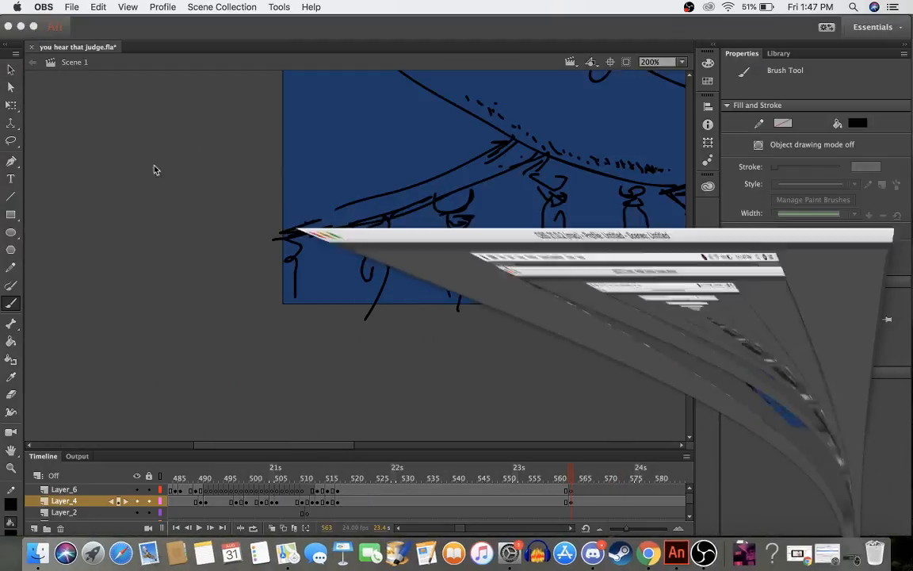
scroll(278, 249, right, 5)
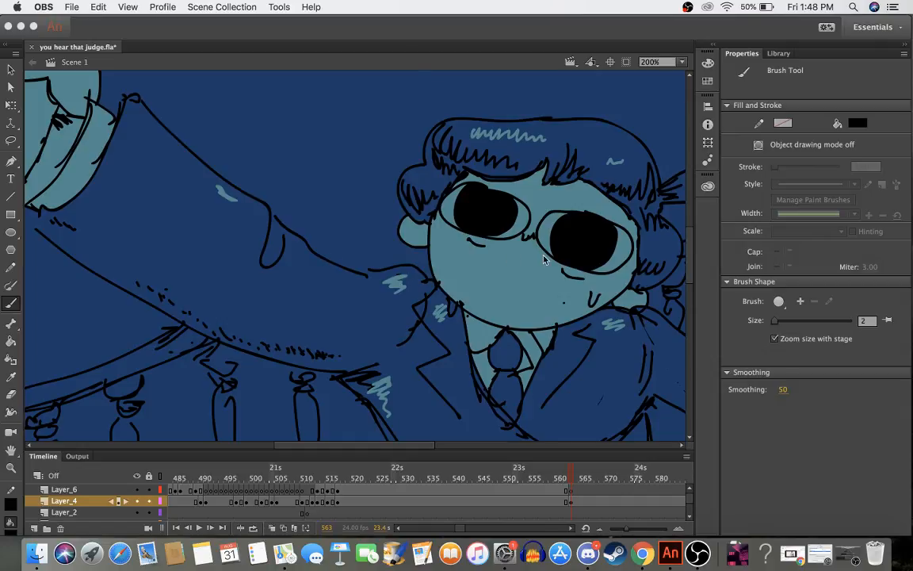
right_click(547, 219)
click(587, 240)
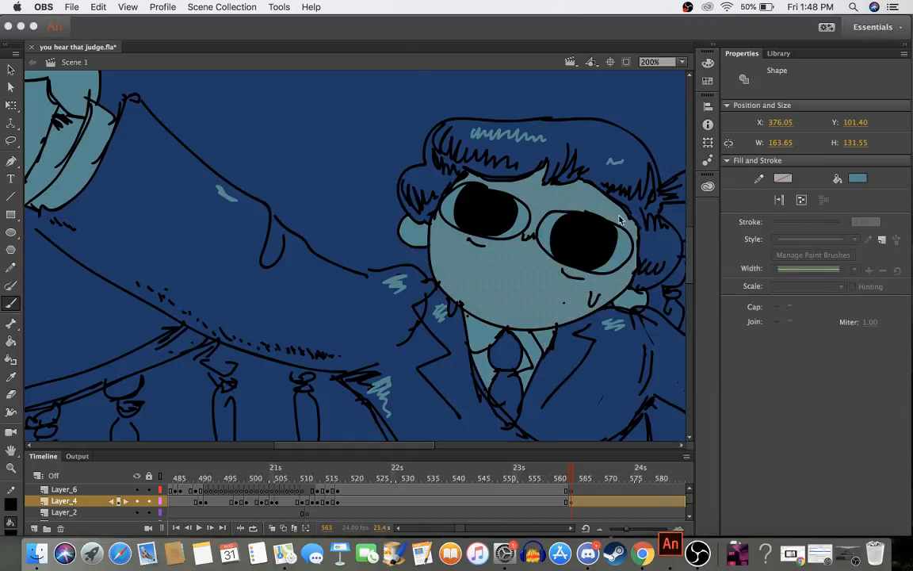
click(670, 544)
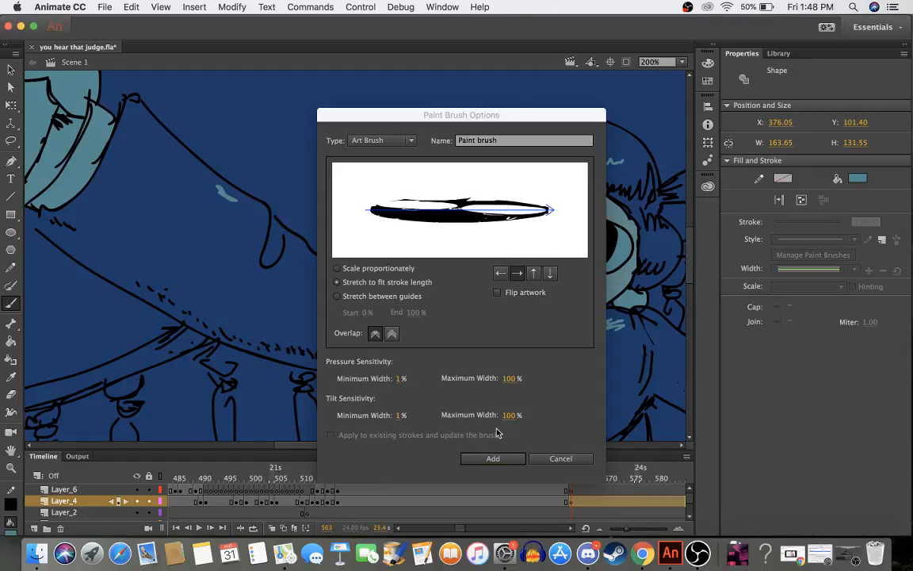
click(560, 458)
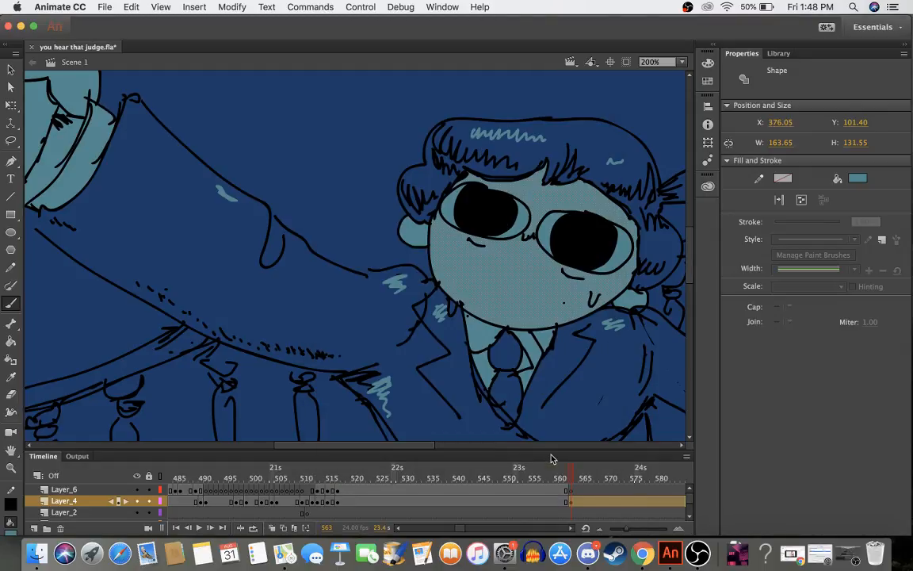
scroll(572, 241, up, 5)
scroll(572, 241, down, 7)
scroll(555, 240, left, 3)
scroll(498, 240, up, 4)
click(493, 270)
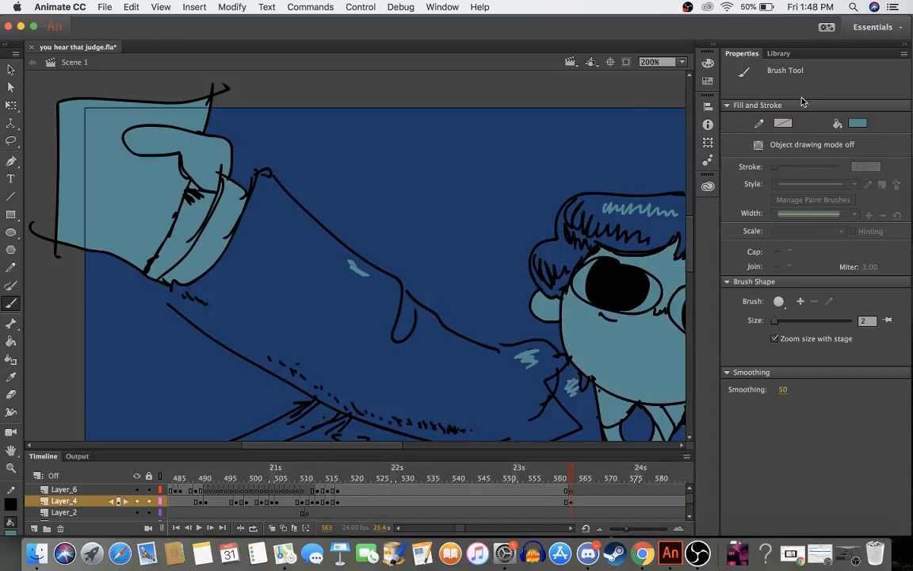
- Set the brush fill to black and draw a small curved mouth on the character's face
click(857, 124)
click(631, 314)
drag(630, 346, 673, 358)
- Draw small black sweat drops on the character's forehead, cheek and chin
scroll(666, 363, right, 6)
scroll(666, 363, down, 1)
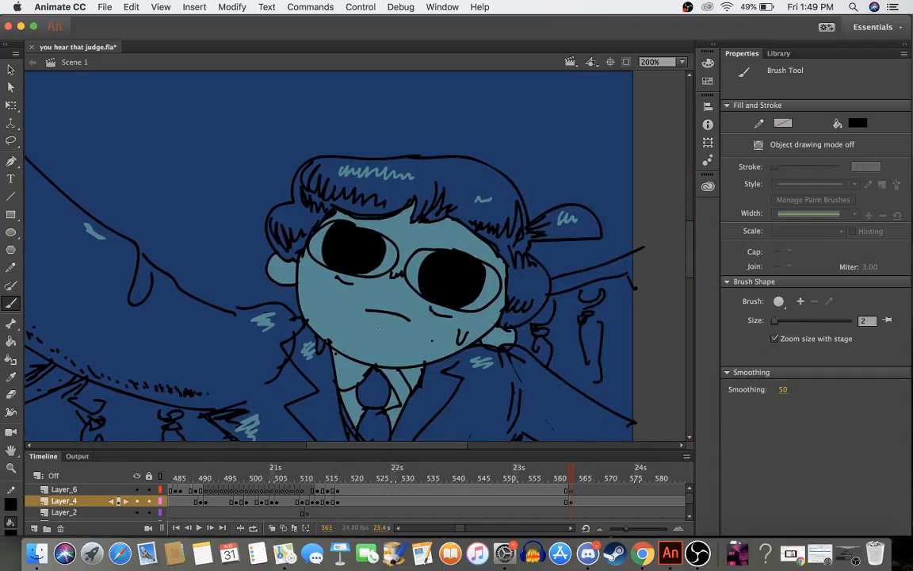
drag(454, 232, 465, 233)
drag(312, 270, 321, 270)
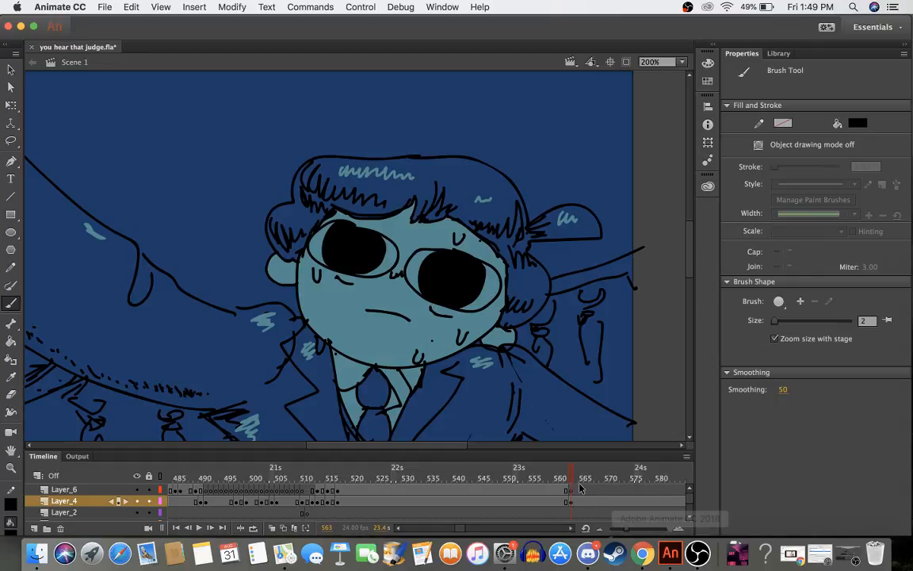
- Insert a blank keyframe on Layer_4 at frame 617
scroll(611, 491, right, 3)
scroll(609, 490, right, 4)
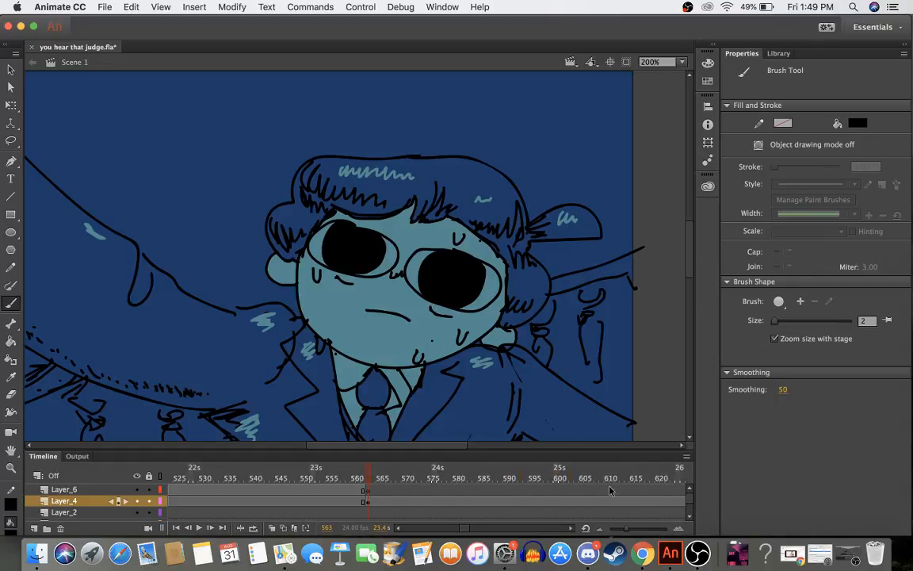
drag(410, 481, 504, 477)
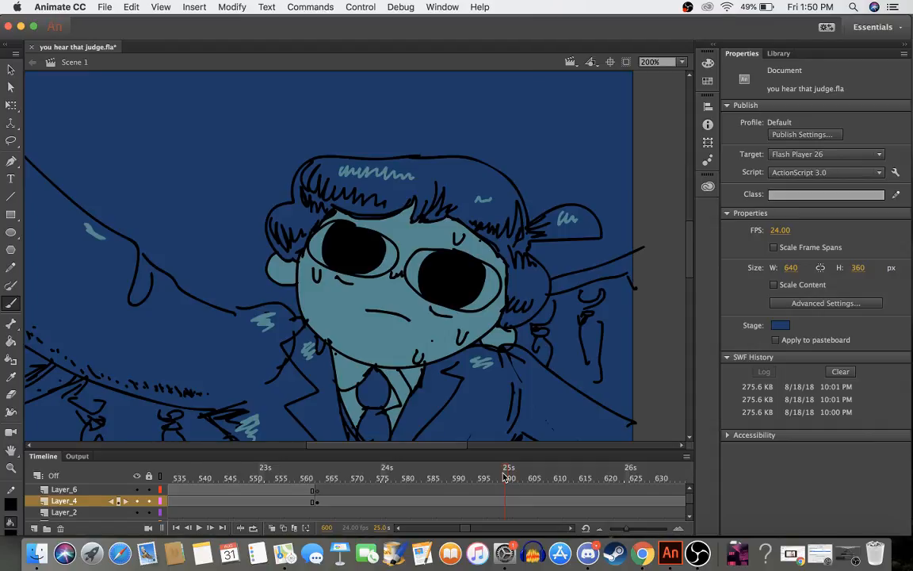
drag(504, 476, 559, 484)
click(590, 501)
right_click(590, 502)
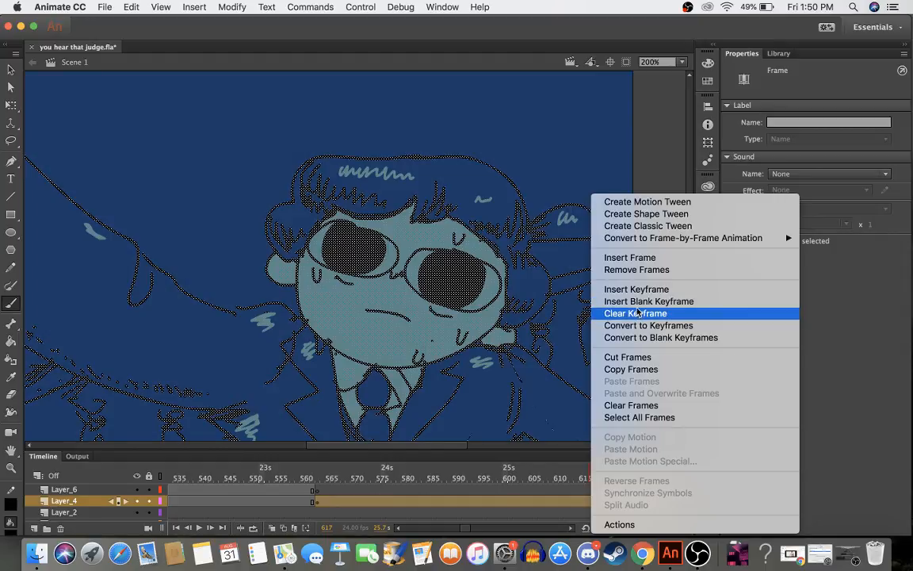
click(639, 303)
mouse_move(543, 483)
mouse_down()
mouse_move(691, 489)
mouse_move(338, 509)
mouse_up()
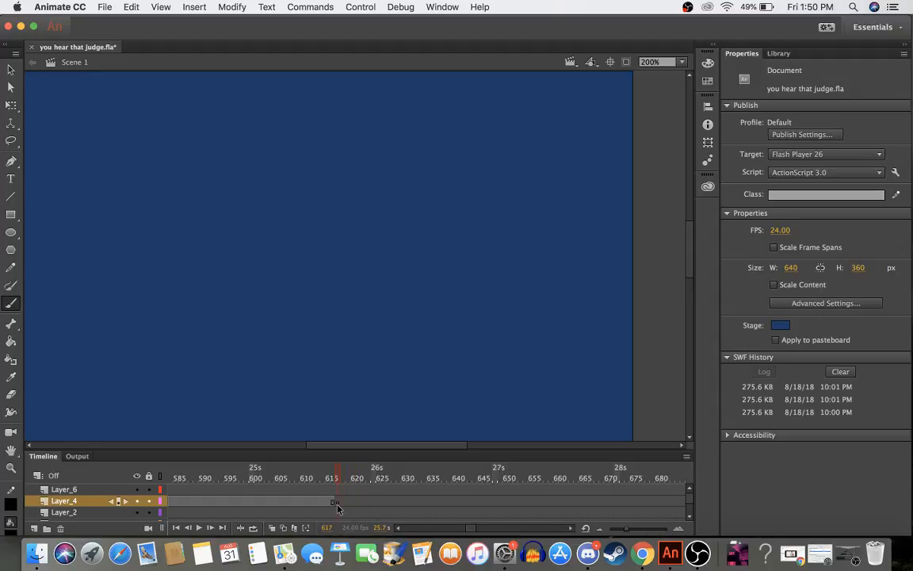
scroll(337, 509, down, 5)
scroll(338, 509, up, 4)
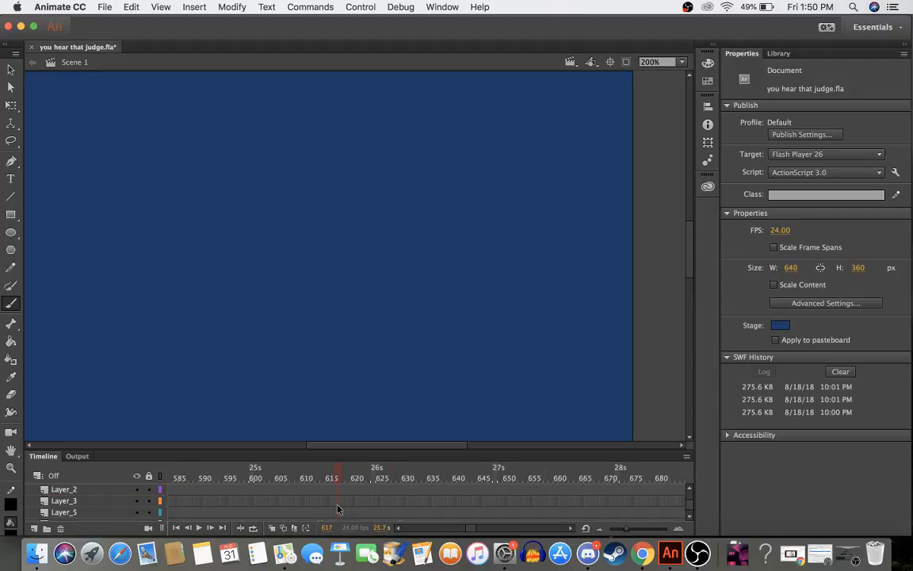
scroll(339, 509, left, 2)
scroll(341, 509, down, 2)
scroll(340, 509, left, 2)
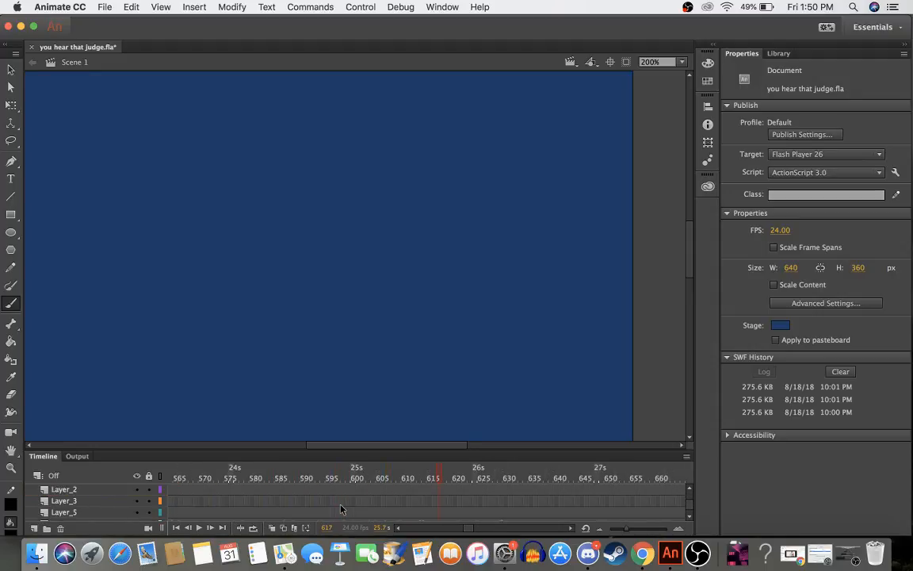
scroll(207, 486, right, 2)
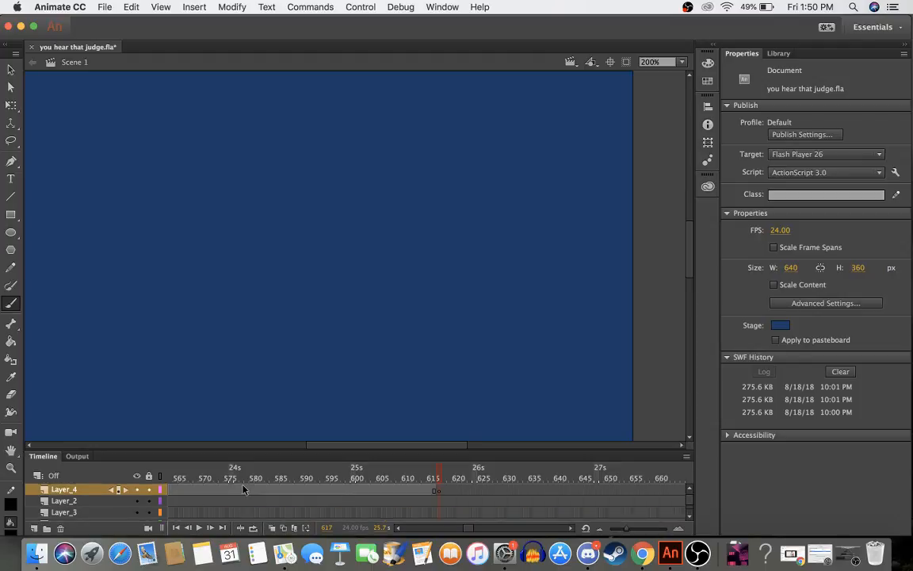
scroll(240, 489, up, 2)
click(194, 6)
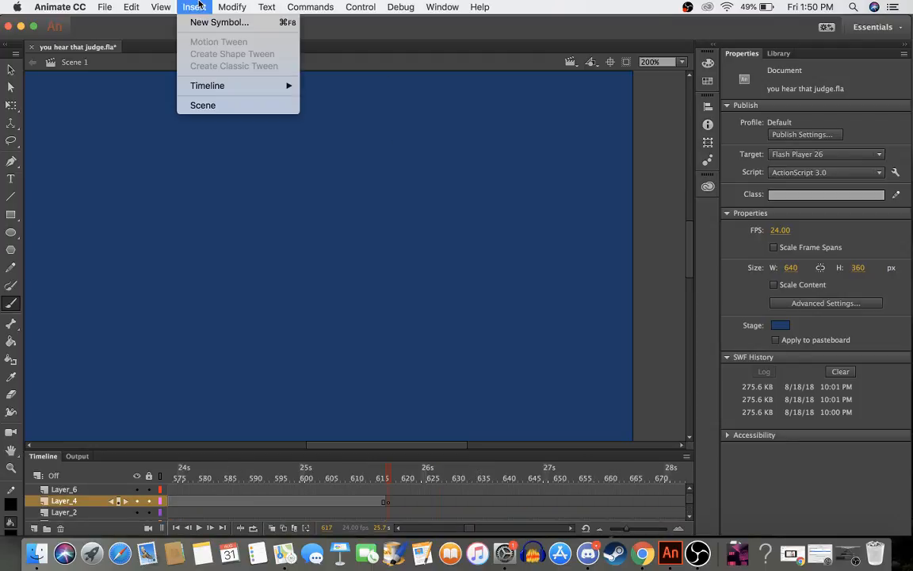
mouse_move(252, 84)
click(381, 26)
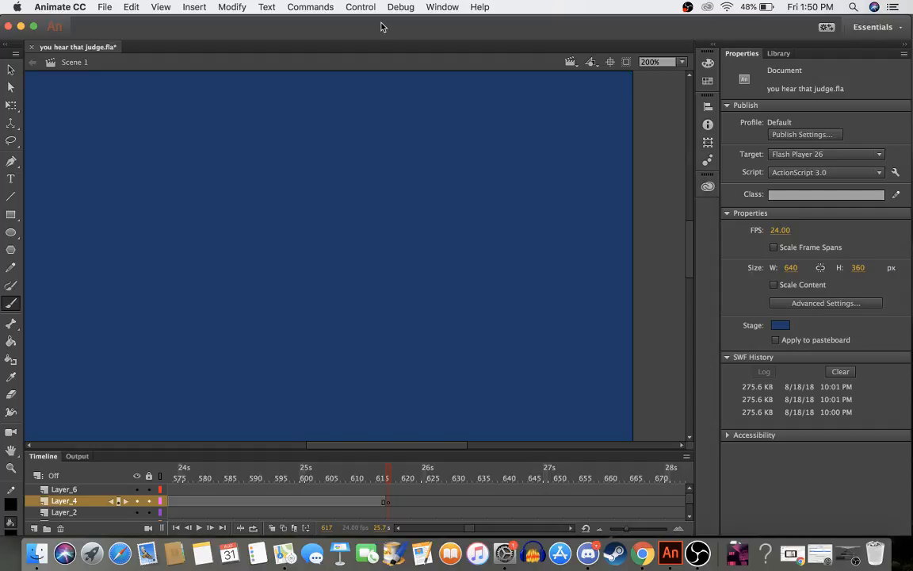
- Insert a keyframe on Layer_6 at frame 617
scroll(373, 92, left, 5)
scroll(373, 92, up, 2)
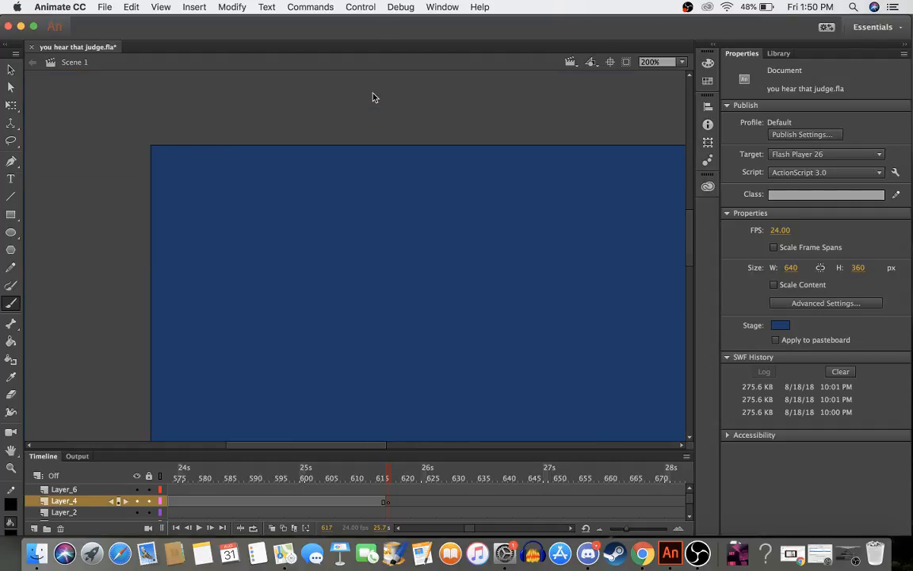
click(670, 62)
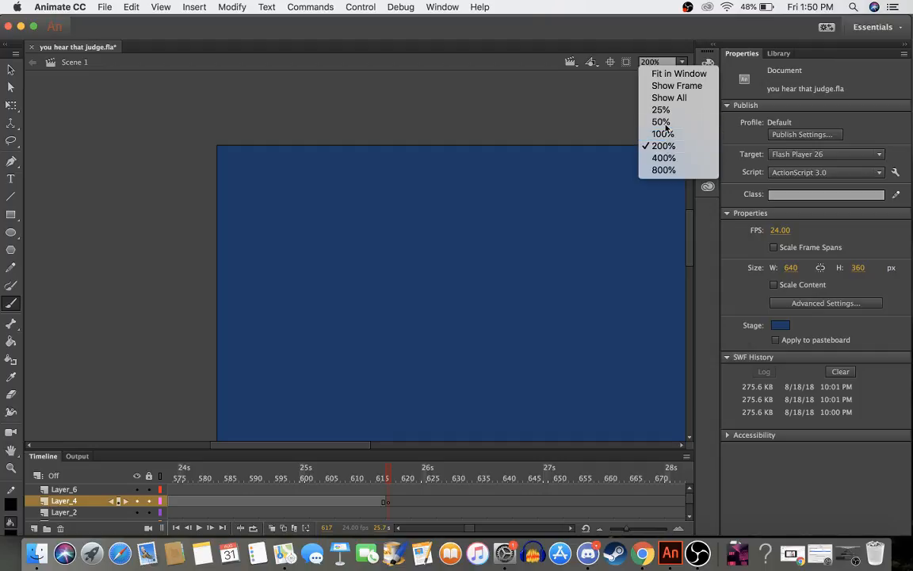
click(663, 122)
text(150)
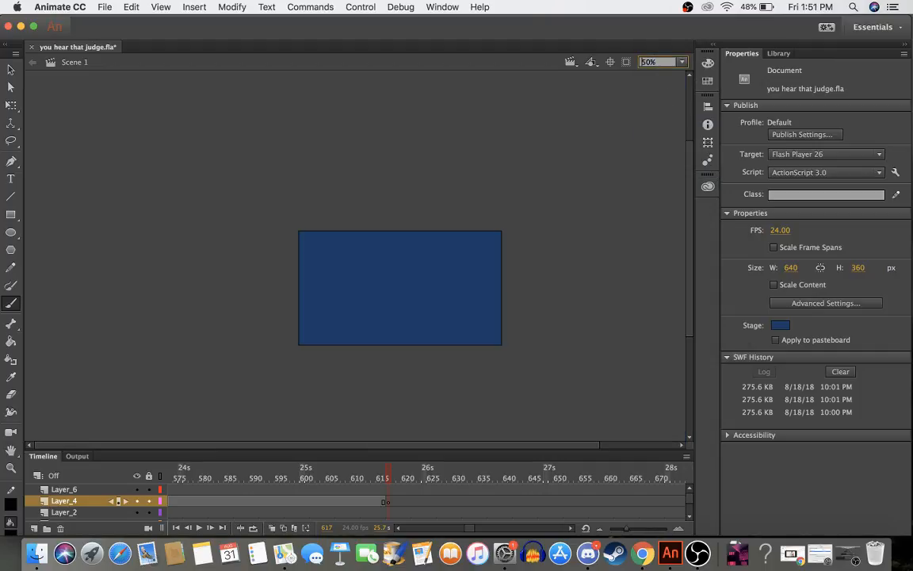
key(Return)
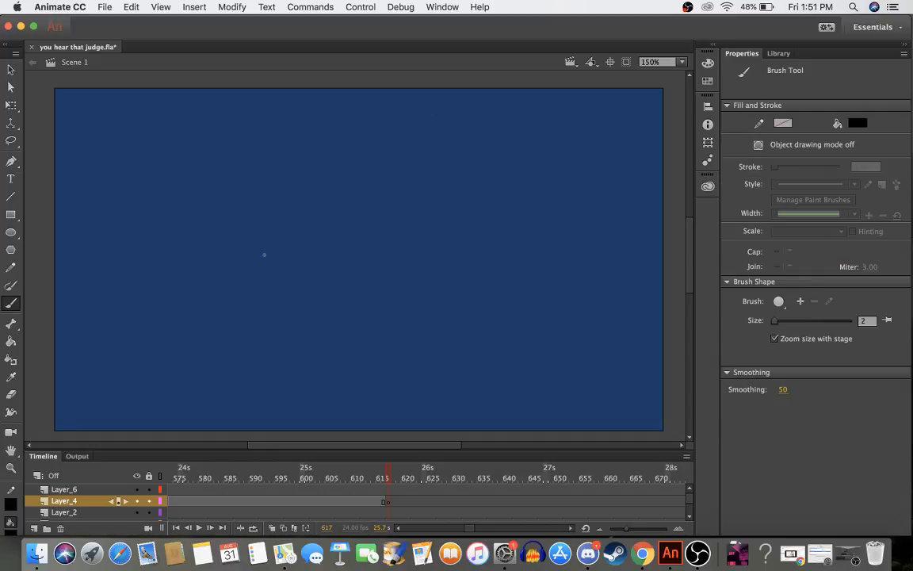
click(389, 490)
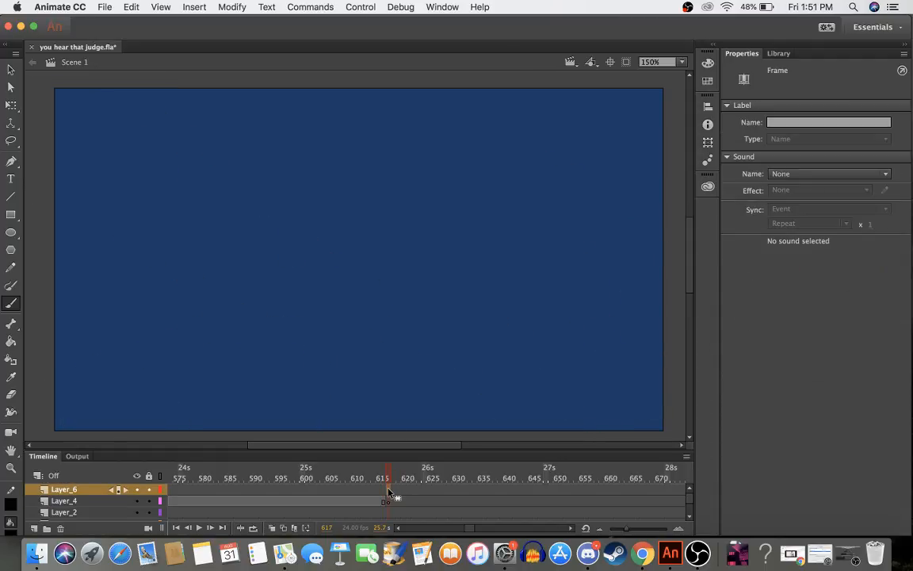
right_click(389, 491)
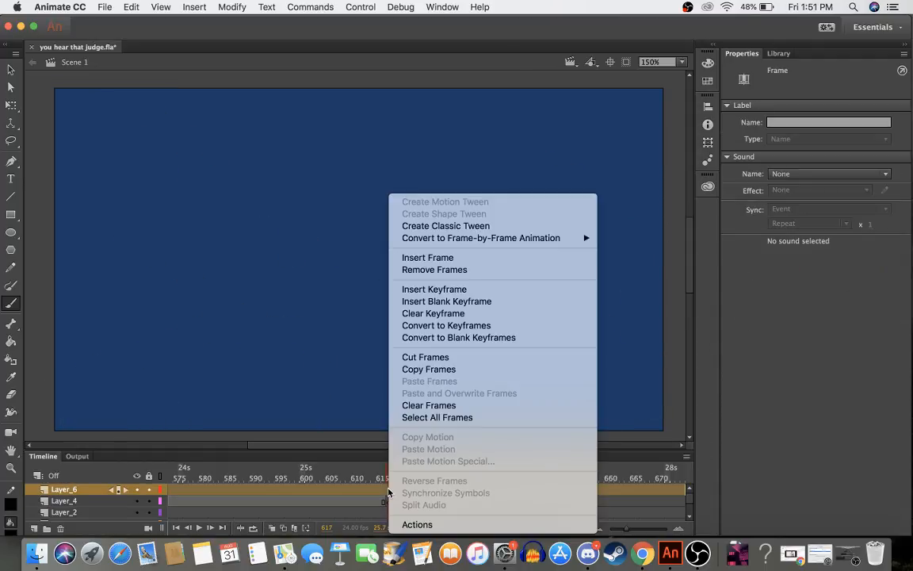
click(421, 290)
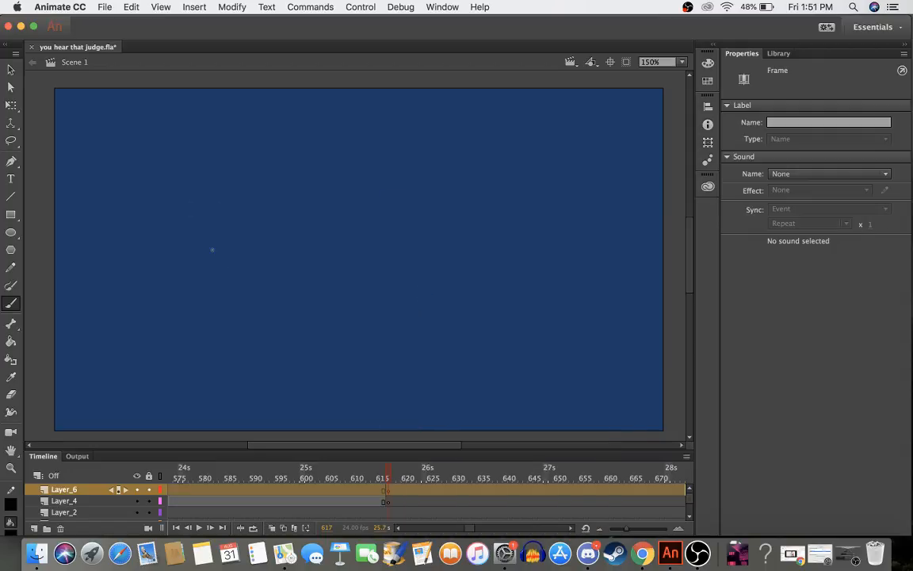
drag(258, 310, 120, 310)
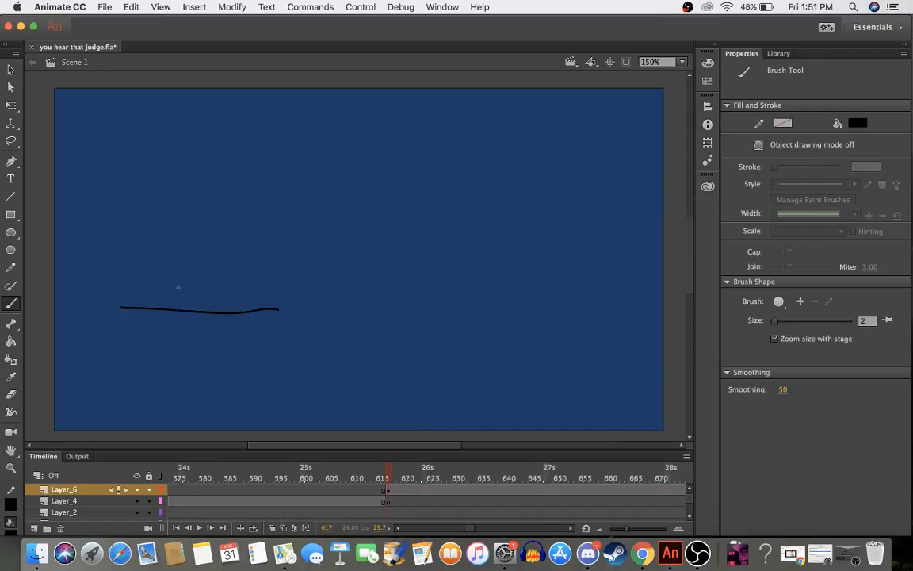
key(super+z)
mouse_move(295, 305)
mouse_down()
mouse_move(179, 296)
mouse_move(132, 310)
mouse_up()
key(super+z)
- Brush a desk with three arched front panels at the stage's lower left and a plain desk outline at its lower right
mouse_move(313, 306)
mouse_down()
mouse_move(117, 306)
mouse_move(121, 429)
mouse_move(126, 339)
mouse_move(187, 357)
mouse_move(190, 411)
mouse_move(233, 333)
mouse_move(263, 392)
mouse_move(285, 339)
mouse_move(343, 401)
mouse_move(343, 322)
mouse_move(305, 307)
mouse_up()
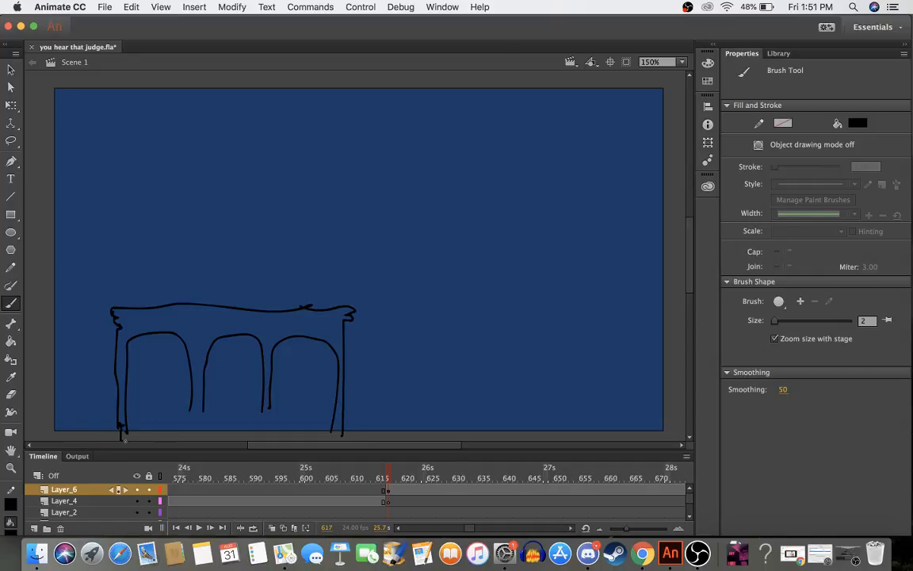
mouse_move(276, 447)
mouse_down()
mouse_move(251, 435)
mouse_move(350, 433)
mouse_up()
mouse_move(662, 307)
mouse_down()
mouse_move(503, 311)
mouse_move(511, 329)
mouse_move(501, 431)
mouse_move(678, 438)
mouse_move(681, 330)
mouse_move(676, 311)
mouse_move(651, 305)
mouse_up()
scroll(634, 435, right, 10)
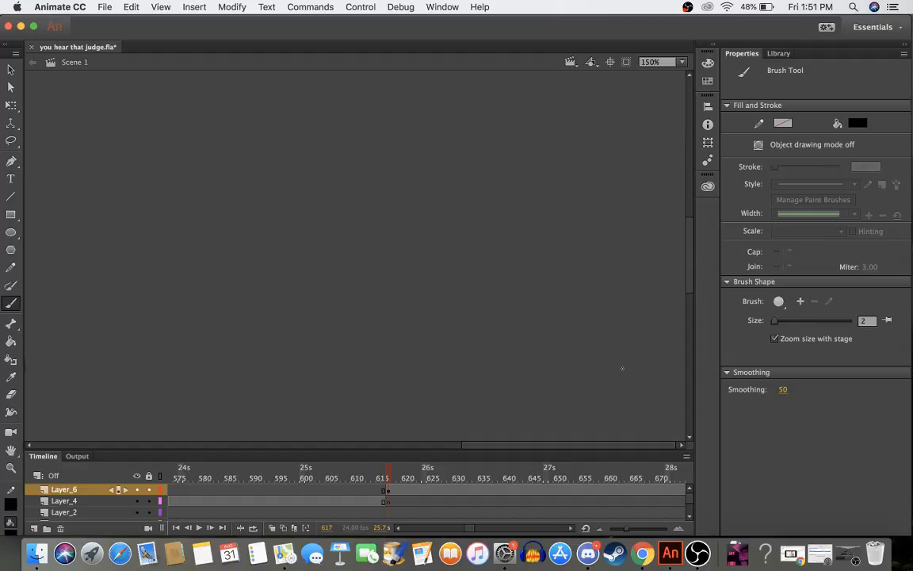
scroll(670, 144, left, 2)
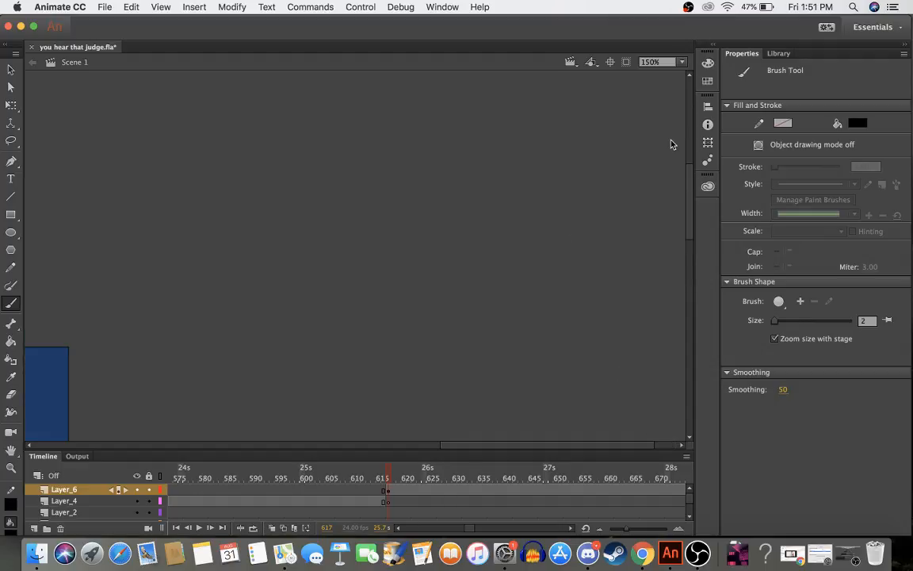
scroll(670, 144, left, 15)
scroll(671, 145, down, 7)
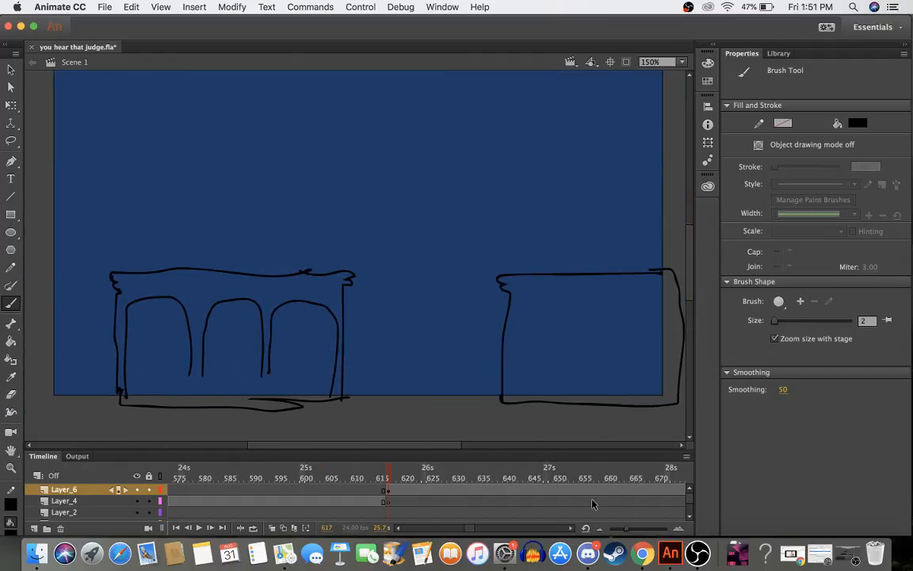
- Switch to Chrome and search Google for "what does a court look like" in a new tab
click(642, 552)
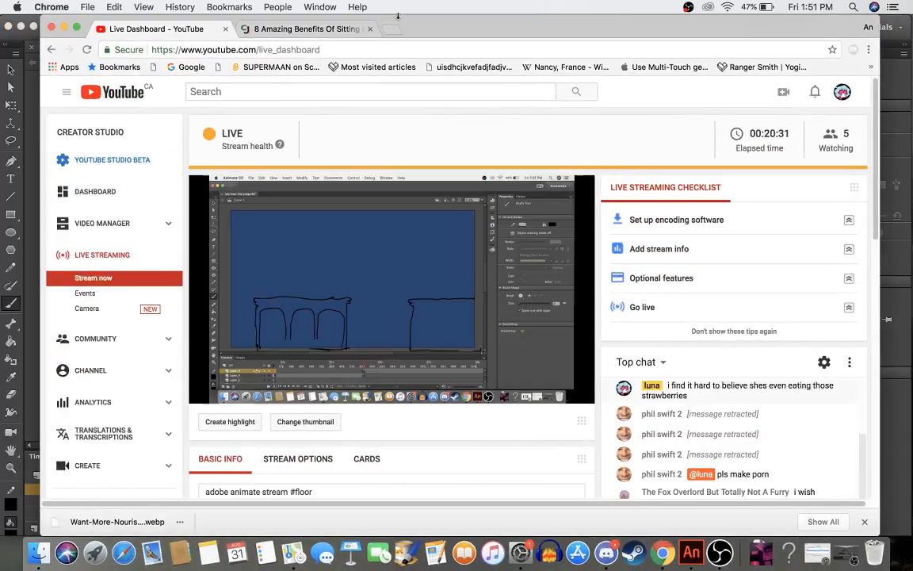
click(386, 30)
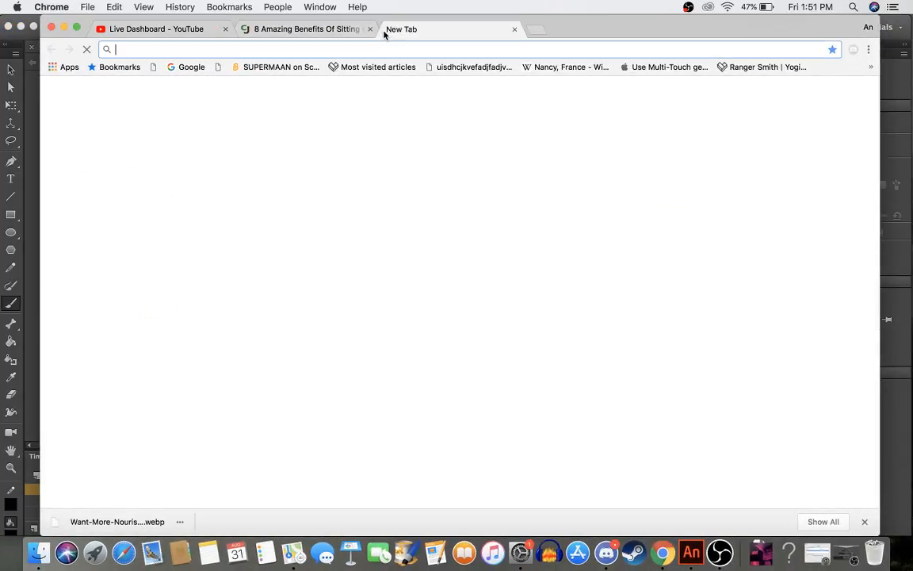
text(what does a court lo)
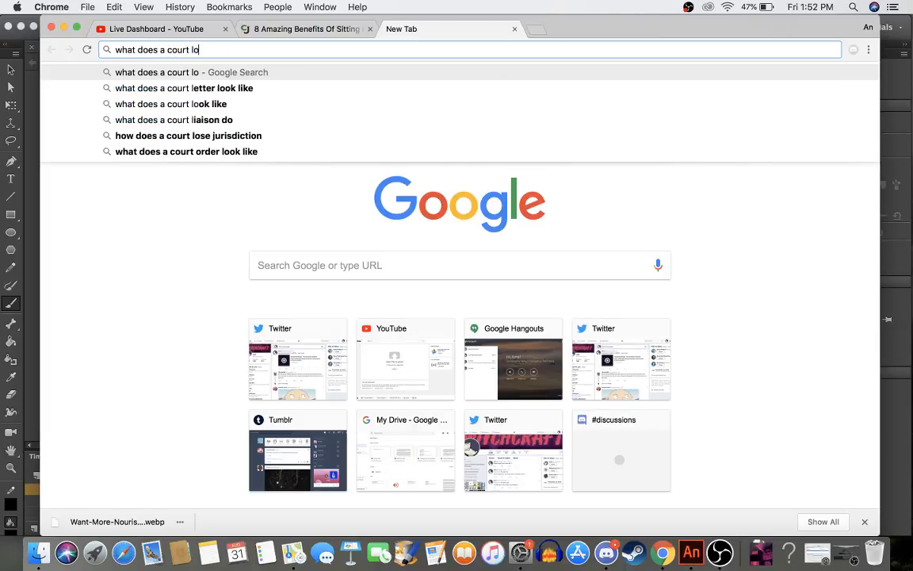
text(ok like)
key(Return)
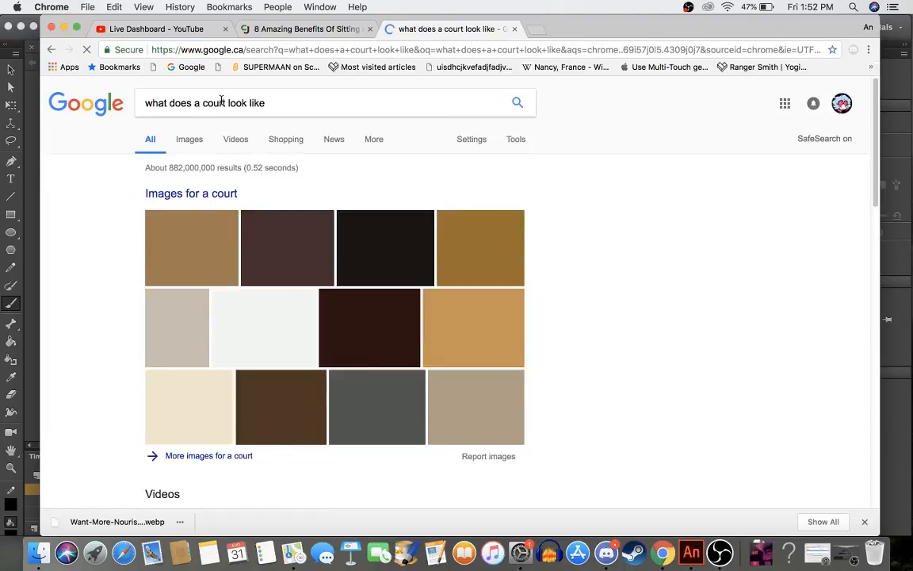
- Show the image results and preview the Magistrates' Court photo and the Superior Court of Justice layout illustration
click(199, 142)
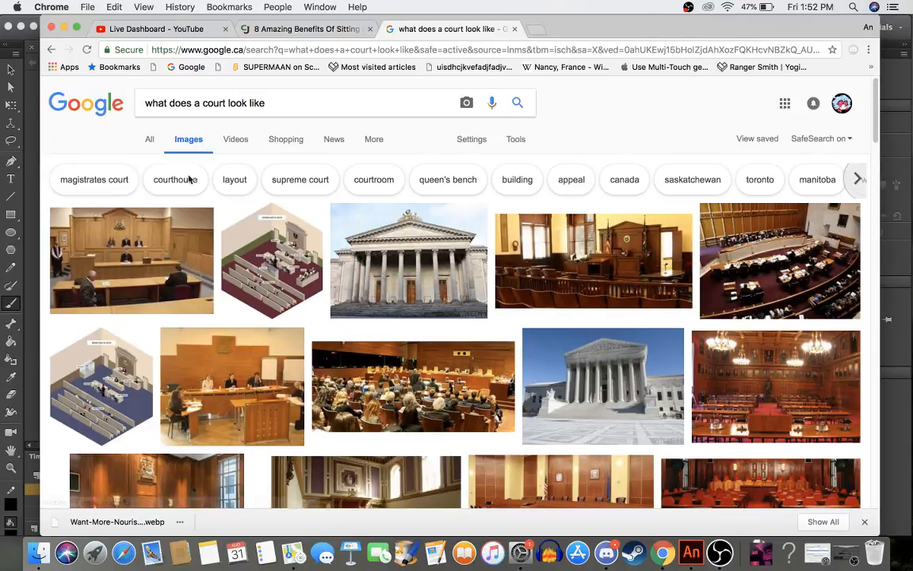
click(136, 242)
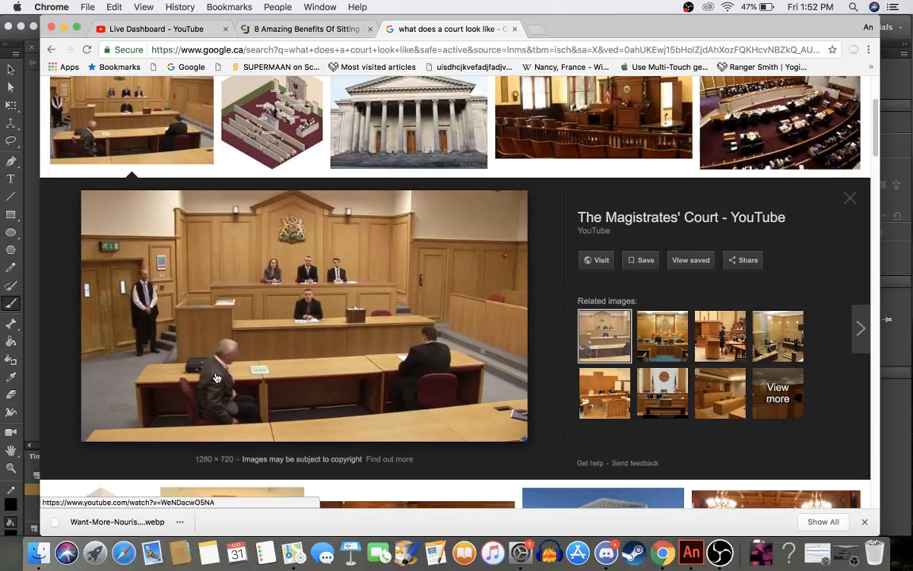
click(246, 118)
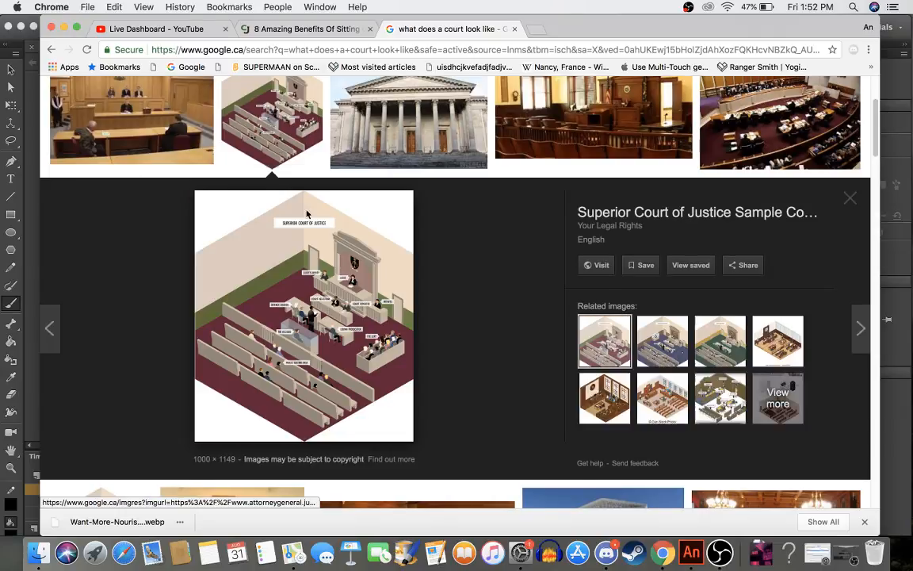
- Examine the judge's bench, counsel desks, witness stand and jury box in the Superior Court of Justice illustration, and return to the animation
scroll(339, 302, up, 5)
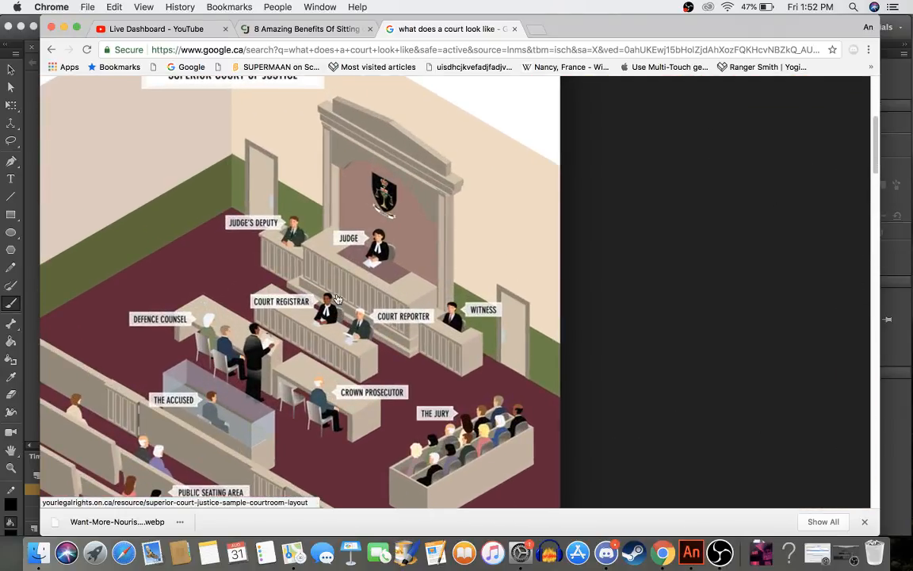
scroll(338, 299, down, 5)
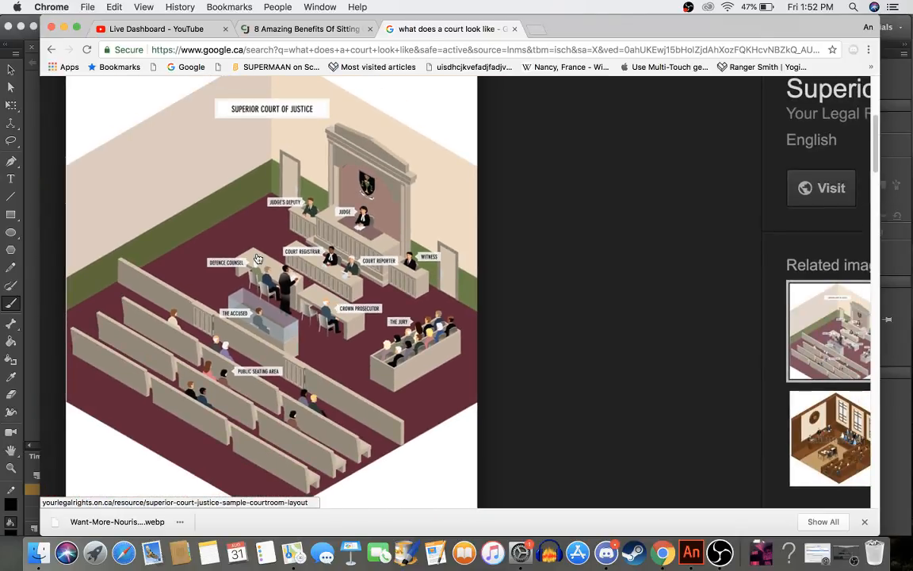
scroll(287, 279, up, 5)
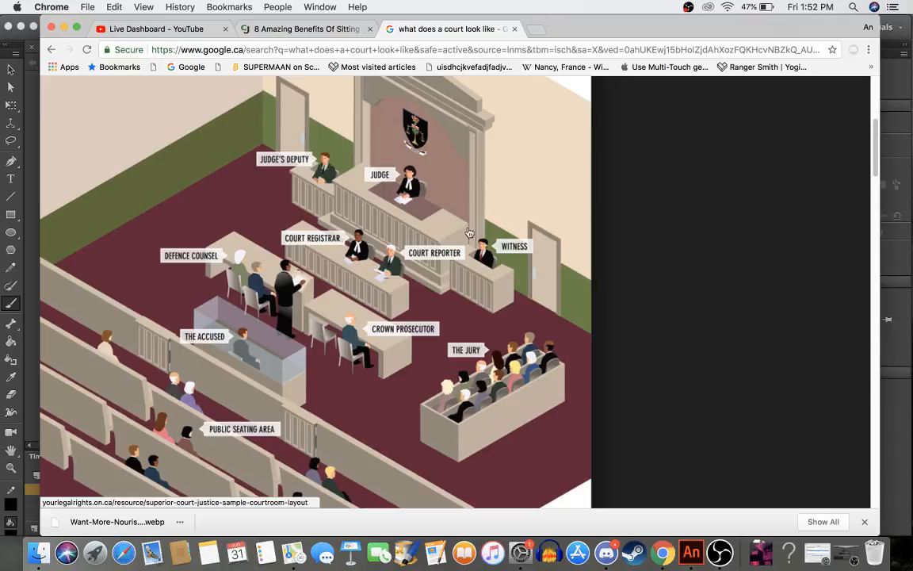
scroll(428, 270, down, 5)
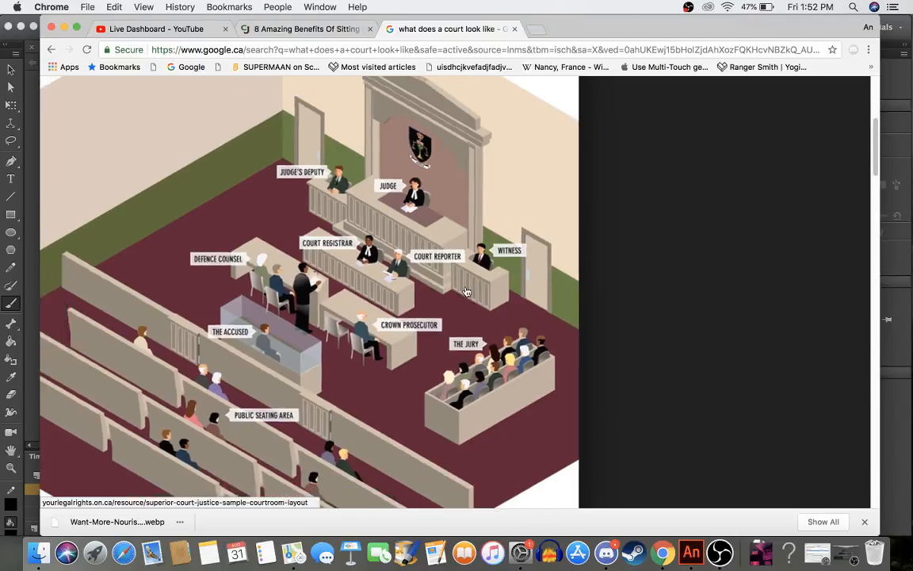
scroll(466, 292, down, 3)
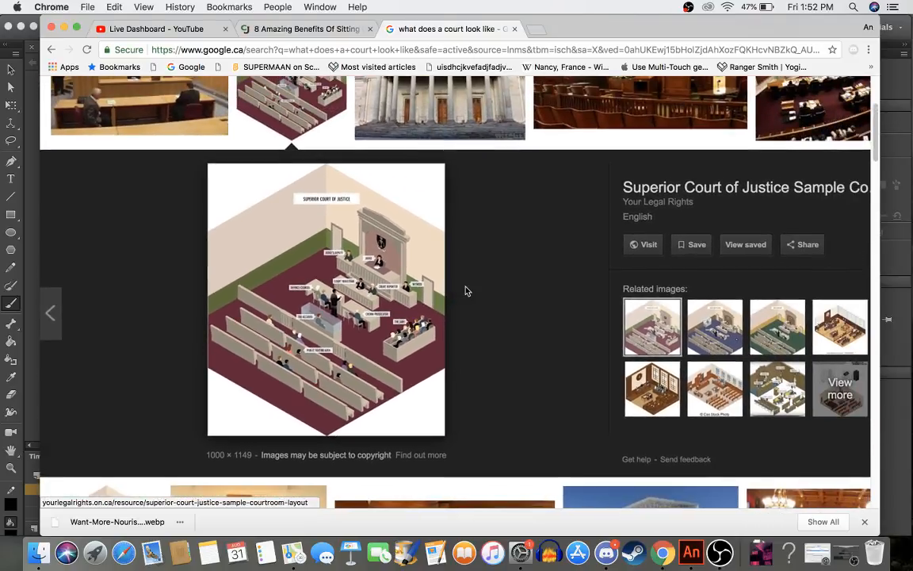
scroll(466, 291, up, 3)
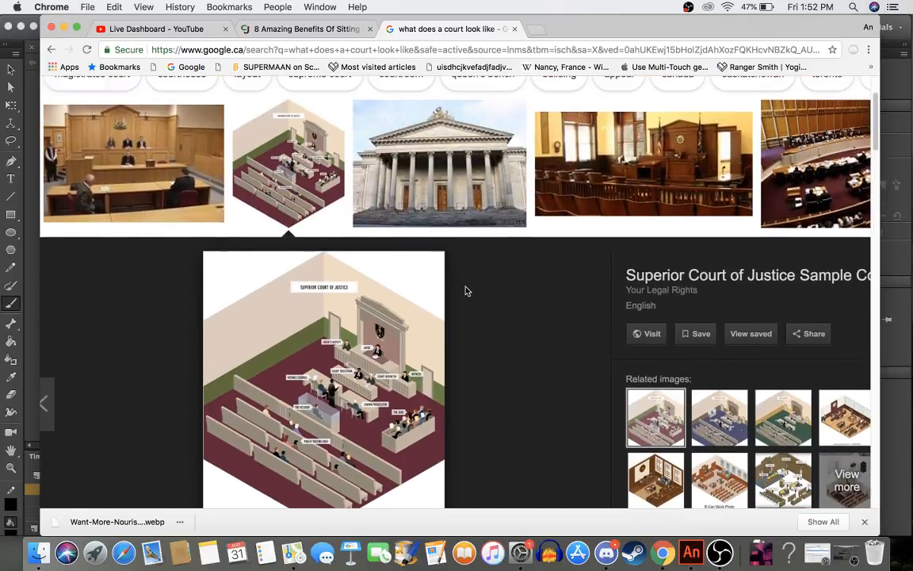
scroll(466, 291, right, 2)
scroll(465, 291, up, 1)
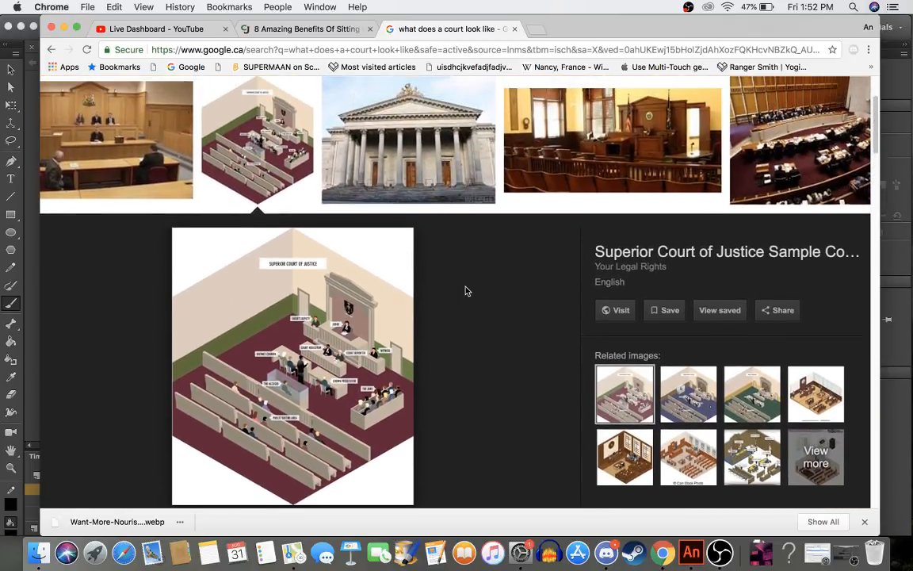
scroll(476, 186, up, 2)
scroll(467, 181, down, 1)
click(65, 27)
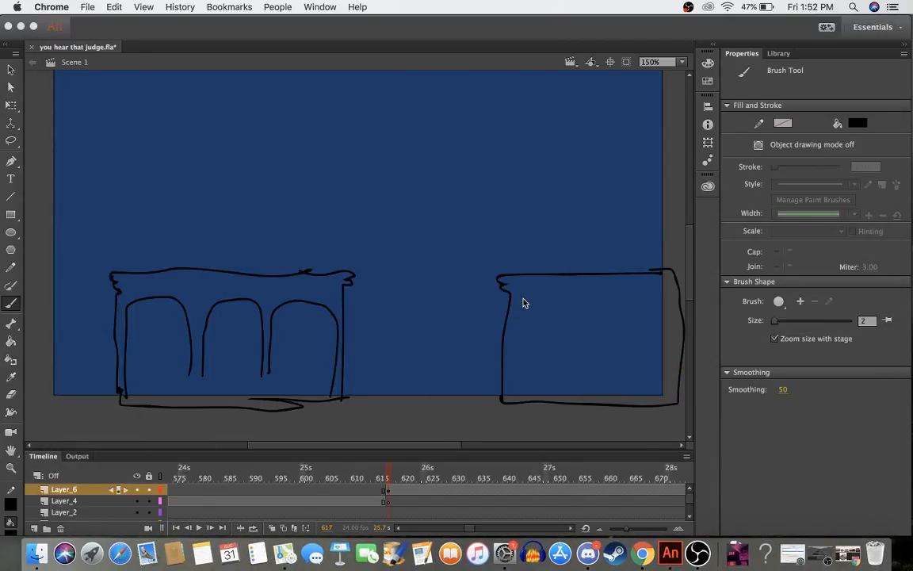
- Close the right desk's top corner, brush two arched panels on its front, and add trim lines above the arches on both desks
click(669, 262)
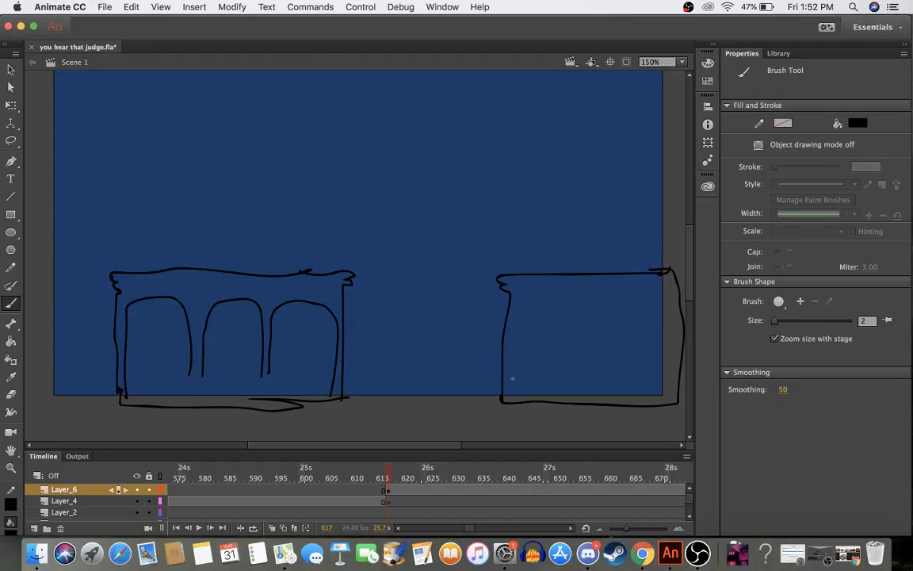
mouse_move(518, 386)
mouse_down()
mouse_move(522, 326)
mouse_move(555, 304)
mouse_move(567, 377)
mouse_move(520, 333)
mouse_move(570, 326)
mouse_move(575, 379)
mouse_move(597, 336)
mouse_move(670, 373)
mouse_up()
key(super+z)
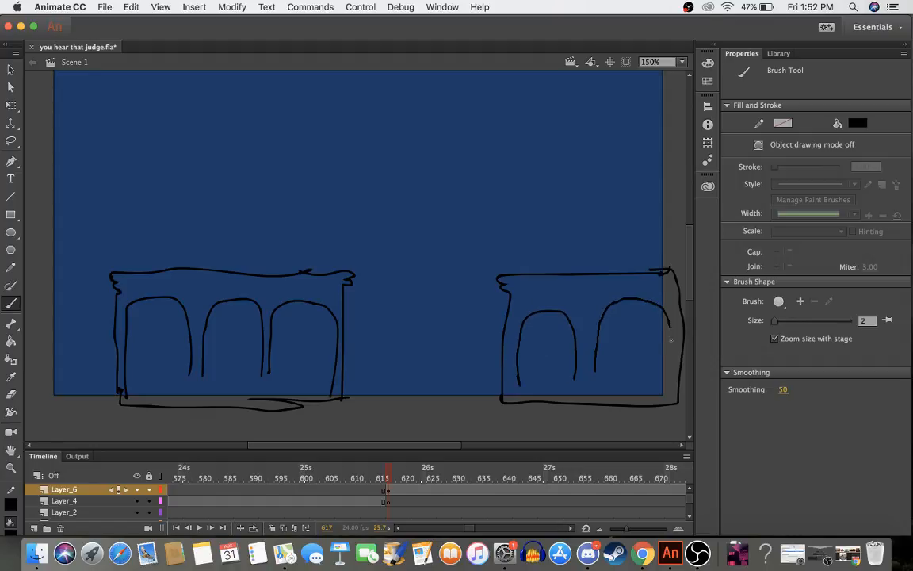
drag(528, 294, 591, 292)
drag(131, 290, 247, 286)
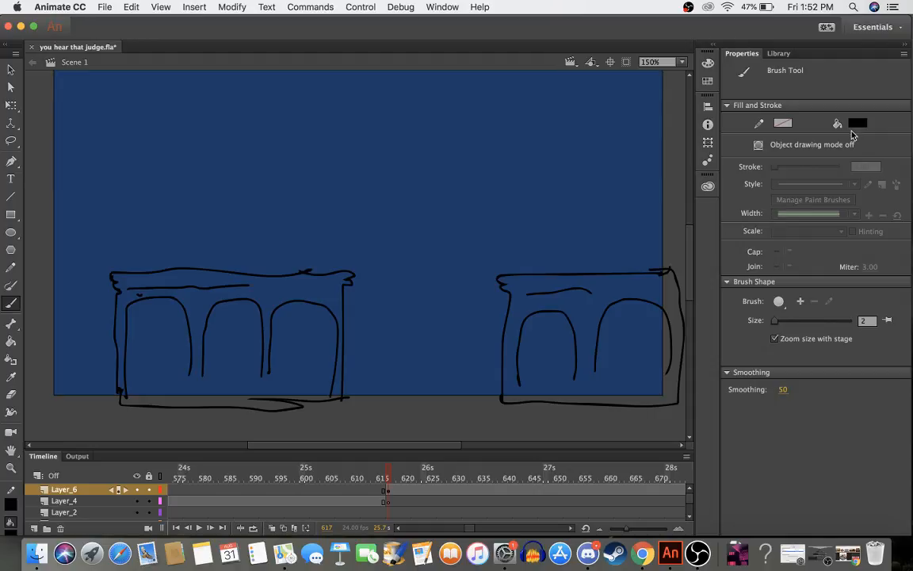
click(858, 123)
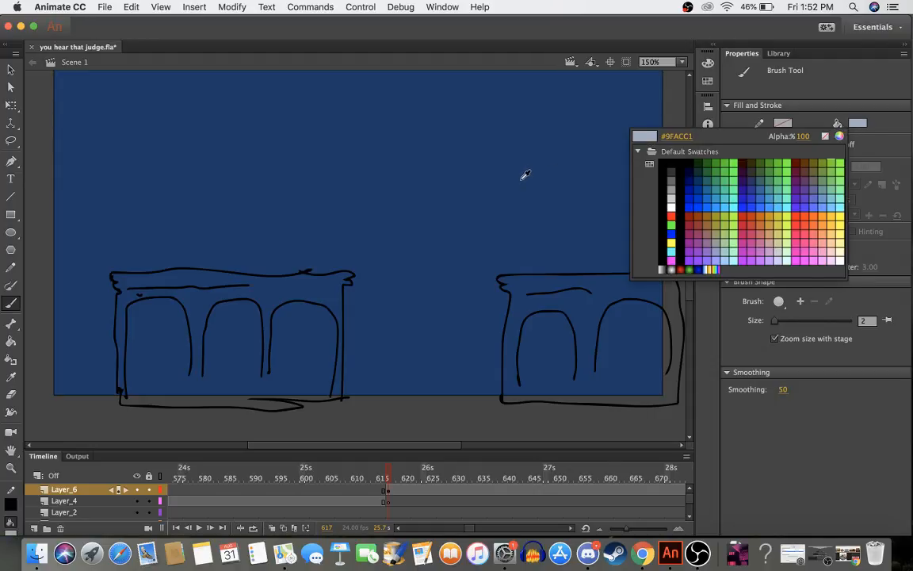
key(Escape)
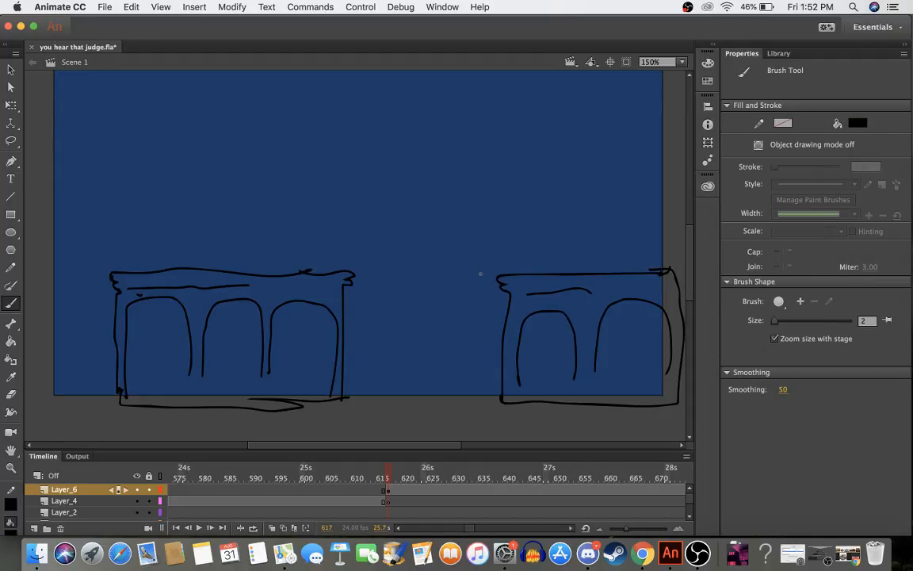
scroll(361, 484, left, 5)
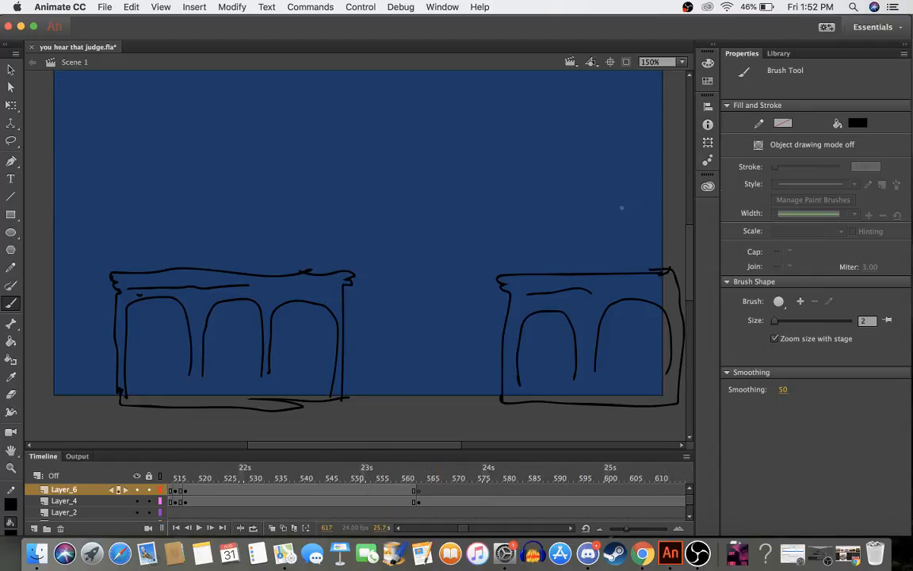
- Switch to OBS to check the stream, and return to the animation document
click(912, 151)
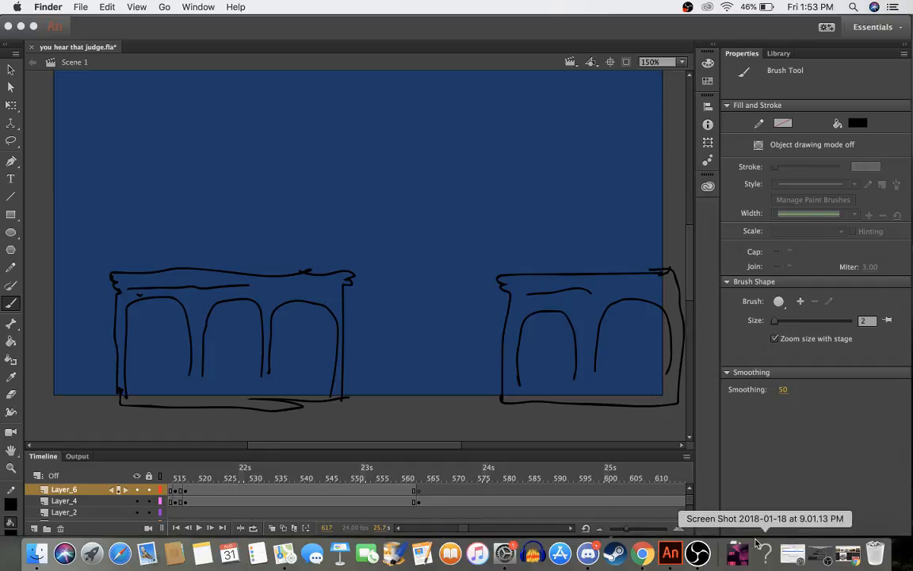
click(694, 553)
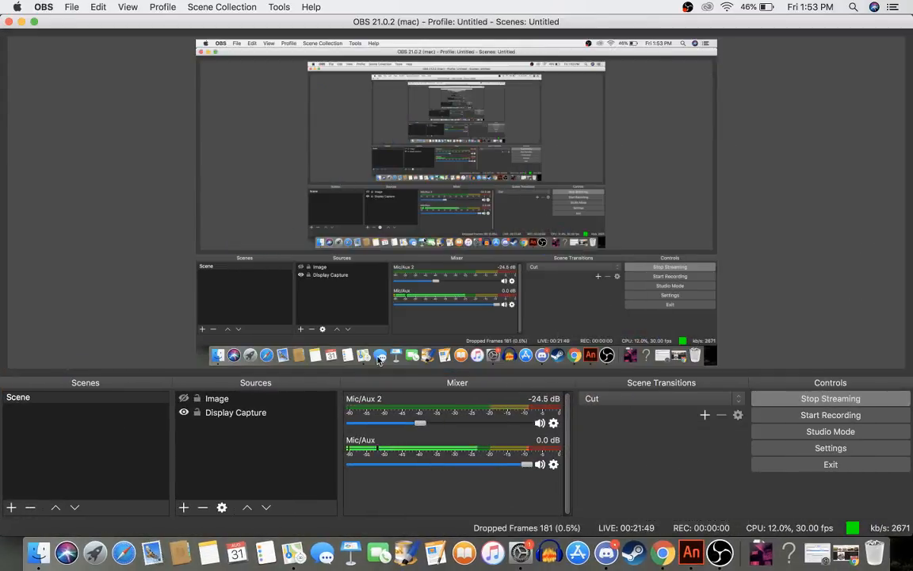
click(20, 21)
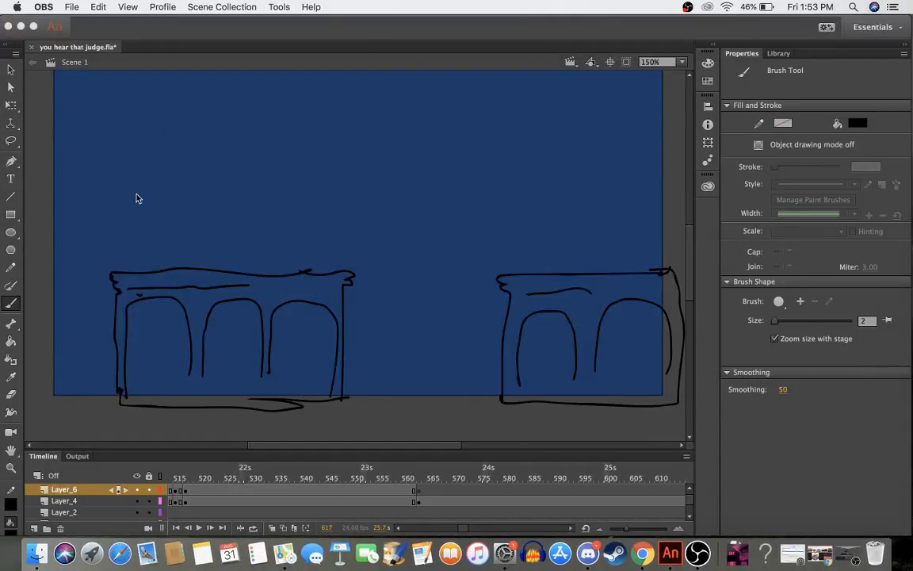
click(57, 212)
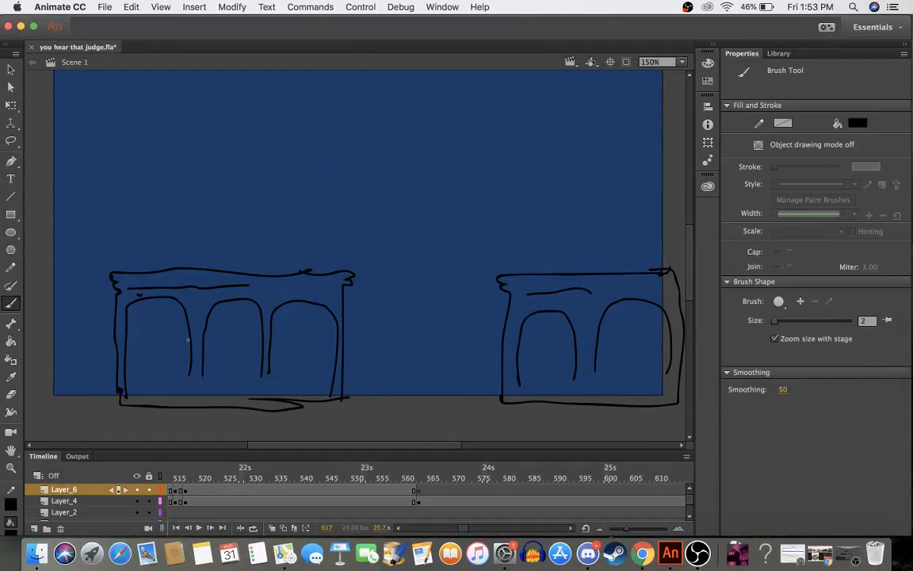
- Go back to frame 522 with the held letter and inspect the document's stage background colour
click(220, 472)
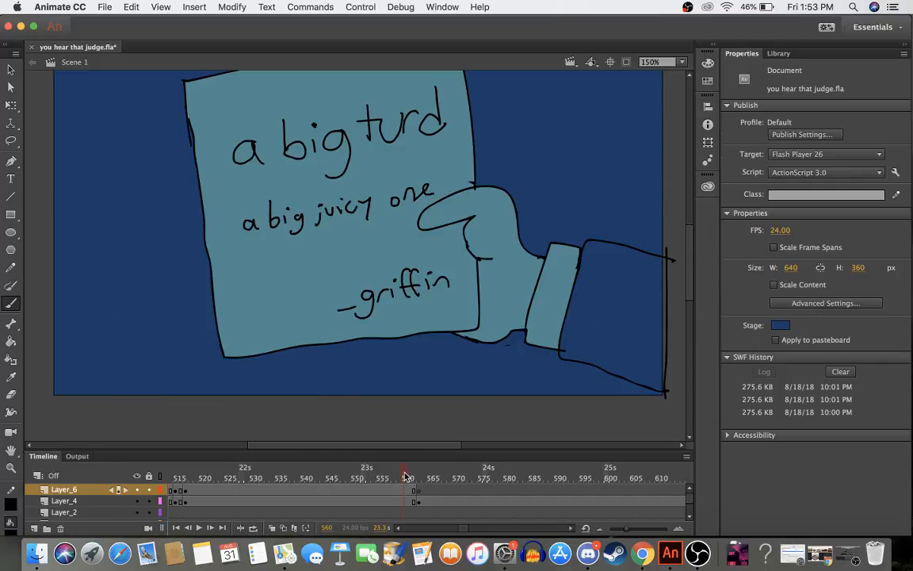
drag(220, 472, 312, 478)
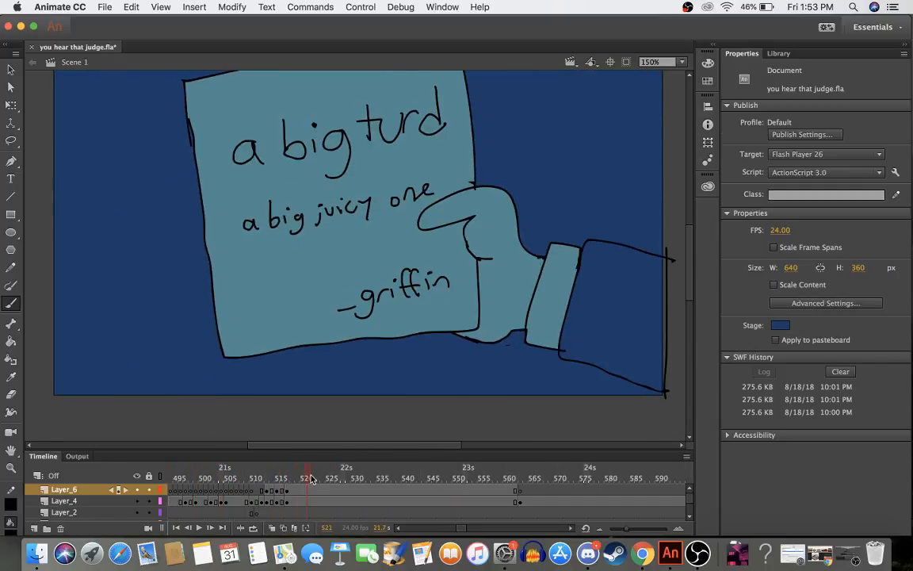
click(775, 327)
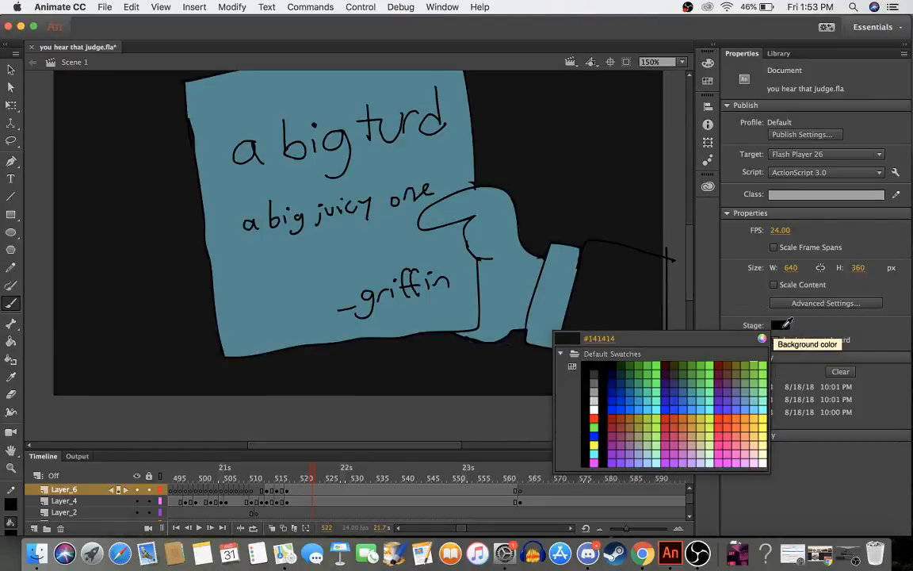
click(779, 326)
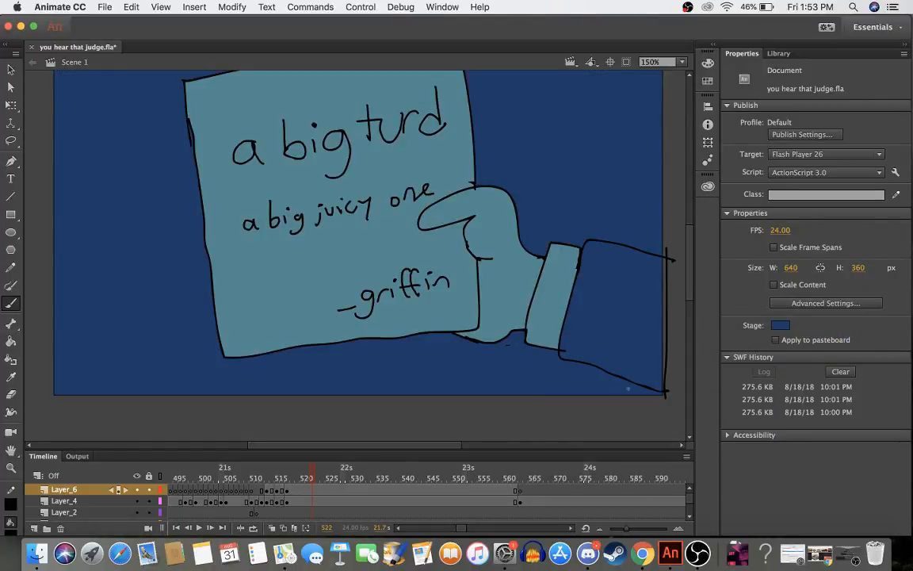
- Fill both desks on frame 617 of Layer_6 with the colour #193A6A using the Paint Bucket
click(534, 475)
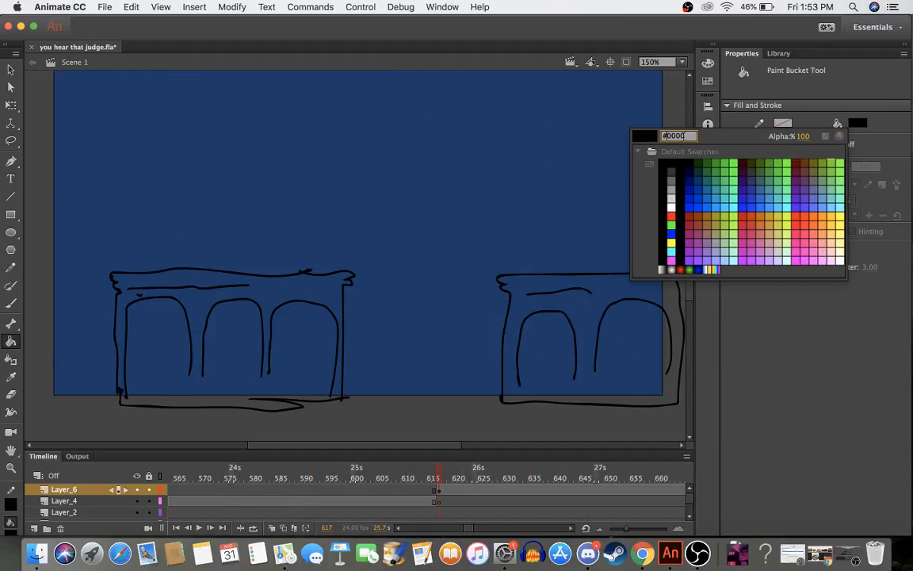
text(193a6ak)
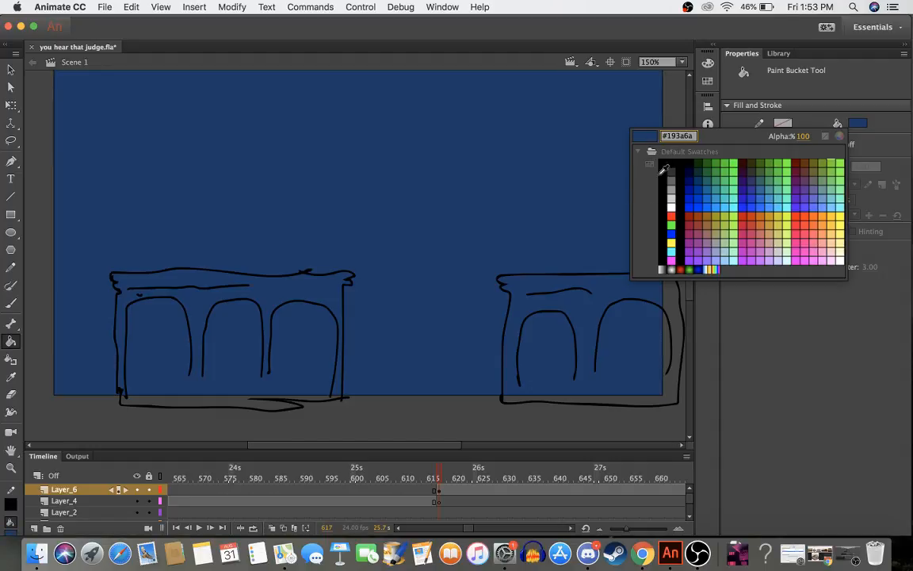
click(577, 314)
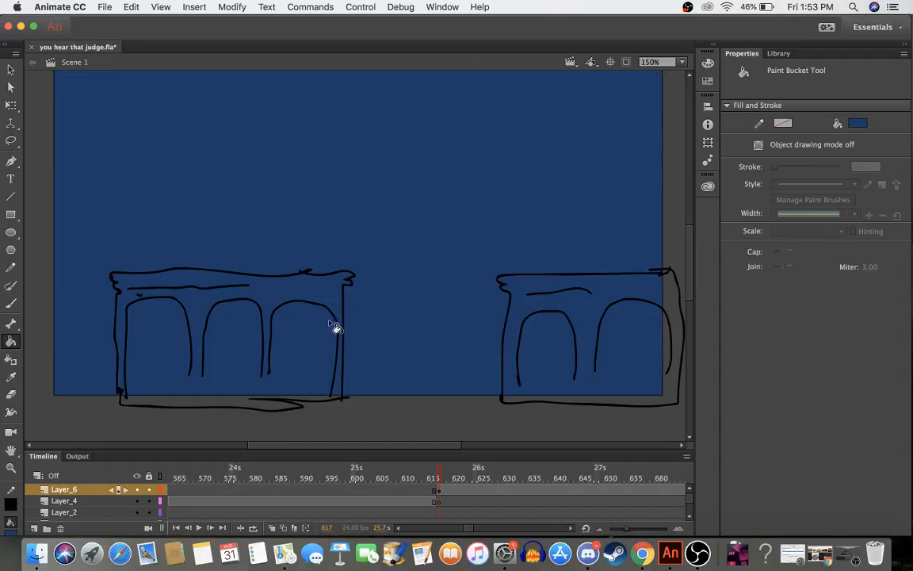
click(596, 315)
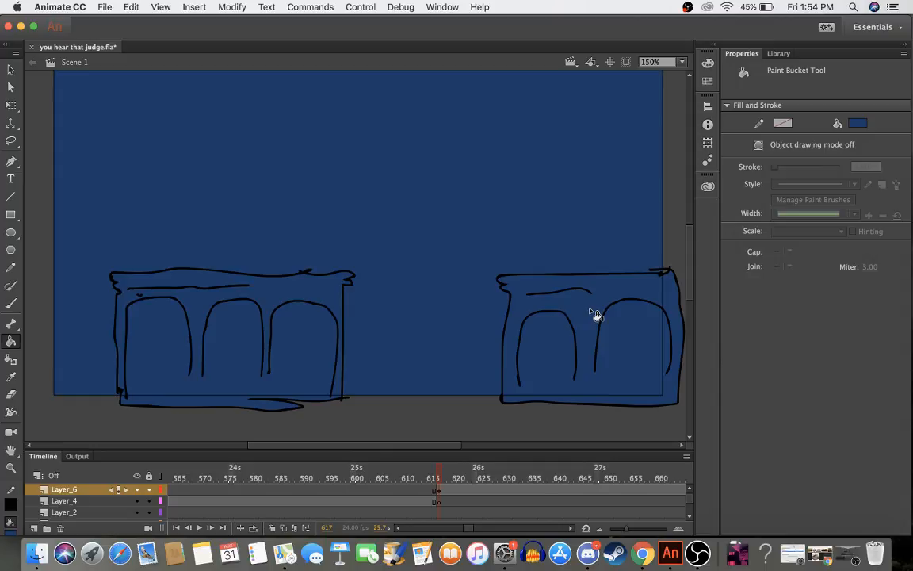
- Insert a keyframe on Layer_5 at frame 617
key(b)
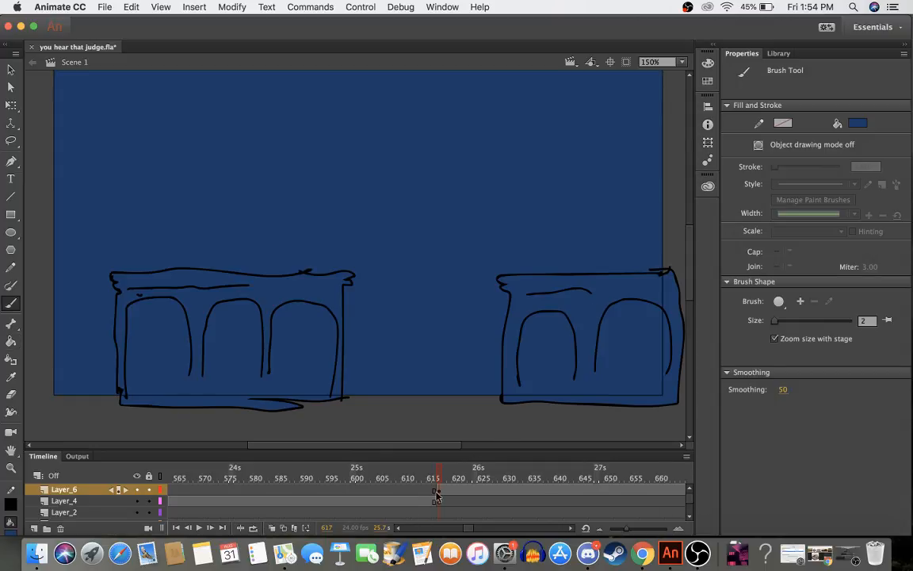
scroll(436, 496, down, 3)
scroll(437, 496, left, 2)
scroll(452, 500, right, 4)
scroll(453, 501, up, 1)
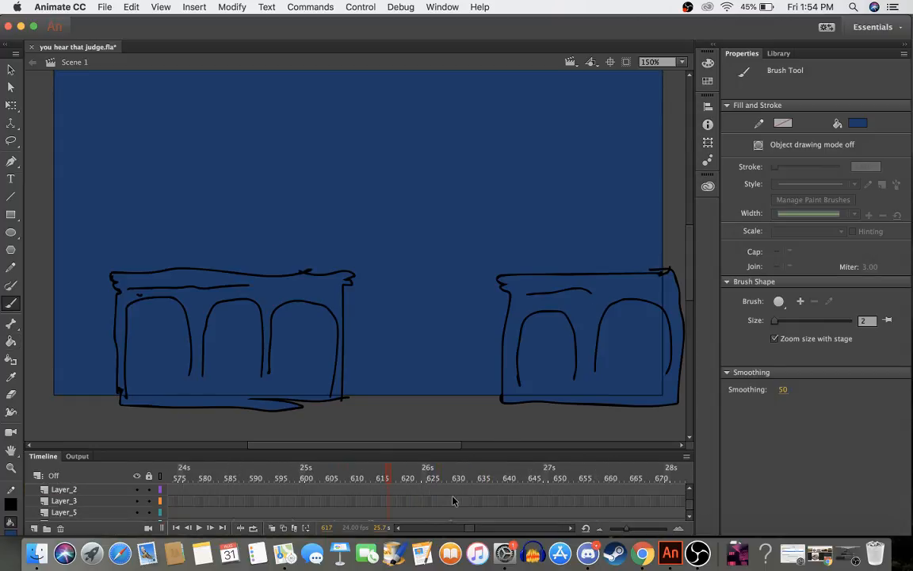
click(389, 513)
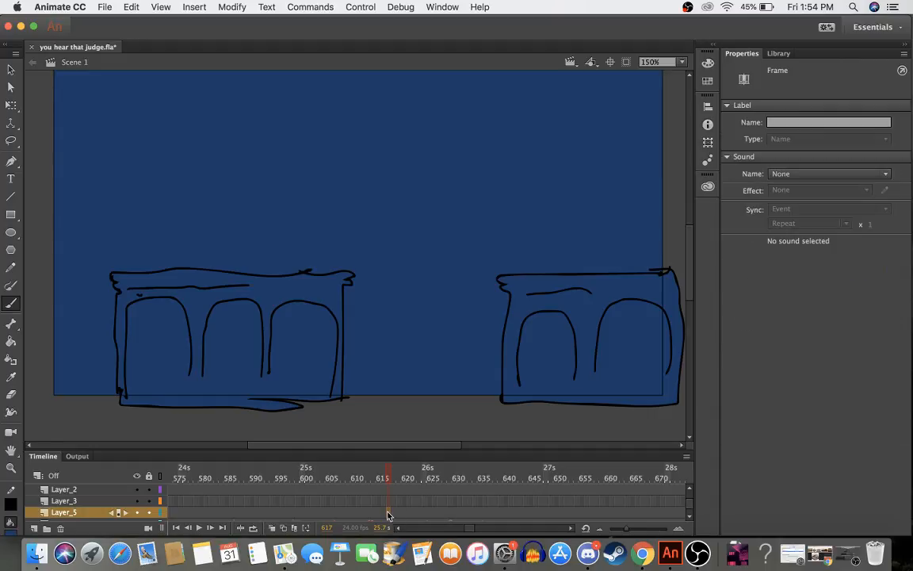
right_click(389, 514)
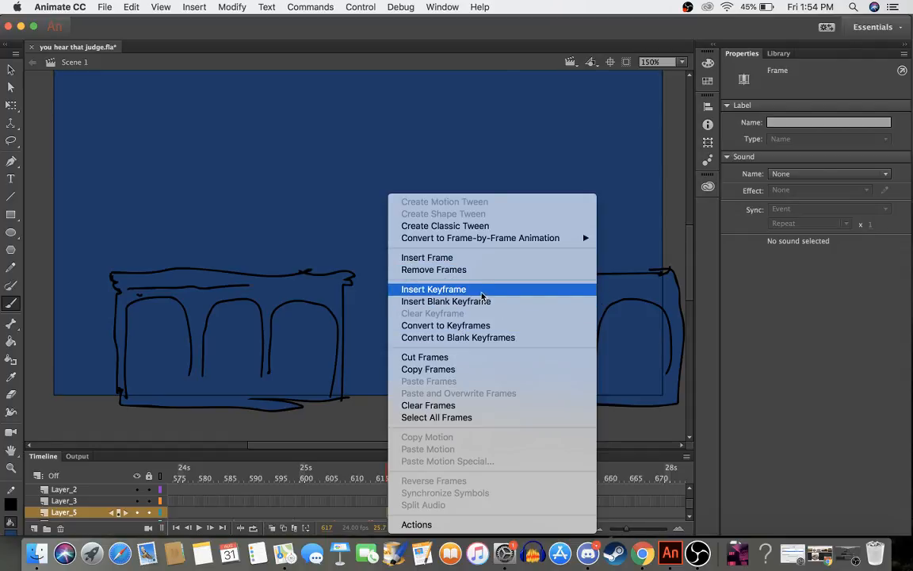
click(481, 296)
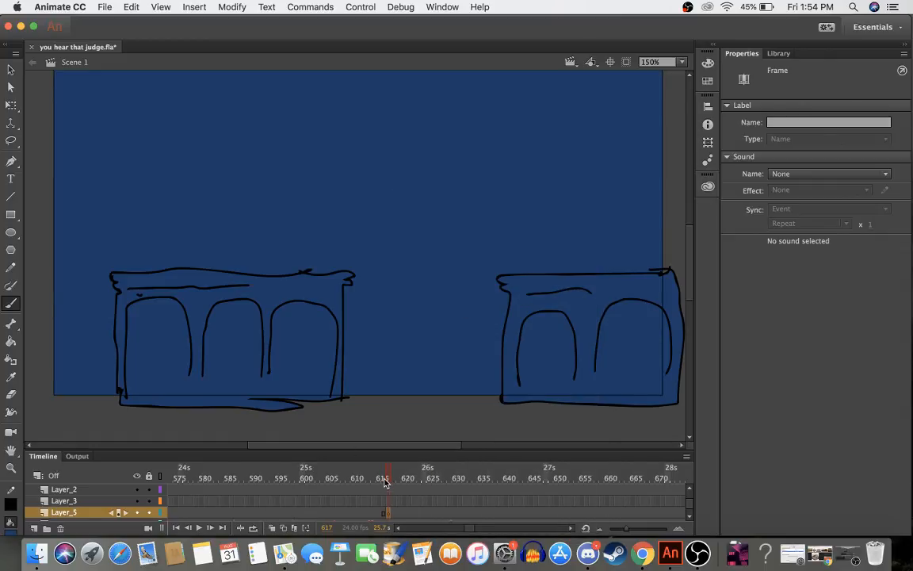
- Set the brush fill to black and draw a face with round glasses behind the right-hand desk on Layer_5 at frame 617
key(b)
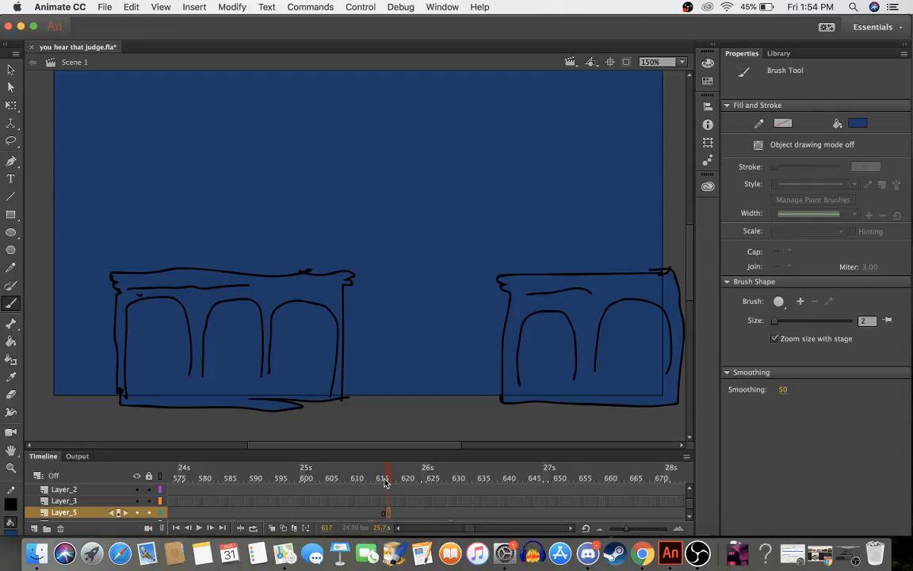
click(858, 123)
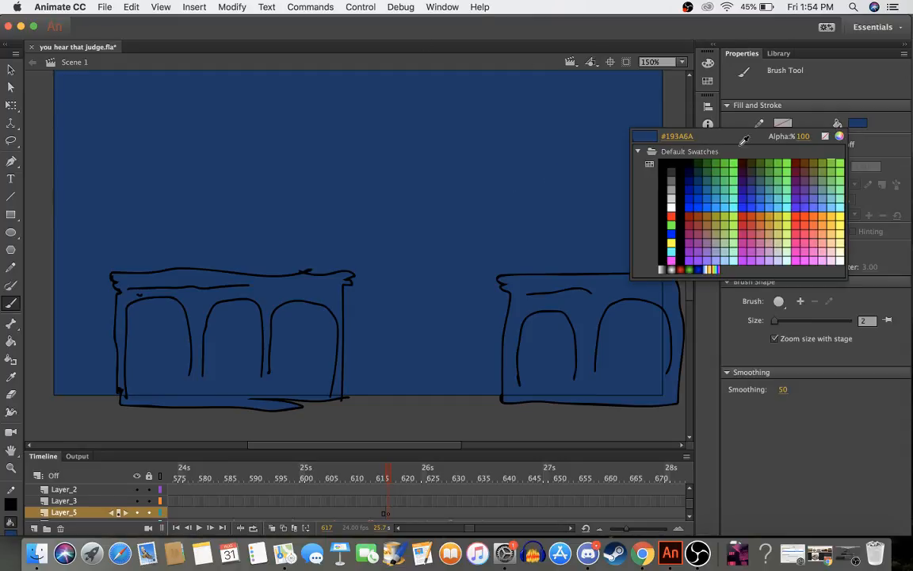
click(657, 167)
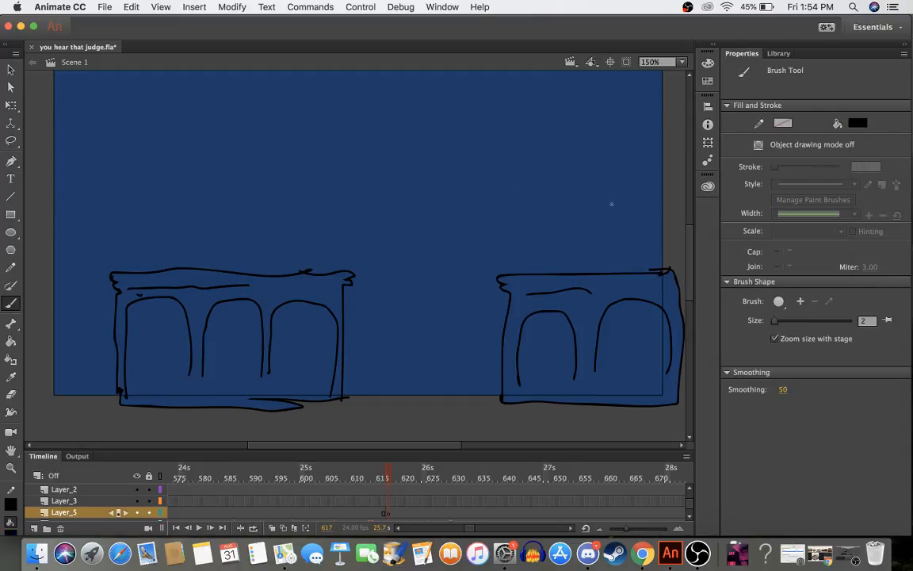
mouse_move(622, 203)
mouse_down()
mouse_move(607, 211)
mouse_move(638, 204)
mouse_up()
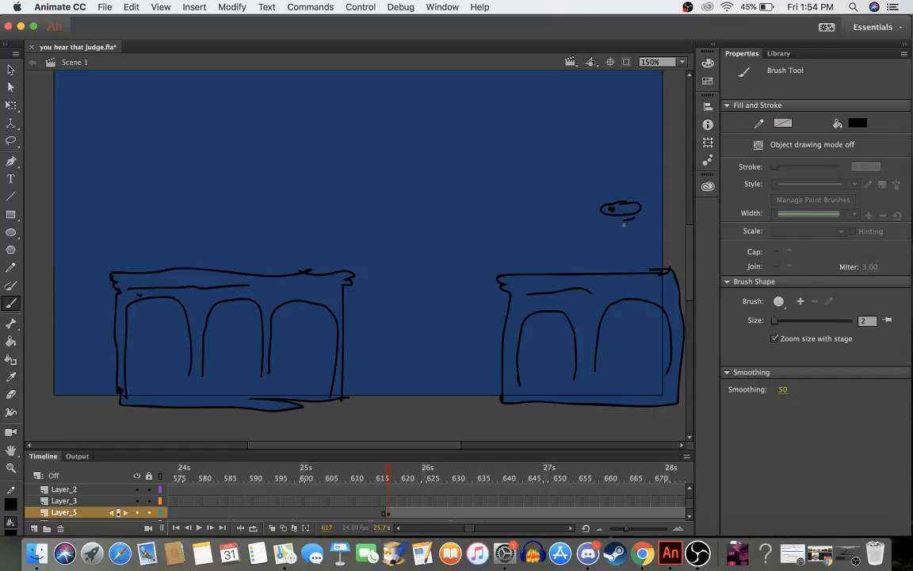
drag(665, 203, 656, 225)
mouse_move(605, 226)
mouse_down()
mouse_move(612, 241)
mouse_move(657, 236)
mouse_up()
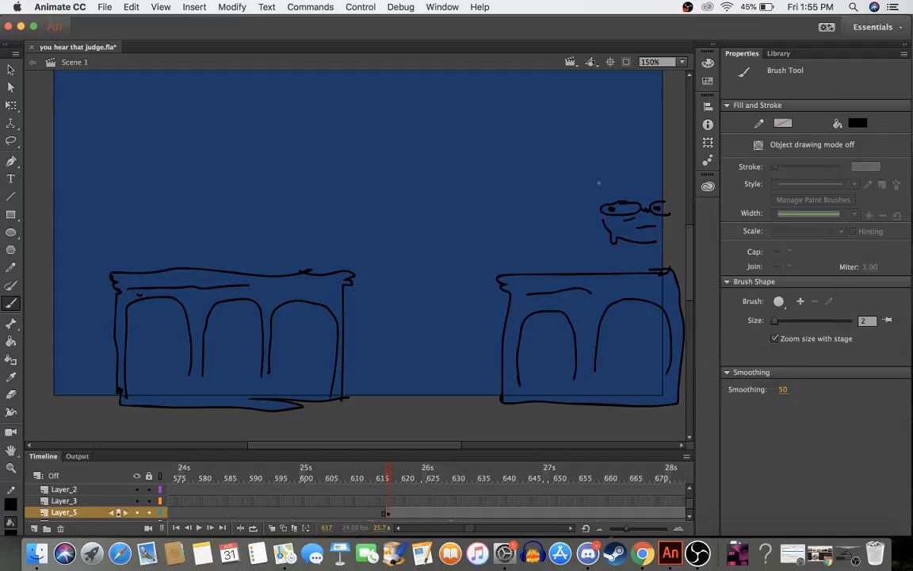
- Draw the figure's hair, ear, suit and tie, plus a small box with two antennae on the desk beside it
mouse_move(598, 176)
mouse_down()
mouse_move(586, 162)
mouse_move(597, 213)
mouse_move(639, 177)
mouse_move(658, 182)
mouse_up()
mouse_move(596, 173)
mouse_down()
mouse_move(614, 157)
mouse_move(653, 162)
mouse_up()
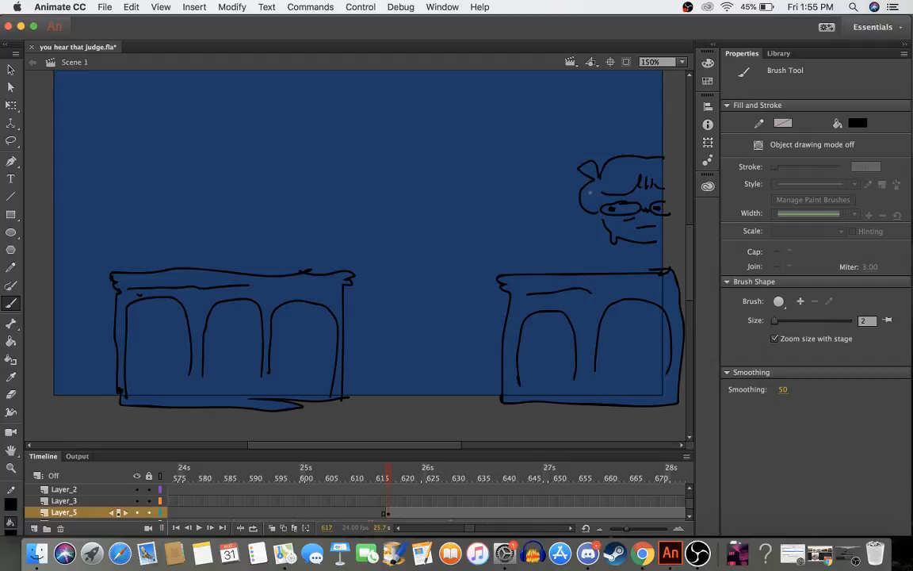
mouse_move(581, 198)
mouse_down()
mouse_move(586, 221)
mouse_move(626, 180)
mouse_up()
mouse_move(629, 240)
mouse_down()
mouse_move(620, 258)
mouse_move(643, 254)
mouse_move(654, 239)
mouse_move(651, 265)
mouse_move(598, 260)
mouse_move(592, 272)
mouse_move(584, 250)
mouse_move(526, 270)
mouse_move(584, 273)
mouse_up()
mouse_move(544, 233)
mouse_down()
mouse_move(557, 244)
mouse_move(576, 233)
mouse_up()
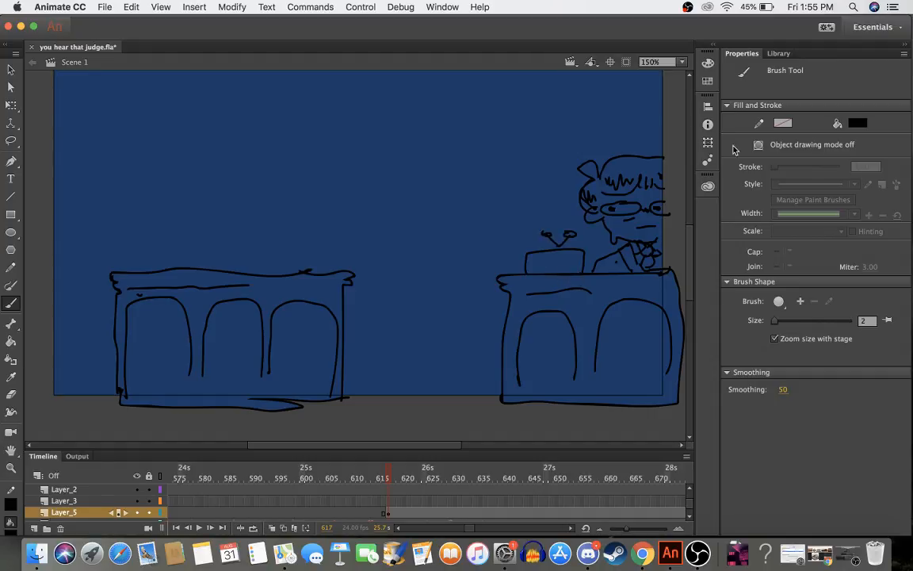
- Sample the red of the case on frame 484 as the fill colour and return to the desk scene at frame 663
drag(341, 476, 107, 480)
click(857, 123)
click(494, 268)
click(858, 123)
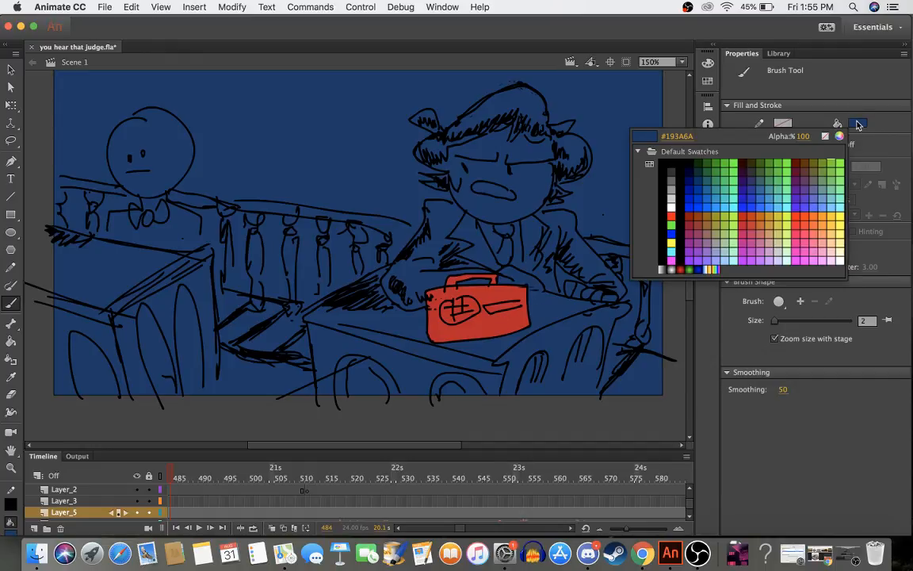
click(462, 292)
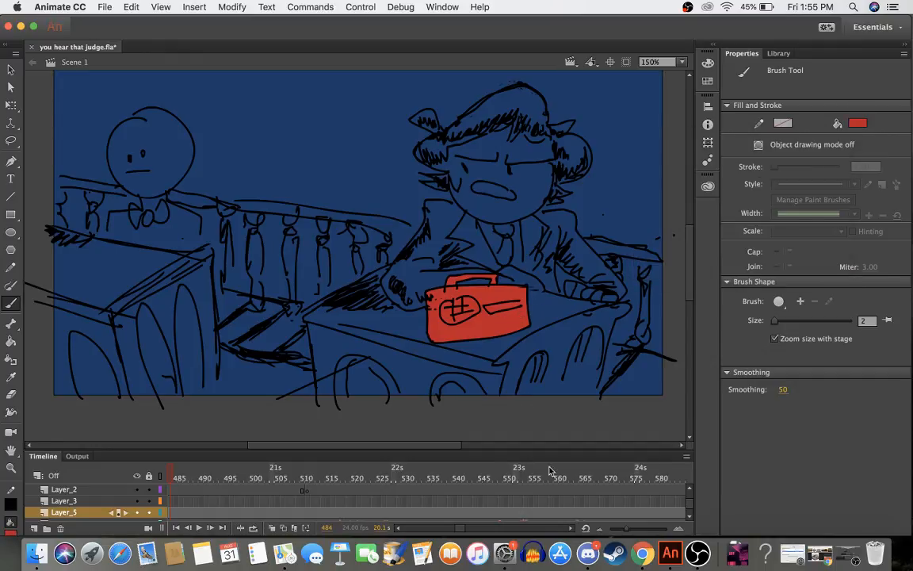
mouse_move(547, 484)
mouse_down()
mouse_move(673, 479)
mouse_move(610, 492)
mouse_move(705, 478)
mouse_move(598, 480)
mouse_up()
click(610, 493)
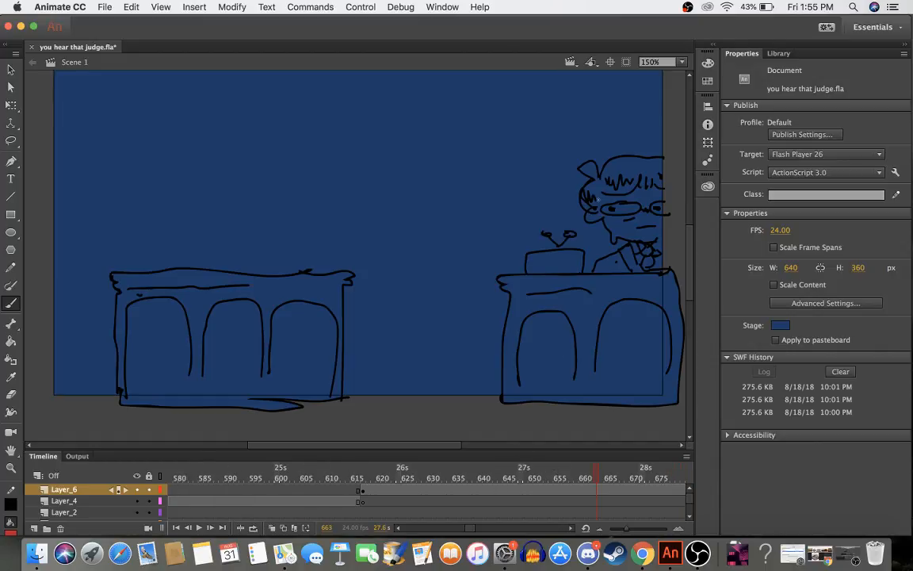
- Fill the small box on the right-hand desk with the sampled red using the Paint Bucket
scroll(569, 245, down, 5)
scroll(568, 245, up, 6)
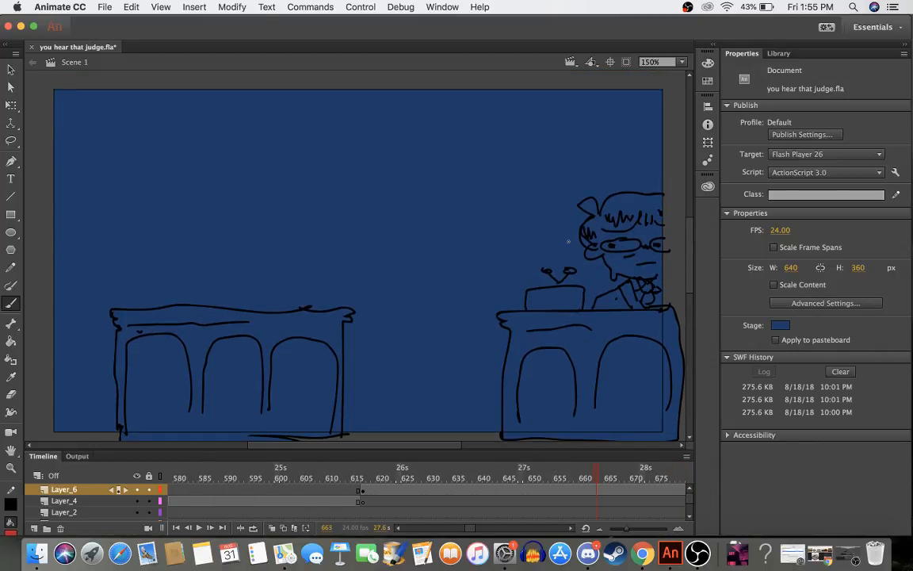
click(552, 305)
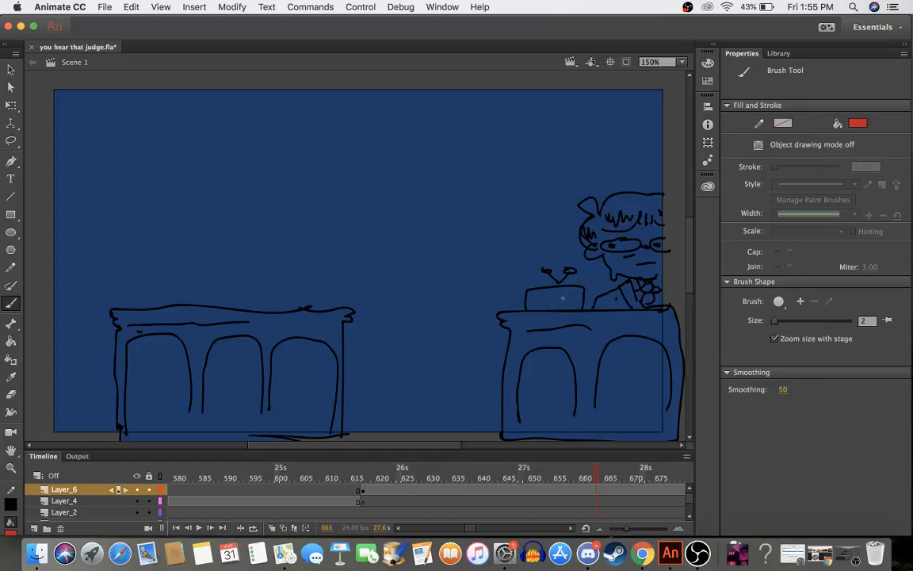
key(k)
click(574, 299)
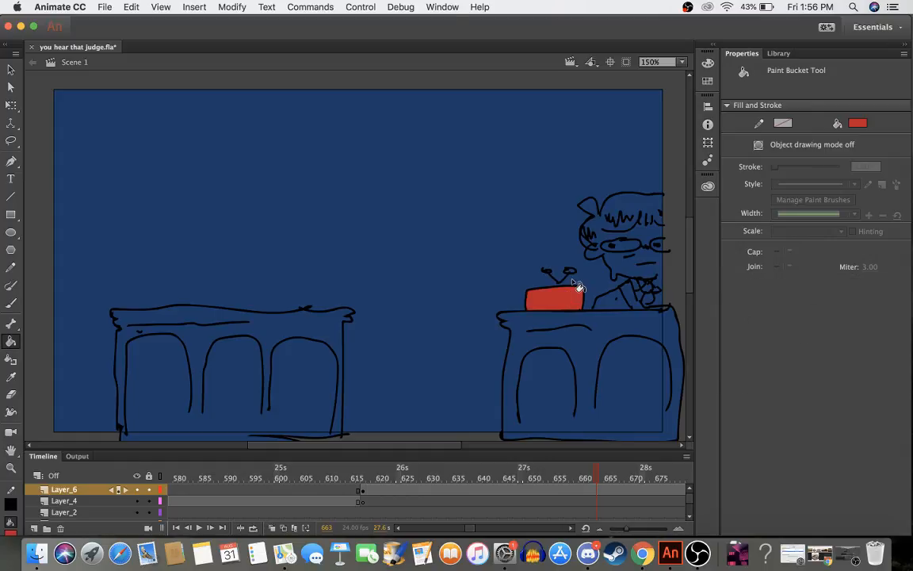
- Fill both antenna tips above the box with the same red
click(570, 272)
click(666, 62)
click(676, 146)
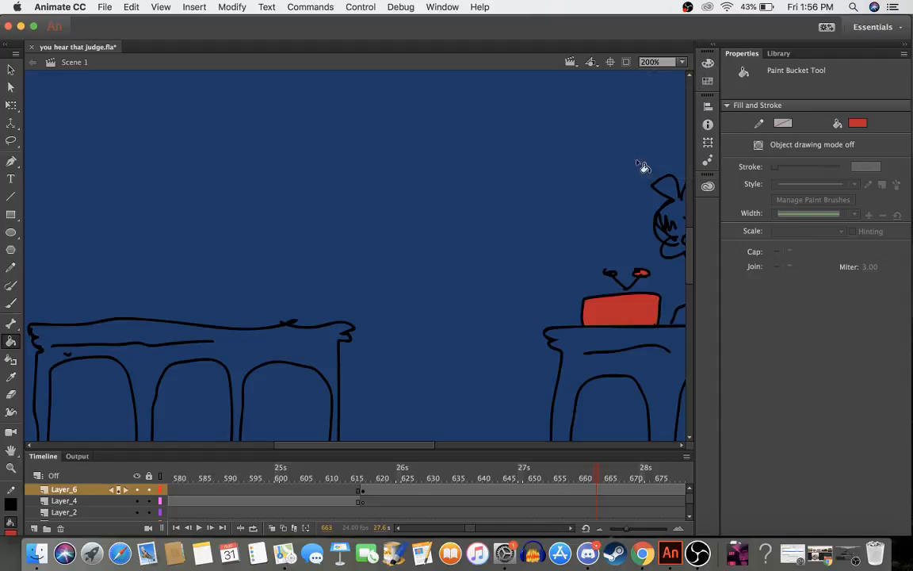
click(666, 62)
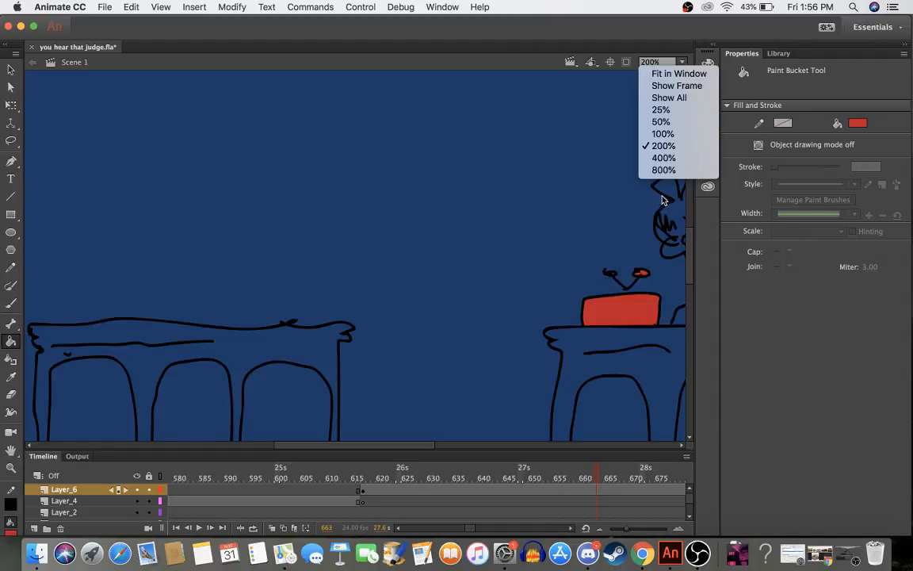
click(664, 158)
scroll(633, 256, right, 3)
scroll(634, 256, up, 1)
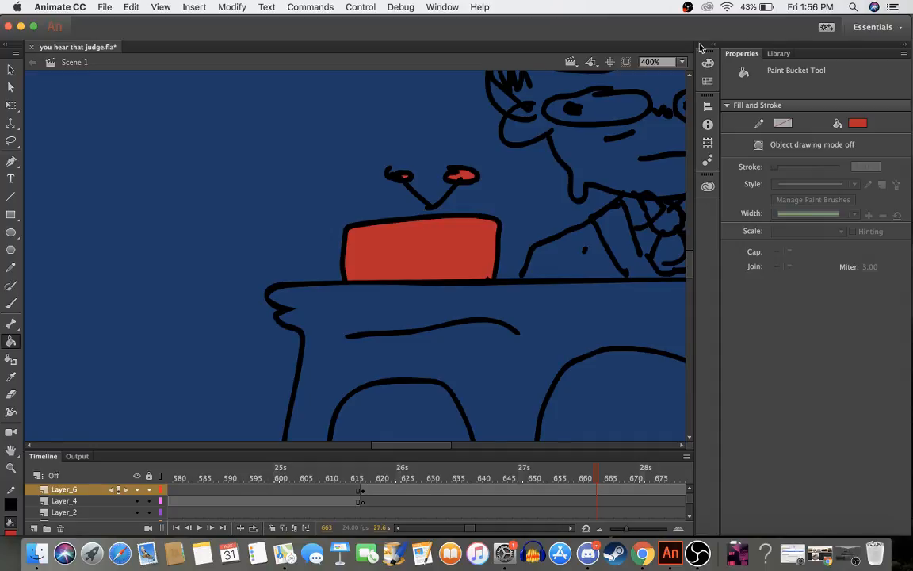
click(655, 62)
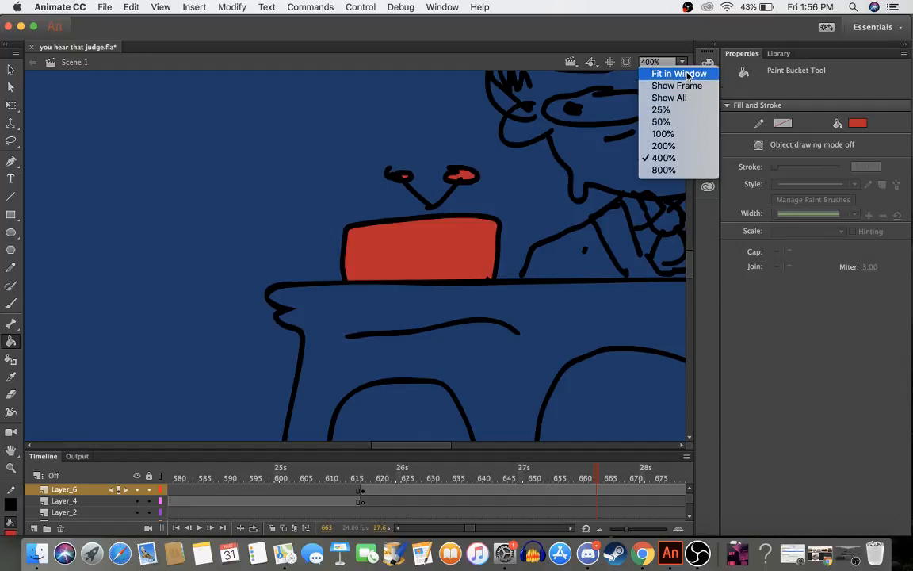
click(679, 74)
click(655, 62)
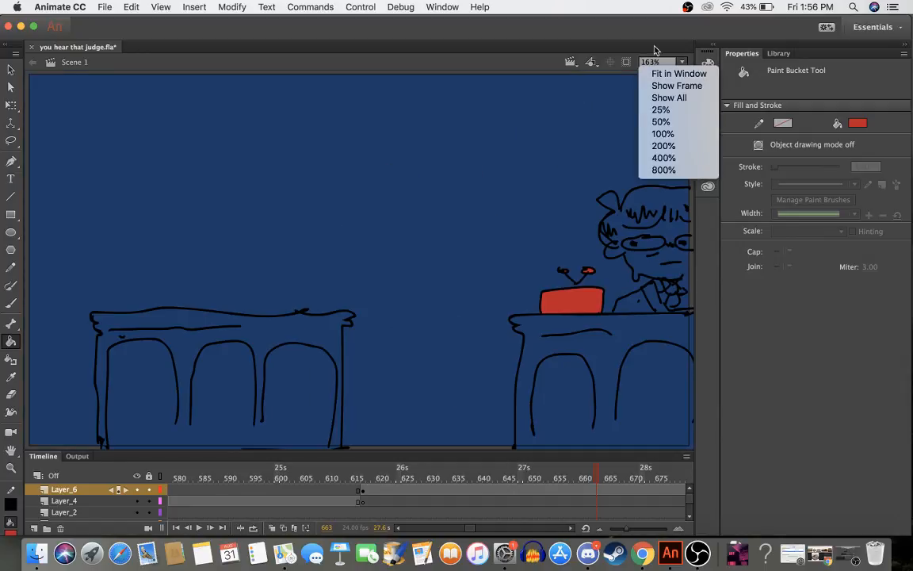
click(522, 62)
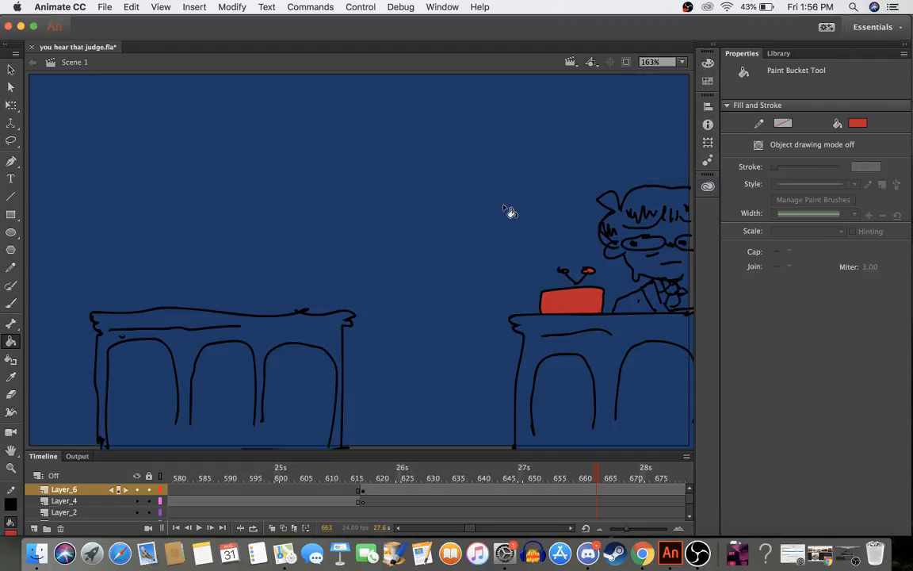
click(650, 63)
click(652, 62)
double_click(652, 63)
text(163)
key(Return)
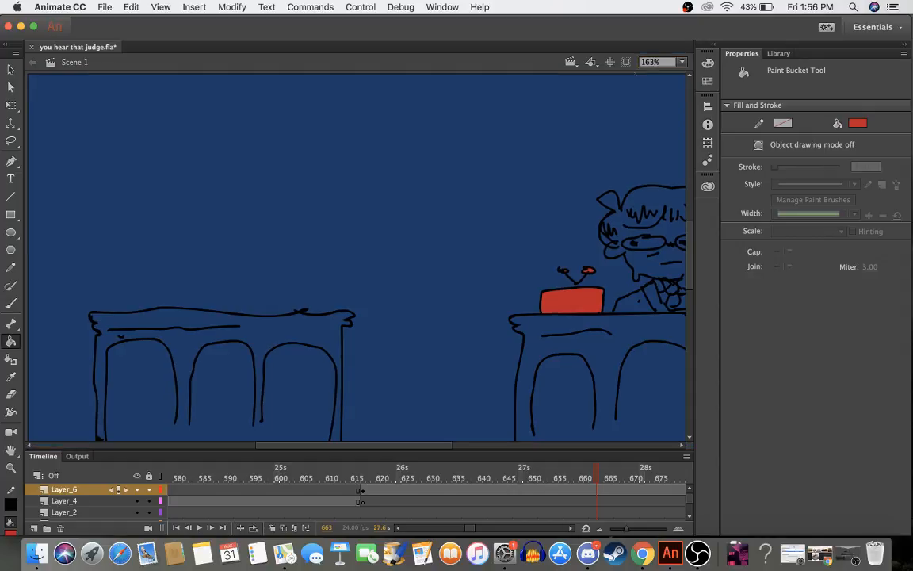
scroll(566, 122, left, 4)
scroll(566, 122, up, 2)
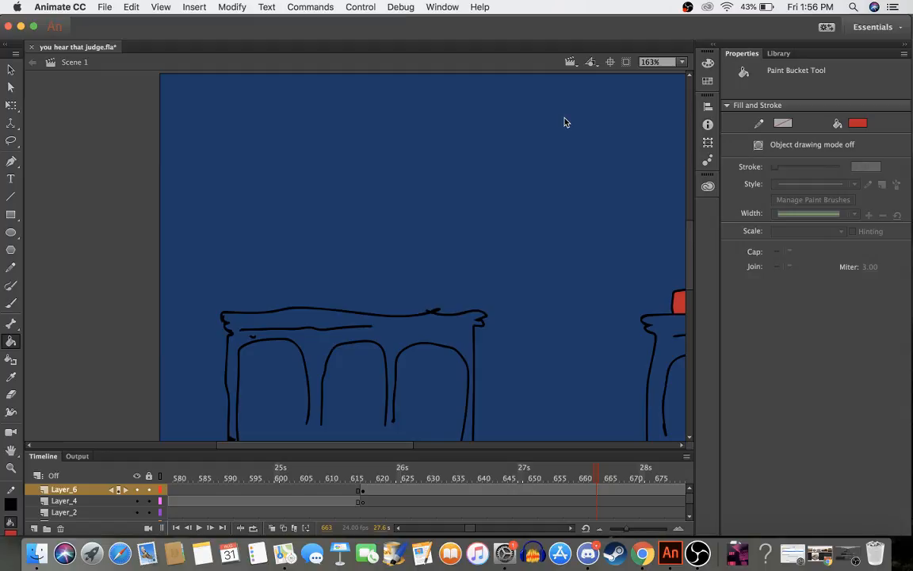
scroll(441, 511, down, 2)
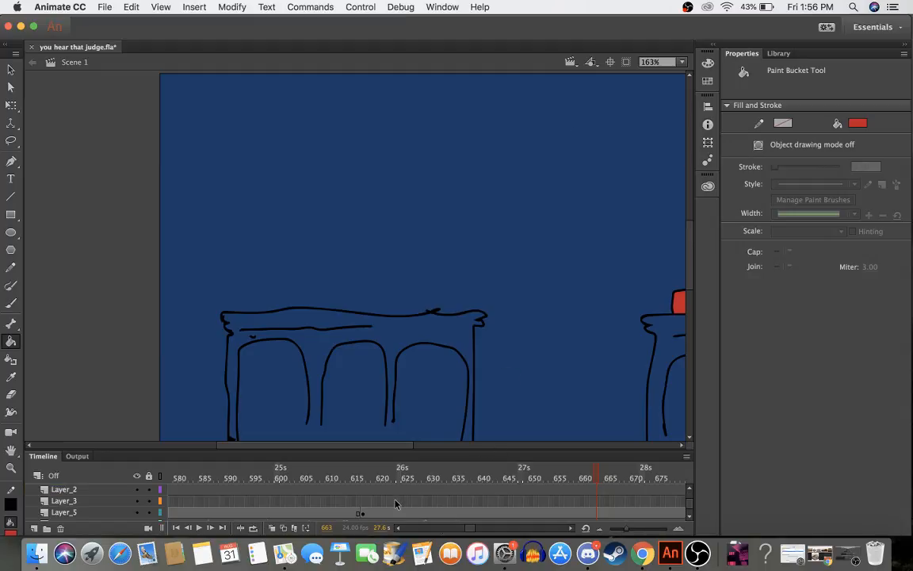
- Compare the drawings on frames 616 and 617, and go back to the close-up at frame 578
click(364, 479)
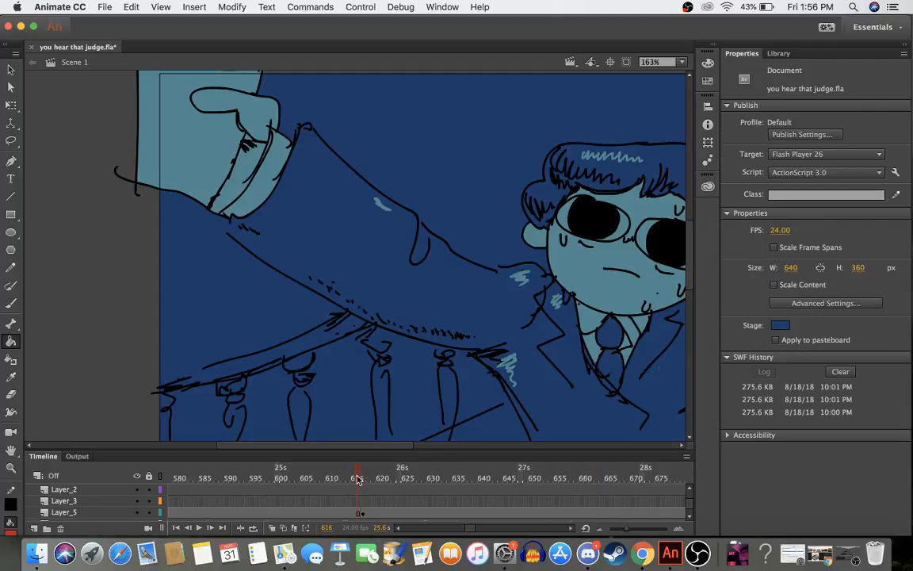
scroll(475, 345, right, 10)
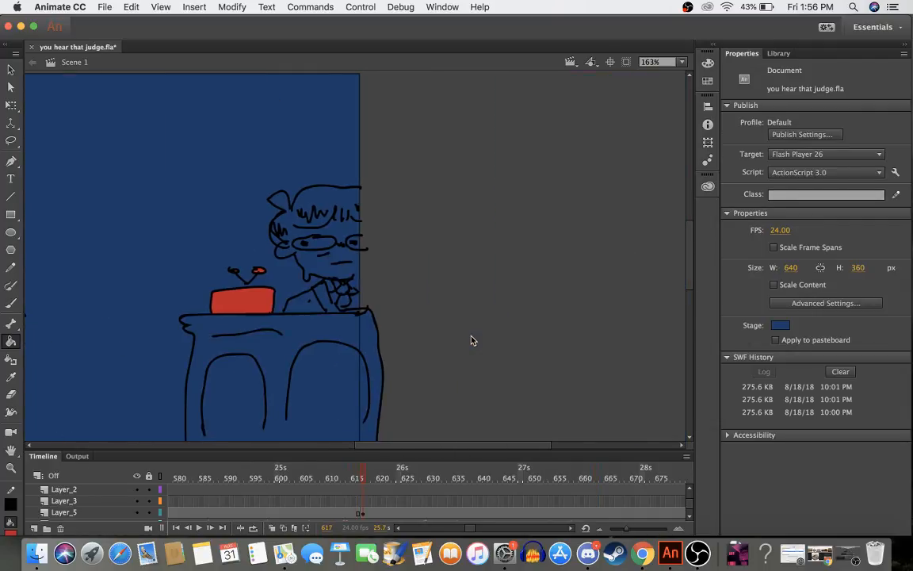
click(302, 479)
drag(301, 483, 175, 484)
click(293, 477)
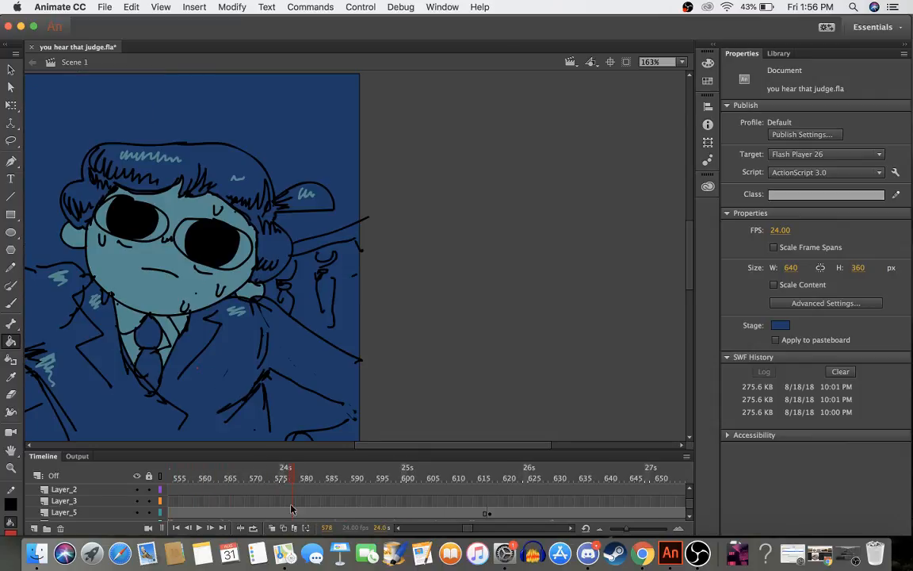
scroll(174, 501, down, 1)
scroll(174, 501, left, 6)
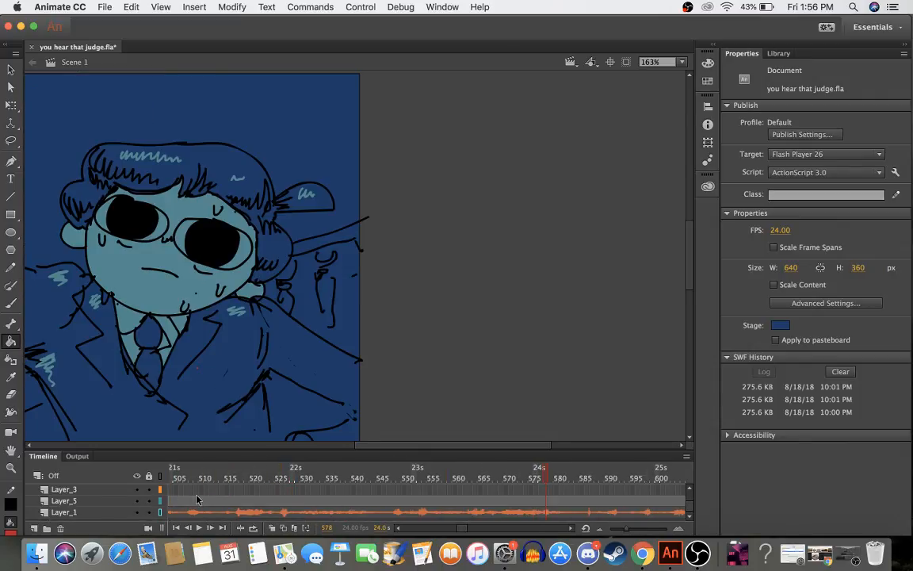
- Hide Layer_3, Layer_2 and Layer_4 to isolate the artwork on the remaining layers
click(137, 489)
scroll(138, 496, up, 1)
scroll(138, 496, left, 1)
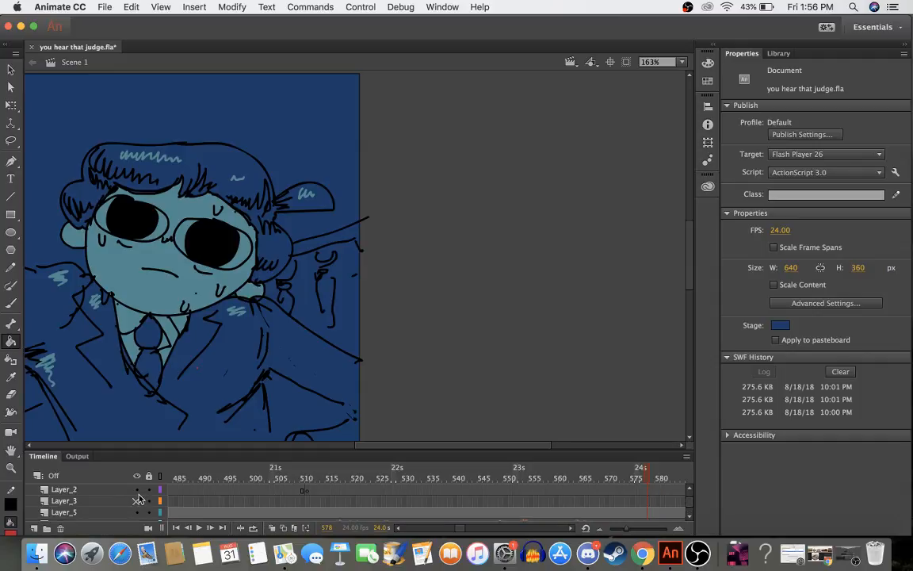
scroll(138, 496, up, 1)
click(136, 489)
scroll(216, 418, left, 5)
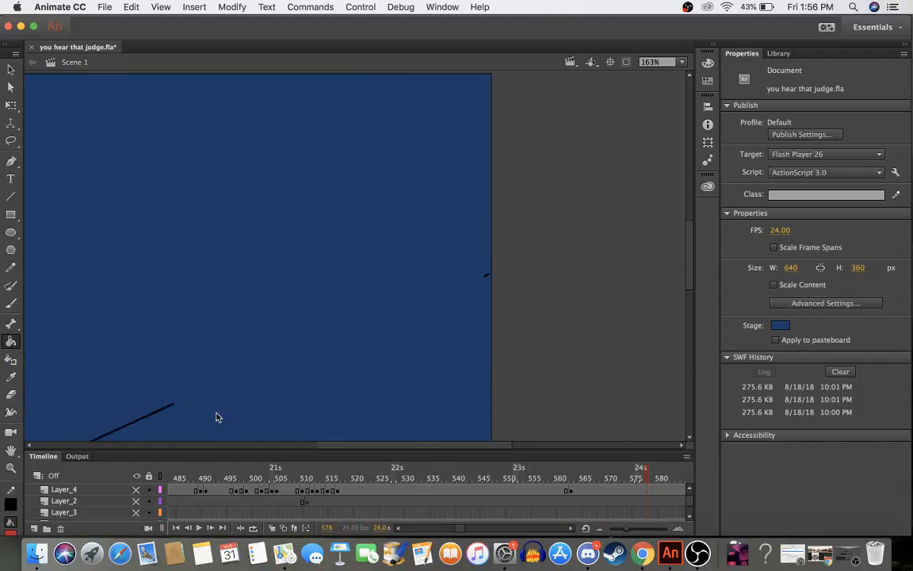
- Examine the stray diagonal line on earlier frames and at frame 561 with those layers hidden
scroll(215, 418, down, 3)
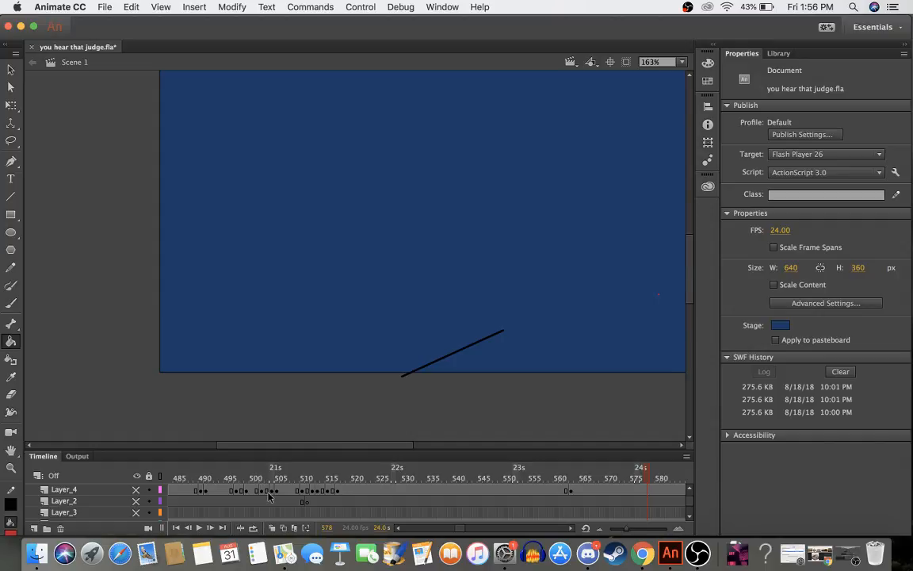
scroll(358, 504, down, 1)
scroll(358, 504, left, 2)
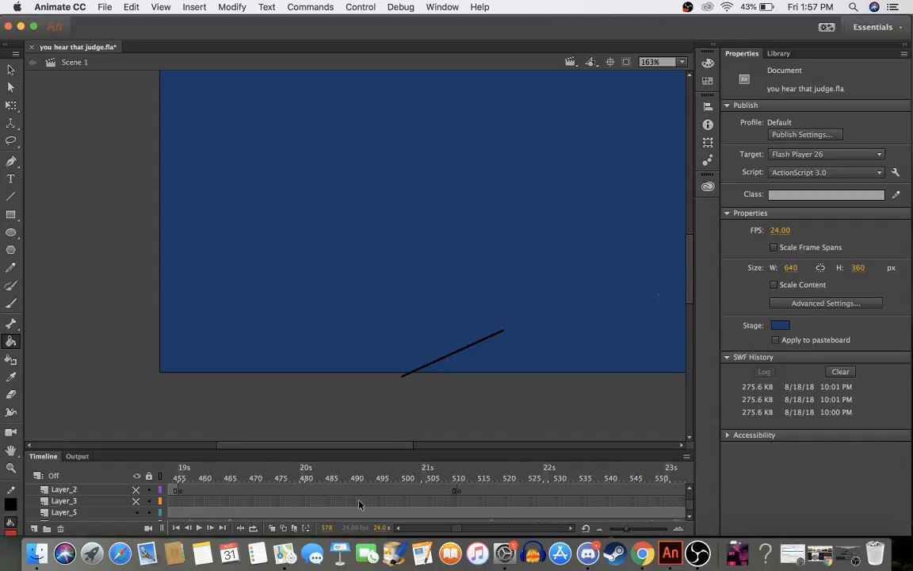
mouse_move(353, 480)
mouse_down()
mouse_move(332, 482)
mouse_move(621, 487)
mouse_move(345, 483)
mouse_up()
scroll(595, 501, right, 3)
click(577, 502)
scroll(576, 510, right, 4)
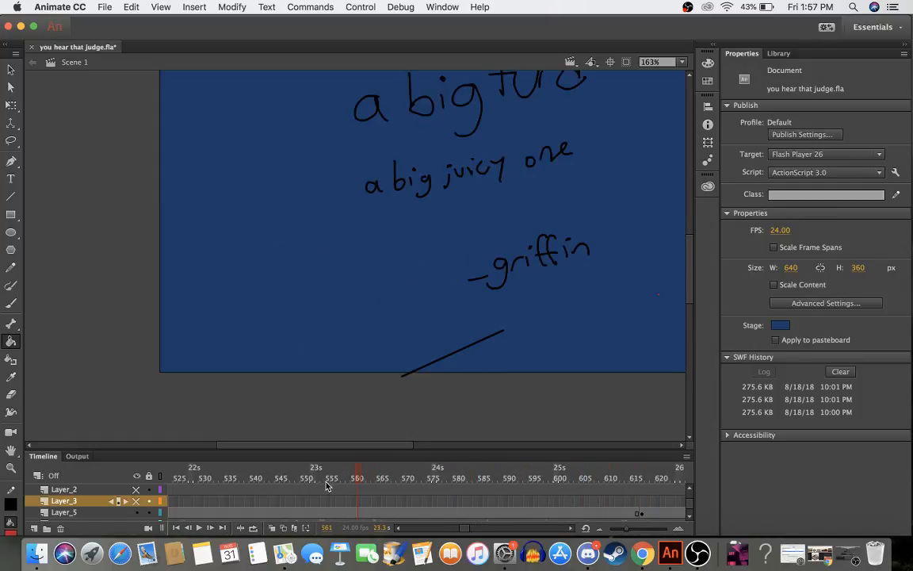
- Show Layer_2, Layer_3 and Layer_4 again, and lock Layer_3
click(138, 502)
click(138, 491)
click(137, 504)
drag(432, 481, 344, 482)
scroll(355, 492, up, 2)
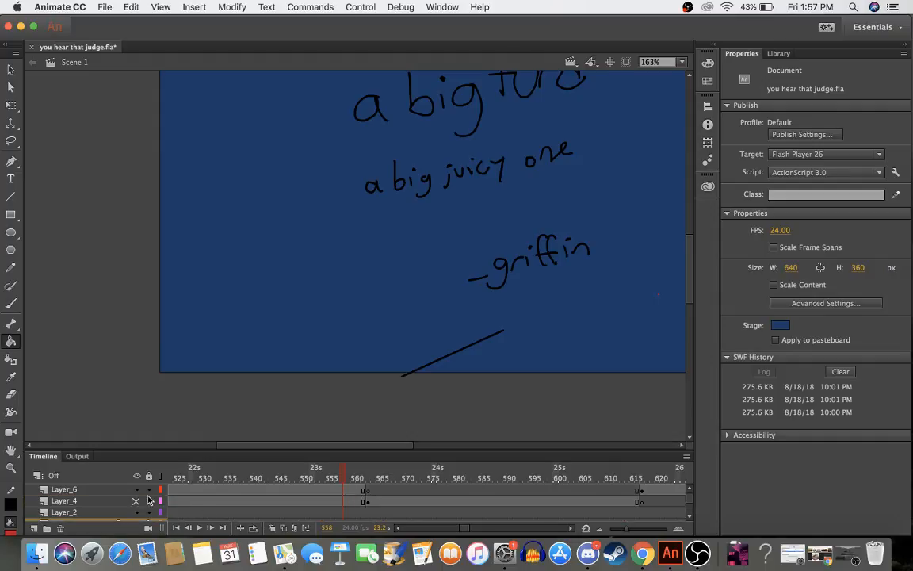
click(136, 501)
- Examine the stray diagonal line across the sunglasses close-up, from frame 593 back to frame 563
click(372, 479)
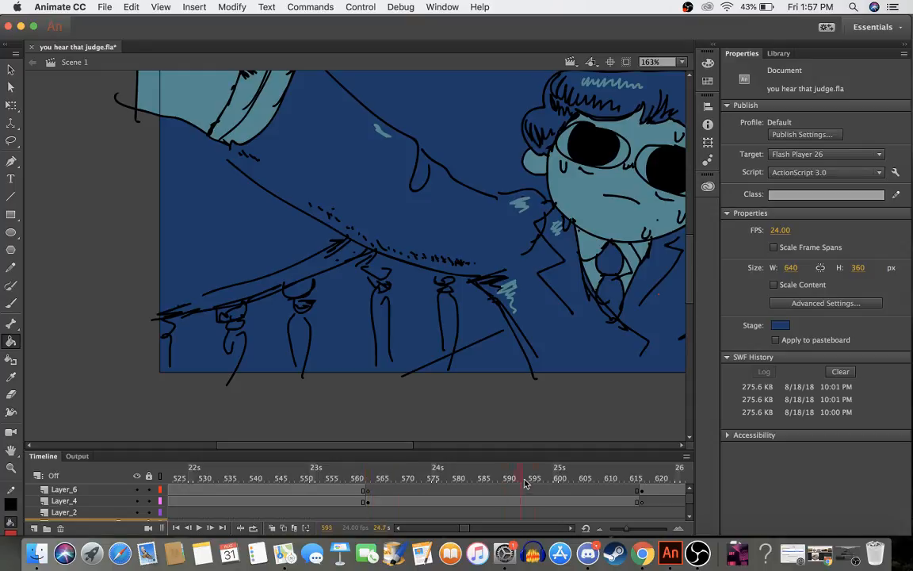
click(352, 480)
drag(352, 481, 371, 470)
scroll(573, 285, right, 8)
mouse_move(590, 478)
mouse_down()
mouse_move(660, 478)
mouse_move(322, 478)
mouse_move(368, 474)
mouse_up()
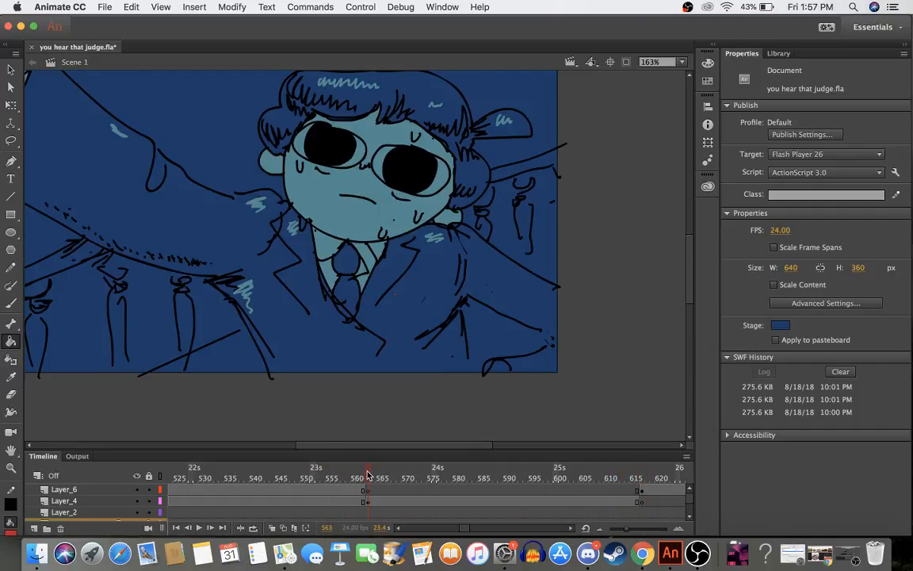
scroll(367, 489, down, 3)
- Insert a keyframe on Layer_5 at frame 563
click(364, 502)
click(368, 502)
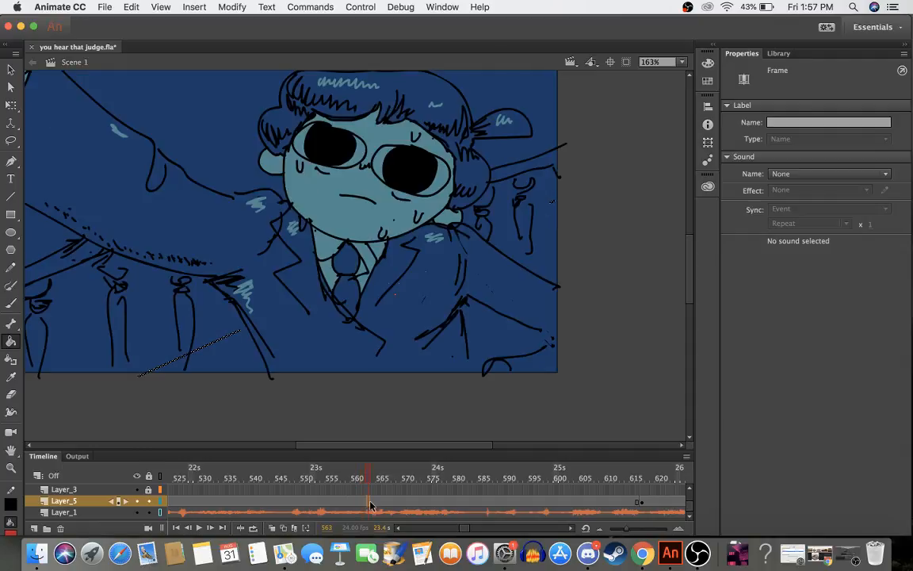
right_click(369, 502)
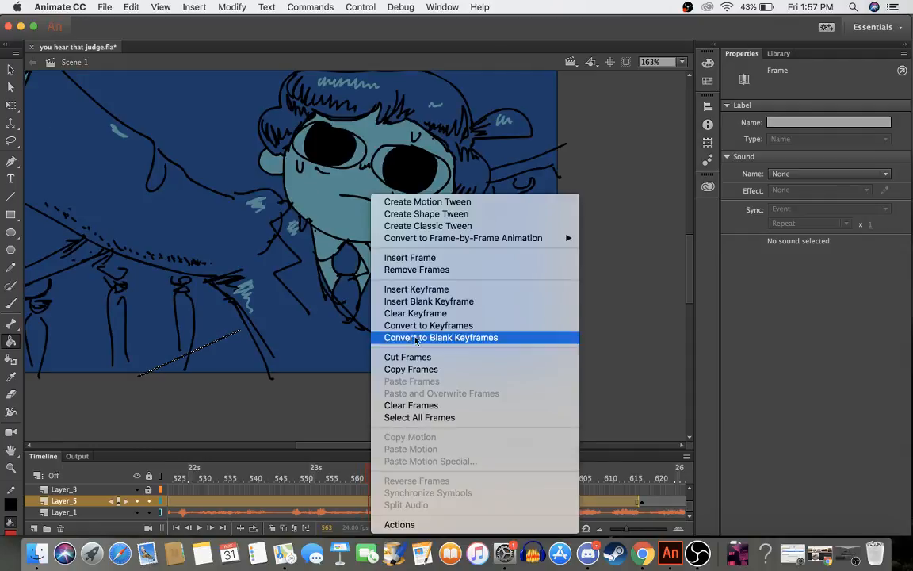
click(414, 289)
- Remove the Layer_5 frames in the span leading up to frame 563, and undo the stray red fill on the hand
click(342, 501)
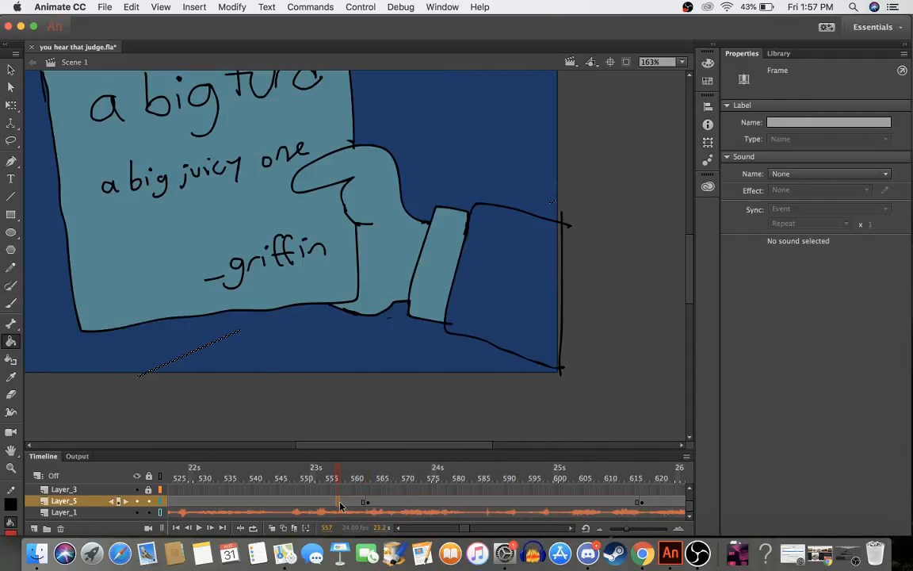
right_click(342, 502)
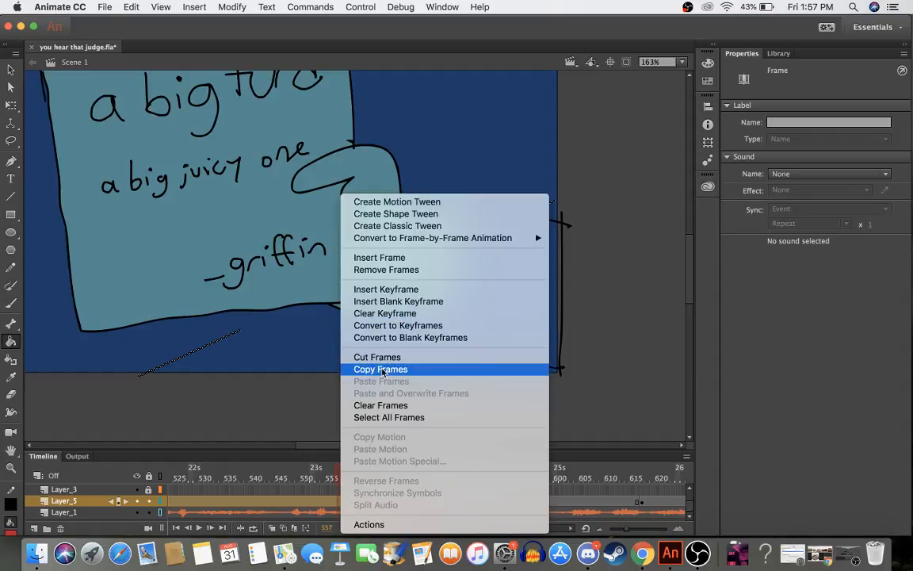
click(396, 270)
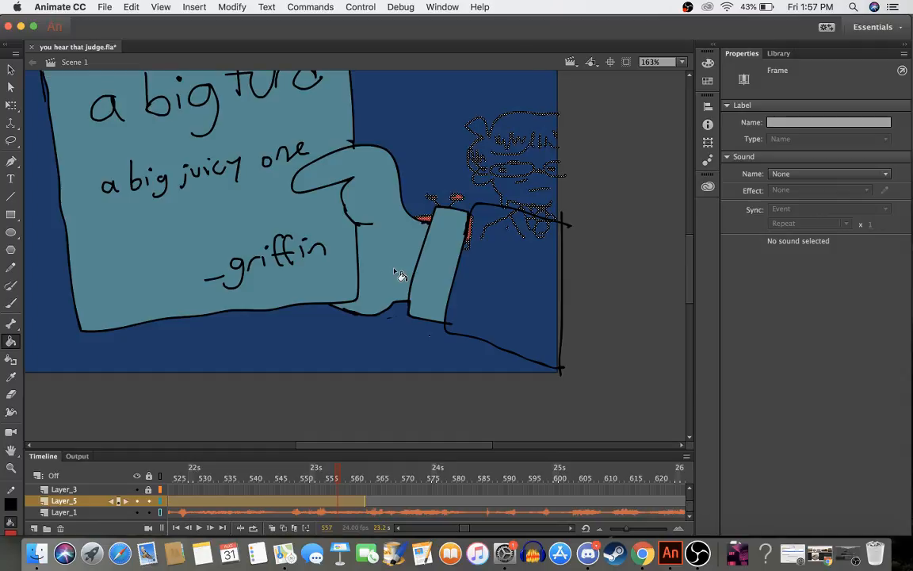
click(397, 271)
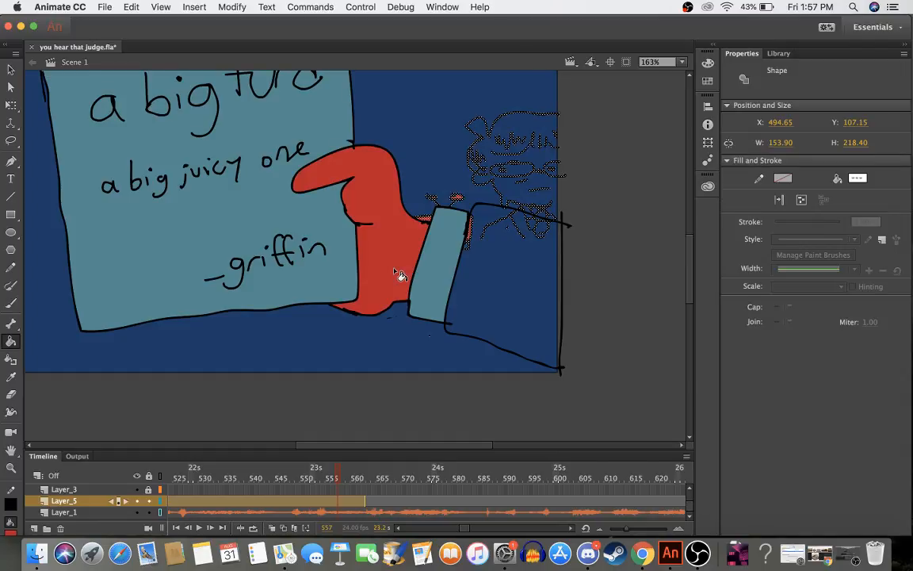
key(super+z)
- Check the close-up around frame 585 and frame 560 for the stray line, and review earlier parts of the timeline
click(505, 480)
drag(479, 481, 451, 479)
scroll(452, 499, up, 1)
scroll(452, 500, right, 2)
scroll(453, 500, left, 2)
scroll(453, 500, left, 4)
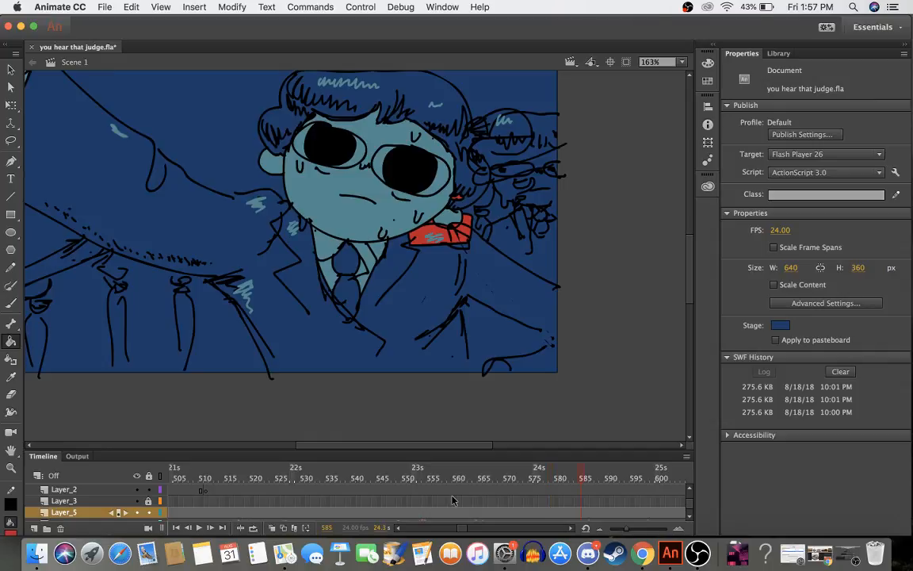
click(453, 499)
scroll(453, 500, left, 20)
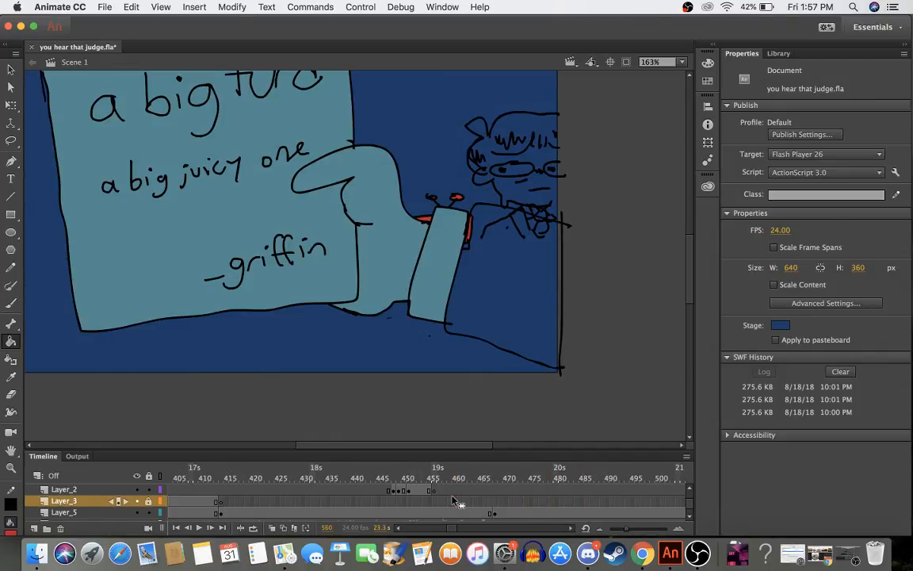
- Play back the animation from frame 460 and again from frame 479 to check how the Layer_5 artwork falls
click(451, 500)
drag(454, 478, 493, 478)
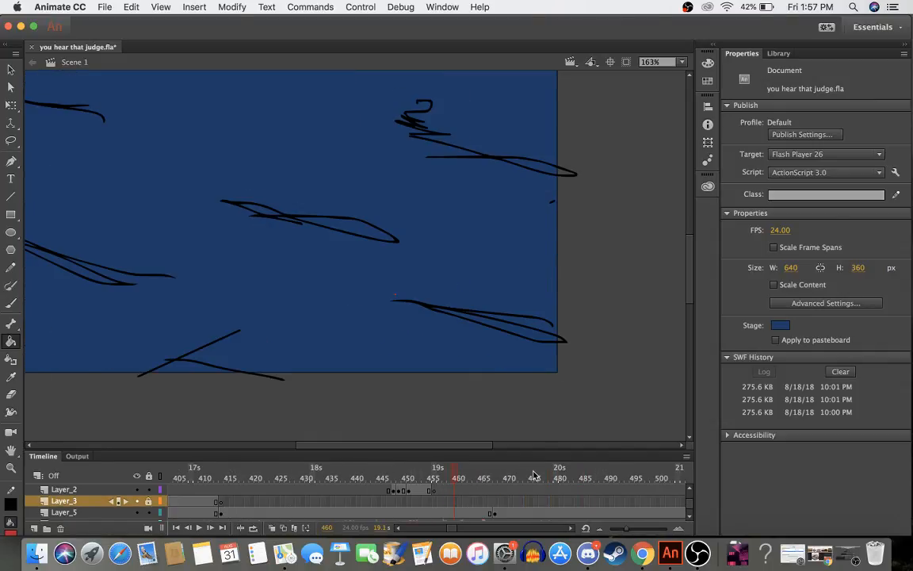
key(Return)
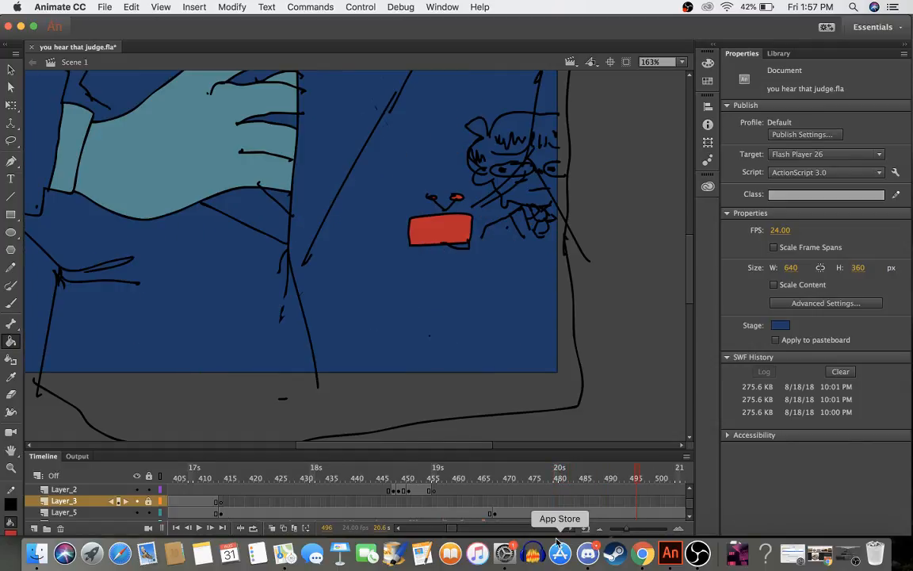
click(555, 501)
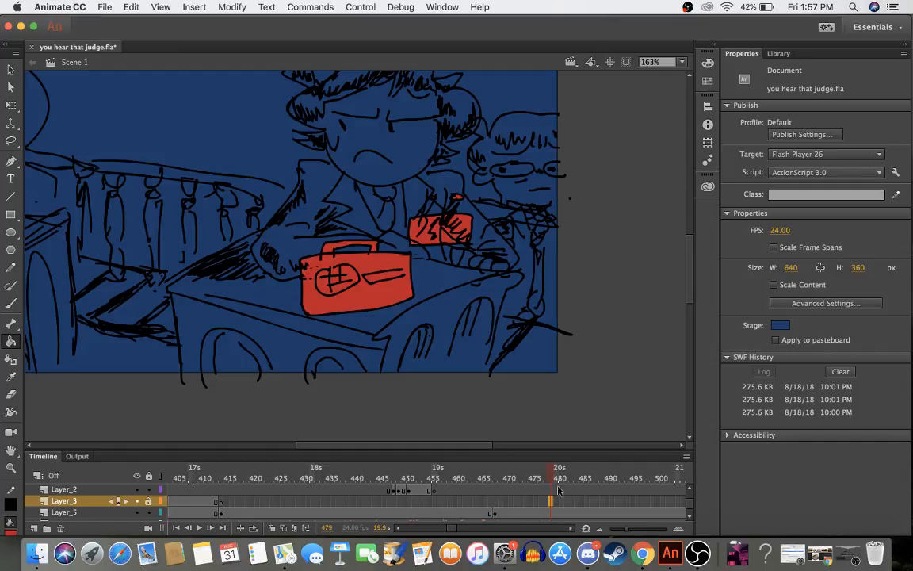
click(607, 348)
click(578, 318)
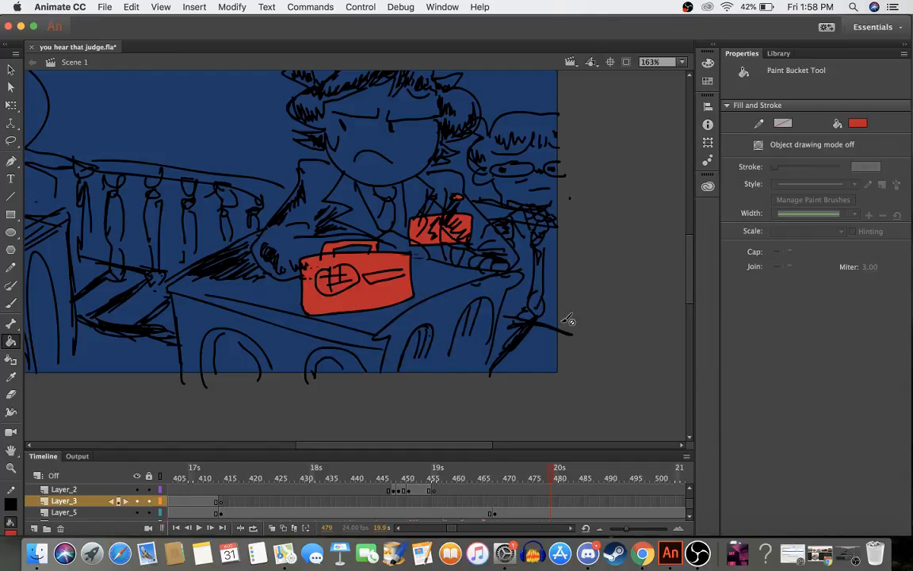
key(Return)
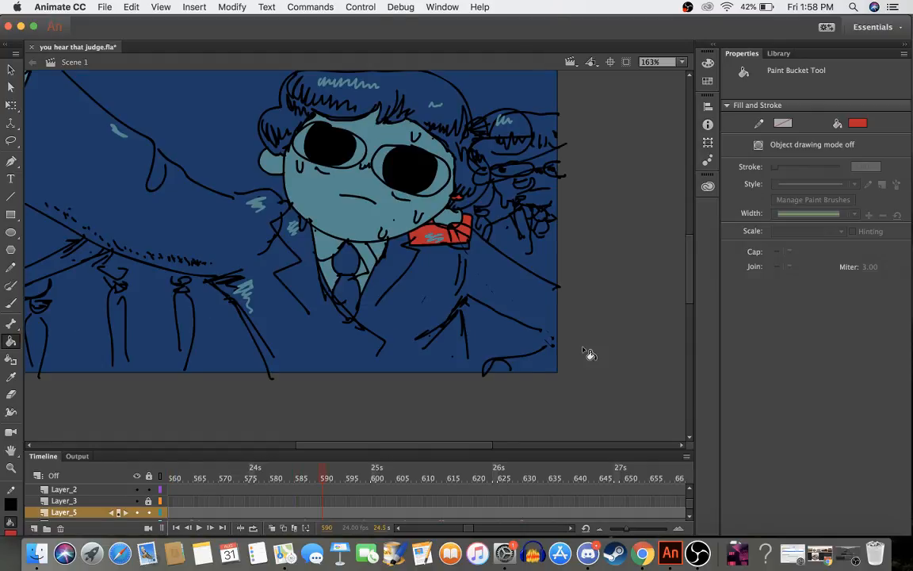
- Undo the frame removal and the keyframe insertion on Layer_5
key(super+z)
key(super+z)
key(super+z)
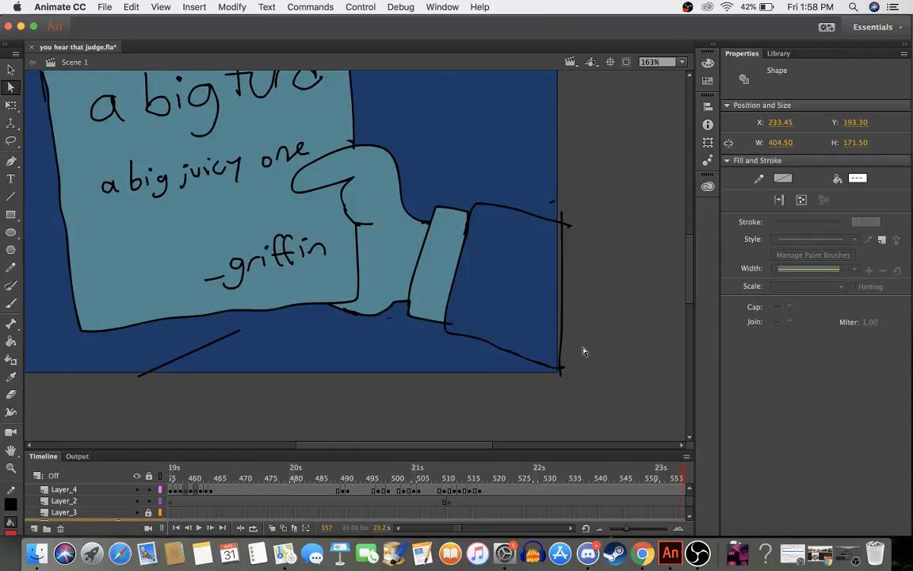
scroll(468, 498, down, 2)
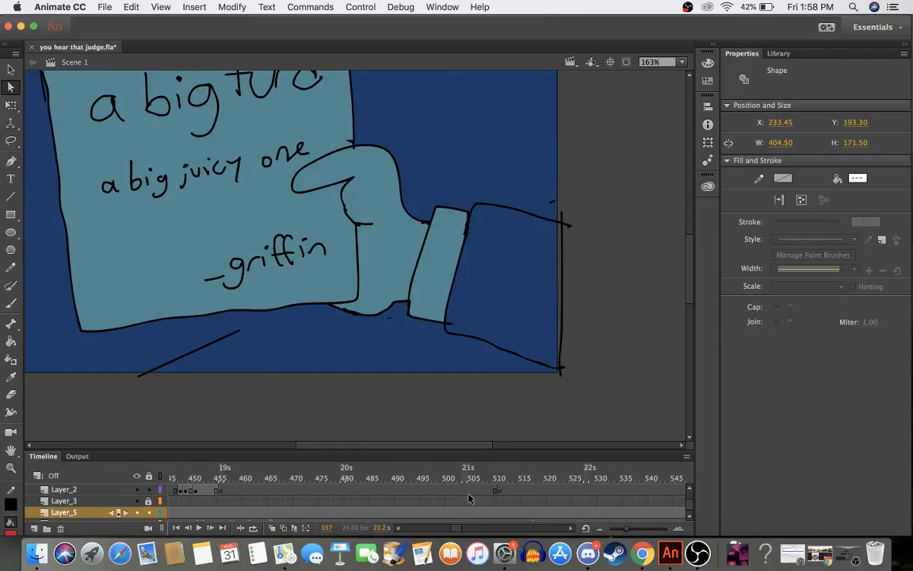
key(super+z)
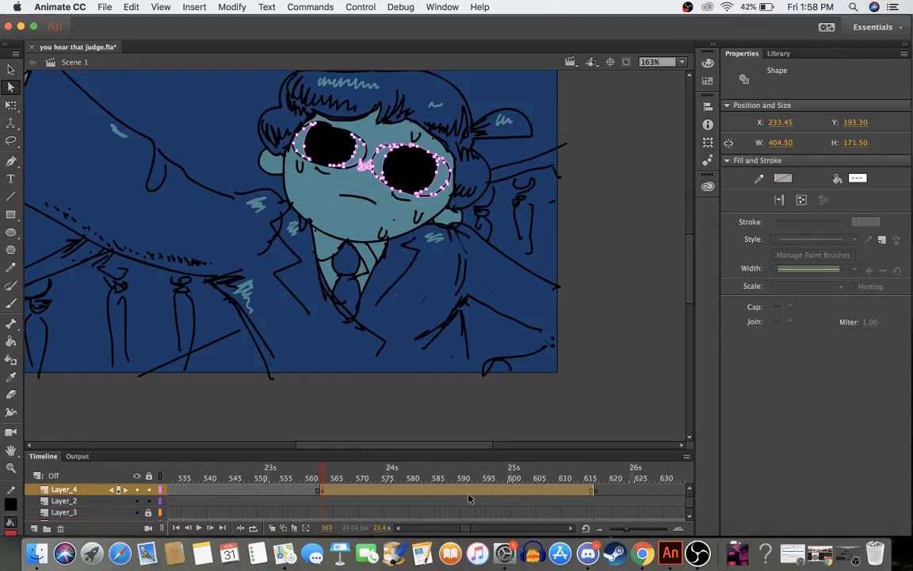
- Insert a keyframe on Layer_5 at frame 563, where the sunglasses close-up begins
drag(346, 478, 265, 491)
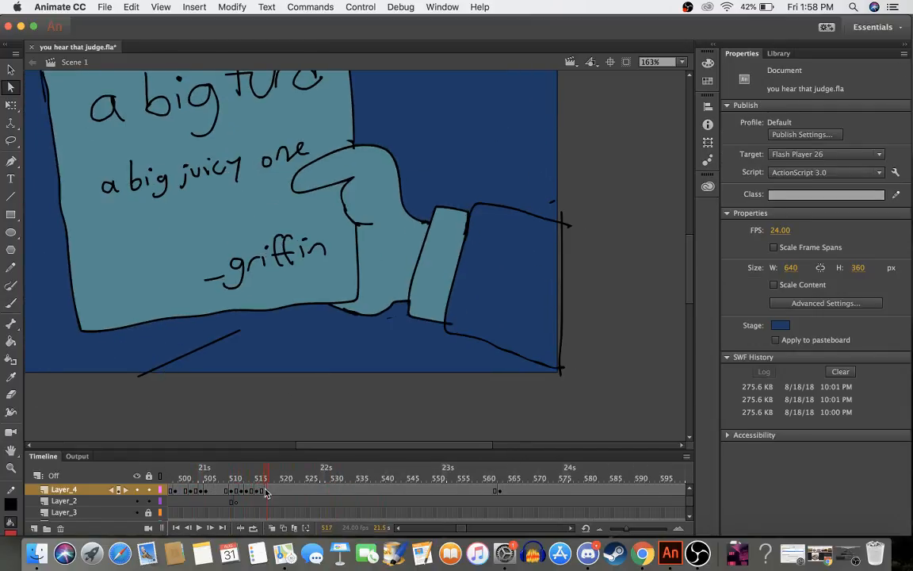
click(500, 487)
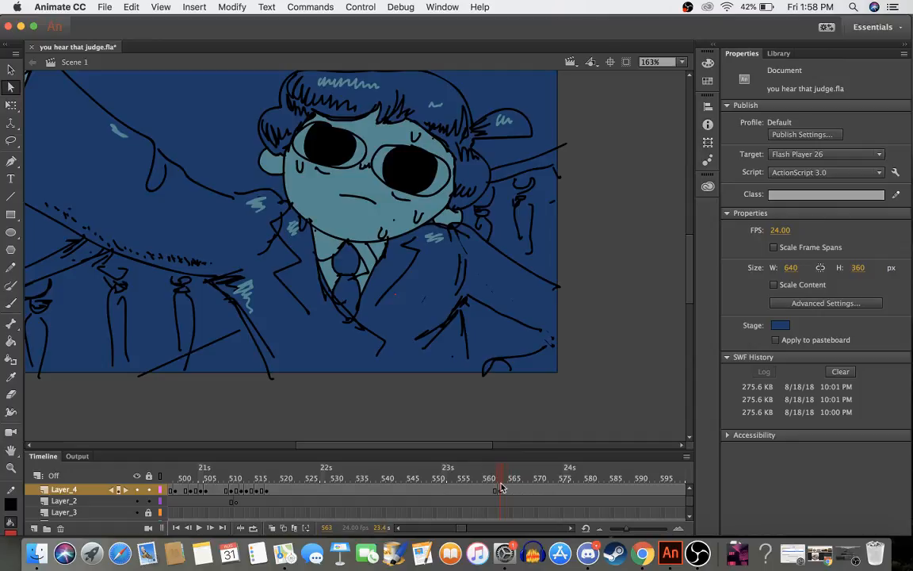
click(495, 483)
click(500, 479)
scroll(504, 528, right, 3)
scroll(495, 515, down, 2)
click(347, 513)
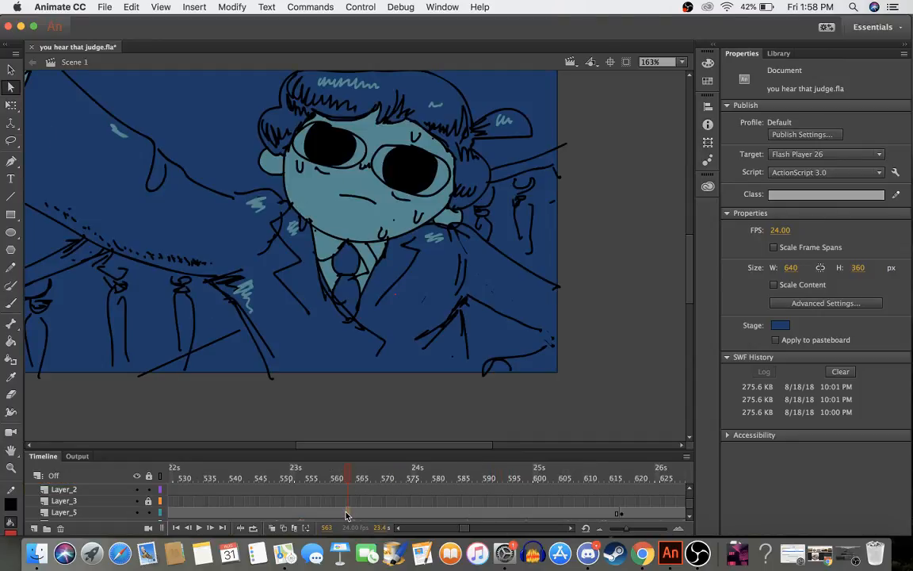
click(347, 514)
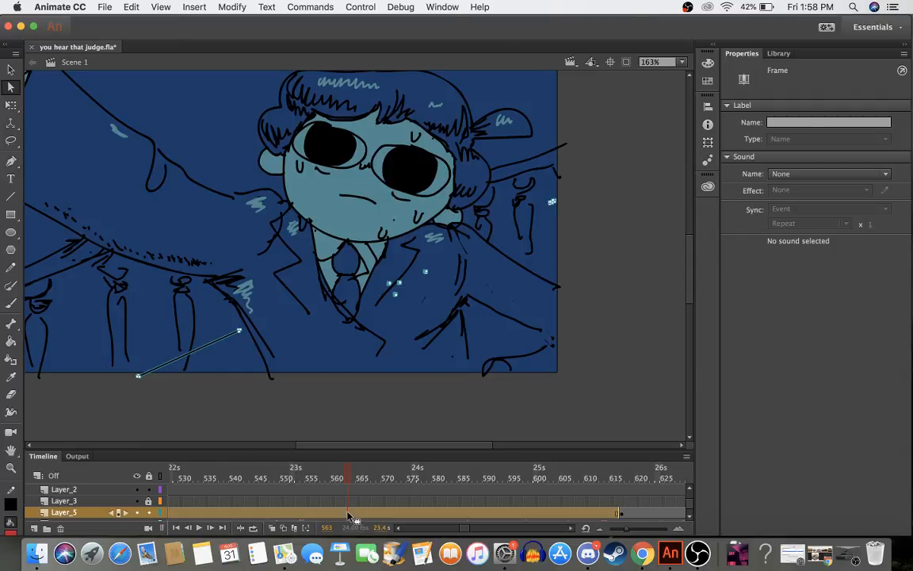
right_click(349, 515)
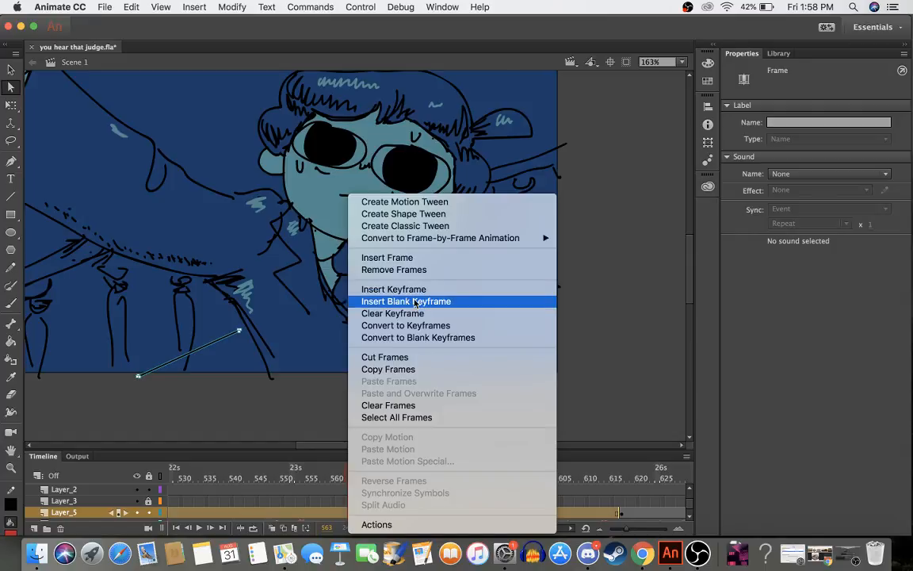
click(414, 301)
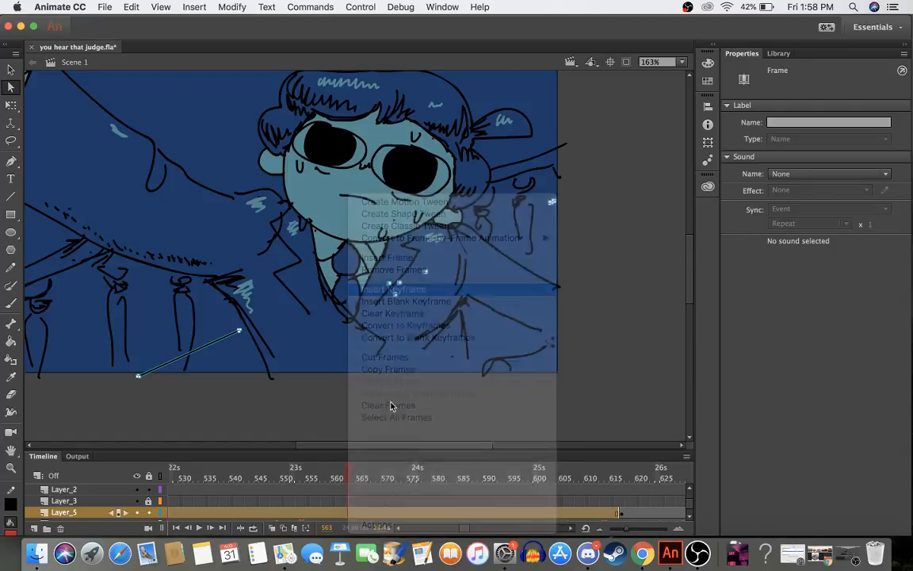
- Clear the keyframe of the Layer_5 span that ends just before frame 563
scroll(348, 500, up, 2)
click(341, 504)
scroll(341, 507, down, 2)
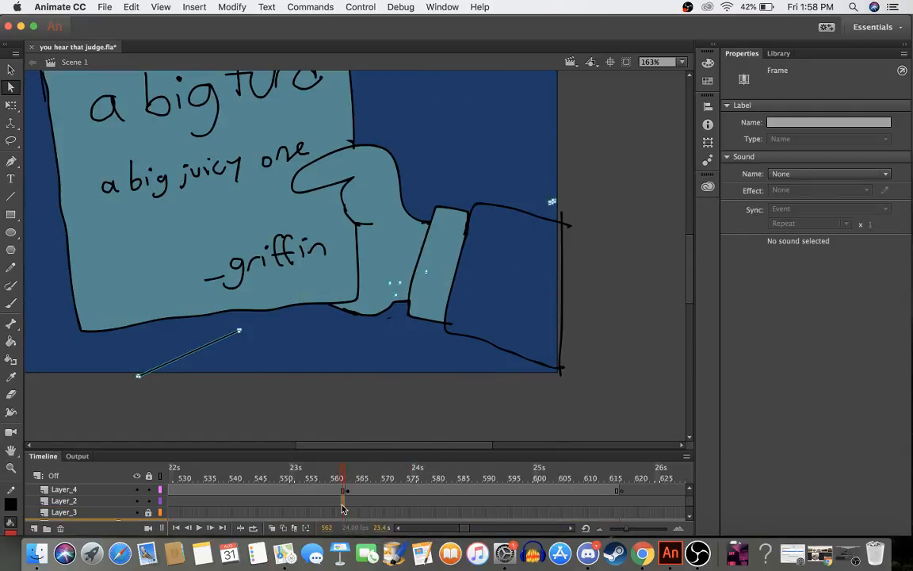
click(339, 506)
right_click(343, 505)
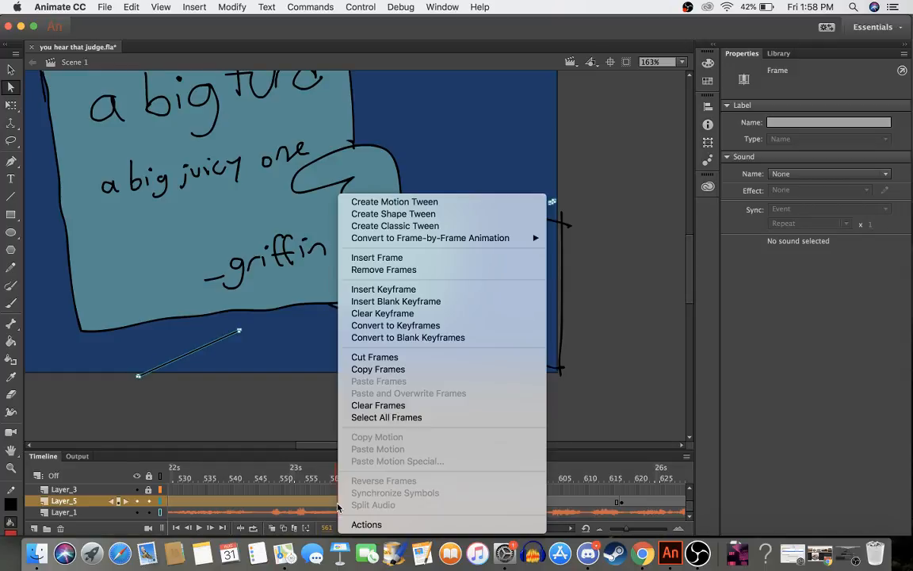
click(393, 313)
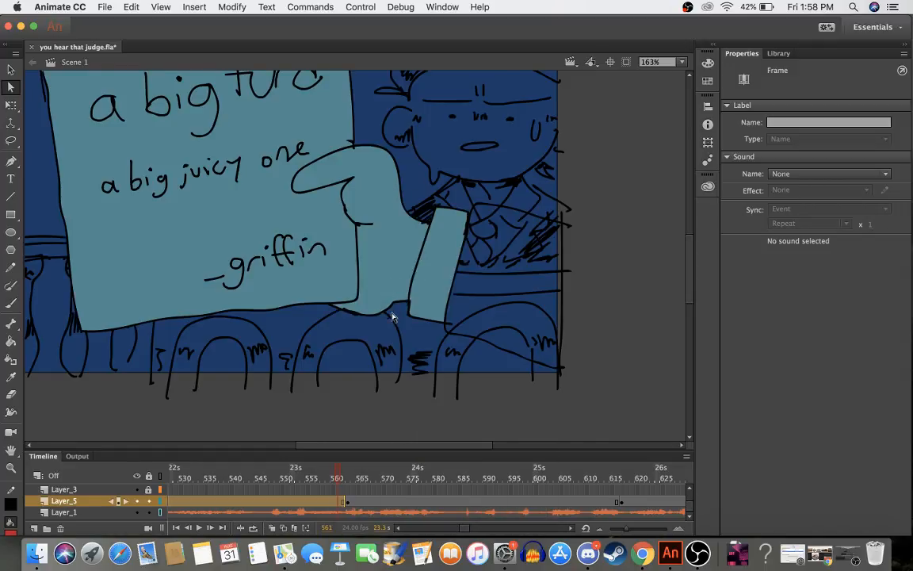
- Examine the note drawing frame by frame from frame 552 to 559 to see the Layer_5 artwork behind it
click(334, 478)
drag(333, 478, 294, 481)
scroll(294, 482, left, 6)
scroll(294, 482, up, 1)
scroll(294, 482, right, 1)
scroll(294, 481, up, 1)
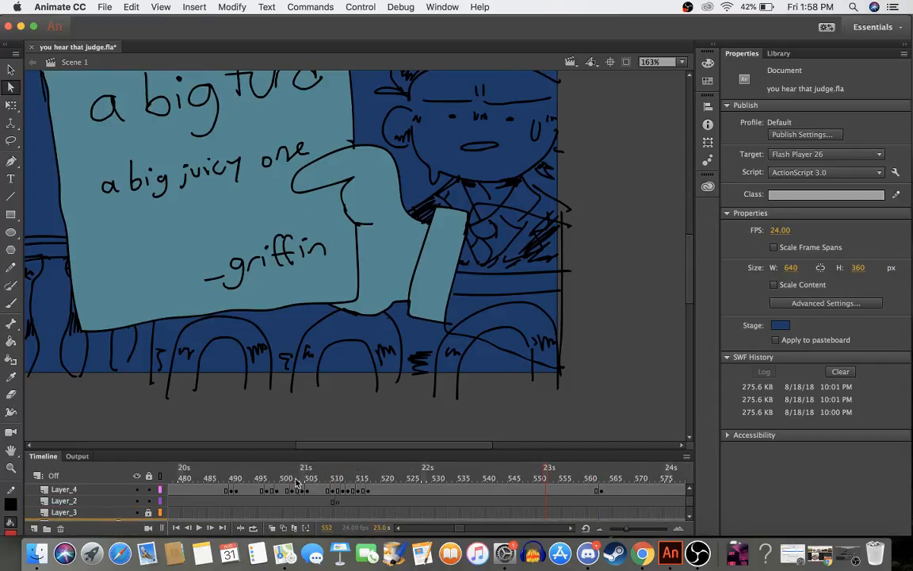
key(period)
key(period)
key(period)
key(period)
key(period)
key(period)
key(period)
scroll(407, 497, down, 2)
scroll(407, 498, up, 1)
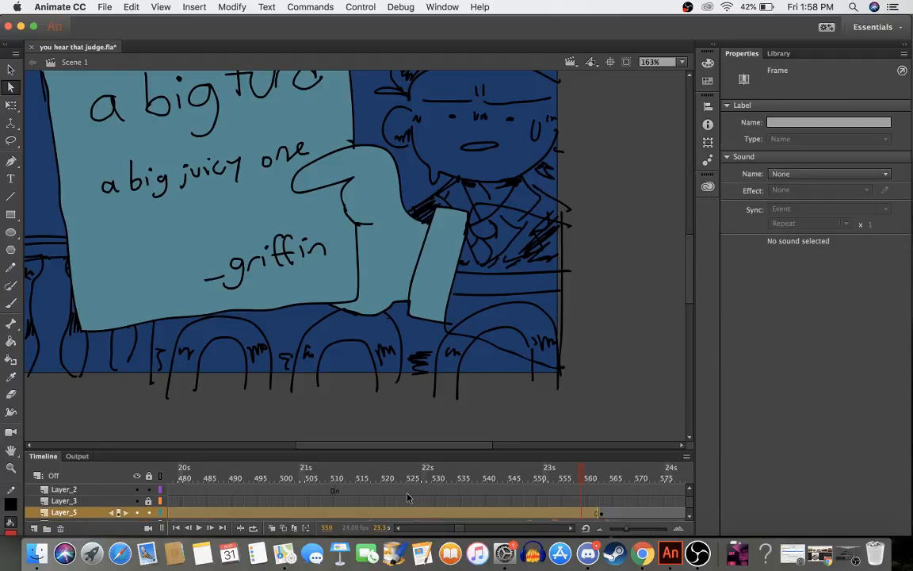
- Undo clearing the keyframe on Layer_5
click(383, 478)
drag(381, 479, 294, 491)
key(super+z)
key(super+z)
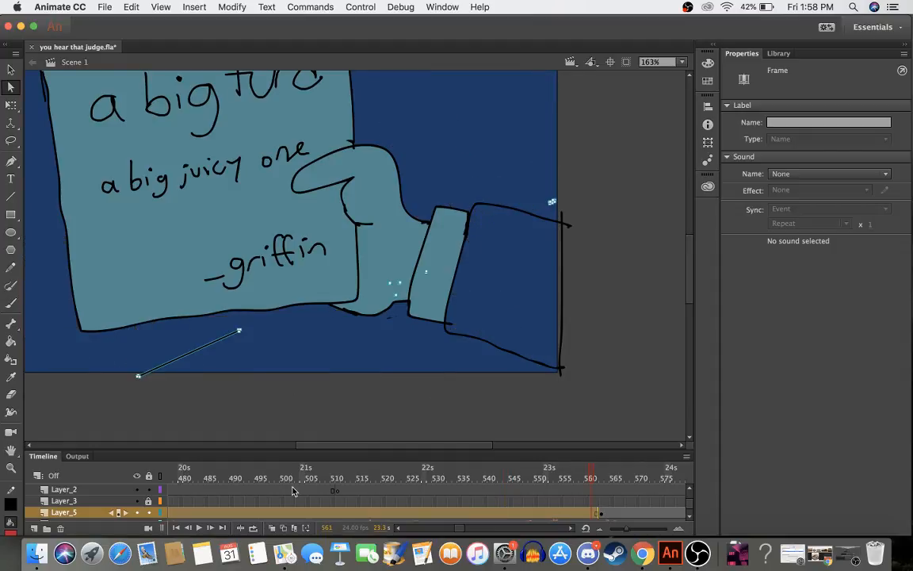
- Select the Layer_5 artwork at frame 530 and delete the stray diagonal line and specks
click(440, 502)
click(434, 512)
key(Delete)
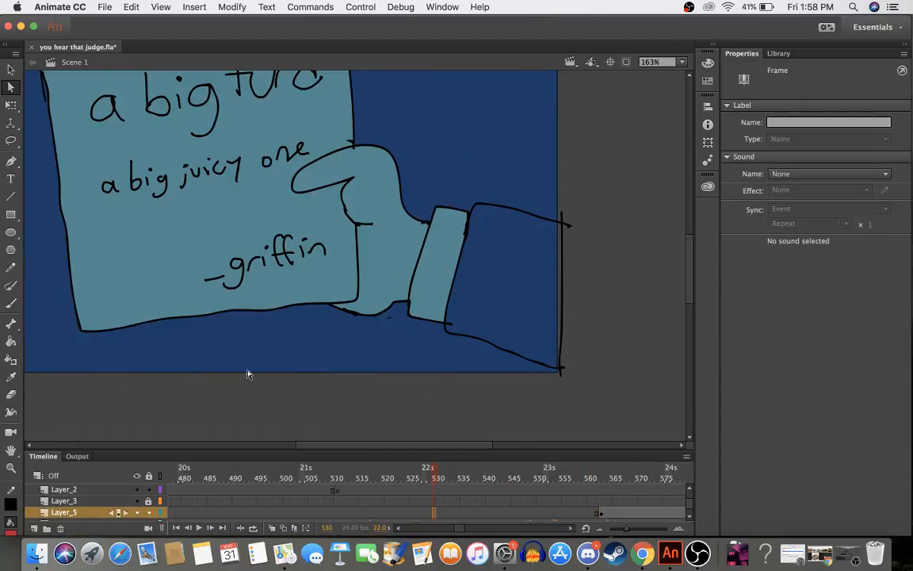
- Review the earlier frames back to the red radio close-up at frame 373
drag(526, 478, 272, 482)
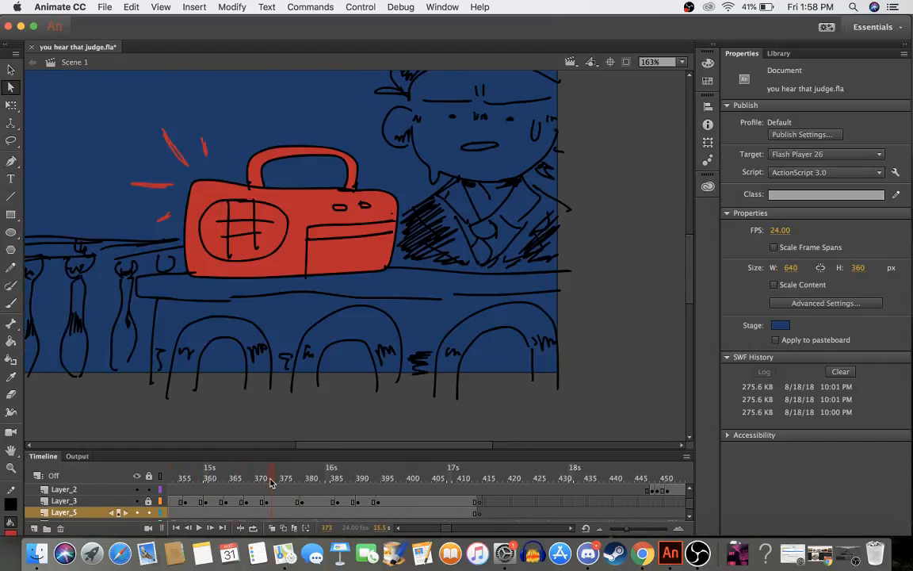
scroll(342, 321, left, 3)
scroll(342, 321, up, 3)
scroll(342, 321, left, 5)
scroll(342, 321, right, 5)
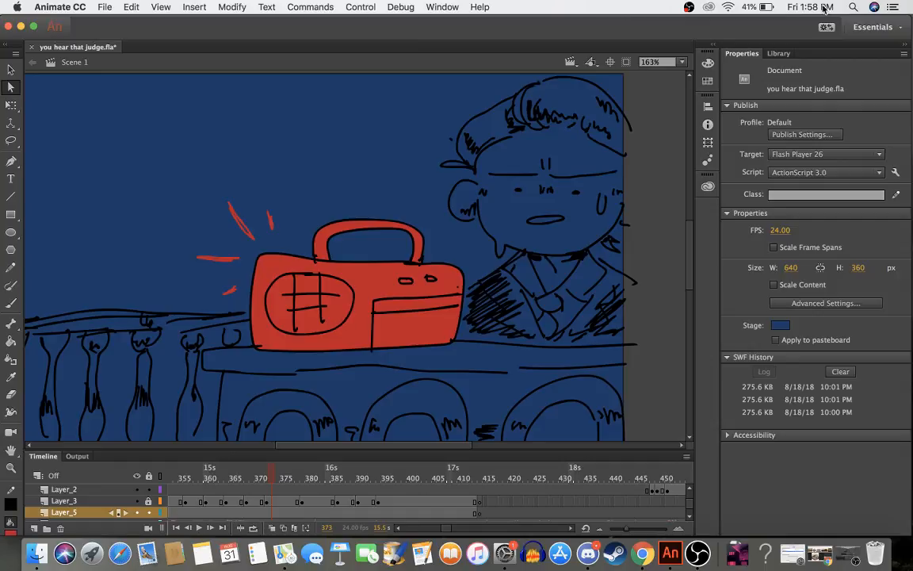
- Fit the stage in the window and play the animation from the first frame
click(680, 61)
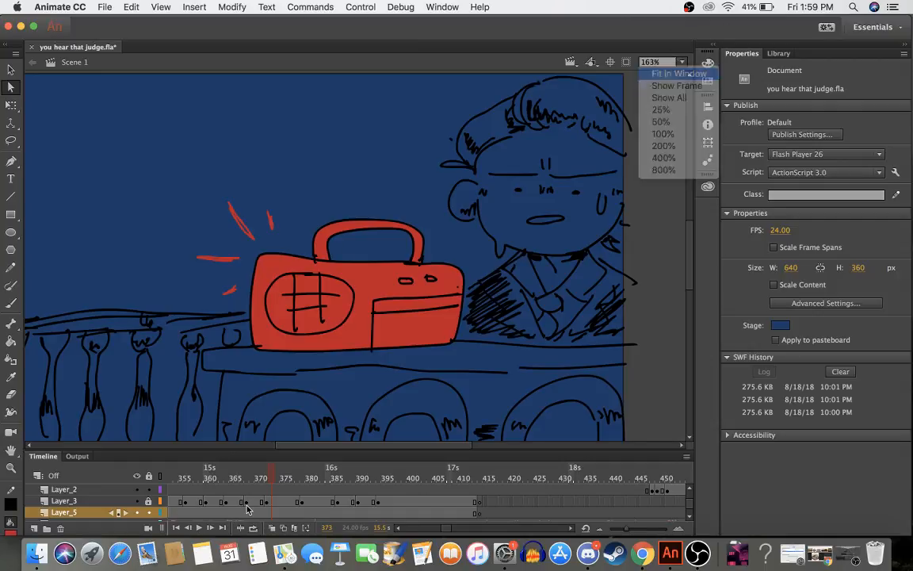
click(658, 72)
click(176, 527)
click(199, 527)
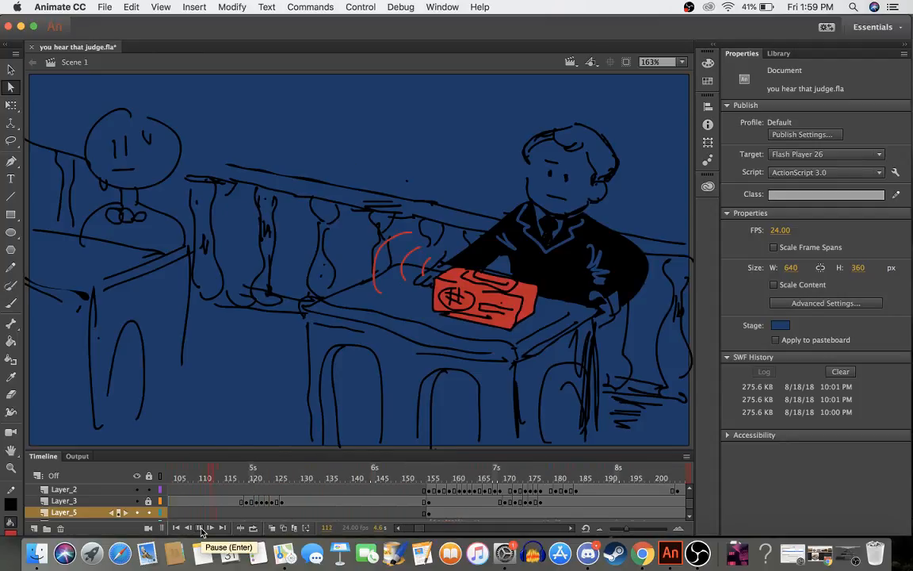
- Turn up the volume, watch the playback and move the playhead to the bench scene at frame 617
key(XF86AudioRaiseVolume)
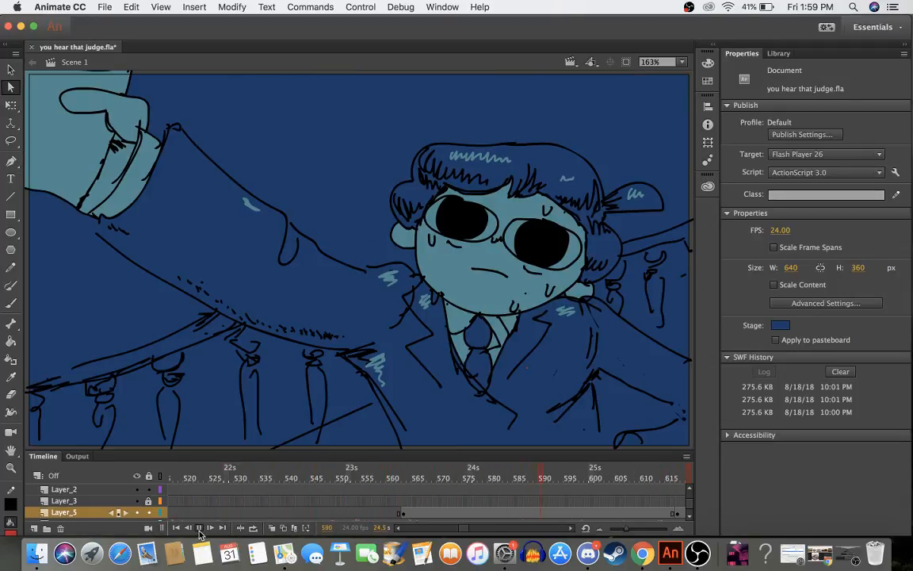
click(640, 472)
drag(640, 472, 452, 495)
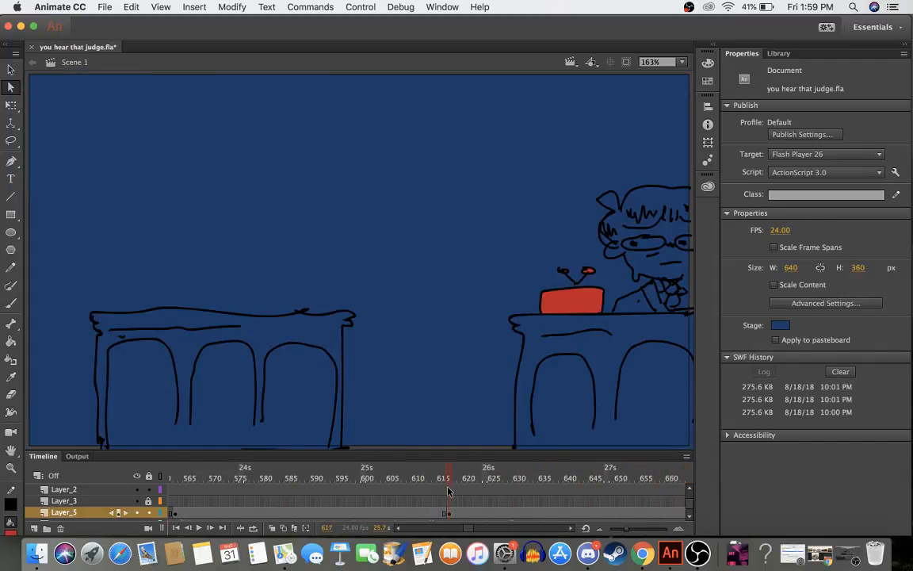
- Lock Layer_2 and get the Brush tool ready on Layer_5 at frame 617
click(448, 492)
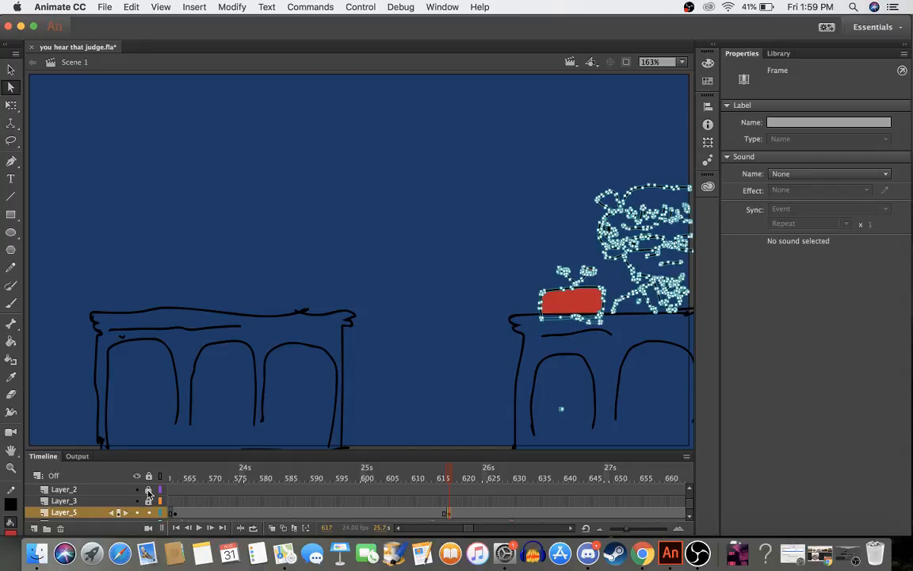
scroll(146, 498, up, 2)
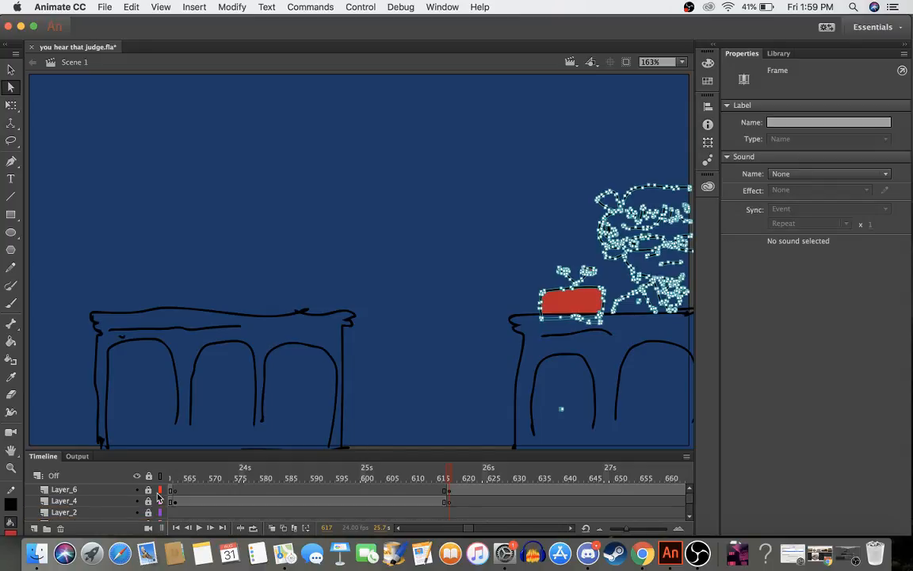
scroll(155, 497, down, 3)
key(b)
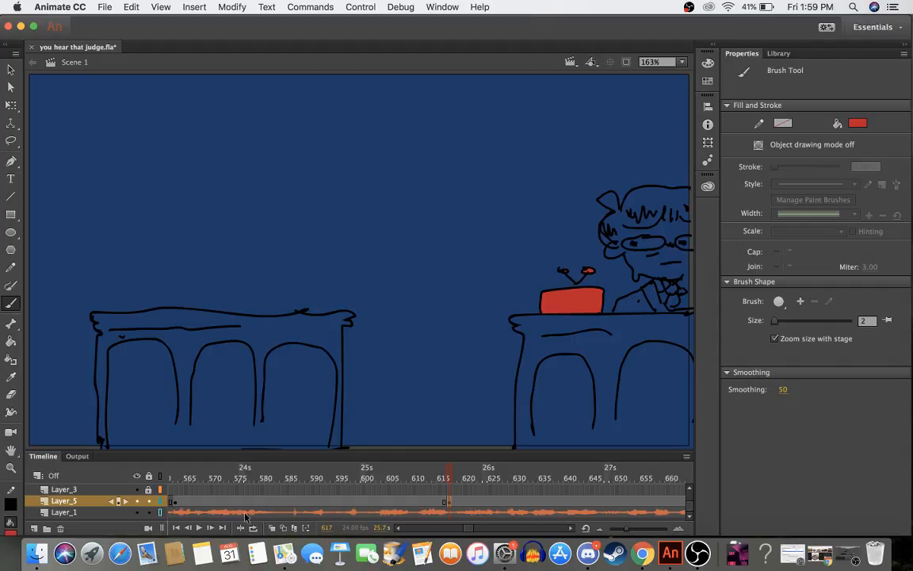
click(409, 501)
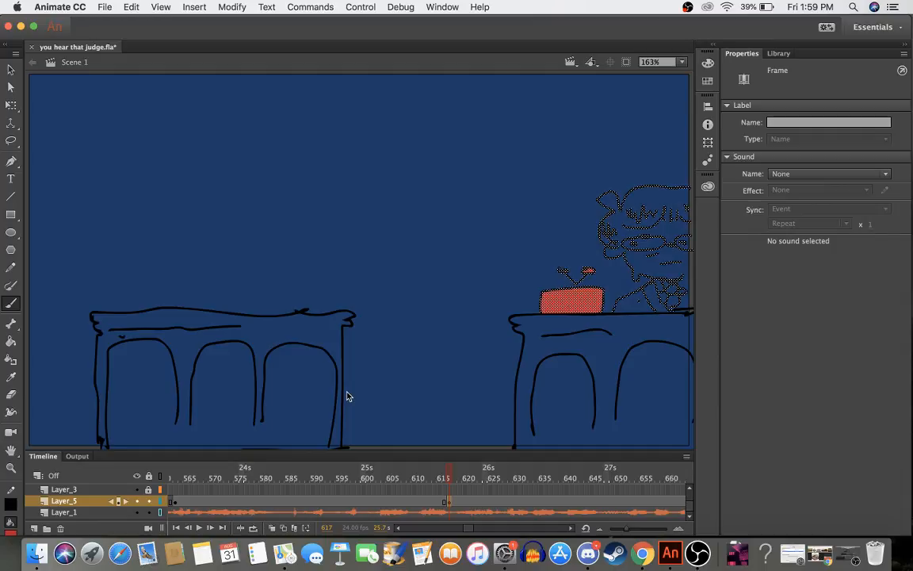
click(450, 480)
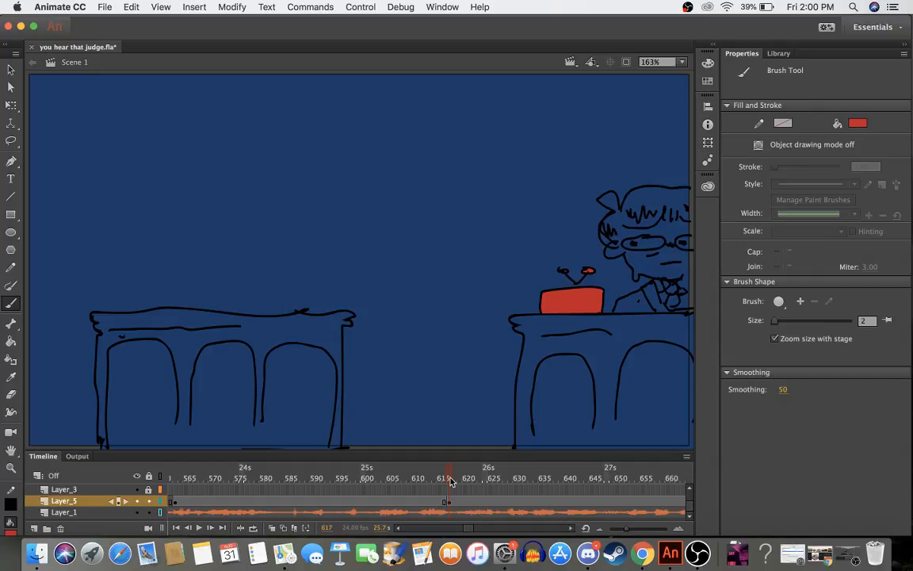
- Draw a black round-headed figure with a face, bow tie and shoulders behind the empty bench on Layer_5 at frame 617
mouse_move(233, 193)
mouse_down()
mouse_move(194, 259)
mouse_move(248, 187)
mouse_up()
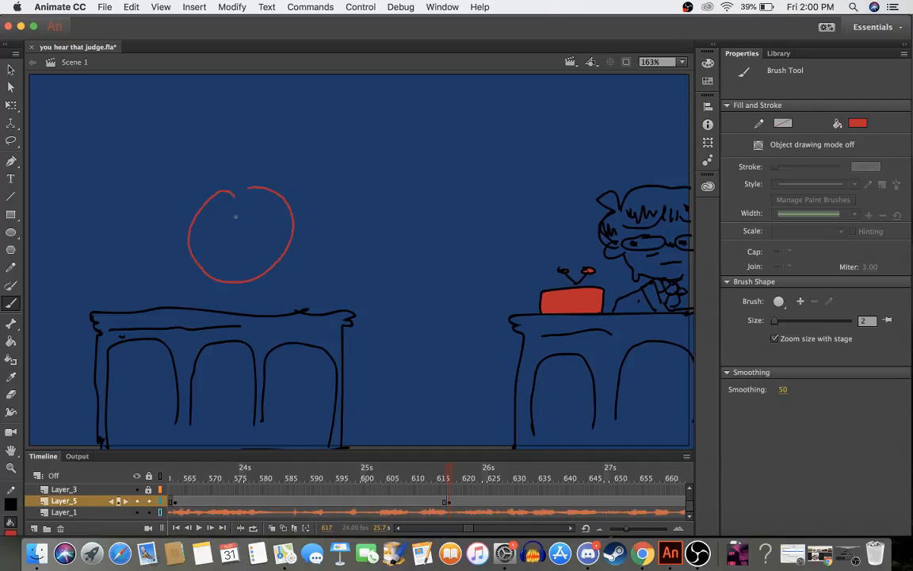
key(super+z)
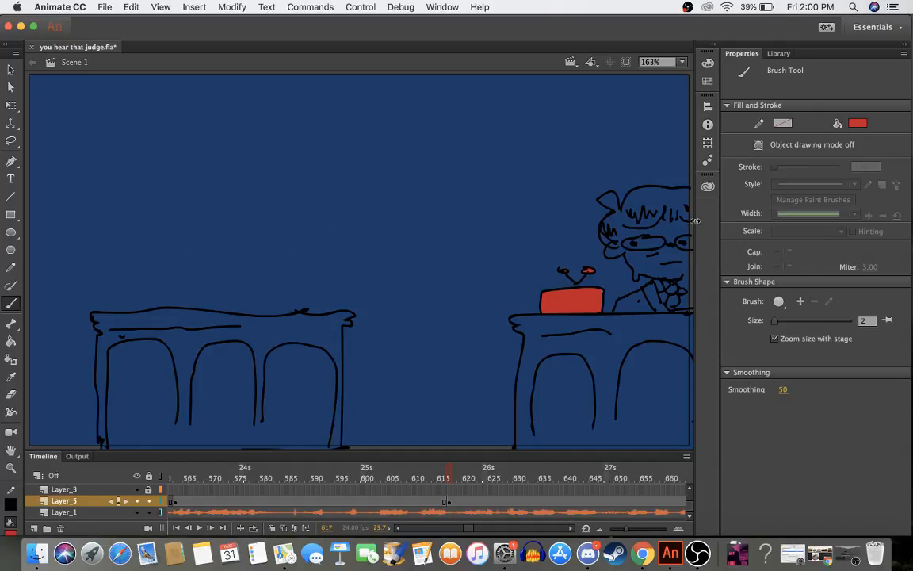
click(855, 123)
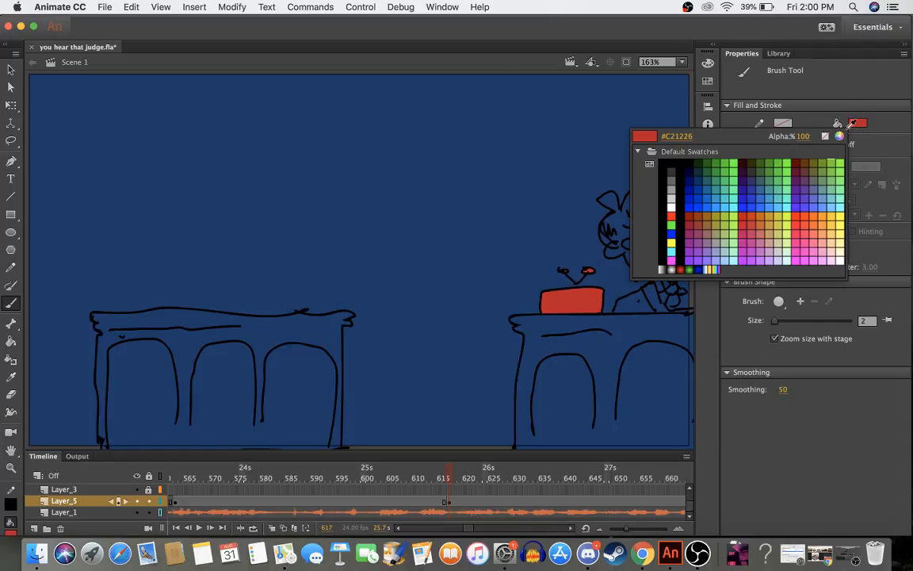
click(646, 159)
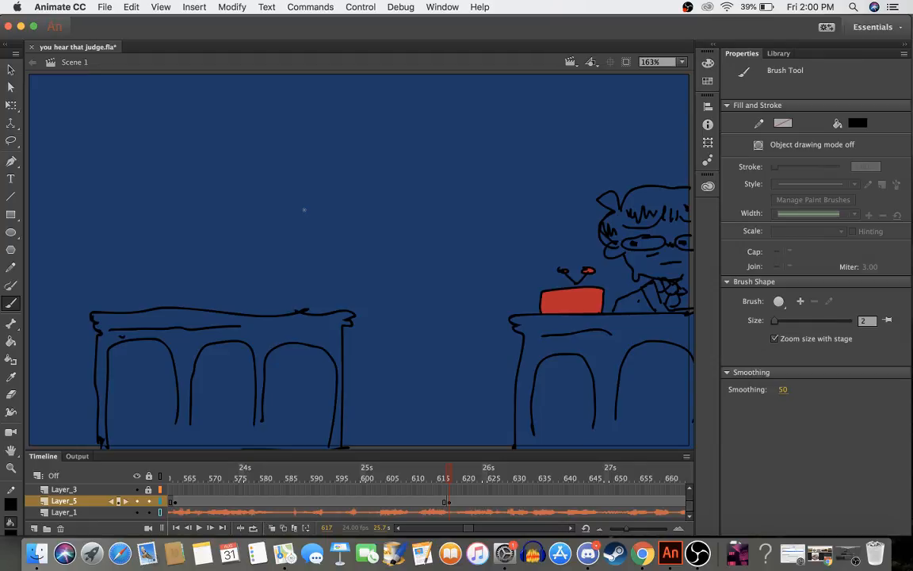
mouse_move(223, 189)
mouse_down()
mouse_move(187, 261)
mouse_move(286, 204)
mouse_move(223, 182)
mouse_up()
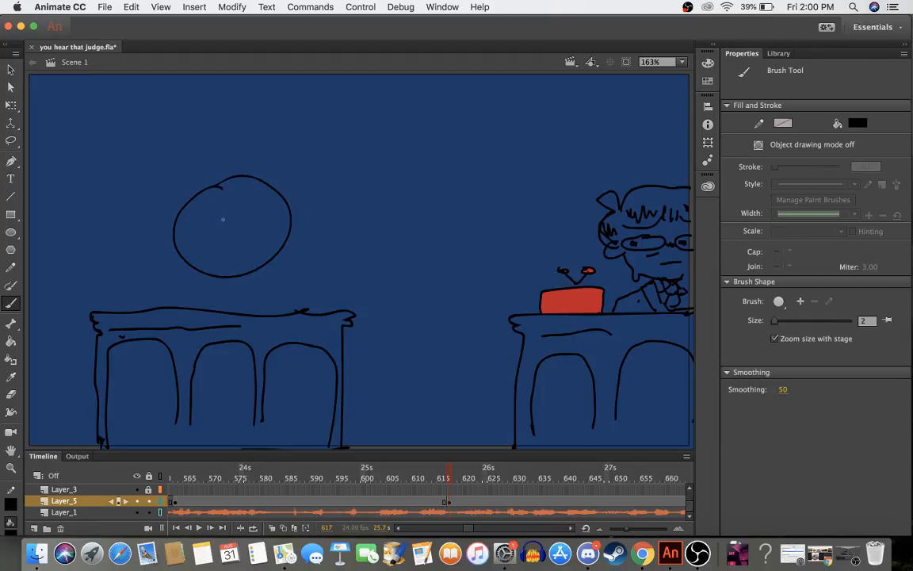
drag(216, 243, 248, 243)
drag(200, 282, 220, 290)
mouse_move(222, 285)
mouse_down()
mouse_move(248, 295)
mouse_move(250, 276)
mouse_move(283, 314)
mouse_up()
drag(196, 278, 171, 304)
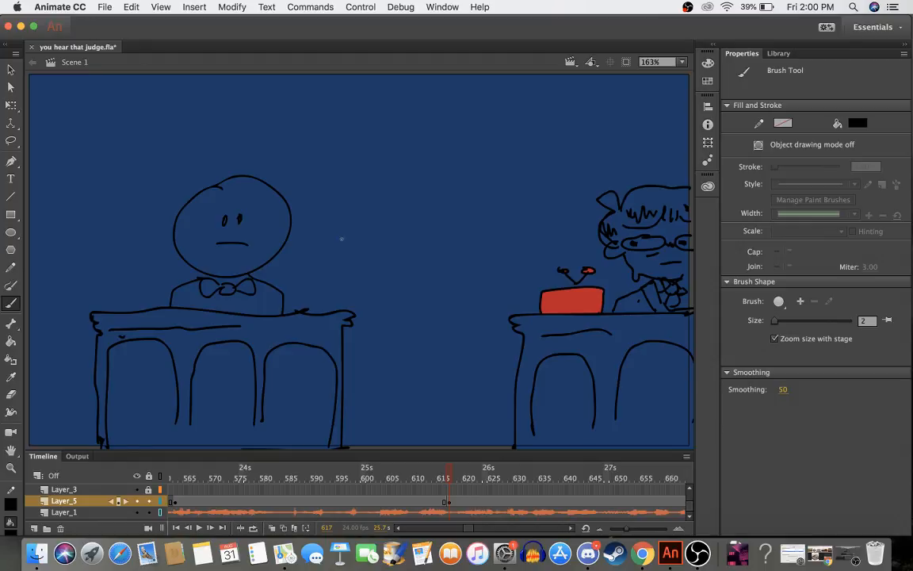
- Scrub the bench scene from frame 617 to frame 714 to check its timing against the audio
drag(458, 478, 639, 482)
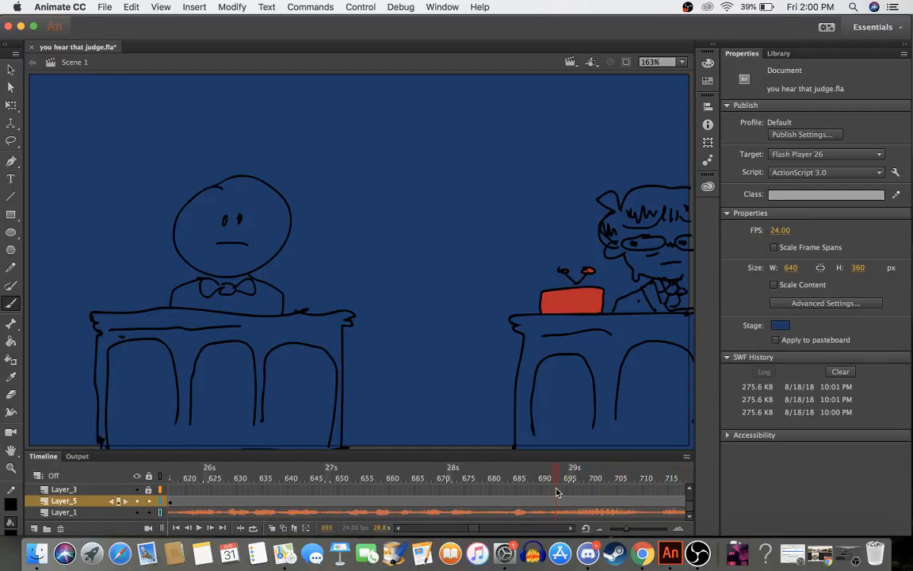
drag(655, 485, 662, 480)
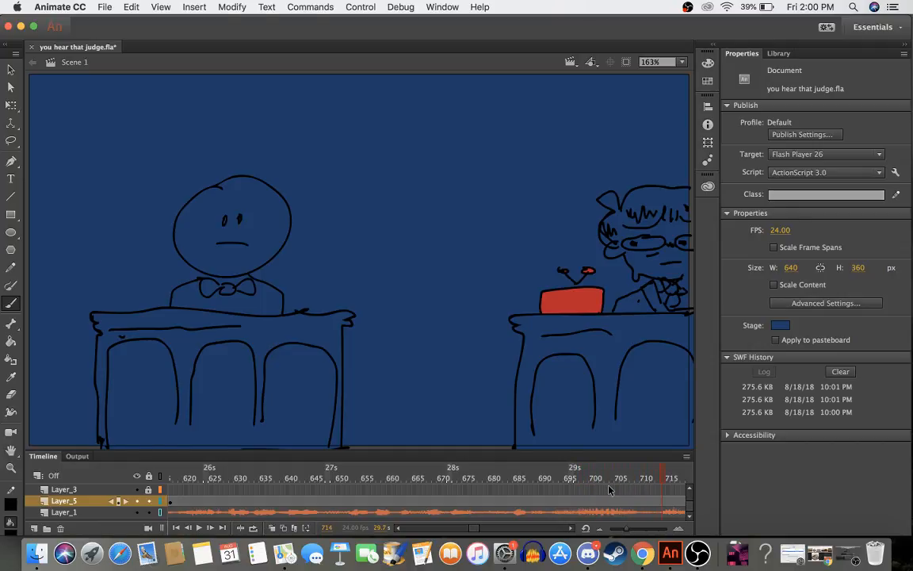
mouse_move(610, 490)
mouse_down()
mouse_move(157, 472)
mouse_move(349, 479)
mouse_move(353, 487)
mouse_move(439, 477)
mouse_move(343, 478)
mouse_up()
- Unlock Layer_3 and insert a keyframe on it at frame 617
click(348, 479)
click(149, 490)
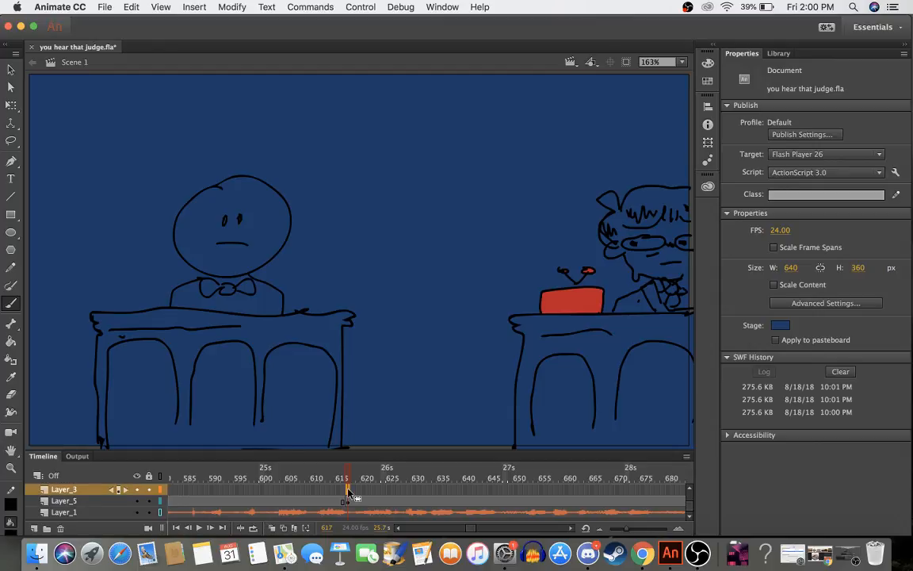
right_click(349, 489)
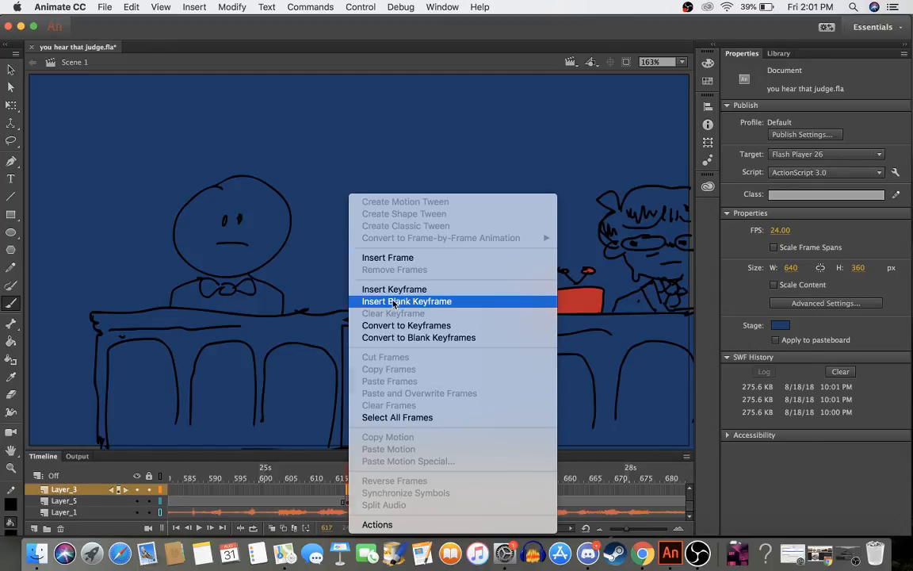
click(394, 290)
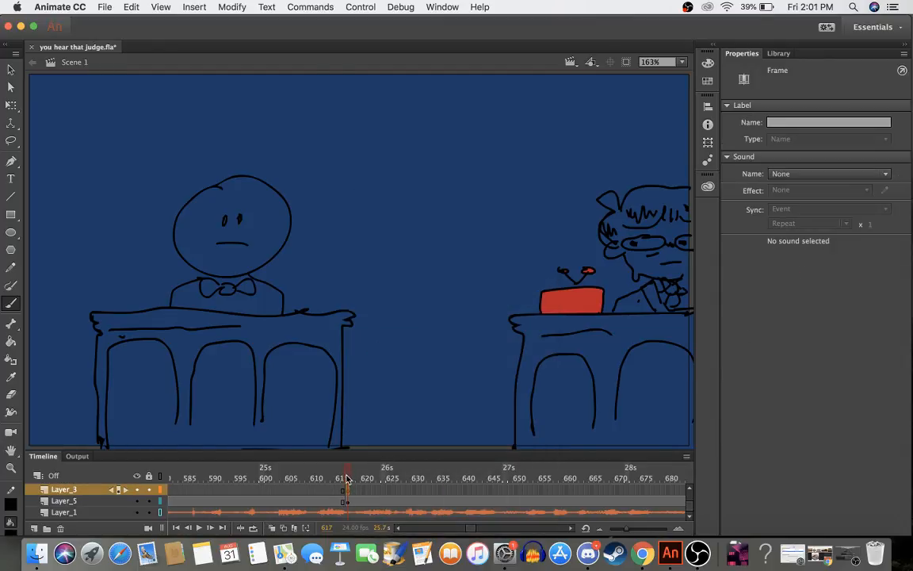
- Insert a blank keyframe on Layer_3 at frame 628
drag(347, 479, 407, 487)
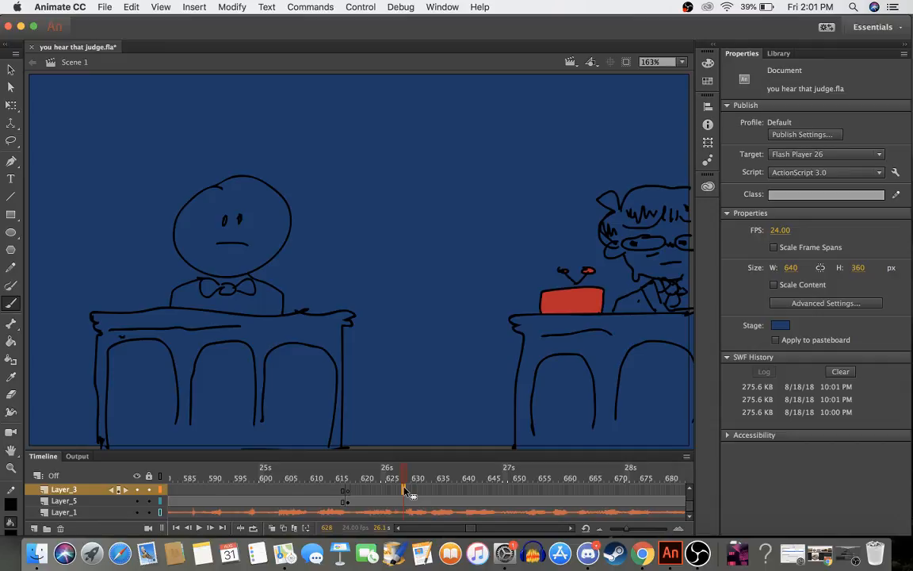
right_click(405, 490)
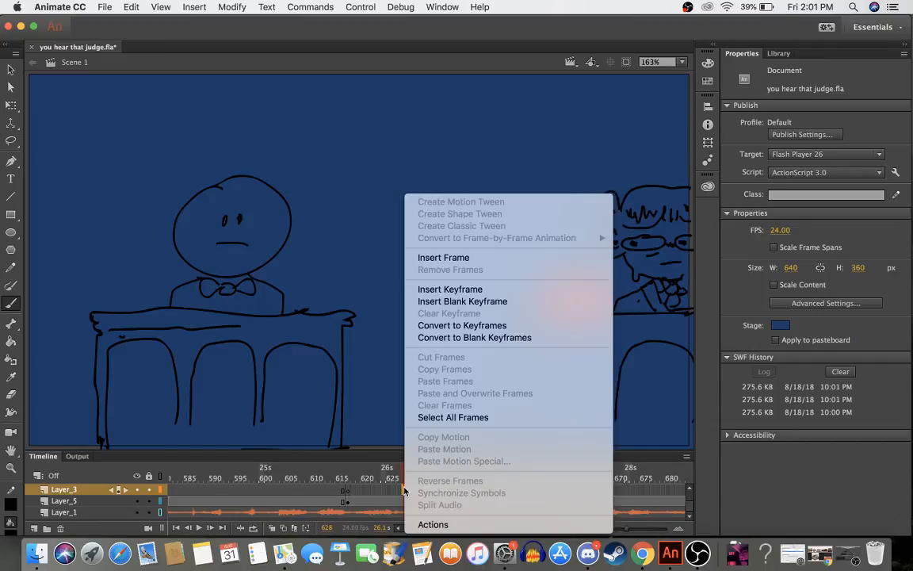
click(462, 302)
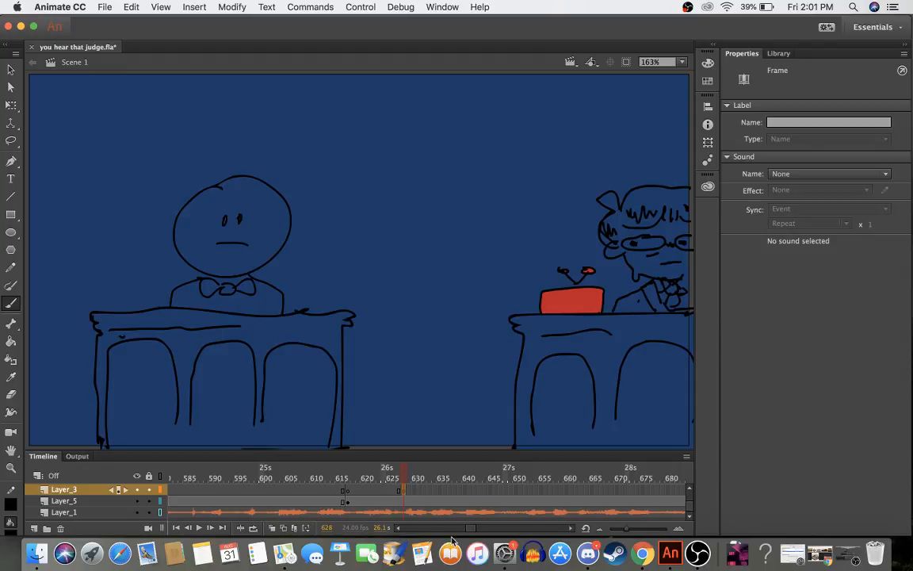
scroll(466, 533, left, 5)
scroll(466, 533, right, 5)
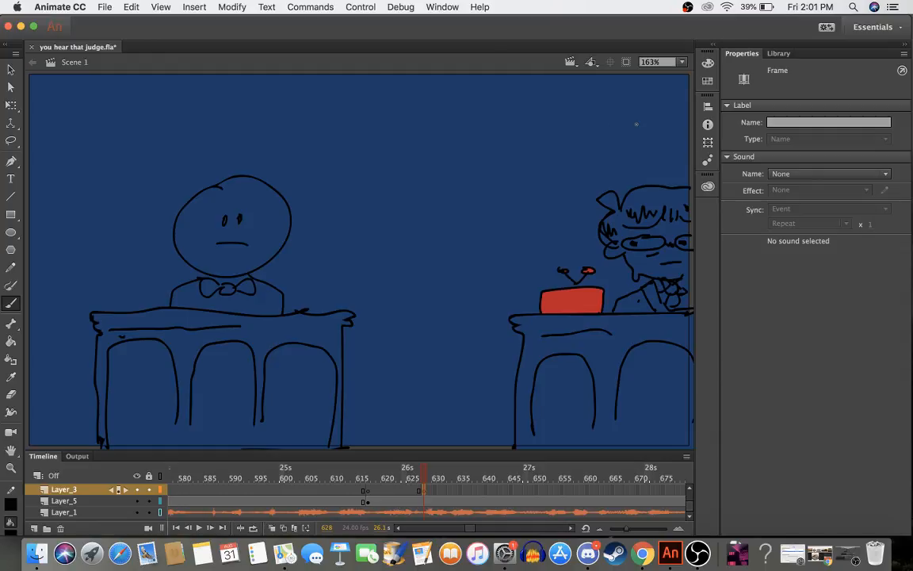
- Sketch two hands reaching in over the stage edge beside the round-headed figure on Layer_3 at frame 628
click(682, 62)
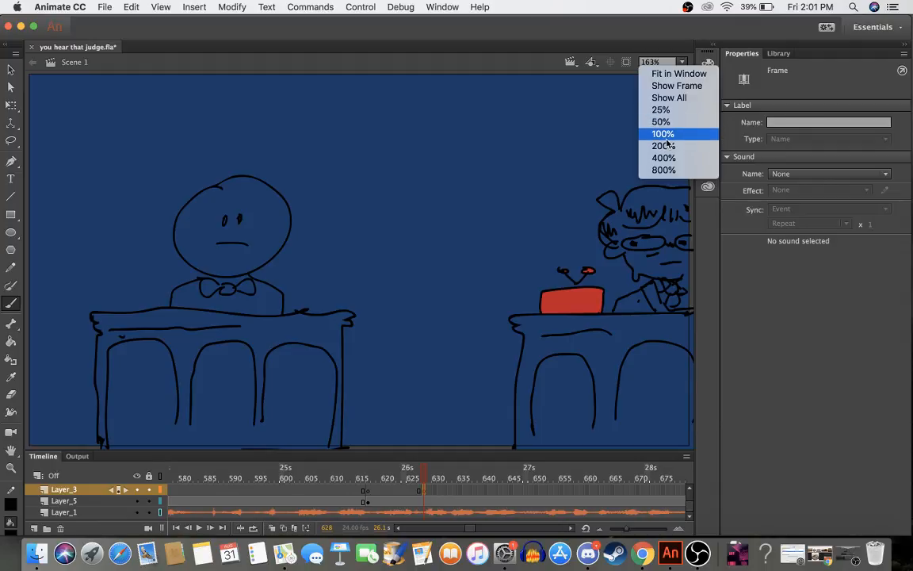
click(676, 98)
click(439, 201)
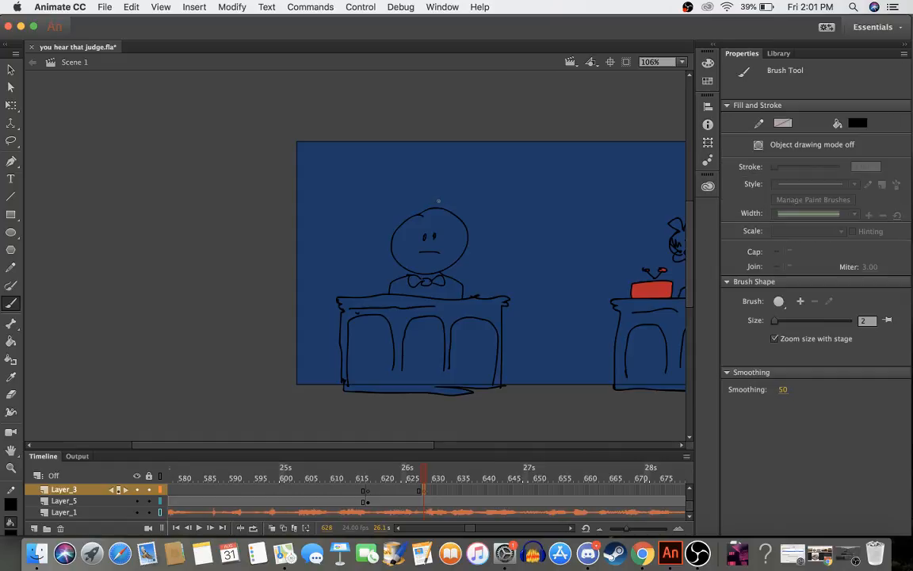
mouse_move(287, 230)
mouse_down()
mouse_move(307, 264)
mouse_move(304, 254)
mouse_move(317, 254)
mouse_move(310, 240)
mouse_move(283, 248)
mouse_move(281, 264)
mouse_move(302, 276)
mouse_move(324, 256)
mouse_move(310, 255)
mouse_move(306, 226)
mouse_move(291, 229)
mouse_move(313, 241)
mouse_move(325, 229)
mouse_move(313, 239)
mouse_move(339, 230)
mouse_up()
key(ctrl+z)
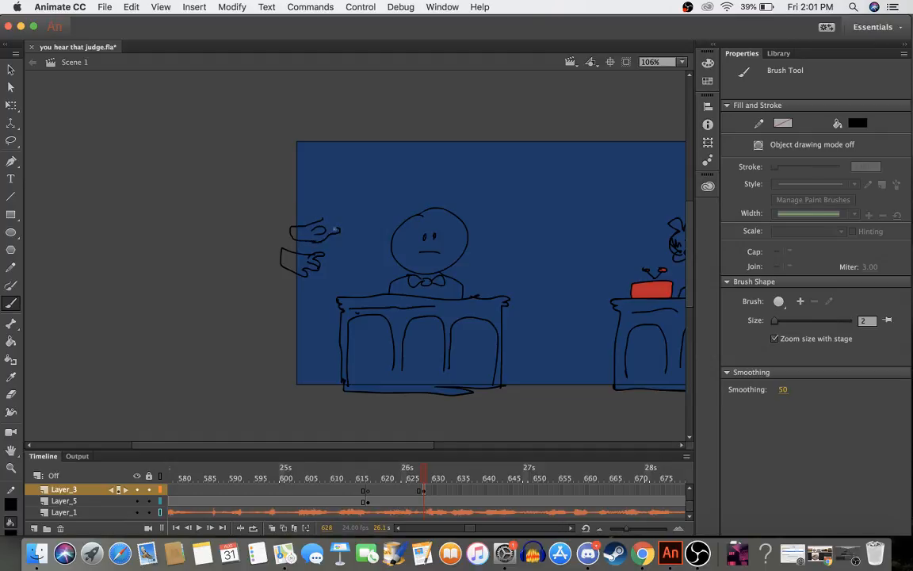
- Undo the upper hand's strokes and try redrawing it larger with spread fingers, then undo that outline
key(cmd+z)
key(super+z)
key(super+z)
key(super+z)
mouse_move(320, 220)
mouse_down()
mouse_move(340, 200)
mouse_move(332, 208)
mouse_move(352, 208)
mouse_move(339, 211)
mouse_move(358, 223)
mouse_move(300, 231)
mouse_up()
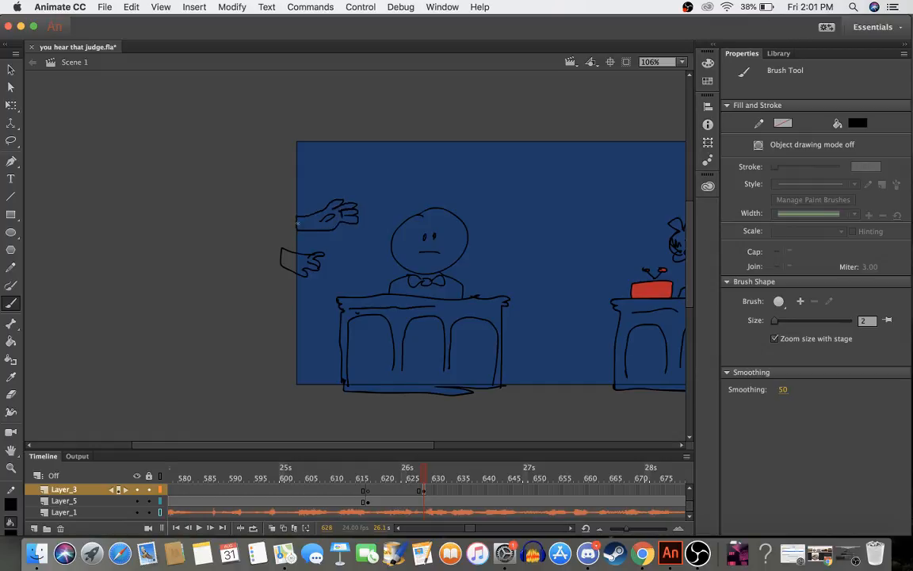
key(super+z)
- Zoom to 200% and redraw the upper hand with open fingers and a closed wrist around the palm mark
scroll(316, 210, down, 5)
scroll(316, 210, up, 6)
click(680, 63)
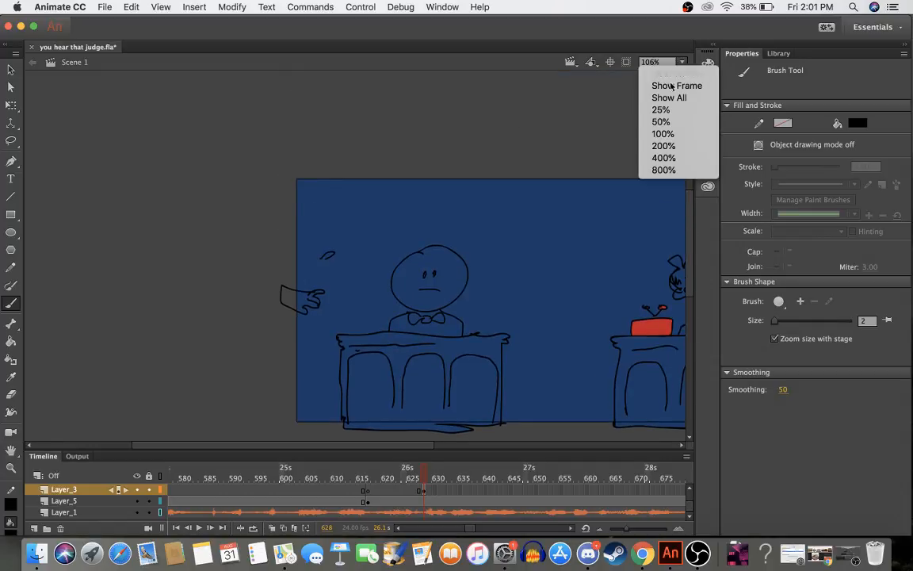
click(655, 148)
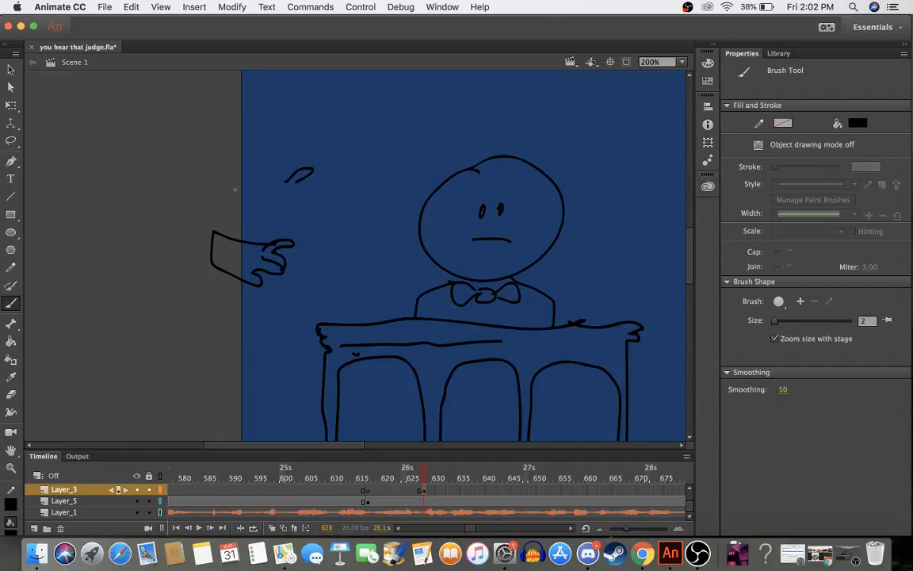
mouse_move(236, 165)
mouse_down()
mouse_move(315, 126)
mouse_move(319, 137)
mouse_move(307, 145)
mouse_move(343, 146)
mouse_move(322, 154)
mouse_move(350, 149)
mouse_move(327, 167)
mouse_move(354, 173)
mouse_move(295, 197)
mouse_move(237, 195)
mouse_move(236, 165)
mouse_move(256, 199)
mouse_move(230, 199)
mouse_move(264, 202)
mouse_move(234, 200)
mouse_move(246, 209)
mouse_move(311, 193)
mouse_up()
key(e)
key(b)
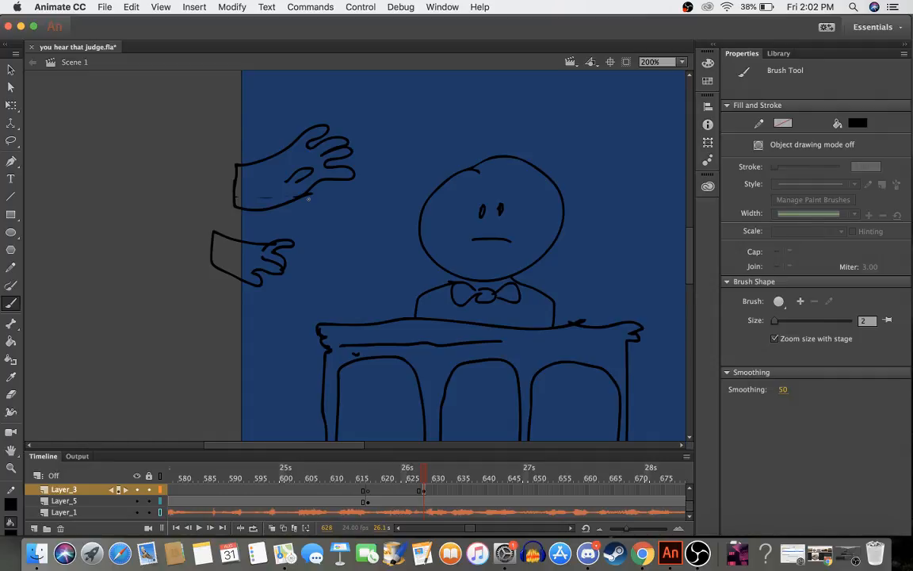
- Erase parts of the lower hand and redraw its fingers, underside and wrist with the brush
key(e)
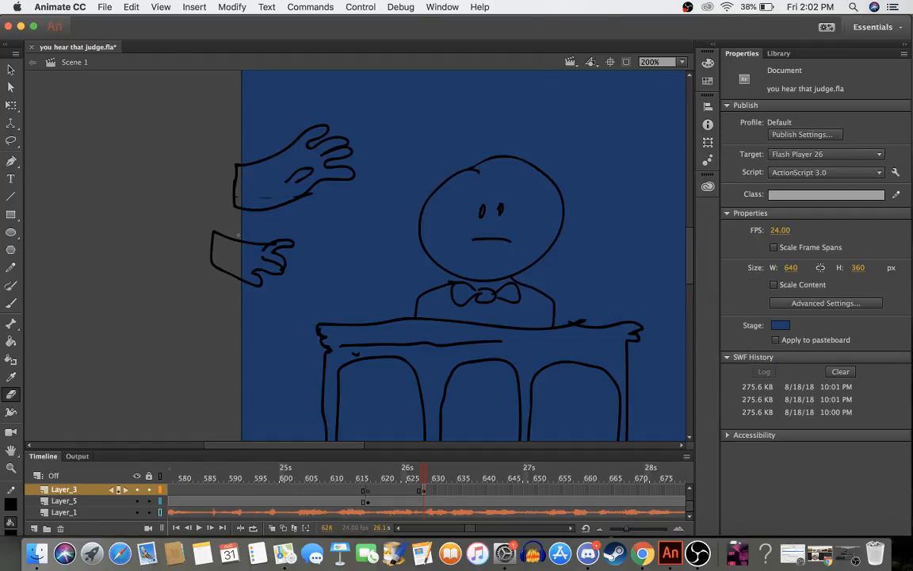
mouse_move(198, 265)
mouse_down()
mouse_move(259, 286)
mouse_move(236, 277)
mouse_move(248, 282)
mouse_move(239, 258)
mouse_move(211, 261)
mouse_move(218, 290)
mouse_move(266, 291)
mouse_move(275, 266)
mouse_up()
key(b)
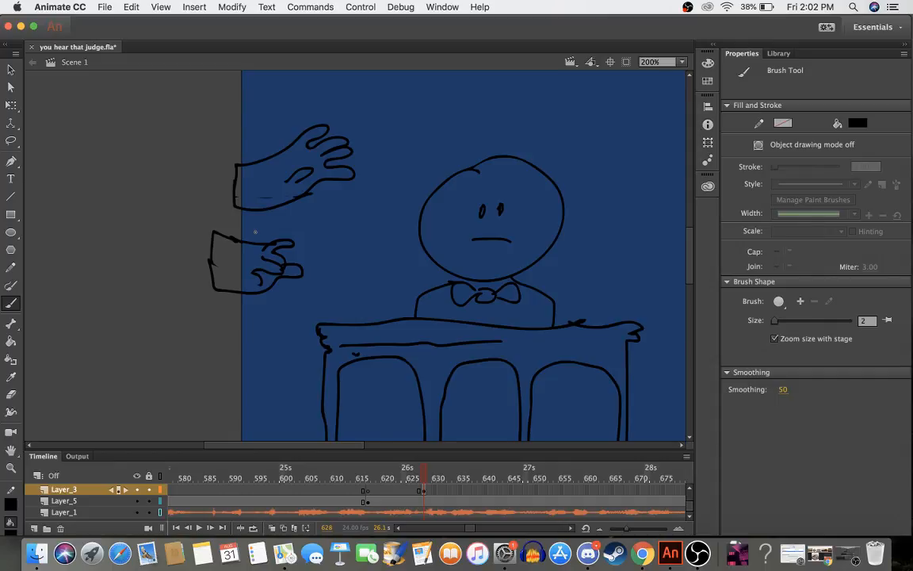
- Try to sample the light blue skin colour at frame 614 and fill the upper hand with it at frame 628
click(357, 478)
key(k)
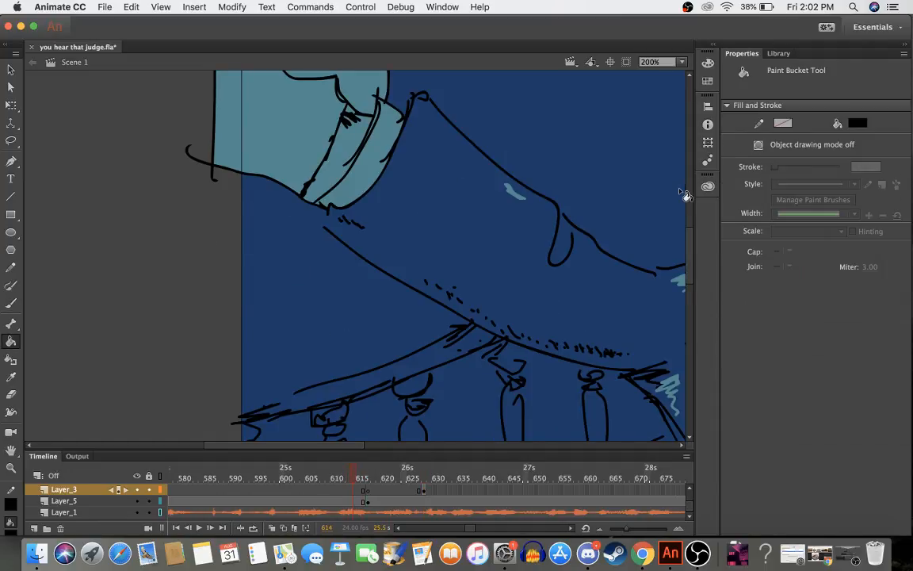
click(854, 123)
click(329, 127)
click(418, 478)
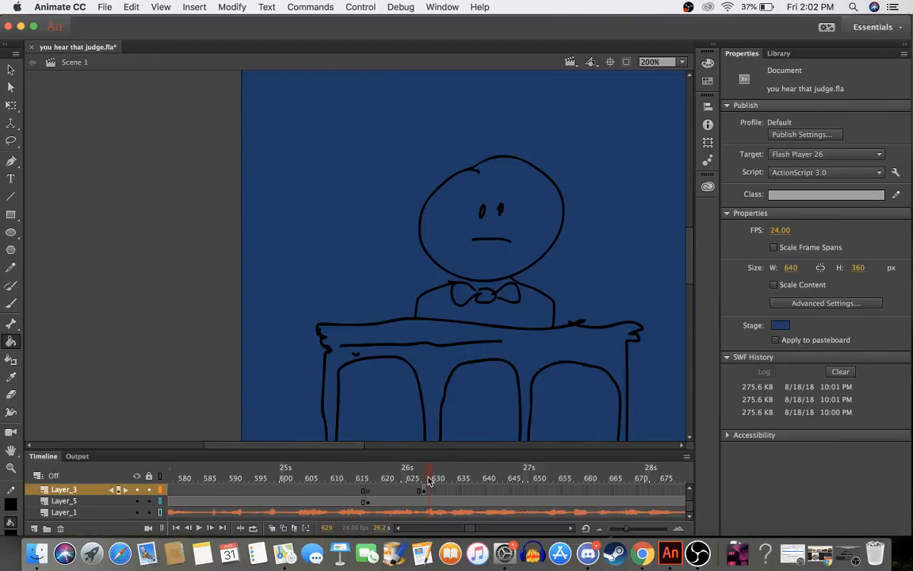
drag(418, 478, 425, 480)
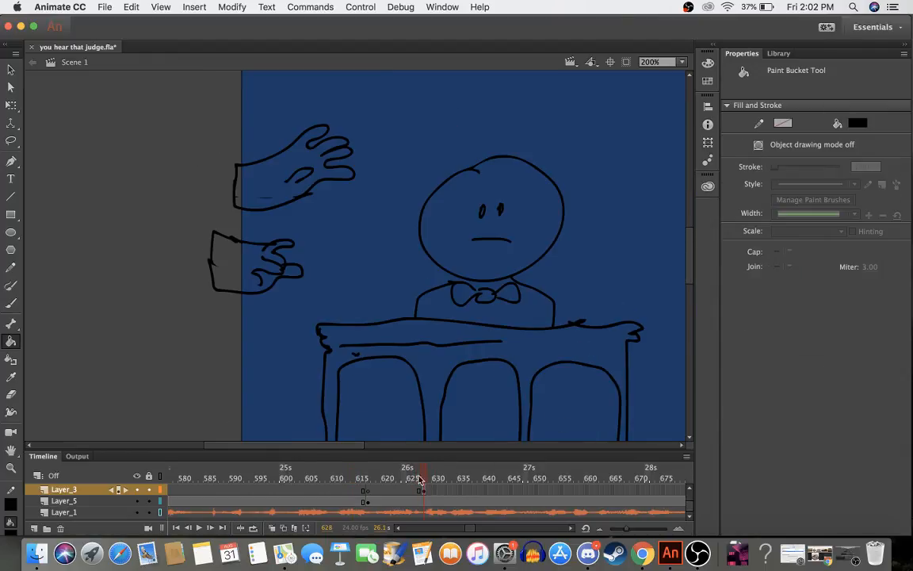
click(295, 182)
key(super+z)
- Try to sample the light blue skin colour from the drawing at frame 615 as the fill colour
click(359, 475)
click(860, 124)
click(242, 132)
click(857, 123)
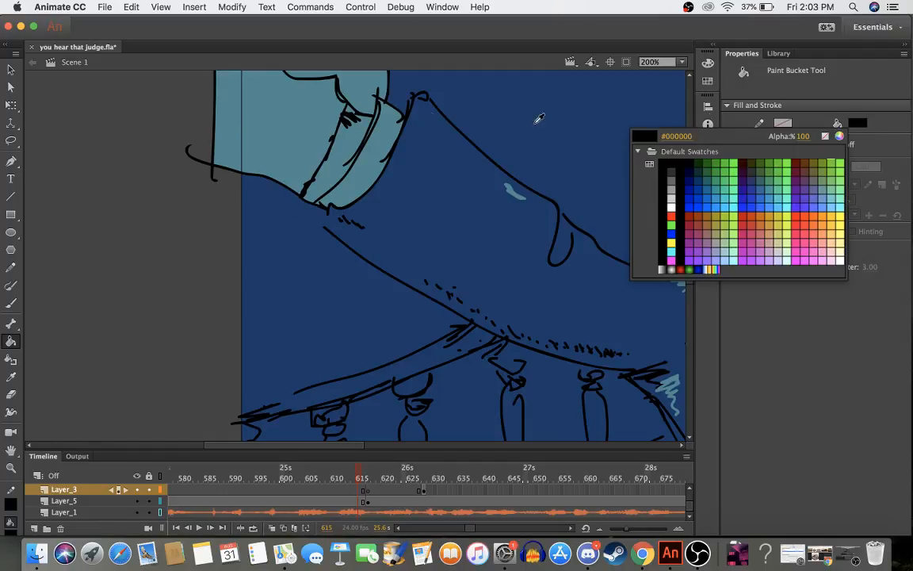
click(302, 109)
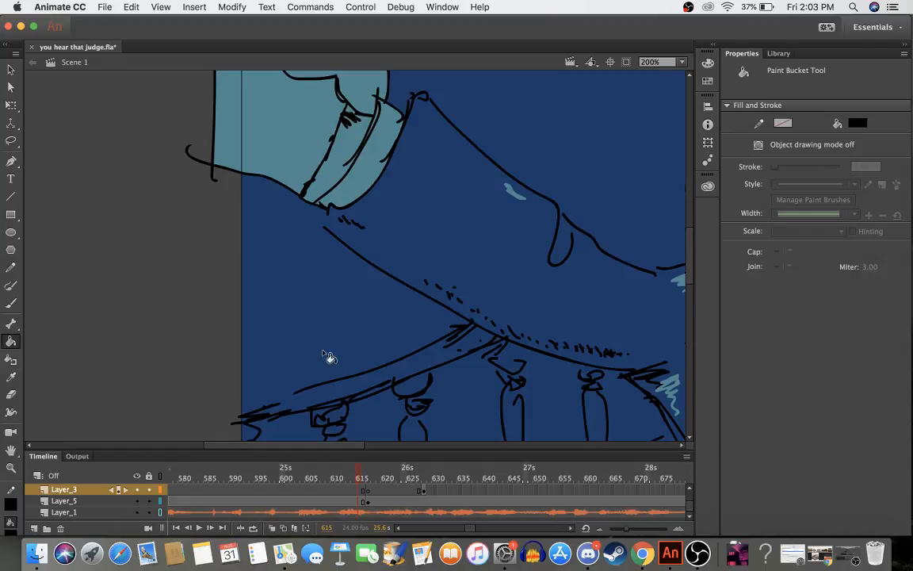
- Unlock Layer_2, Layer_4 and Layer_6 and sample the light blue skin colour #48878F as the fill colour at frame 615
scroll(316, 497, up, 3)
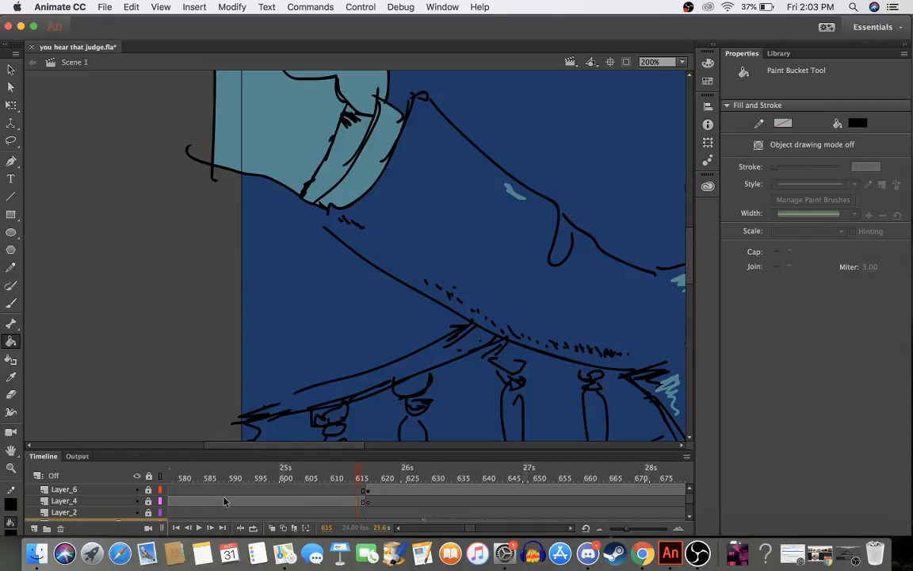
click(152, 513)
click(149, 502)
click(149, 491)
click(856, 123)
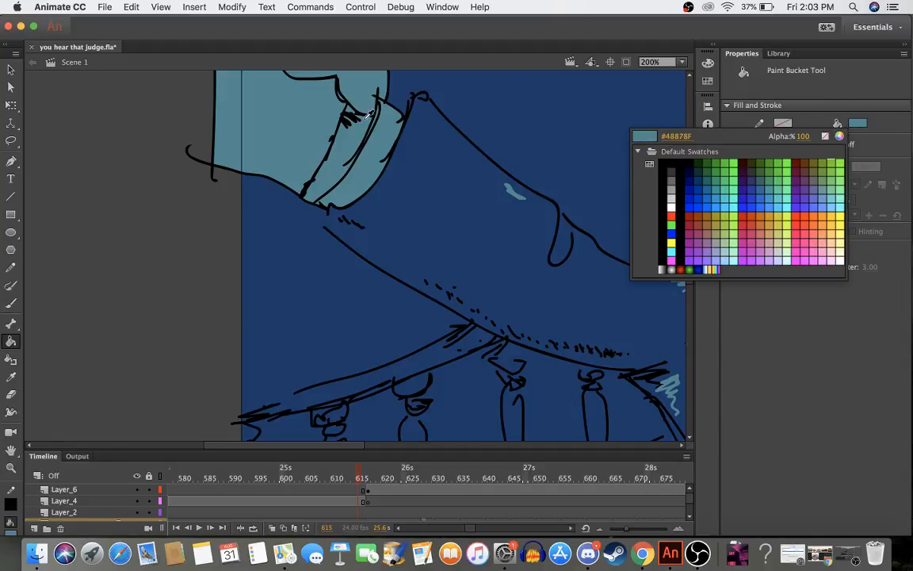
click(328, 119)
- Fill both reaching hands with the sampled light blue at frame 628
drag(377, 480, 427, 479)
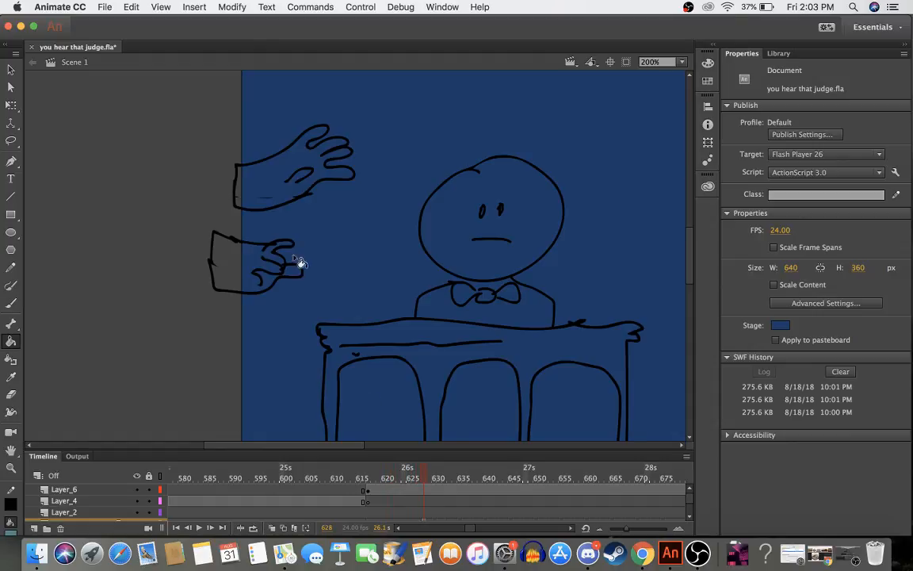
click(274, 177)
click(224, 259)
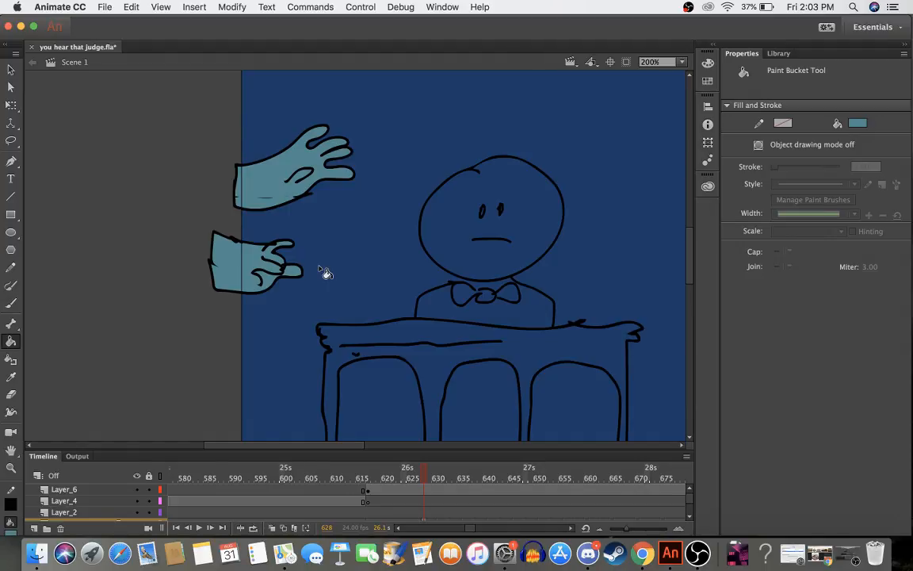
scroll(318, 269, down, 6)
scroll(318, 269, left, 2)
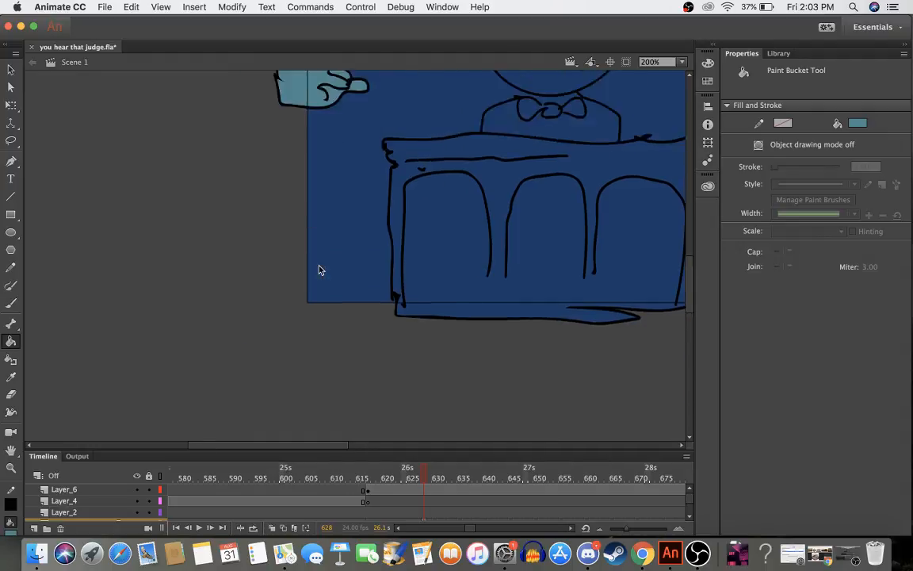
scroll(319, 270, right, 8)
scroll(319, 269, up, 6)
scroll(319, 270, left, 5)
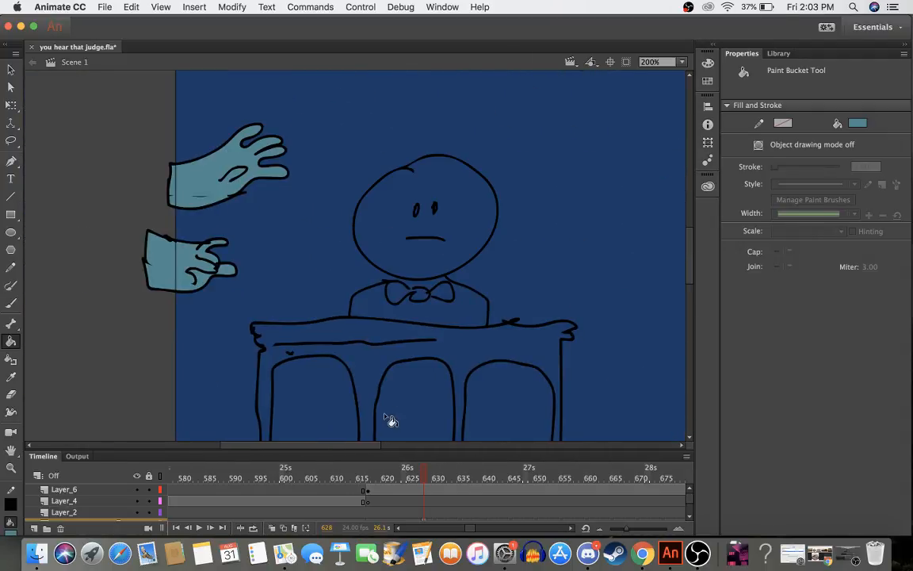
- On Layer_5 at frame 617, brush the railing and balusters in black between the left stage edge and the round-headed figure
click(368, 478)
scroll(372, 495, down, 3)
scroll(372, 495, right, 2)
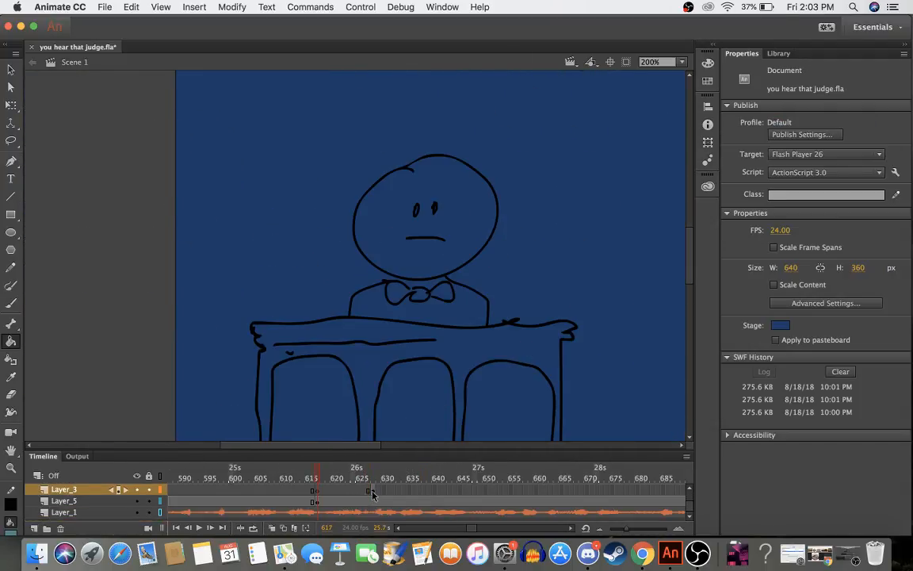
click(317, 501)
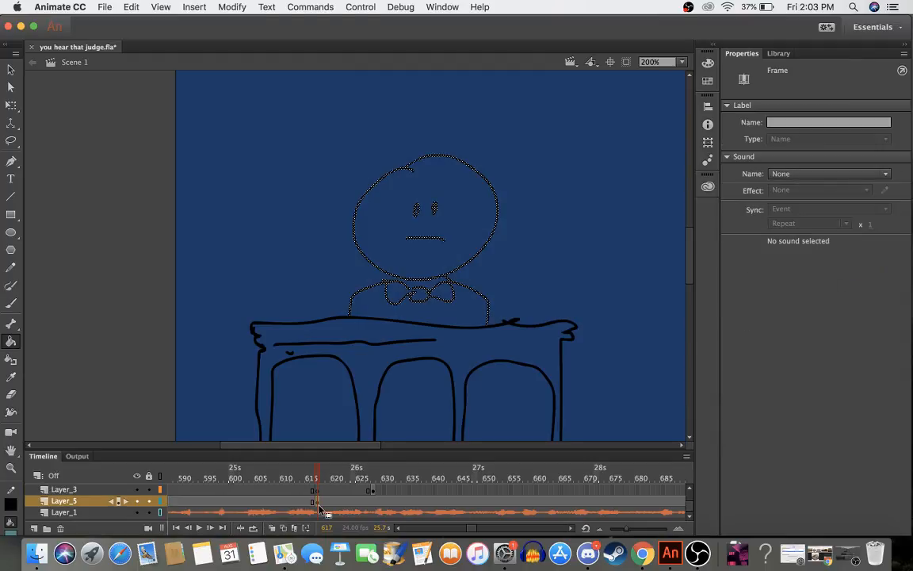
key(b)
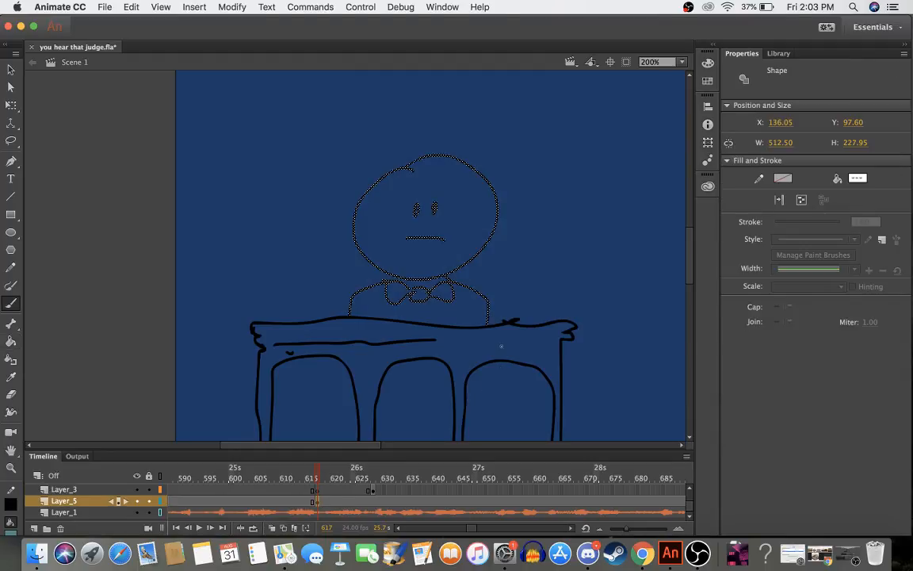
click(476, 291)
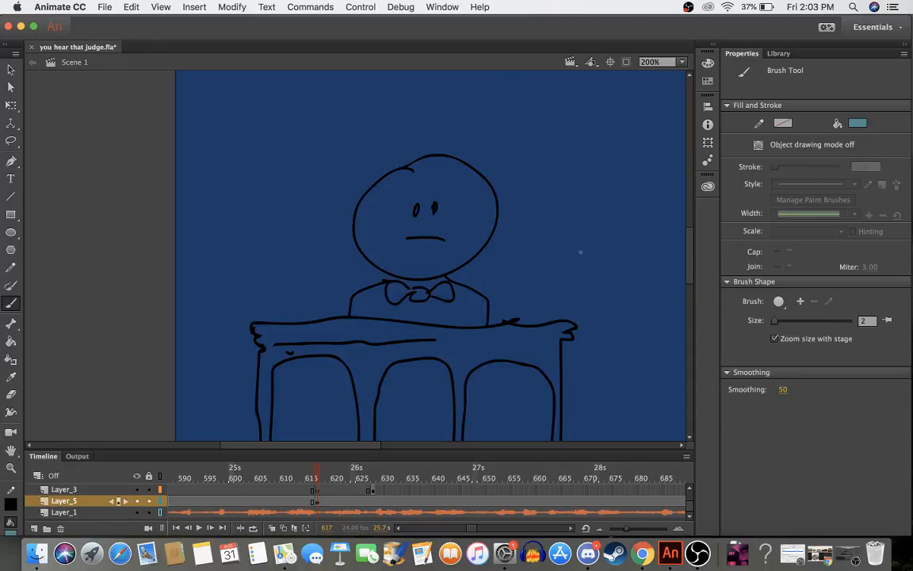
click(857, 123)
click(680, 161)
mouse_move(367, 280)
mouse_down()
mouse_move(198, 304)
mouse_move(186, 303)
mouse_move(182, 287)
mouse_move(314, 281)
mouse_move(225, 319)
mouse_move(212, 344)
mouse_move(225, 330)
mouse_move(228, 440)
mouse_up()
drag(224, 371, 231, 428)
drag(189, 313, 184, 364)
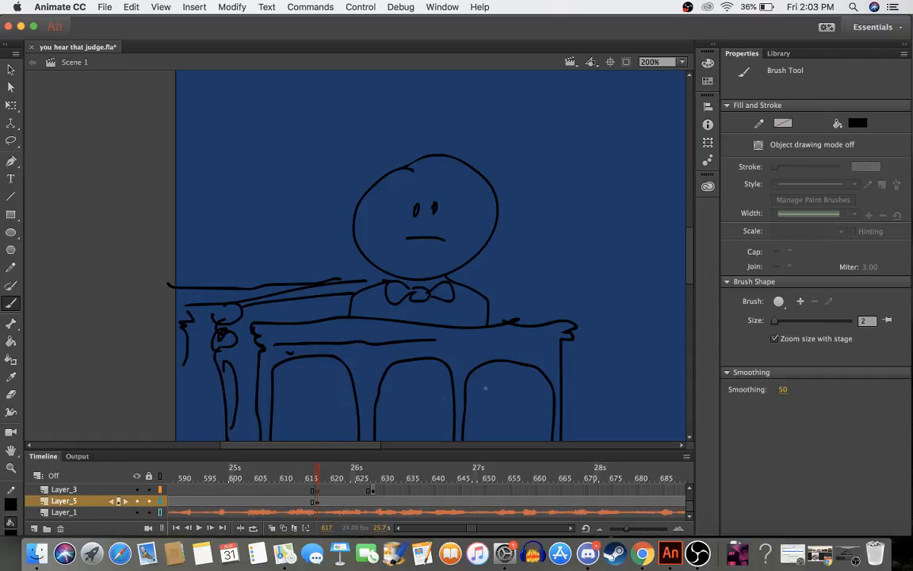
- Draw the upper and lower handrail lines spanning the gap between the two benches
drag(374, 446, 421, 447)
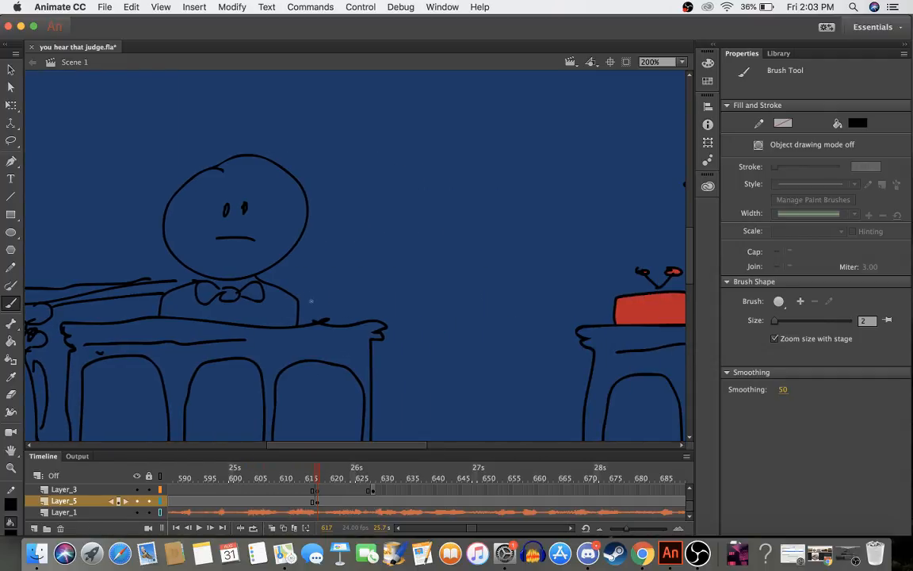
drag(634, 277, 333, 272)
mouse_move(279, 277)
mouse_down()
mouse_move(384, 291)
mouse_move(600, 287)
mouse_up()
- Draw a row of balusters with scrolled tops under the handrail between the two benches
mouse_move(448, 292)
mouse_down()
mouse_move(468, 301)
mouse_move(454, 311)
mouse_move(458, 329)
mouse_up()
drag(460, 318, 476, 413)
drag(461, 337, 454, 429)
mouse_move(422, 294)
mouse_down()
mouse_move(401, 313)
mouse_move(416, 328)
mouse_move(425, 428)
mouse_up()
drag(401, 327, 405, 429)
mouse_move(507, 291)
mouse_down()
mouse_move(514, 321)
mouse_move(503, 319)
mouse_move(523, 334)
mouse_move(512, 436)
mouse_up()
drag(523, 337, 523, 421)
mouse_move(555, 285)
mouse_down()
mouse_move(566, 314)
mouse_move(553, 327)
mouse_move(561, 390)
mouse_up()
drag(550, 329, 545, 440)
drag(600, 281, 595, 317)
drag(603, 304, 603, 323)
- Add a scrolled baluster top beside the bench's right end and a small oval detail on the railing left of the figure
drag(373, 304, 358, 318)
drag(406, 445, 333, 445)
drag(264, 312, 267, 313)
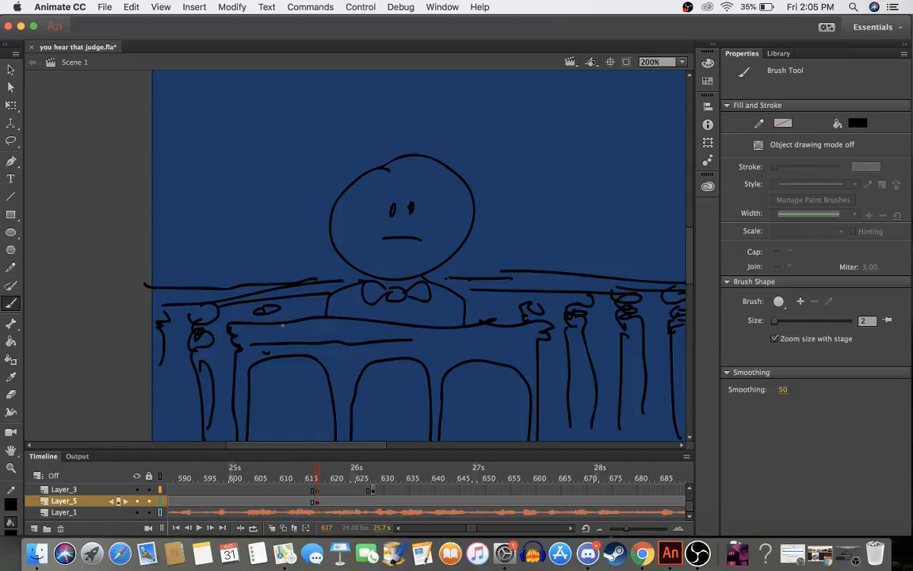
- Move the hands' keyframe on Layer_3 to frame 627
drag(312, 476, 365, 476)
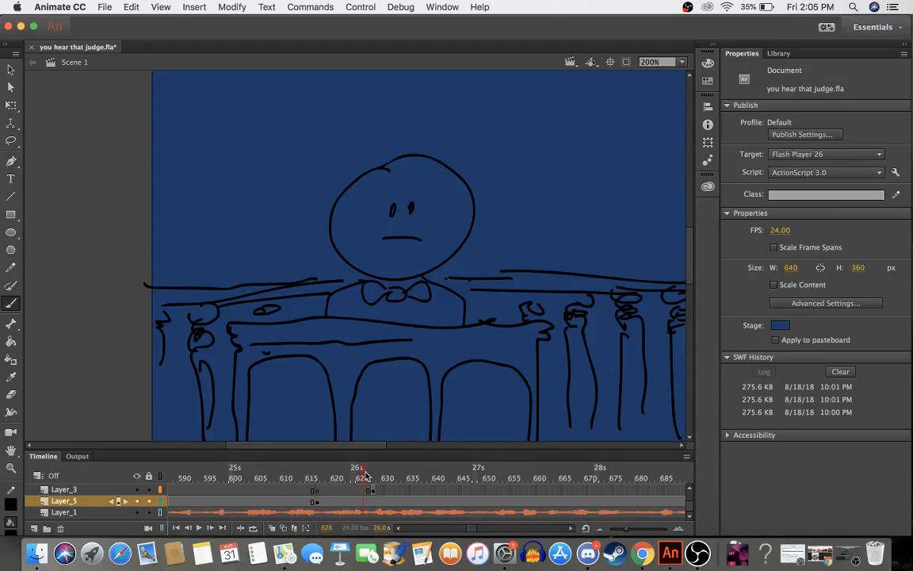
mouse_move(365, 475)
mouse_down()
mouse_move(400, 476)
mouse_move(375, 476)
mouse_move(389, 475)
mouse_move(376, 491)
mouse_up()
click(374, 491)
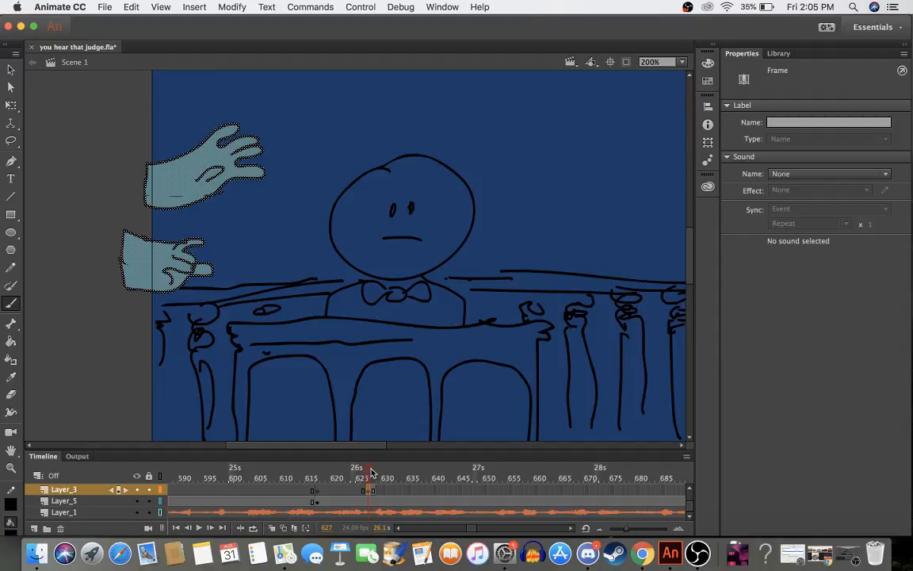
- Insert a blank keyframe on Layer_3 at frame 629
click(378, 476)
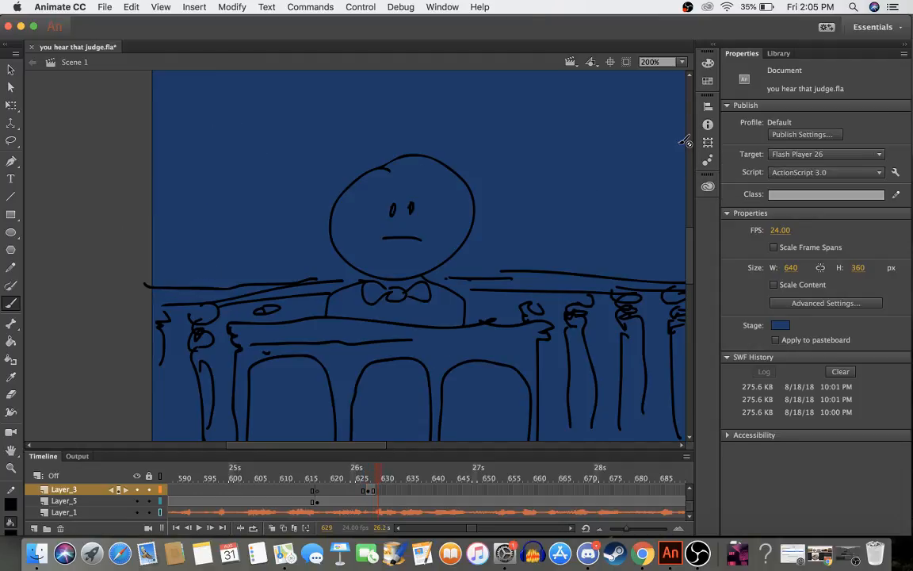
click(598, 187)
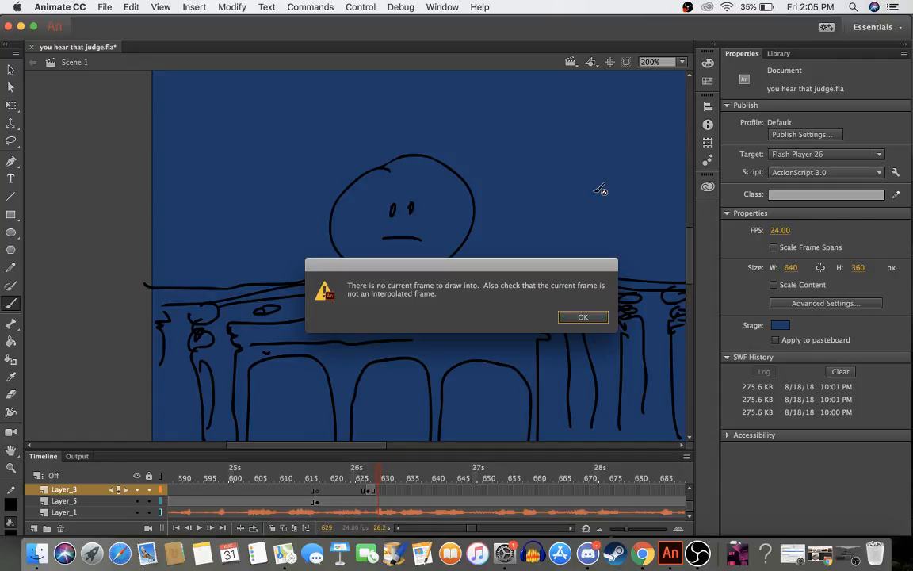
click(581, 315)
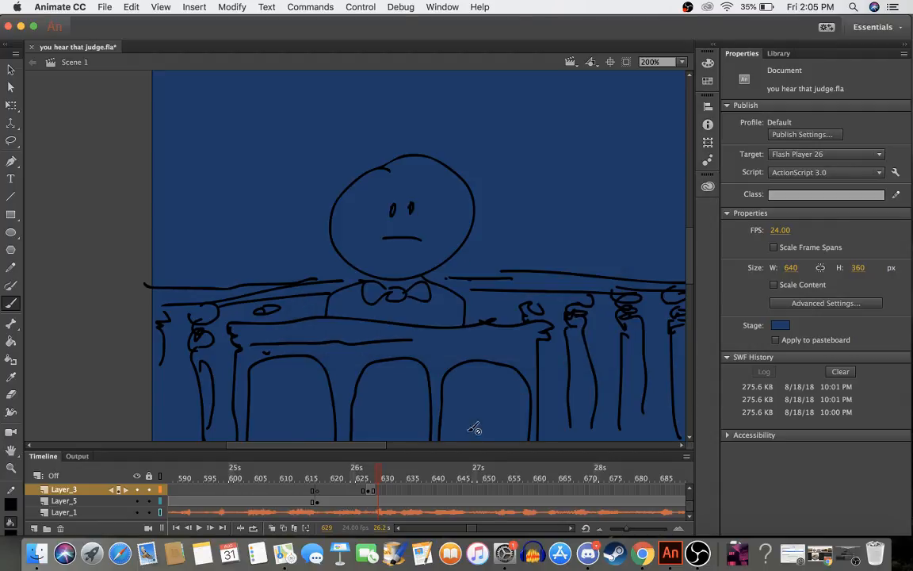
right_click(384, 491)
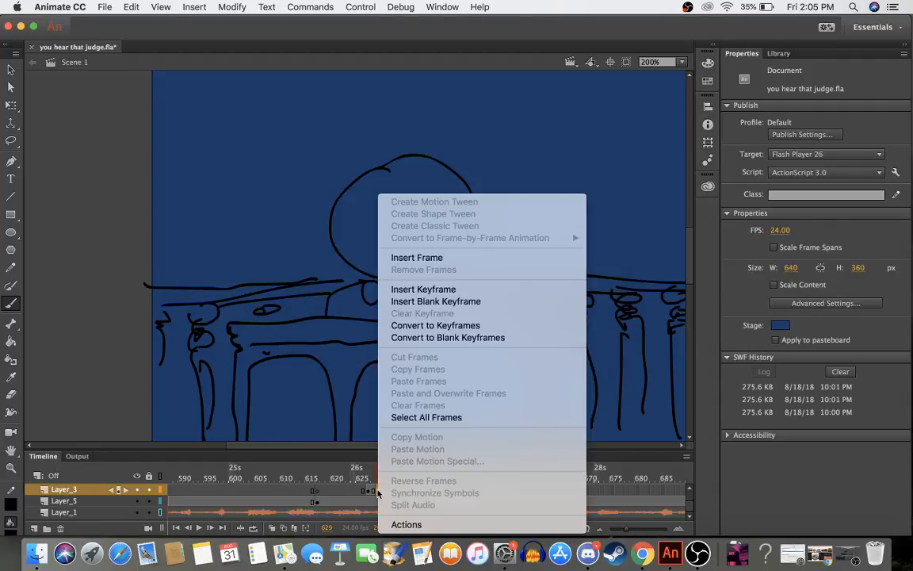
click(433, 302)
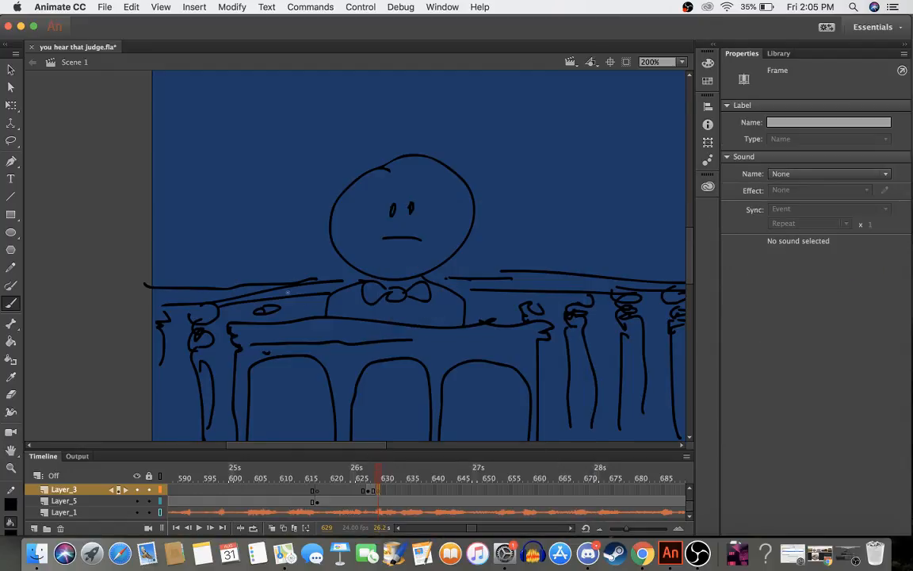
drag(371, 475, 378, 474)
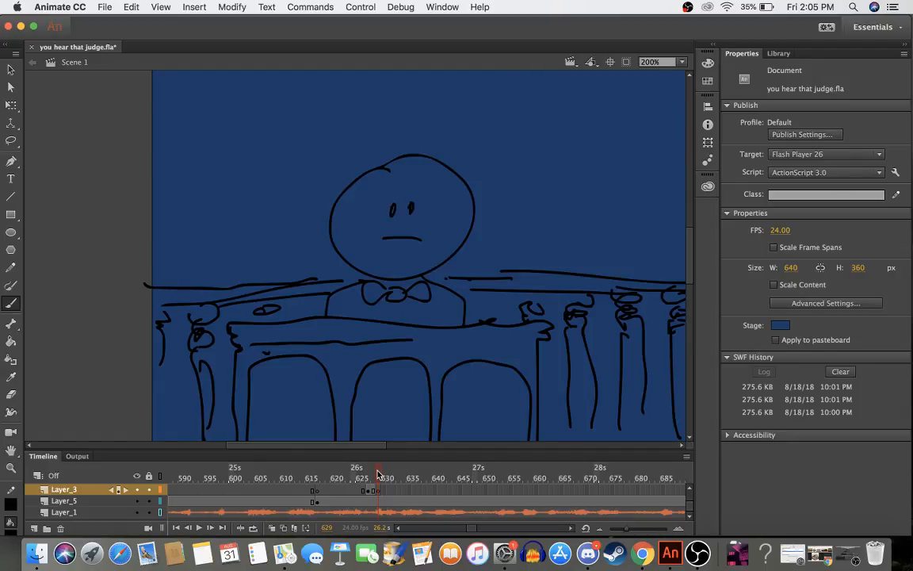
key(b)
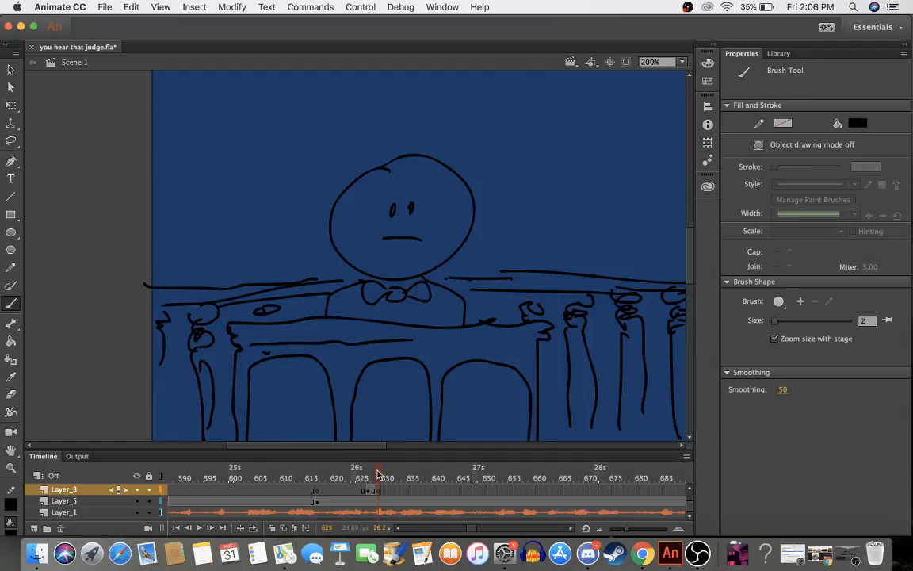
click(208, 211)
click(250, 215)
key(super+z)
key(super+z)
- Draw two large oval eyes with dot pupils left of the round-headed figure at frame 629
mouse_move(194, 226)
mouse_down()
mouse_move(206, 195)
mouse_move(196, 227)
mouse_up()
click(217, 213)
mouse_move(262, 205)
mouse_down()
mouse_move(244, 211)
mouse_move(262, 209)
mouse_up()
click(270, 224)
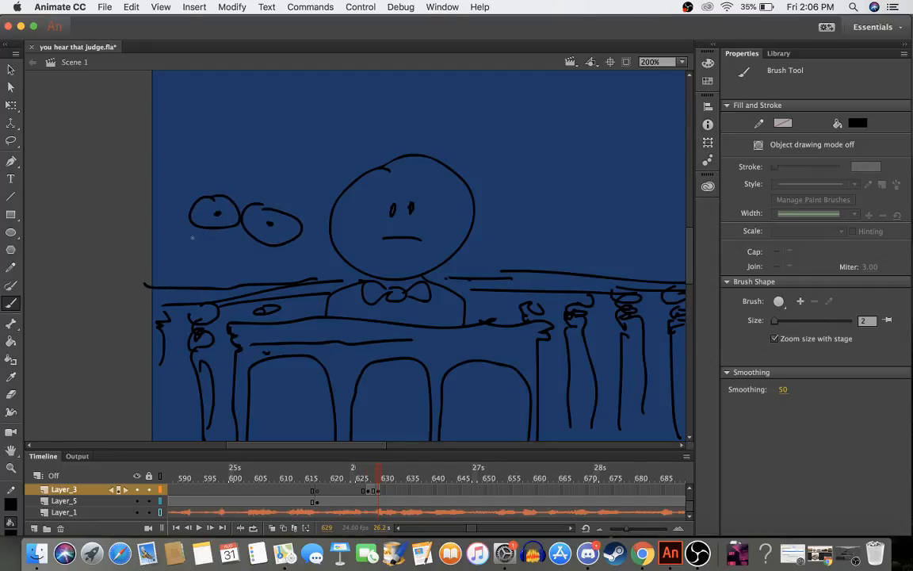
- Draw the hair outline around the eyes with a spike on top and a pointed tuft toward the round-headed figure
mouse_move(193, 176)
mouse_down()
mouse_move(164, 153)
mouse_move(155, 168)
mouse_move(176, 187)
mouse_move(196, 181)
mouse_up()
key(super+z)
mouse_move(302, 188)
mouse_down()
mouse_move(198, 153)
mouse_move(181, 170)
mouse_move(178, 225)
mouse_up()
mouse_move(301, 188)
mouse_down()
mouse_move(310, 195)
mouse_move(293, 256)
mouse_up()
key(super+z)
mouse_move(303, 189)
mouse_down()
mouse_move(325, 174)
mouse_move(308, 195)
mouse_move(319, 236)
mouse_up()
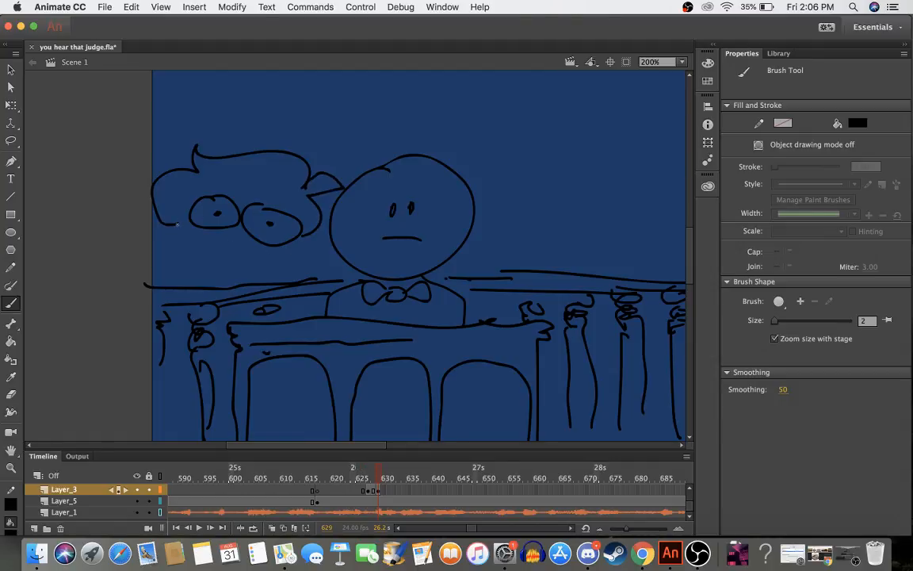
- Draw the new head's left hair tuft and rounded jaw down to the railing, undoing and redrawing the line to refine it
mouse_move(162, 201)
mouse_down()
mouse_move(151, 208)
mouse_move(189, 252)
mouse_move(286, 268)
mouse_move(299, 233)
mouse_up()
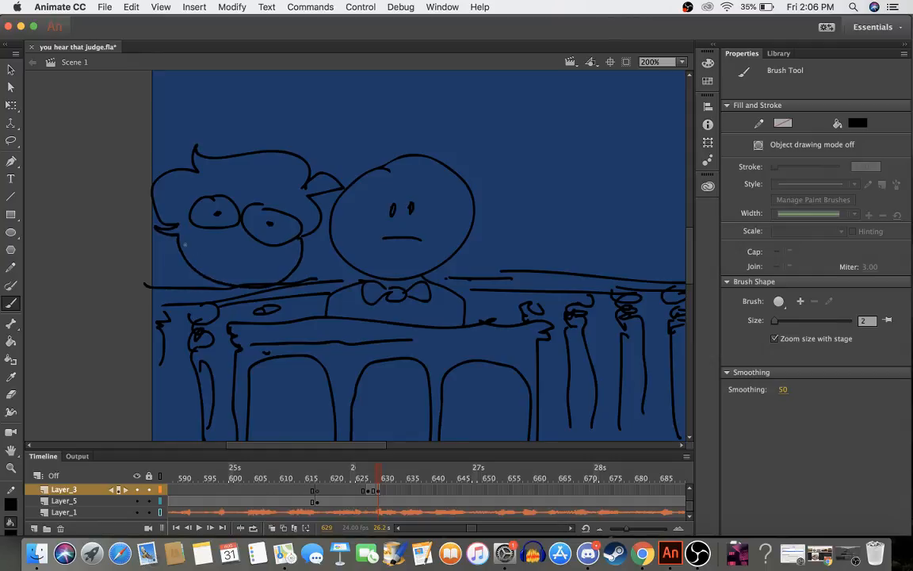
key(super+z)
mouse_move(181, 227)
mouse_down()
mouse_move(196, 271)
mouse_move(222, 281)
mouse_move(268, 283)
mouse_move(302, 246)
mouse_up()
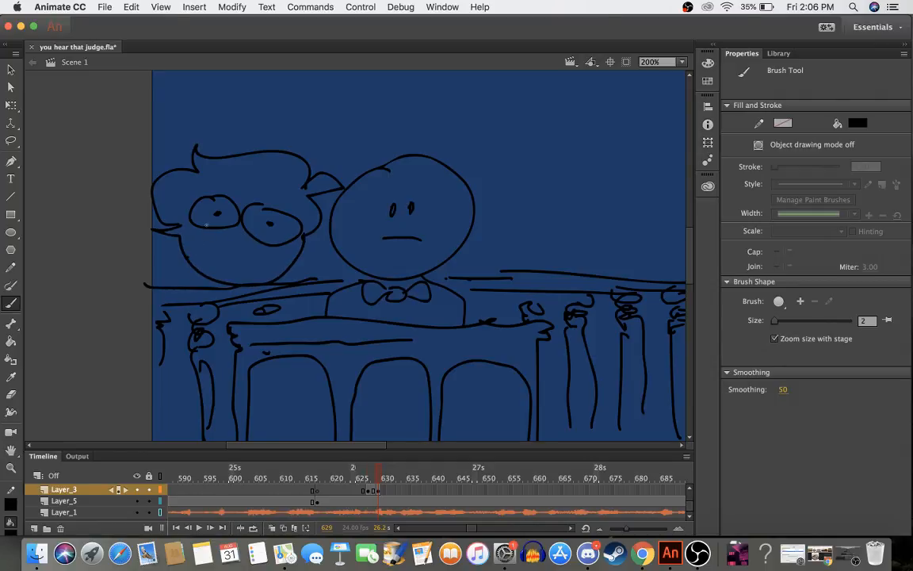
key(super+z)
mouse_move(156, 233)
mouse_down()
mouse_move(184, 236)
mouse_move(196, 261)
mouse_move(228, 283)
mouse_move(283, 275)
mouse_move(301, 238)
mouse_up()
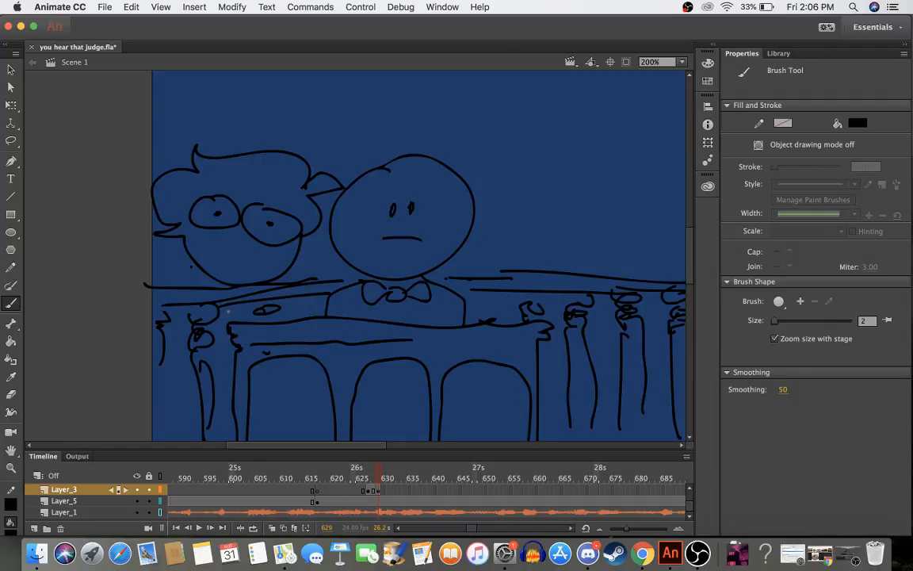
mouse_move(218, 319)
mouse_down()
mouse_move(242, 325)
mouse_move(237, 340)
mouse_move(219, 334)
mouse_up()
key(a)
key(super+z)
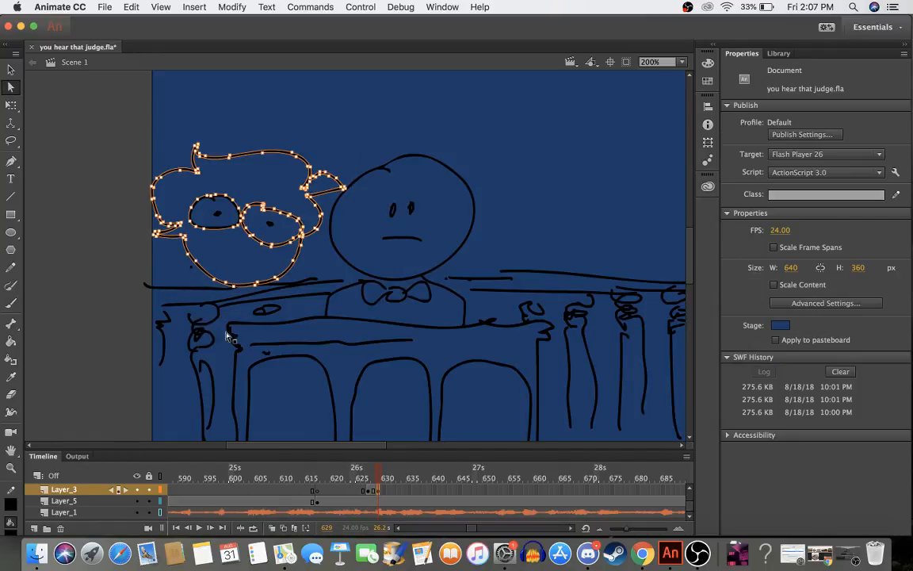
click(176, 277)
click(190, 263)
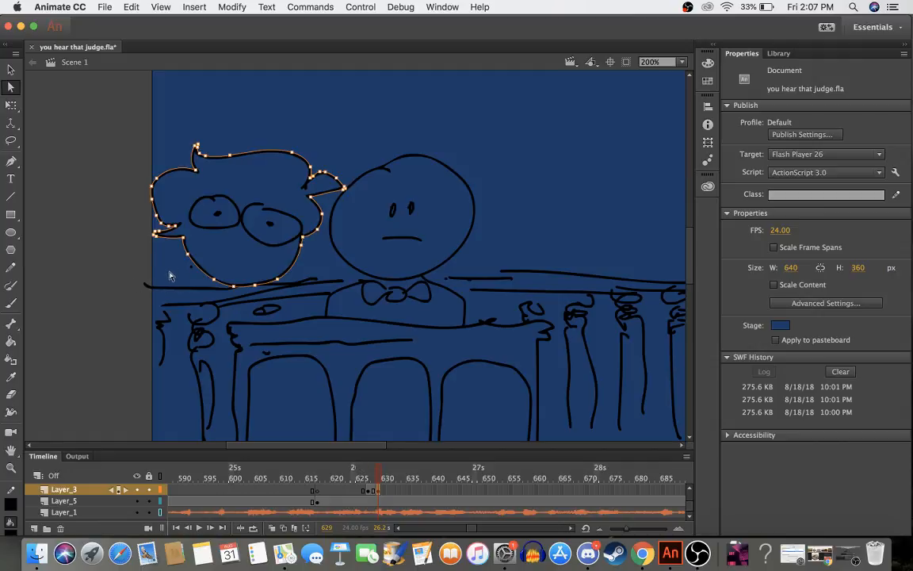
click(139, 247)
- Try to sketch the new character's collar and left shoulder below the jaw, then undo the strokes
key(b)
mouse_move(189, 259)
mouse_down()
mouse_move(156, 272)
mouse_move(200, 314)
mouse_up()
mouse_move(197, 262)
mouse_down()
mouse_move(201, 344)
mouse_move(173, 332)
mouse_up()
drag(190, 262, 113, 295)
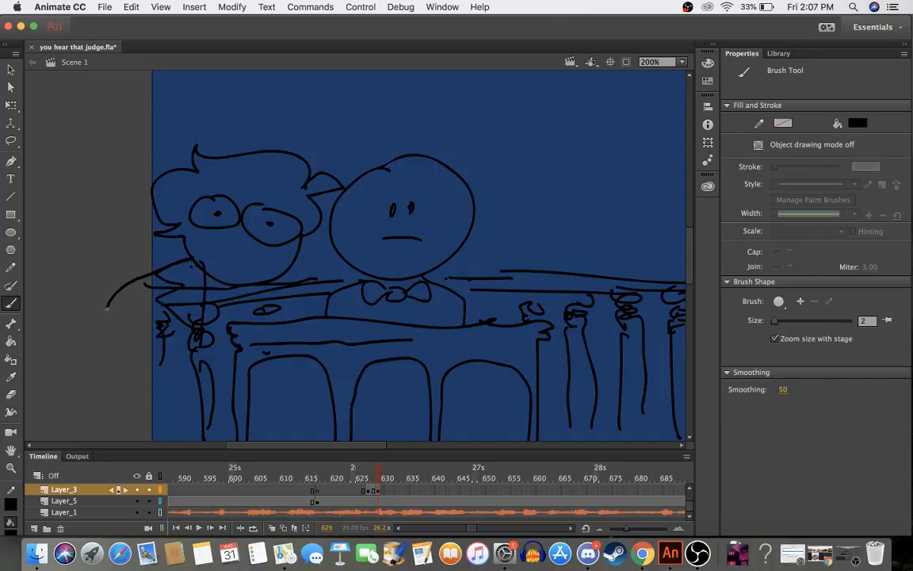
key(super+z)
key(super+z)
key(super+z)
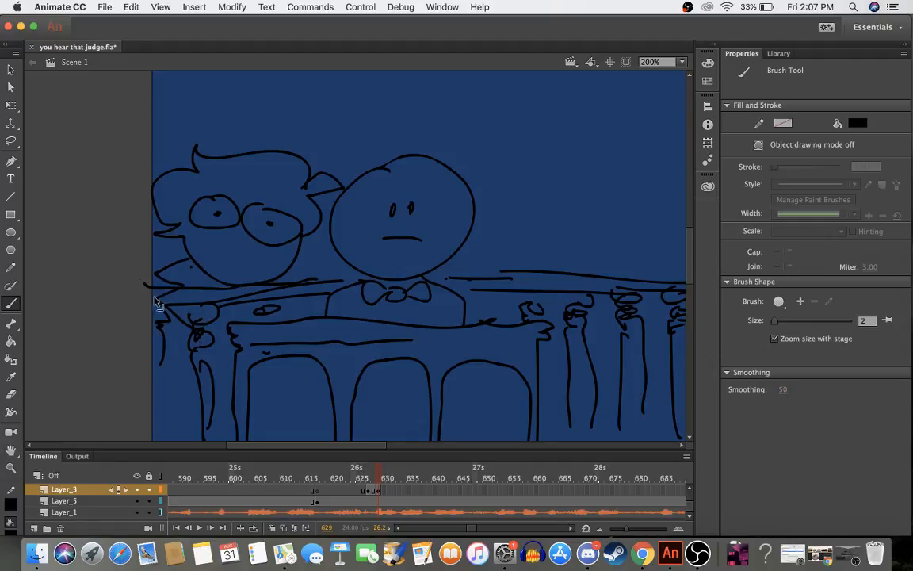
- Draw the new character's left shoulder and bent arm curving out past the stage edge and back toward the bench
mouse_move(173, 292)
mouse_down()
mouse_move(164, 302)
mouse_move(180, 308)
mouse_move(255, 310)
mouse_move(274, 322)
mouse_move(226, 340)
mouse_up()
mouse_move(225, 307)
mouse_down()
mouse_move(207, 348)
mouse_move(229, 346)
mouse_move(229, 337)
mouse_move(184, 354)
mouse_move(130, 354)
mouse_up()
mouse_move(191, 254)
mouse_down()
mouse_move(169, 280)
mouse_move(191, 306)
mouse_up()
drag(208, 269, 206, 314)
mouse_move(189, 255)
mouse_down()
mouse_move(131, 275)
mouse_move(113, 303)
mouse_move(113, 334)
mouse_move(151, 371)
mouse_move(191, 357)
mouse_up()
key(super+z)
key(super+z)
mouse_move(157, 252)
mouse_down()
mouse_move(146, 283)
mouse_move(123, 343)
mouse_move(154, 345)
mouse_up()
mouse_move(188, 252)
mouse_down()
mouse_move(126, 297)
mouse_move(113, 320)
mouse_up()
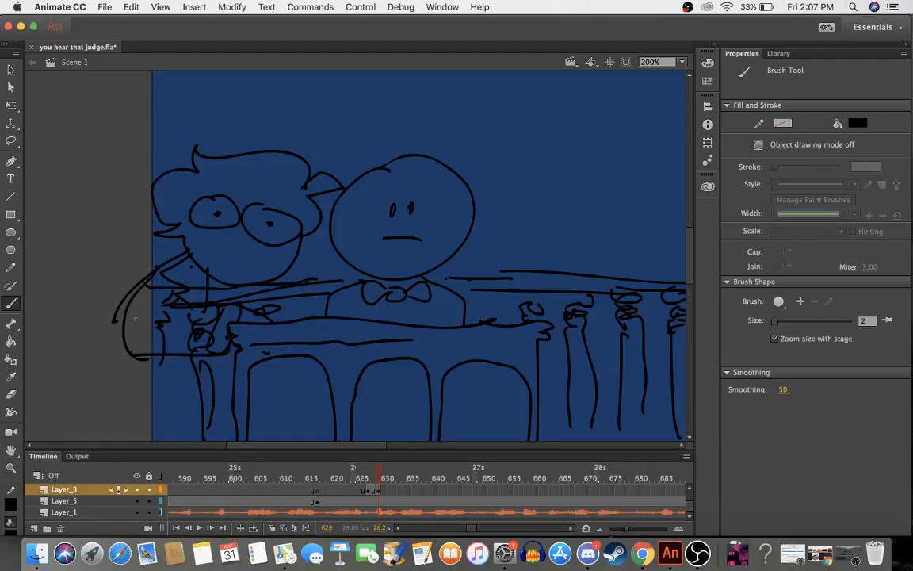
- Draw the new character's collar and near shoulder with the arm reaching behind the round-headed figure's bow tie
mouse_move(262, 282)
mouse_down()
mouse_move(250, 314)
mouse_move(303, 279)
mouse_move(286, 269)
mouse_up()
drag(258, 315, 277, 293)
drag(294, 260, 363, 280)
mouse_move(333, 311)
mouse_down()
mouse_move(329, 297)
mouse_move(290, 322)
mouse_move(270, 319)
mouse_up()
mouse_move(310, 289)
mouse_down()
mouse_move(297, 319)
mouse_move(314, 301)
mouse_up()
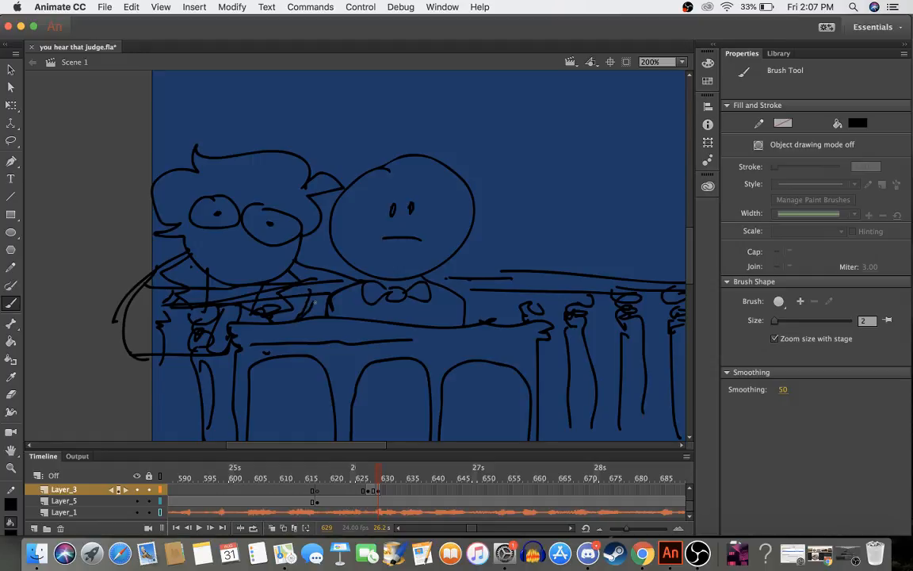
- Draw the character's hanging coat side with its hem and the lower body outline curving below the stage edge
mouse_move(137, 279)
mouse_down()
mouse_move(119, 321)
mouse_move(111, 415)
mouse_up()
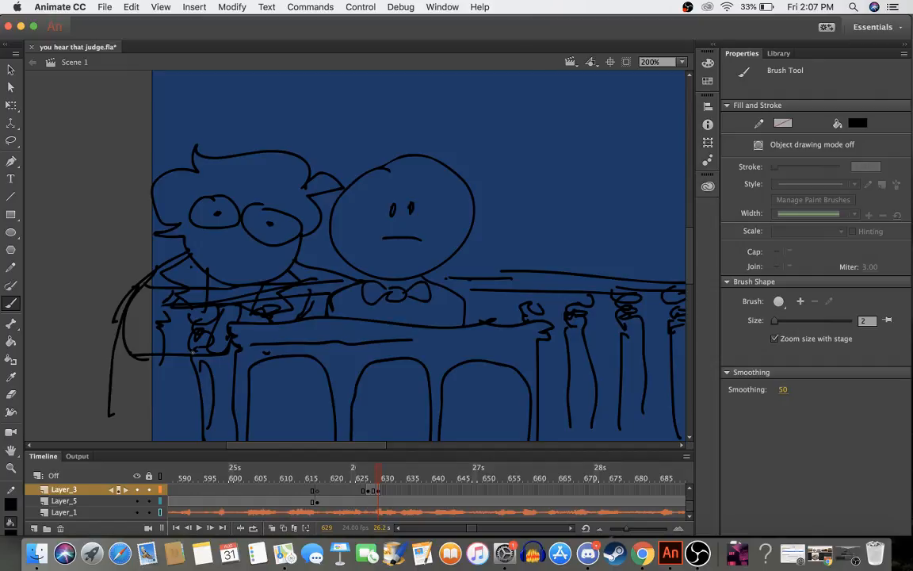
mouse_move(193, 356)
mouse_down()
mouse_move(191, 419)
mouse_move(107, 426)
mouse_move(112, 413)
mouse_up()
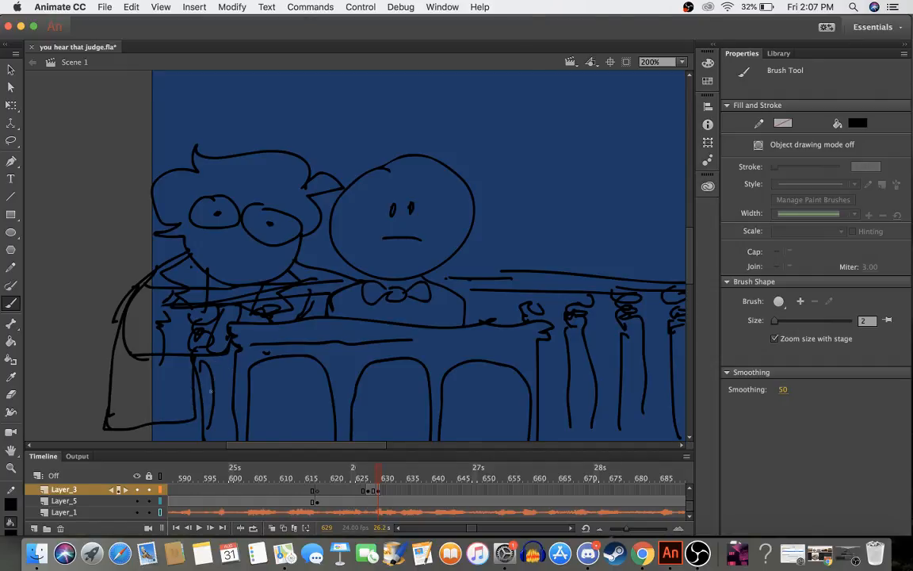
drag(196, 403, 231, 405)
scroll(619, 251, down, 5)
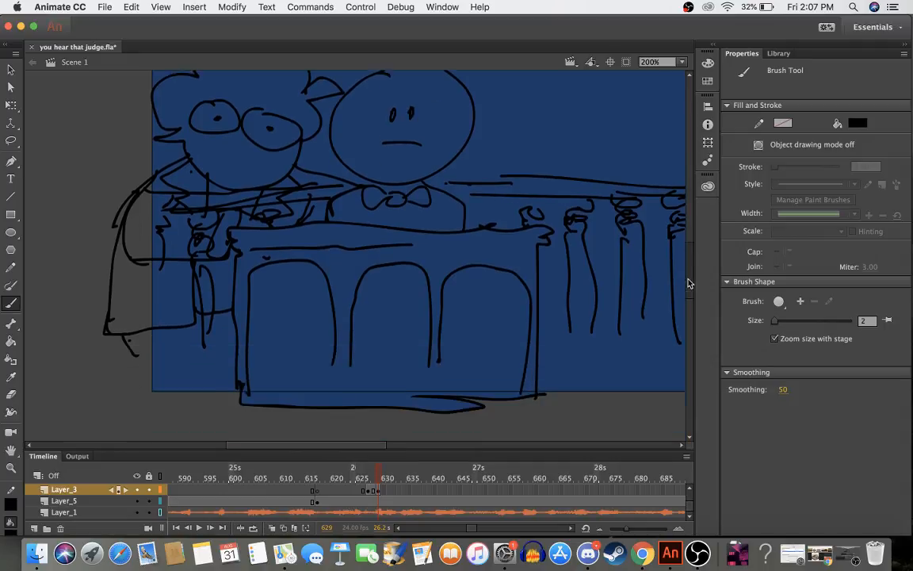
drag(129, 302, 159, 363)
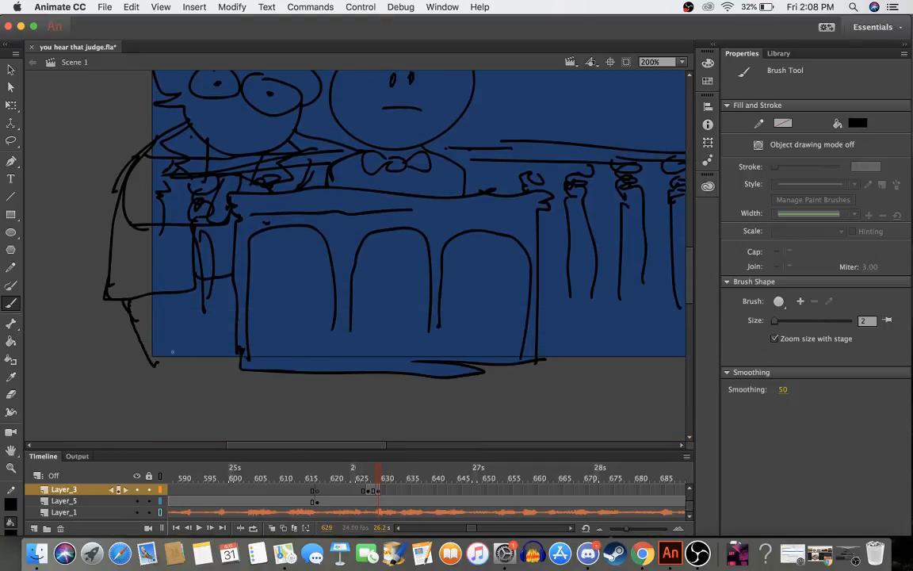
mouse_move(198, 325)
mouse_down()
mouse_move(230, 336)
mouse_move(230, 363)
mouse_move(151, 363)
mouse_up()
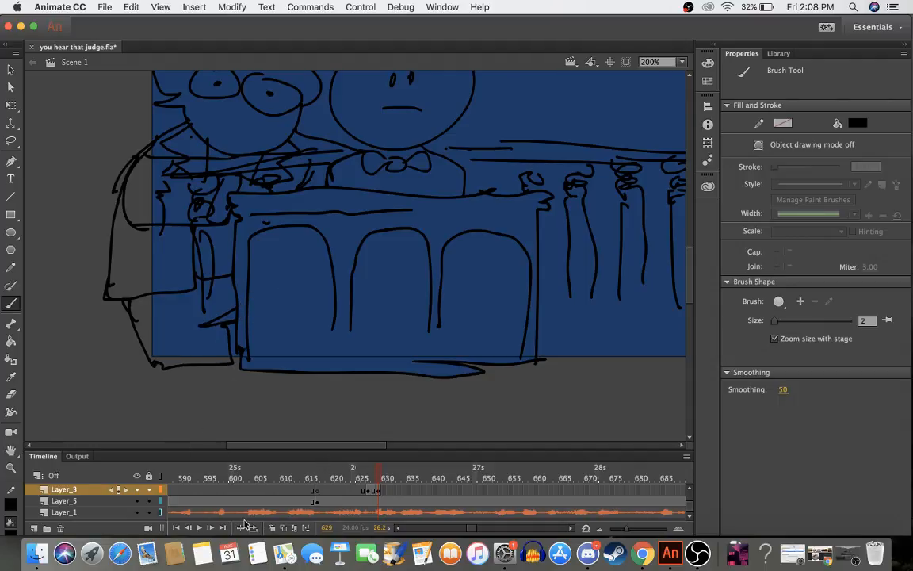
- Hide Layer_6 with the judge's bench and draw the character's body edge from the sleeve down below the stage
scroll(155, 504, up, 3)
click(151, 500)
click(150, 489)
click(138, 490)
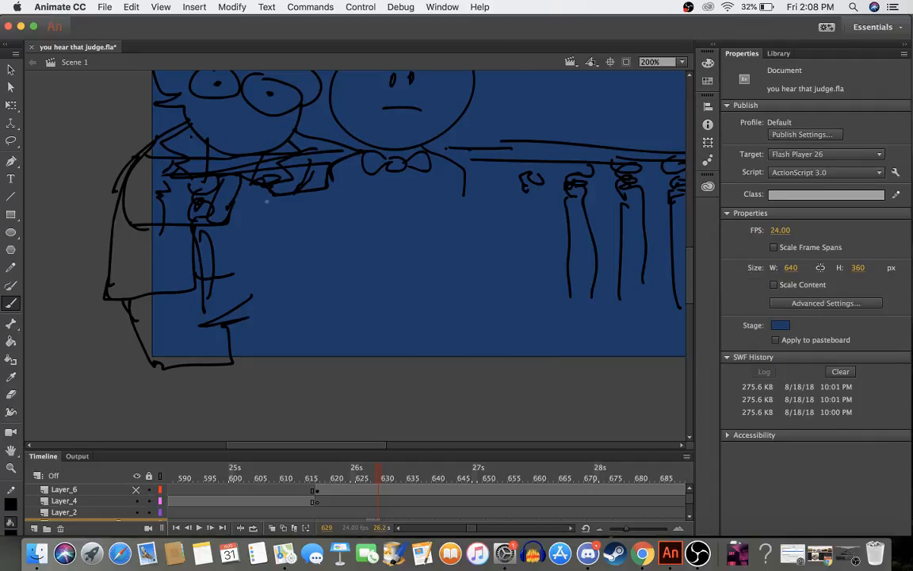
mouse_move(275, 192)
mouse_down()
mouse_move(311, 190)
mouse_move(299, 341)
mouse_move(287, 368)
mouse_move(216, 363)
mouse_up()
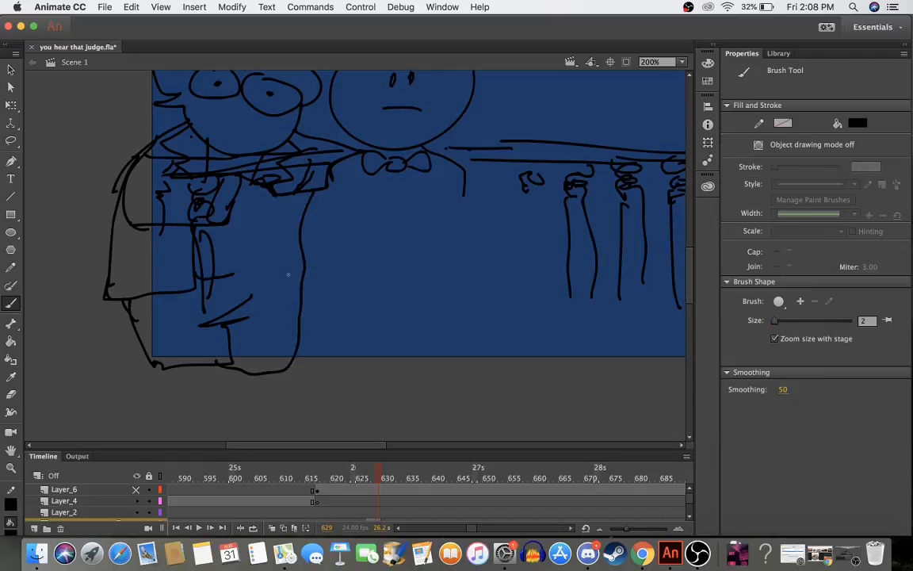
- Move to frame 630 and turn on onion skinning to show the previous drawings
click(379, 479)
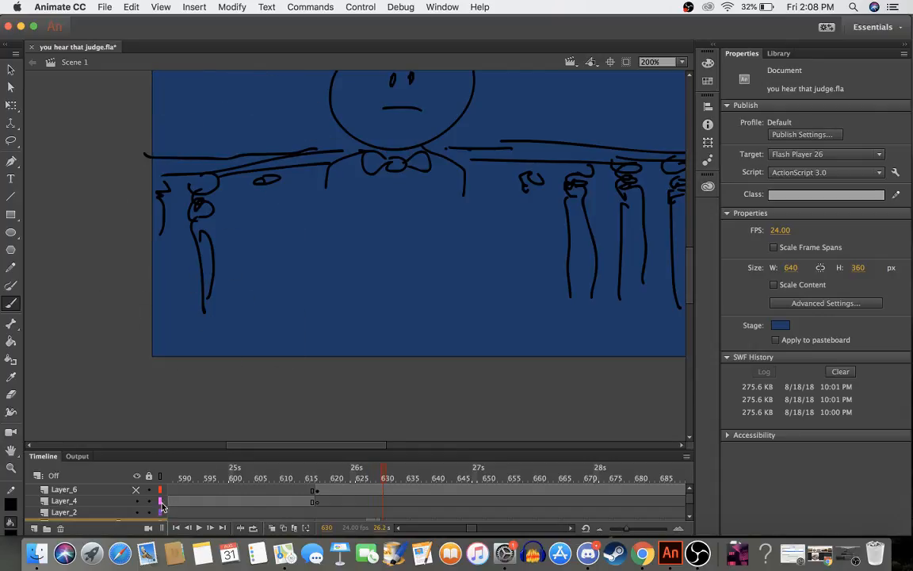
click(272, 527)
scroll(334, 334, up, 4)
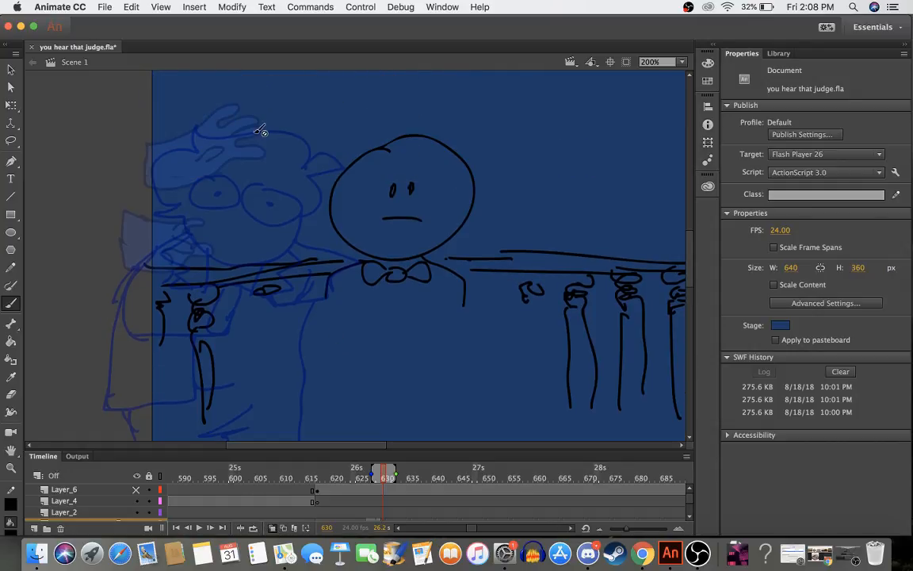
- Insert a blank keyframe at frame 630 on Layer_3
click(202, 171)
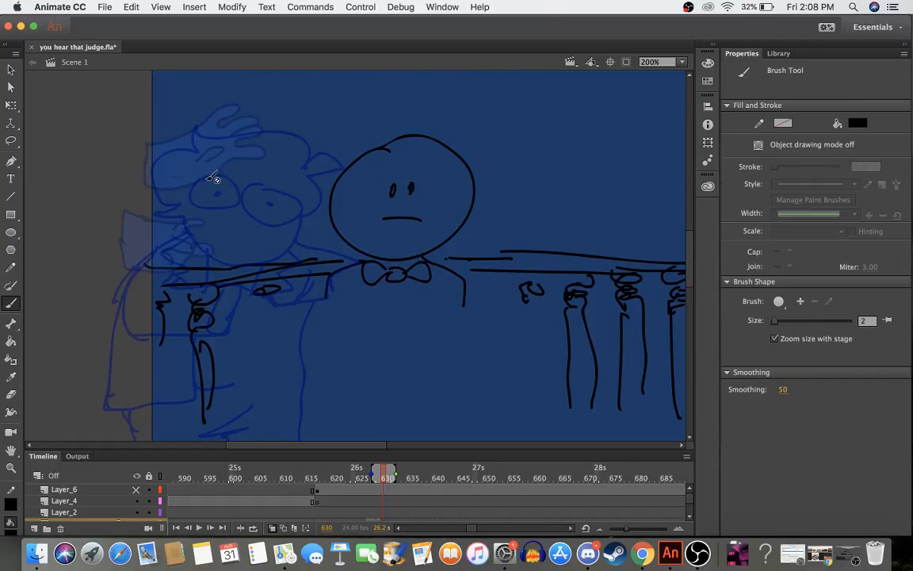
scroll(385, 500, down, 1)
click(384, 511)
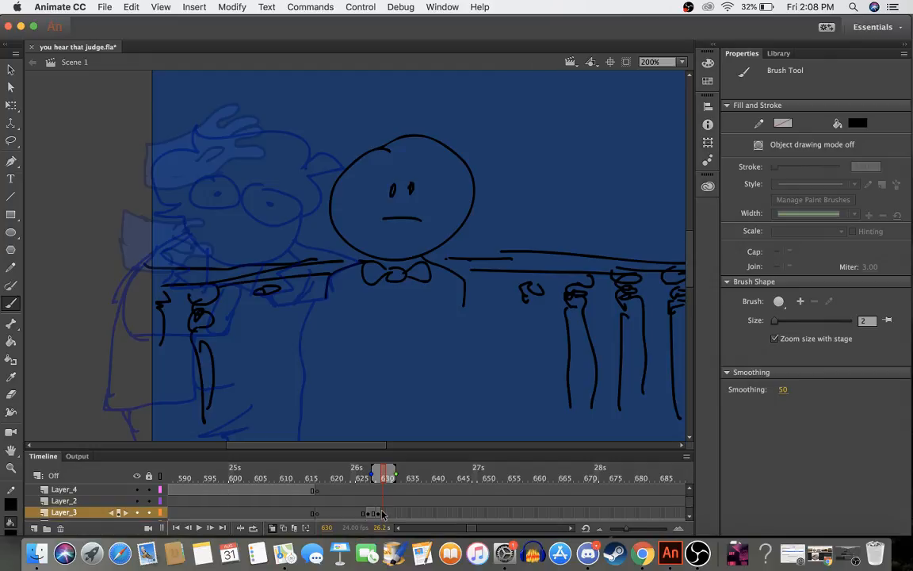
right_click(385, 512)
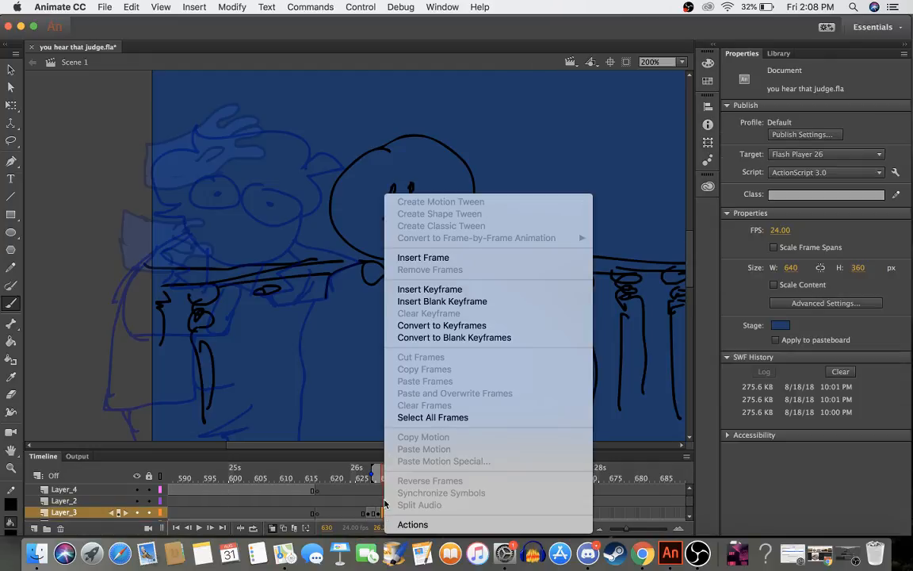
click(442, 301)
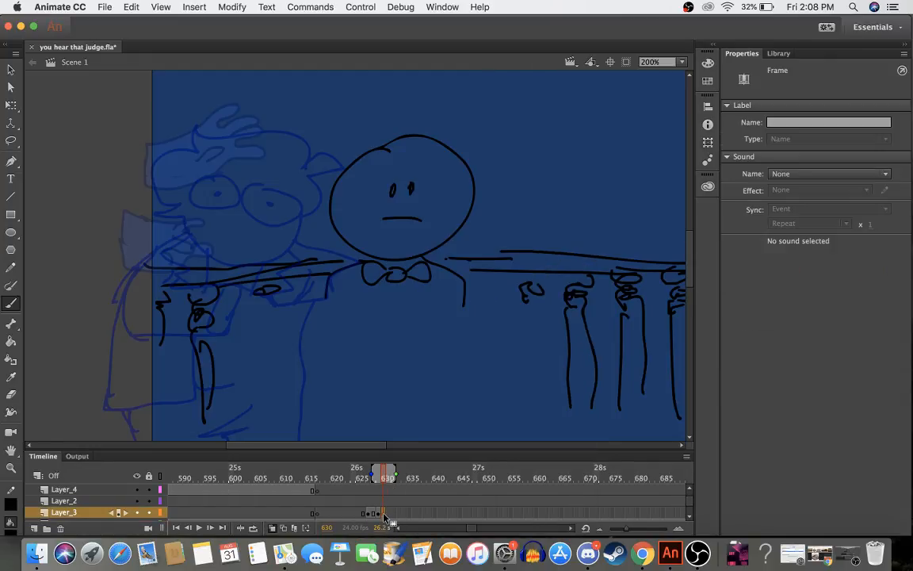
click(409, 512)
drag(388, 517, 597, 491)
click(409, 514)
scroll(579, 498, left, 20)
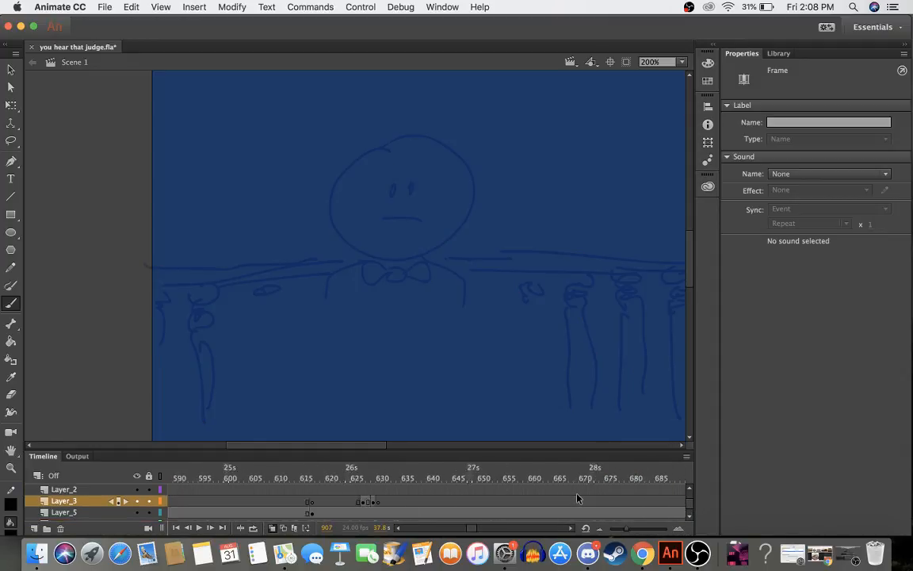
scroll(577, 498, right, 15)
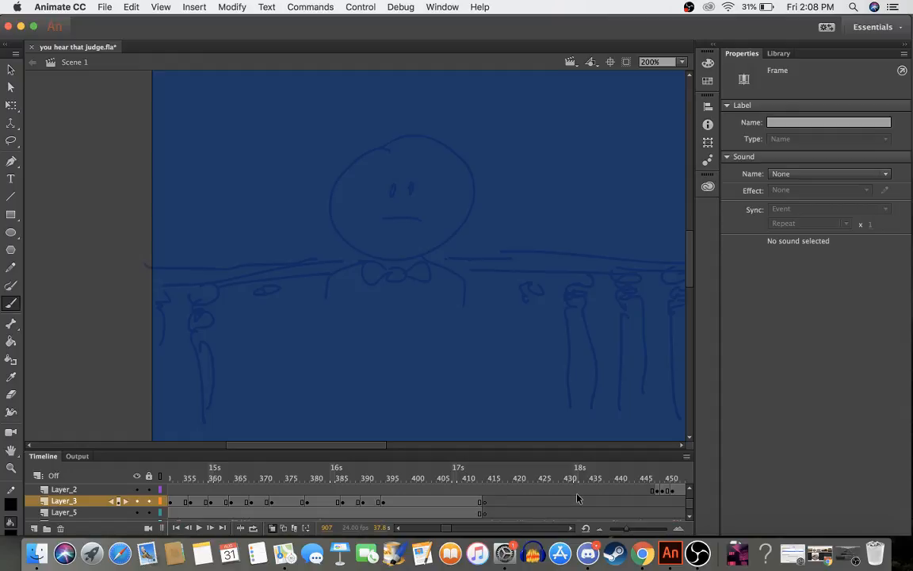
scroll(577, 498, right, 15)
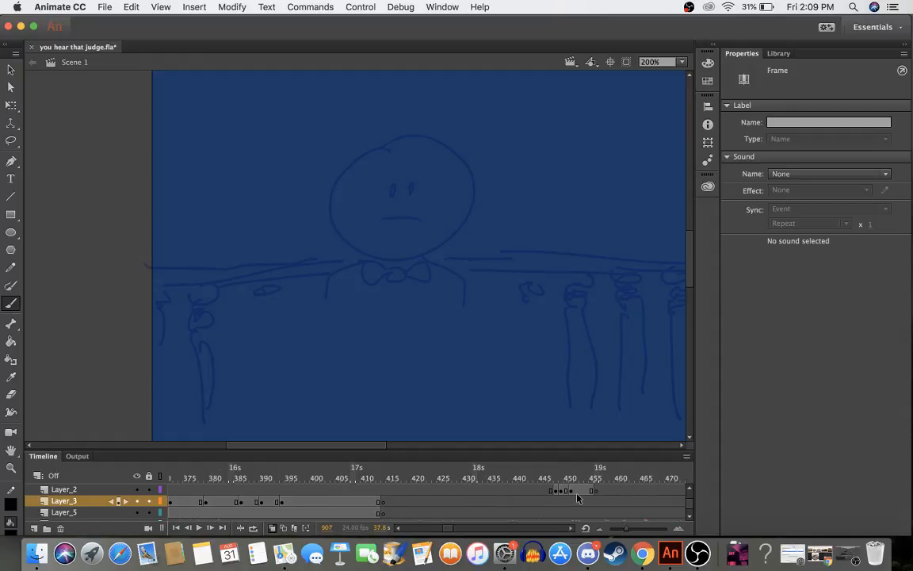
scroll(578, 498, right, 13)
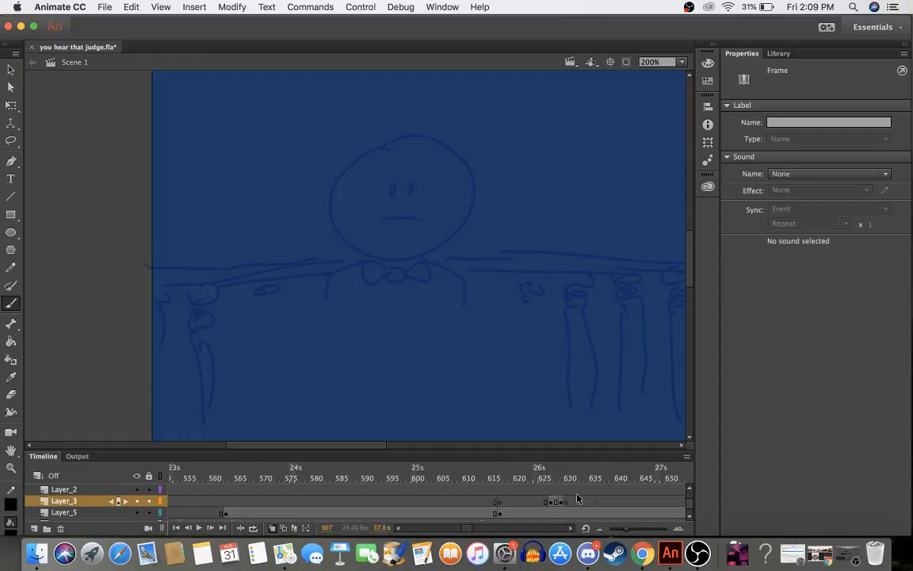
scroll(577, 498, right, 8)
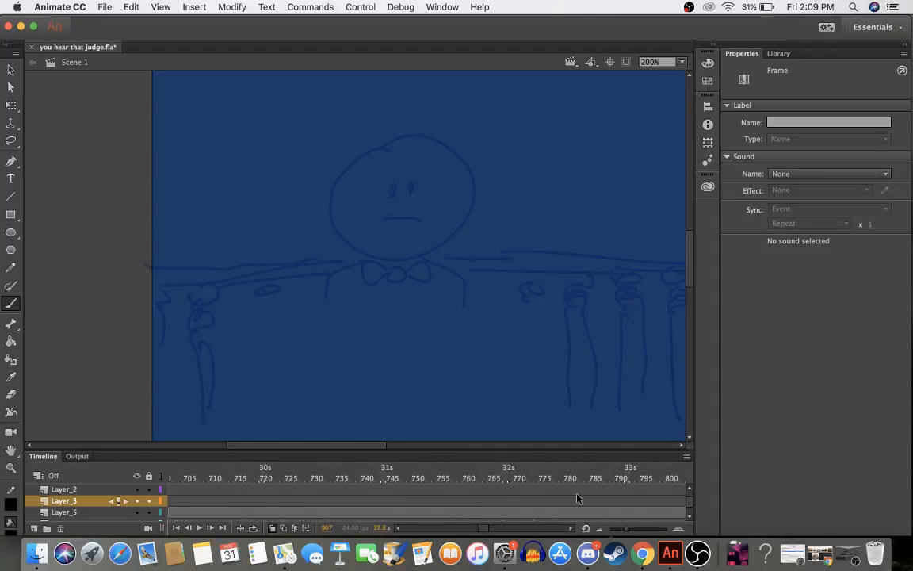
scroll(577, 497, left, 8)
scroll(577, 498, left, 1)
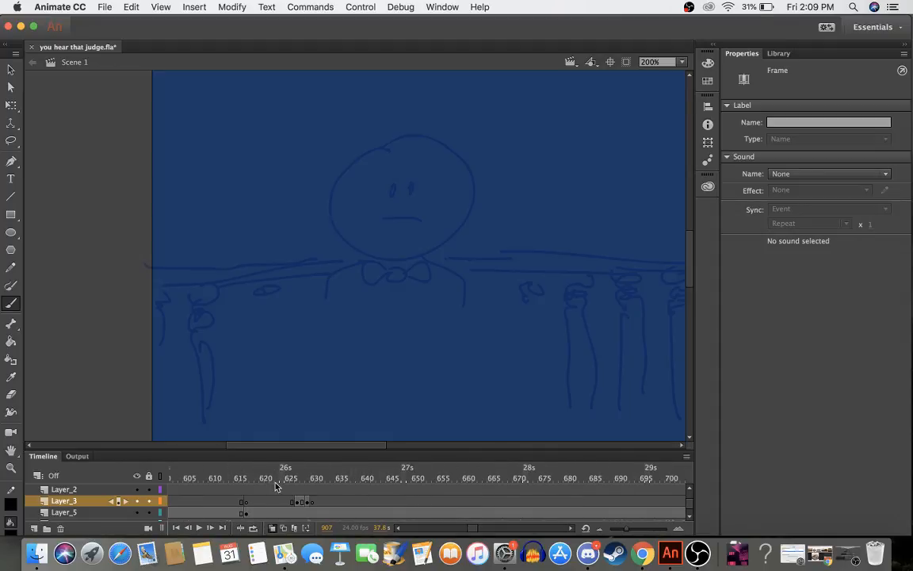
- Remove the blank keyframe at frame 630 on Layer_3 and insert a blank keyframe at frame 631 instead
drag(275, 478, 313, 483)
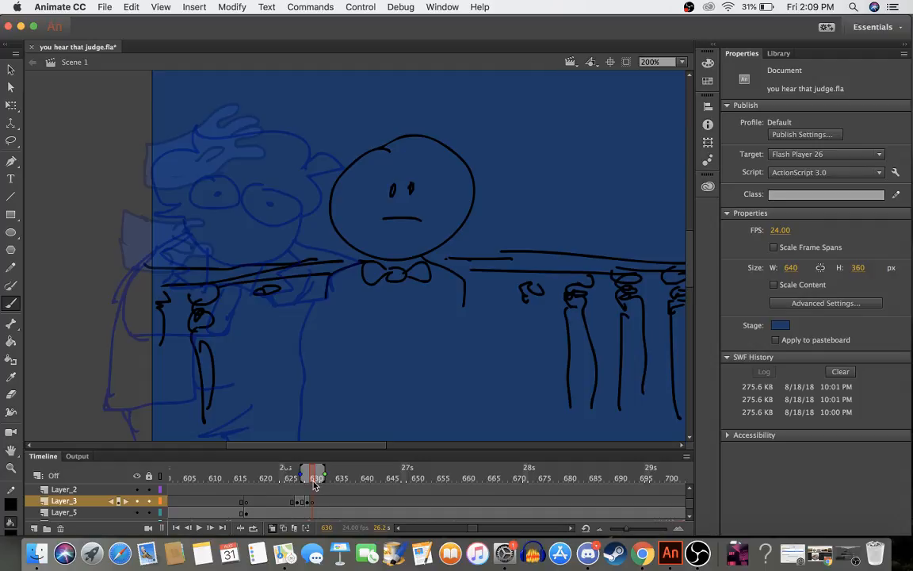
click(311, 502)
click(315, 503)
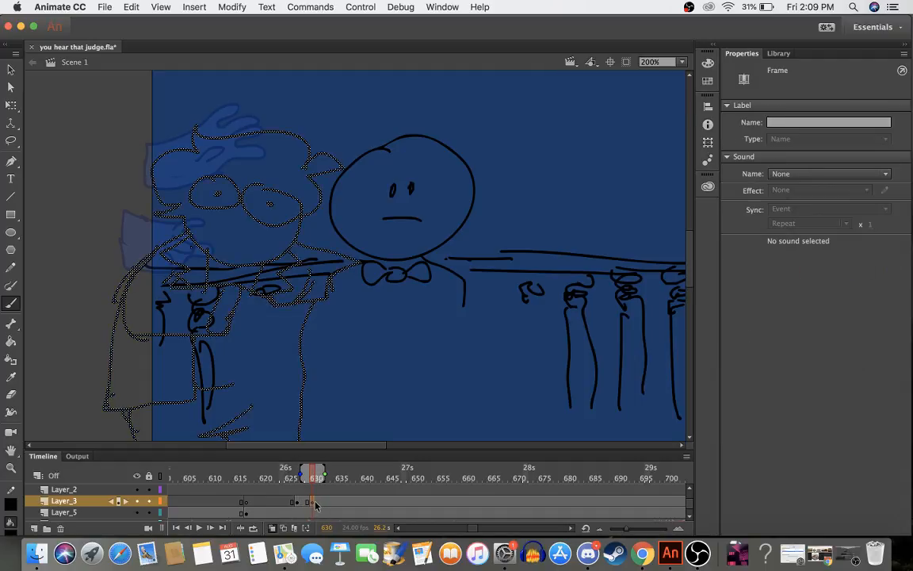
click(315, 486)
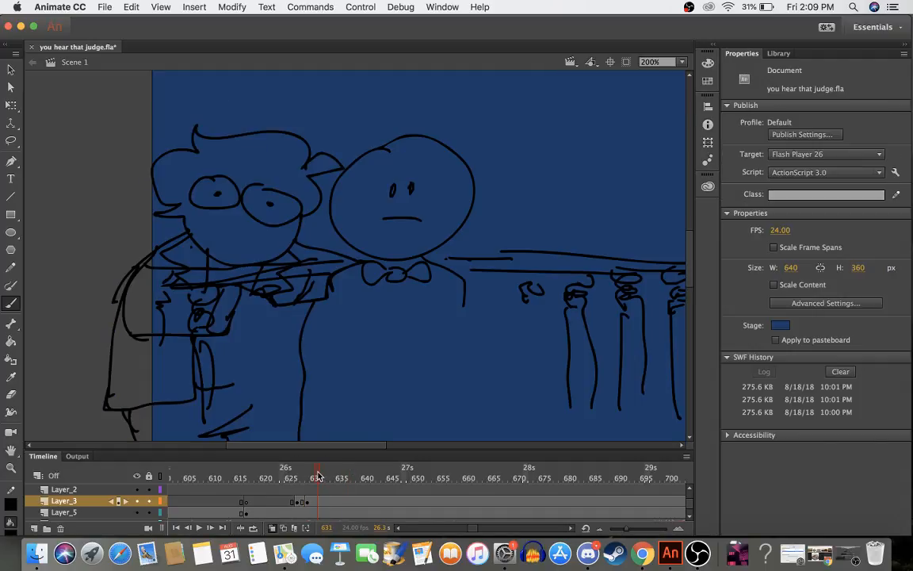
click(316, 502)
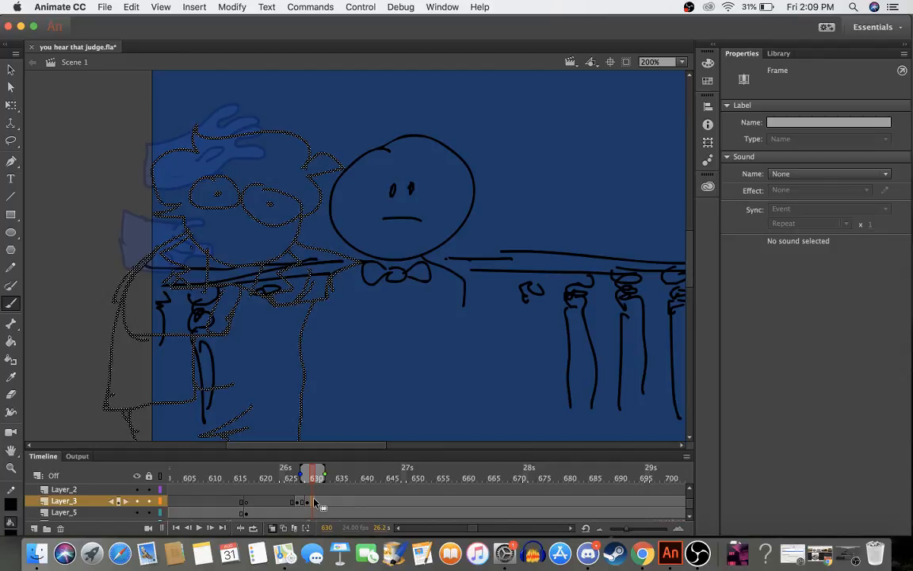
right_click(318, 502)
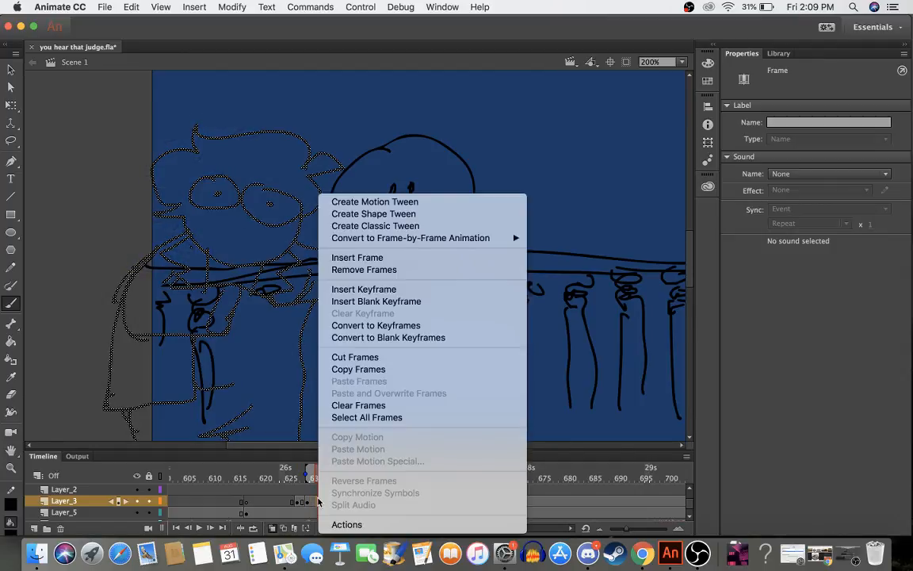
click(364, 302)
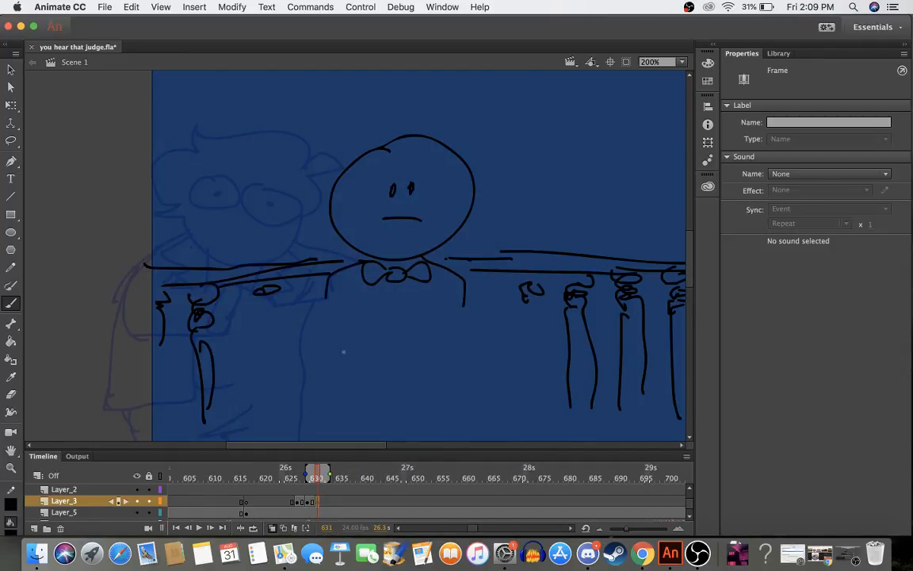
- Redraw the spiky-haired head with its eyes on frame 631, slightly left of the onion-skinned pose
key(b)
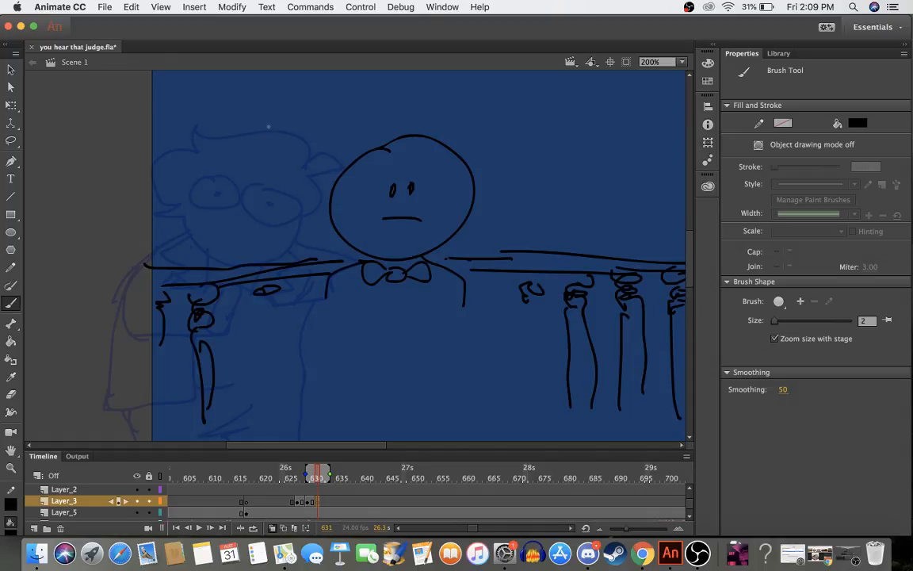
mouse_move(207, 173)
mouse_down()
mouse_move(190, 198)
mouse_move(214, 206)
mouse_move(240, 193)
mouse_move(213, 176)
mouse_move(247, 188)
mouse_move(240, 207)
mouse_move(253, 220)
mouse_move(269, 224)
mouse_move(298, 208)
mouse_move(261, 188)
mouse_up()
click(264, 203)
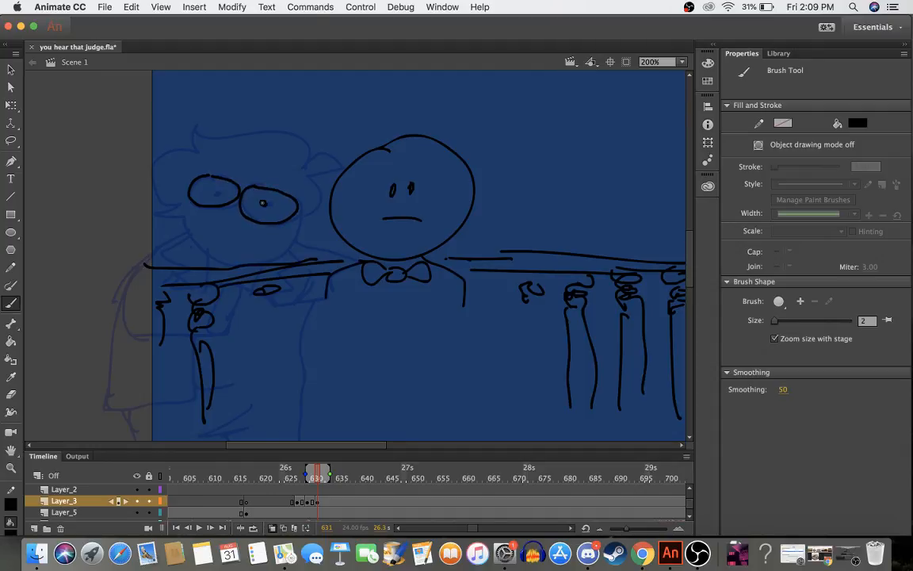
mouse_move(190, 148)
mouse_down()
mouse_move(185, 126)
mouse_move(185, 147)
mouse_move(264, 127)
mouse_move(292, 135)
mouse_move(301, 154)
mouse_move(337, 153)
mouse_move(313, 182)
mouse_move(315, 200)
mouse_move(302, 216)
mouse_up()
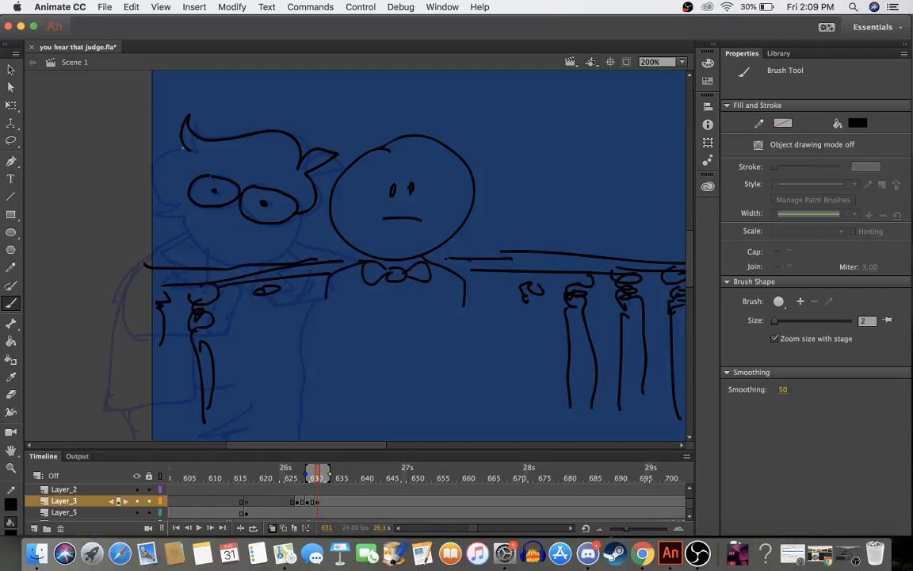
mouse_move(185, 148)
mouse_down()
mouse_move(149, 170)
mouse_move(152, 192)
mouse_move(168, 206)
mouse_move(147, 211)
mouse_move(176, 217)
mouse_move(217, 259)
mouse_move(272, 259)
mouse_move(297, 217)
mouse_up()
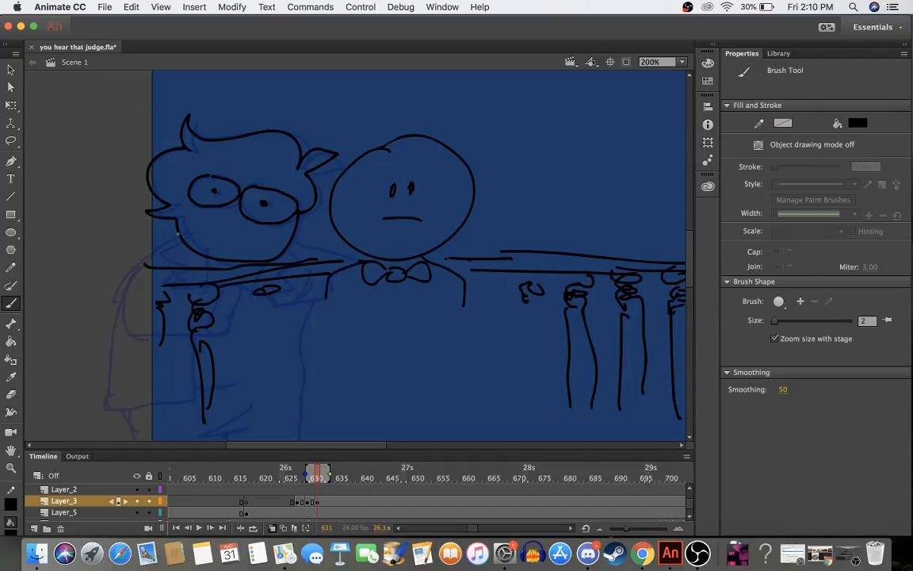
- Redraw the character's collar, tie area and sleeve ends beneath the jaw on frame 631, following the onion-skinned lines
mouse_move(287, 239)
mouse_down()
mouse_move(349, 266)
mouse_move(330, 279)
mouse_move(328, 295)
mouse_move(289, 303)
mouse_up()
mouse_move(306, 269)
mouse_down()
mouse_move(292, 303)
mouse_move(307, 282)
mouse_move(255, 260)
mouse_move(250, 286)
mouse_move(287, 282)
mouse_move(275, 270)
mouse_move(297, 261)
mouse_up()
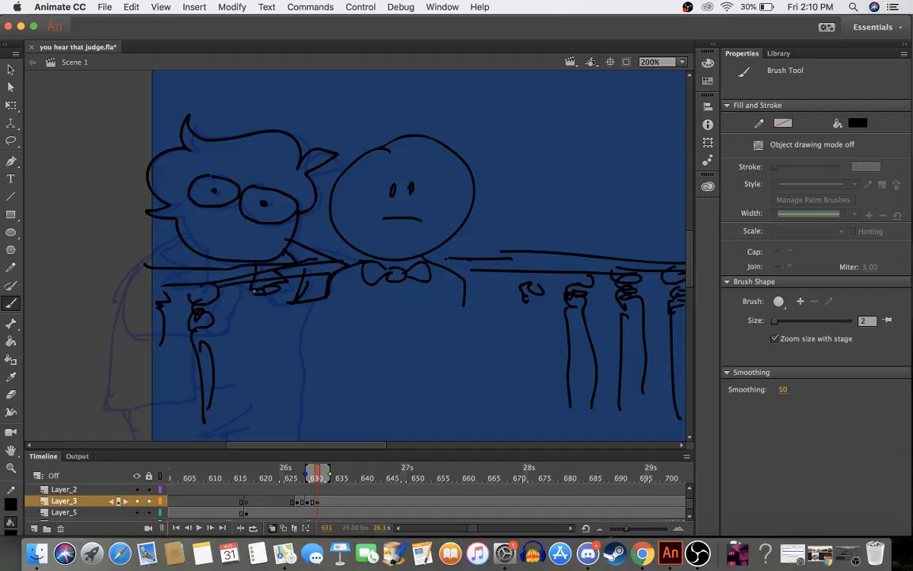
drag(237, 287, 293, 307)
drag(241, 290, 236, 318)
mouse_move(205, 287)
mouse_down()
mouse_move(207, 333)
mouse_move(212, 305)
mouse_up()
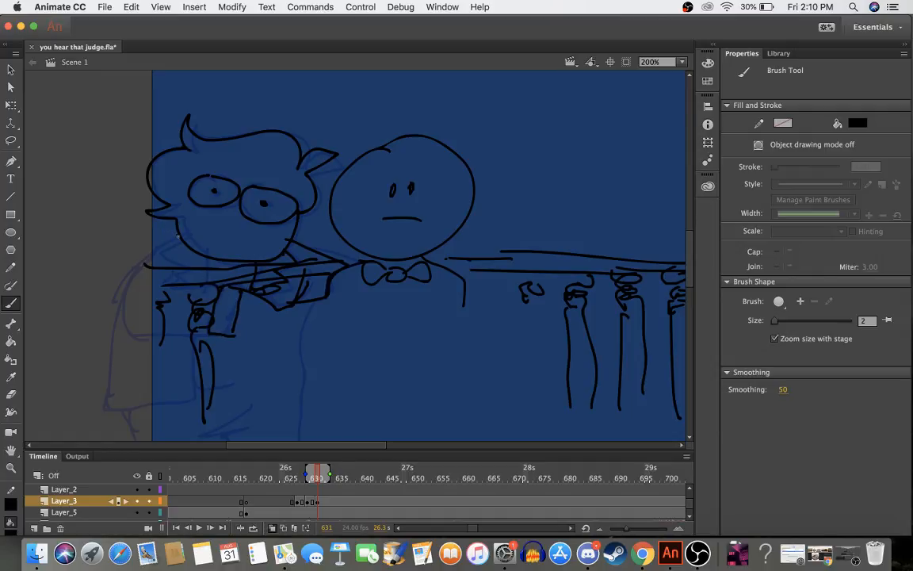
- Draw the left collar and the shoulder curving past the stage edge on frame 631, erasing overlapping lines at the neck
drag(178, 220, 213, 258)
key(e)
mouse_move(168, 231)
mouse_down()
mouse_move(198, 254)
mouse_move(157, 207)
mouse_move(171, 238)
mouse_move(160, 263)
mouse_move(187, 275)
mouse_move(190, 288)
mouse_move(206, 287)
mouse_move(206, 260)
mouse_up()
key(b)
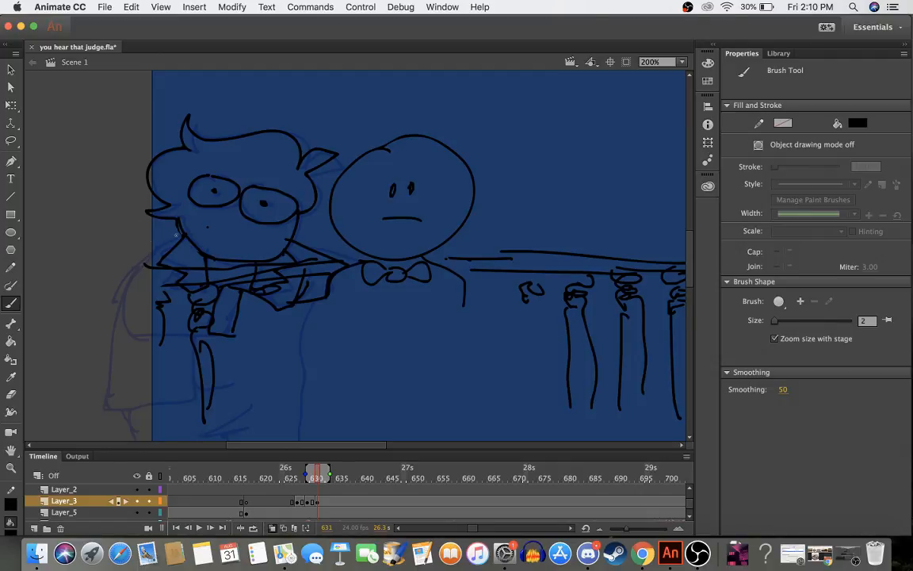
mouse_move(174, 235)
mouse_down()
mouse_move(139, 262)
mouse_move(119, 295)
mouse_move(129, 331)
mouse_up()
- Show Layer_6 with the judge's bench again
scroll(202, 495, up, 2)
scroll(202, 495, left, 2)
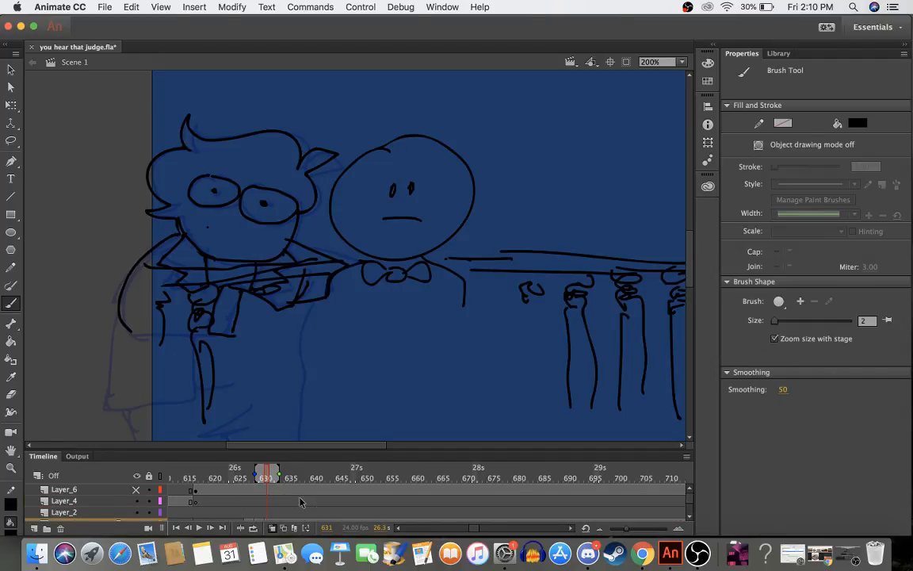
click(136, 490)
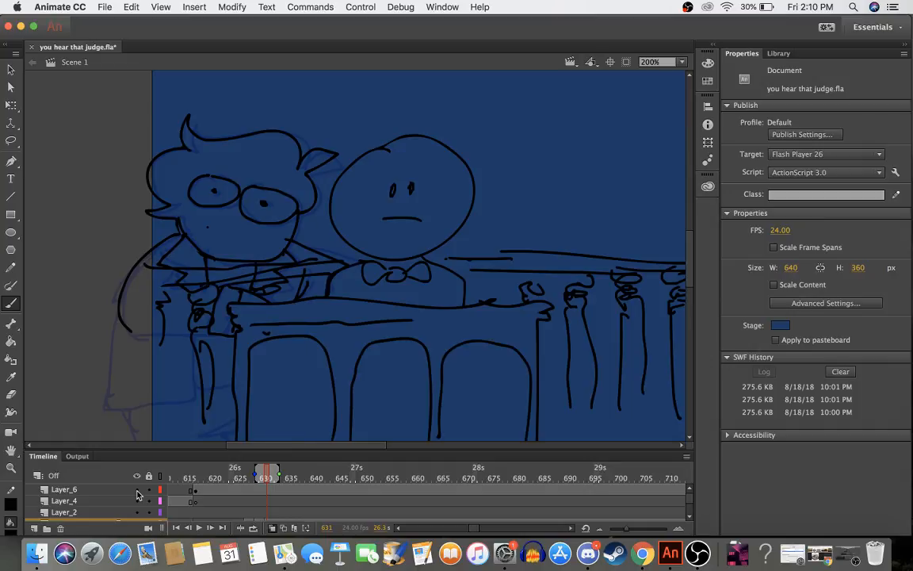
- Hide Layer_5 with the railing and round-headed figure, keeping Layer_6 visible
click(136, 490)
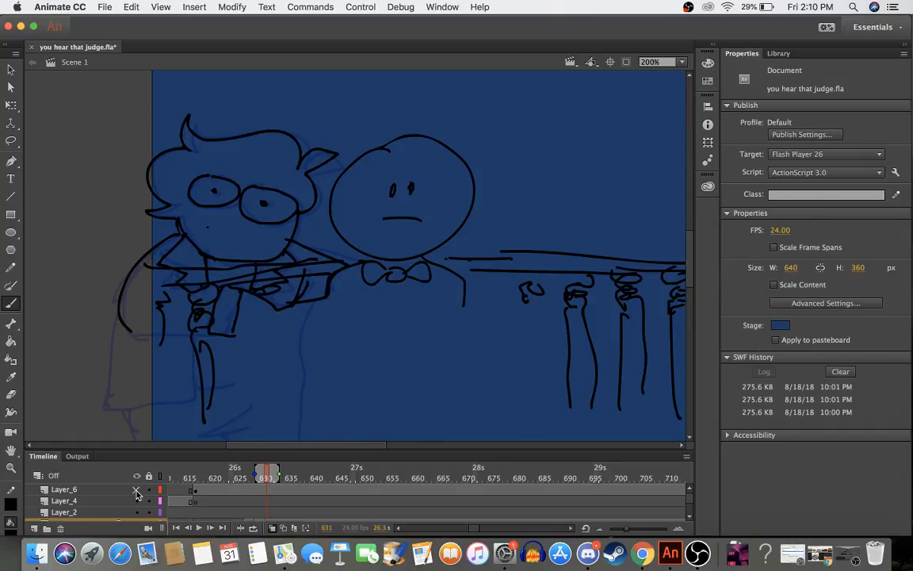
click(137, 491)
scroll(233, 489, down, 3)
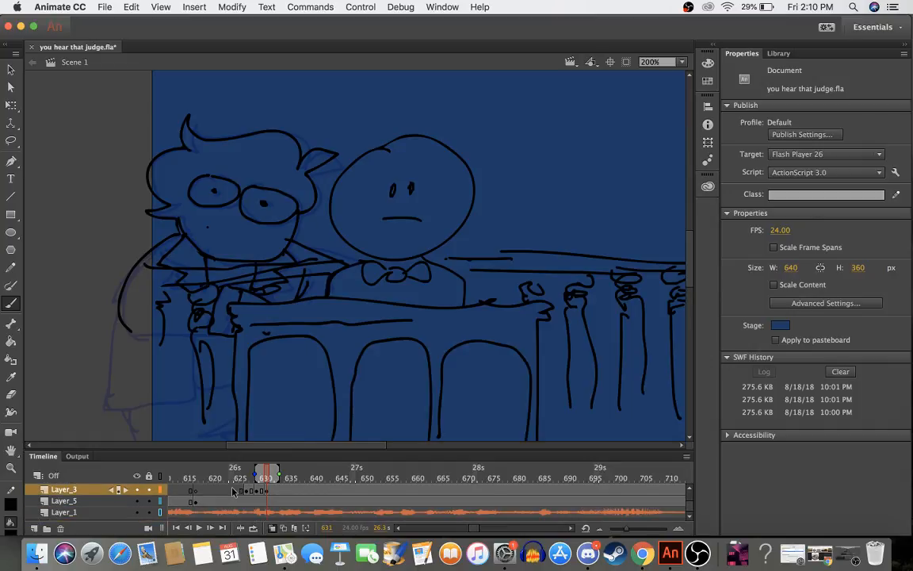
click(136, 501)
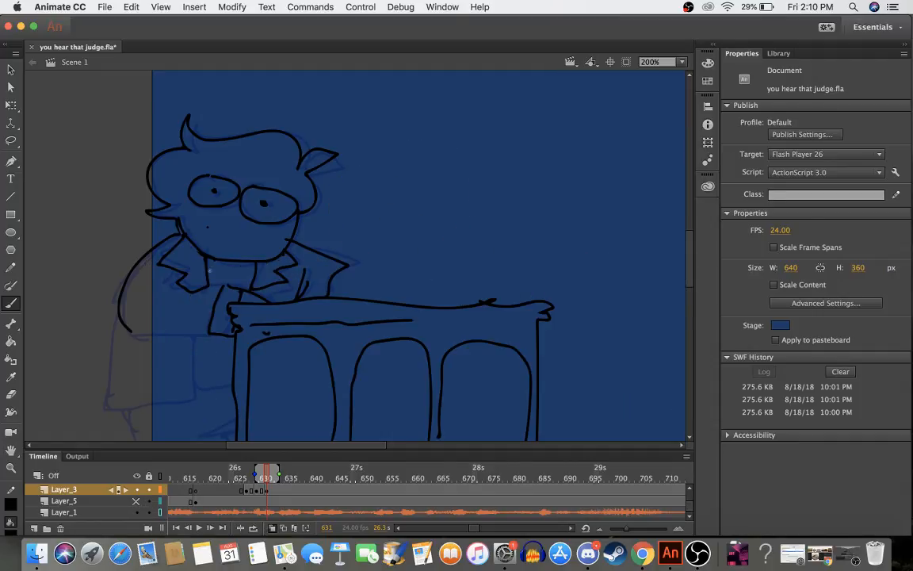
- Draw the forearm underside, coat hem and trouser lines on frame 631, following the onion-skinned pose beside the bench
mouse_move(119, 319)
mouse_down()
mouse_move(159, 339)
mouse_move(209, 334)
mouse_move(192, 343)
mouse_move(192, 401)
mouse_move(231, 389)
mouse_up()
mouse_move(118, 325)
mouse_down()
mouse_move(101, 405)
mouse_move(190, 402)
mouse_up()
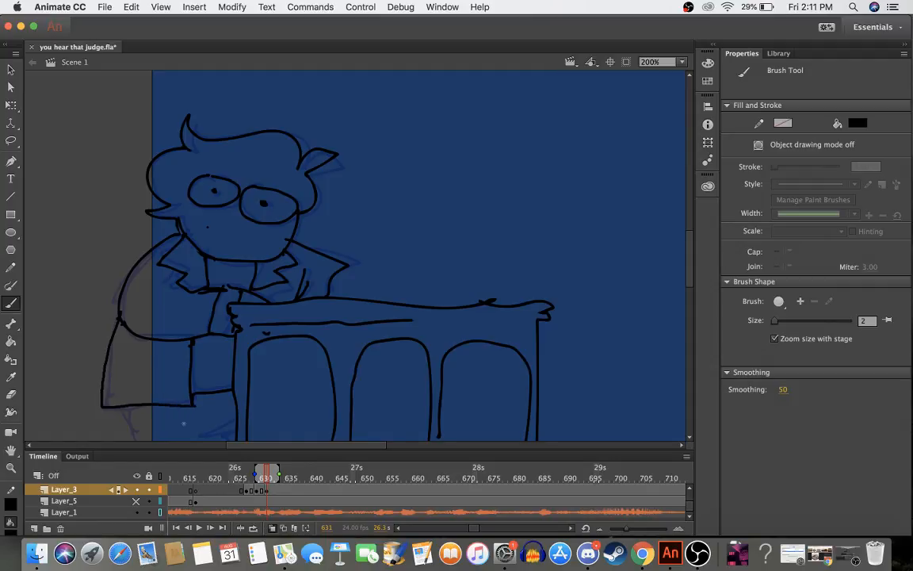
drag(123, 404, 132, 448)
drag(203, 437, 231, 435)
drag(307, 275, 301, 425)
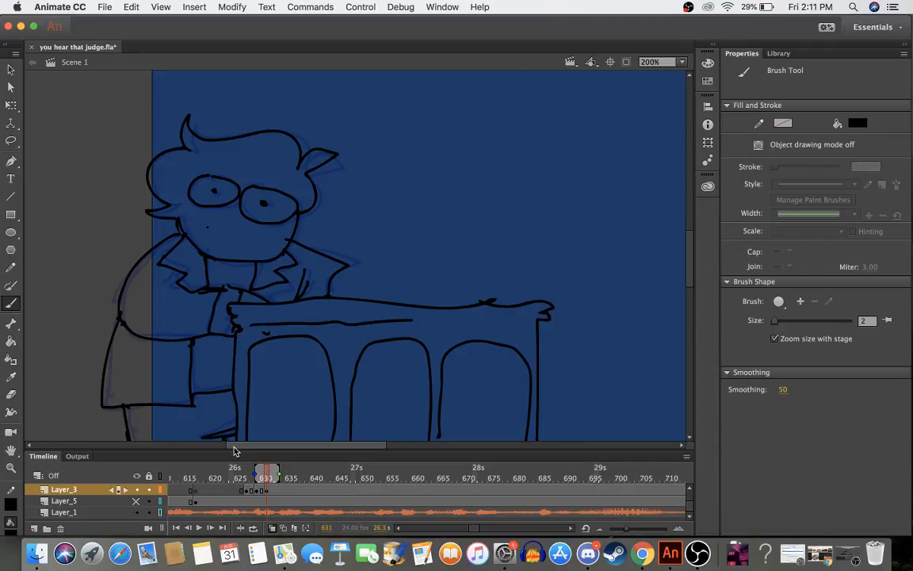
- Turn off onion skinning, then play and scrub the animation from frame 627 onward to check the poses and timing
mouse_move(235, 469)
mouse_down()
mouse_move(287, 475)
mouse_move(241, 476)
mouse_move(257, 477)
mouse_move(248, 479)
mouse_up()
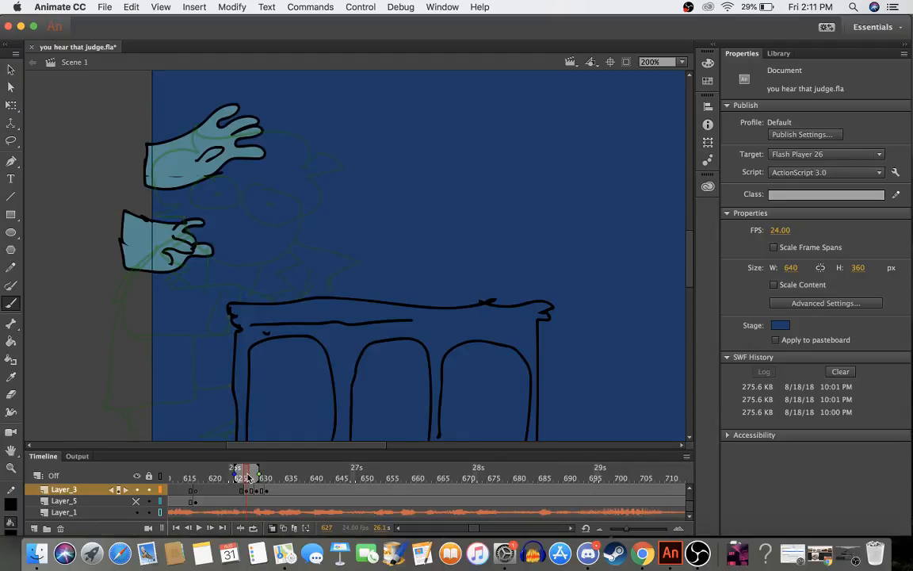
click(272, 529)
click(199, 528)
click(199, 528)
mouse_move(277, 492)
mouse_down()
mouse_move(239, 490)
mouse_move(265, 490)
mouse_move(242, 490)
mouse_move(256, 489)
mouse_up()
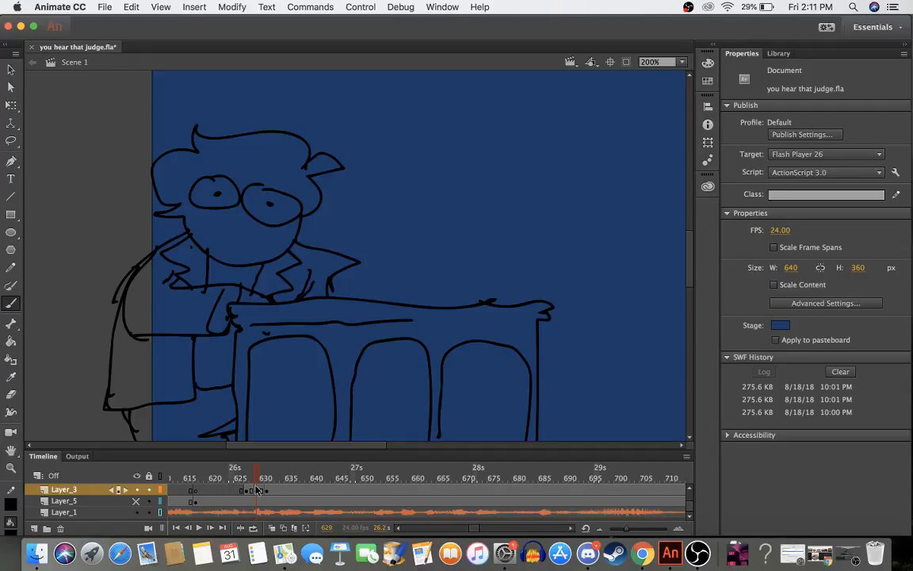
mouse_move(256, 489)
mouse_down()
mouse_move(269, 490)
mouse_move(208, 489)
mouse_move(396, 488)
mouse_up()
drag(454, 490, 522, 488)
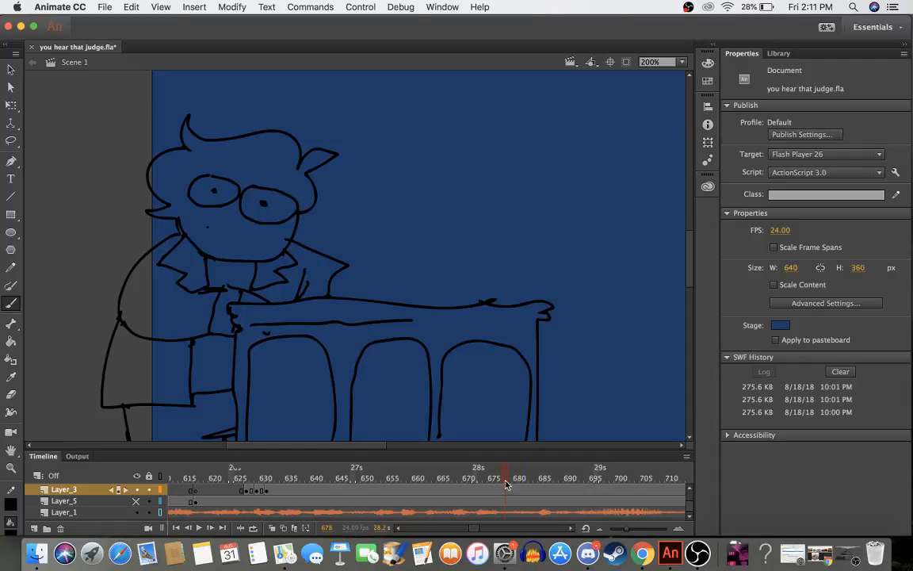
- Insert a blank keyframe at frame 677 of Layer_3 and turn onion skinning back on
mouse_move(504, 481)
mouse_down()
mouse_move(480, 487)
mouse_move(503, 489)
mouse_up()
right_click(504, 489)
click(541, 304)
mouse_move(502, 481)
mouse_down()
mouse_move(492, 485)
mouse_move(500, 482)
mouse_up()
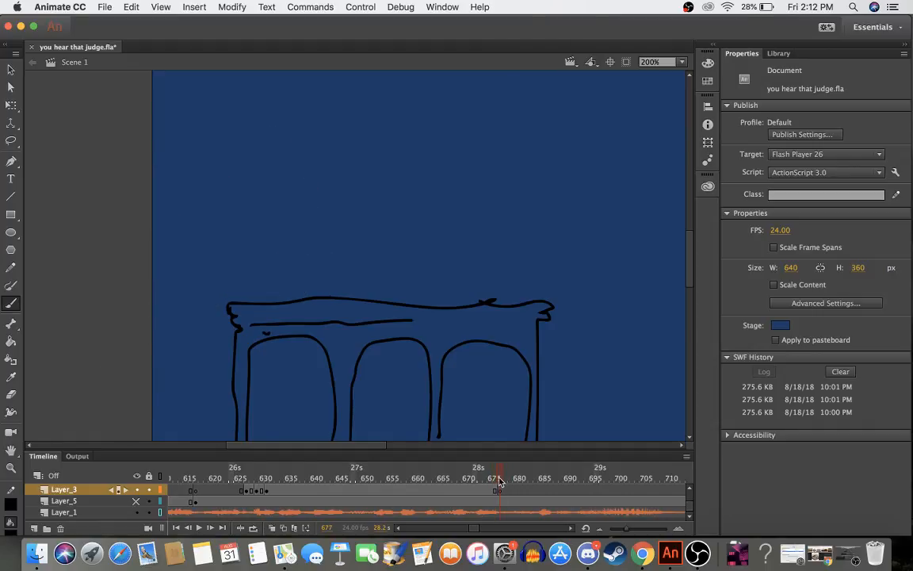
click(271, 529)
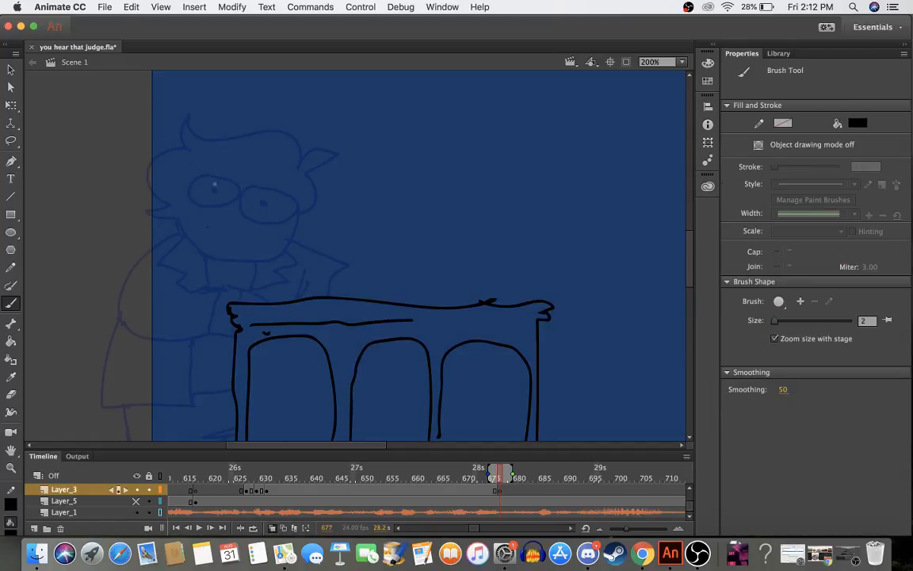
- Draw the spiky-haired head on frame 677 with narrower eyes, larger filled pupils and angry slanted brows
mouse_move(214, 191)
mouse_down()
mouse_move(191, 182)
mouse_move(190, 197)
mouse_move(236, 200)
mouse_move(236, 186)
mouse_move(211, 178)
mouse_move(252, 219)
mouse_move(280, 226)
mouse_move(297, 216)
mouse_move(269, 207)
mouse_up()
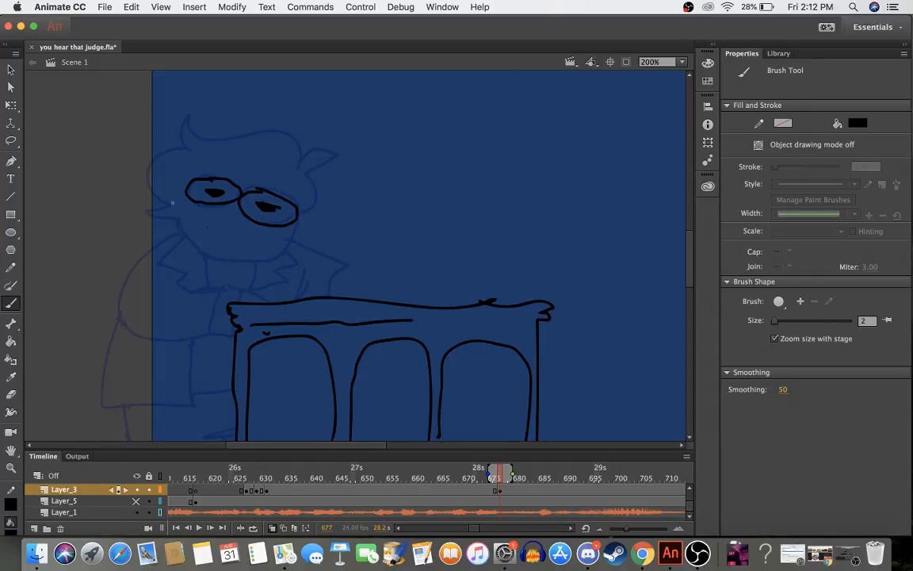
mouse_move(189, 119)
mouse_down()
mouse_move(279, 127)
mouse_move(293, 135)
mouse_move(298, 163)
mouse_move(317, 147)
mouse_move(332, 149)
mouse_move(336, 156)
mouse_move(307, 170)
mouse_move(322, 190)
mouse_up()
key(super+z)
mouse_move(187, 149)
mouse_down()
mouse_move(202, 124)
mouse_move(215, 141)
mouse_move(287, 135)
mouse_move(302, 142)
mouse_move(305, 168)
mouse_move(322, 152)
mouse_move(343, 166)
mouse_move(312, 176)
mouse_move(320, 198)
mouse_move(295, 221)
mouse_up()
mouse_move(185, 150)
mouse_down()
mouse_move(162, 160)
mouse_move(155, 185)
mouse_move(181, 206)
mouse_move(149, 212)
mouse_move(177, 219)
mouse_move(205, 252)
mouse_move(279, 255)
mouse_move(298, 224)
mouse_up()
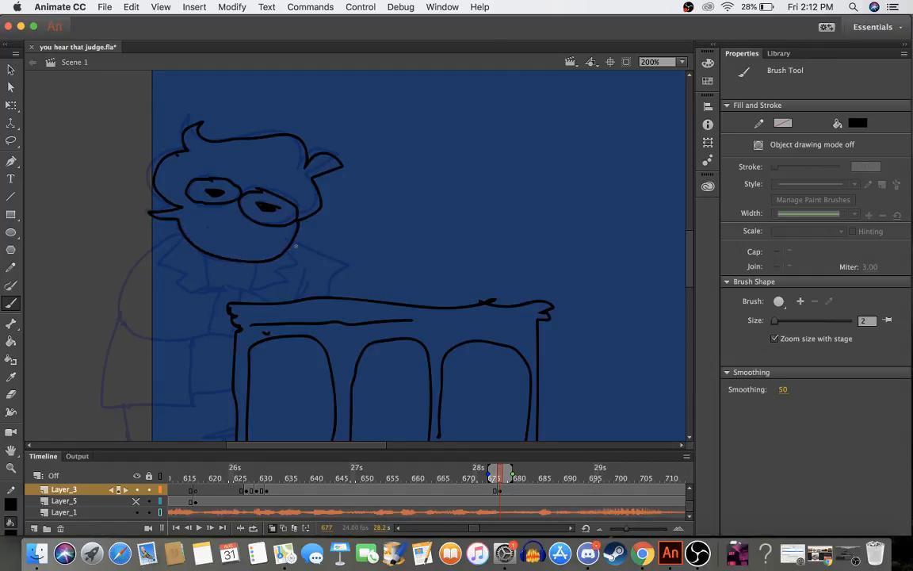
drag(224, 171, 238, 183)
drag(249, 191, 280, 184)
- Draw the shoulder nearest the bench, the collar and the resting sleeve on frame 677, undoing strokes that miss
mouse_move(295, 241)
mouse_down()
mouse_move(355, 270)
mouse_move(334, 290)
mouse_up()
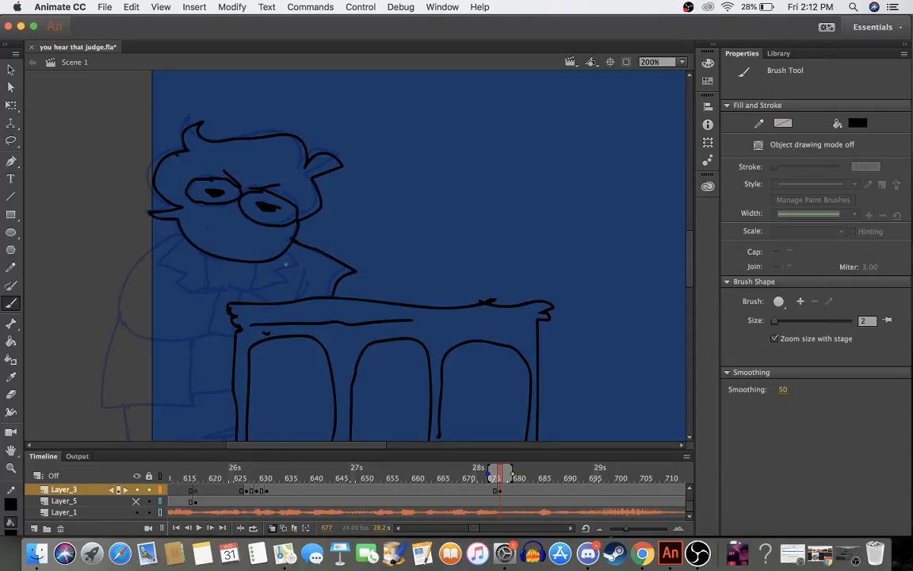
key(super+z)
drag(290, 239, 343, 263)
key(super+z)
drag(345, 268, 290, 239)
mouse_move(190, 239)
mouse_down()
mouse_move(186, 283)
mouse_move(212, 285)
mouse_move(212, 252)
mouse_move(250, 267)
mouse_move(262, 261)
mouse_move(250, 292)
mouse_move(287, 287)
mouse_move(282, 255)
mouse_up()
drag(325, 289, 301, 298)
mouse_move(301, 299)
mouse_down()
mouse_move(329, 298)
mouse_move(293, 296)
mouse_up()
key(super+z)
- Draw the outer collar, bent arm with its cuff and the coat down to its hem on frame 677
mouse_move(182, 232)
mouse_down()
mouse_move(127, 266)
mouse_move(117, 305)
mouse_move(132, 325)
mouse_move(220, 335)
mouse_move(215, 289)
mouse_move(204, 287)
mouse_up()
mouse_move(213, 290)
mouse_down()
mouse_move(199, 337)
mouse_move(239, 296)
mouse_move(254, 314)
mouse_move(236, 324)
mouse_up()
key(super+z)
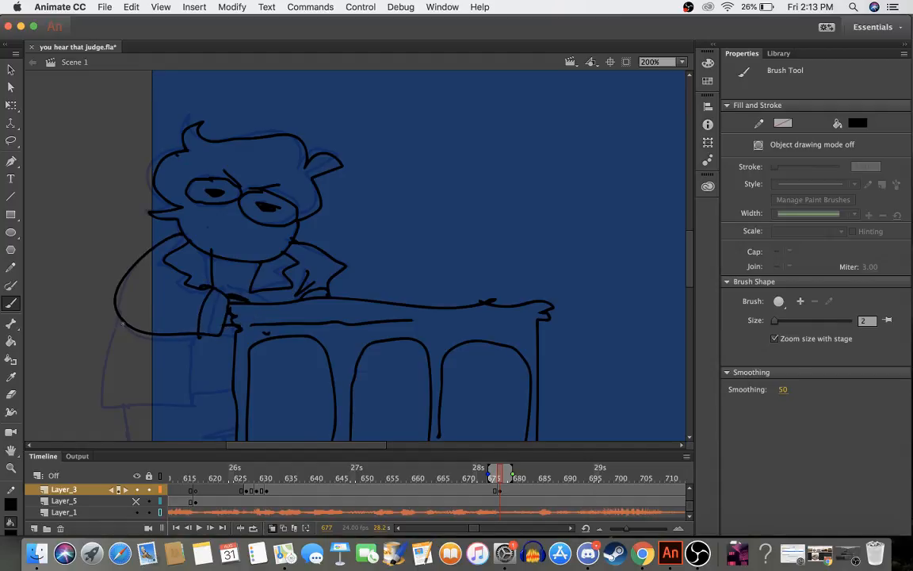
mouse_move(119, 317)
mouse_down()
mouse_move(98, 389)
mouse_move(183, 405)
mouse_move(193, 398)
mouse_move(193, 336)
mouse_move(196, 392)
mouse_move(245, 393)
mouse_move(285, 376)
mouse_move(304, 301)
mouse_up()
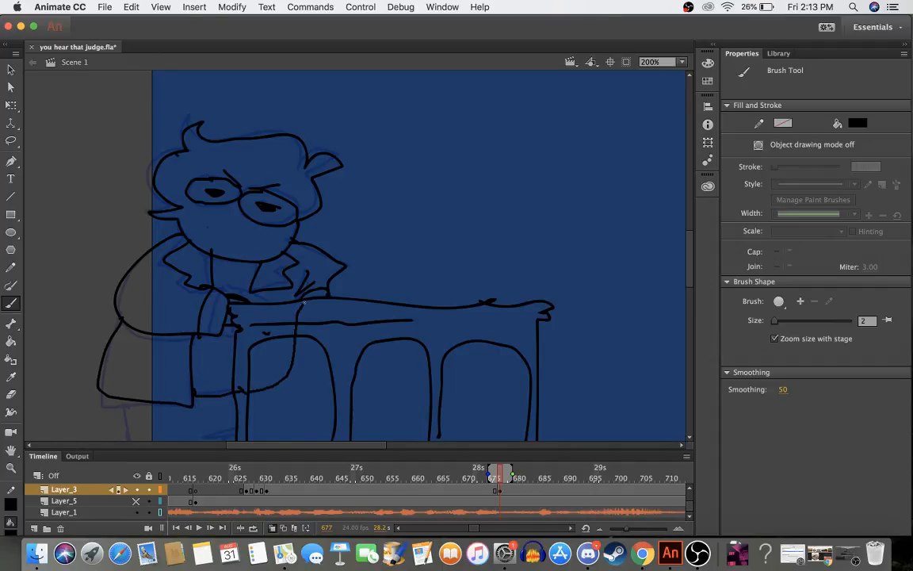
- Draw the trousers extending below the stage edge on frame 677, undoing the stroke that runs up across the bench
mouse_move(244, 413)
mouse_down()
mouse_move(209, 430)
mouse_move(242, 428)
mouse_up()
drag(125, 399, 125, 440)
click(223, 445)
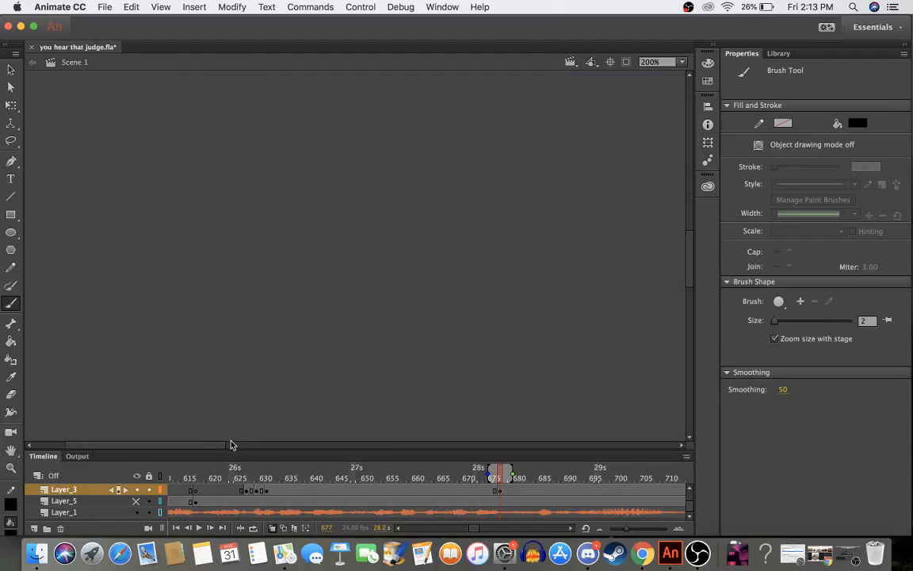
click(227, 445)
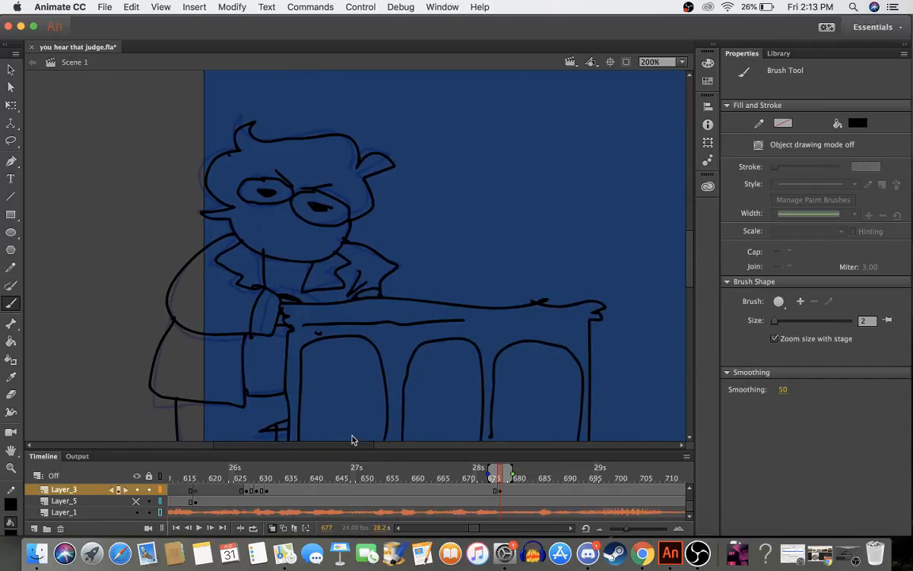
scroll(533, 319, down, 5)
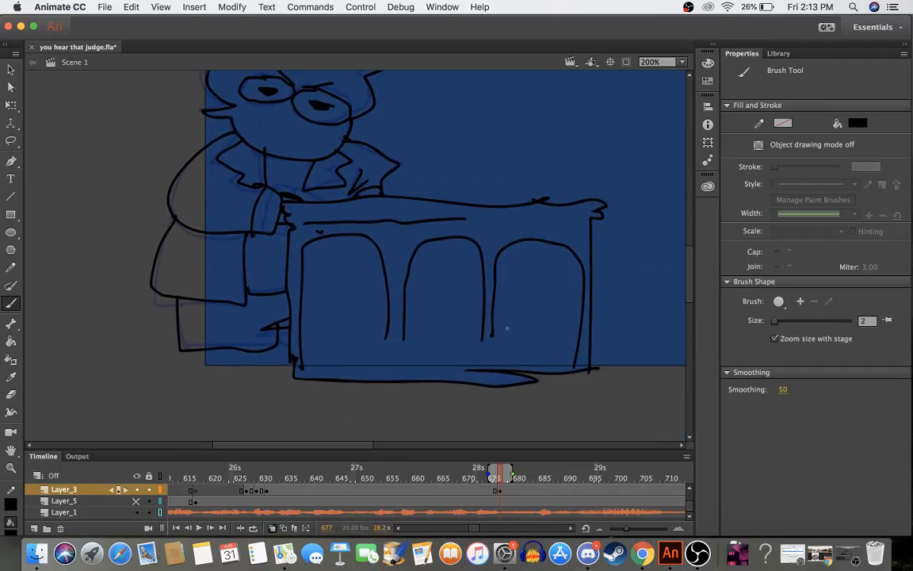
mouse_move(176, 295)
mouse_down()
mouse_move(186, 363)
mouse_move(246, 383)
mouse_move(276, 381)
mouse_up()
mouse_move(280, 328)
mouse_down()
mouse_move(281, 384)
mouse_move(363, 290)
mouse_move(377, 203)
mouse_up()
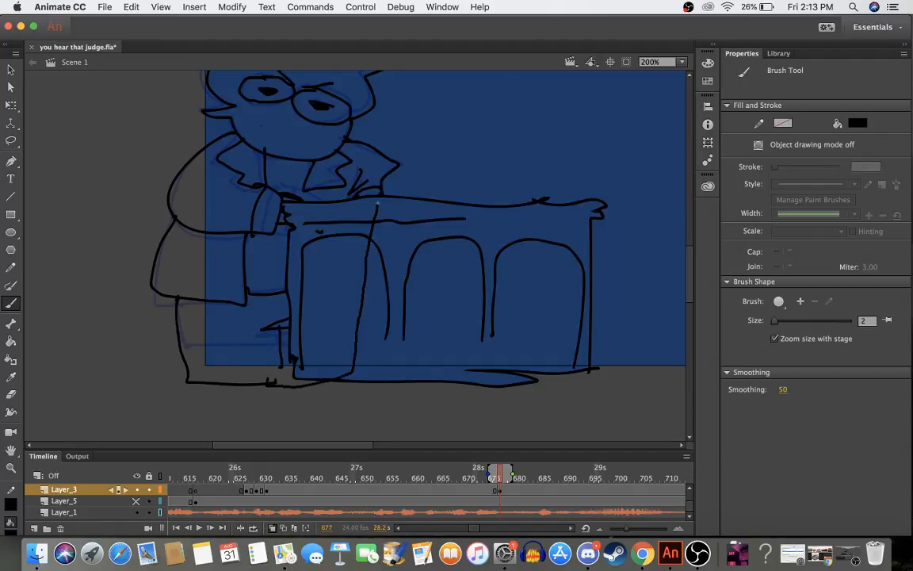
key(ctrl+z)
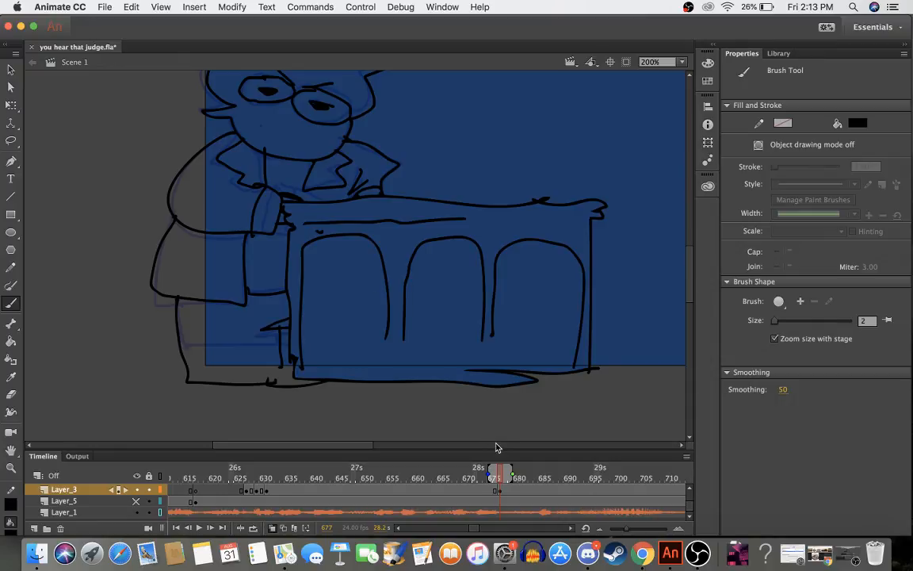
- Shift the angry pose's keyframe on Layer_3 two frames later, to frame 679
drag(458, 481, 497, 488)
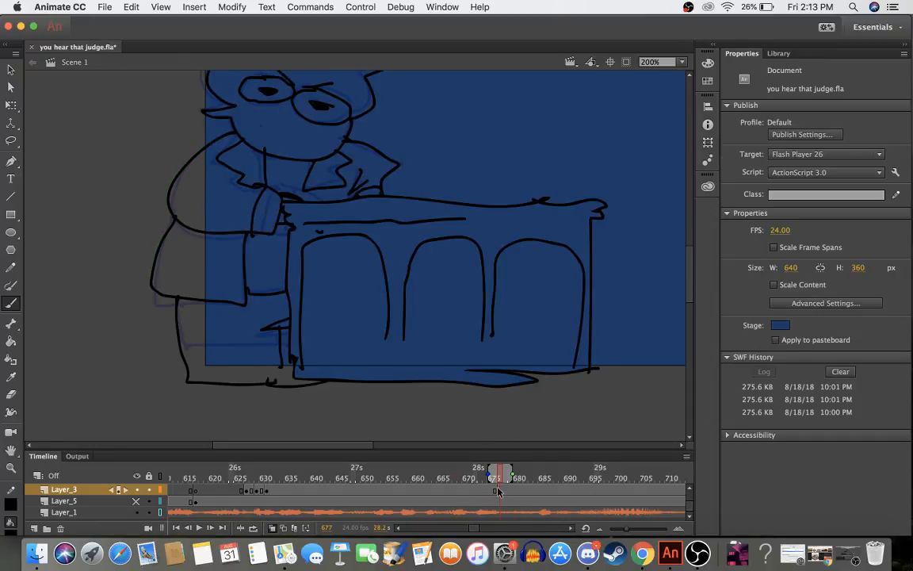
click(500, 492)
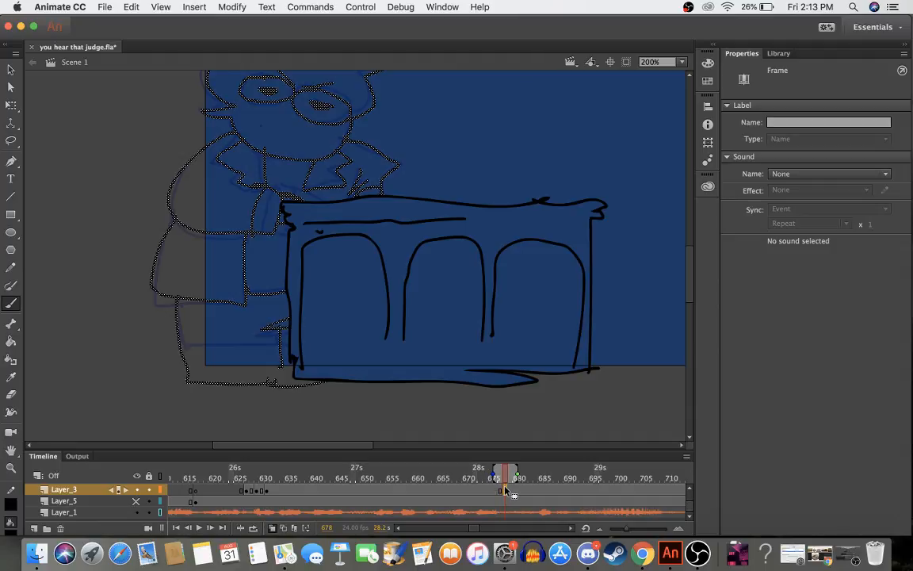
drag(544, 479, 526, 479)
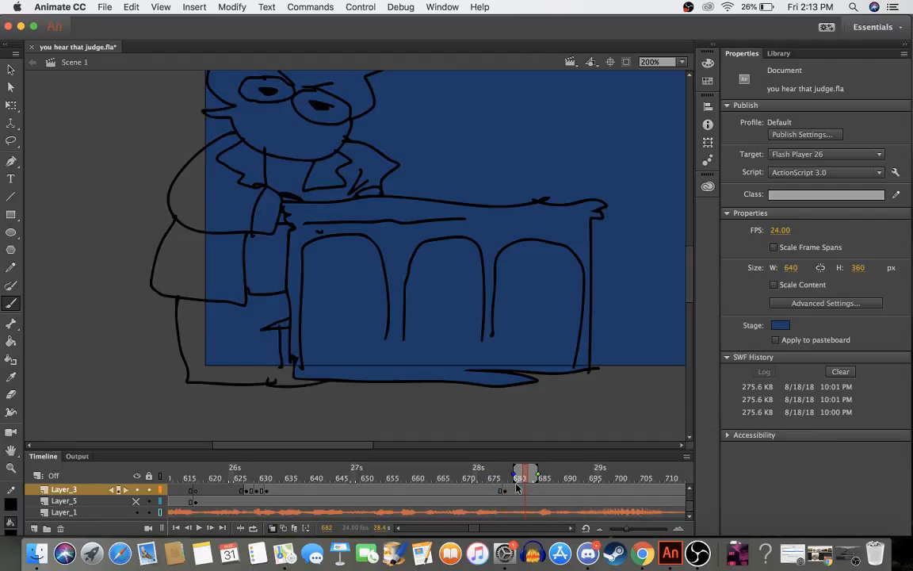
click(515, 490)
click(506, 492)
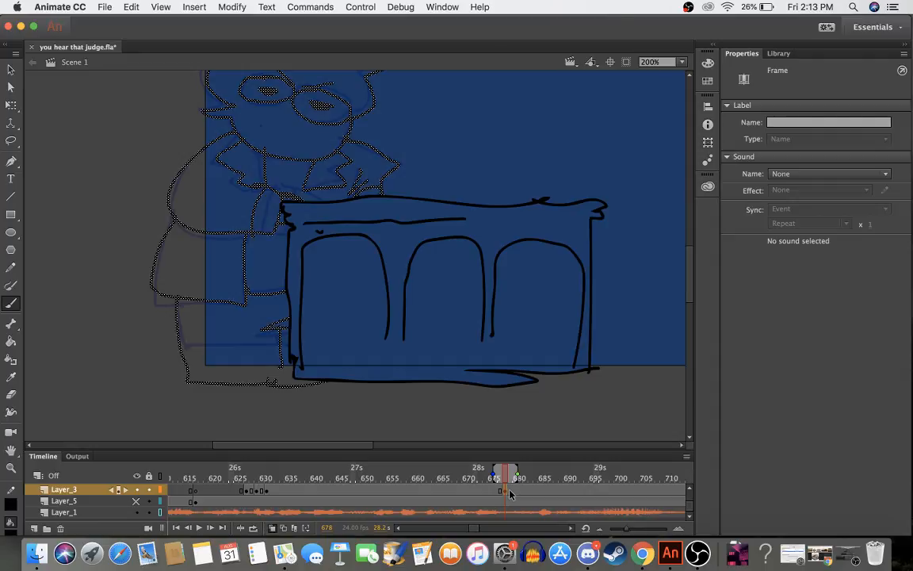
click(536, 474)
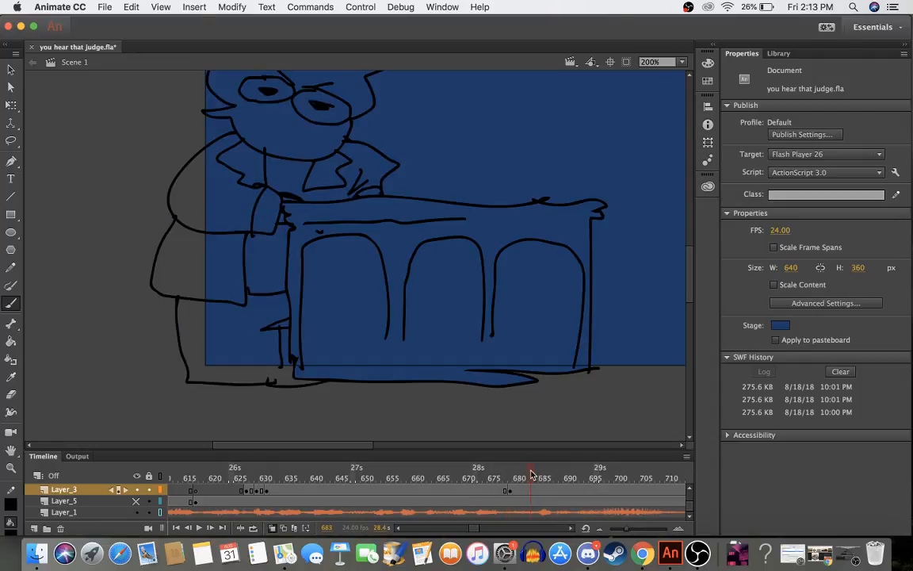
- Insert a blank keyframe at frame 681 of Layer_3 and return to that frame
click(523, 490)
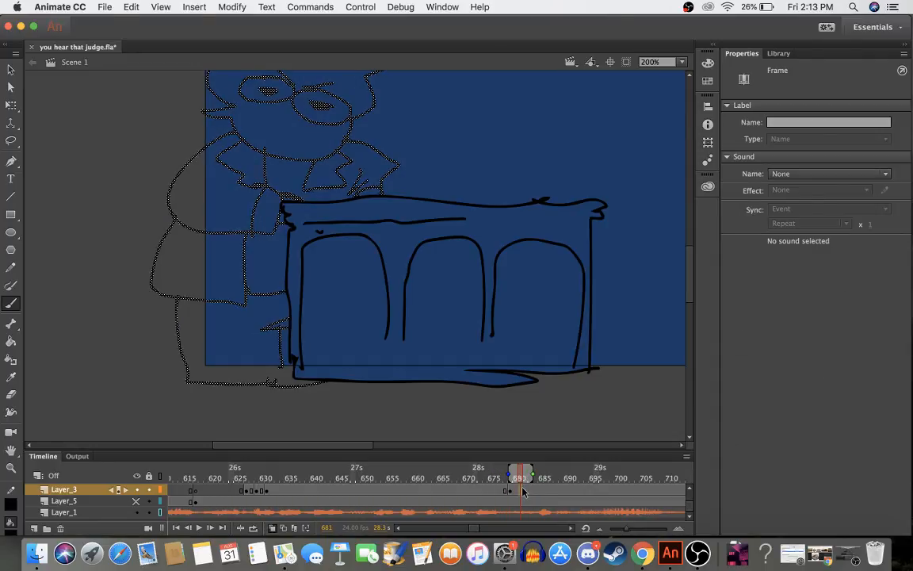
click(523, 491)
right_click(523, 492)
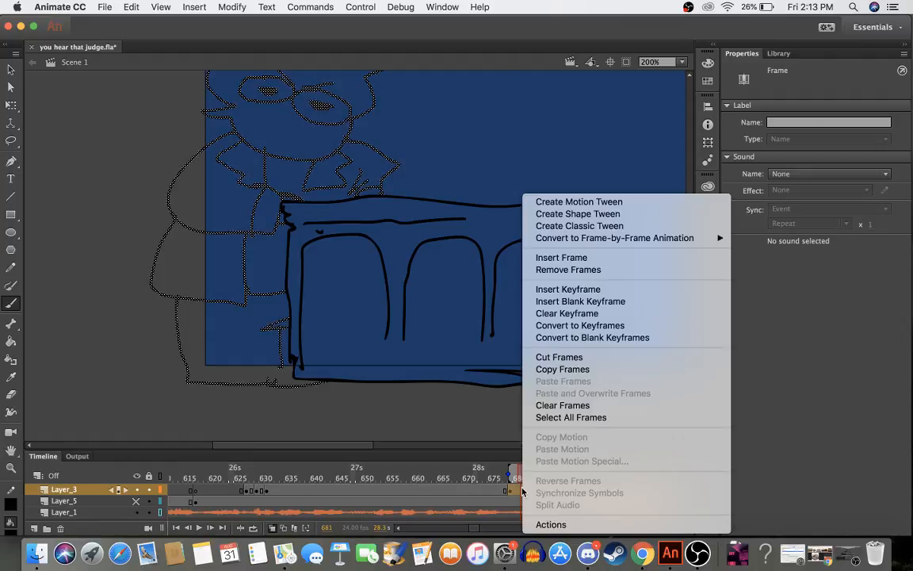
click(592, 304)
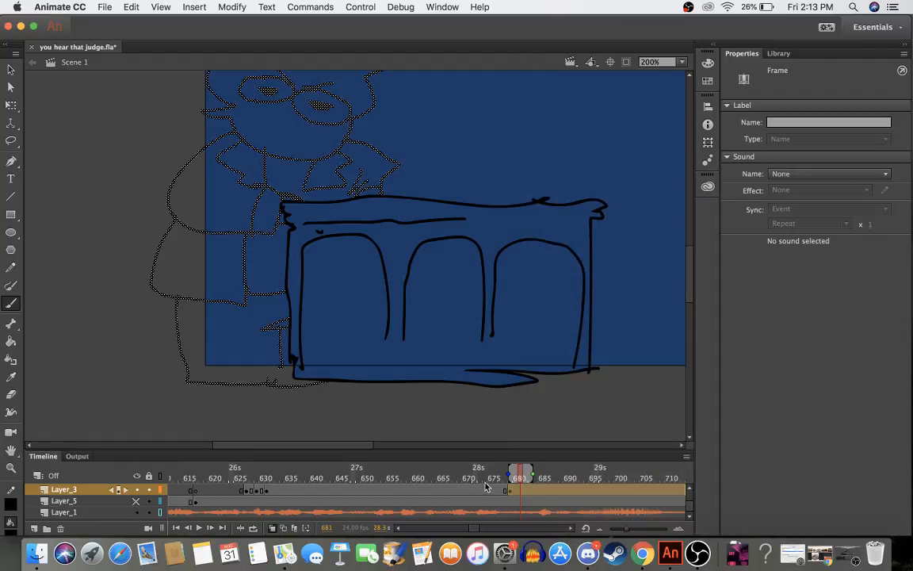
click(565, 473)
mouse_move(517, 474)
mouse_down()
mouse_move(590, 484)
mouse_move(522, 480)
mouse_up()
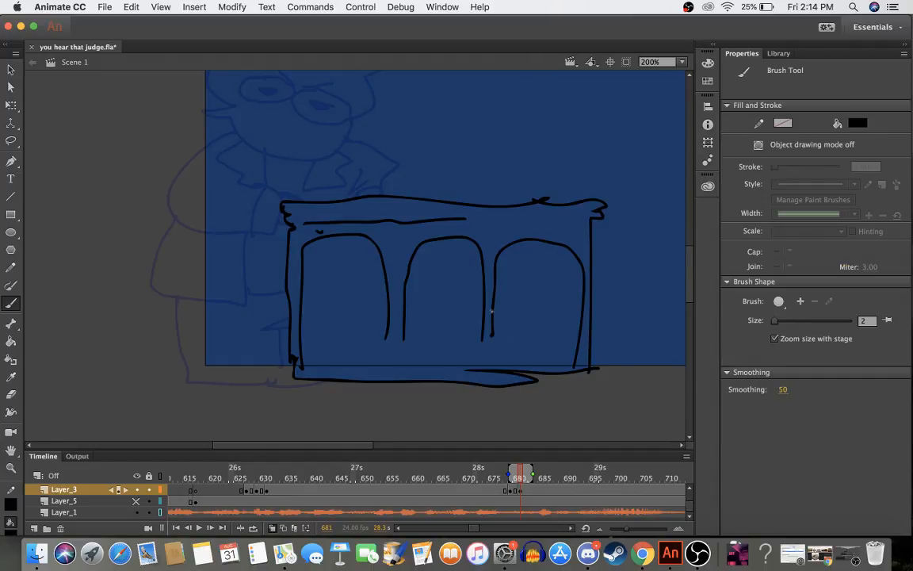
scroll(395, 184, up, 5)
scroll(393, 188, left, 3)
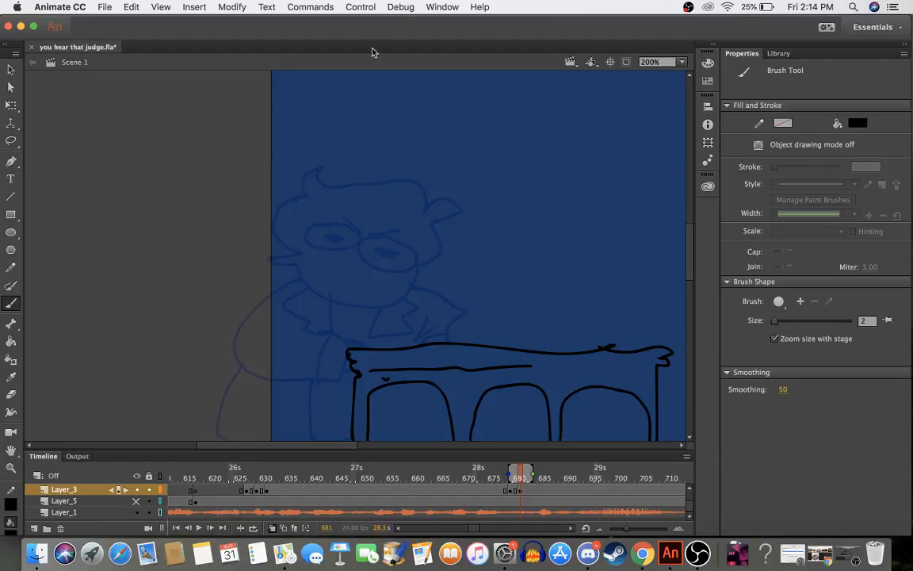
click(195, 6)
mouse_move(261, 85)
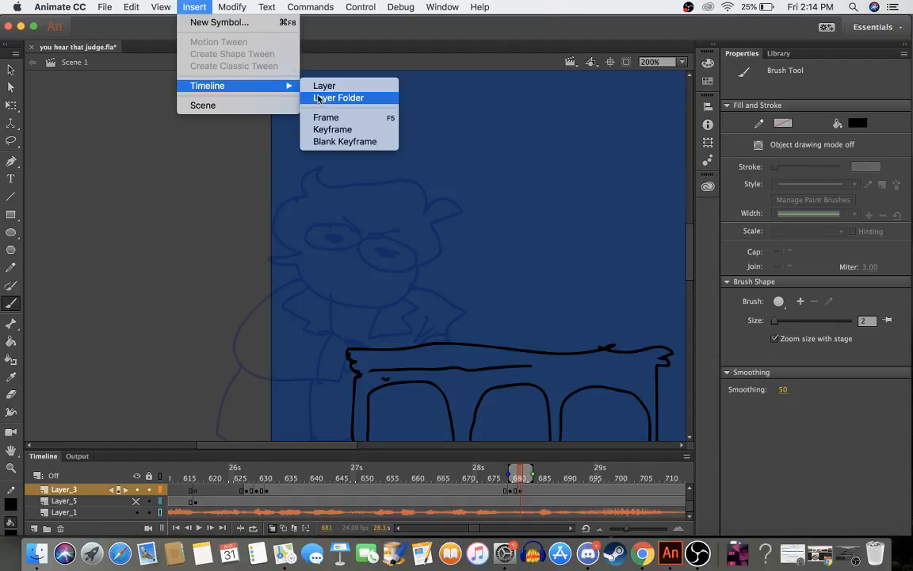
click(171, 203)
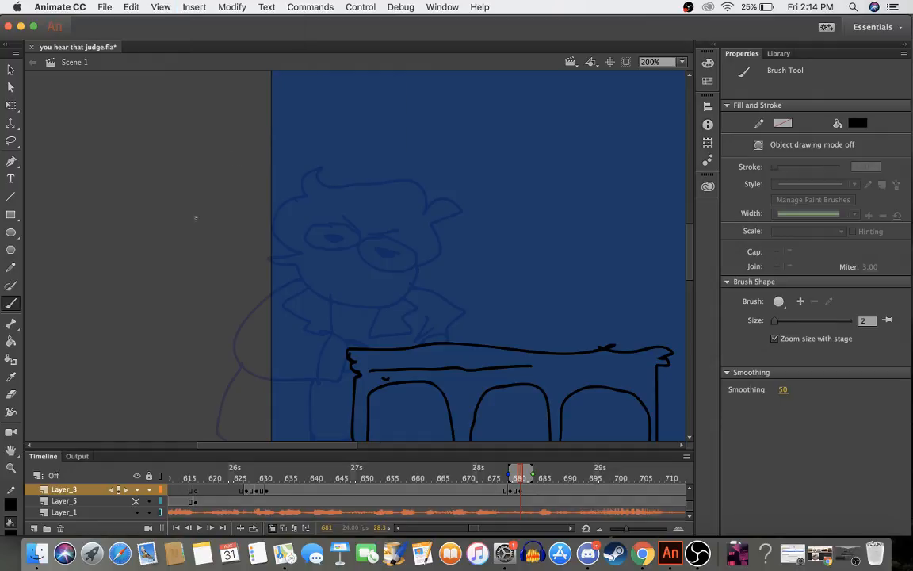
drag(207, 79, 480, 140)
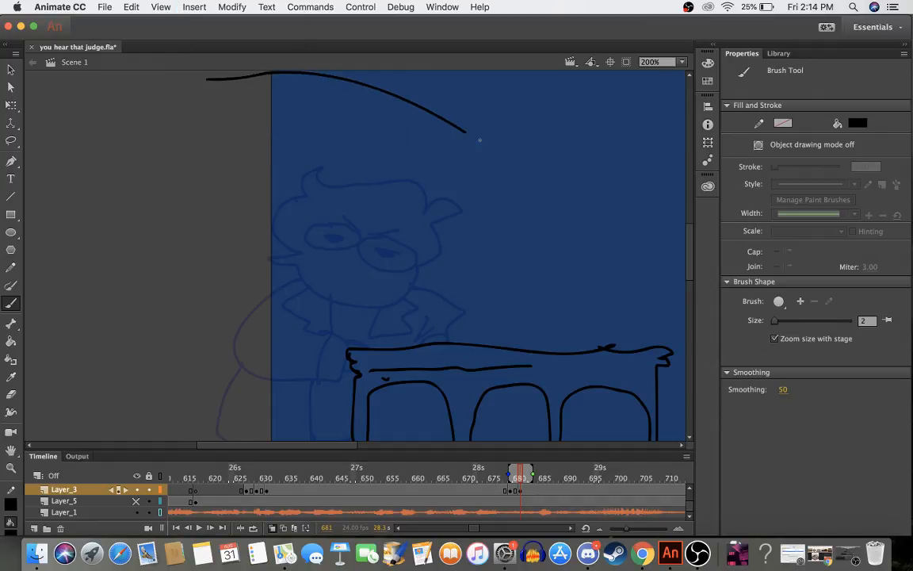
key(super+z)
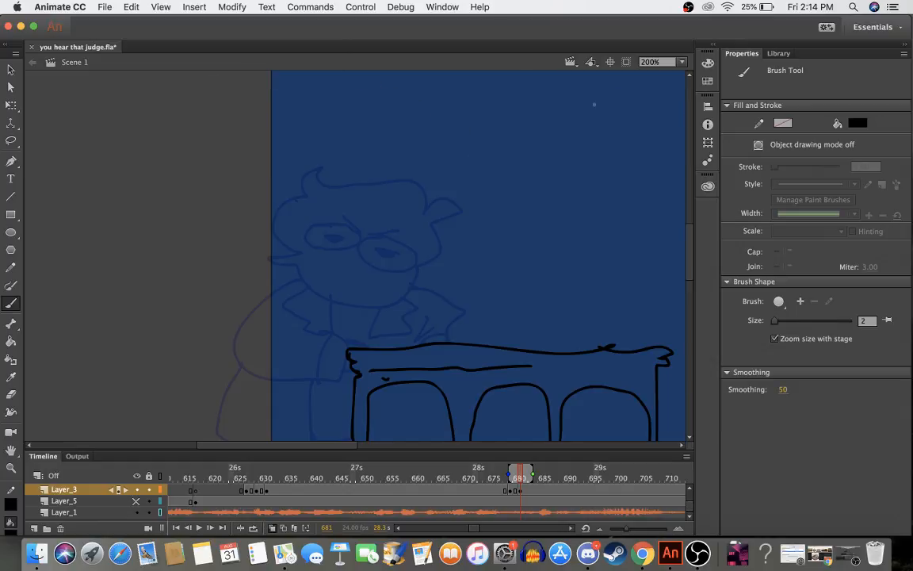
- Draw the half-closed eyes, the resting arm and the head outline with its hair tufts on frame 681, tracing the onion-skinned pose
click(680, 62)
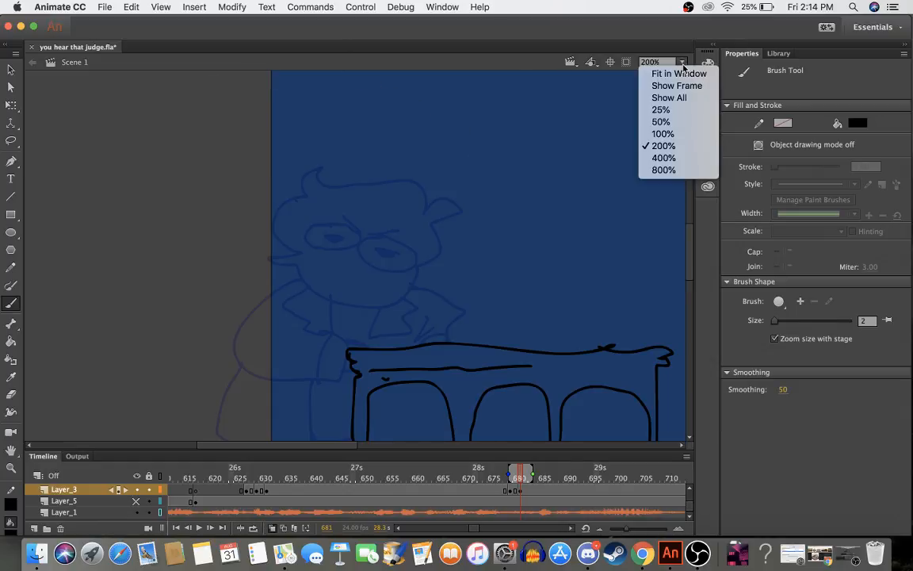
click(661, 122)
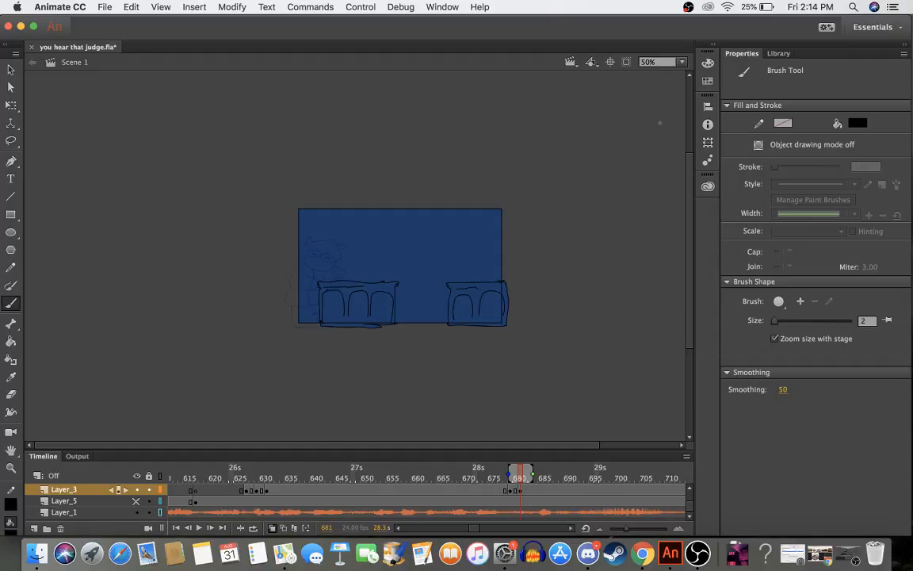
click(680, 62)
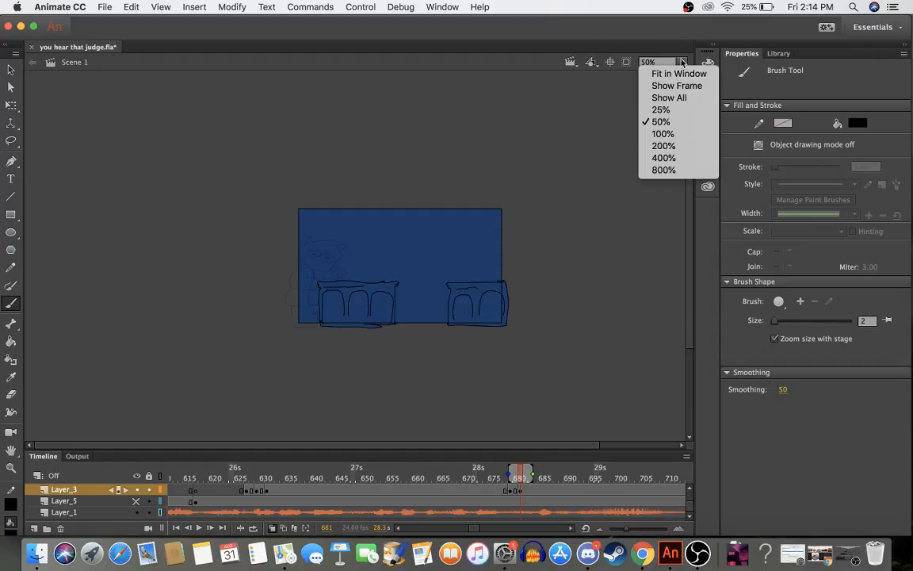
click(665, 146)
scroll(341, 211, left, 5)
scroll(342, 211, down, 1)
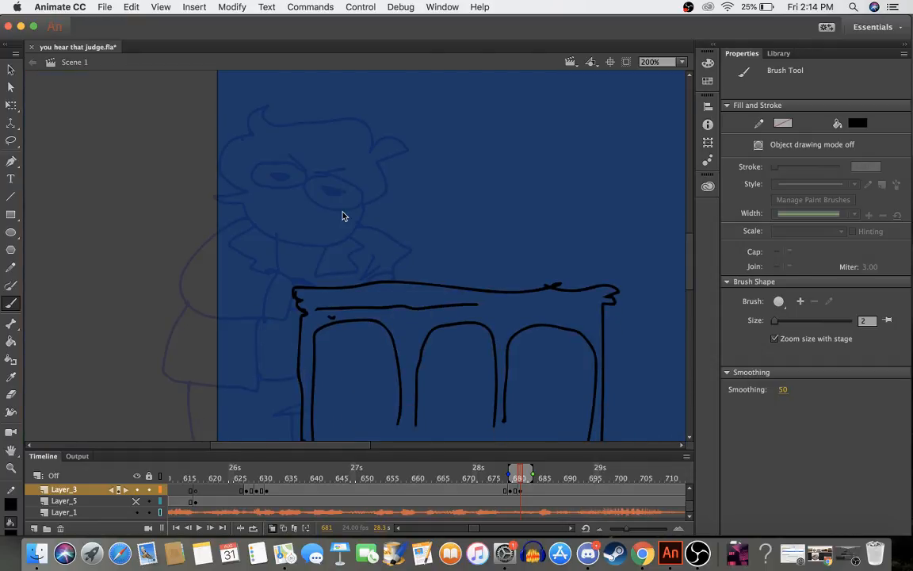
mouse_move(294, 172)
mouse_down()
mouse_move(264, 168)
mouse_move(281, 182)
mouse_move(293, 171)
mouse_move(264, 165)
mouse_move(259, 179)
mouse_move(287, 186)
mouse_move(284, 168)
mouse_move(332, 180)
mouse_move(303, 180)
mouse_move(331, 205)
mouse_move(357, 194)
mouse_move(310, 184)
mouse_move(341, 190)
mouse_up()
mouse_move(394, 270)
mouse_down()
mouse_move(367, 280)
mouse_move(392, 281)
mouse_move(411, 252)
mouse_move(358, 220)
mouse_up()
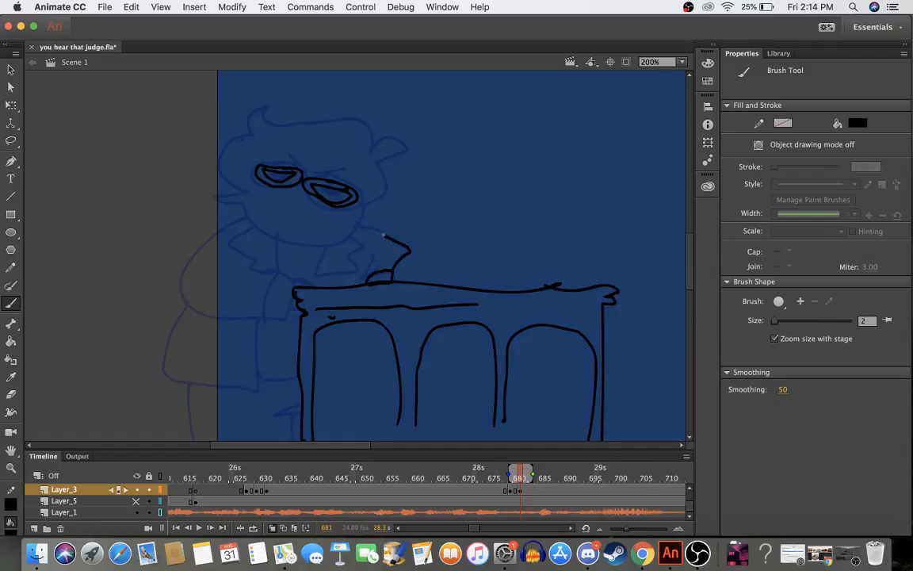
mouse_move(234, 195)
mouse_down()
mouse_move(256, 228)
mouse_move(278, 240)
mouse_move(336, 239)
mouse_move(383, 193)
mouse_move(388, 173)
mouse_move(375, 160)
mouse_move(410, 153)
mouse_move(385, 143)
mouse_move(371, 154)
mouse_move(367, 127)
mouse_move(289, 124)
mouse_move(268, 115)
mouse_move(269, 106)
mouse_move(224, 154)
mouse_move(230, 181)
mouse_move(252, 190)
mouse_up()
- Fill the insides of both eyes with black on frame 681
key(a)
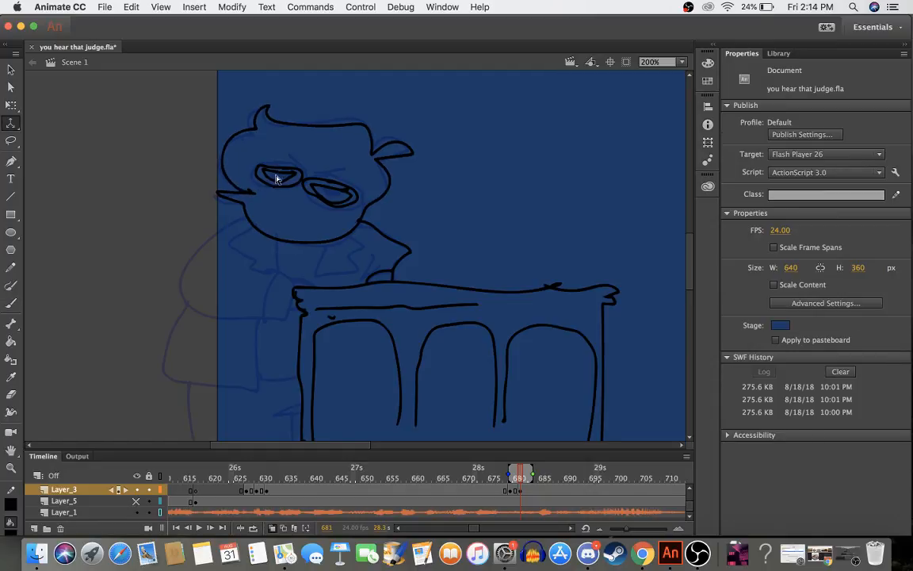
key(k)
click(282, 177)
click(334, 200)
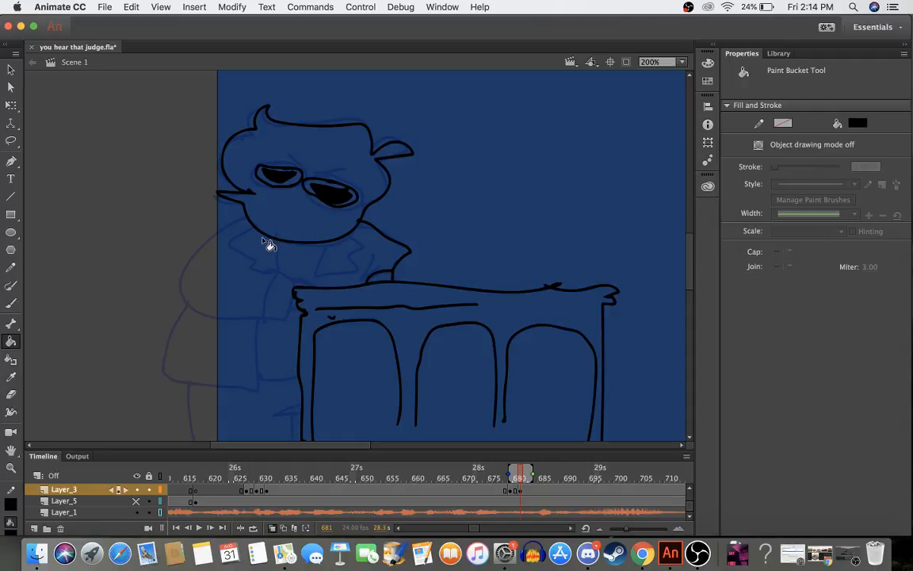
- Draw the collar lapels, shirt edges and bent near arm of the character on frame 681
key(b)
mouse_move(337, 240)
mouse_down()
mouse_move(316, 284)
mouse_move(350, 275)
mouse_move(358, 245)
mouse_move(344, 236)
mouse_move(386, 262)
mouse_up()
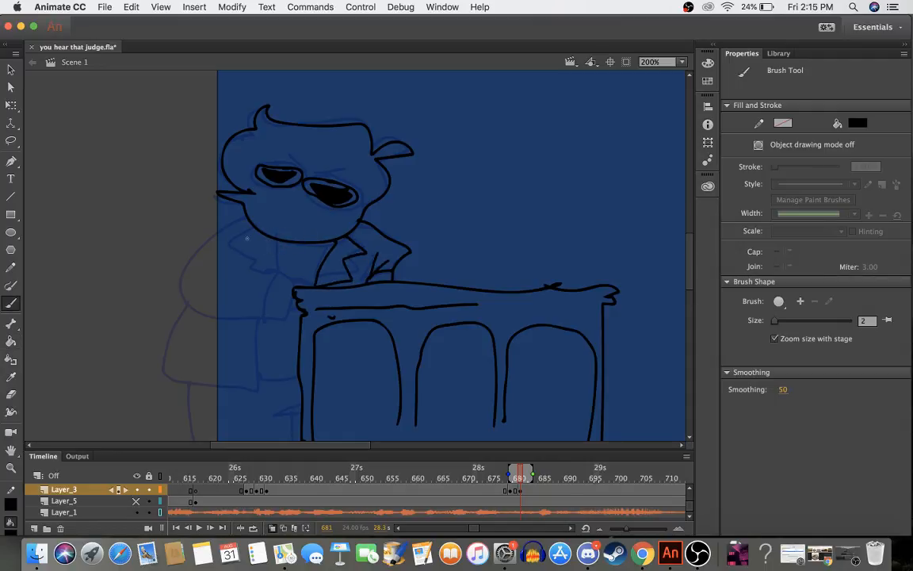
drag(279, 242, 275, 270)
mouse_move(228, 232)
mouse_down()
mouse_move(249, 266)
mouse_move(288, 285)
mouse_move(275, 321)
mouse_up()
- Draw the cuff and the sides of the coat behind the bench on frame 681, undoing the strokes that go wrong
mouse_move(274, 278)
mouse_down()
mouse_move(259, 321)
mouse_move(300, 332)
mouse_move(315, 325)
mouse_up()
key(super+z)
mouse_move(274, 294)
mouse_down()
mouse_move(287, 279)
mouse_move(272, 271)
mouse_up()
key(super+z)
mouse_move(183, 264)
mouse_down()
mouse_move(212, 267)
mouse_move(195, 246)
mouse_move(176, 273)
mouse_move(189, 308)
mouse_move(246, 320)
mouse_move(187, 323)
mouse_move(169, 378)
mouse_up()
mouse_move(253, 327)
mouse_down()
mouse_move(254, 375)
mouse_move(267, 385)
mouse_move(311, 379)
mouse_up()
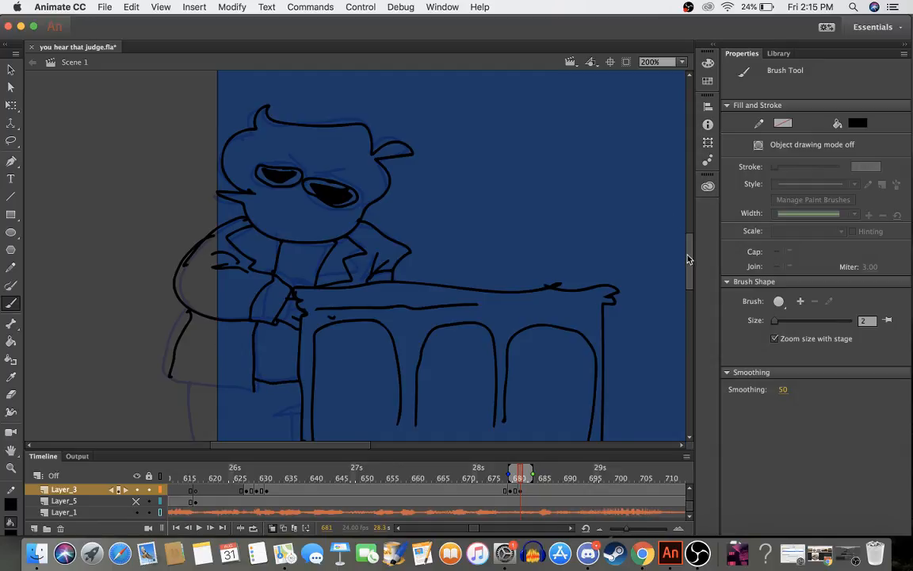
- Draw the coat hem and the trousers extending below the stage edge on frame 681
scroll(619, 239, down, 5)
drag(170, 299, 252, 311)
mouse_move(189, 309)
mouse_down()
mouse_move(206, 387)
mouse_move(270, 398)
mouse_move(343, 384)
mouse_move(381, 305)
mouse_move(393, 193)
mouse_up()
drag(302, 326, 293, 389)
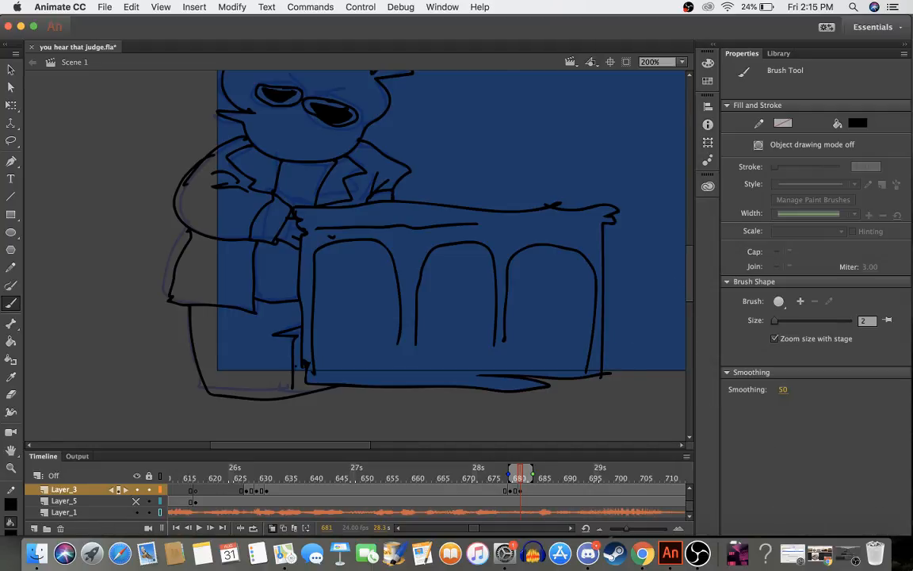
scroll(691, 266, up, 2)
scroll(692, 266, up, 6)
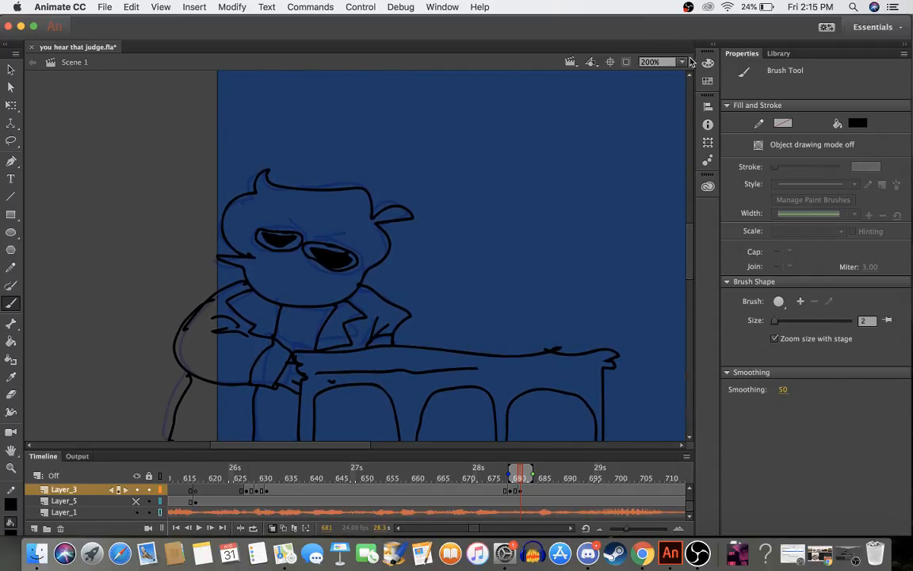
click(37, 554)
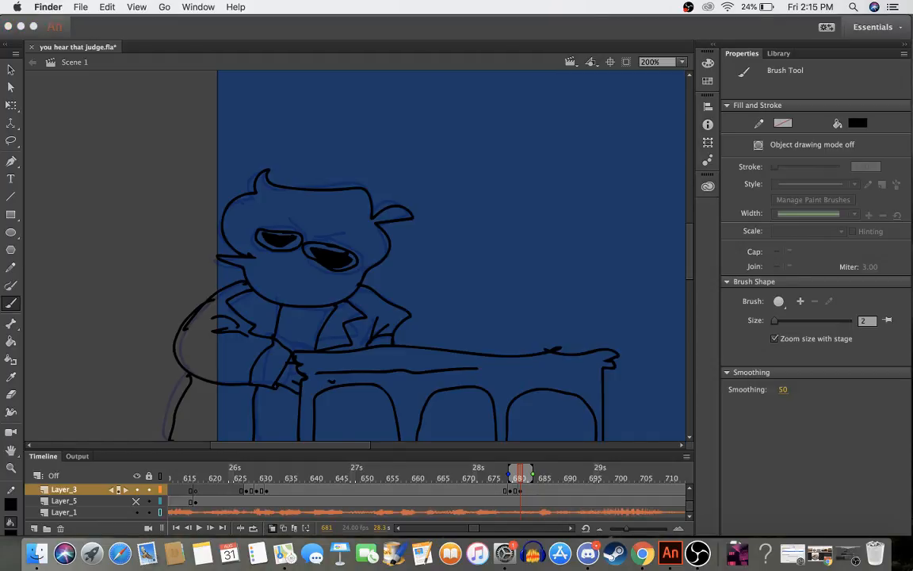
click(670, 337)
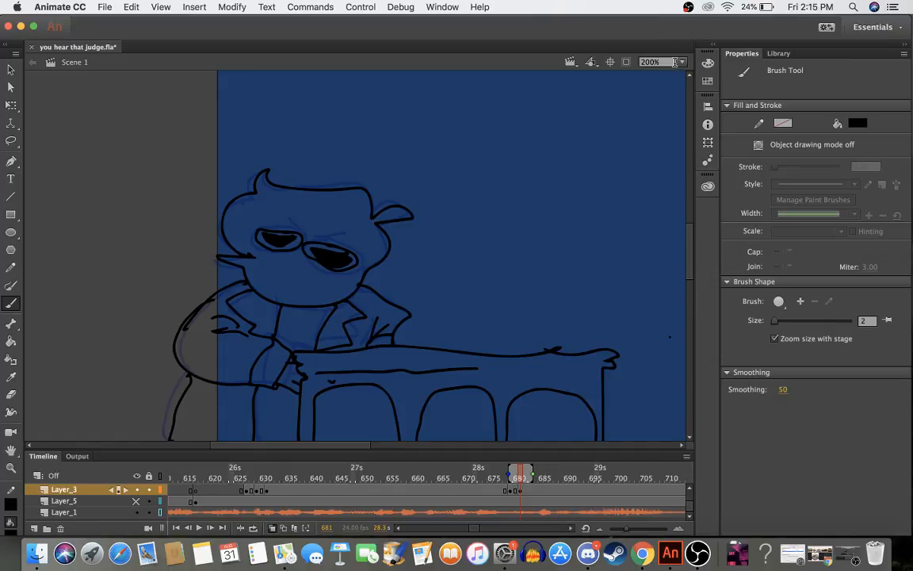
click(681, 62)
click(680, 63)
click(681, 63)
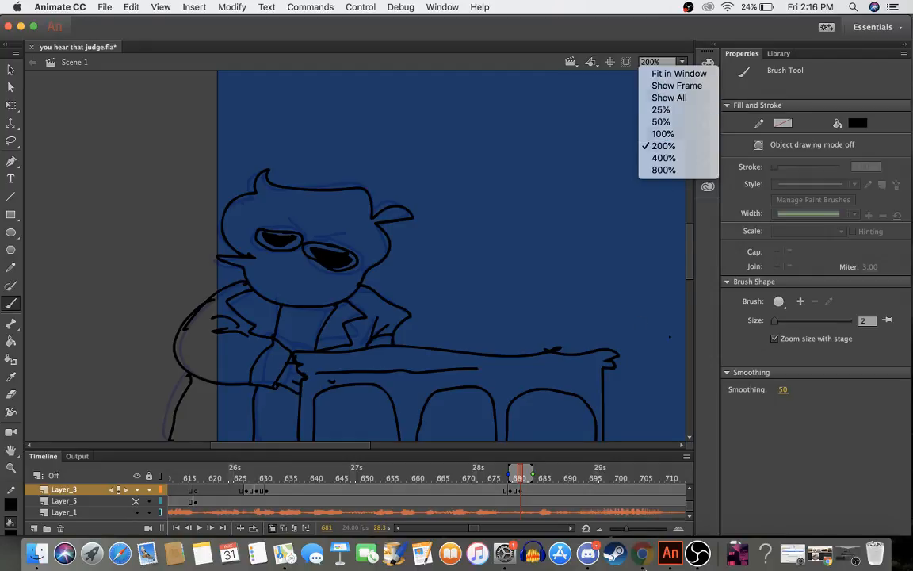
- Switch to Chrome and search Google Images for "ween chocolate and cheese"
click(655, 554)
scroll(516, 343, up, 3)
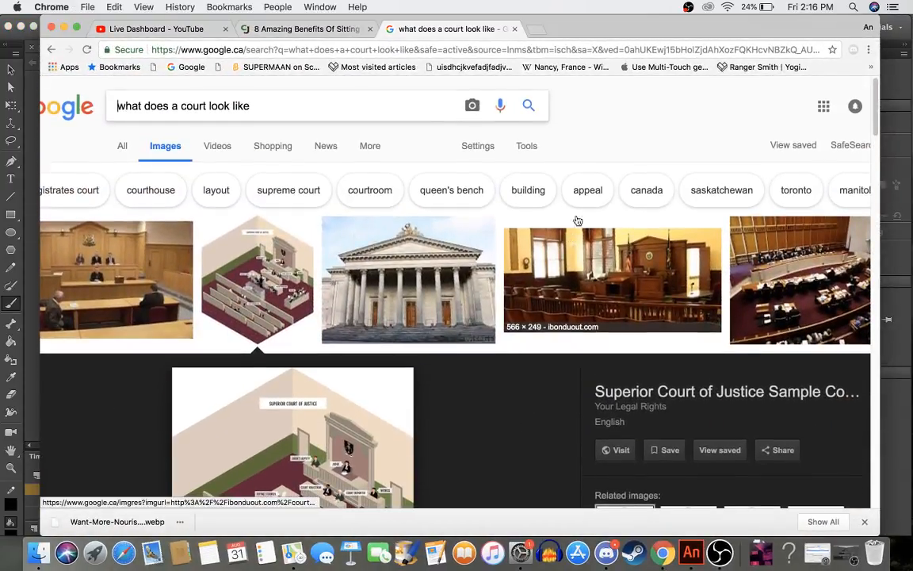
triple_click(372, 103)
text(wee)
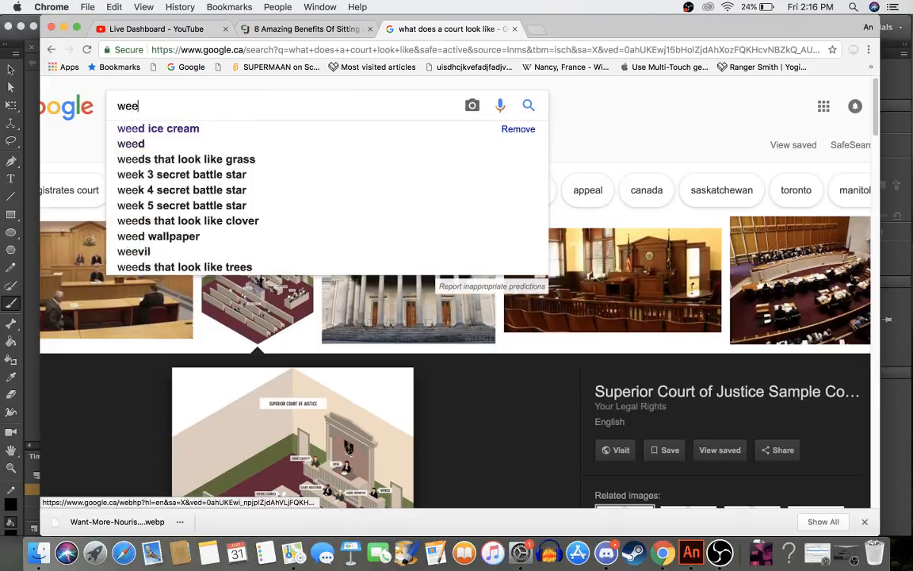
text(n chee)
key(BackSpace)
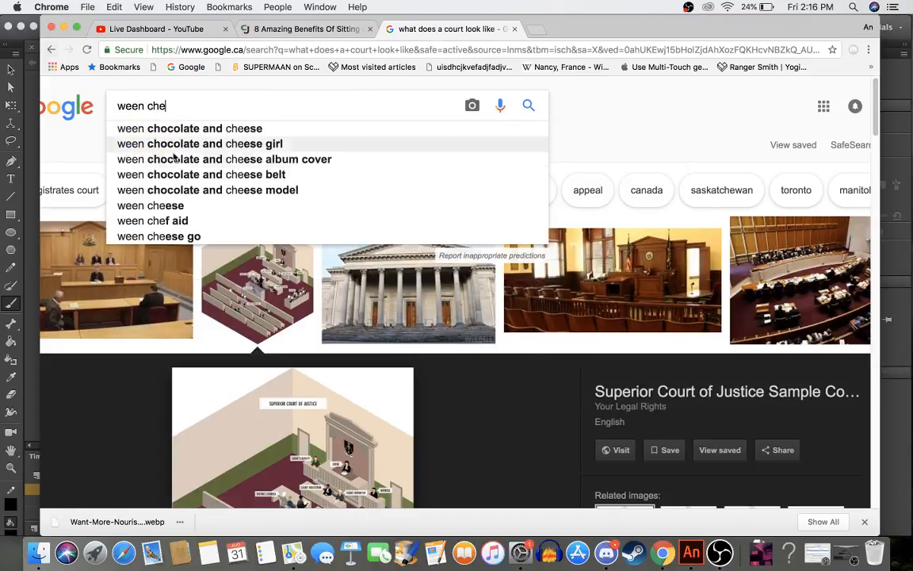
click(187, 129)
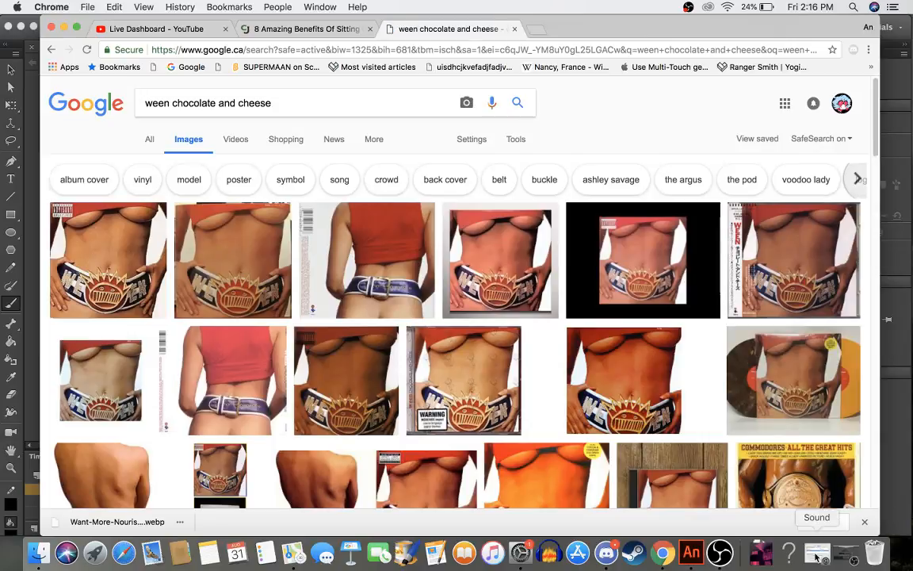
- Open the Wikipedia album cover image, examine the belt's emblem up close and return to Animate
click(121, 254)
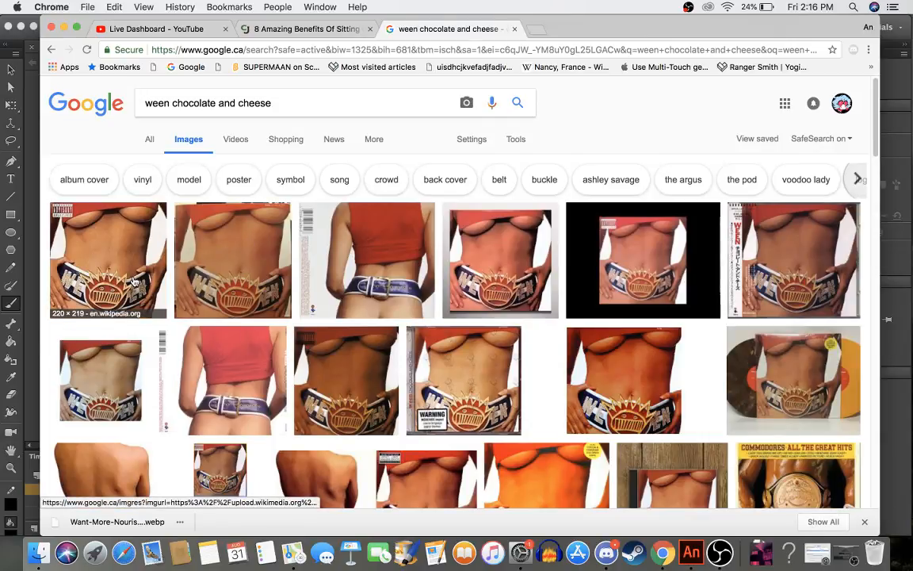
scroll(196, 335, up, 5)
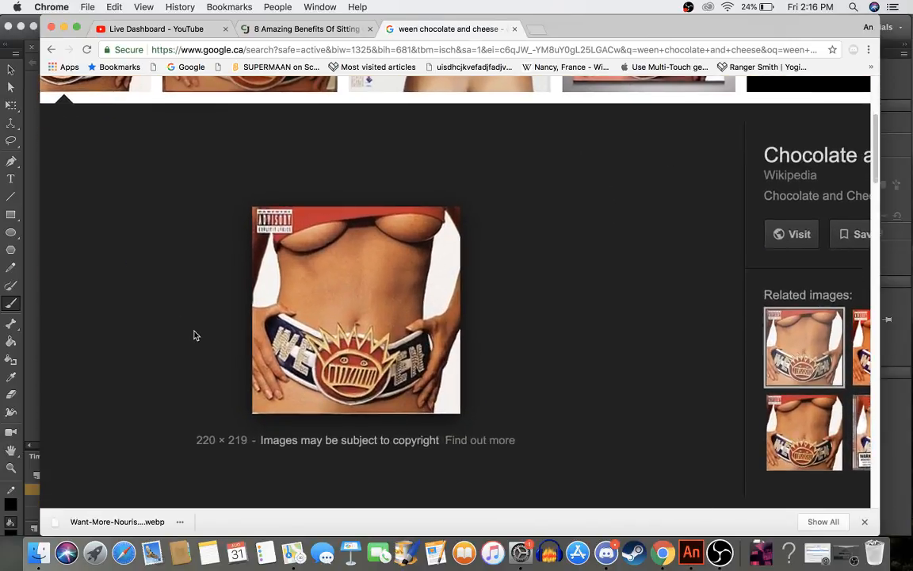
scroll(195, 334, down, 3)
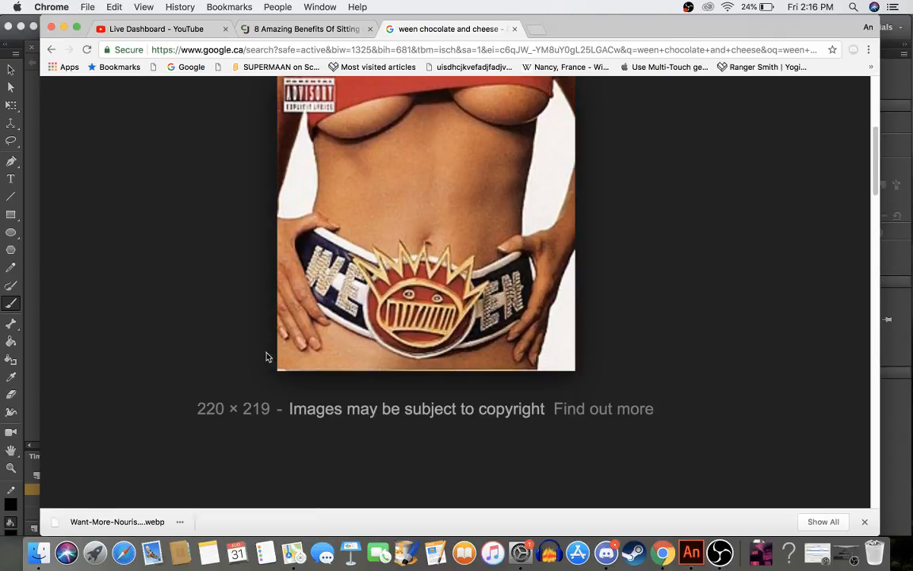
scroll(518, 365, down, 1)
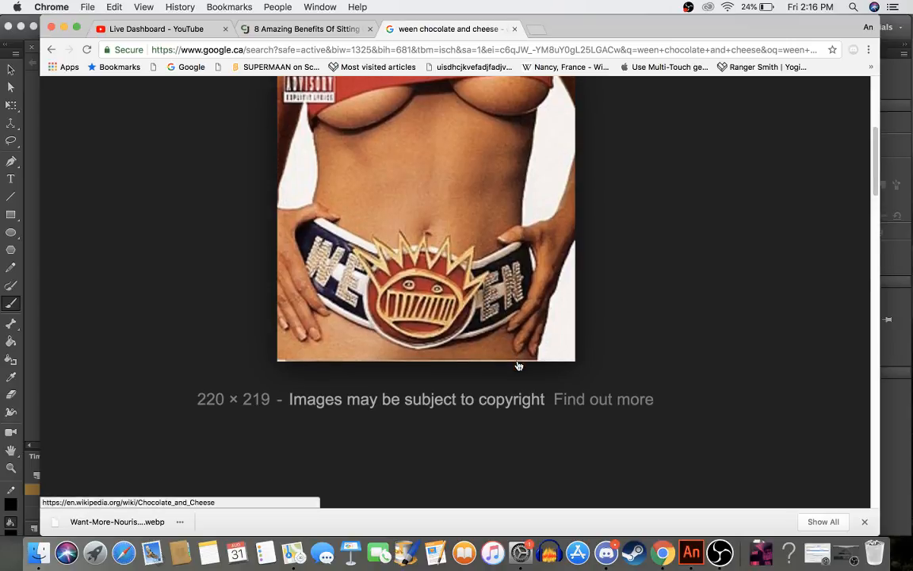
scroll(519, 366, up, 3)
scroll(519, 366, left, 1)
scroll(519, 366, up, 1)
scroll(519, 365, left, 1)
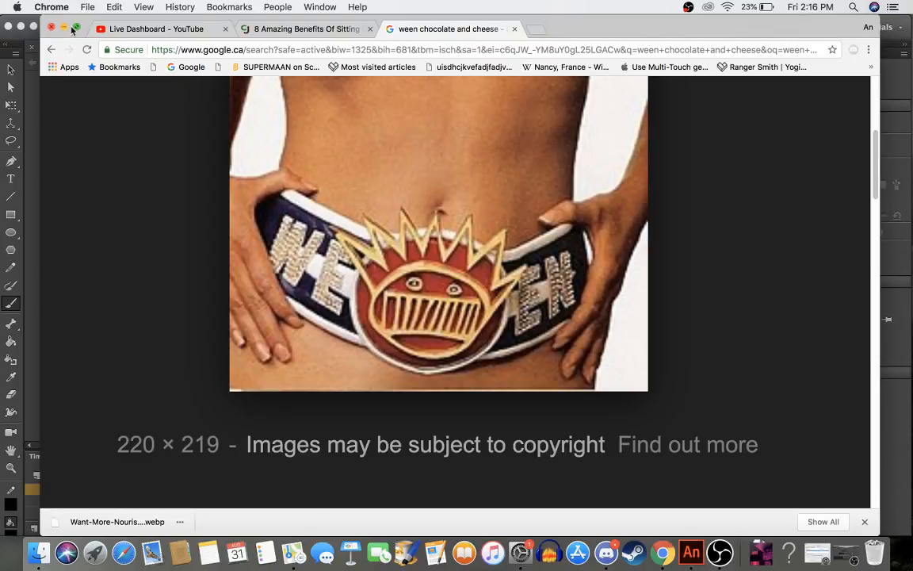
click(65, 27)
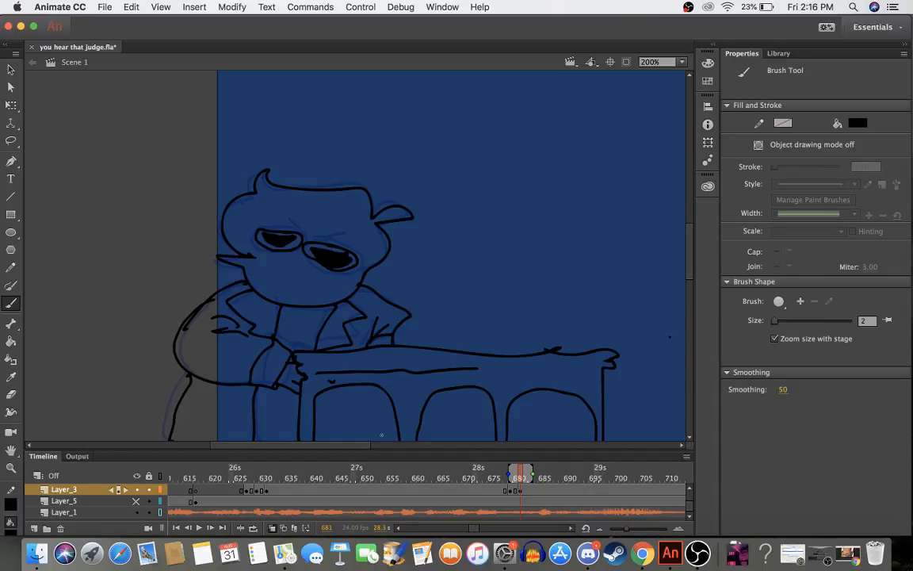
- Insert a blank keyframe at frame 682 of Layer_3
click(519, 480)
mouse_move(518, 480)
mouse_down()
mouse_move(495, 482)
mouse_move(544, 482)
mouse_move(525, 484)
mouse_up()
click(525, 490)
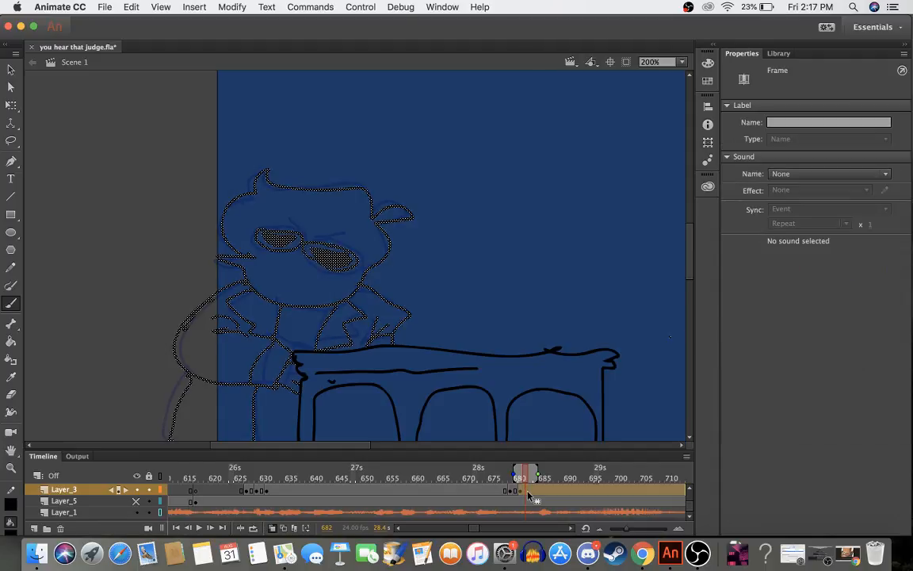
right_click(527, 492)
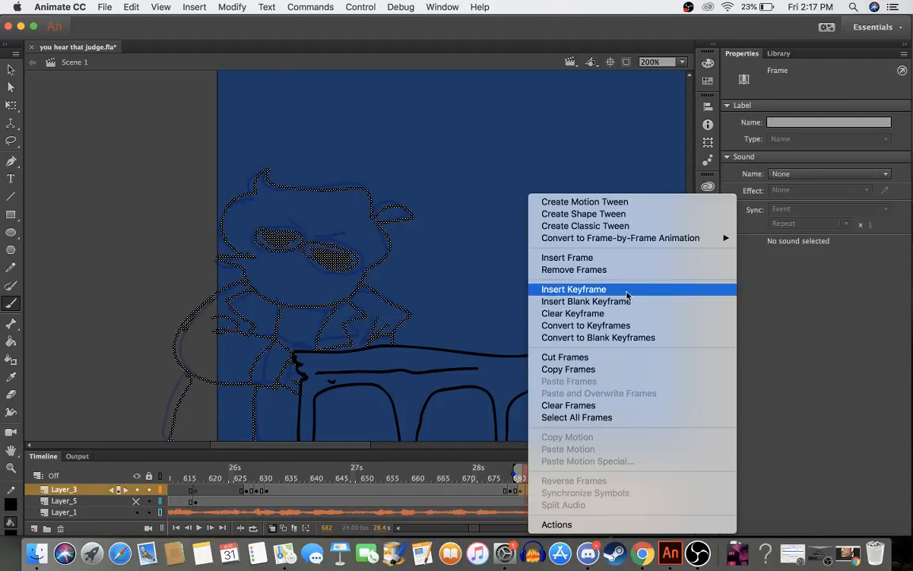
click(605, 302)
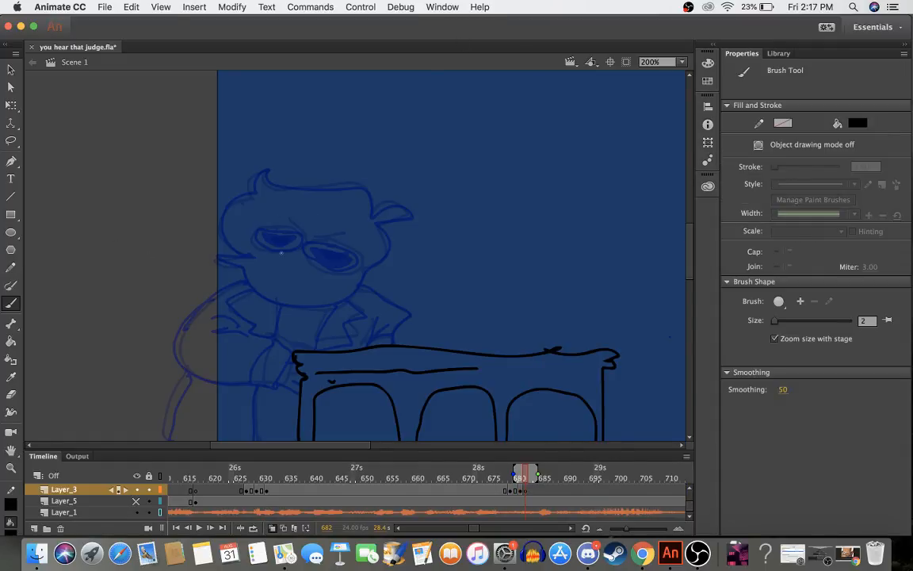
- Draw the glaring eyes with slanted brows and the head outline with pointed hair tufts and jaw on frame 682
mouse_move(253, 235)
mouse_down()
mouse_move(281, 266)
mouse_move(307, 251)
mouse_move(317, 270)
mouse_move(350, 279)
mouse_move(375, 260)
mouse_up()
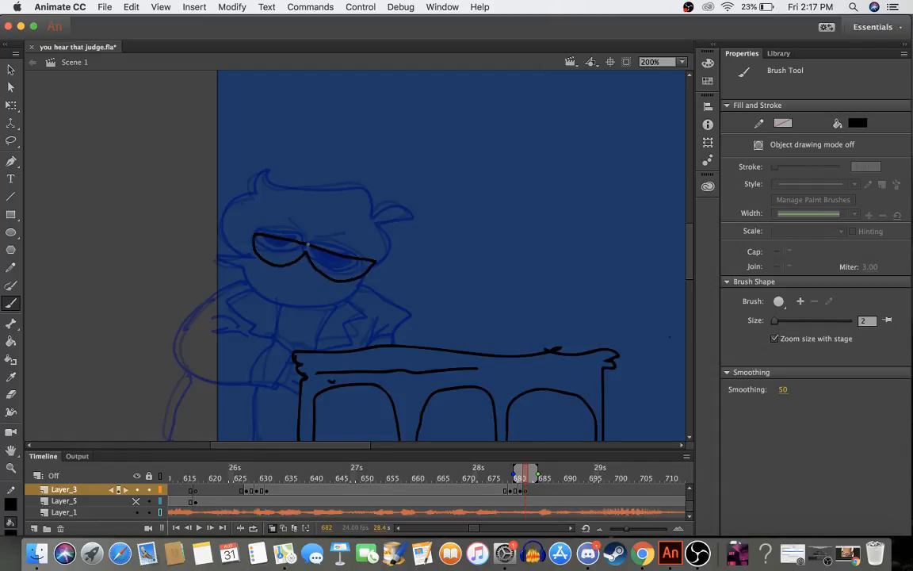
mouse_move(284, 218)
mouse_down()
mouse_move(306, 240)
mouse_move(353, 239)
mouse_up()
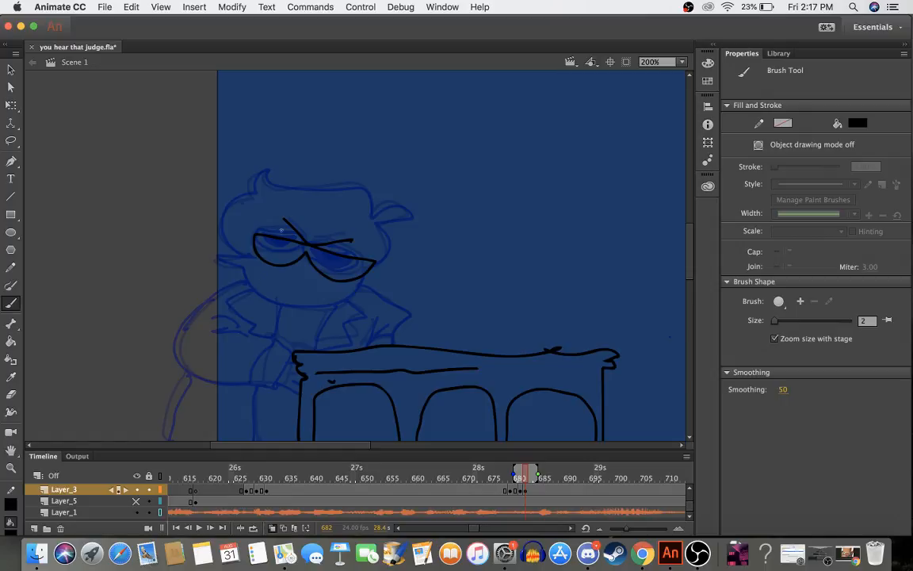
key(super+z)
mouse_move(381, 219)
mouse_down()
mouse_move(370, 195)
mouse_move(303, 190)
mouse_move(259, 173)
mouse_move(261, 161)
mouse_move(254, 192)
mouse_move(224, 205)
mouse_move(225, 234)
mouse_move(251, 252)
mouse_up()
mouse_move(383, 219)
mouse_down()
mouse_move(408, 228)
mouse_move(376, 267)
mouse_up()
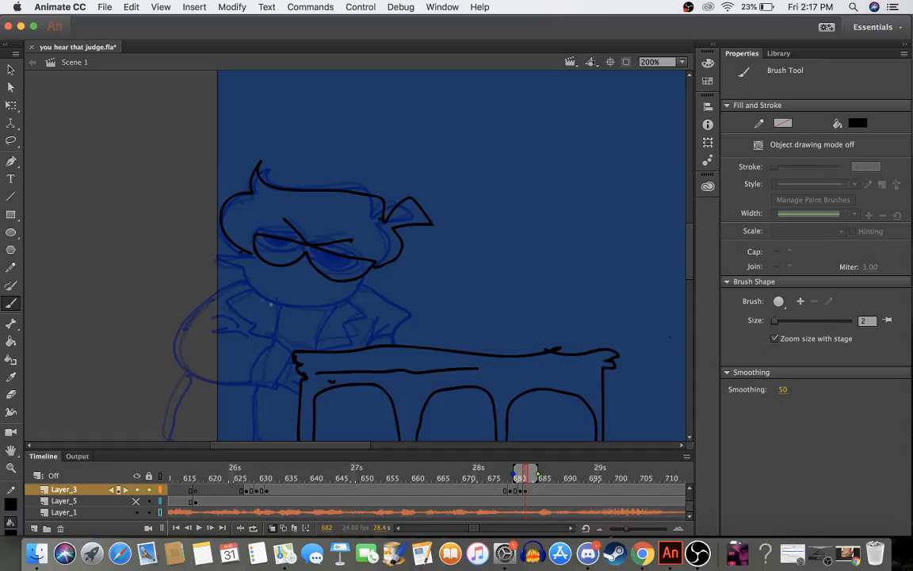
mouse_move(247, 252)
mouse_down()
mouse_move(246, 277)
mouse_move(269, 300)
mouse_move(305, 307)
mouse_move(355, 294)
mouse_up()
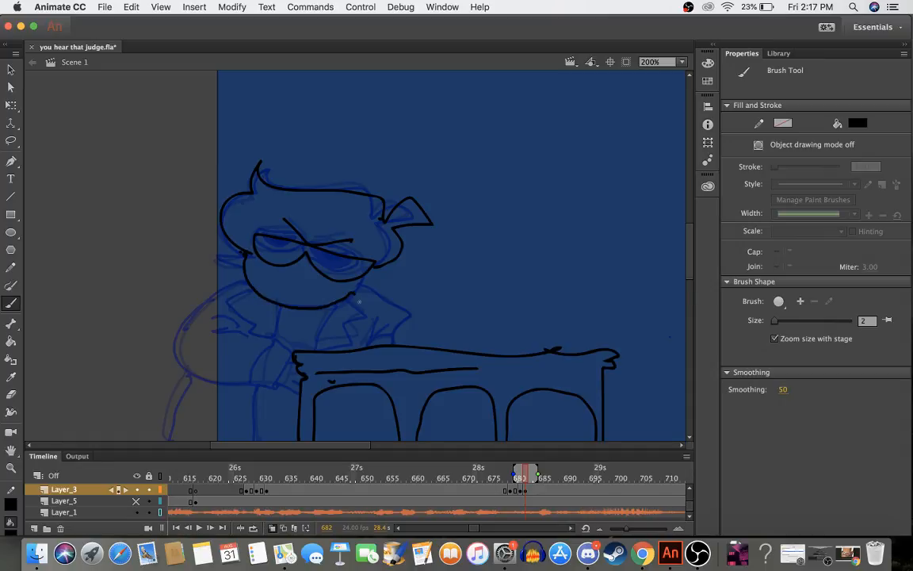
- Draw the hand, cuff and sleeve of the arm resting on the bench on frame 682, undoing the misplaced strokes
mouse_move(380, 327)
mouse_down()
mouse_move(332, 325)
mouse_move(350, 324)
mouse_move(327, 340)
mouse_up()
key(super+z)
mouse_move(392, 328)
mouse_down()
mouse_move(352, 324)
mouse_move(323, 344)
mouse_move(329, 355)
mouse_move(361, 325)
mouse_move(351, 352)
mouse_move(362, 349)
mouse_move(375, 326)
mouse_up()
drag(399, 329, 409, 318)
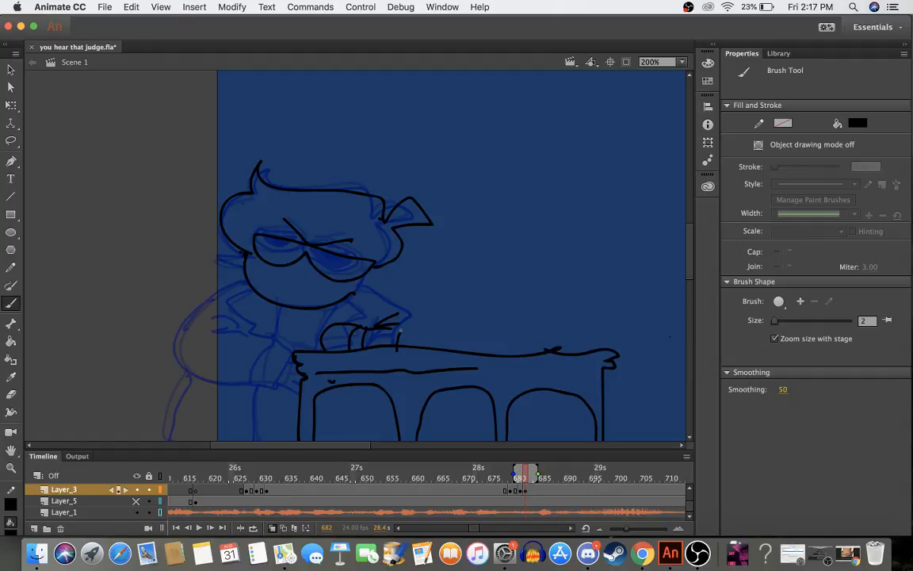
key(super+z)
mouse_move(394, 347)
mouse_down()
mouse_move(411, 315)
mouse_move(375, 274)
mouse_up()
- Draw the hunched back, jacket lapels and shirt collar on frame 682, undoing the misplaced strokes
mouse_move(229, 283)
mouse_down()
mouse_move(177, 298)
mouse_move(154, 326)
mouse_move(155, 348)
mouse_move(193, 374)
mouse_move(209, 374)
mouse_move(241, 334)
mouse_move(229, 357)
mouse_up()
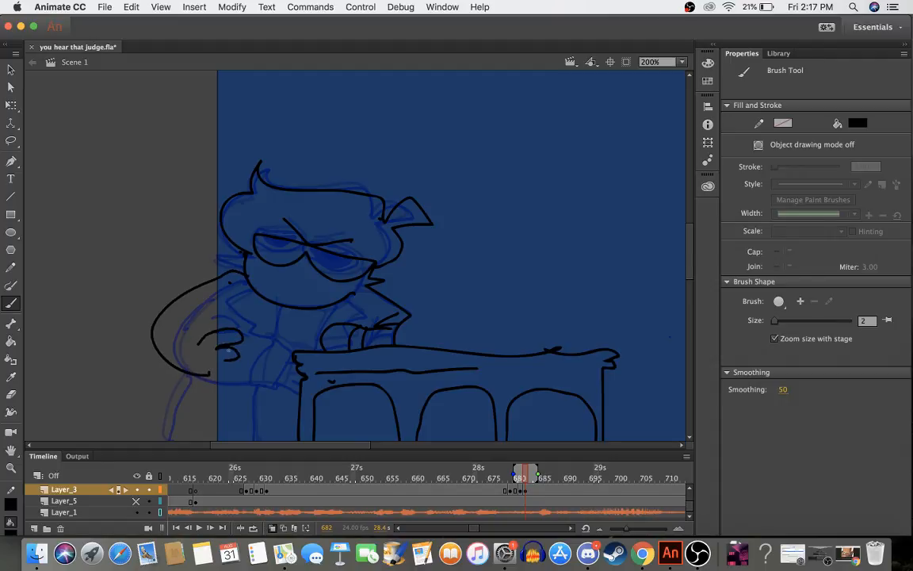
key(cmd+z)
drag(320, 310, 298, 349)
drag(336, 305, 361, 321)
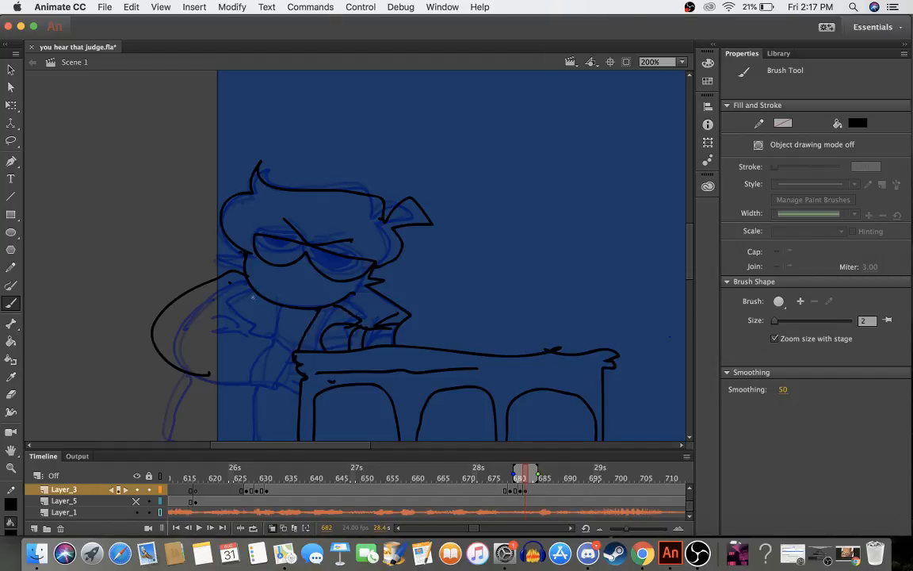
mouse_move(255, 295)
mouse_down()
mouse_move(220, 300)
mouse_move(243, 321)
mouse_move(234, 340)
mouse_move(255, 319)
mouse_move(291, 336)
mouse_move(307, 332)
mouse_move(264, 319)
mouse_move(276, 315)
mouse_move(265, 318)
mouse_move(281, 333)
mouse_move(308, 327)
mouse_move(264, 331)
mouse_up()
key(super+z)
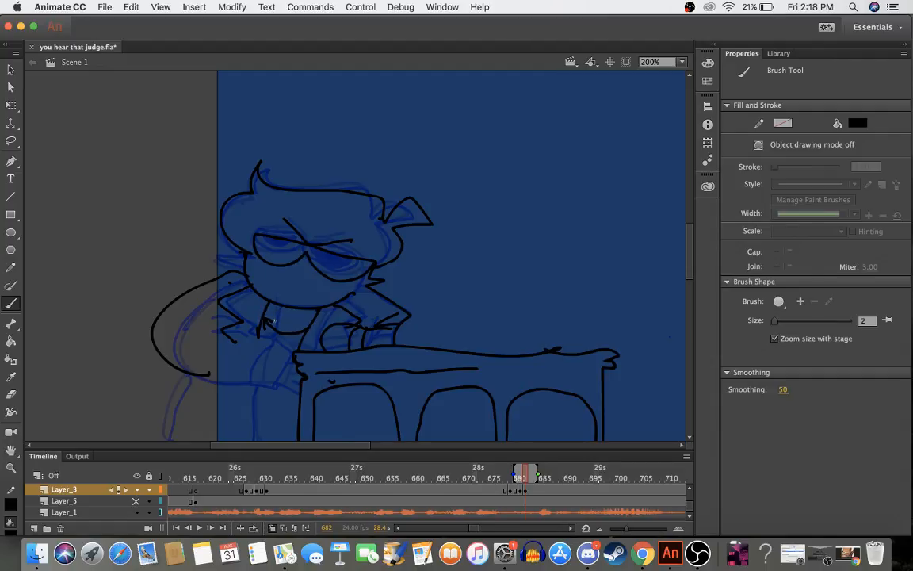
- Check the earlier pose around frame 629, turn off onion skinning and draw slanted angry brows above the eyes on frame 681
mouse_move(485, 478)
mouse_down()
mouse_move(542, 485)
mouse_move(258, 479)
mouse_up()
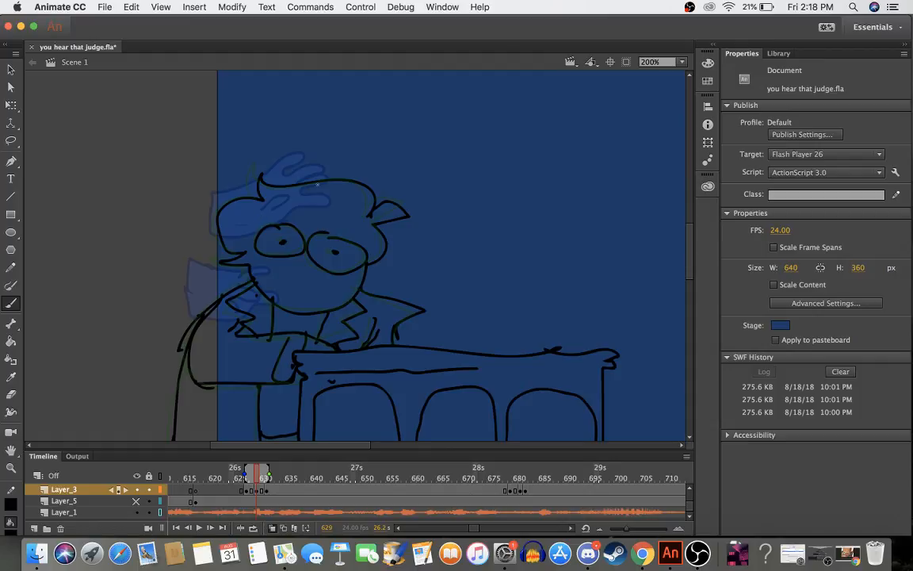
drag(349, 478, 523, 480)
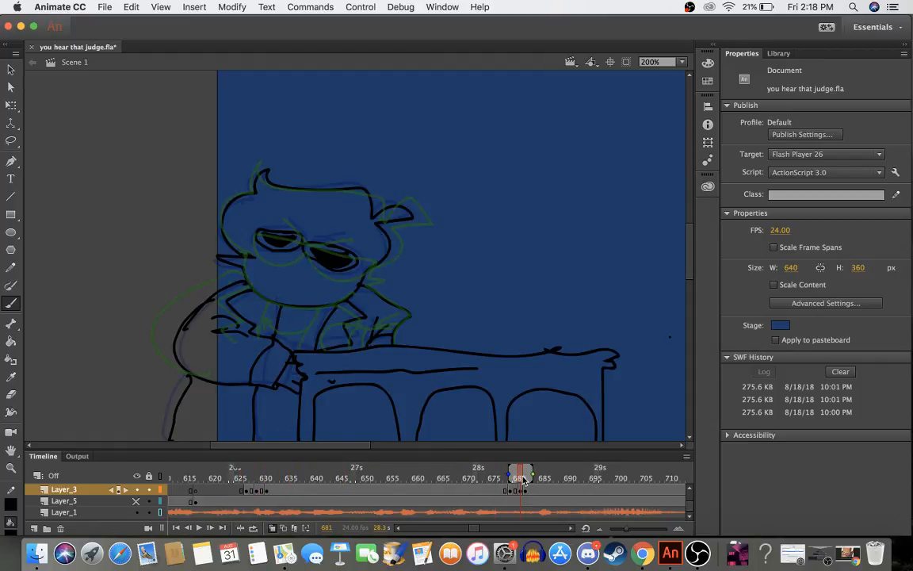
click(271, 528)
mouse_move(287, 210)
mouse_down()
mouse_move(303, 238)
mouse_move(340, 230)
mouse_up()
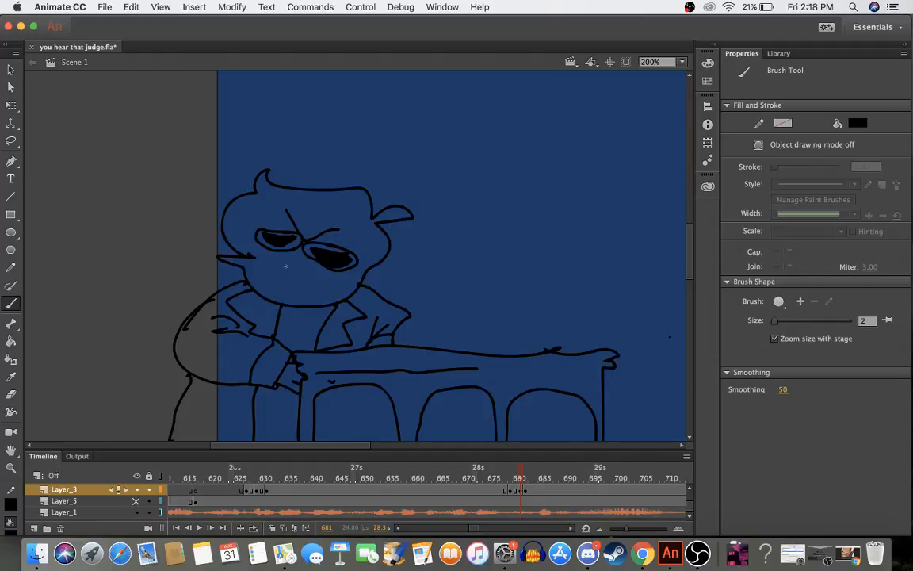
- Fill both glaring eyes on frame 682 with black using the Paint Bucket and compare the pose with neighbouring frames
click(525, 474)
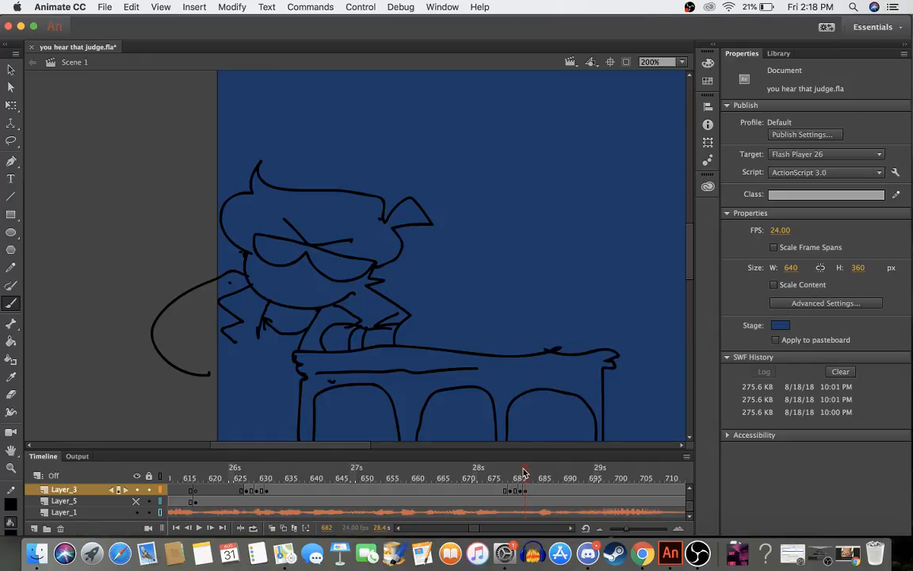
mouse_move(524, 474)
mouse_down()
mouse_move(503, 474)
mouse_move(528, 479)
mouse_up()
key(w)
key(k)
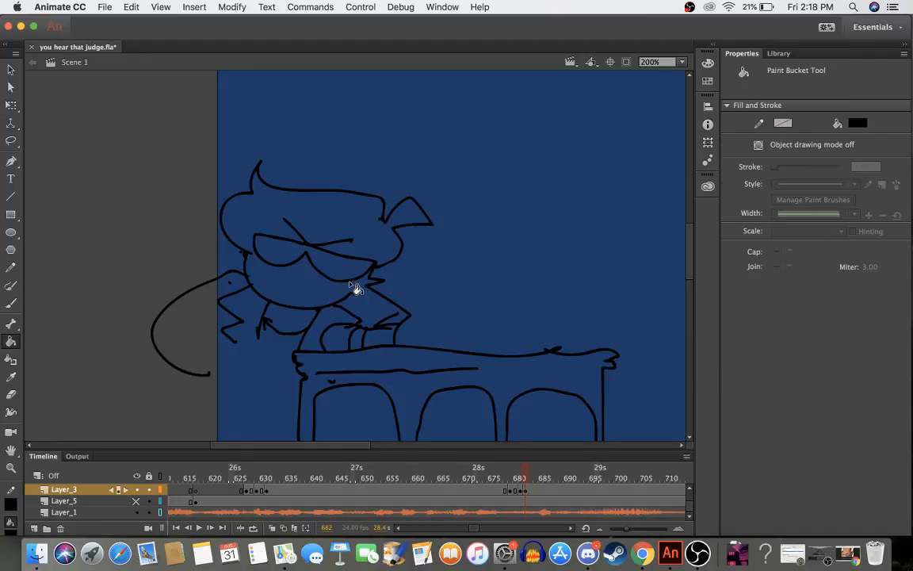
click(350, 271)
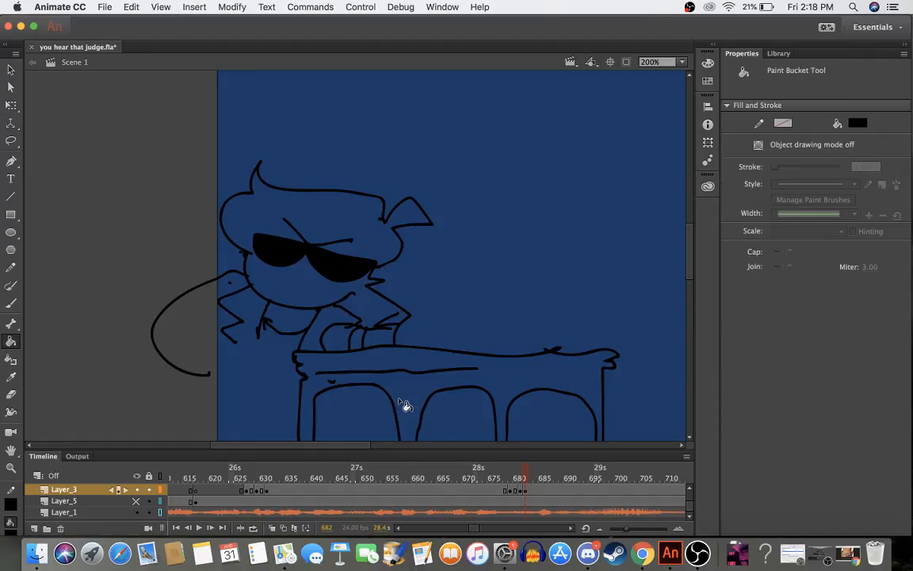
mouse_move(525, 478)
mouse_down()
mouse_move(612, 484)
mouse_move(526, 481)
mouse_up()
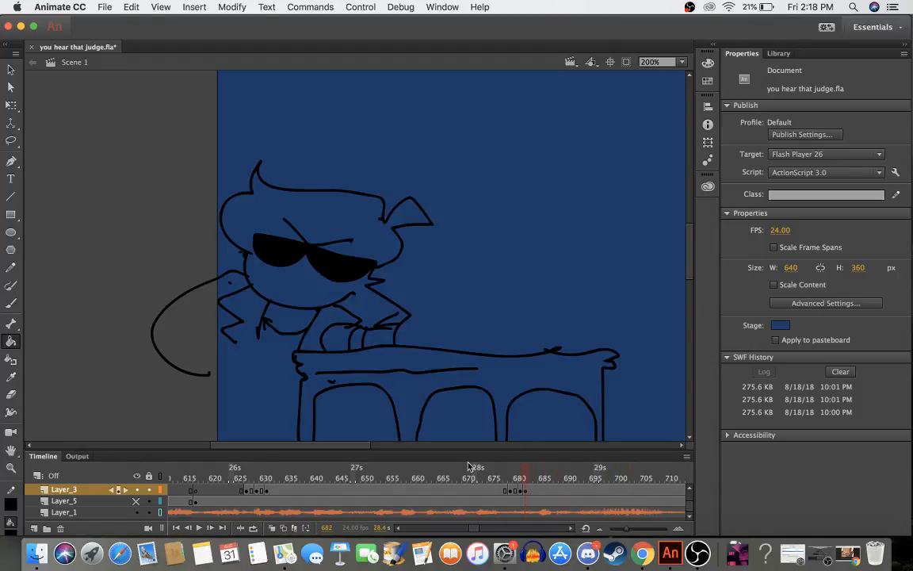
- Switch back to the Brush tool and enlarge the timeline to show more layers around Layer_3
key(b)
drag(366, 449, 298, 554)
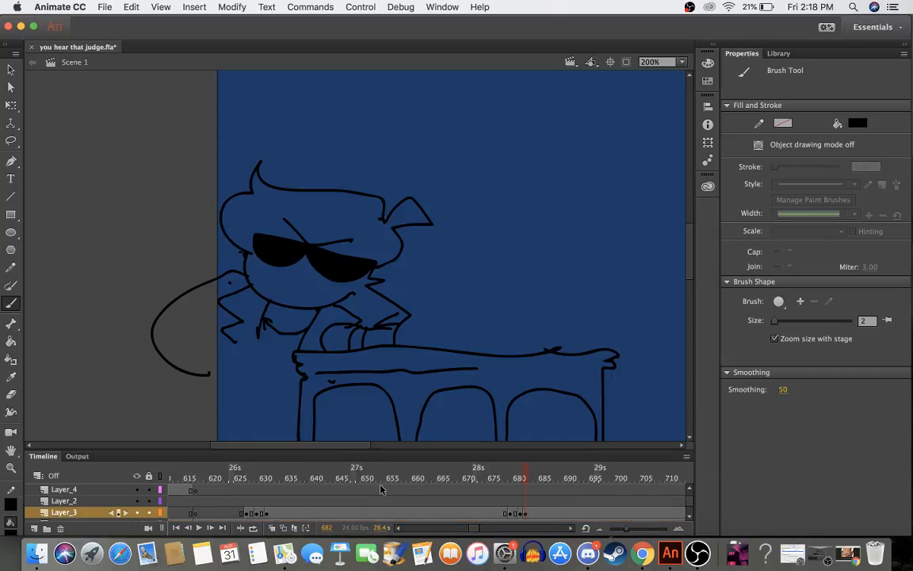
scroll(381, 489, down, 2)
scroll(381, 489, up, 1)
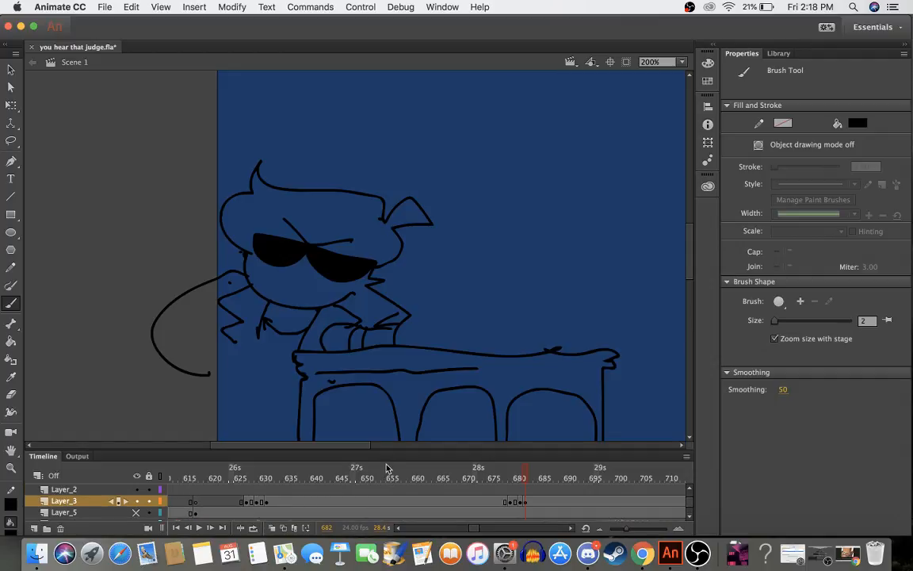
drag(392, 453, 395, 432)
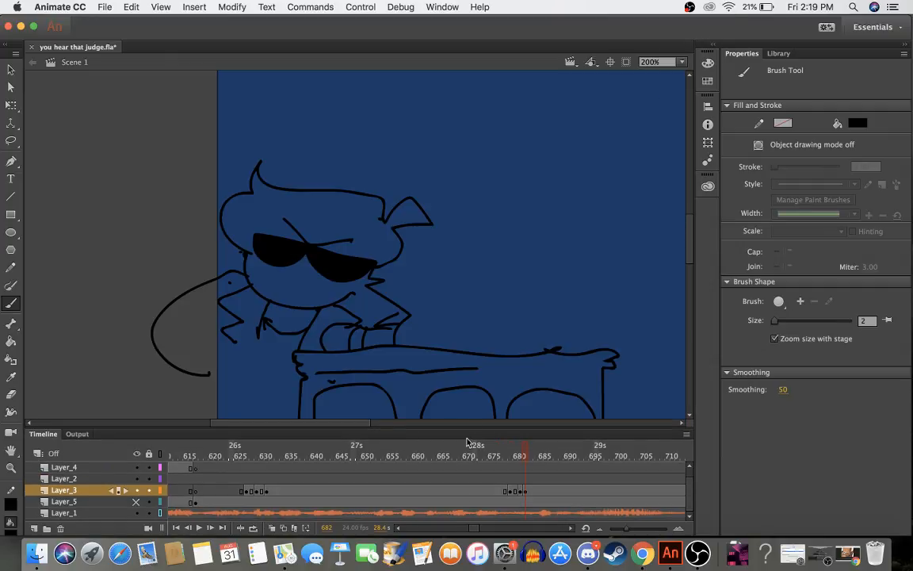
scroll(463, 496, up, 1)
scroll(463, 495, right, 2)
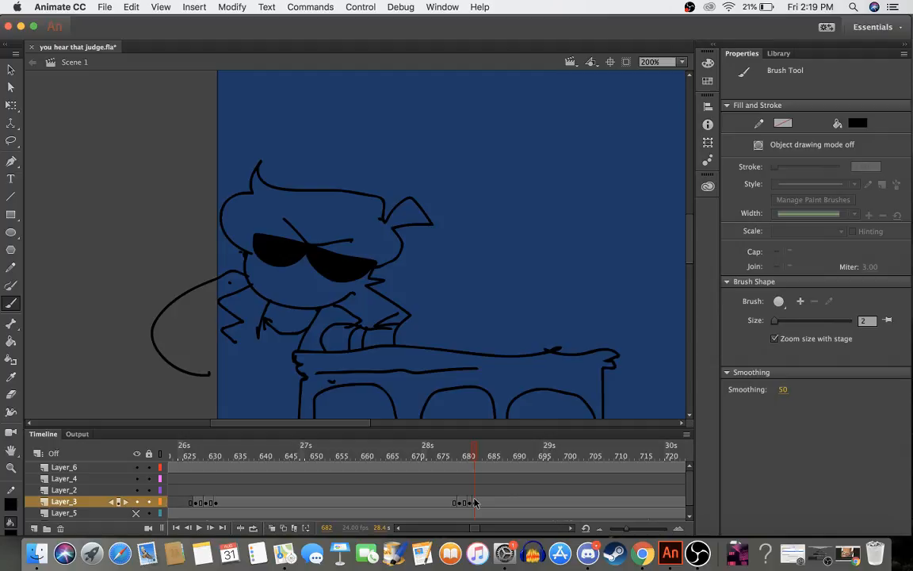
scroll(447, 481, left, 4)
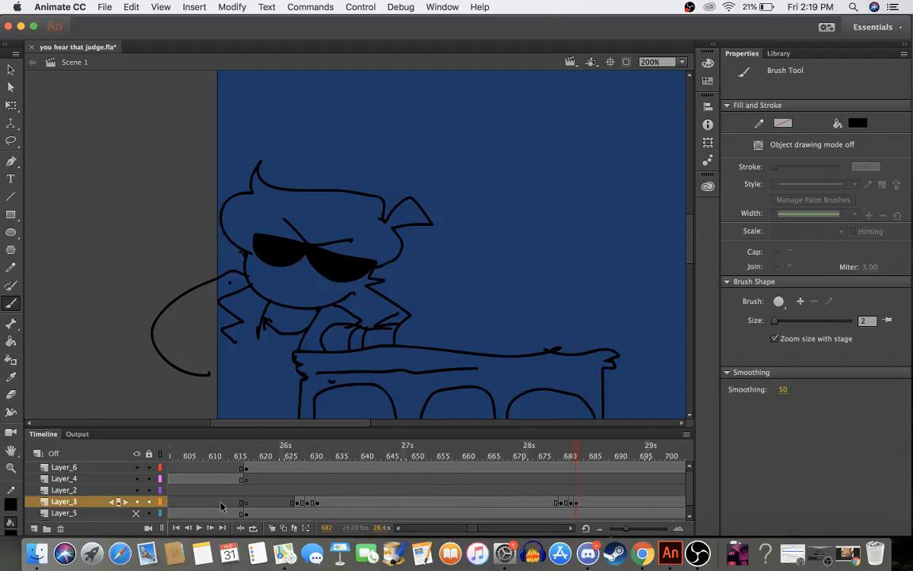
- Show the Layer_5 courtroom background to check it against the character, and hide it again
scroll(182, 475, down, 1)
click(136, 502)
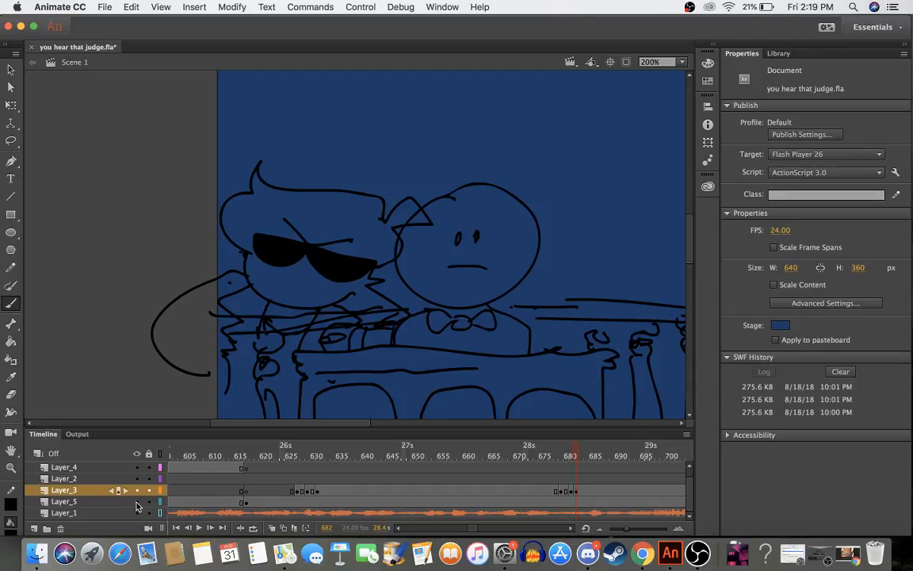
click(136, 502)
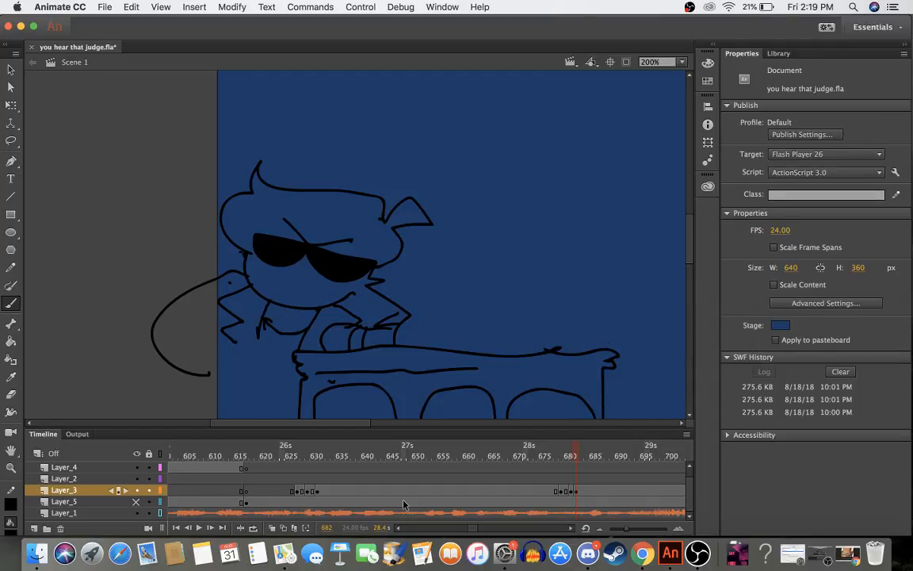
- Compare the character's poses at frames 681 and 682 on Layer_3
scroll(428, 491, right, 5)
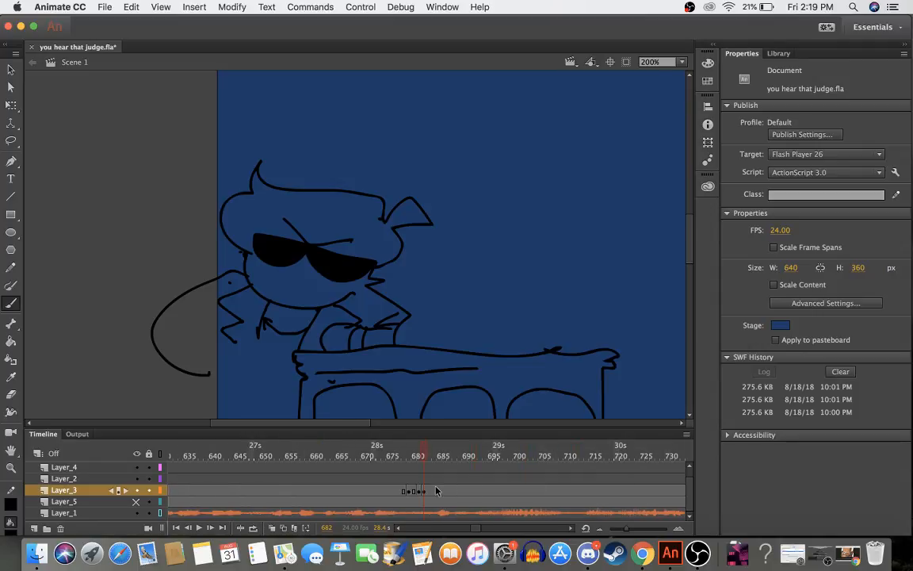
click(424, 491)
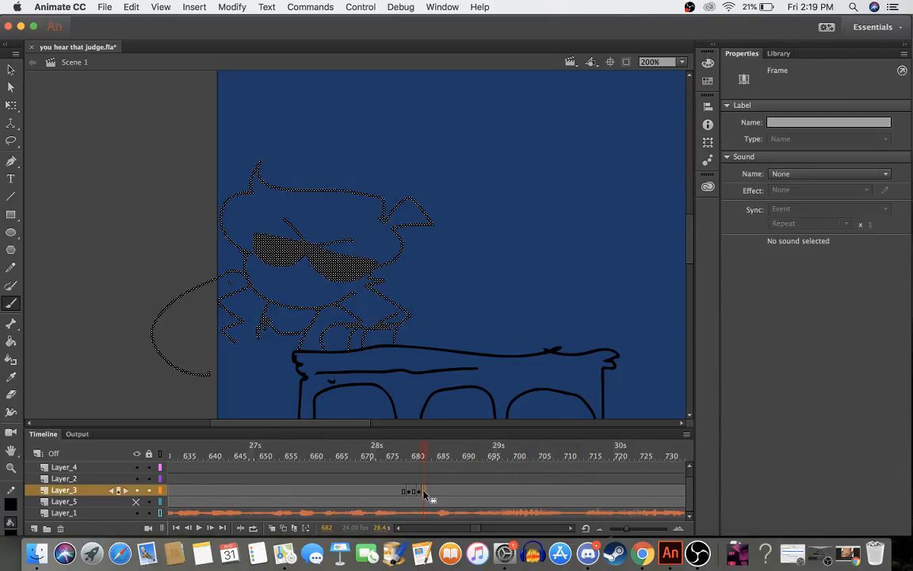
click(421, 479)
click(426, 491)
click(422, 453)
click(422, 453)
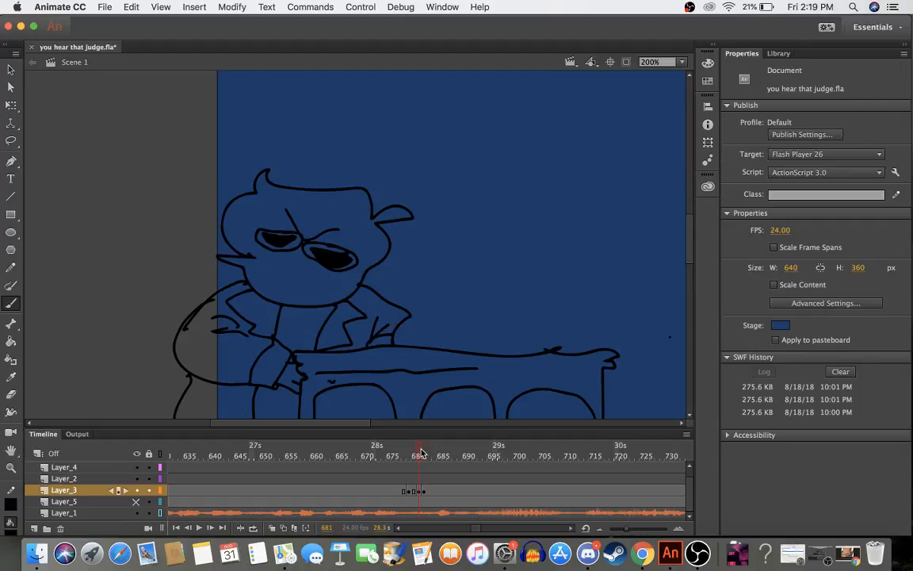
drag(422, 452, 425, 452)
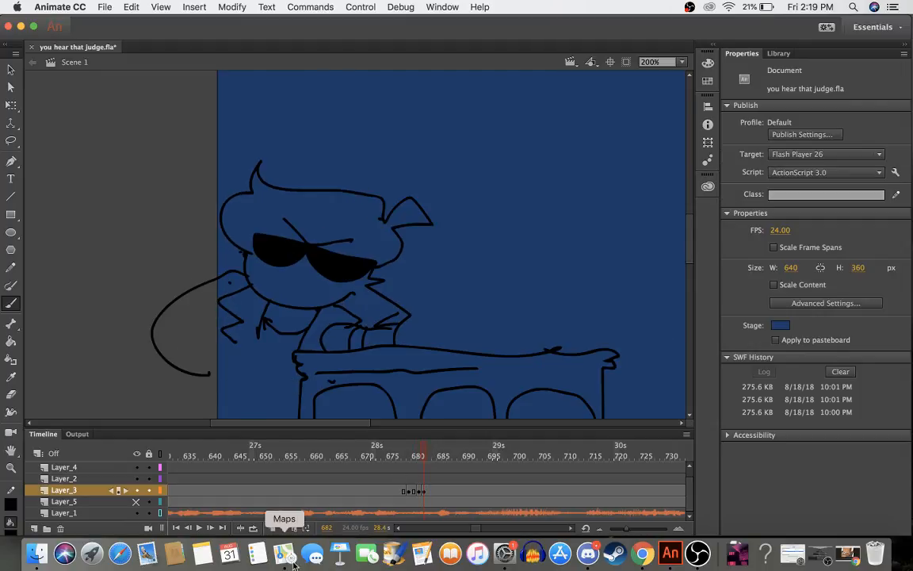
- Turn on onion skinning and draw the front edges of the character's open coat at frame 682 on Layer_3
click(274, 528)
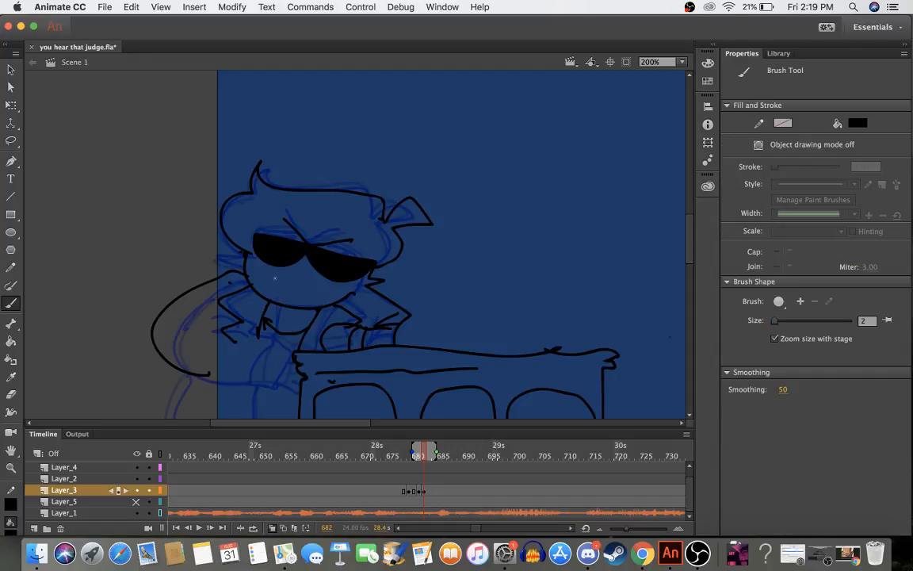
drag(258, 335, 245, 419)
scroll(690, 245, down, 4)
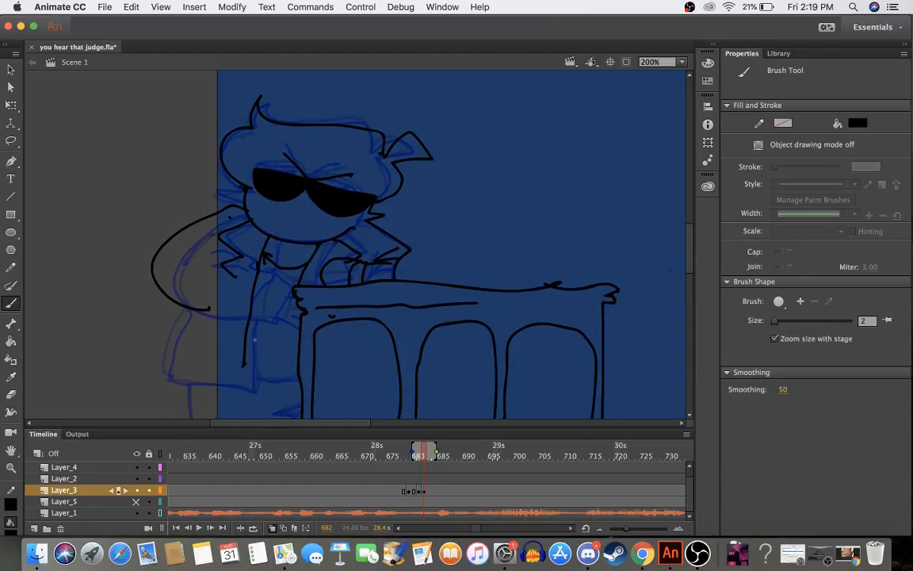
mouse_move(302, 279)
mouse_down()
mouse_move(283, 387)
mouse_move(302, 388)
mouse_up()
- Erase the old rear sleeve at frame 682 and redraw it with elbow folds, adding the coat's bottom hem
key(e)
mouse_move(208, 200)
mouse_down()
mouse_move(144, 279)
mouse_move(163, 208)
mouse_move(143, 278)
mouse_move(208, 311)
mouse_move(176, 273)
mouse_move(191, 293)
mouse_up()
key(b)
mouse_move(214, 212)
mouse_down()
mouse_move(149, 281)
mouse_move(145, 314)
mouse_move(196, 343)
mouse_up()
mouse_move(215, 295)
mouse_down()
mouse_move(200, 340)
mouse_move(208, 297)
mouse_up()
drag(228, 309, 212, 302)
mouse_move(173, 340)
mouse_down()
mouse_move(179, 384)
mouse_move(238, 388)
mouse_move(245, 356)
mouse_move(243, 369)
mouse_move(276, 375)
mouse_up()
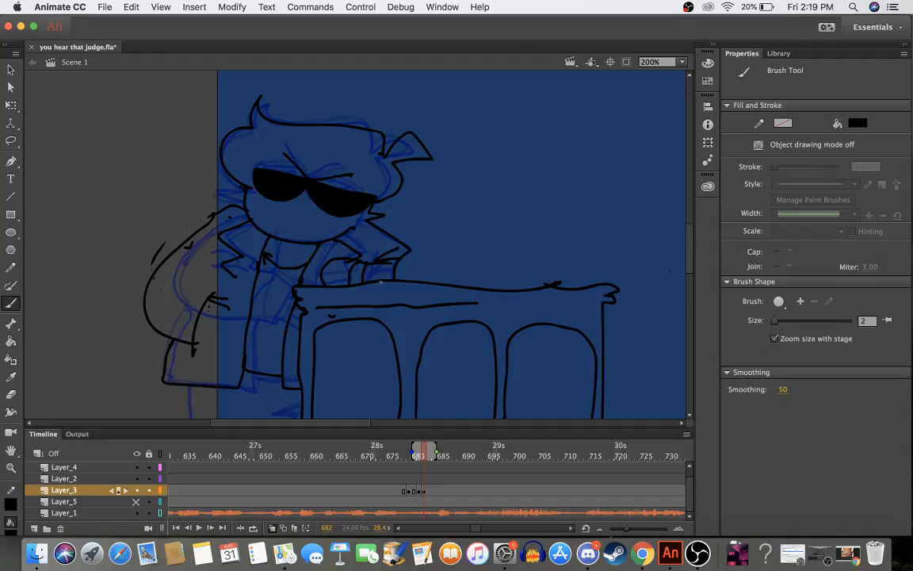
- Draw the trouser legs below the coat at frame 682, extending past the stage's lower edge behind the desk
mouse_move(396, 277)
mouse_down()
mouse_move(378, 364)
mouse_move(348, 405)
mouse_move(325, 418)
mouse_up()
key(super+z)
scroll(448, 323, down, 5)
mouse_move(333, 301)
mouse_down()
mouse_move(330, 361)
mouse_move(261, 389)
mouse_up()
mouse_move(278, 292)
mouse_down()
mouse_move(245, 290)
mouse_move(274, 302)
mouse_move(260, 297)
mouse_move(270, 395)
mouse_up()
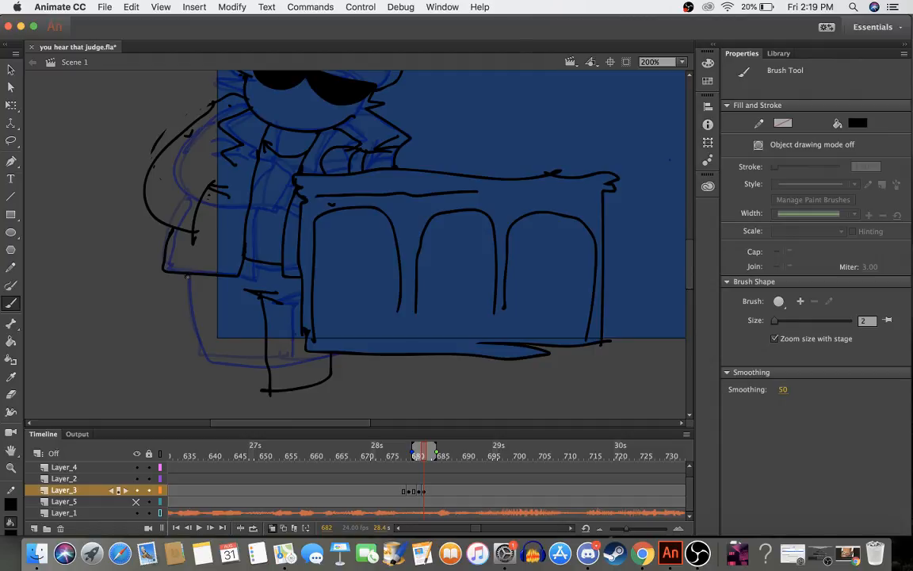
mouse_move(187, 275)
mouse_down()
mouse_move(203, 364)
mouse_move(259, 378)
mouse_move(268, 401)
mouse_up()
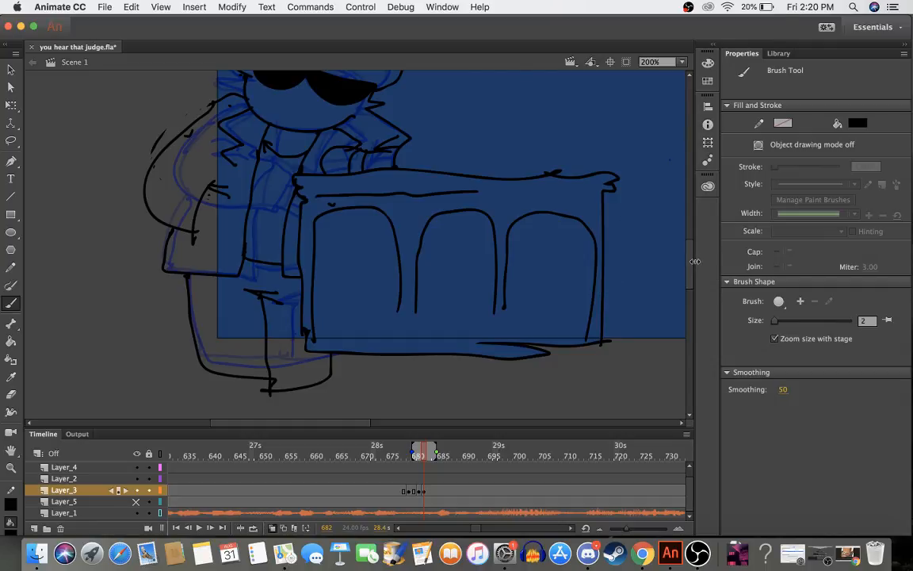
mouse_move(689, 266)
mouse_down()
mouse_move(692, 232)
mouse_move(693, 246)
mouse_up()
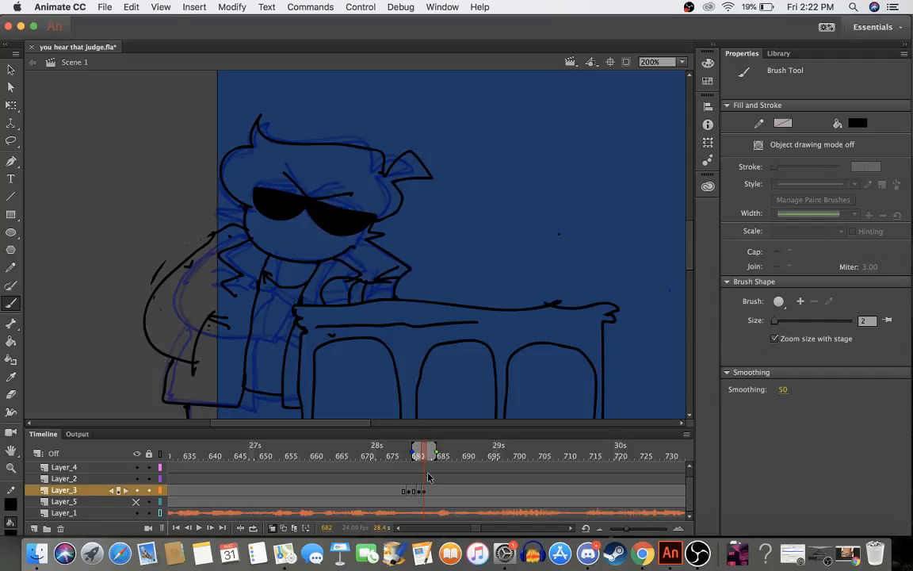
- Insert a blank keyframe at frame 683 on Layer_3
scroll(420, 464, right, 2)
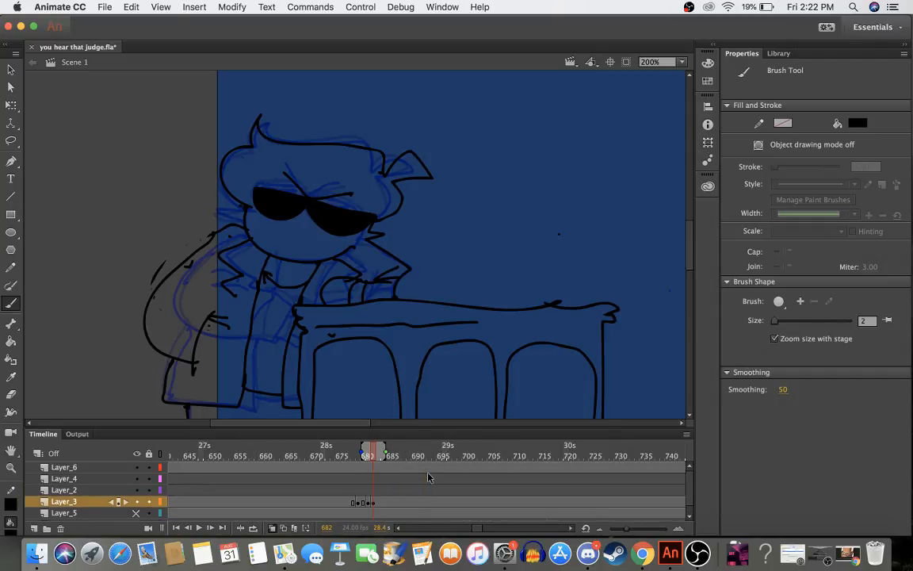
click(379, 457)
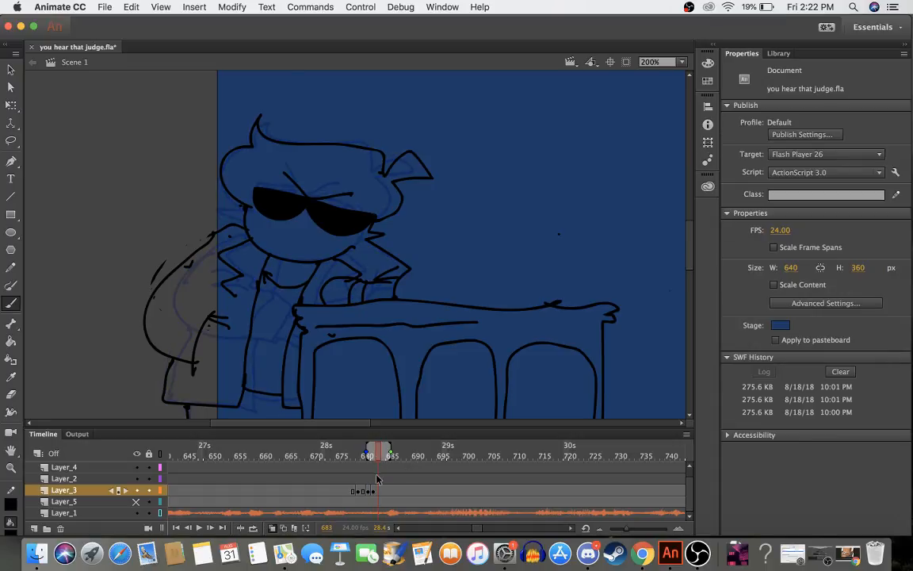
click(379, 493)
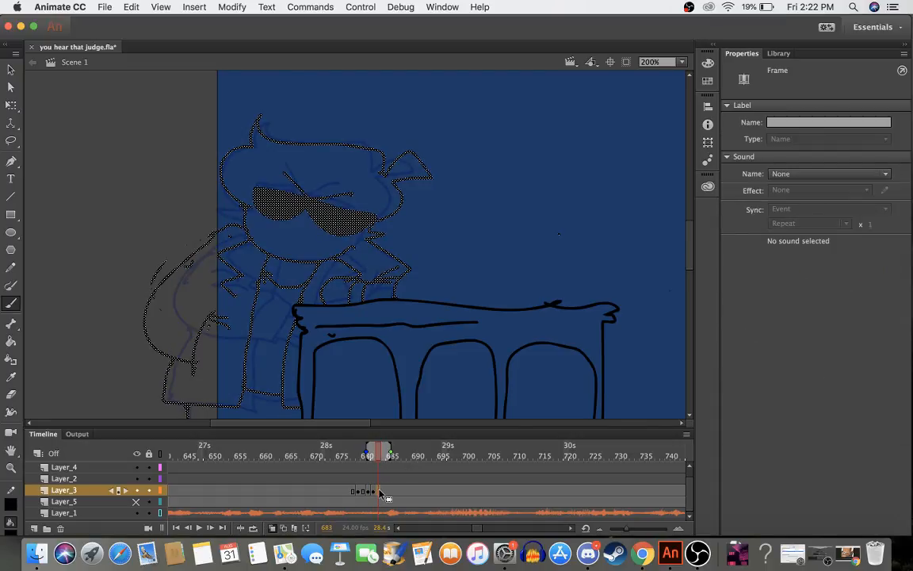
click(379, 480)
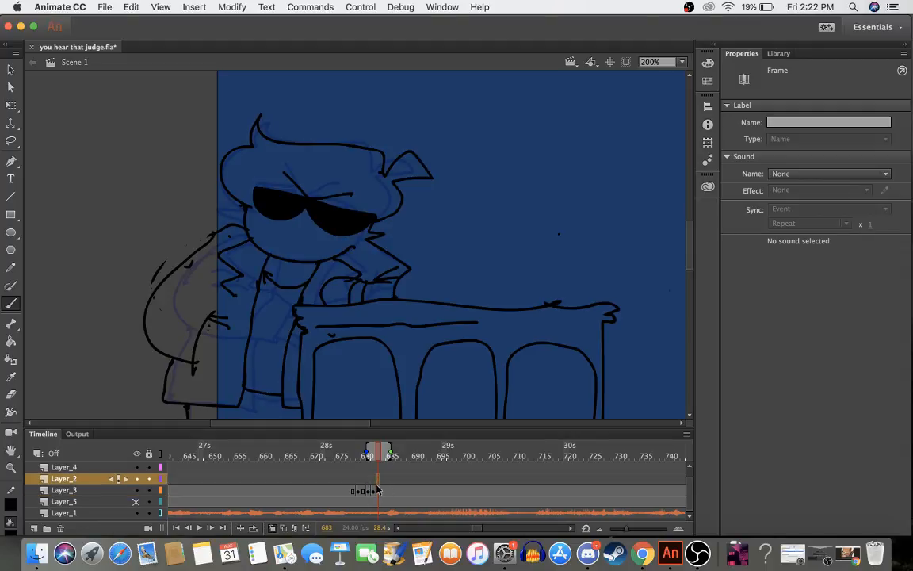
click(378, 489)
click(378, 481)
click(378, 490)
right_click(378, 492)
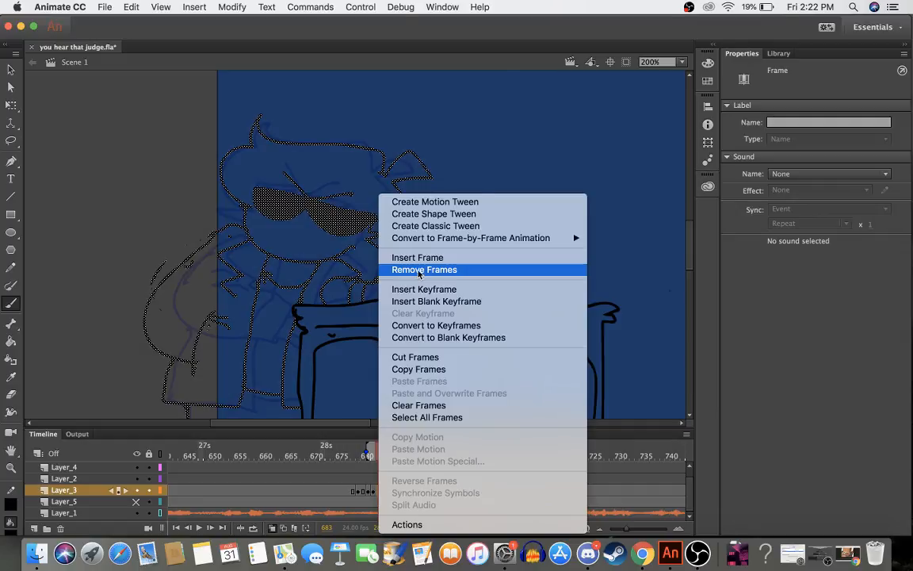
click(422, 302)
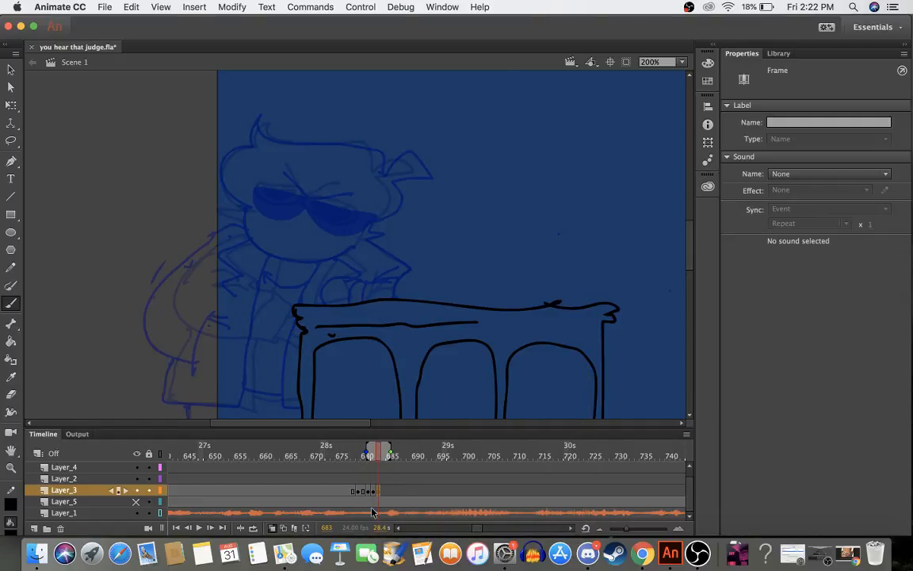
- With Layer_2 selected at frame 683, trace the head outline, jaw, leaning arm and hand over the onion-skinned pose
click(369, 480)
click(398, 457)
click(381, 458)
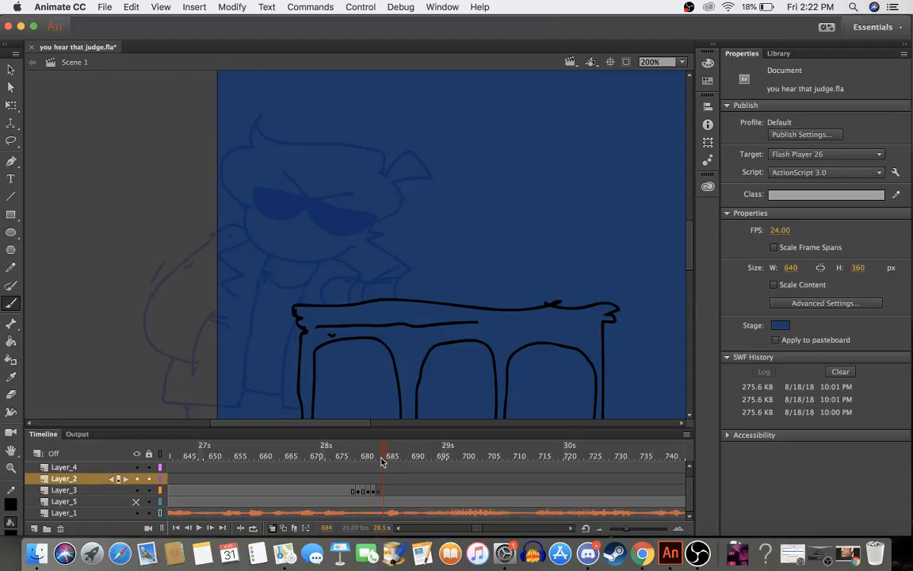
key(b)
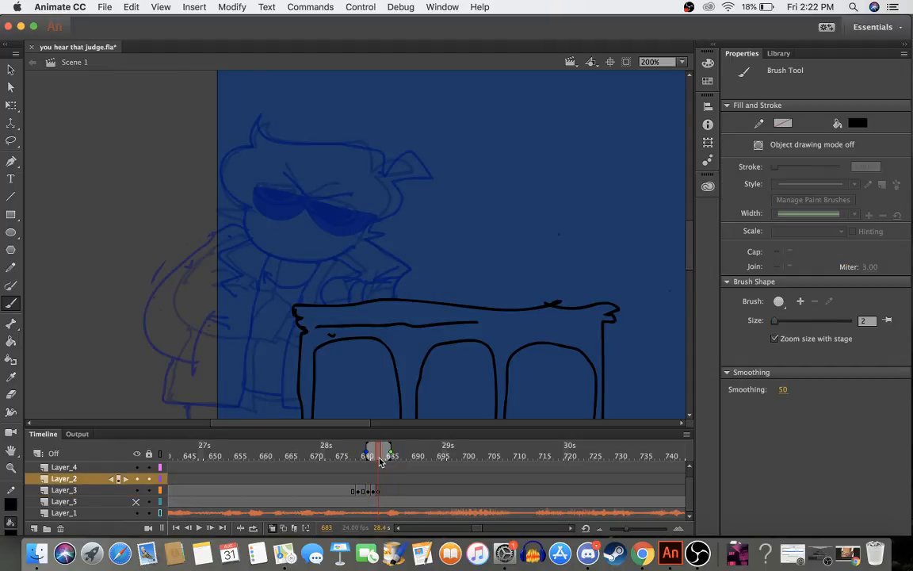
click(381, 461)
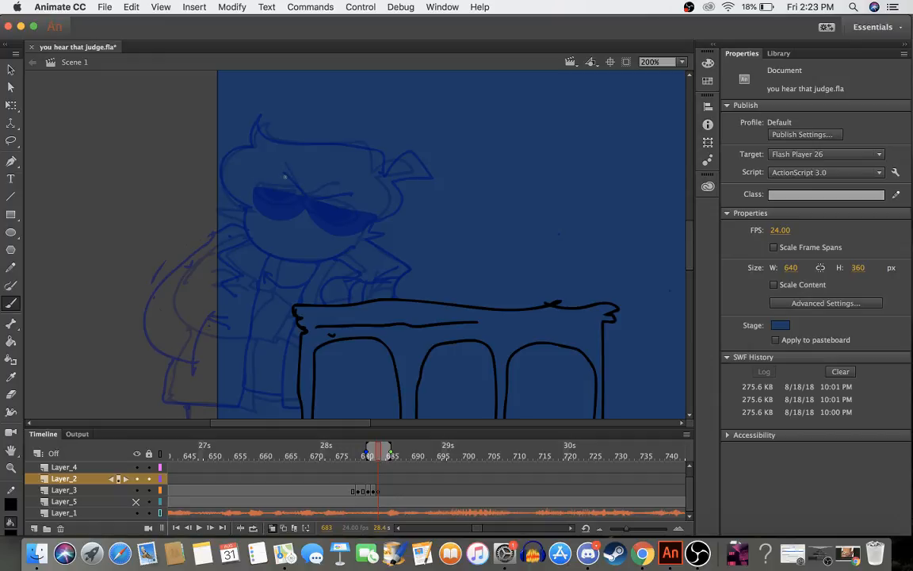
mouse_move(282, 173)
mouse_down()
mouse_move(312, 201)
mouse_move(350, 193)
mouse_up()
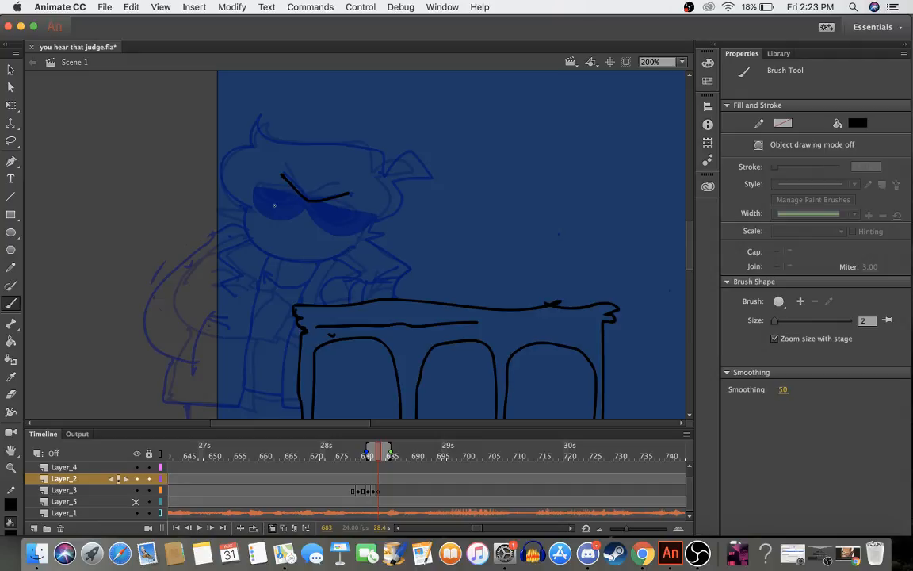
key(super+z)
mouse_move(350, 280)
mouse_down()
mouse_move(321, 281)
mouse_move(321, 307)
mouse_move(335, 310)
mouse_move(352, 279)
mouse_move(362, 279)
mouse_move(355, 306)
mouse_move(386, 305)
mouse_move(403, 266)
mouse_move(371, 237)
mouse_move(386, 236)
mouse_move(375, 229)
mouse_move(393, 212)
mouse_move(396, 183)
mouse_move(431, 180)
mouse_move(420, 166)
mouse_move(408, 158)
mouse_move(385, 174)
mouse_move(376, 149)
mouse_move(267, 141)
mouse_move(261, 118)
mouse_move(255, 146)
mouse_move(226, 162)
mouse_move(232, 195)
mouse_up()
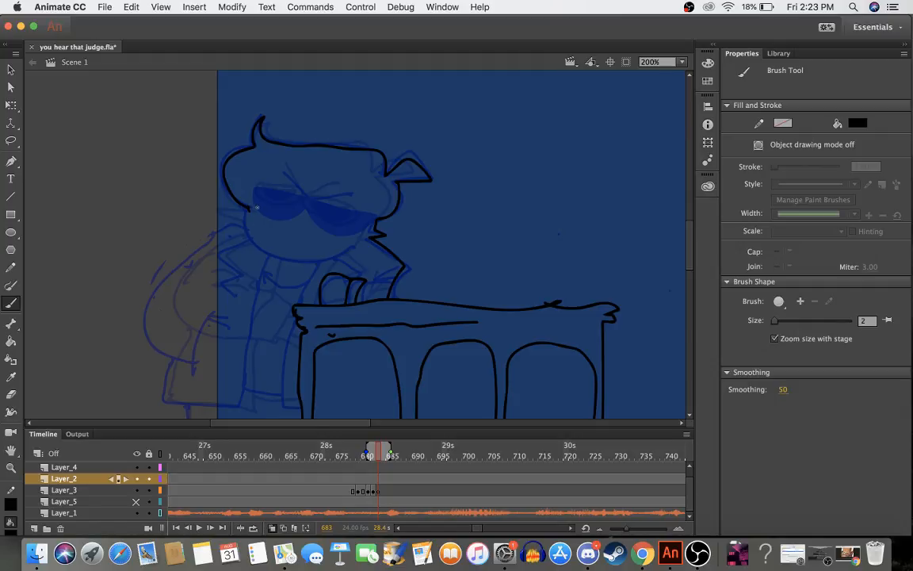
mouse_move(222, 185)
mouse_down()
mouse_move(234, 222)
mouse_move(275, 255)
mouse_up()
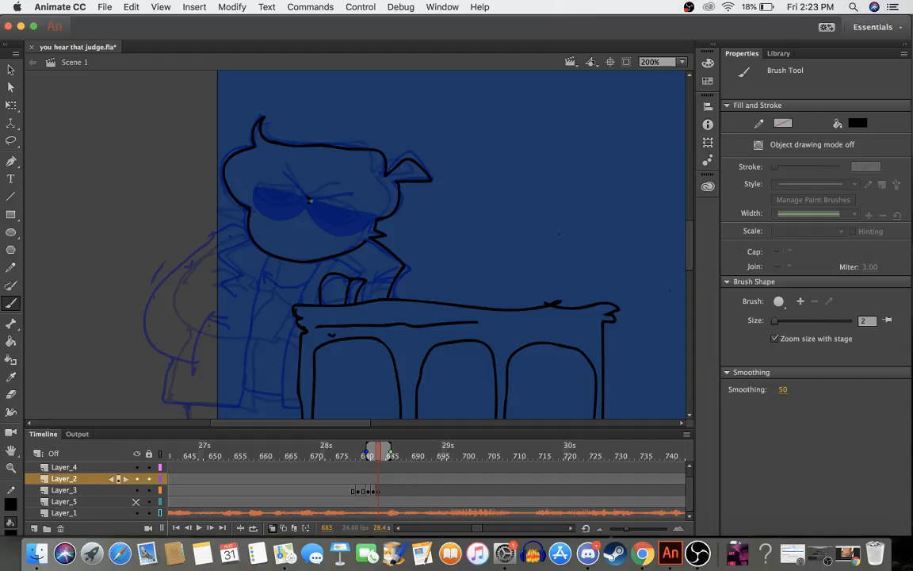
- Draw the angry eyebrows and both sunglasses lenses on the face, and fill the lenses with black
mouse_move(286, 178)
mouse_down()
mouse_move(308, 201)
mouse_move(349, 195)
mouse_move(289, 197)
mouse_move(305, 203)
mouse_move(258, 187)
mouse_move(267, 217)
mouse_move(311, 211)
mouse_move(315, 225)
mouse_move(352, 232)
mouse_move(372, 216)
mouse_move(347, 207)
mouse_up()
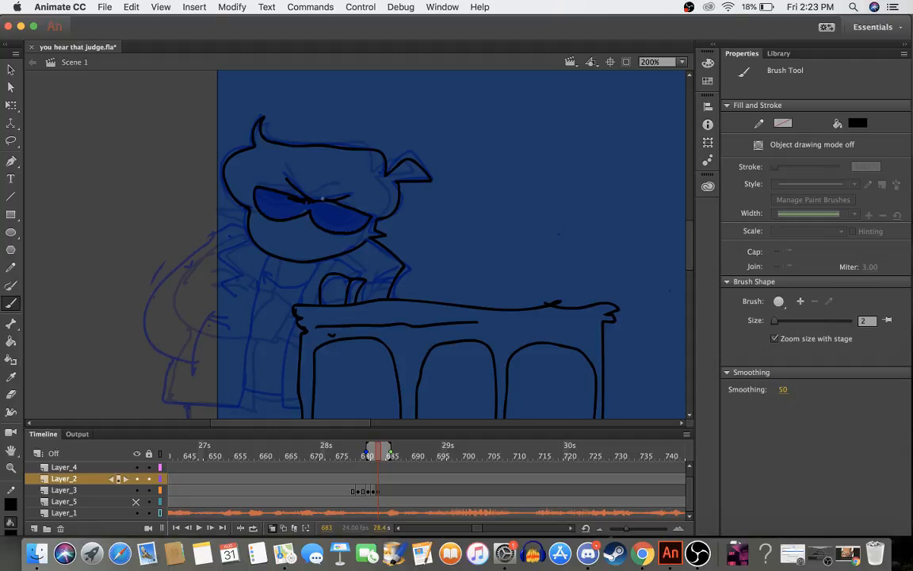
key(super+z)
key(super+z)
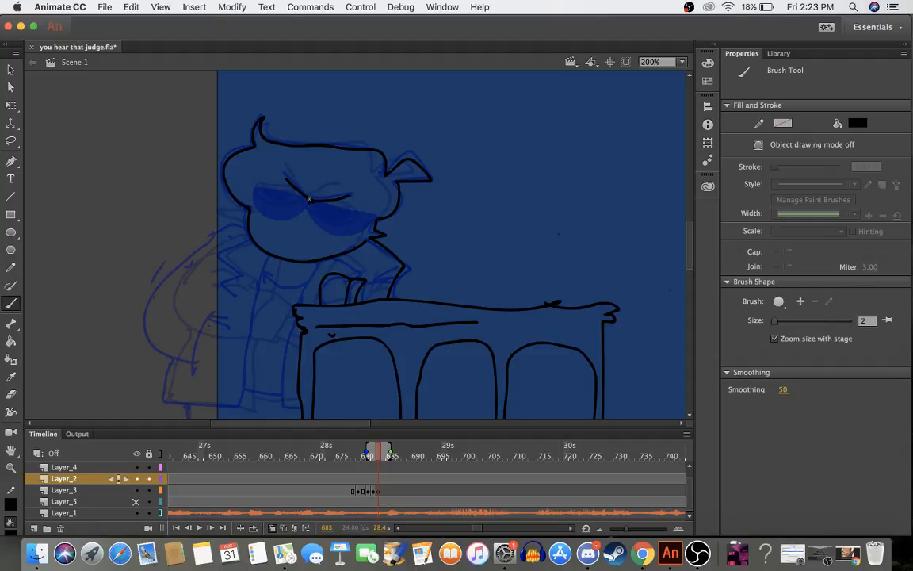
mouse_move(305, 202)
mouse_down()
mouse_move(254, 196)
mouse_move(263, 213)
mouse_move(288, 219)
mouse_up()
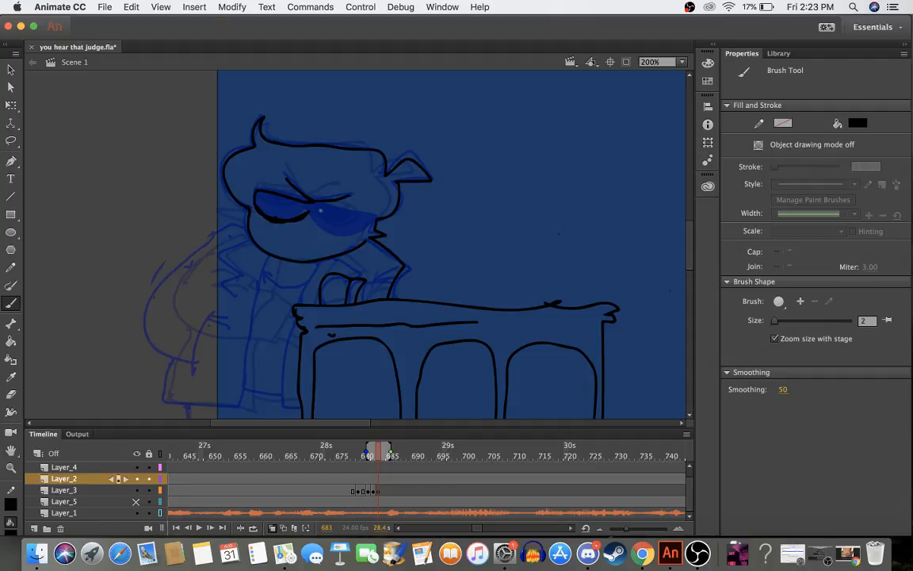
mouse_move(277, 190)
mouse_down()
mouse_move(344, 233)
mouse_move(370, 217)
mouse_move(279, 183)
mouse_up()
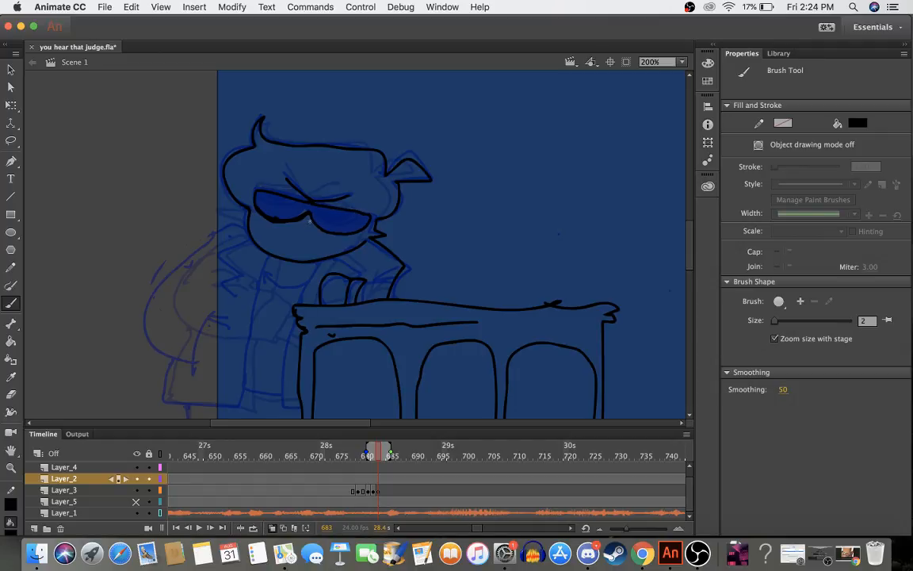
key(w)
key(k)
click(320, 224)
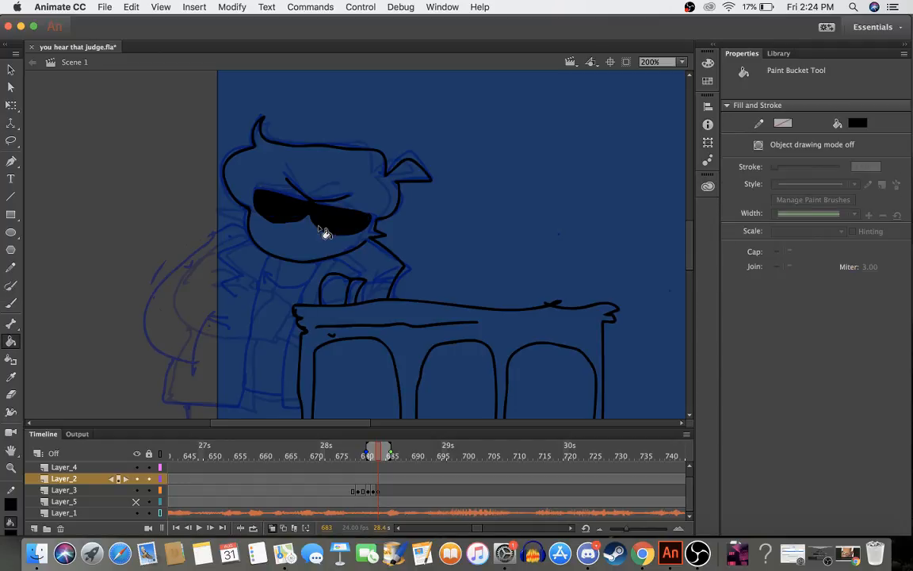
- Brush in the collar by the leaning arm, the rear sleeve's inner fold and the coat edge beside the desk
key(b)
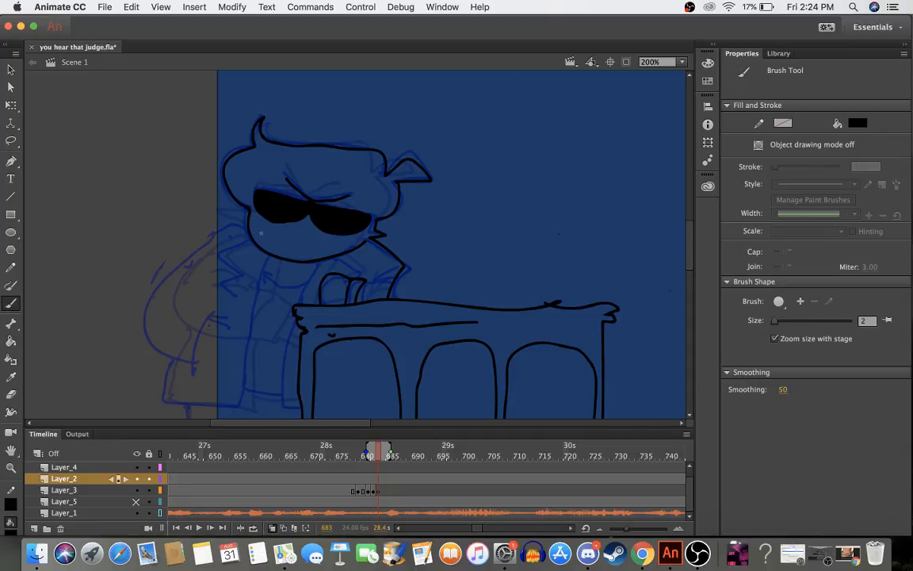
drag(316, 264, 297, 305)
drag(341, 272, 343, 261)
mouse_move(222, 316)
mouse_down()
mouse_move(199, 314)
mouse_move(225, 319)
mouse_up()
drag(208, 310, 191, 371)
mouse_move(296, 316)
mouse_down()
mouse_move(280, 385)
mouse_move(289, 406)
mouse_move(300, 405)
mouse_up()
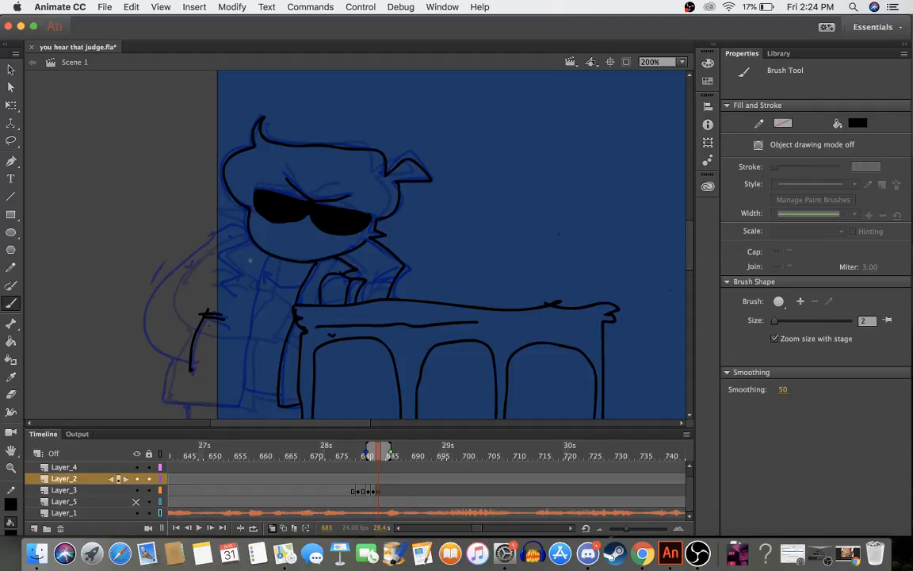
- Trace the shirt neckline, the other coat edge, the jagged lapel, the rear sleeve's outer curve and the coat's hem
mouse_move(263, 270)
mouse_down()
mouse_move(279, 279)
mouse_move(310, 273)
mouse_up()
drag(264, 253, 244, 328)
mouse_move(248, 240)
mouse_down()
mouse_move(222, 261)
mouse_move(239, 272)
mouse_move(218, 279)
mouse_move(243, 304)
mouse_up()
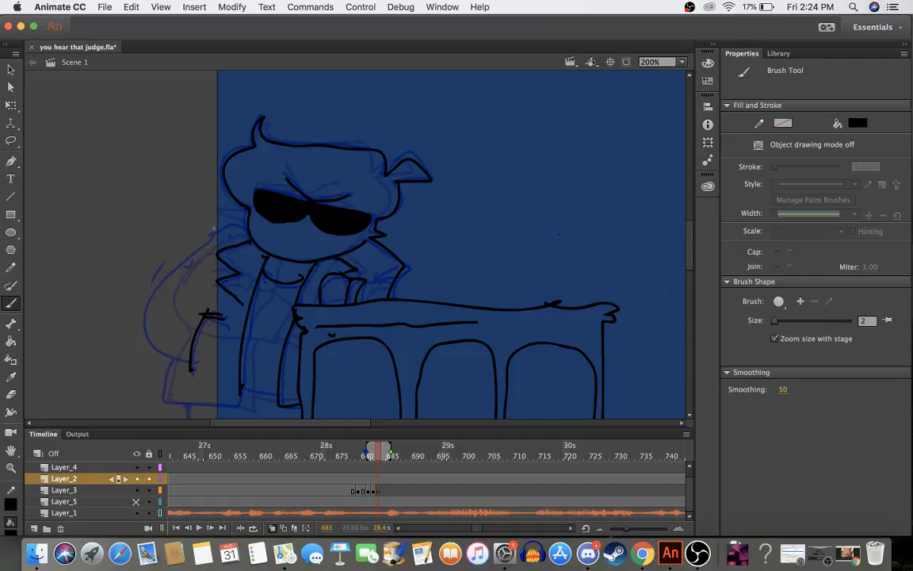
mouse_move(245, 227)
mouse_down()
mouse_move(205, 240)
mouse_move(156, 284)
mouse_move(141, 325)
mouse_move(174, 361)
mouse_up()
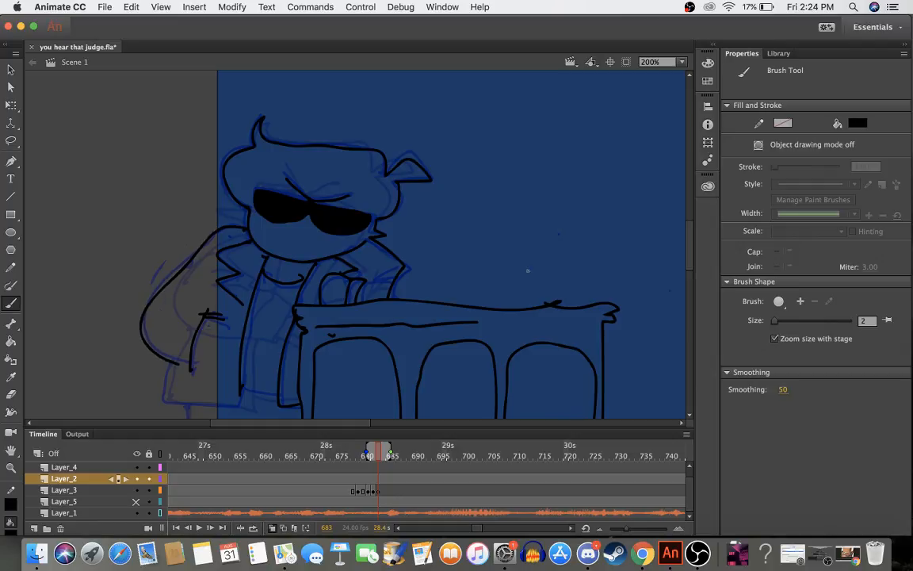
drag(689, 248, 689, 260)
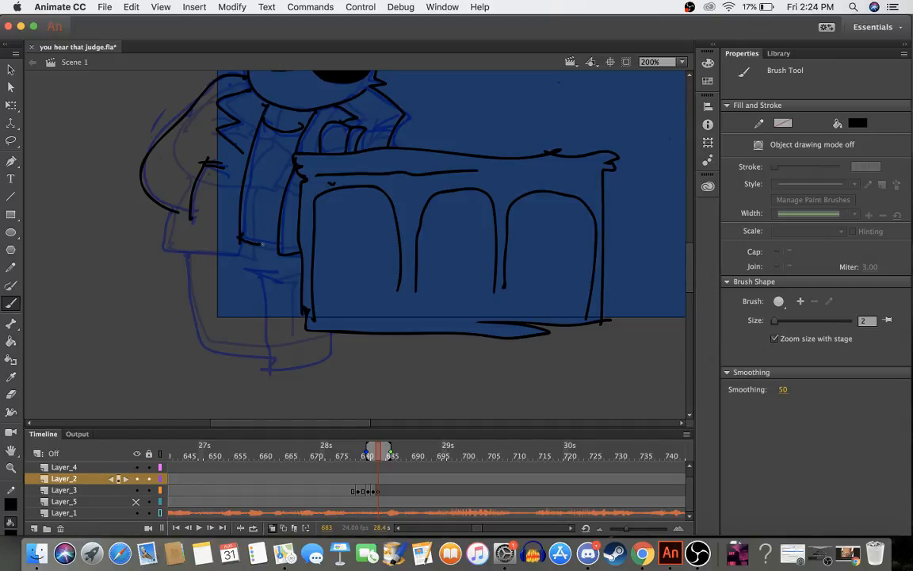
mouse_move(168, 216)
mouse_down()
mouse_move(163, 238)
mouse_move(186, 253)
mouse_move(228, 252)
mouse_up()
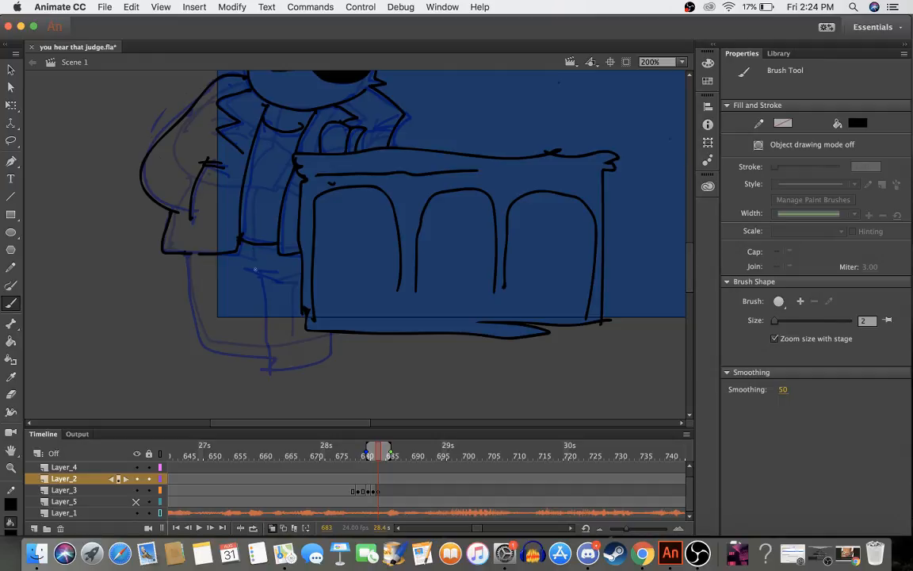
- Draw the trousers' waist fold, inner leg line, outer contour and hem below the coat, and add creases on the leaning sleeve
mouse_move(274, 276)
mouse_down()
mouse_move(236, 268)
mouse_move(267, 276)
mouse_move(246, 271)
mouse_move(266, 277)
mouse_move(251, 272)
mouse_move(263, 335)
mouse_up()
mouse_move(184, 258)
mouse_down()
mouse_move(209, 340)
mouse_move(329, 349)
mouse_move(361, 339)
mouse_move(368, 231)
mouse_move(389, 154)
mouse_up()
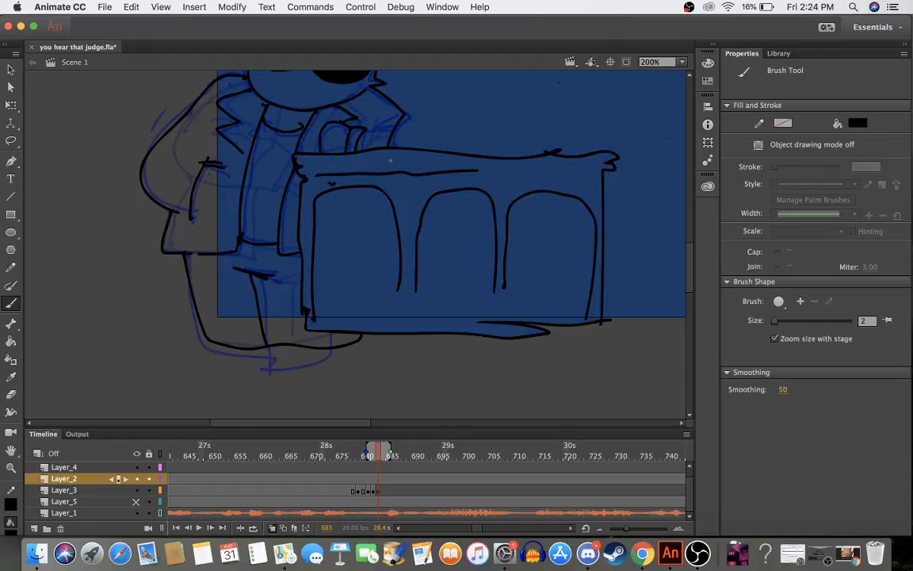
scroll(390, 160, up, 5)
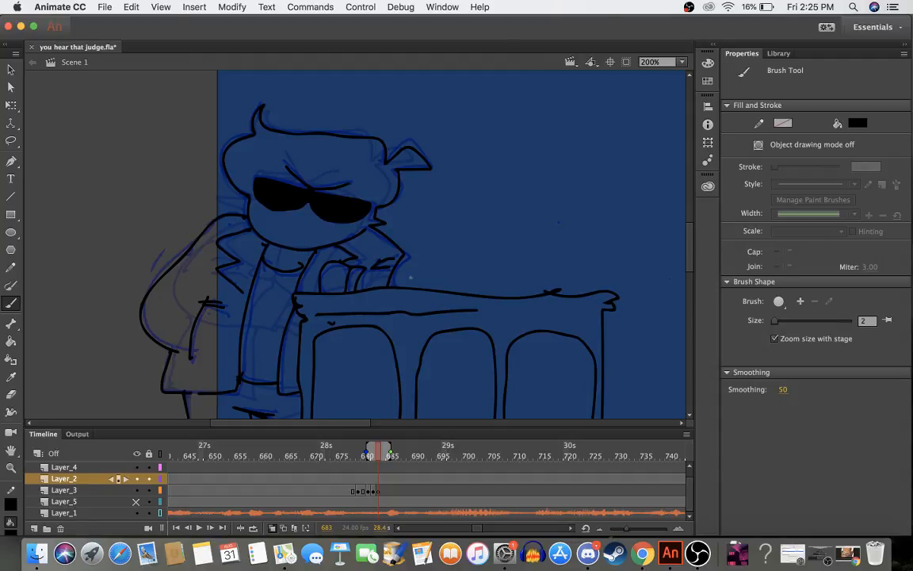
- Try moving the character drawing from Layer_2's frame 511 keyframe to Layer_3 near frame 632, and undo the move
scroll(300, 461, left, 10)
scroll(301, 462, left, 4)
click(424, 479)
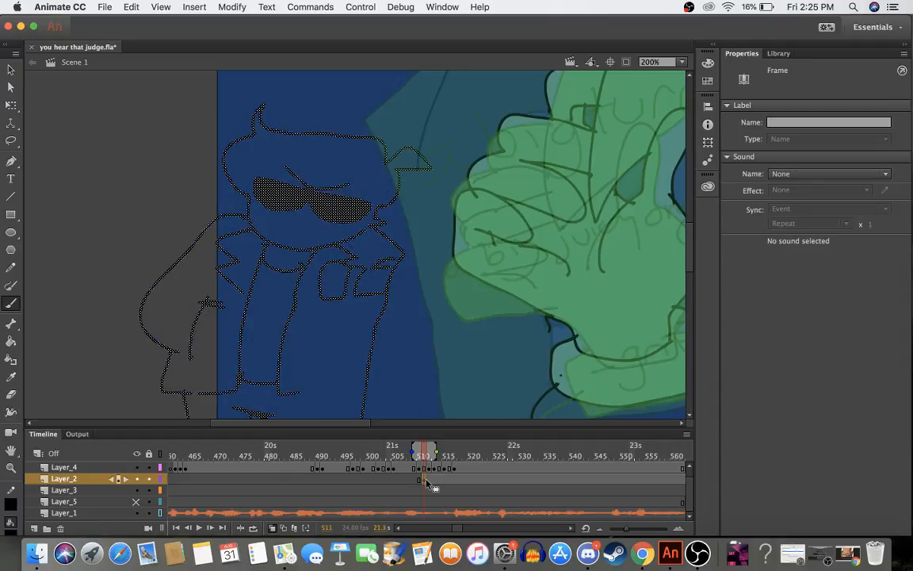
drag(424, 481, 557, 480)
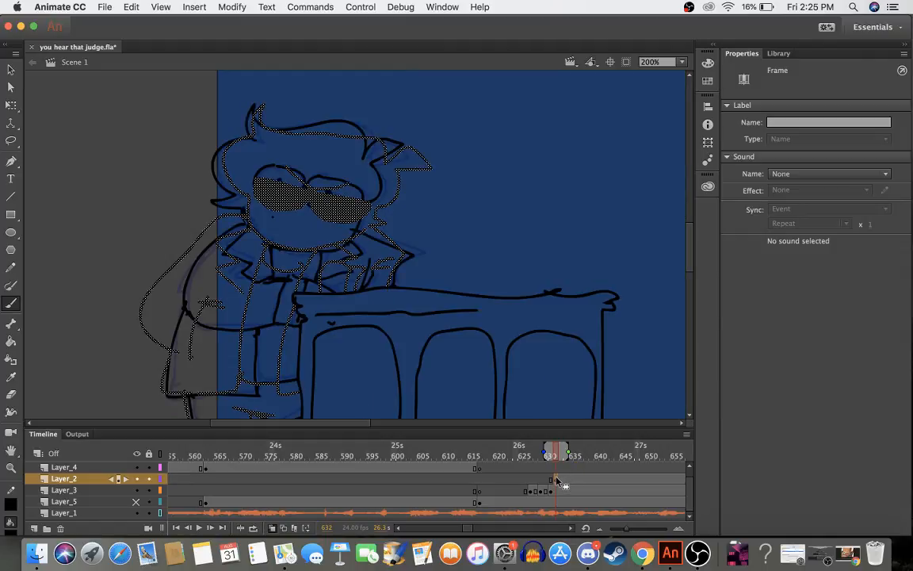
click(557, 480)
click(556, 490)
click(545, 459)
mouse_move(545, 462)
mouse_down()
mouse_move(565, 467)
mouse_move(552, 469)
mouse_up()
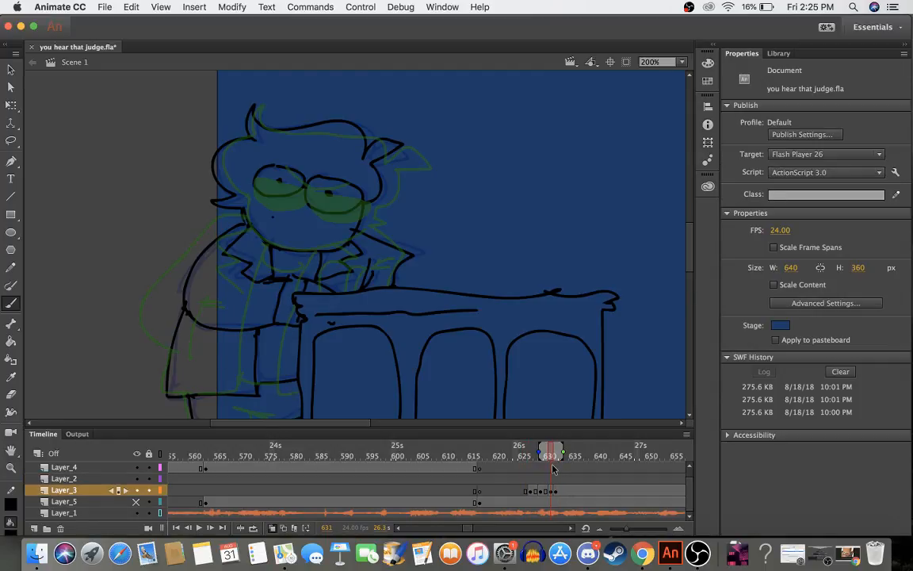
key(super+z)
key(super+z)
key(super+z)
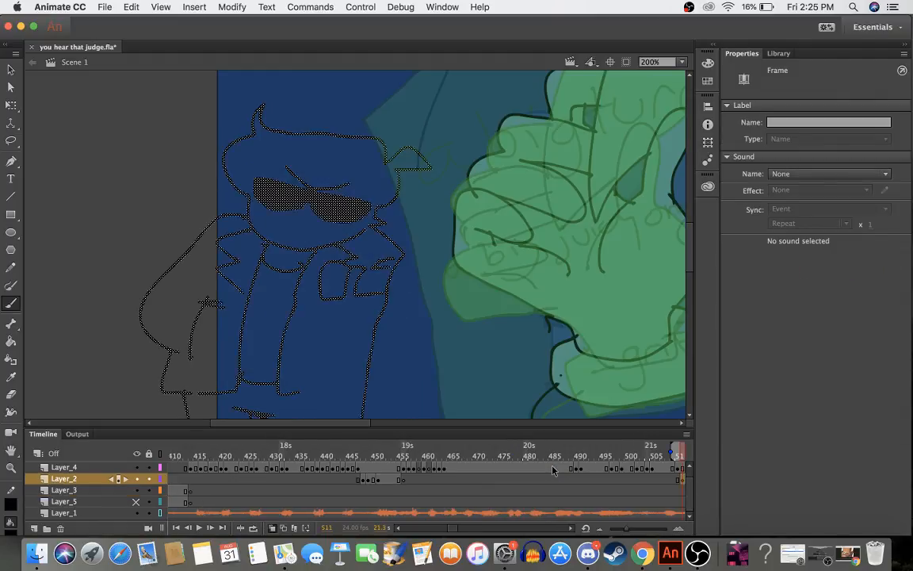
- Move the character drawing from Layer_2's frame 511 keyframe to frame 683 on Layer_3
scroll(539, 470, right, 10)
scroll(538, 471, left, 5)
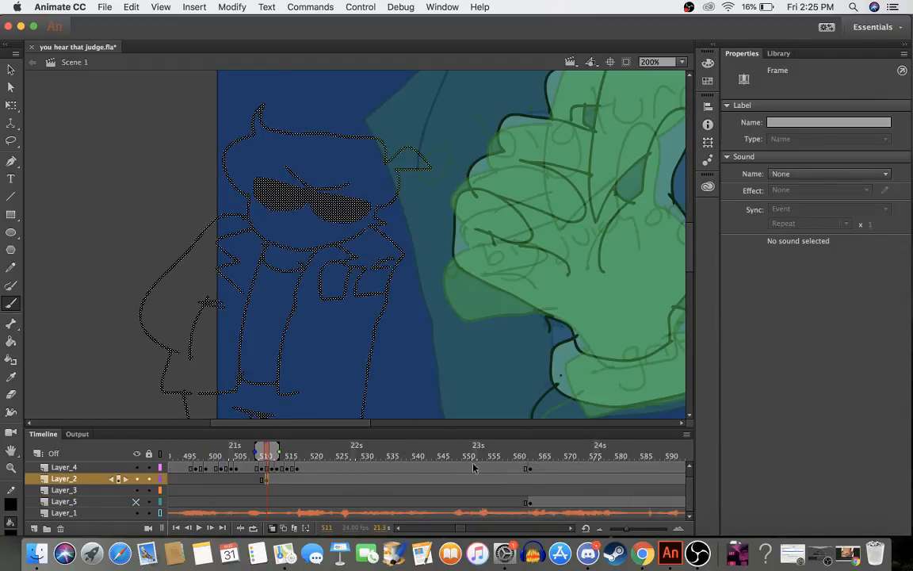
drag(267, 483, 405, 501)
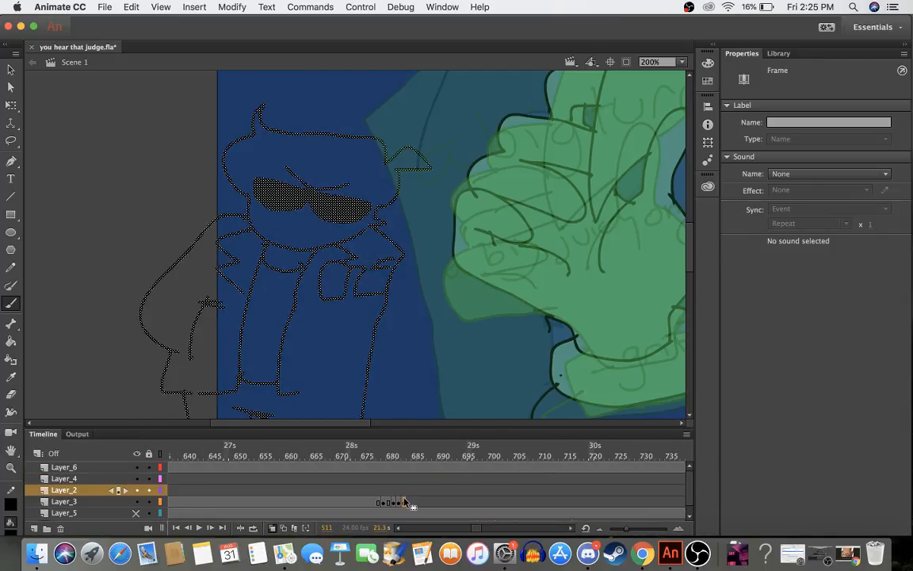
- Turn off onion skinning, scrub through the sunglasses poses, and go back to the character's pose at frame 629
mouse_move(386, 454)
mouse_down()
mouse_move(422, 458)
mouse_move(374, 461)
mouse_move(412, 460)
mouse_move(401, 468)
mouse_move(397, 449)
mouse_move(417, 457)
mouse_move(393, 457)
mouse_move(420, 458)
mouse_up()
click(273, 529)
drag(350, 460, 416, 461)
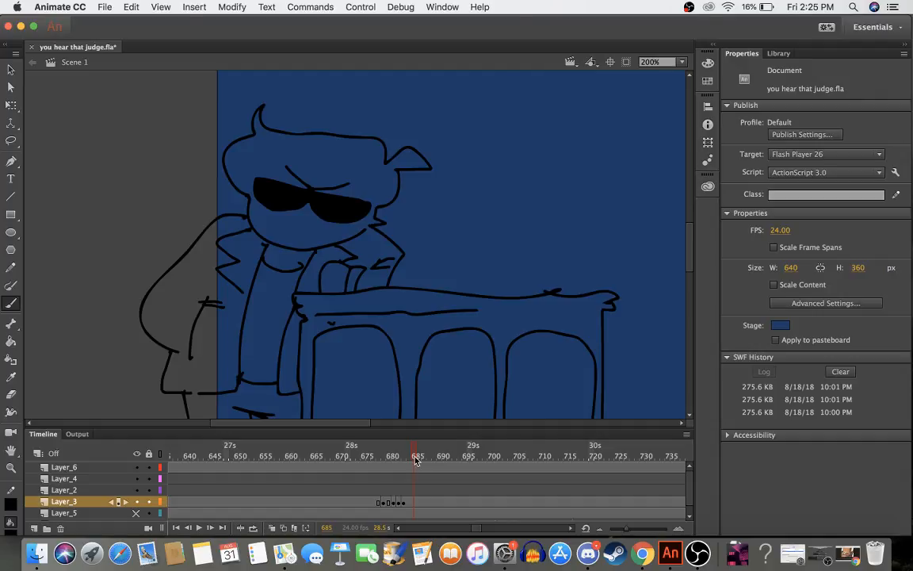
mouse_move(415, 460)
mouse_down()
mouse_move(349, 460)
mouse_move(523, 469)
mouse_move(171, 449)
mouse_move(306, 442)
mouse_move(382, 450)
mouse_move(321, 452)
mouse_move(333, 454)
mouse_up()
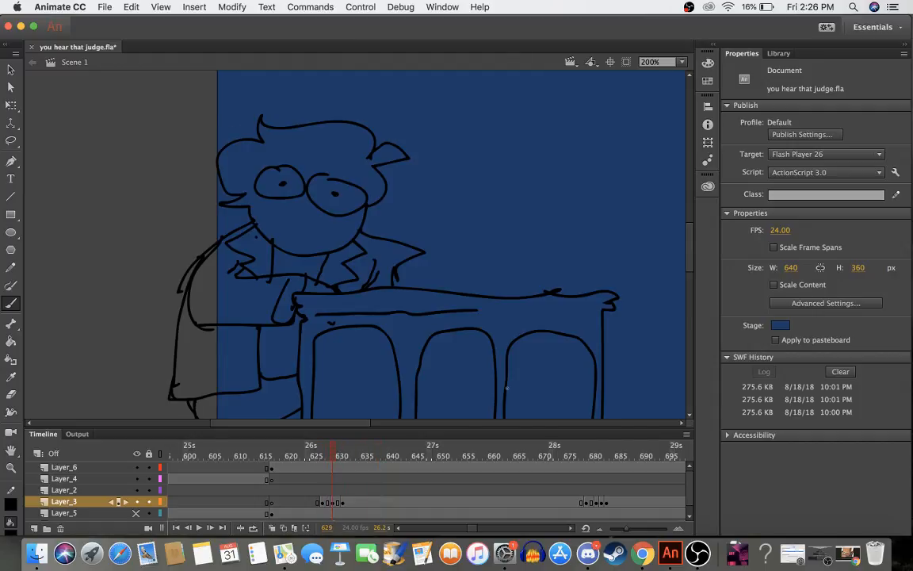
- Set the Paint Bucket fill to the light teal sampled from the upper hand in frame 628
key(k)
click(856, 123)
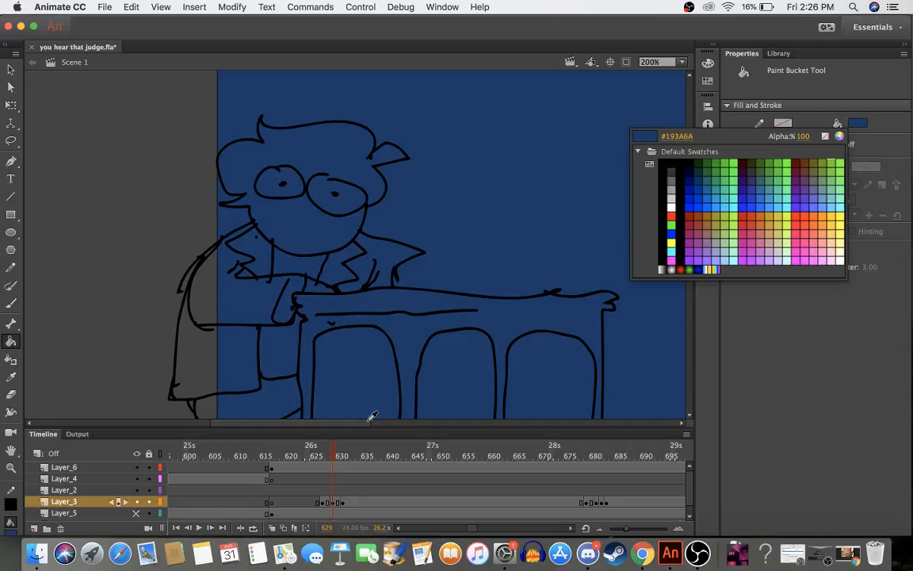
click(334, 453)
click(332, 454)
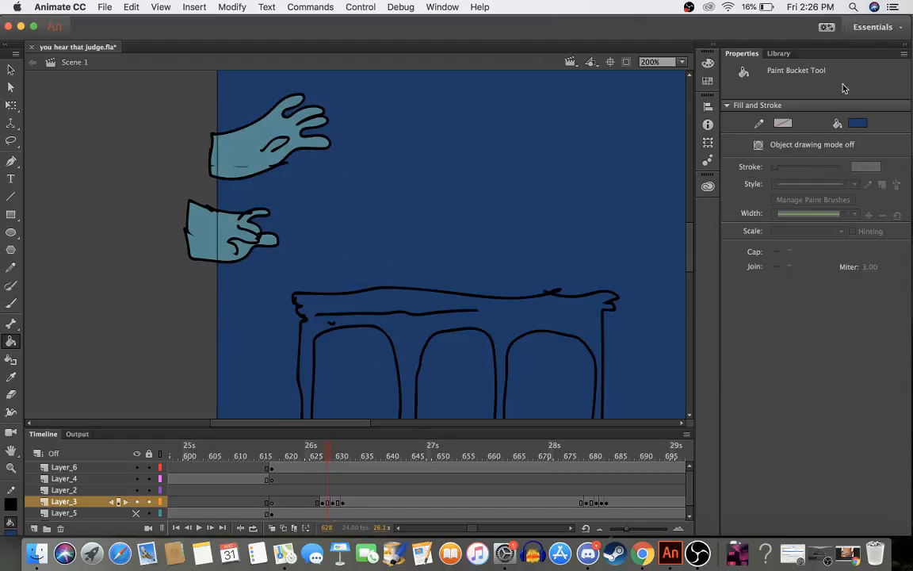
click(857, 123)
click(258, 155)
- At frame 629, fill the character's head, eyes, shirt, far lapel and far sleeve with teal
click(333, 452)
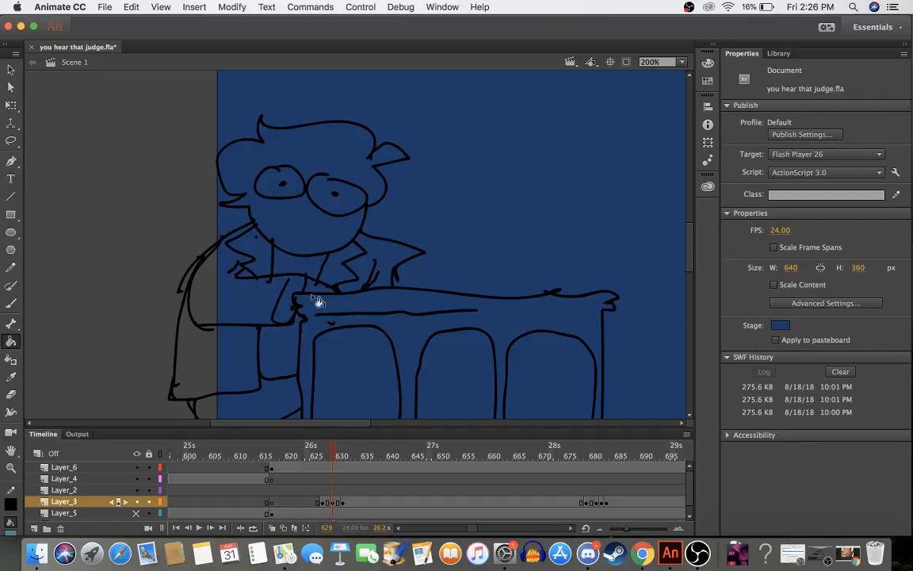
click(267, 196)
click(270, 175)
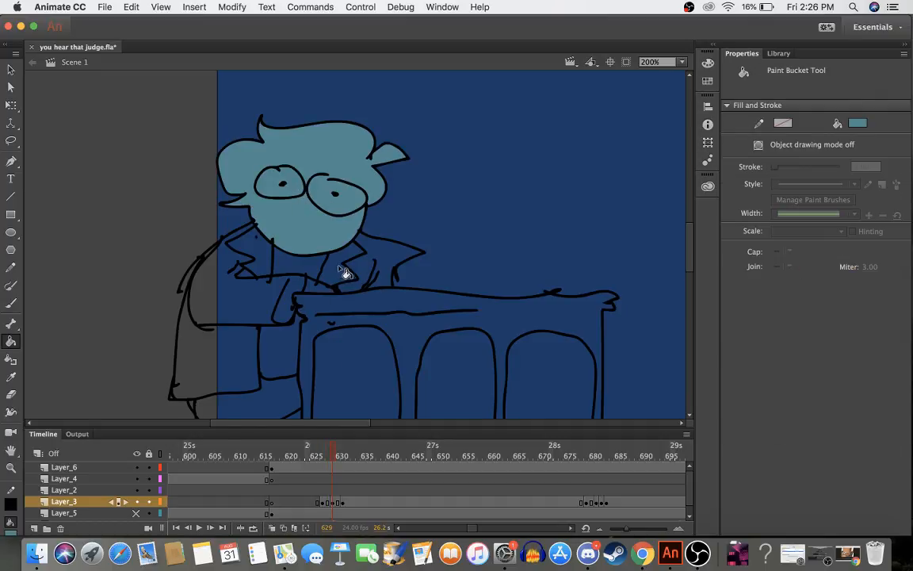
click(312, 247)
click(332, 247)
click(282, 246)
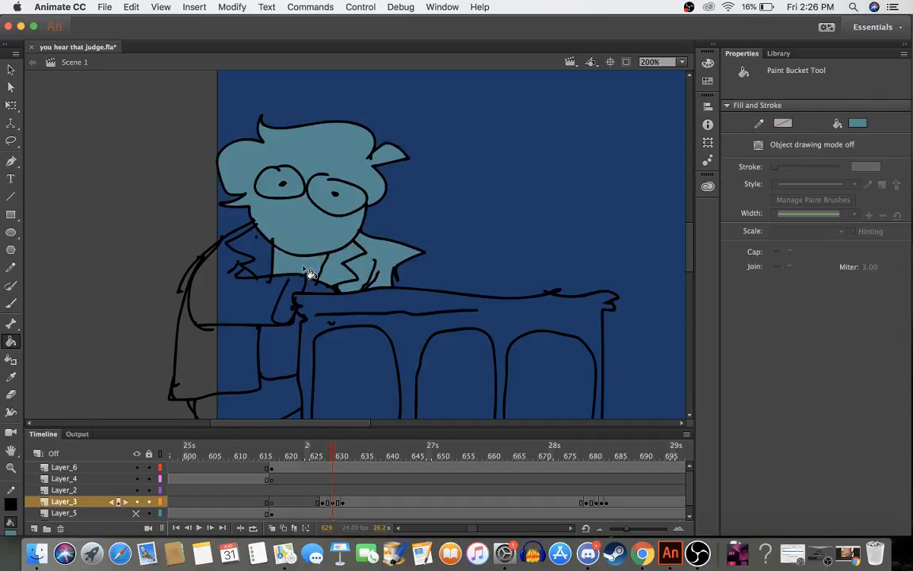
- Fill frame 629's near lapel, near sleeve, forearm, lower coat and trousers with teal
click(250, 262)
click(240, 278)
click(312, 285)
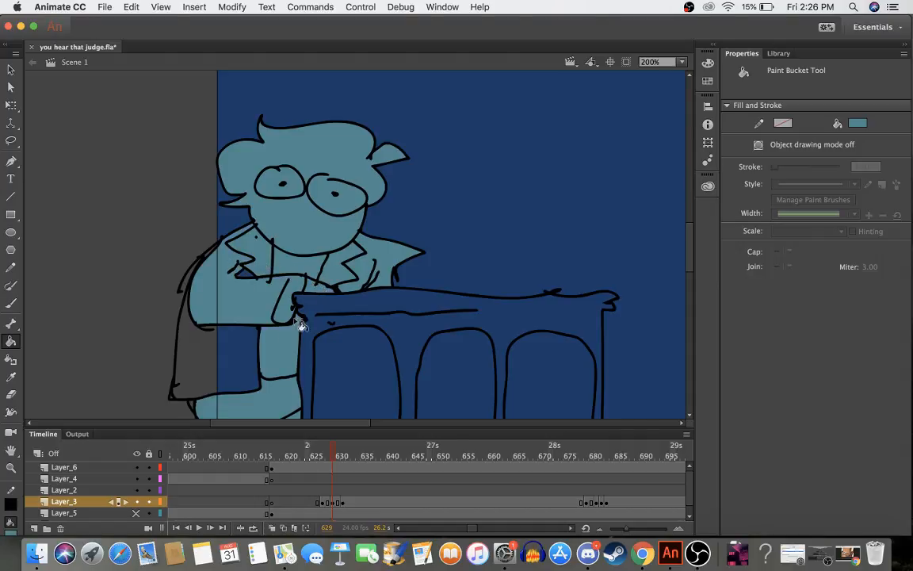
click(239, 347)
click(246, 276)
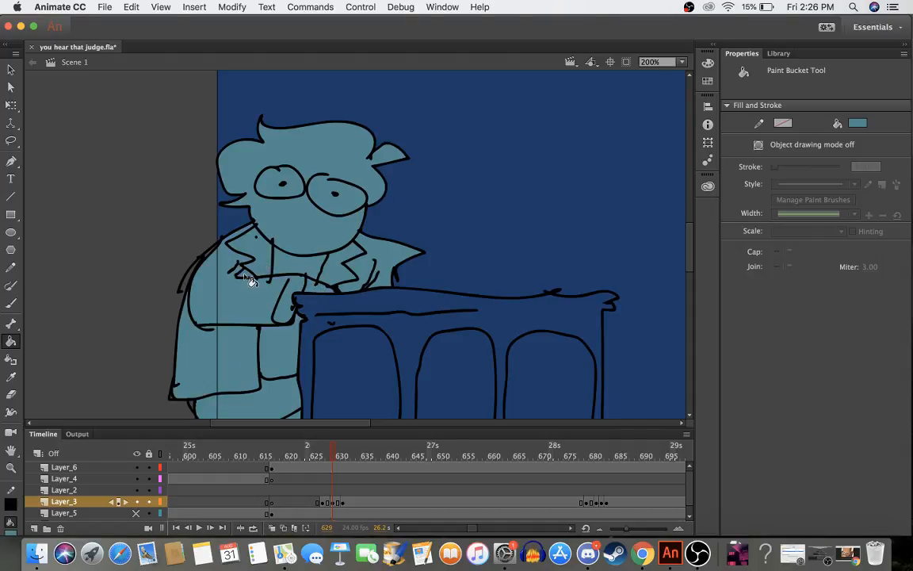
- At frame 631, fill the character's shirt, arms, coat, trousers, head, eyes and lapels with teal
click(342, 457)
click(306, 276)
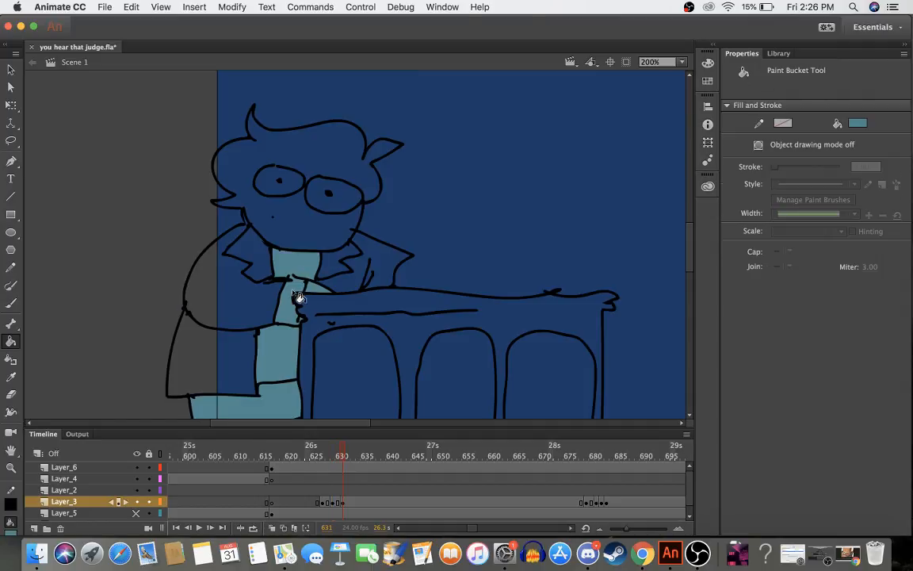
click(234, 273)
click(235, 246)
click(220, 388)
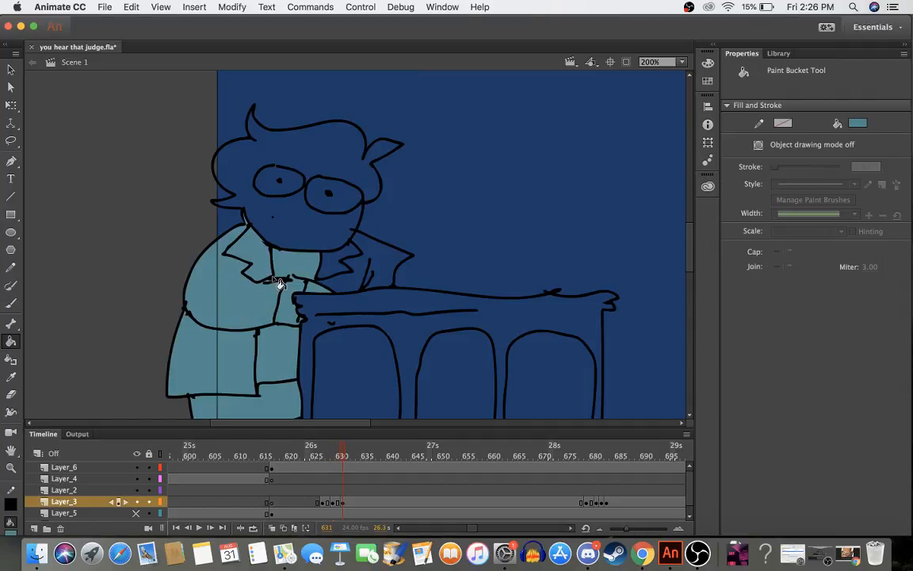
click(262, 202)
click(337, 204)
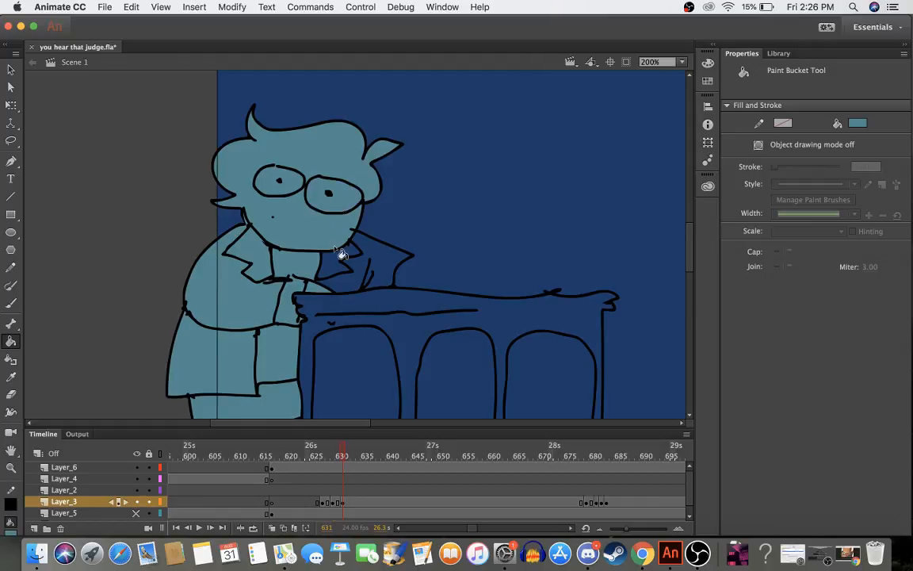
click(360, 270)
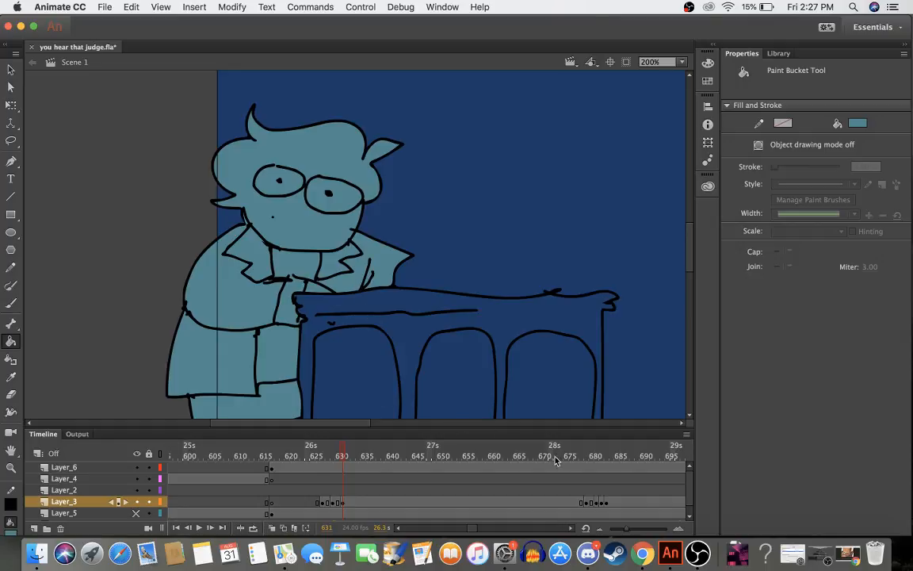
- At frame 679, fill the angry character's head and both eyes with teal, undoing a fill that recolours the outlines
click(585, 456)
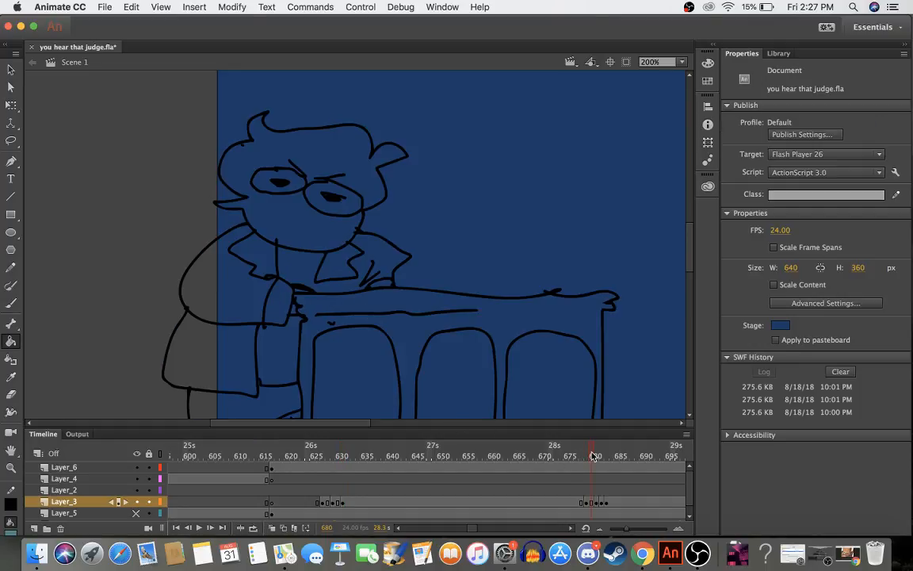
click(313, 220)
click(316, 207)
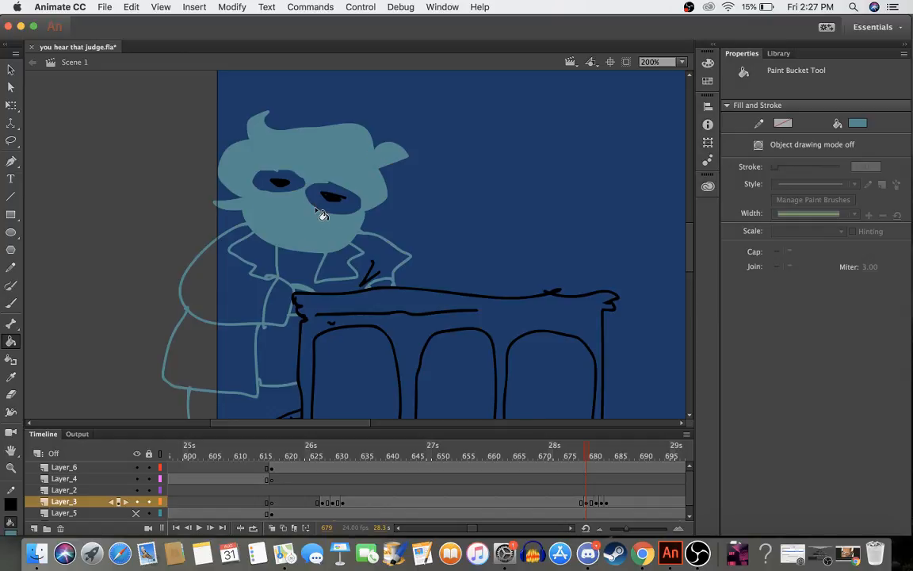
key(super+z)
click(320, 199)
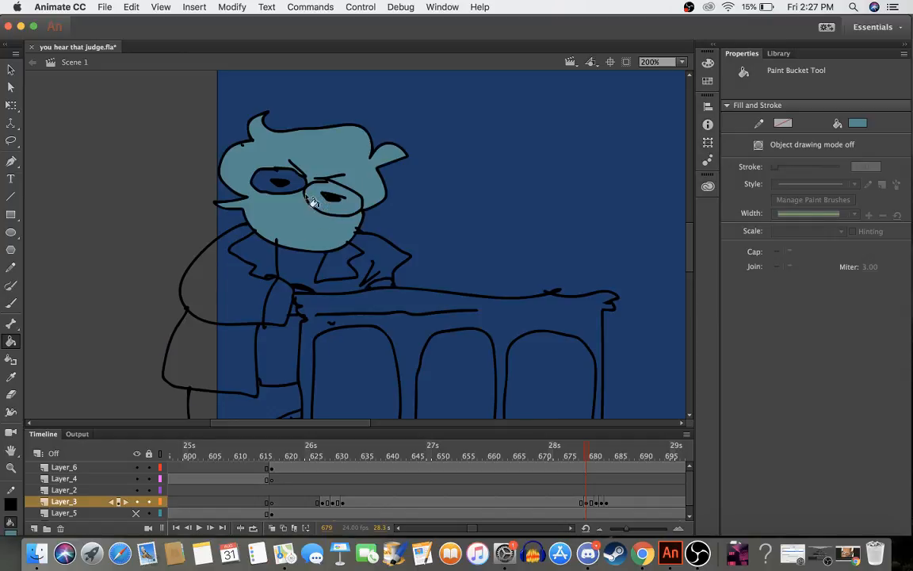
click(294, 186)
- Fill frame 679's shirt, lapels, sleeves, cuff, lower coat and trousers with teal
click(336, 265)
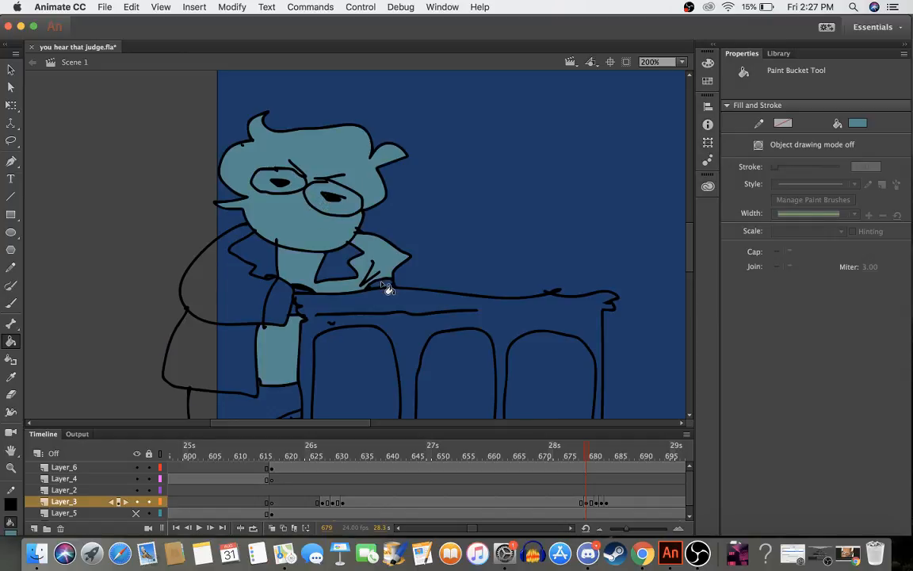
click(259, 257)
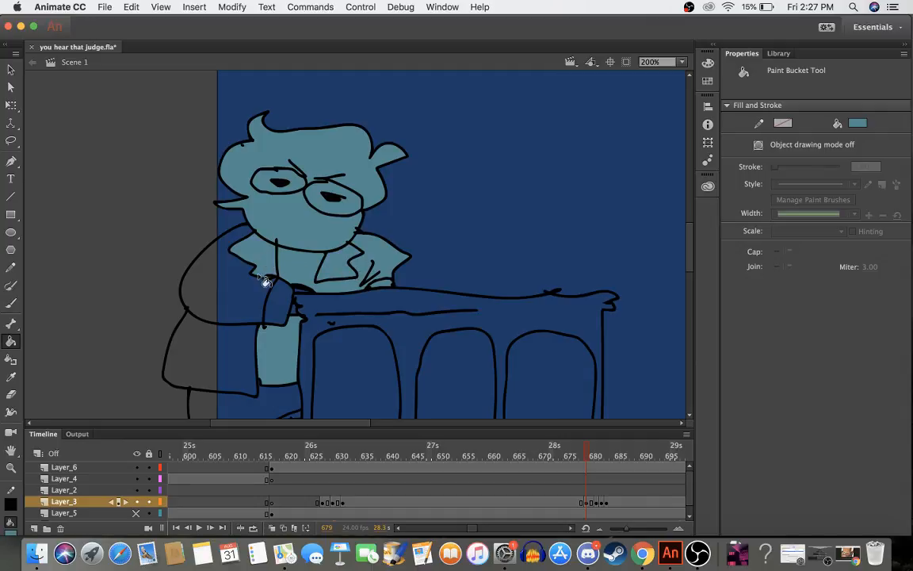
click(251, 297)
click(282, 300)
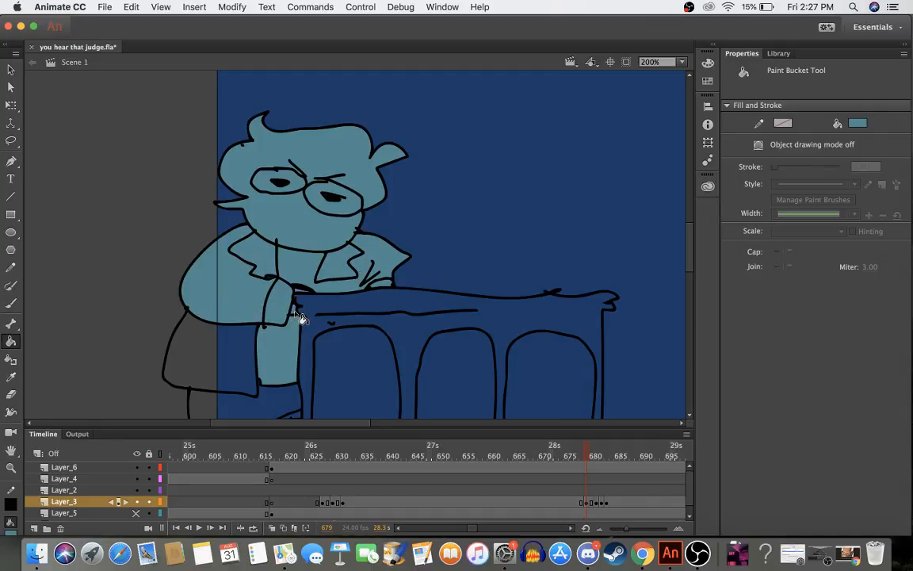
click(240, 339)
scroll(240, 339, down, 2)
scroll(241, 339, down, 4)
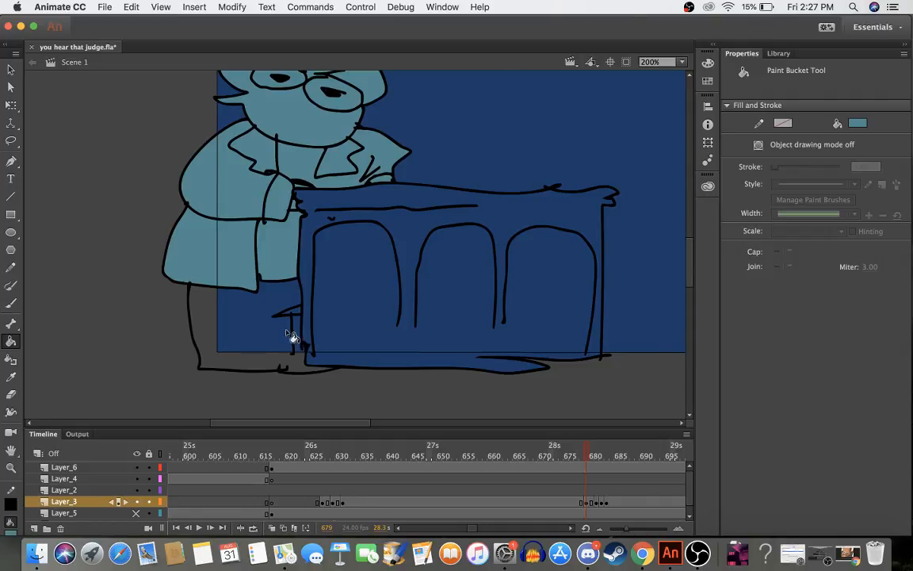
click(262, 308)
- At frame 681, fill the character's shirt, lapels, sleeves, hand, coat and trousers with teal
click(596, 462)
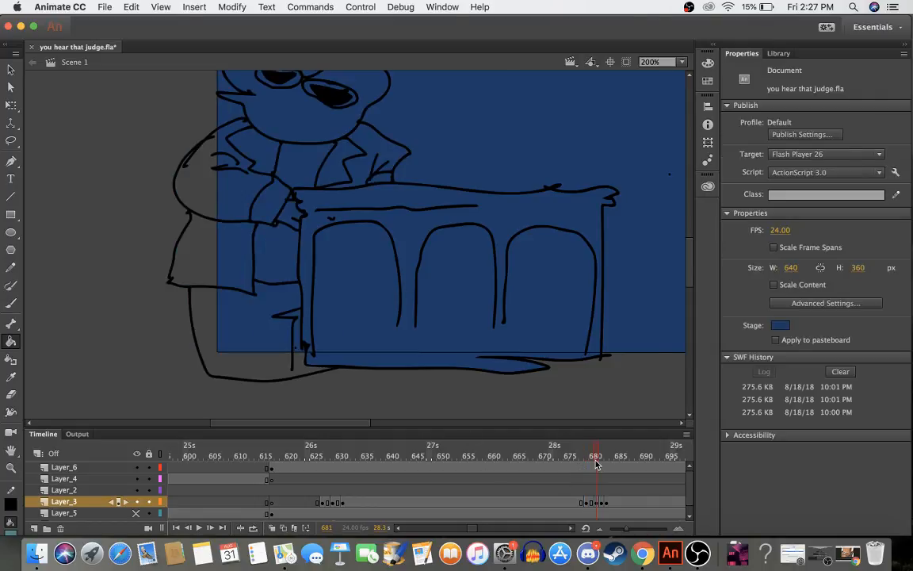
click(286, 259)
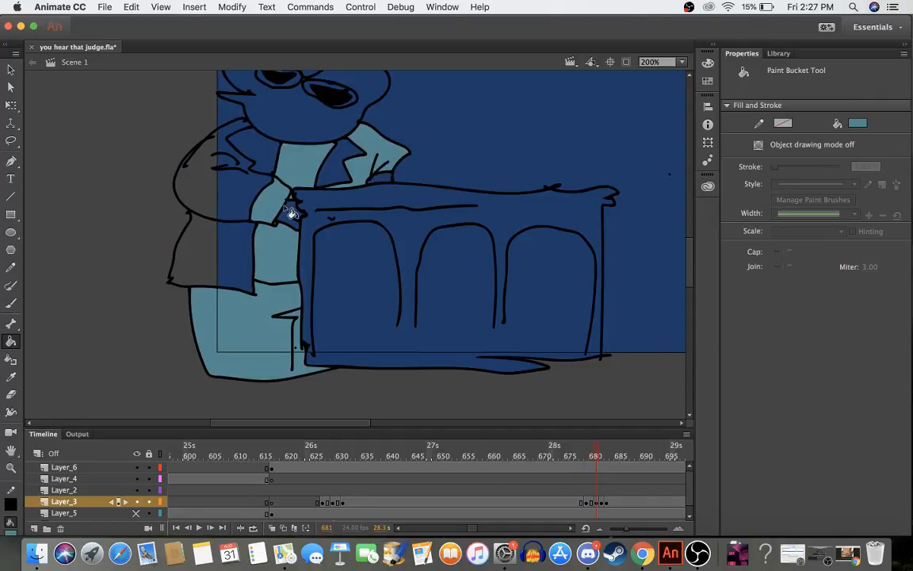
click(367, 181)
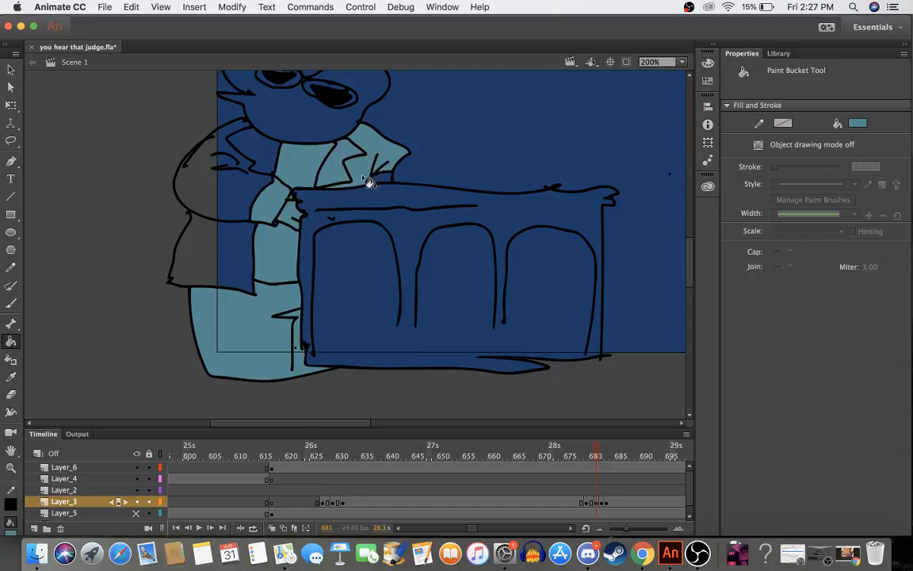
click(195, 230)
click(226, 202)
scroll(268, 155, up, 5)
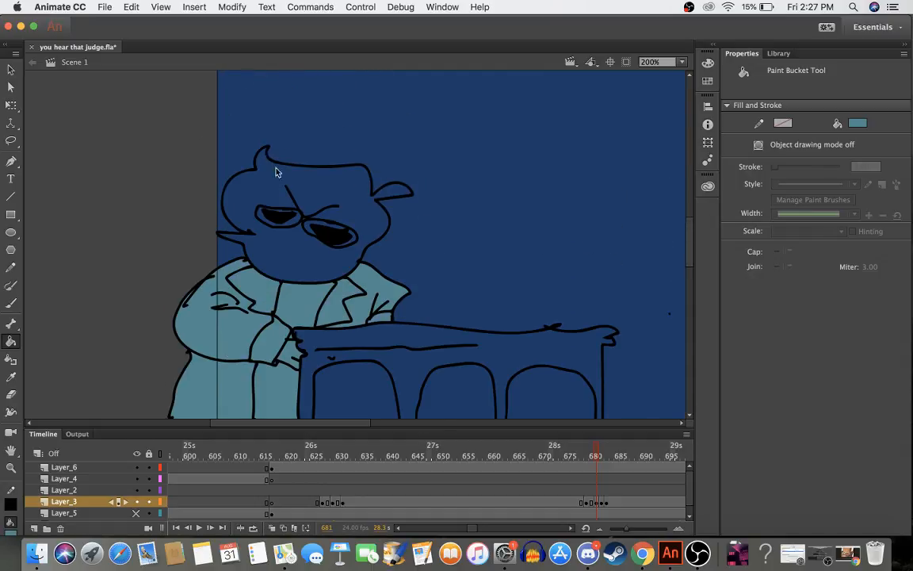
- Fill frame 681's head and the areas around the pupils in both eyes with teal
click(264, 229)
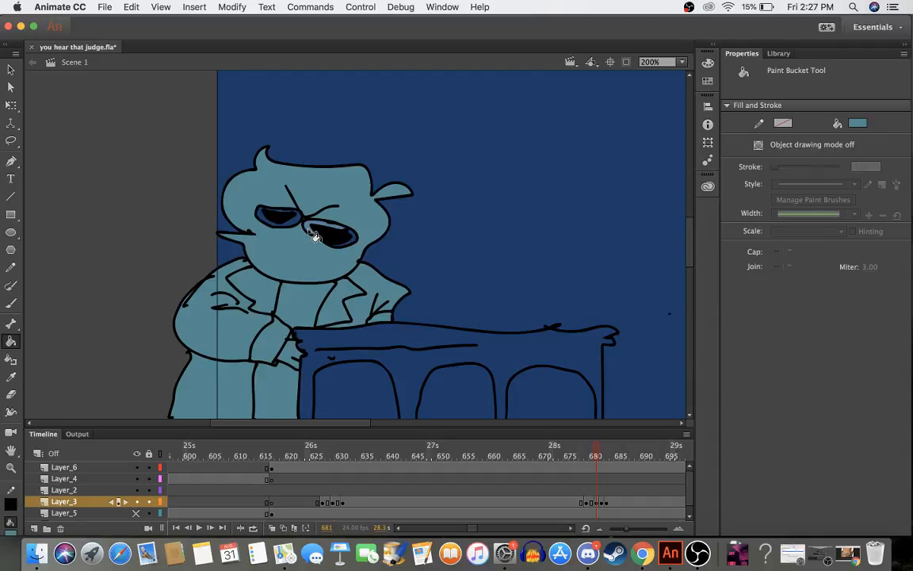
click(355, 240)
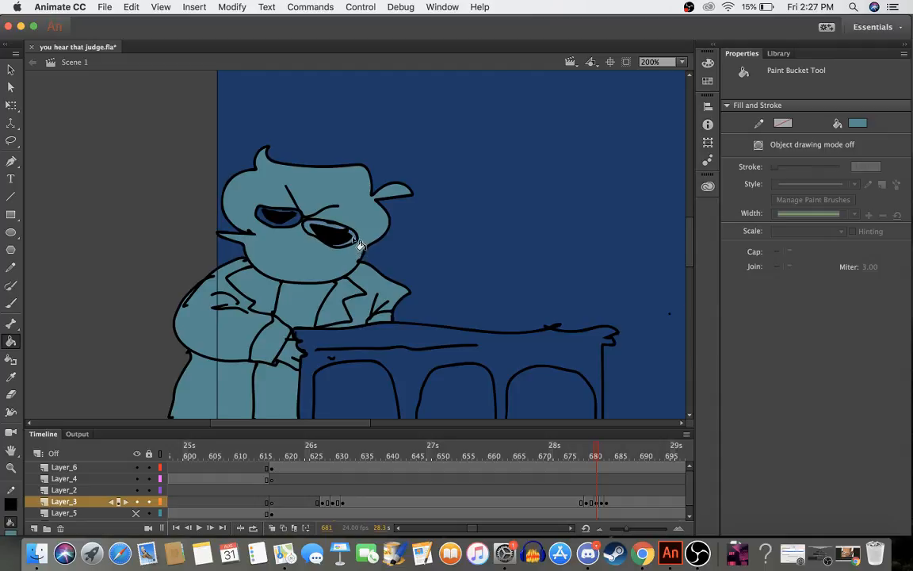
click(298, 222)
- At frame 682, fill the character's head, hand, cuffs, shirt, lapels, coat and trousers with teal
key(.)
click(318, 264)
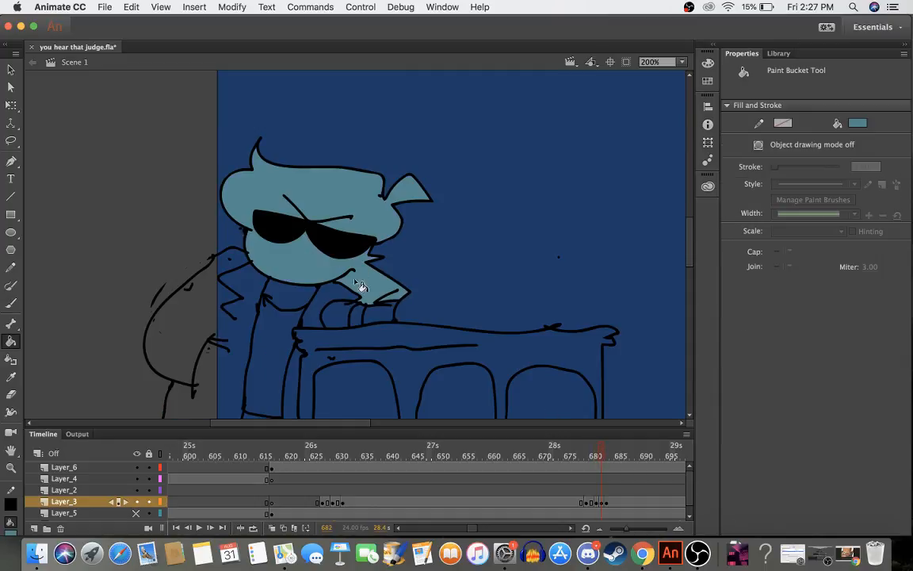
click(346, 312)
click(290, 298)
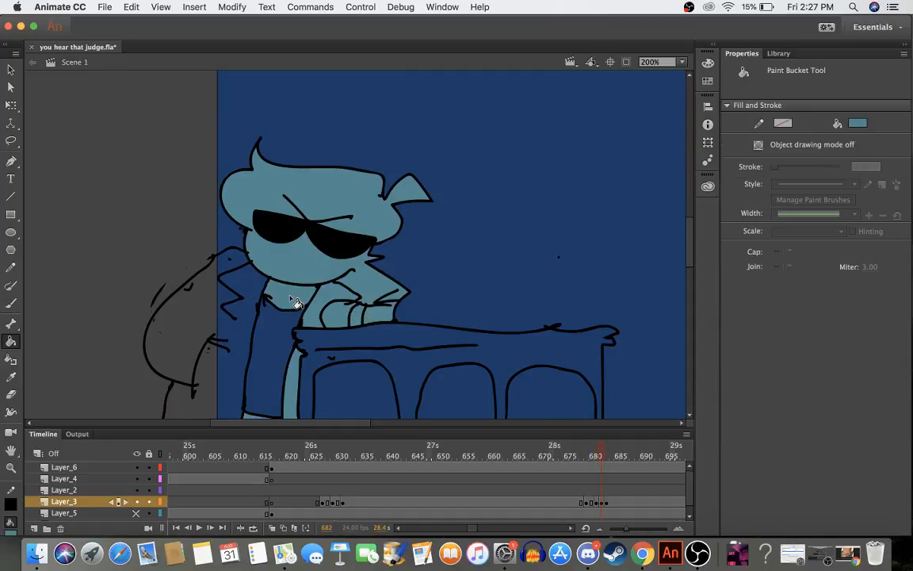
click(269, 333)
click(249, 296)
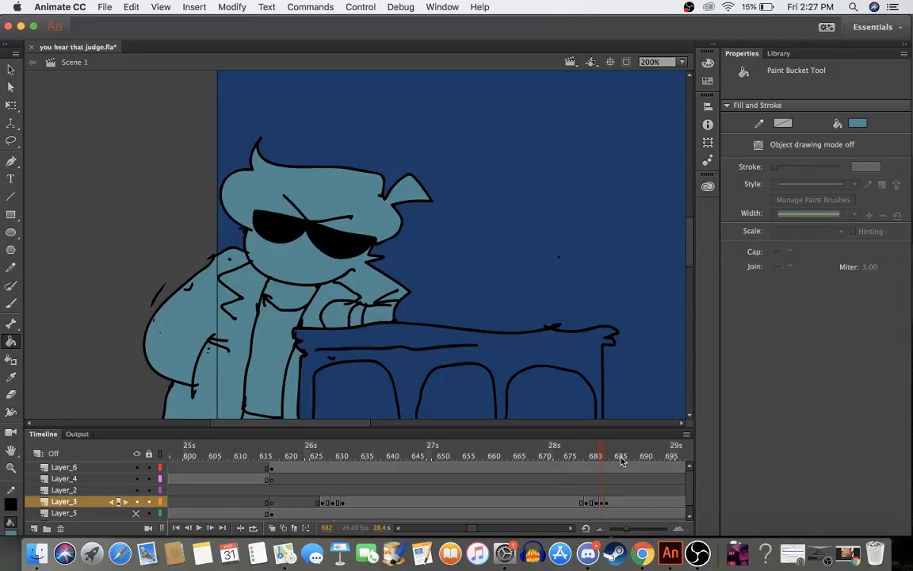
- At frame 683, fill the character's head, hand, shirt, lapels, coat and trousers with teal
key(.)
click(341, 271)
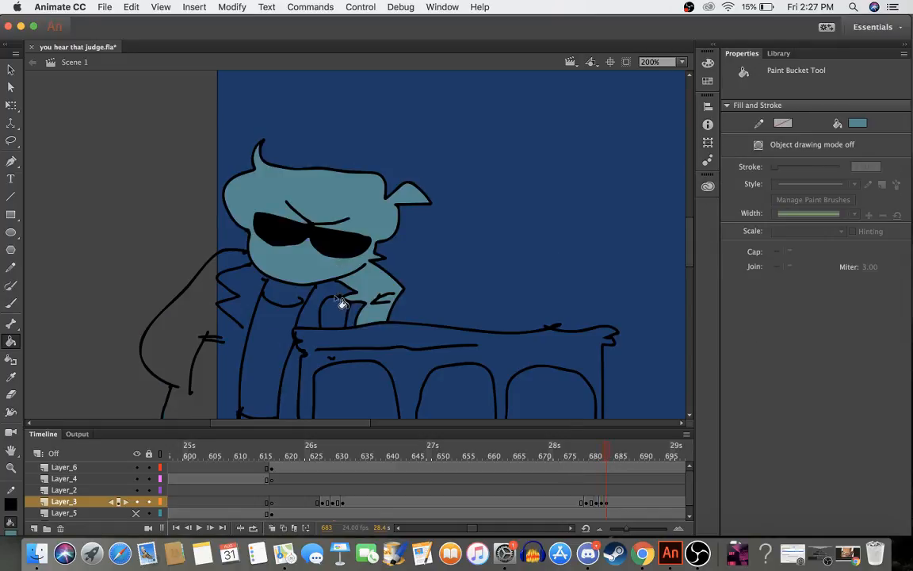
click(309, 282)
click(316, 285)
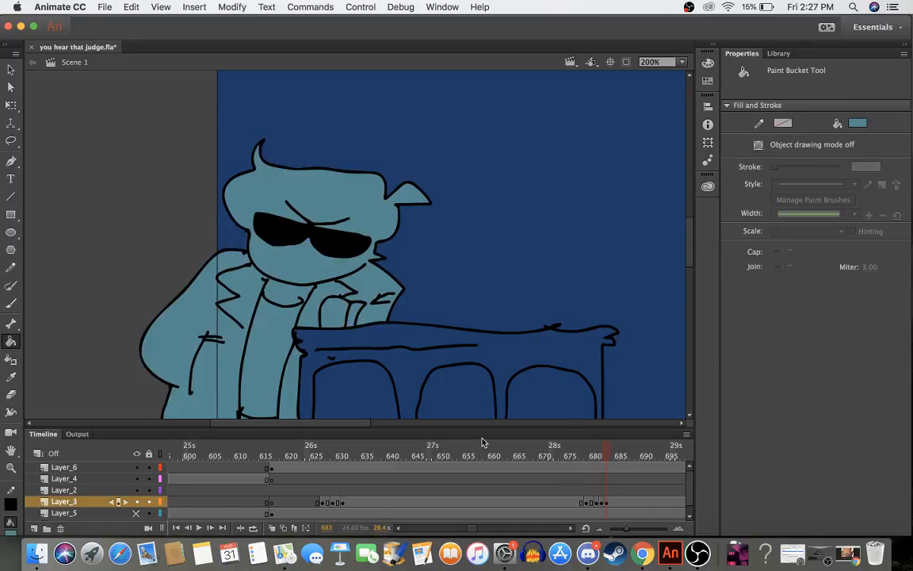
mouse_move(320, 458)
mouse_down()
mouse_move(656, 469)
mouse_move(614, 424)
mouse_move(690, 460)
mouse_move(450, 452)
mouse_move(539, 457)
mouse_move(526, 462)
mouse_up()
scroll(524, 476, right, 2)
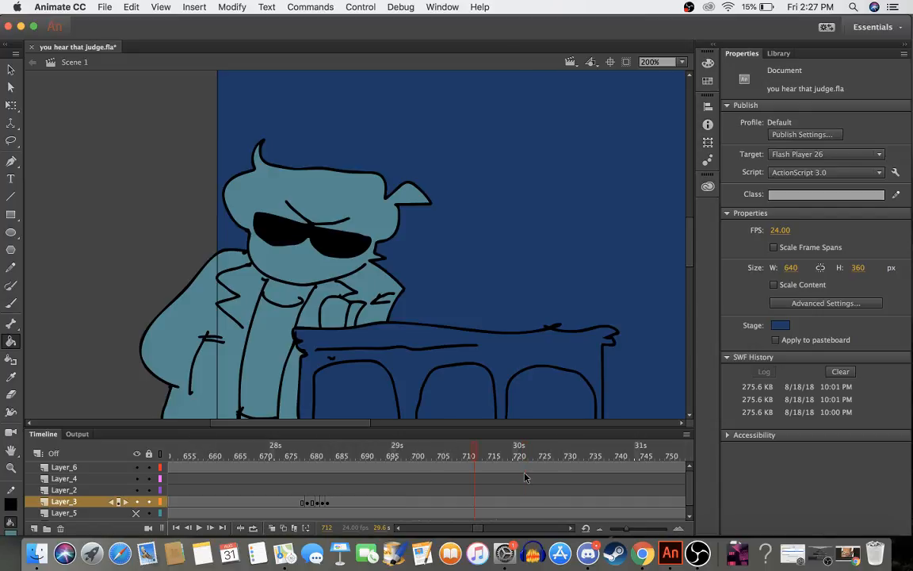
click(476, 470)
double_click(477, 470)
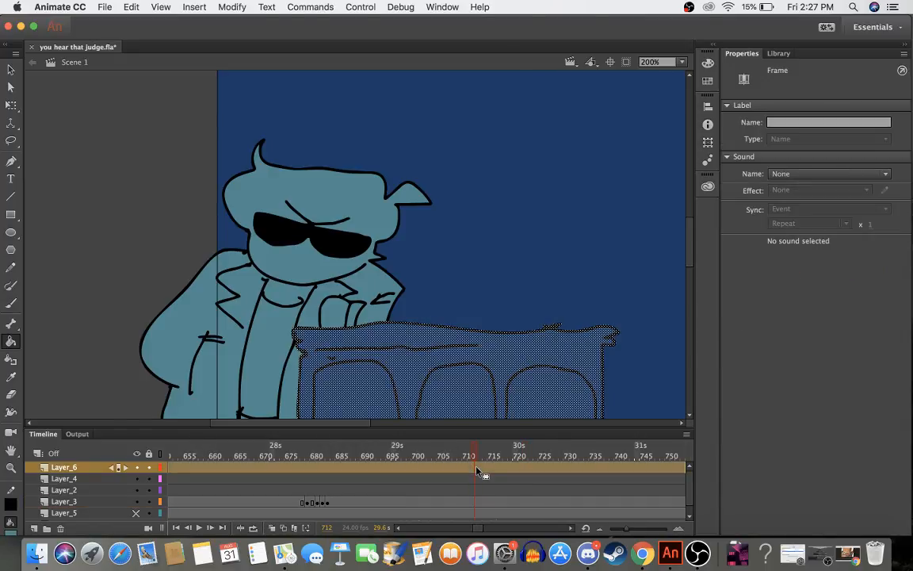
right_click(477, 470)
click(498, 325)
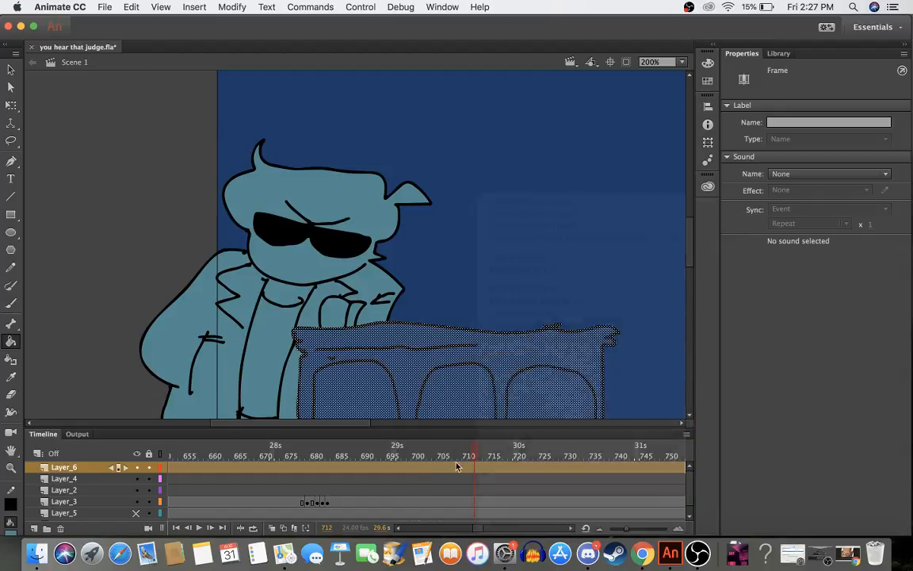
- Insert blank keyframes at frame 720 on Layer_6, Layer_3 and Layer_5
click(488, 458)
drag(488, 458, 516, 451)
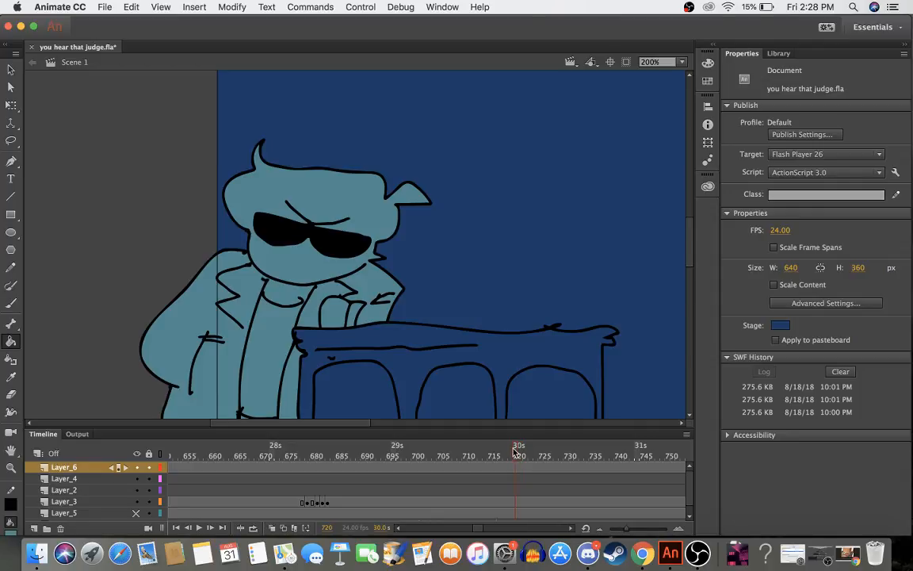
click(515, 467)
right_click(515, 468)
click(558, 302)
click(515, 501)
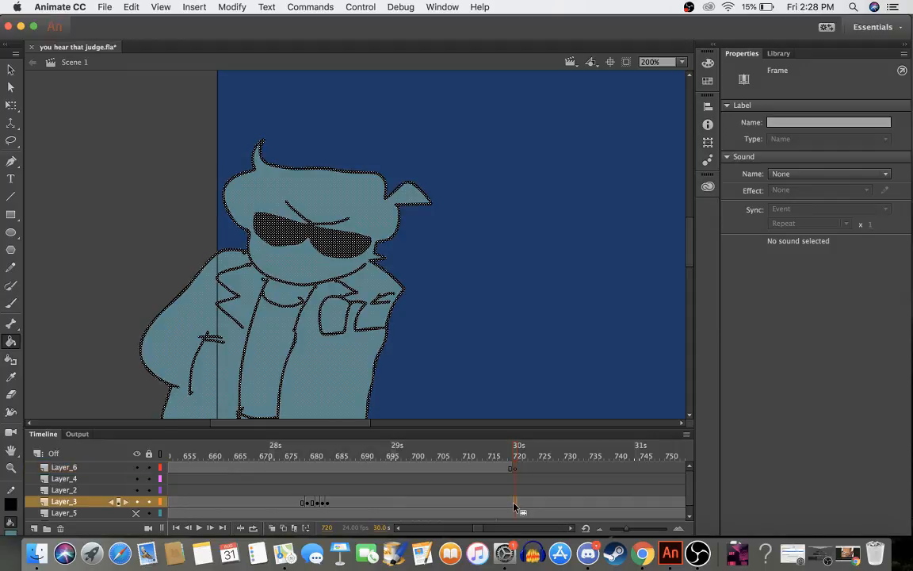
right_click(515, 501)
click(535, 301)
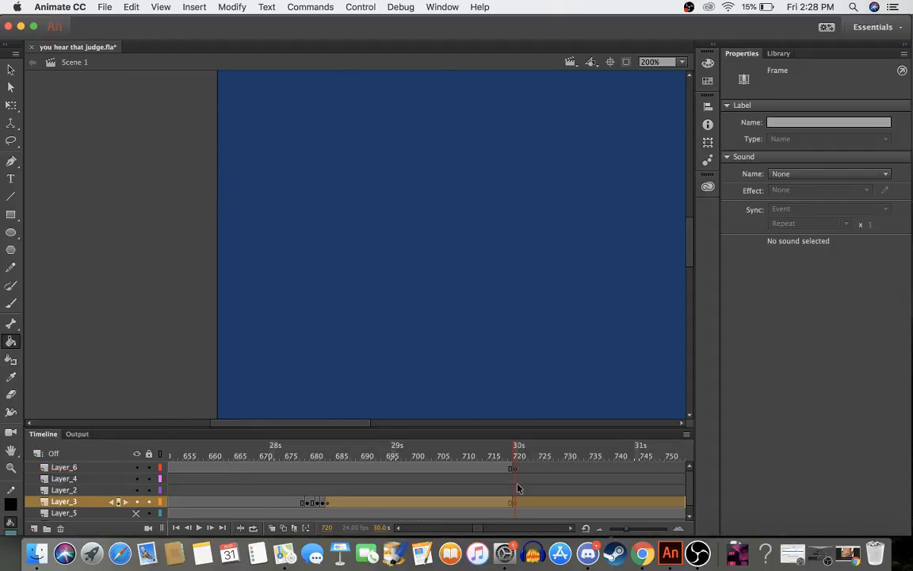
click(517, 512)
right_click(517, 512)
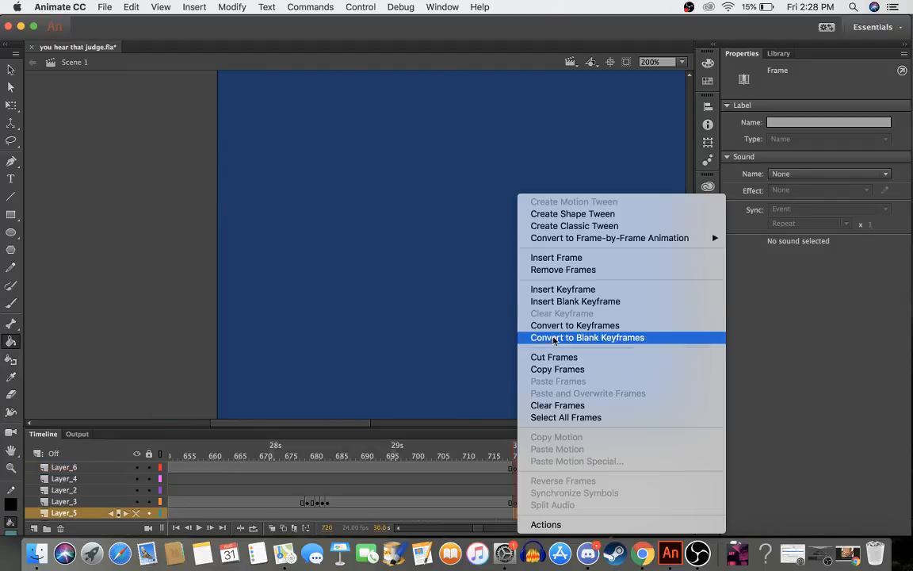
click(555, 301)
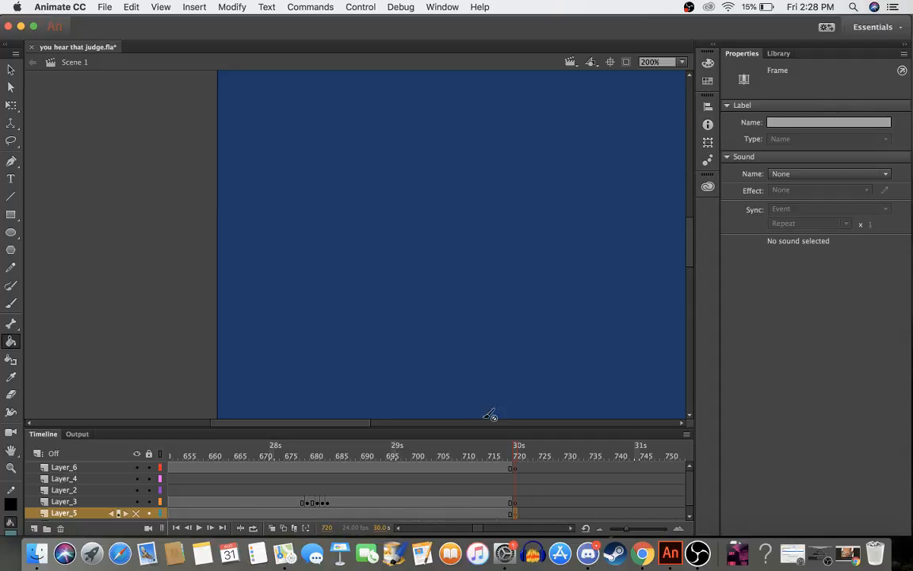
- Examine the character's earlier poses and view the face at frame 629 at 400% magnification
drag(466, 454, 247, 453)
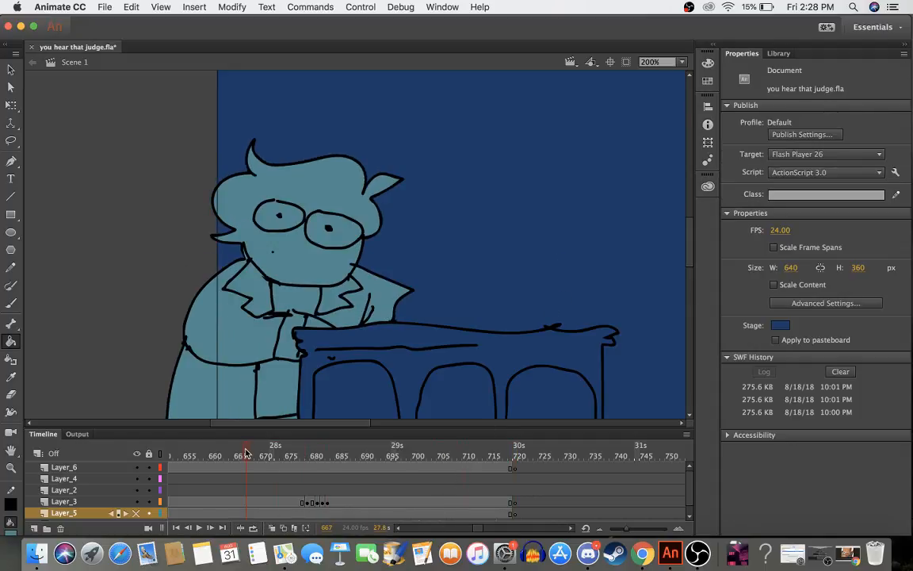
drag(397, 454, 436, 491)
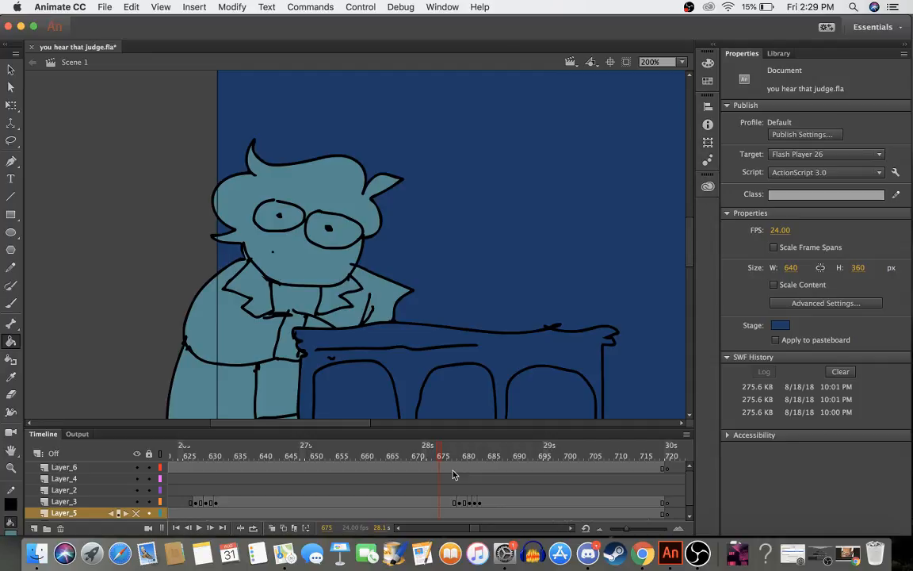
click(200, 471)
click(205, 469)
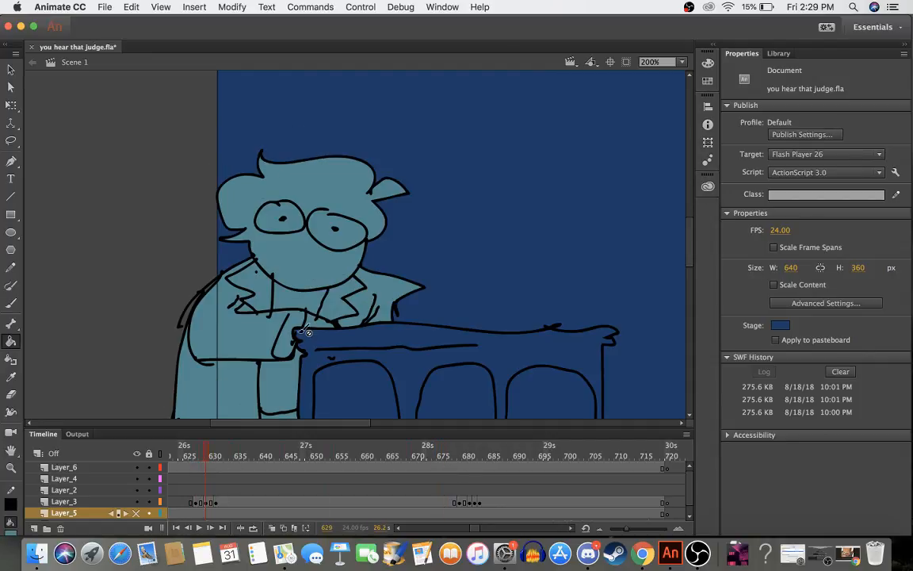
click(662, 61)
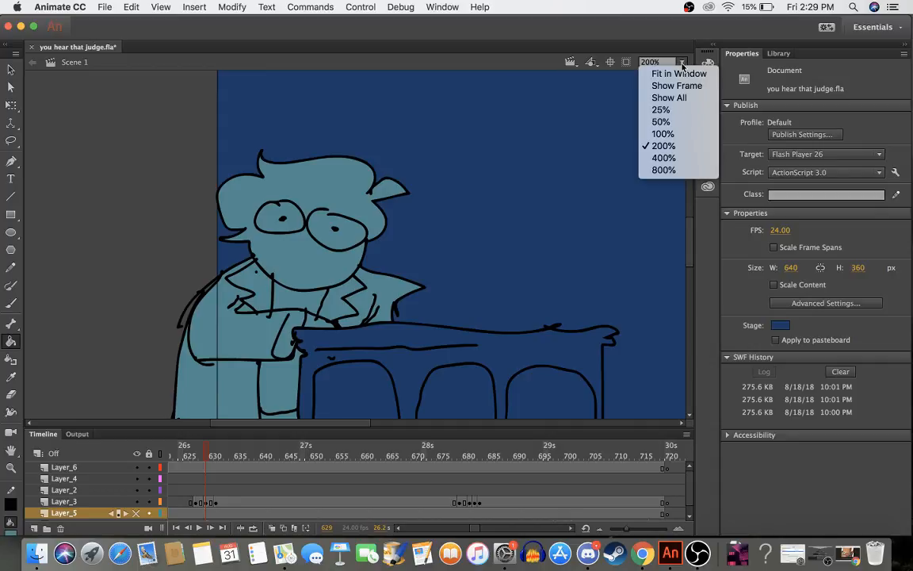
click(663, 158)
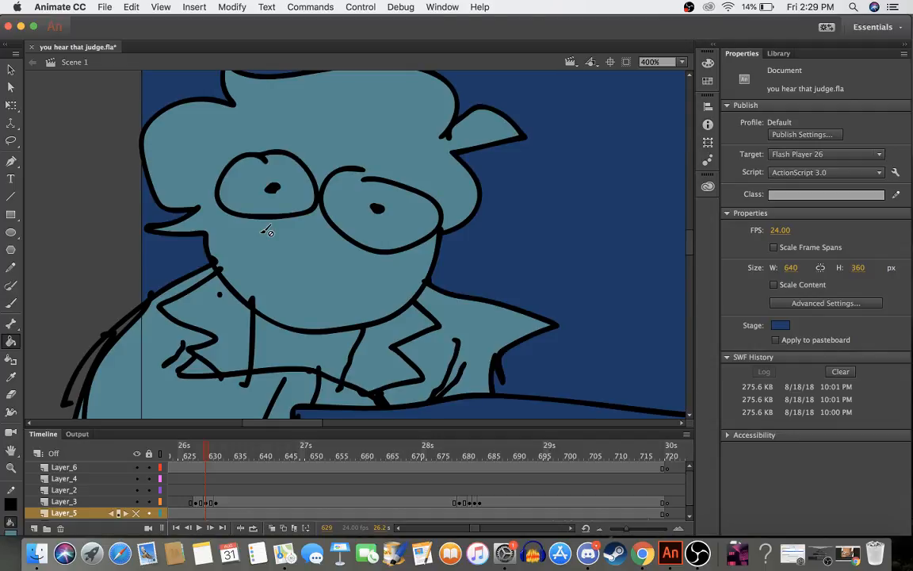
click(680, 62)
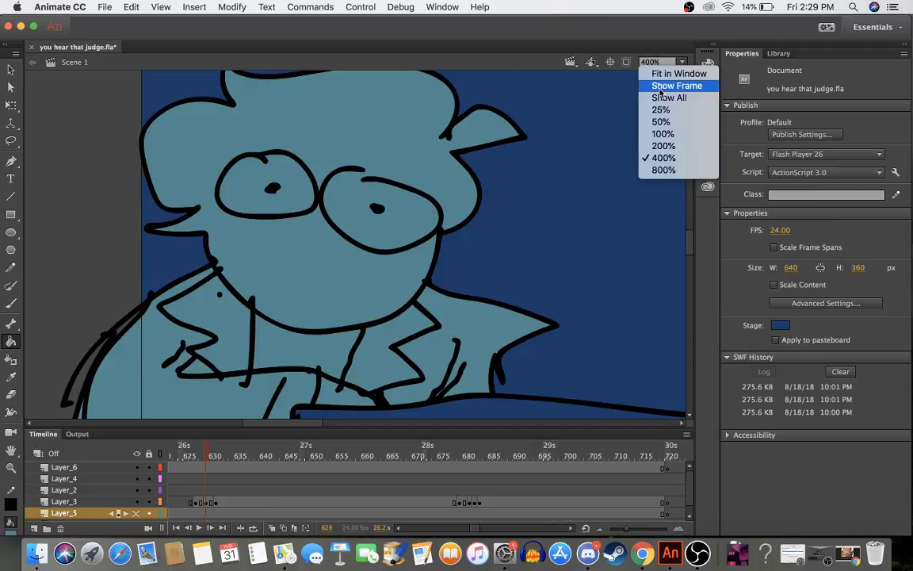
click(668, 52)
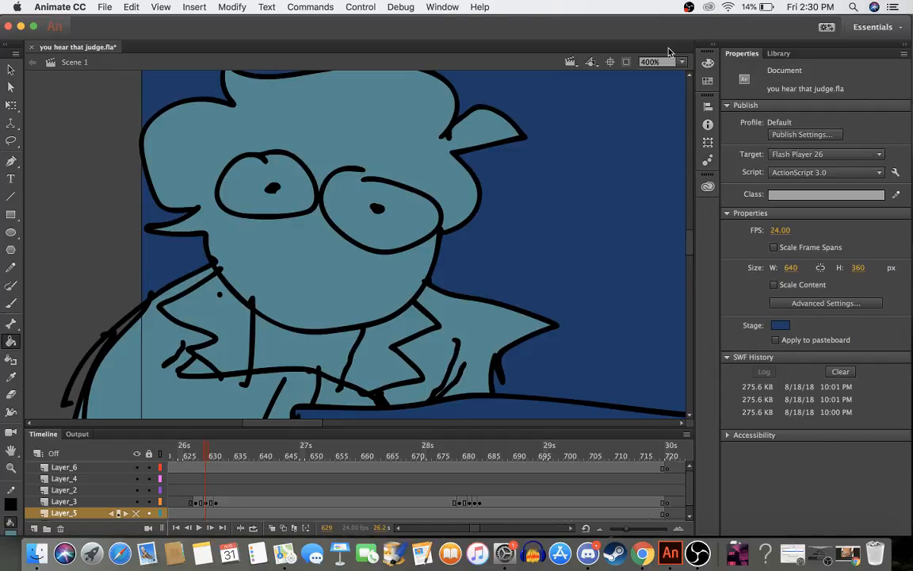
click(206, 490)
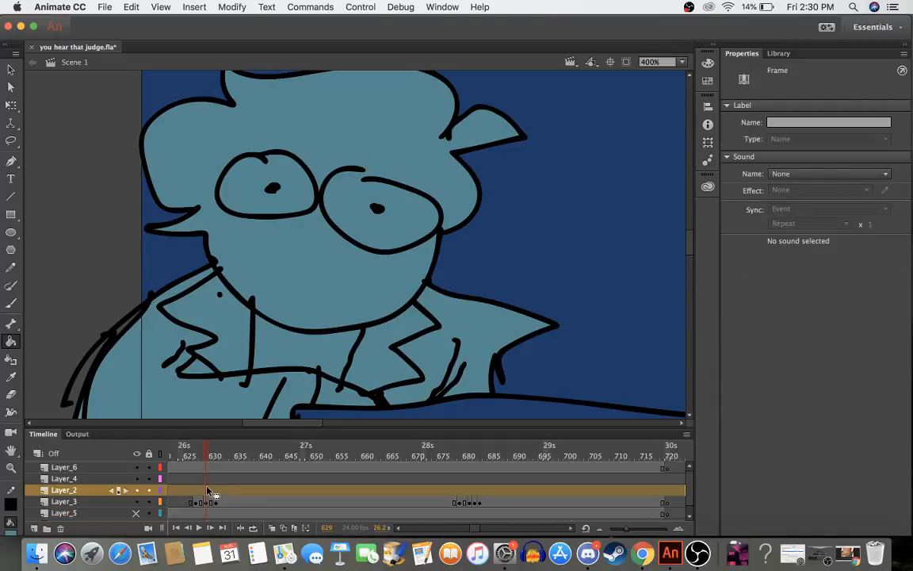
right_click(207, 490)
click(102, 308)
key(F6)
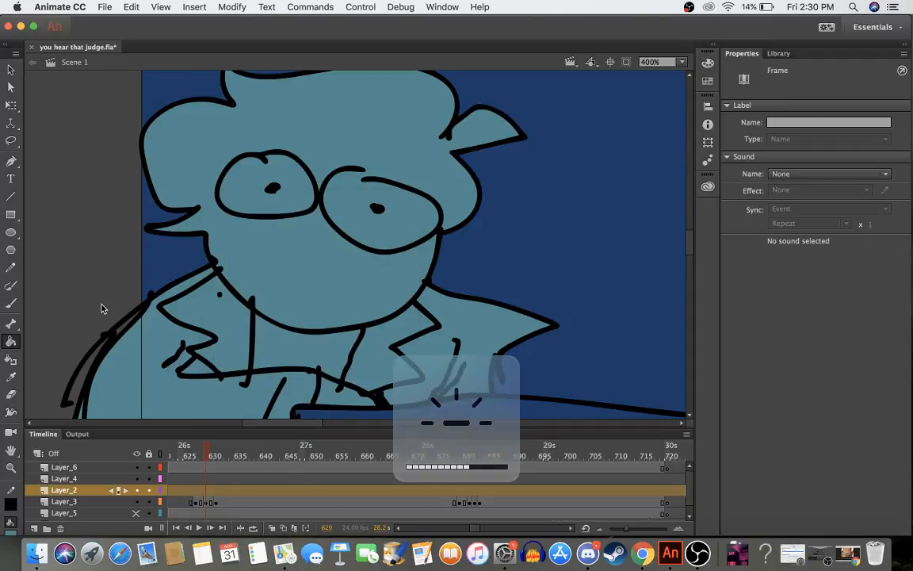
right_click(205, 489)
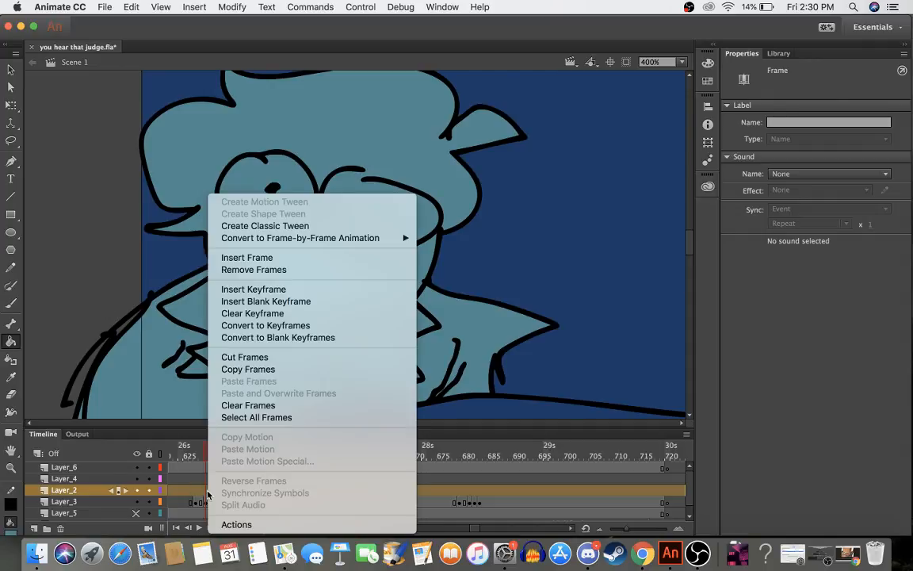
click(262, 269)
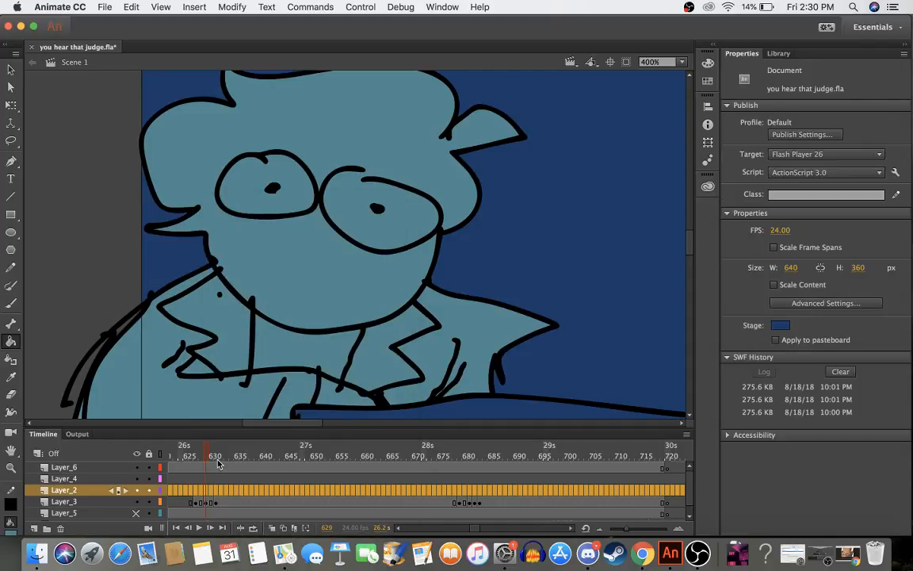
click(209, 490)
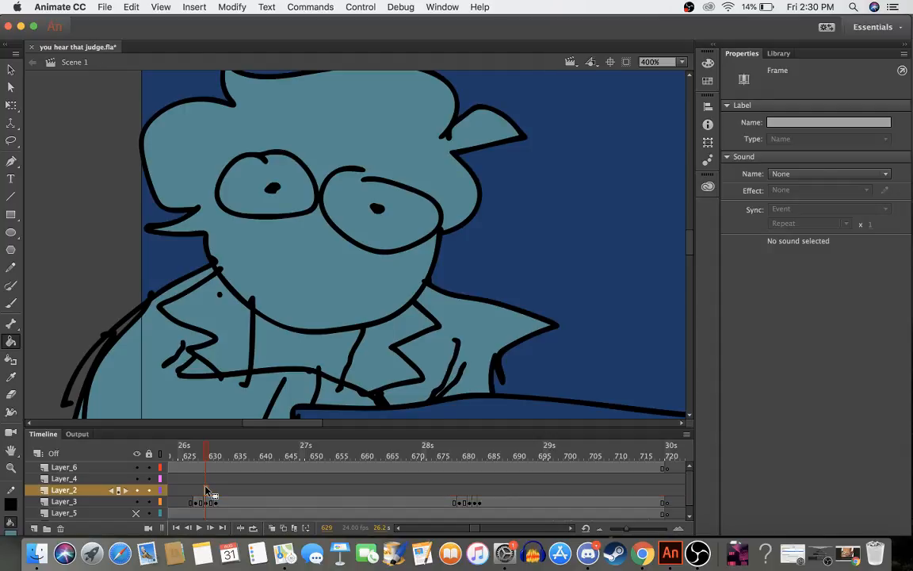
right_click(205, 490)
click(237, 257)
scroll(222, 470, left, 15)
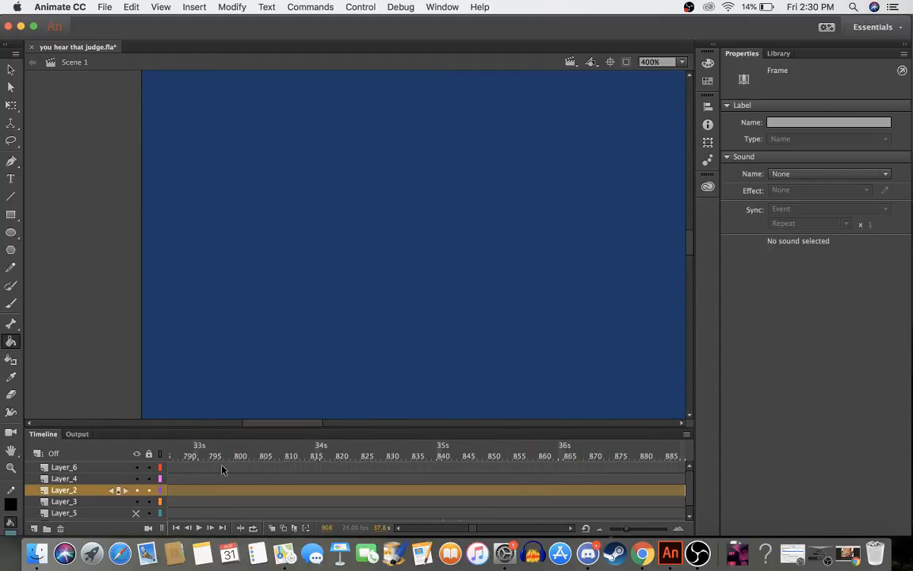
scroll(222, 469, down, 1)
scroll(222, 469, left, 20)
scroll(222, 469, up, 1)
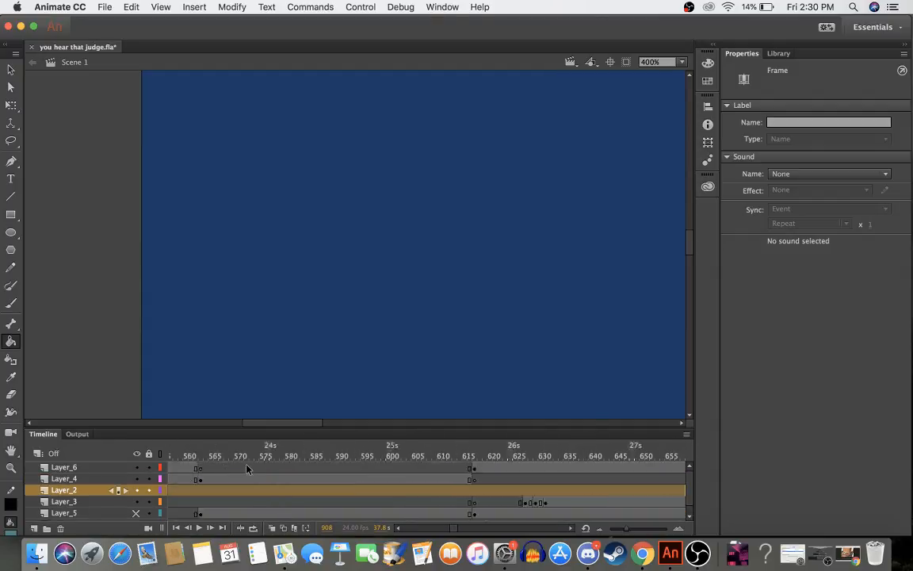
key(super+z)
- Insert blank keyframes on Layer_2 at frames 629 and 720
scroll(246, 468, left, 5)
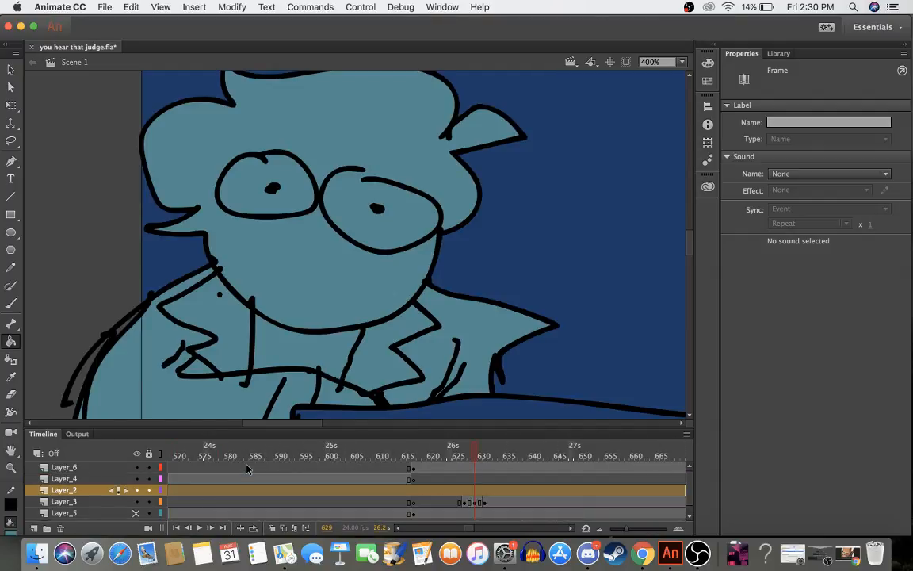
click(333, 501)
click(474, 491)
right_click(474, 492)
click(511, 301)
click(467, 453)
click(475, 454)
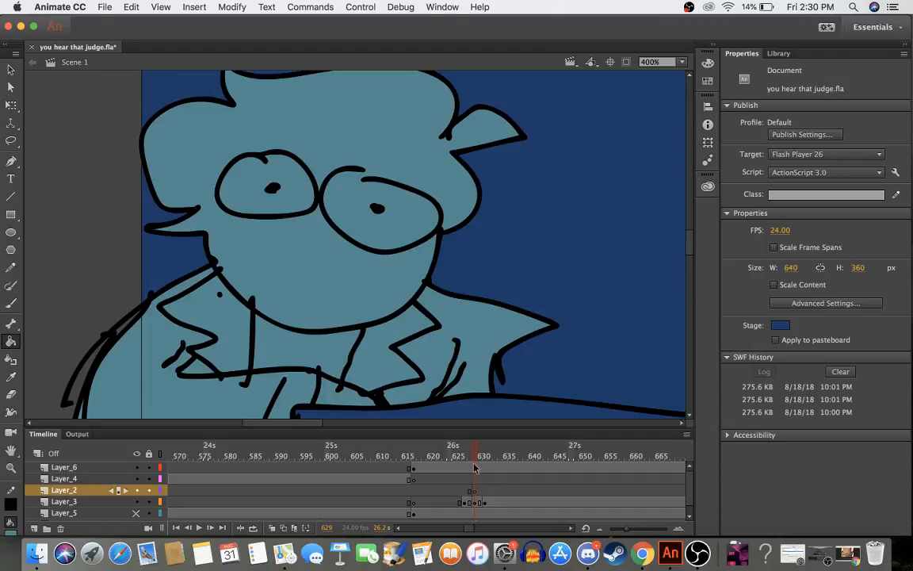
click(564, 457)
mouse_move(566, 460)
mouse_down()
mouse_move(692, 459)
mouse_move(489, 467)
mouse_move(505, 468)
mouse_up()
double_click(504, 490)
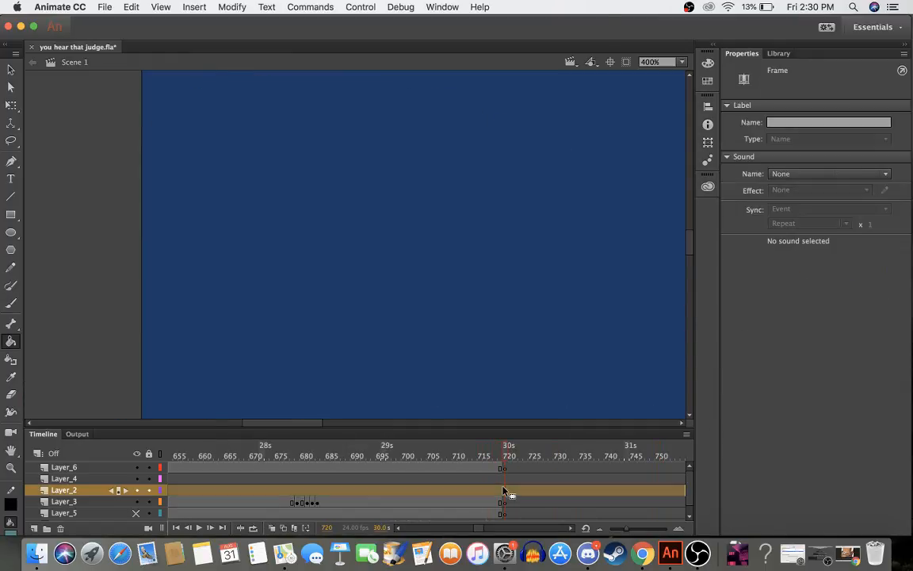
right_click(504, 491)
click(543, 300)
- Convert Layer_2's frame span between frames 629 and 720 to blank keyframes
click(436, 490)
right_click(436, 490)
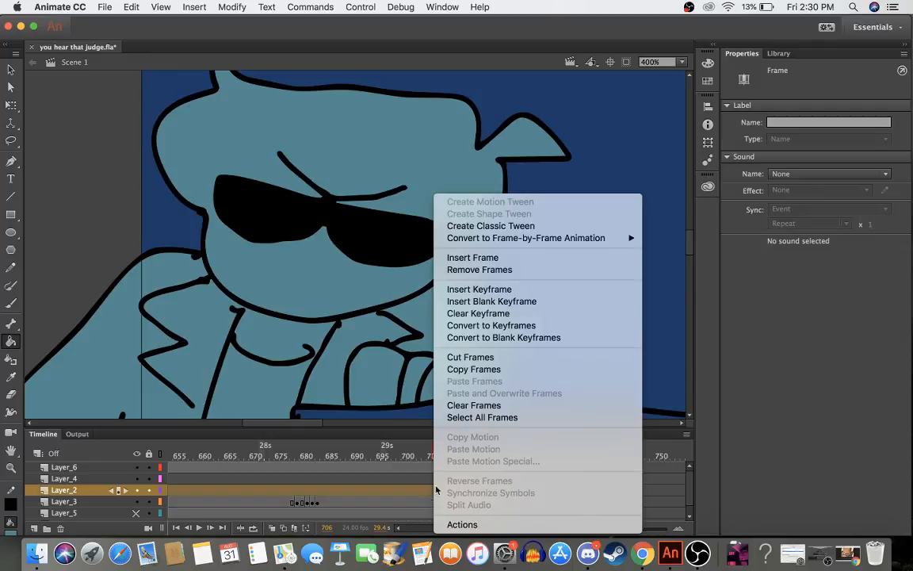
click(519, 338)
- Brush a wide-open black mouth outline on the character's face at frame 629 on Layer_2
click(220, 454)
drag(220, 455, 174, 451)
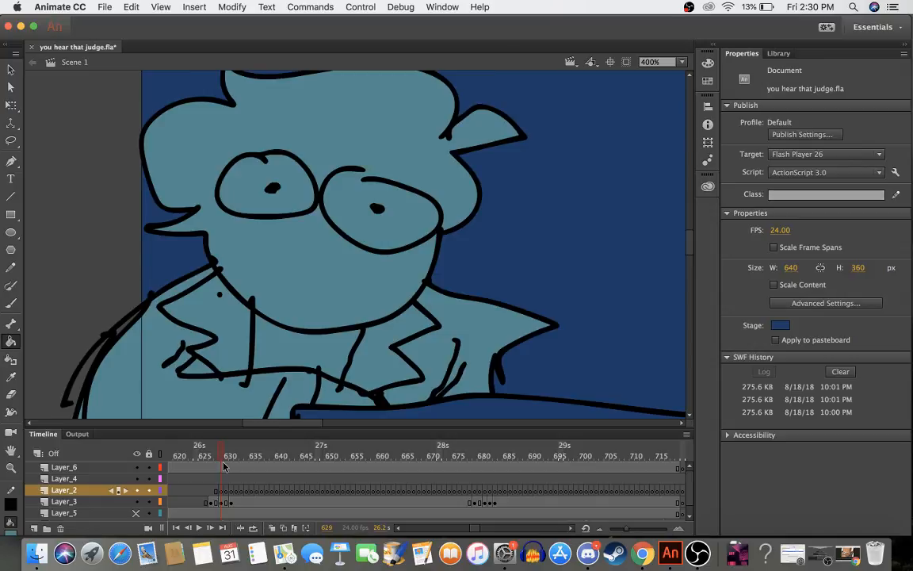
key(b)
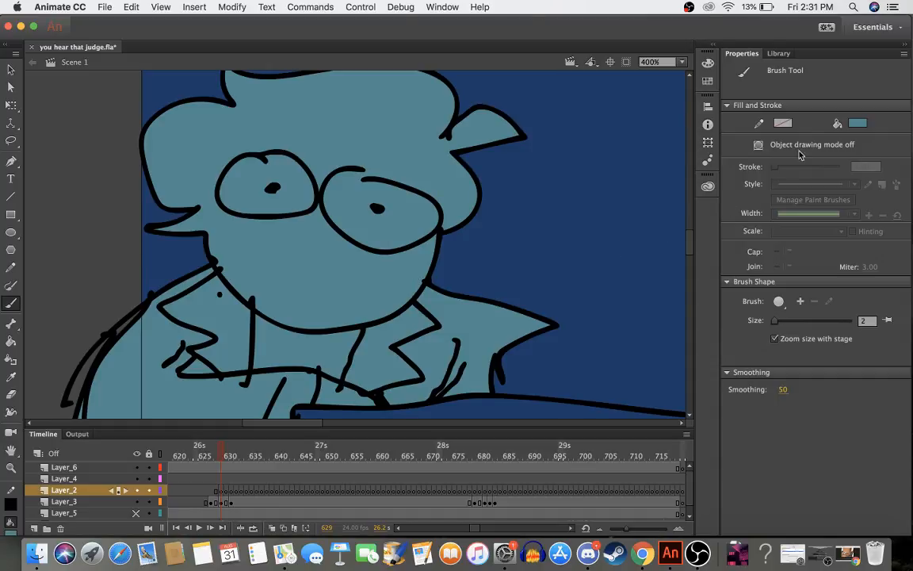
click(856, 124)
click(643, 155)
mouse_move(382, 270)
mouse_down()
mouse_move(254, 228)
mouse_move(245, 258)
mouse_move(294, 309)
mouse_up()
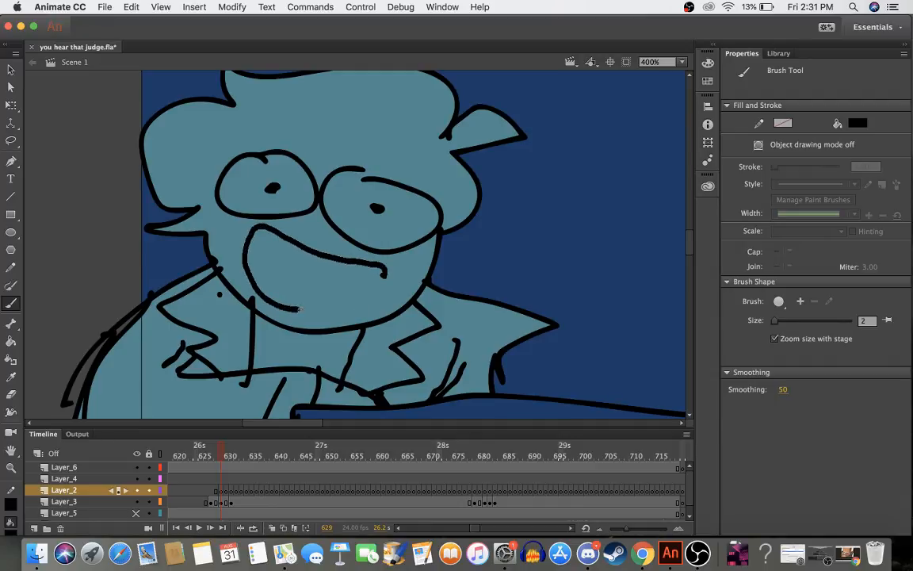
key(super+z)
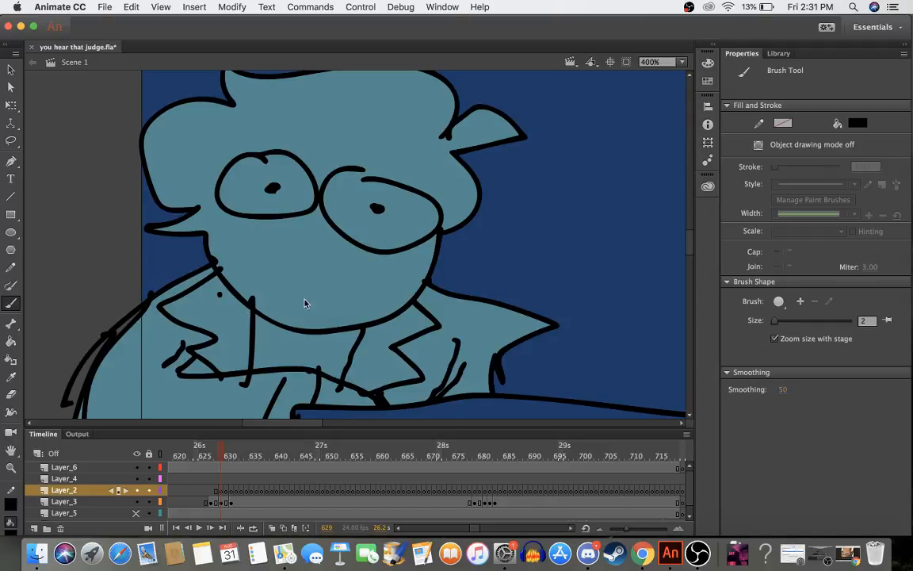
mouse_move(371, 271)
mouse_down()
mouse_move(309, 251)
mouse_move(257, 232)
mouse_move(242, 244)
mouse_move(260, 304)
mouse_move(241, 287)
mouse_move(236, 262)
mouse_move(257, 229)
mouse_move(324, 252)
mouse_move(385, 256)
mouse_move(335, 312)
mouse_move(290, 312)
mouse_move(336, 312)
mouse_move(381, 269)
mouse_move(357, 248)
mouse_move(306, 251)
mouse_move(247, 219)
mouse_move(233, 250)
mouse_move(236, 279)
mouse_move(232, 238)
mouse_move(254, 221)
mouse_move(374, 246)
mouse_move(383, 279)
mouse_move(343, 310)
mouse_move(309, 310)
mouse_move(280, 298)
mouse_move(349, 313)
mouse_move(377, 283)
mouse_move(367, 258)
mouse_move(248, 227)
mouse_move(233, 244)
mouse_move(238, 272)
mouse_move(268, 299)
mouse_up()
key(super+z)
key(super+z)
key(super+z)
key(super+z)
- Clear Layer_2's blank keyframe at frame 630 so the frame 629 mouth holds for two frames
click(228, 456)
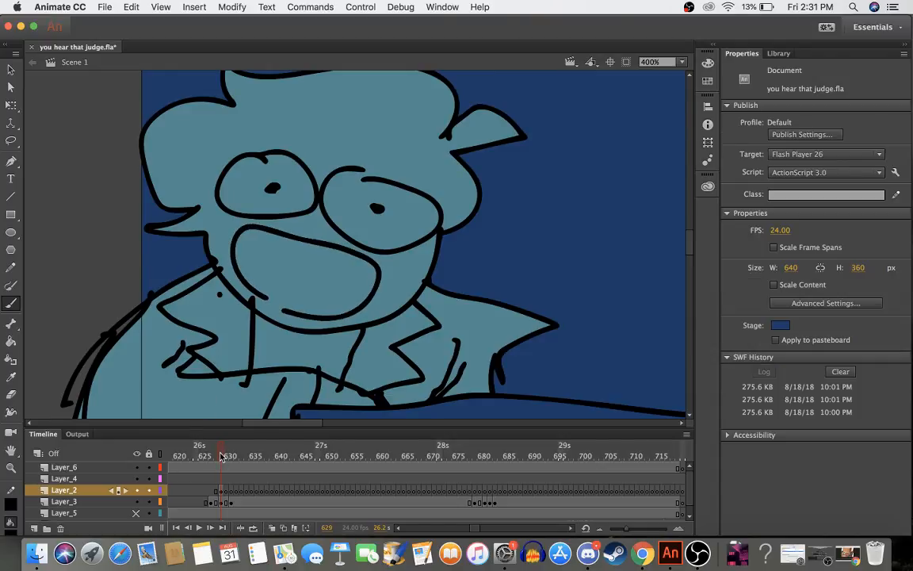
key(comma)
click(220, 490)
click(225, 491)
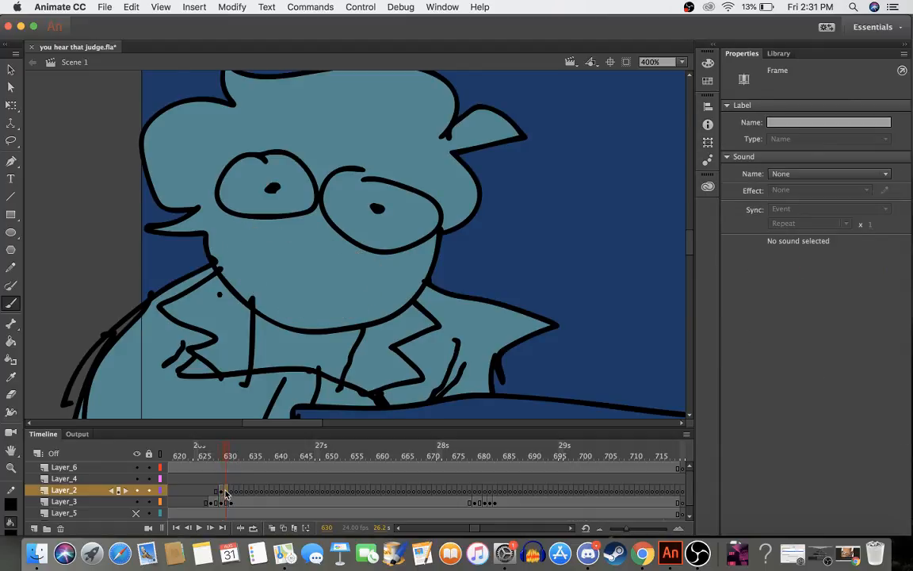
- Draw a narrower open mouth at frame 631 on Layer_2 and hold it through frame 632
drag(226, 490, 231, 458)
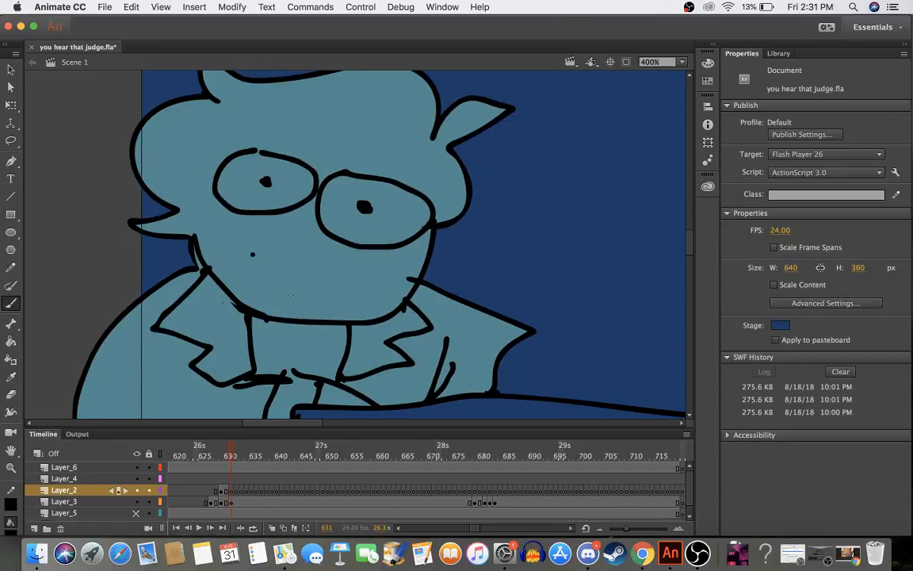
mouse_move(338, 274)
mouse_down()
mouse_move(388, 272)
mouse_move(358, 253)
mouse_move(293, 248)
mouse_move(231, 217)
mouse_move(363, 259)
mouse_move(223, 216)
mouse_move(265, 258)
mouse_up()
key(super+z)
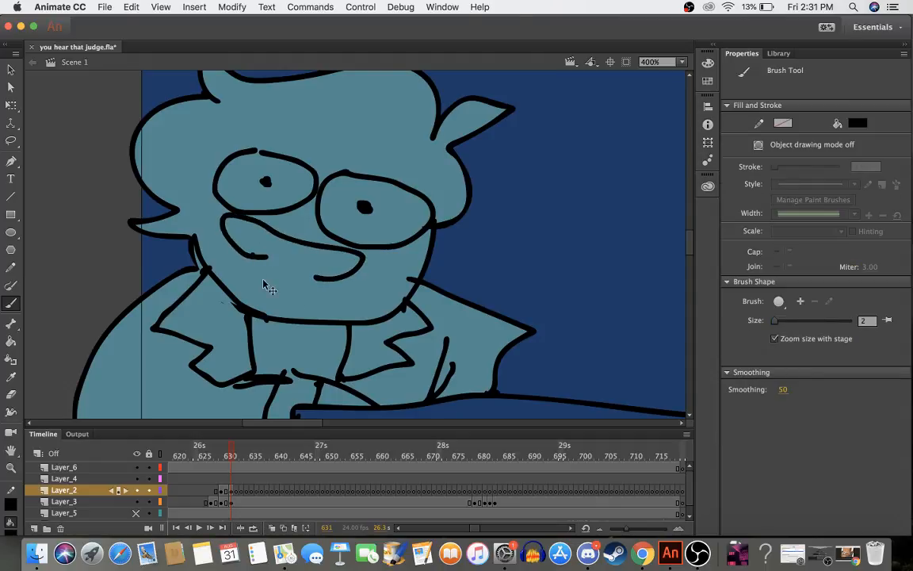
key(super+z)
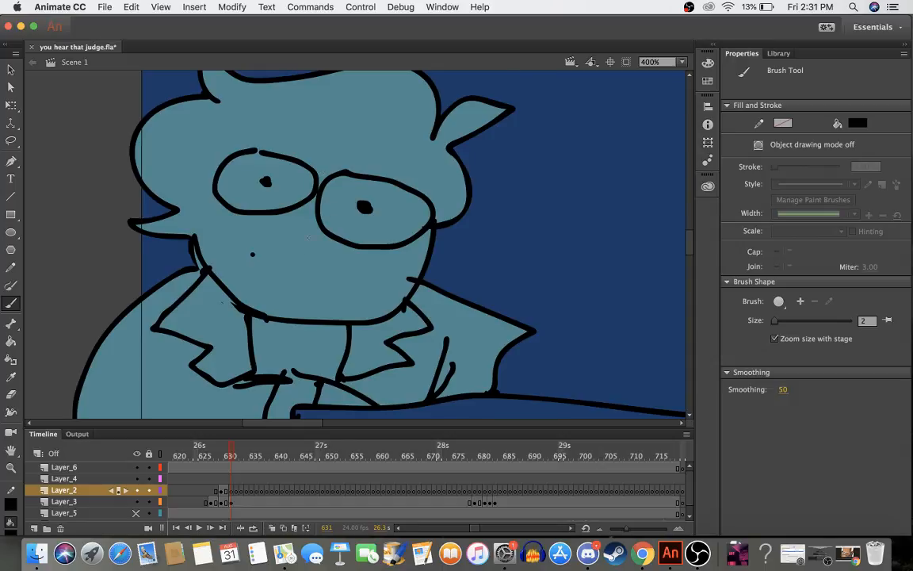
mouse_move(234, 213)
mouse_down()
mouse_move(301, 249)
mouse_move(353, 256)
mouse_move(318, 279)
mouse_up()
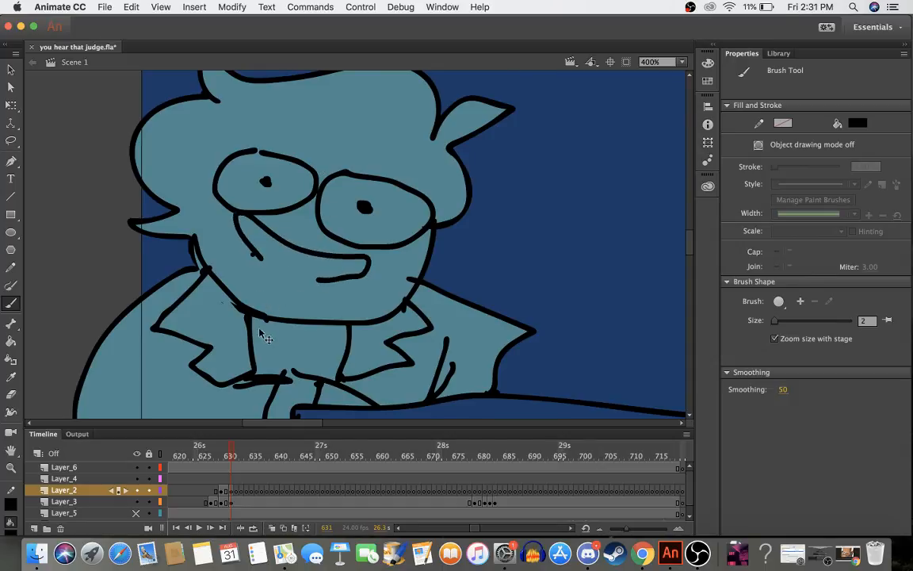
key(super+z)
mouse_move(251, 256)
mouse_down()
mouse_move(228, 225)
mouse_move(238, 219)
mouse_move(293, 252)
mouse_move(384, 259)
mouse_move(381, 271)
mouse_move(346, 280)
mouse_up()
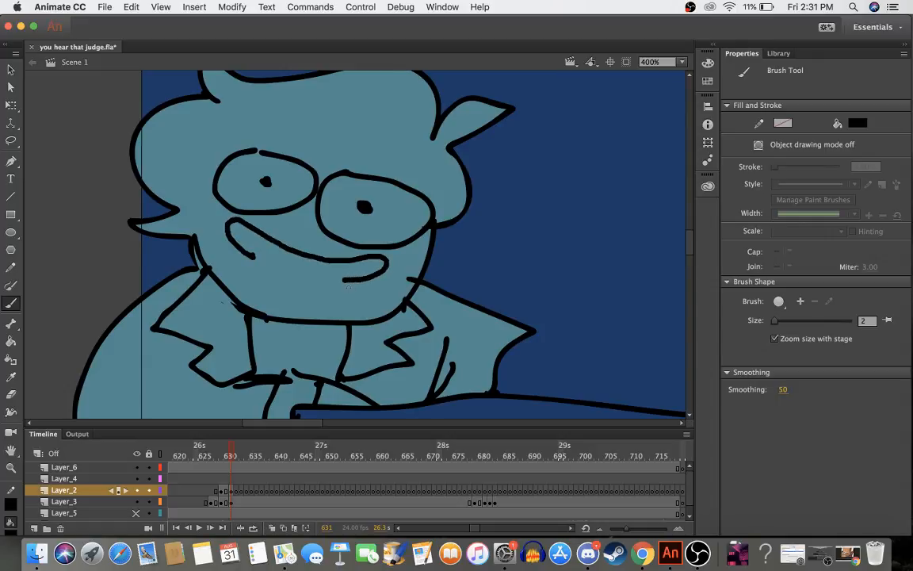
click(236, 491)
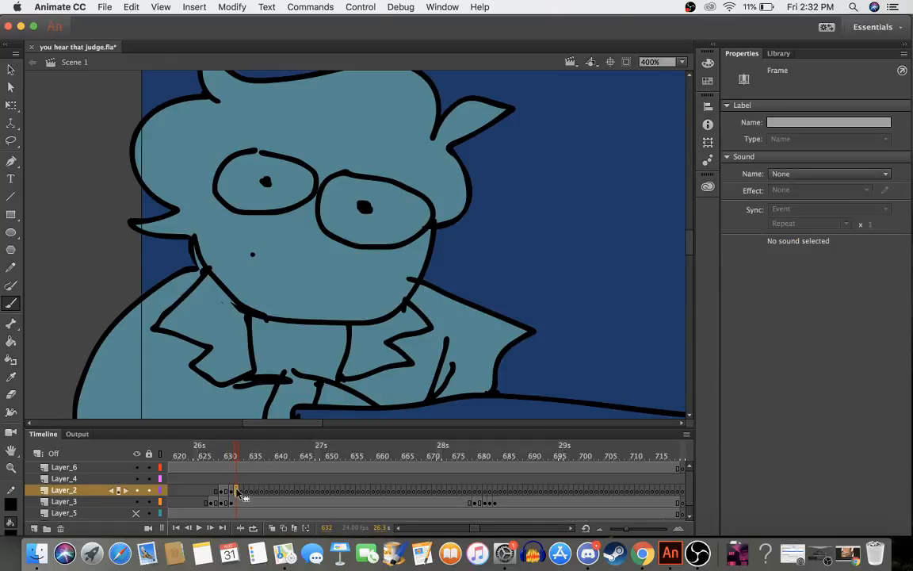
- Draw a medium-open mouth outline below the glasses at frame 633 on Layer_2
click(252, 452)
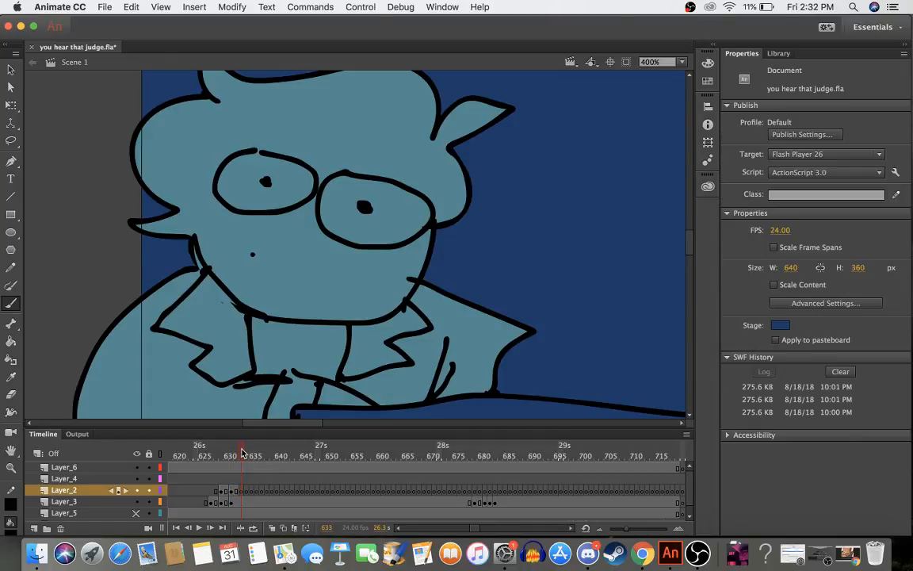
mouse_move(338, 296)
mouse_down()
mouse_move(387, 278)
mouse_move(379, 252)
mouse_move(293, 245)
mouse_move(226, 213)
mouse_move(218, 255)
mouse_move(236, 274)
mouse_move(236, 294)
mouse_move(222, 287)
mouse_move(245, 282)
mouse_move(220, 244)
mouse_move(230, 217)
mouse_move(369, 263)
mouse_move(375, 277)
mouse_move(364, 302)
mouse_move(323, 317)
mouse_up()
key(super+z)
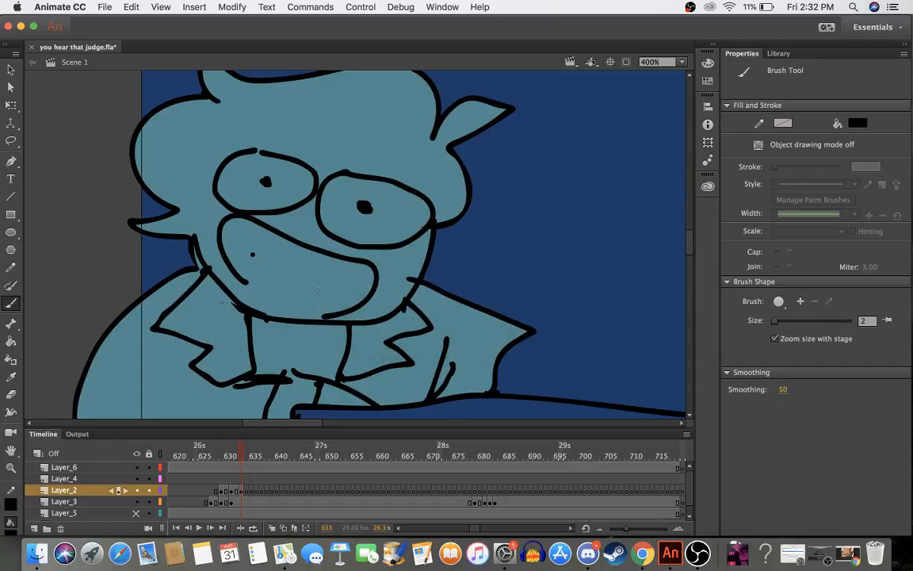
key(super+z)
mouse_move(323, 307)
mouse_down()
mouse_move(354, 300)
mouse_move(368, 254)
mouse_move(300, 251)
mouse_move(267, 236)
mouse_up()
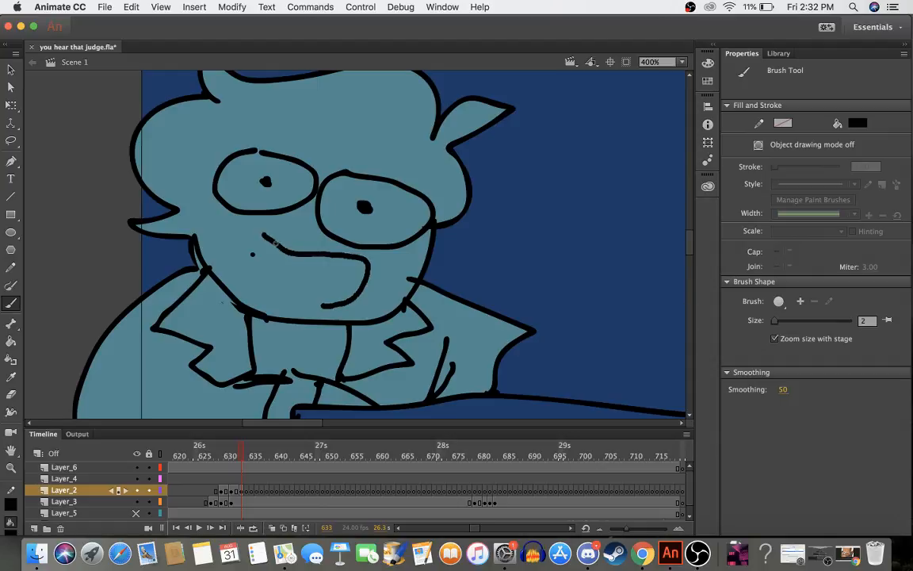
key(super+z)
mouse_move(324, 301)
mouse_down()
mouse_move(367, 269)
mouse_move(361, 254)
mouse_move(302, 247)
mouse_move(236, 212)
mouse_move(224, 217)
mouse_move(219, 240)
mouse_move(251, 284)
mouse_up()
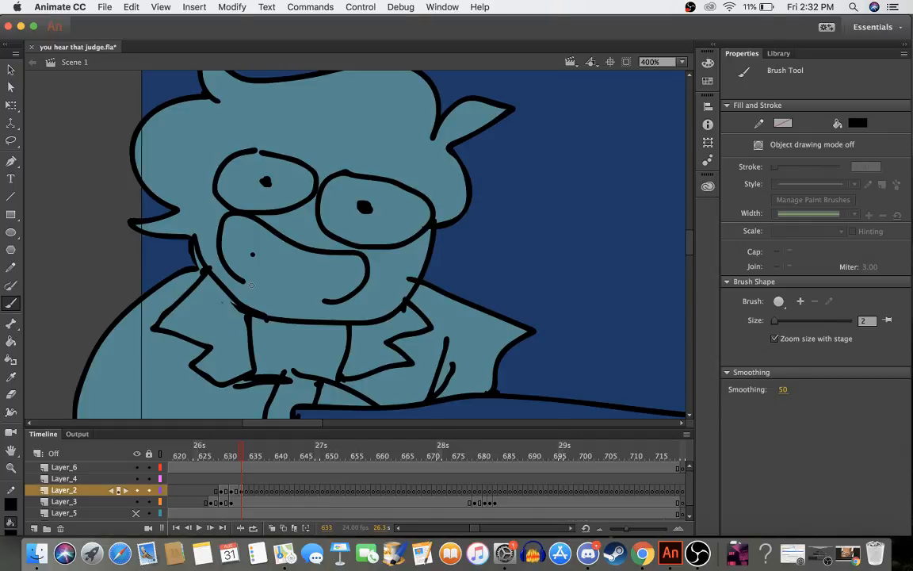
- Extend the frame 633 mouth on Layer_2 through frame 634 and go to frame 635
click(242, 492)
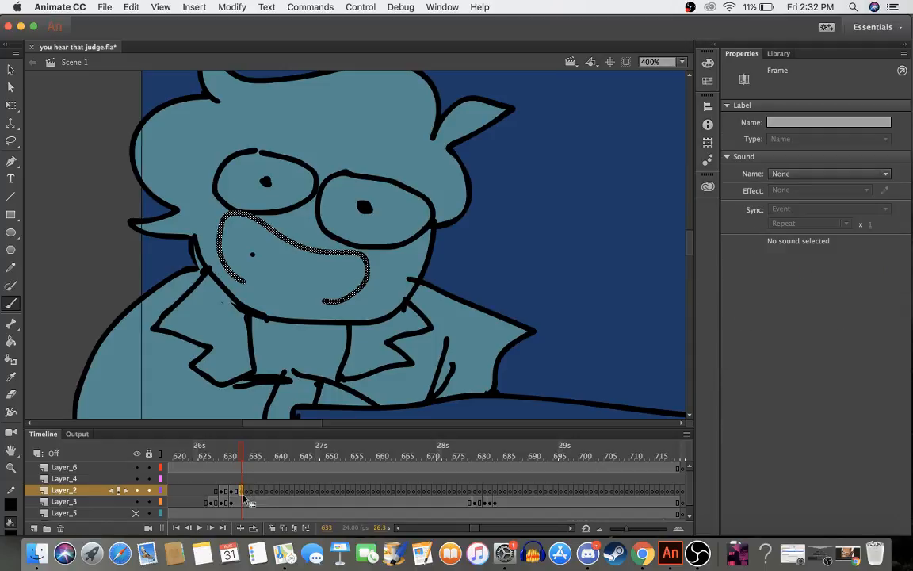
click(245, 492)
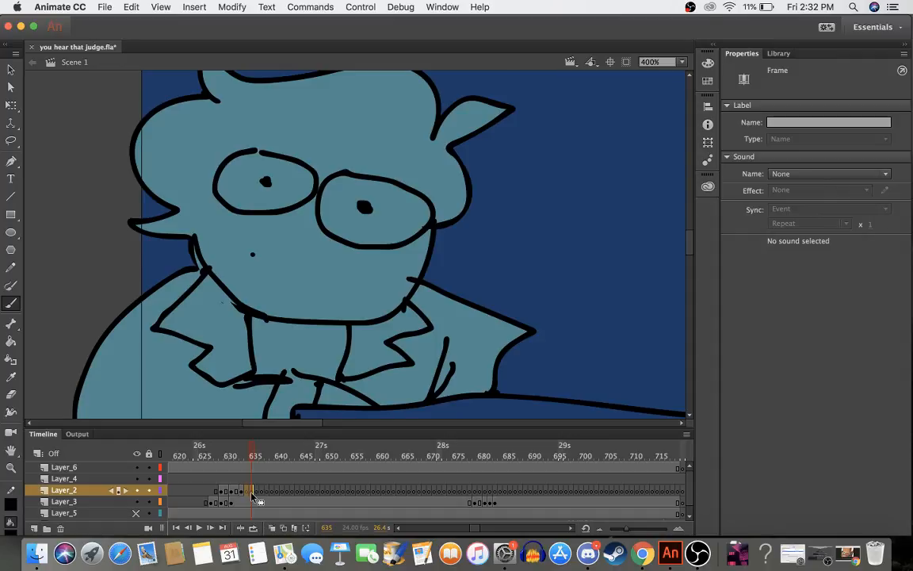
click(242, 450)
drag(245, 450, 254, 452)
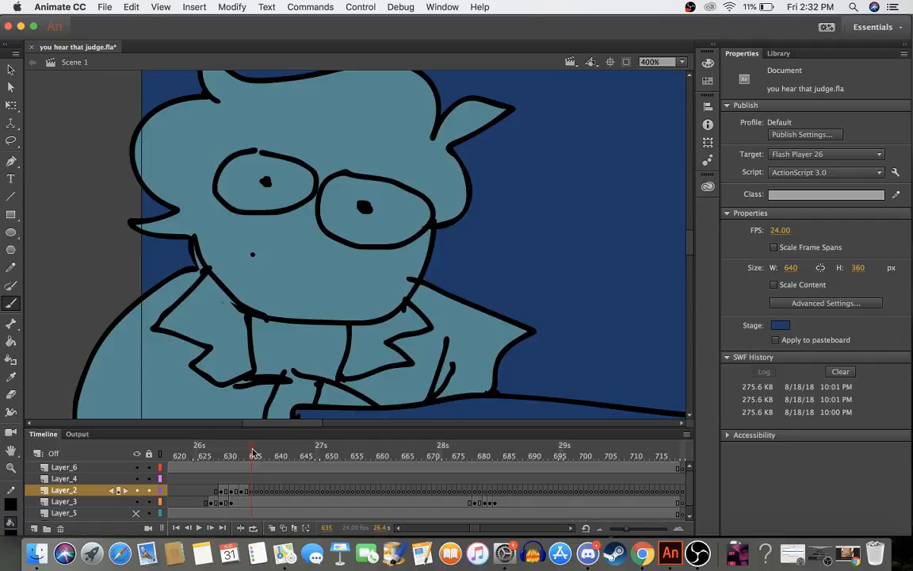
mouse_move(254, 452)
mouse_down()
mouse_move(243, 452)
mouse_move(251, 454)
mouse_up()
- Paint over the stray black dot on the character's face on Layer_3 with the face's teal, using the Paint Bucket
right_click(275, 254)
click(262, 248)
click(259, 246)
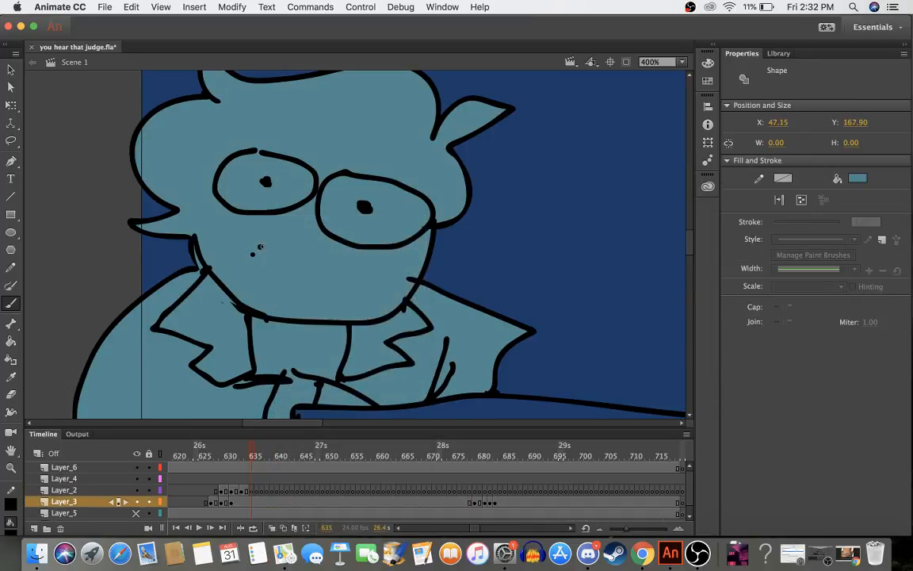
key(ctrl+z)
key(k)
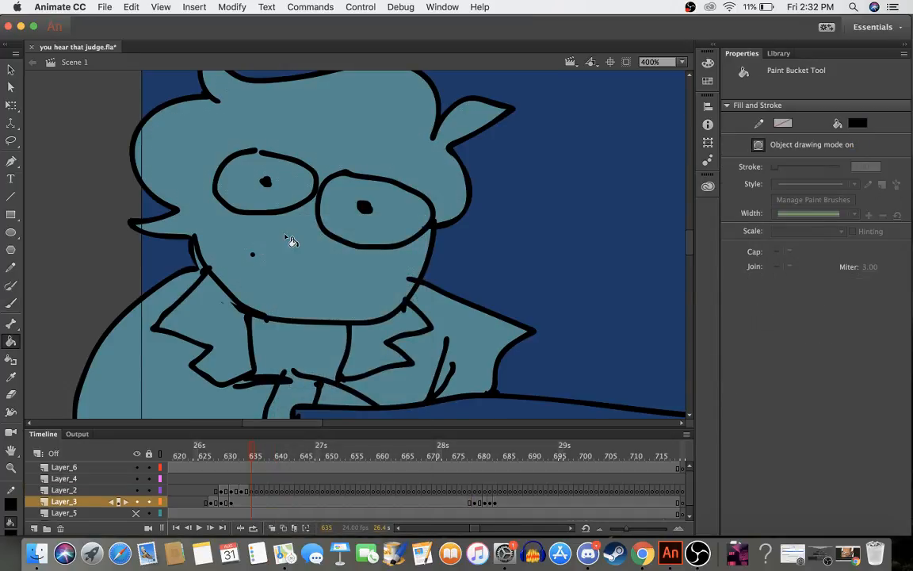
click(860, 123)
click(287, 111)
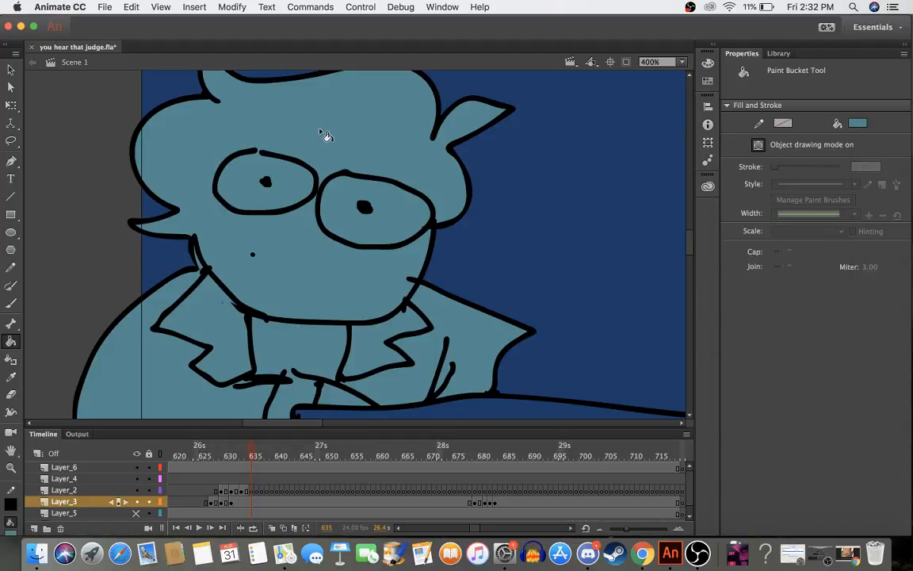
click(253, 254)
- Switch back to the Brush tool and set its fill to the black sampled from the character's pupil
click(861, 122)
click(363, 210)
key(b)
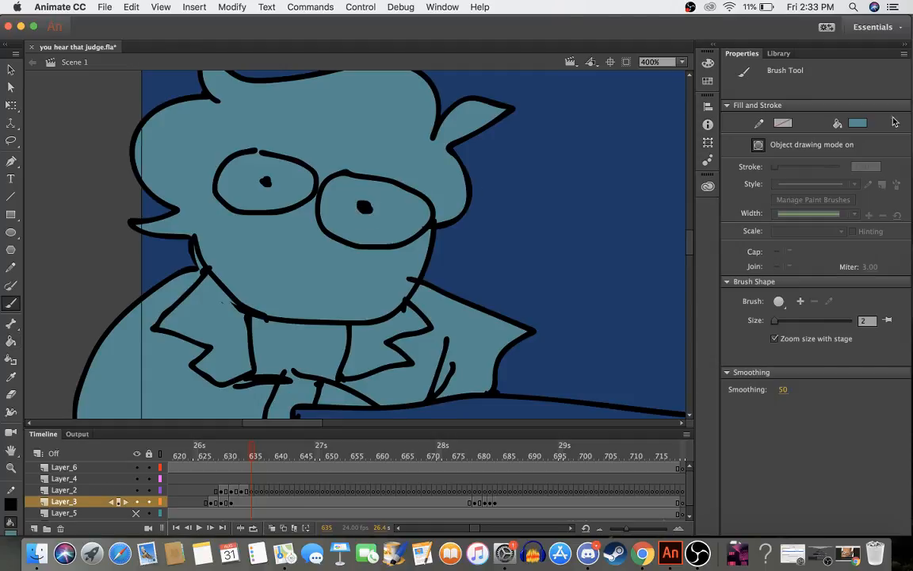
click(857, 123)
click(365, 206)
- Examine the fills and outlines of the character's lower body beside the desk at frame 635
scroll(259, 237, down, 10)
scroll(271, 225, up, 9)
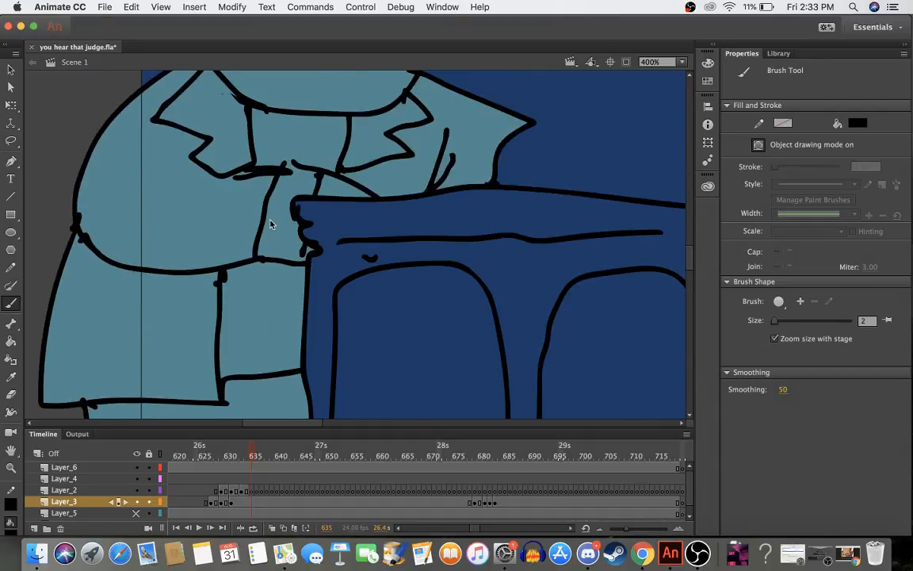
scroll(270, 225, down, 10)
scroll(269, 224, up, 7)
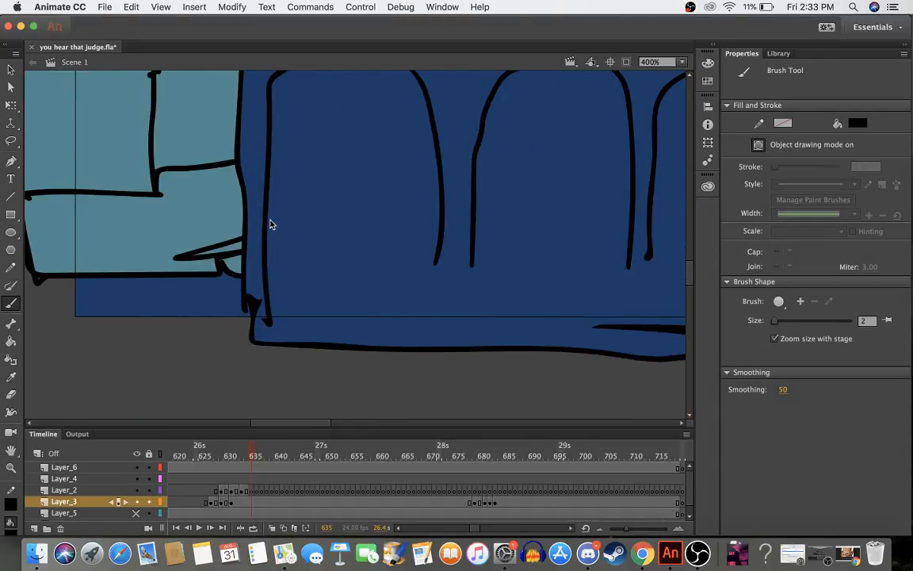
scroll(270, 225, up, 5)
scroll(270, 224, right, 4)
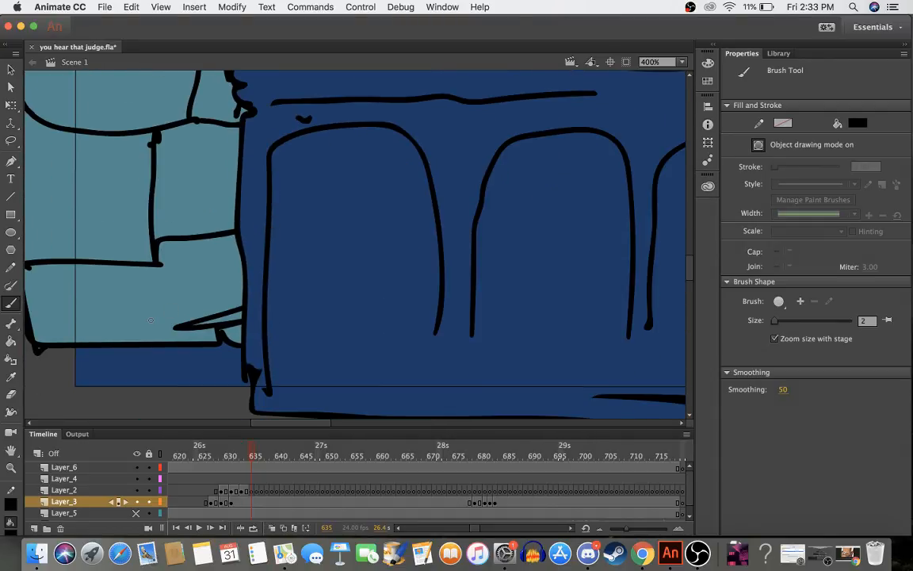
scroll(152, 320, down, 2)
scroll(152, 320, left, 10)
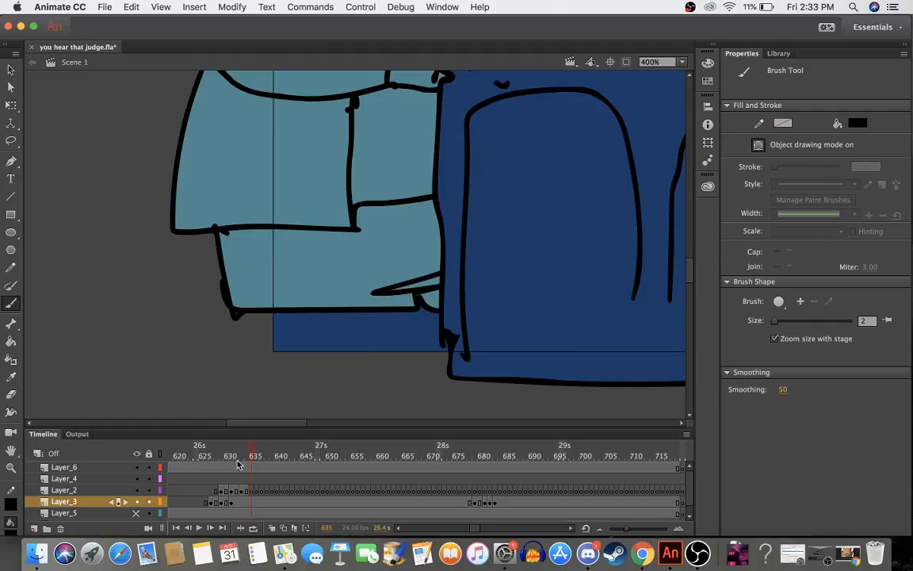
click(231, 502)
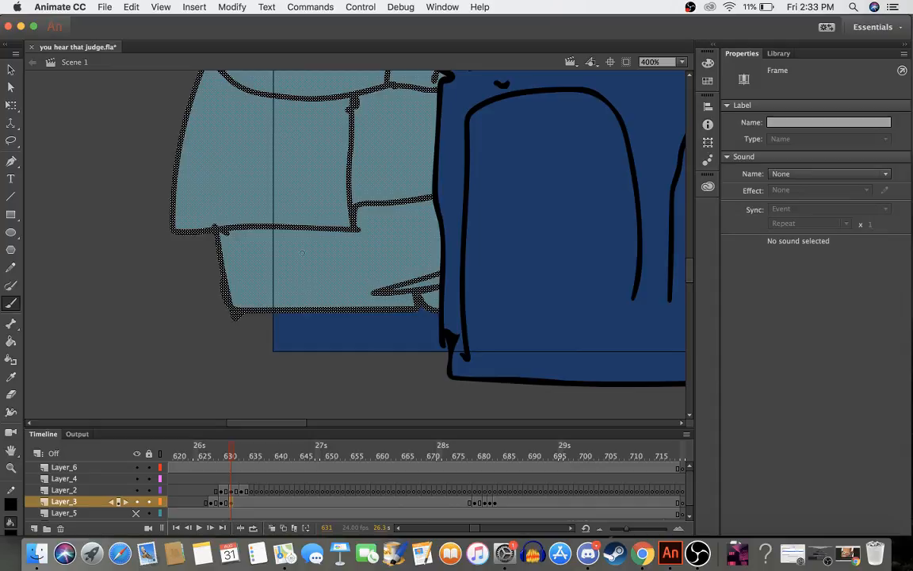
right_click(317, 275)
click(317, 275)
key(k)
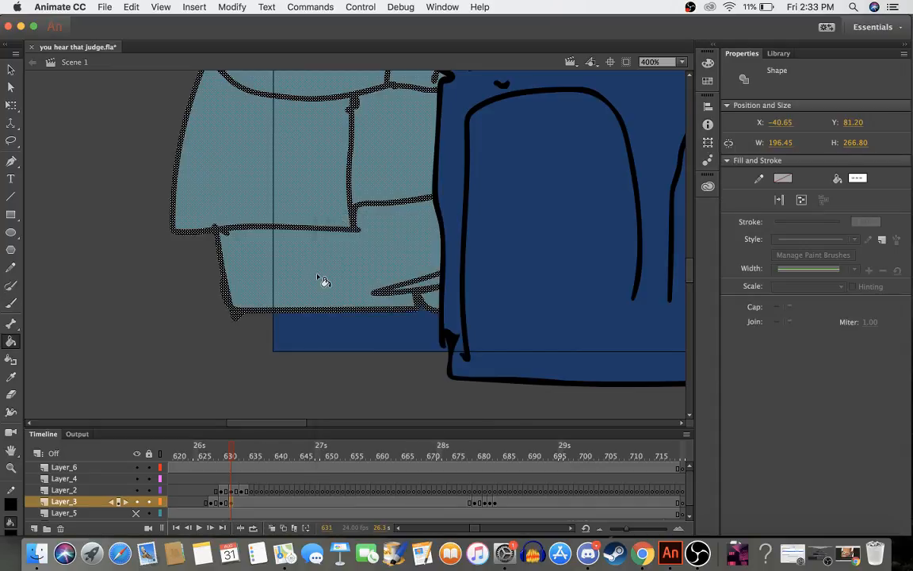
click(858, 178)
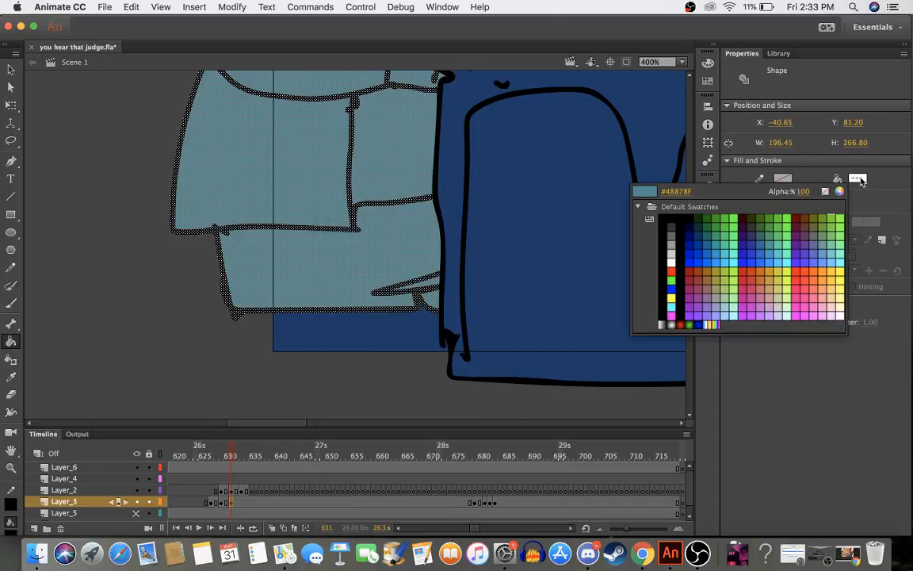
click(350, 225)
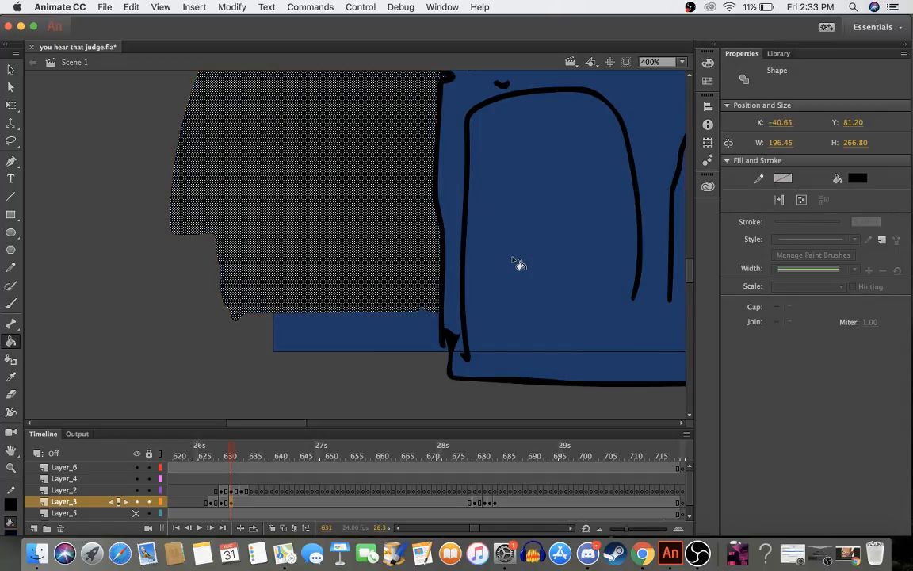
key(super+z)
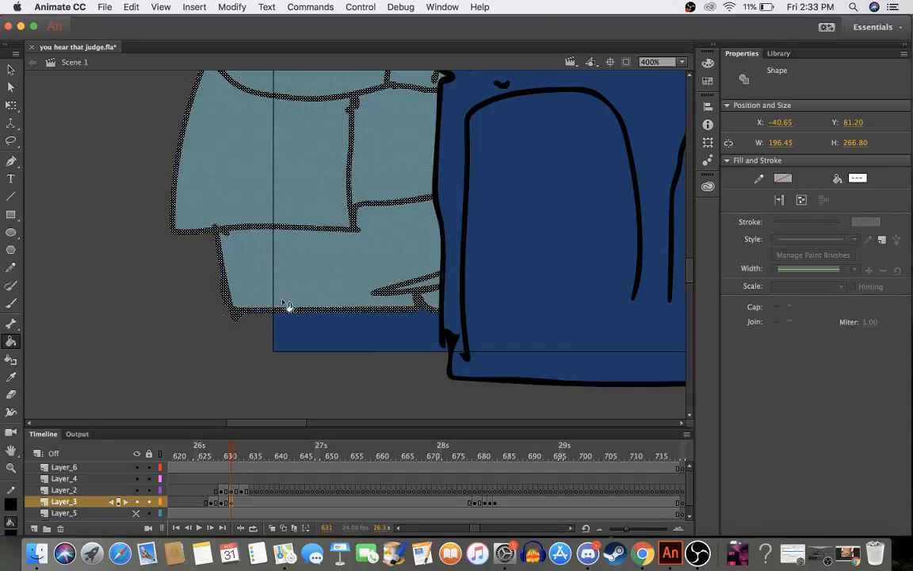
click(231, 451)
click(500, 370)
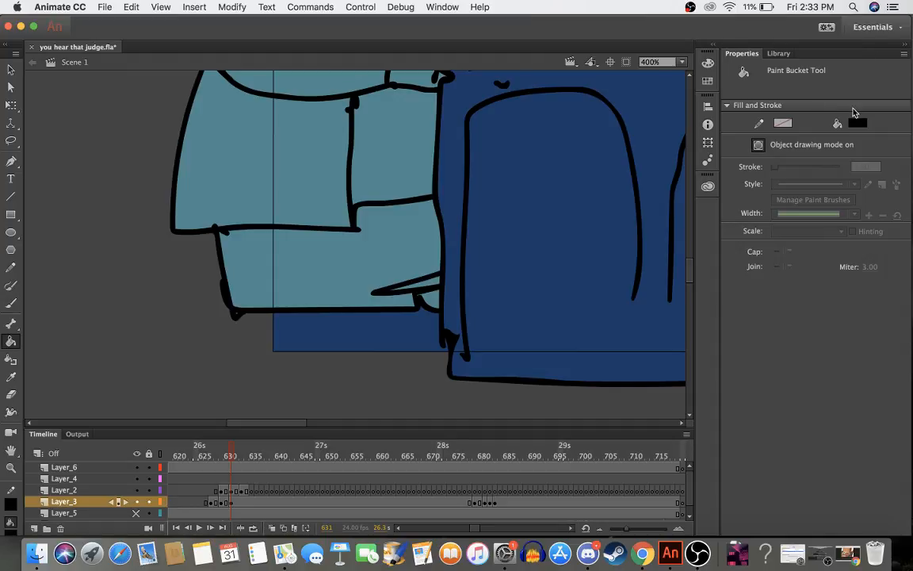
click(769, 105)
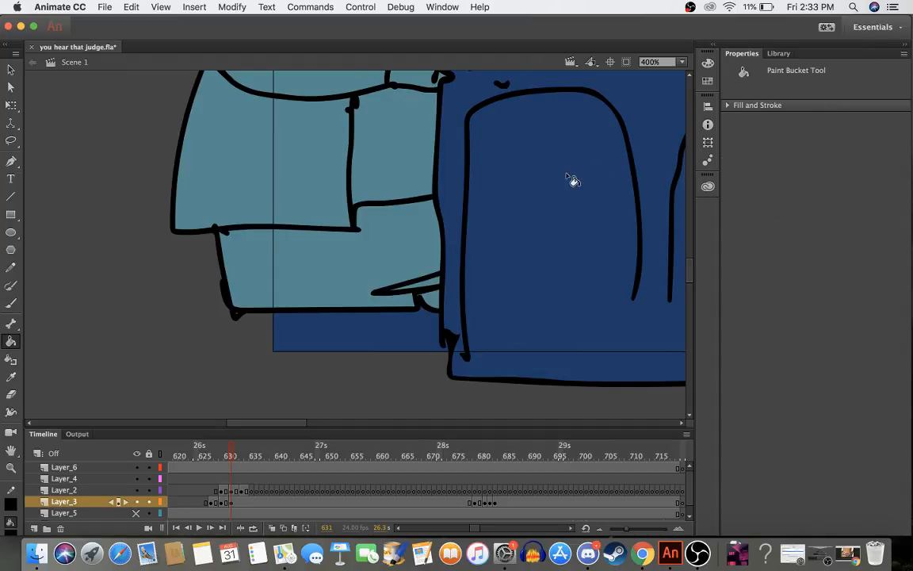
click(763, 106)
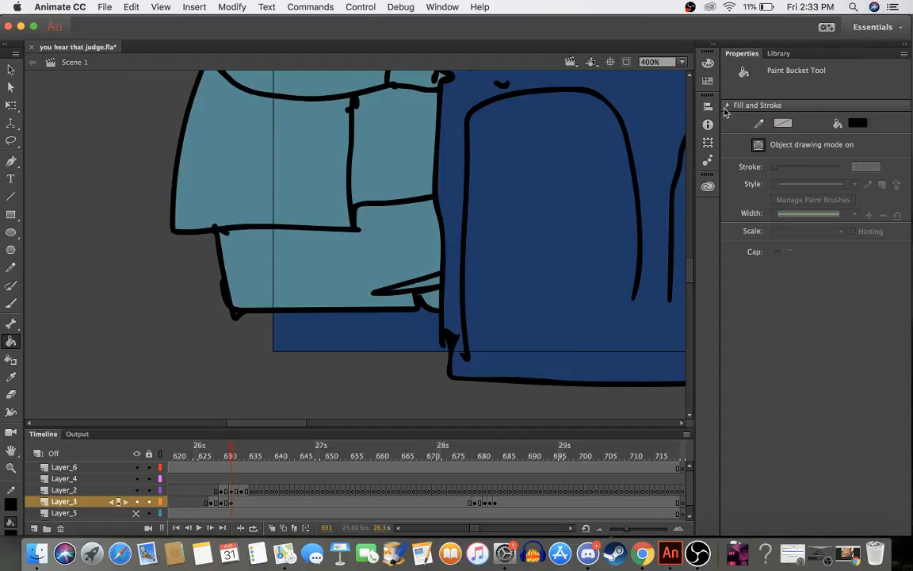
click(782, 122)
click(319, 222)
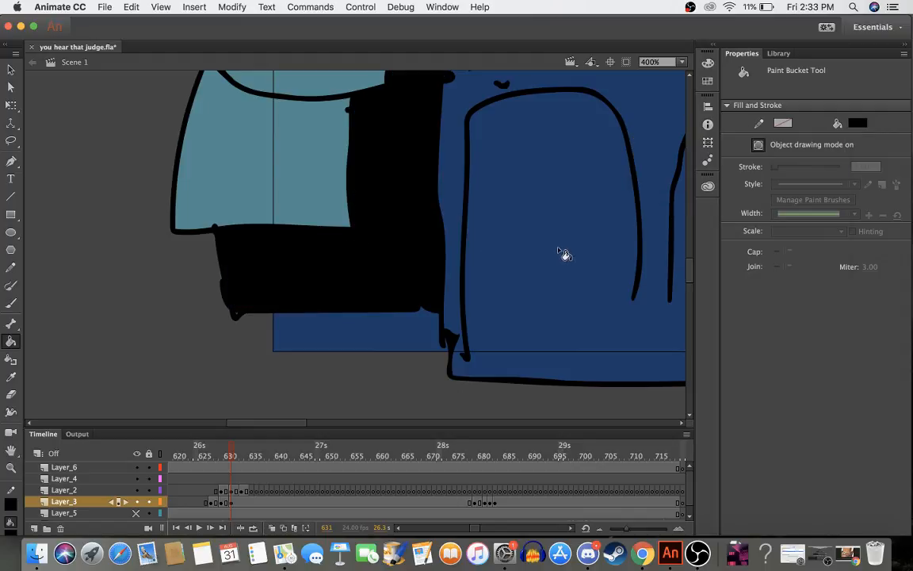
key(ctrl+z)
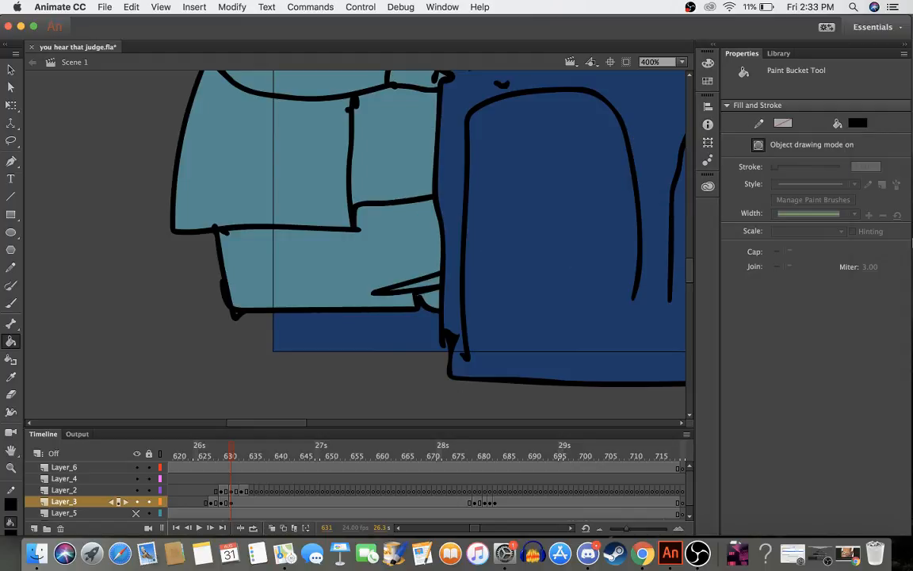
- Set the Brush fill to the teal sampled from the character's clothing and outline an extension below the lower body on Layer_3 at frame 631
click(858, 122)
click(385, 227)
key(n)
key(b)
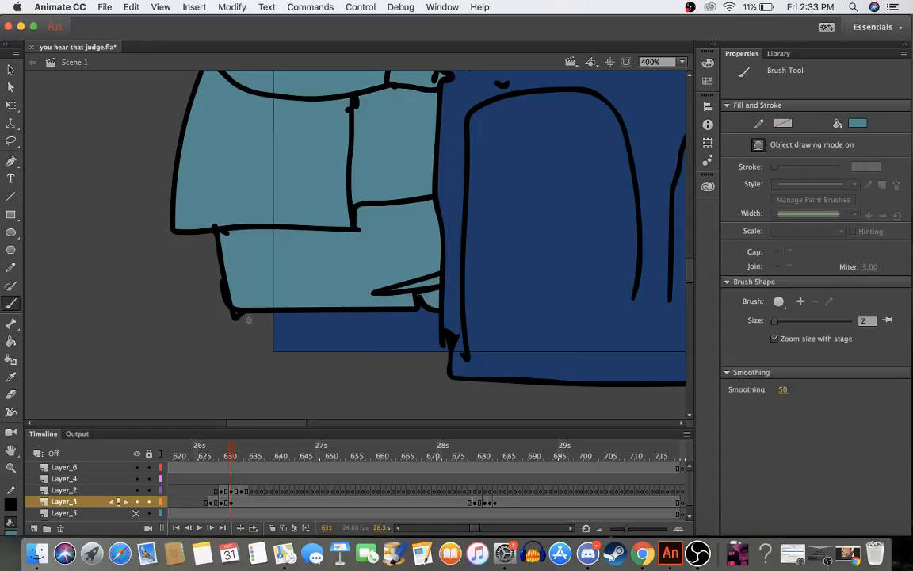
mouse_move(239, 300)
mouse_down()
mouse_move(243, 359)
mouse_move(261, 374)
mouse_move(450, 368)
mouse_move(462, 362)
mouse_move(467, 322)
mouse_up()
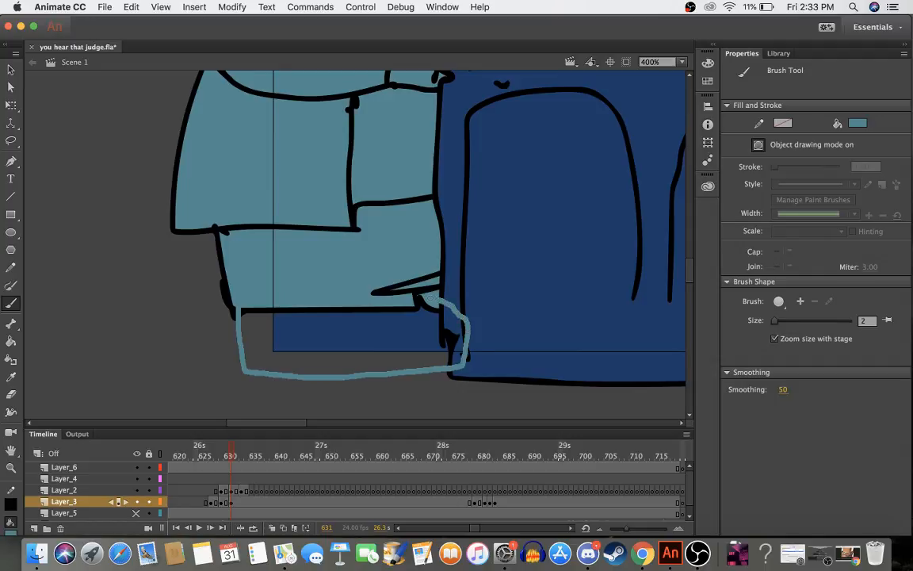
- Undo the trial Paint Bucket fill and close the teal outline beside the desk with a short brush stroke
key(k)
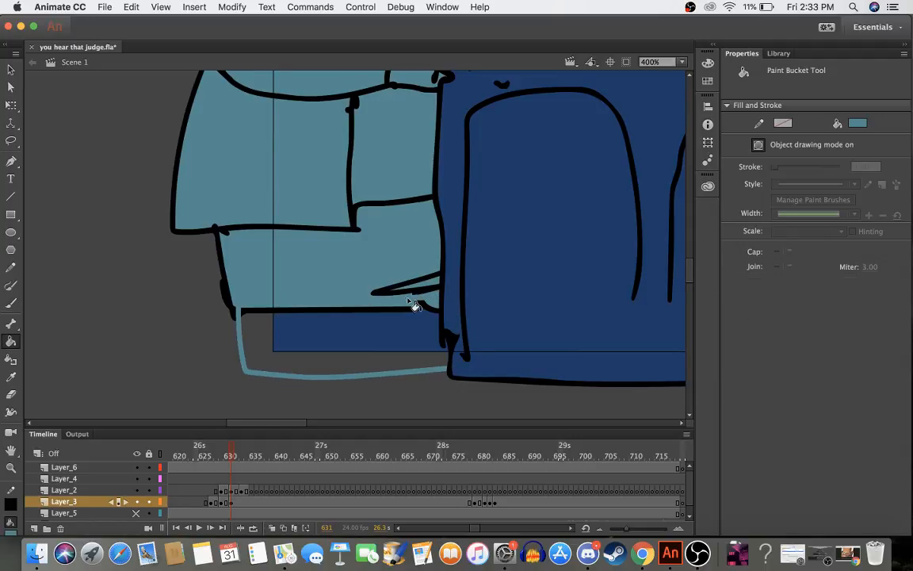
click(422, 316)
key(super+z)
key(b)
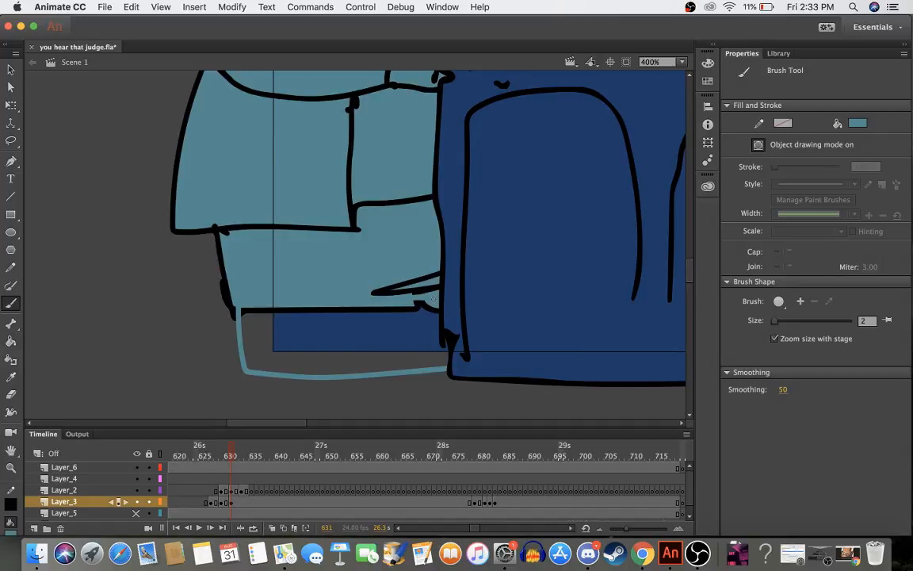
drag(434, 311, 448, 369)
- Try to fill the outlined extension below the character's lower body with teal using the Paint Bucket
key(k)
click(422, 309)
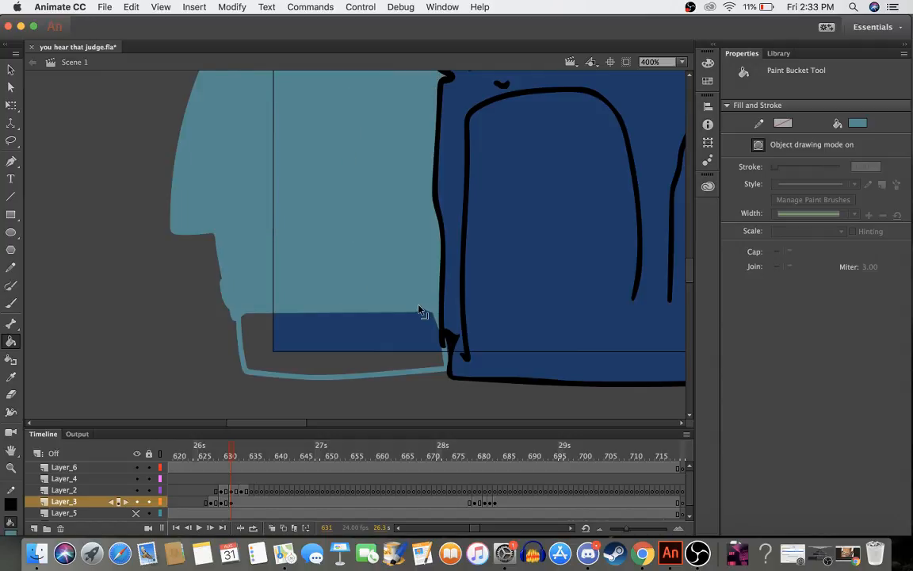
key(super+z)
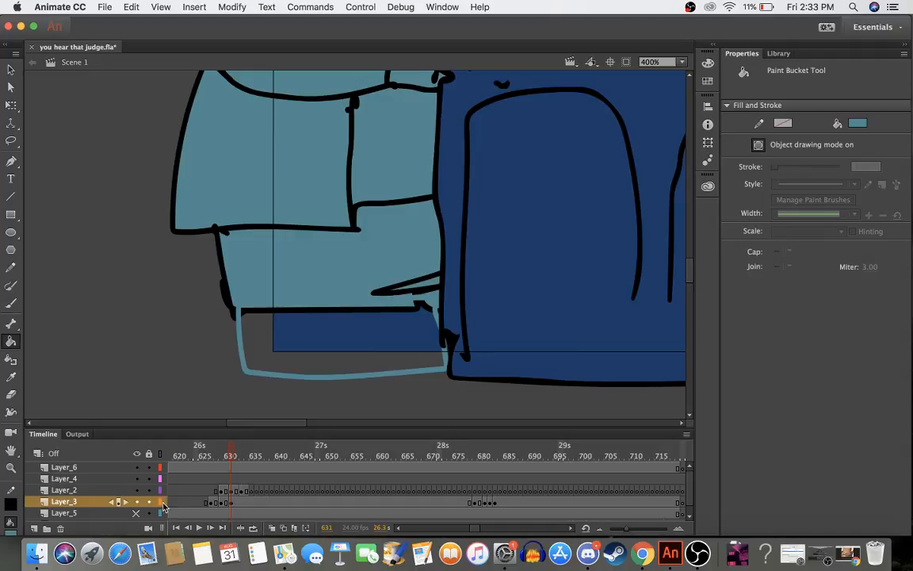
click(138, 502)
click(137, 502)
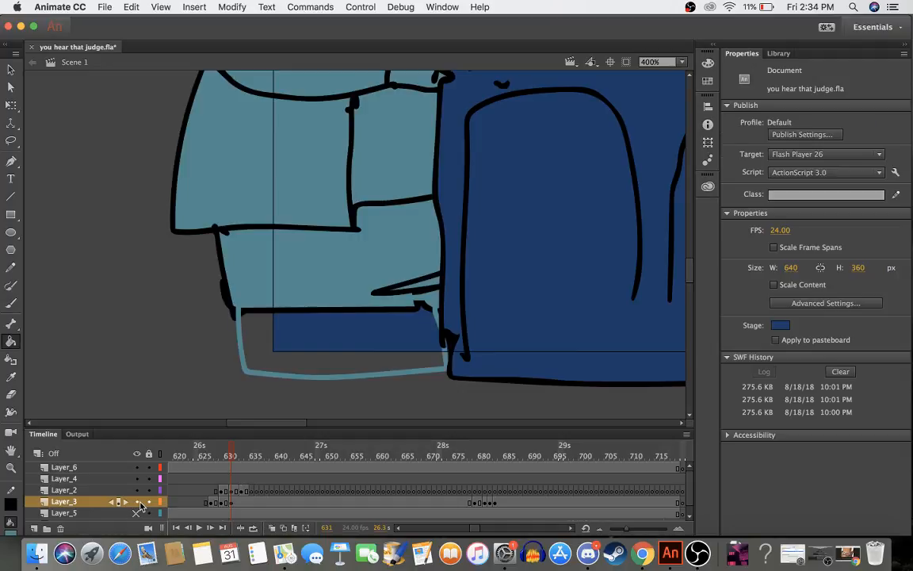
click(418, 313)
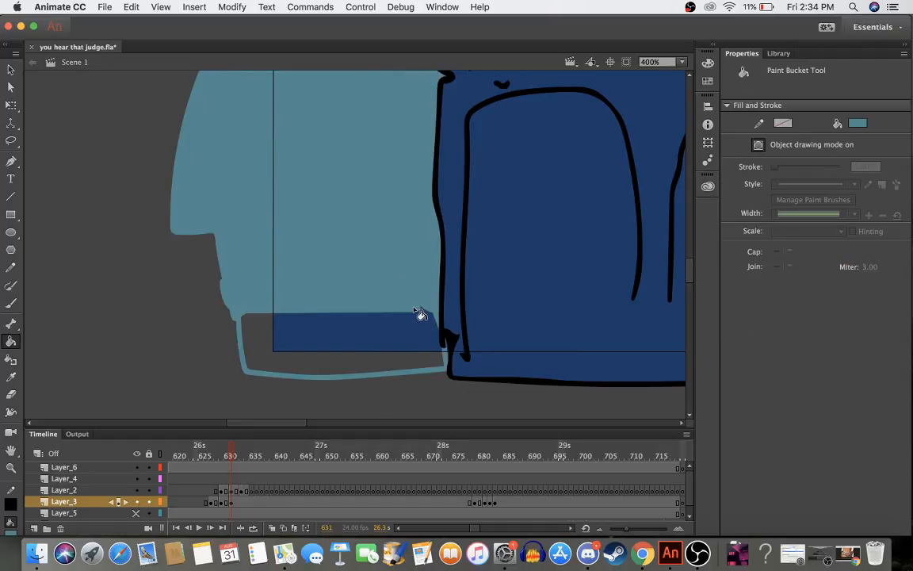
key(super+z)
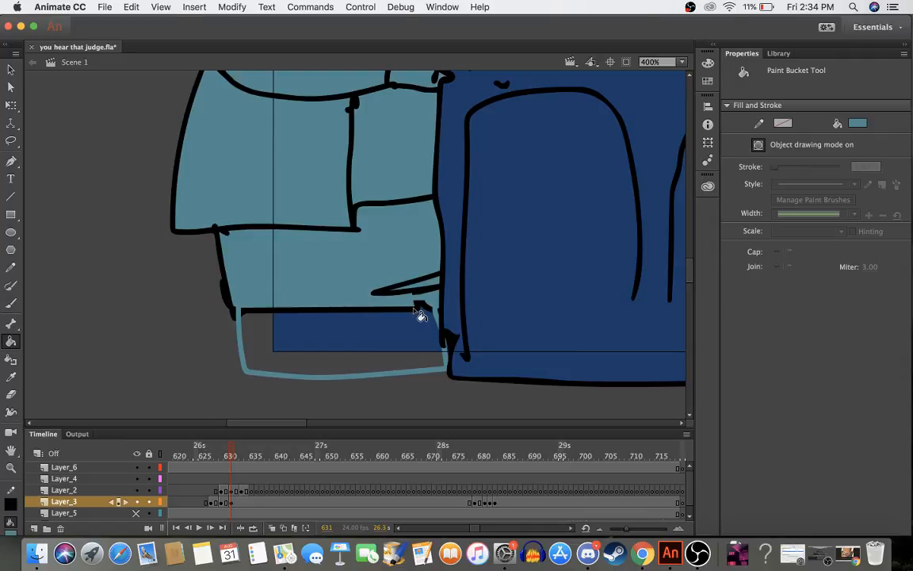
- Brush teal over the black corner beside the desk and around the edges of the unfilled gap below the lower body
key(b)
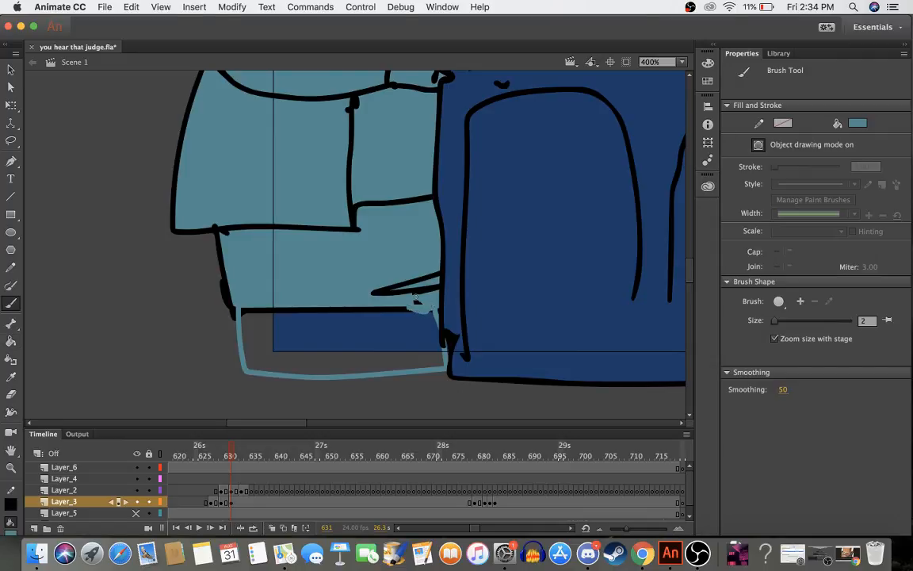
drag(431, 314, 237, 318)
key(k)
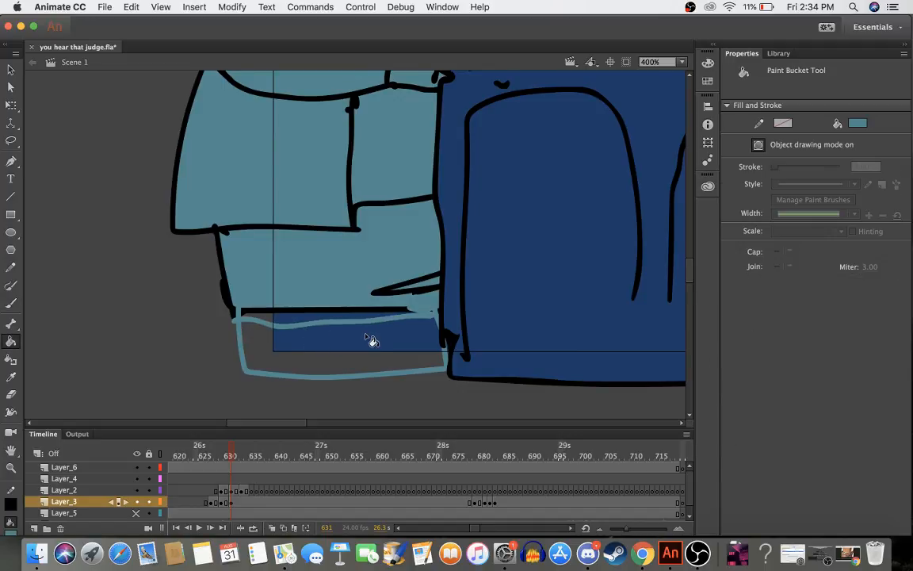
key(n)
key(b)
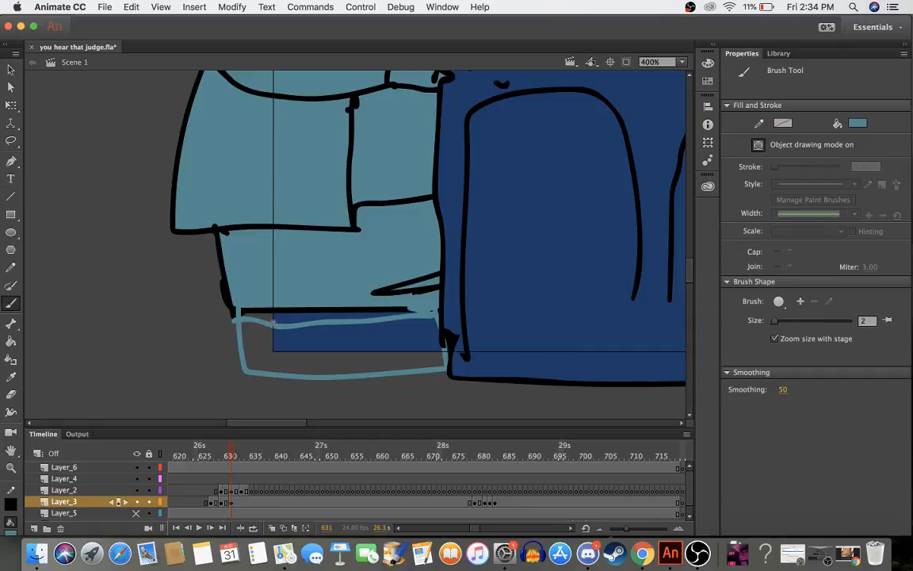
mouse_move(287, 356)
mouse_down()
mouse_move(334, 360)
mouse_move(340, 351)
mouse_up()
mouse_move(396, 353)
mouse_down()
mouse_move(445, 349)
mouse_move(440, 314)
mouse_up()
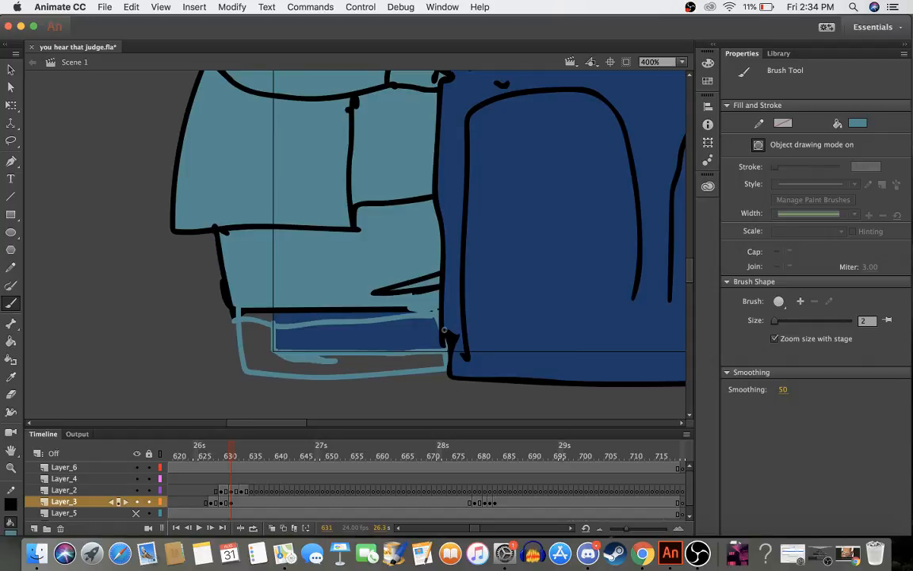
key(k)
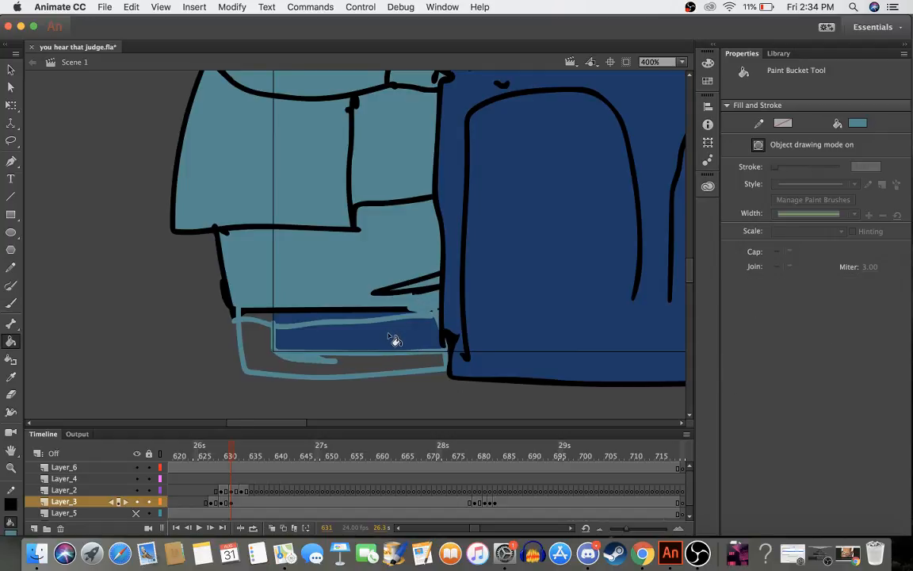
key(b)
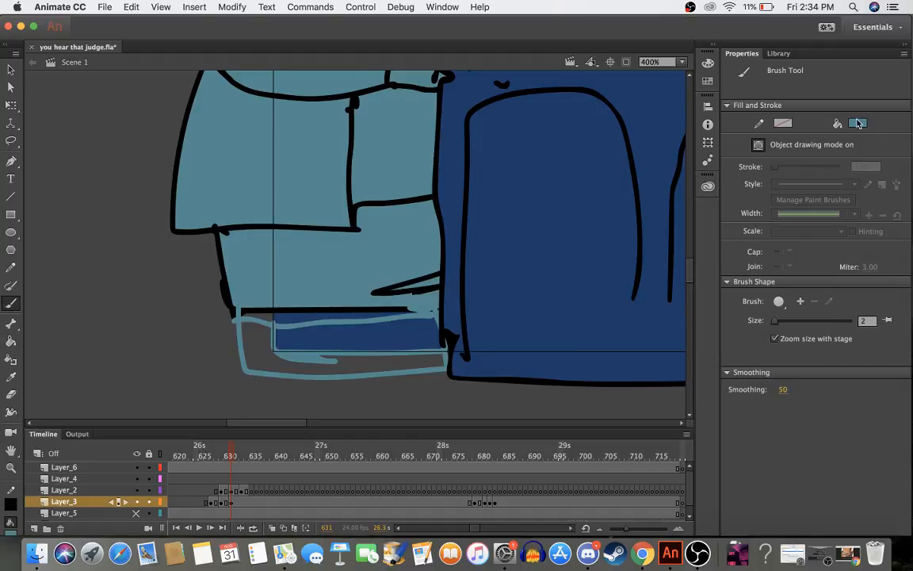
- Cover the whole gap below the lower body with a much larger teal brush and set the brush size back to 2
click(821, 321)
click(800, 321)
mouse_move(435, 388)
mouse_down()
mouse_move(331, 388)
mouse_move(255, 369)
mouse_move(475, 349)
mouse_up()
click(866, 320)
text(2)
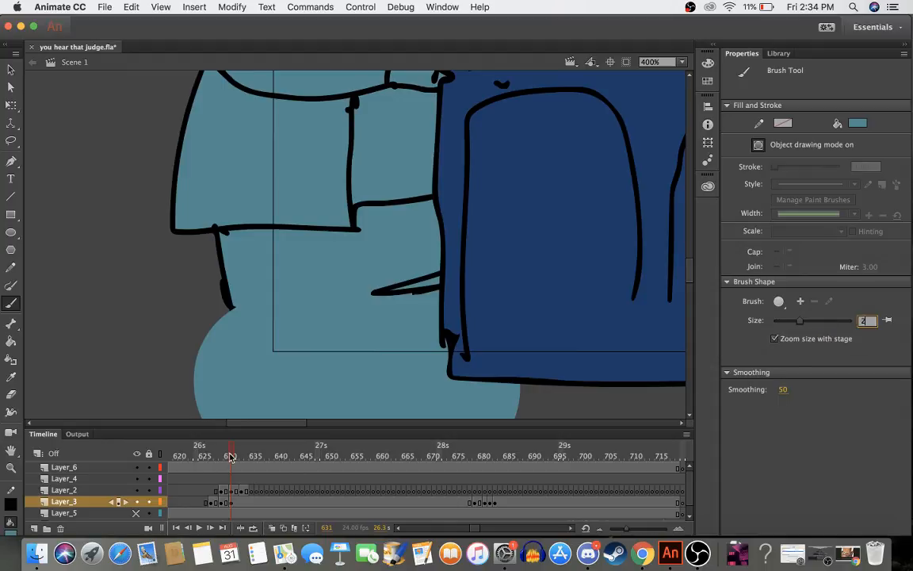
- Return to the character's face at frame 635 and set the Brush fill to black
click(254, 457)
scroll(493, 188, up, 10)
scroll(493, 187, right, 5)
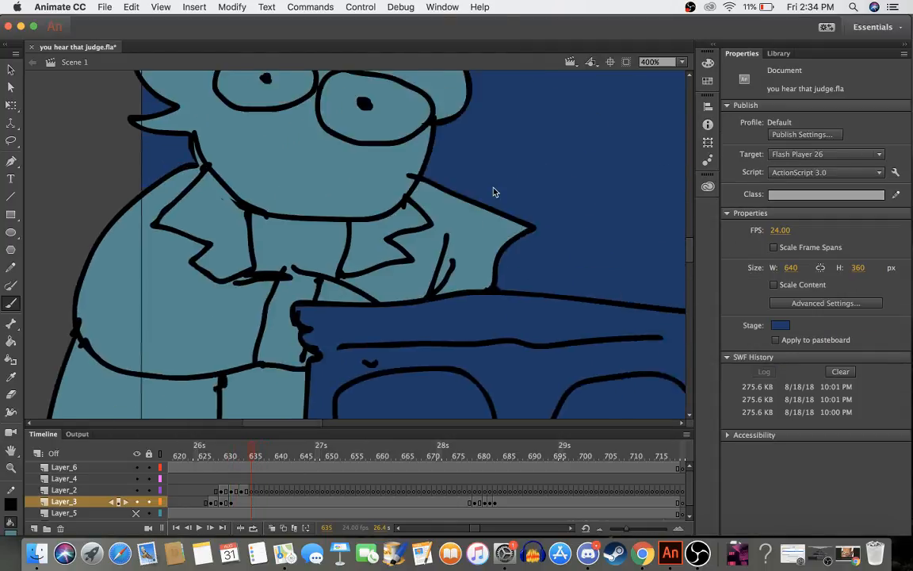
drag(210, 459, 251, 460)
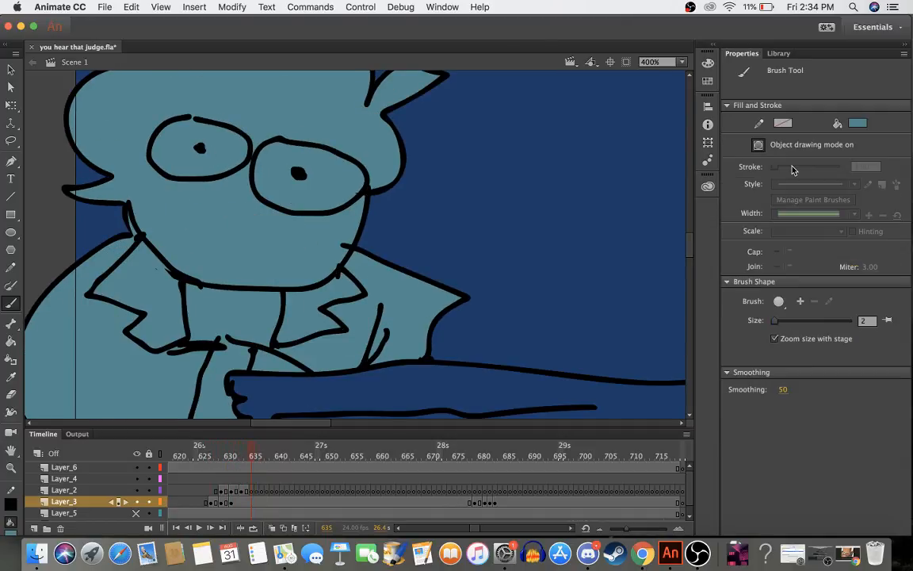
click(856, 124)
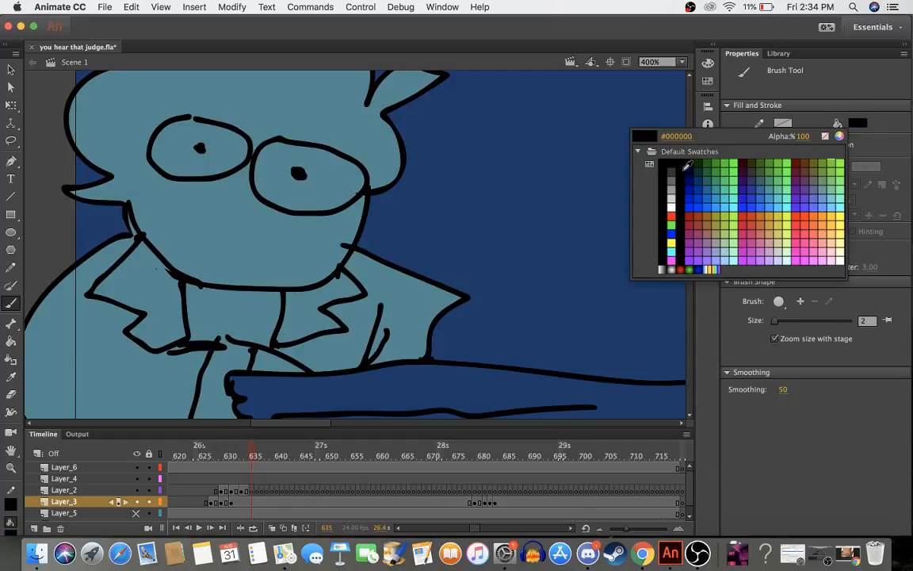
click(615, 154)
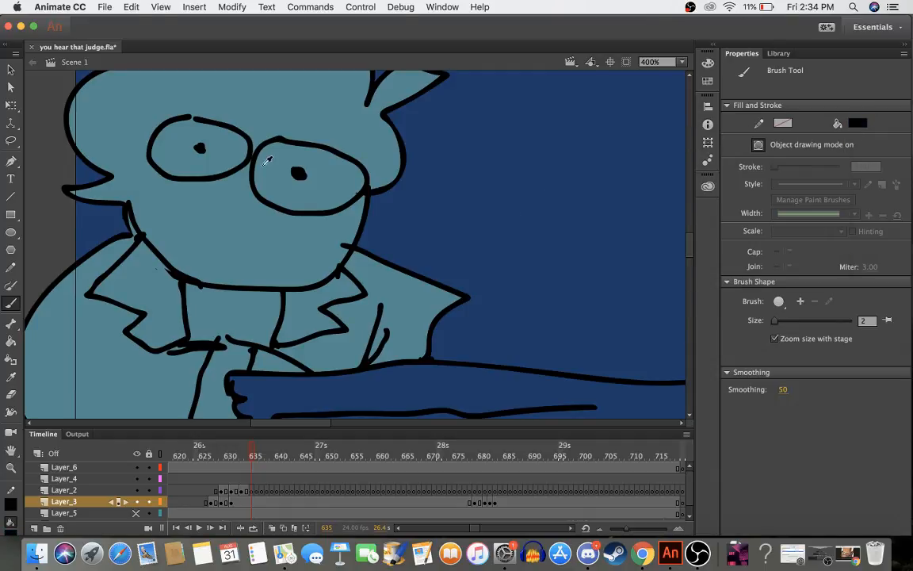
key(k)
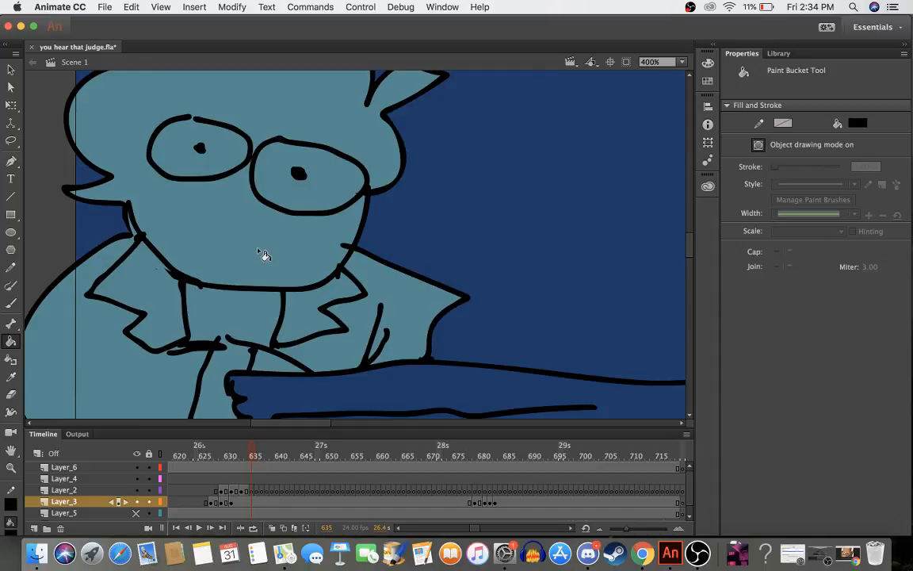
key(b)
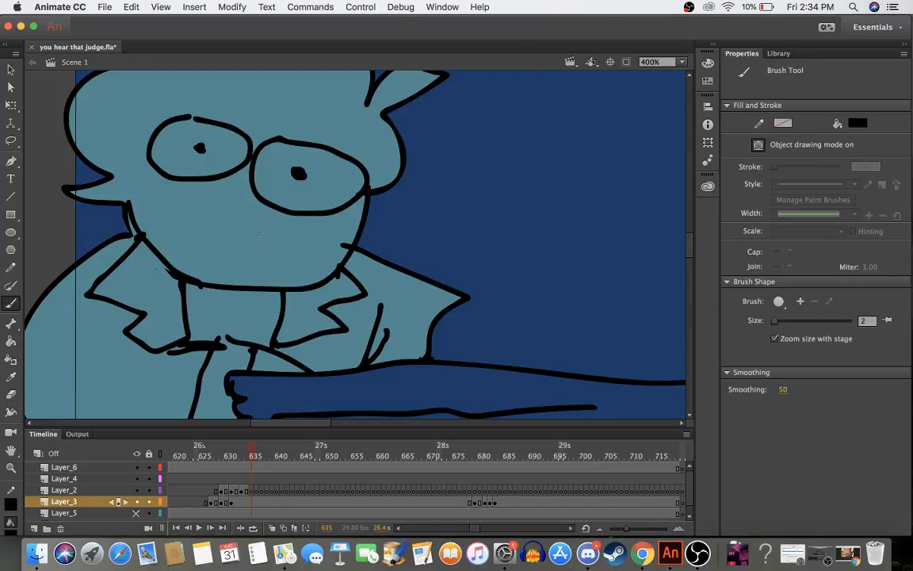
mouse_move(247, 249)
mouse_down()
mouse_move(296, 228)
mouse_move(242, 214)
mouse_move(189, 178)
mouse_move(182, 195)
mouse_move(211, 236)
mouse_up()
mouse_move(213, 200)
mouse_down()
mouse_move(250, 219)
mouse_move(244, 244)
mouse_up()
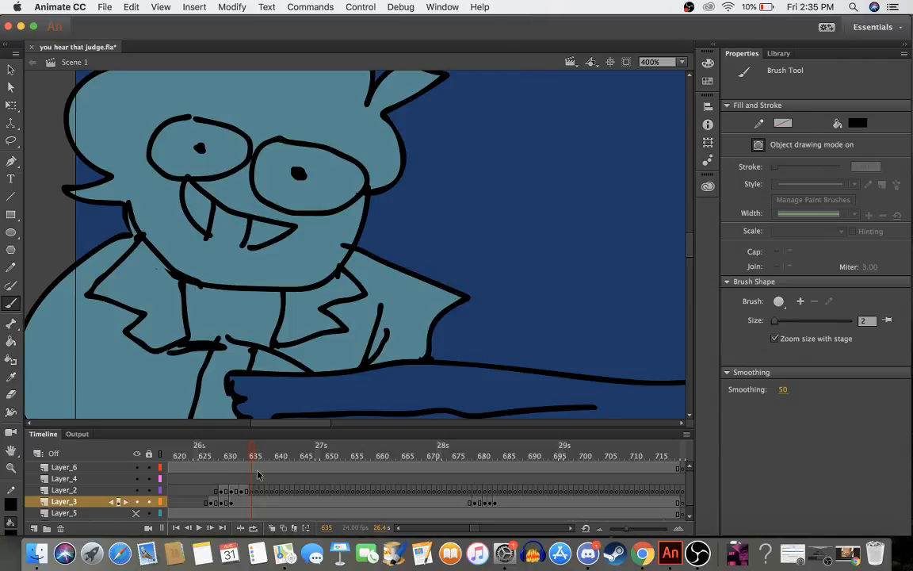
key(super+z)
key(super+z)
key(super+z)
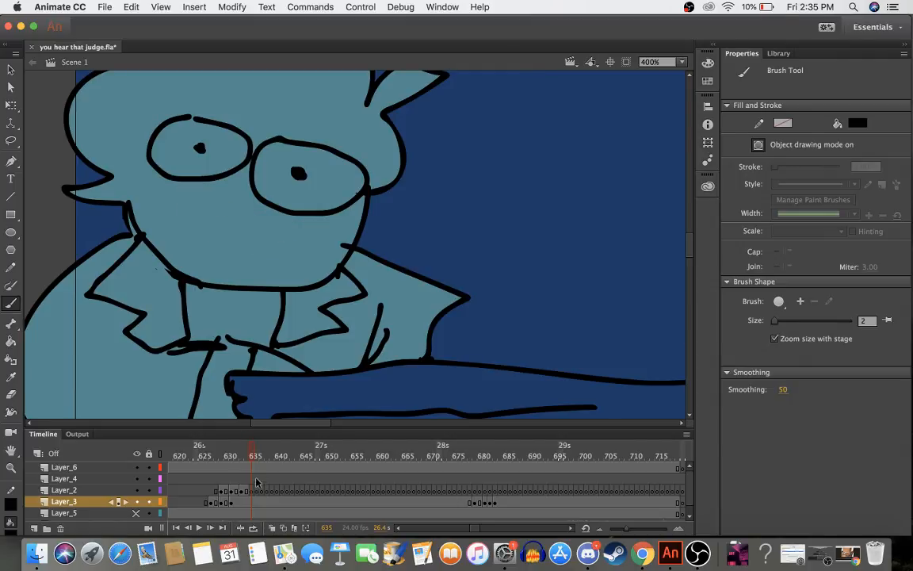
- Draw a black smiling mouth with tooth lines on Layer_2 at frame 635 and scrub through the preceding frames to check it
click(252, 492)
click(253, 492)
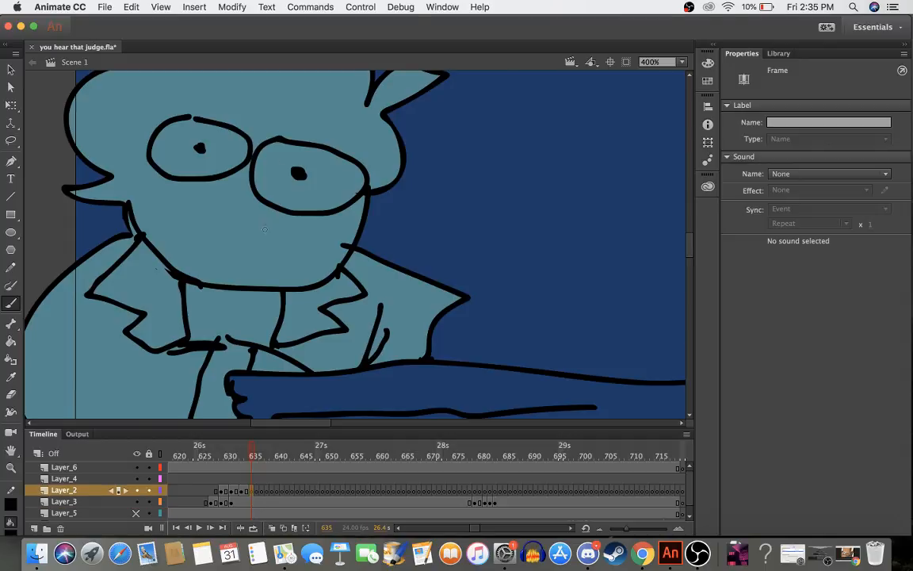
mouse_move(250, 243)
mouse_down()
mouse_move(299, 222)
mouse_move(219, 211)
mouse_move(173, 179)
mouse_move(187, 212)
mouse_move(222, 223)
mouse_move(215, 228)
mouse_move(250, 240)
mouse_up()
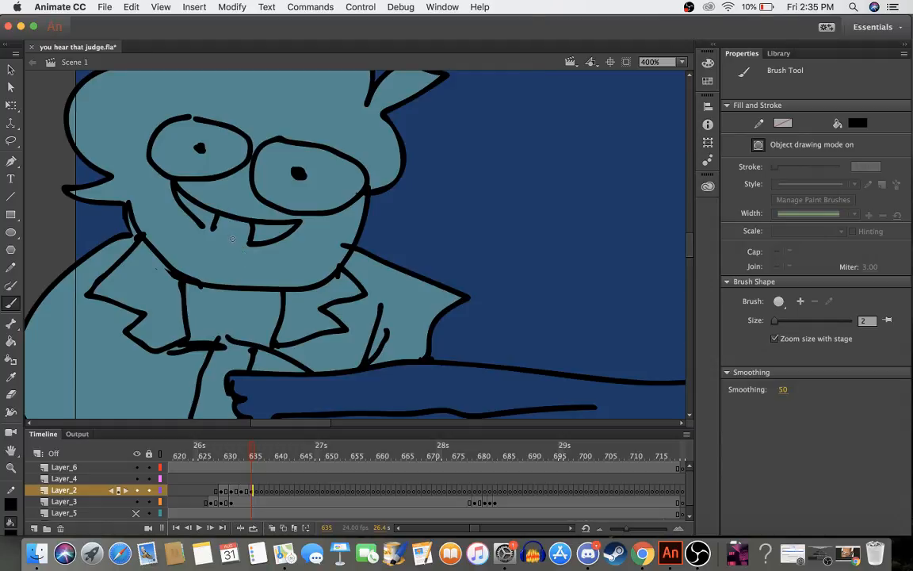
drag(231, 237, 250, 245)
mouse_move(228, 456)
mouse_down()
mouse_move(258, 458)
mouse_move(252, 463)
mouse_up()
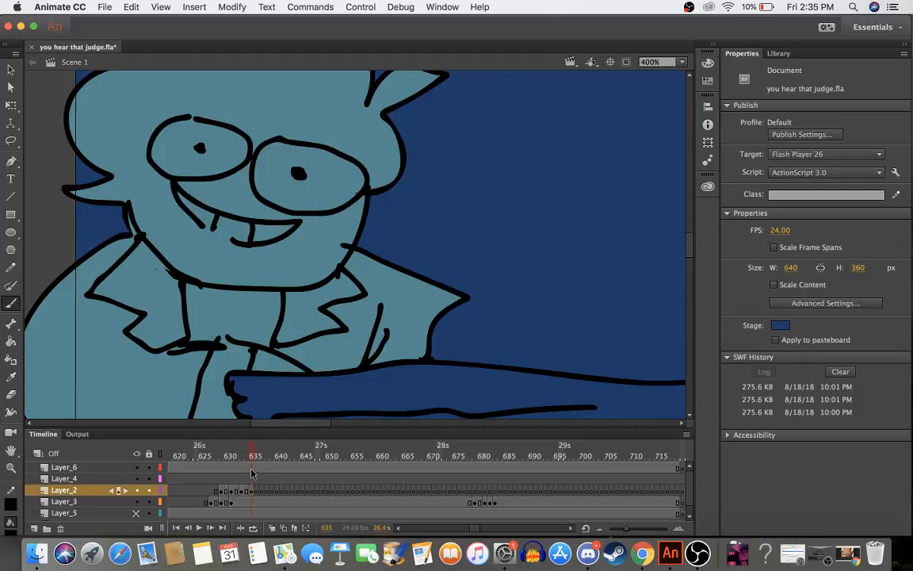
- Extend the frame 635 mouth on Layer_2 through frame 636 and go to frame 637
click(252, 491)
key(Up)
key(Up)
mouse_move(252, 458)
mouse_down()
mouse_move(218, 458)
mouse_move(251, 469)
mouse_move(255, 459)
mouse_up()
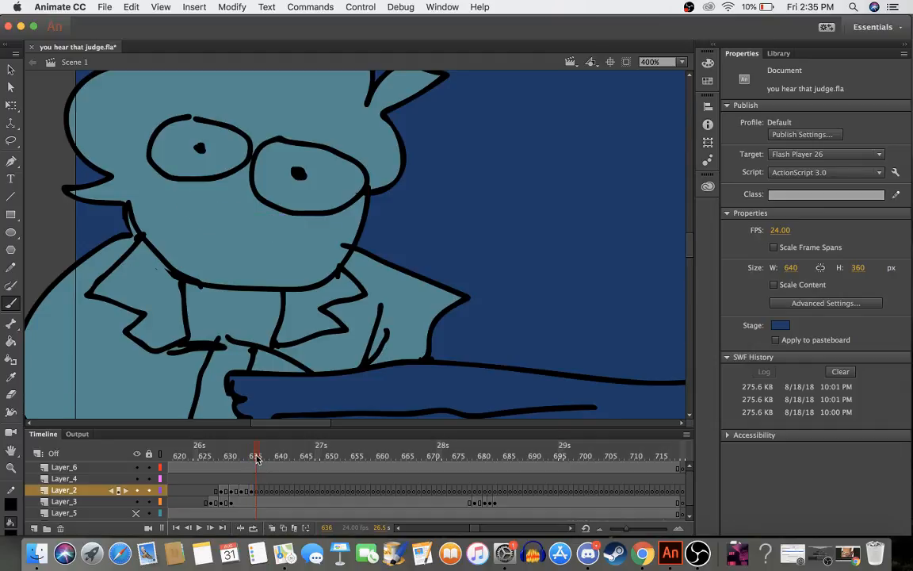
click(259, 492)
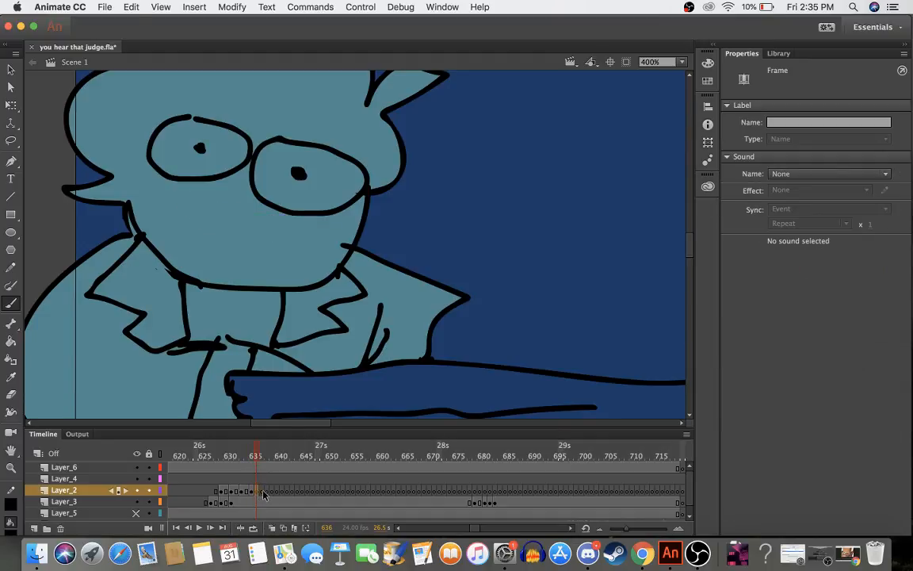
mouse_move(255, 458)
mouse_down()
mouse_move(230, 458)
mouse_move(263, 463)
mouse_up()
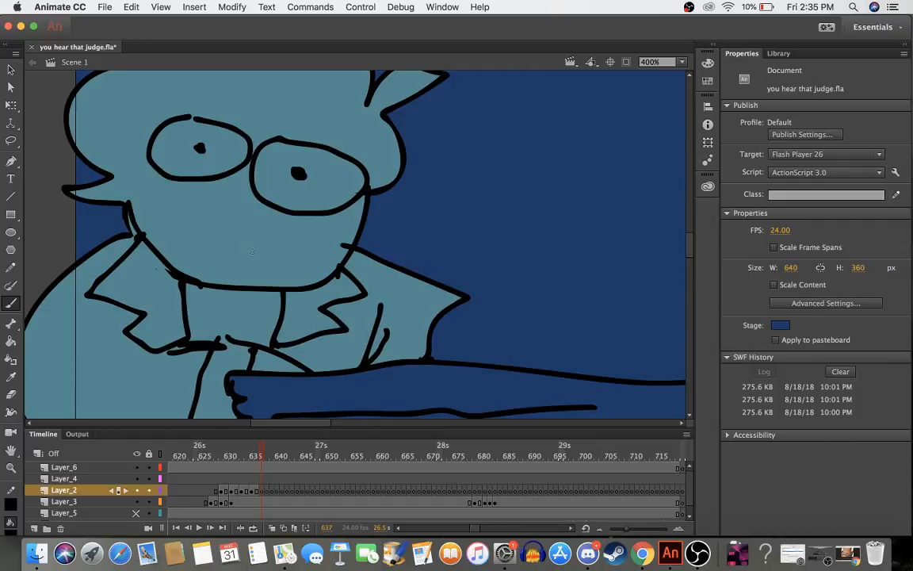
- Draw a wide, wavy open mouth on Layer_2 at frame 637 and hold it through frame 638, moving on to frame 639
mouse_move(261, 250)
mouse_down()
mouse_move(308, 231)
mouse_move(301, 220)
mouse_move(239, 224)
mouse_move(183, 189)
mouse_move(167, 201)
mouse_move(200, 231)
mouse_up()
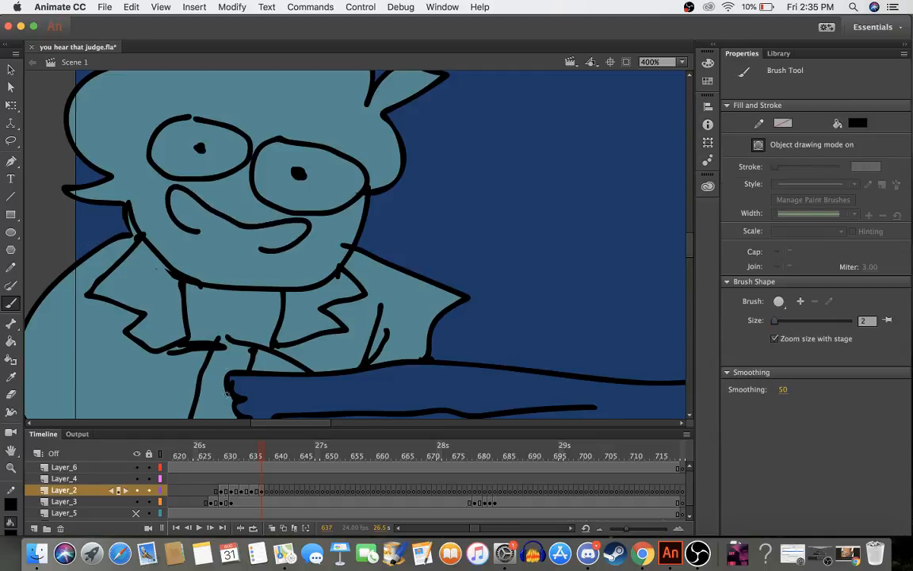
click(267, 493)
drag(267, 492, 271, 493)
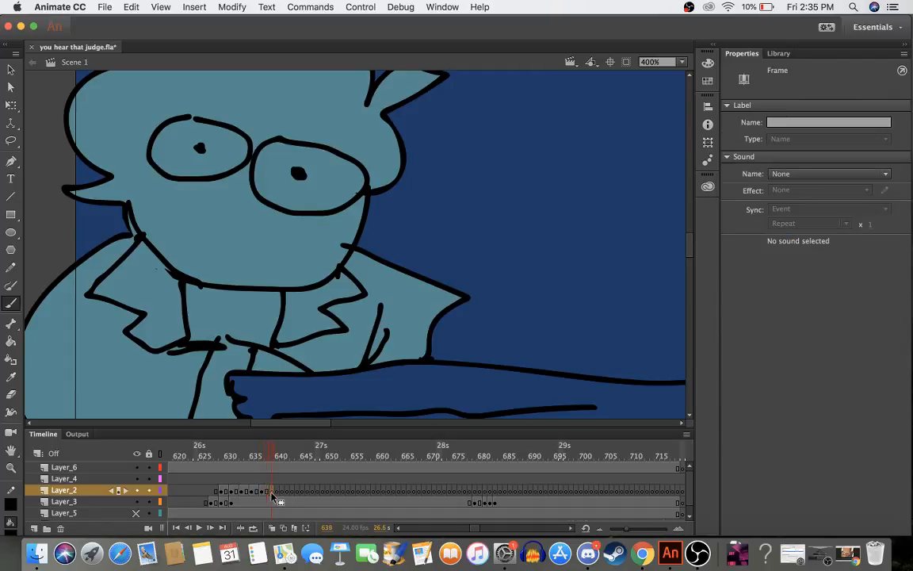
drag(273, 454, 272, 454)
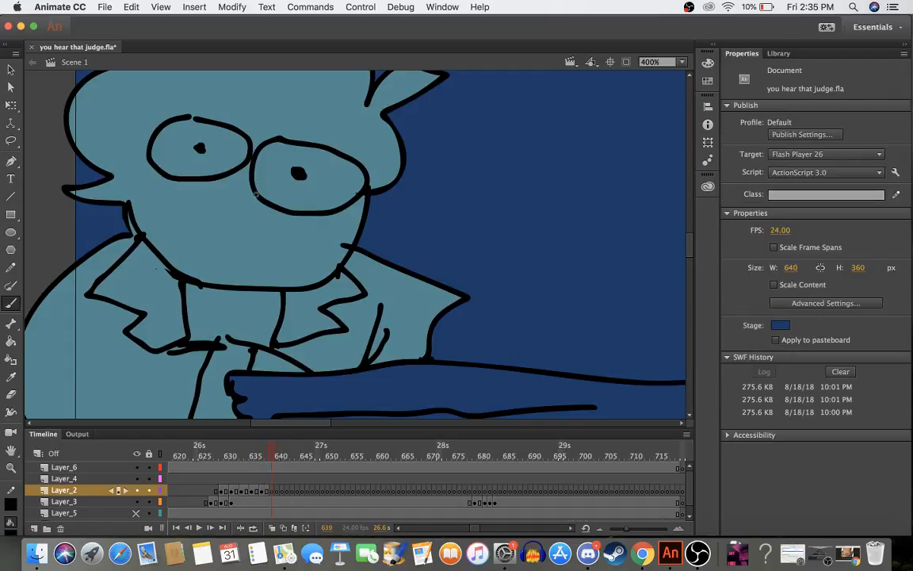
- Draw a small tilted oval mouth on Layer_2 at frame 639 and a smaller round mouth at frame 640
mouse_move(302, 242)
mouse_down()
mouse_move(310, 268)
mouse_move(313, 236)
mouse_up()
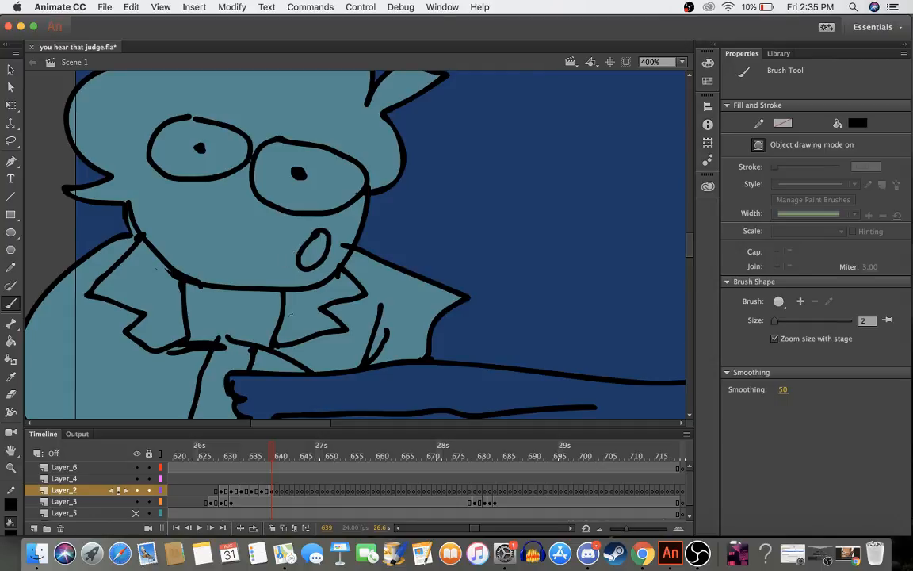
click(279, 457)
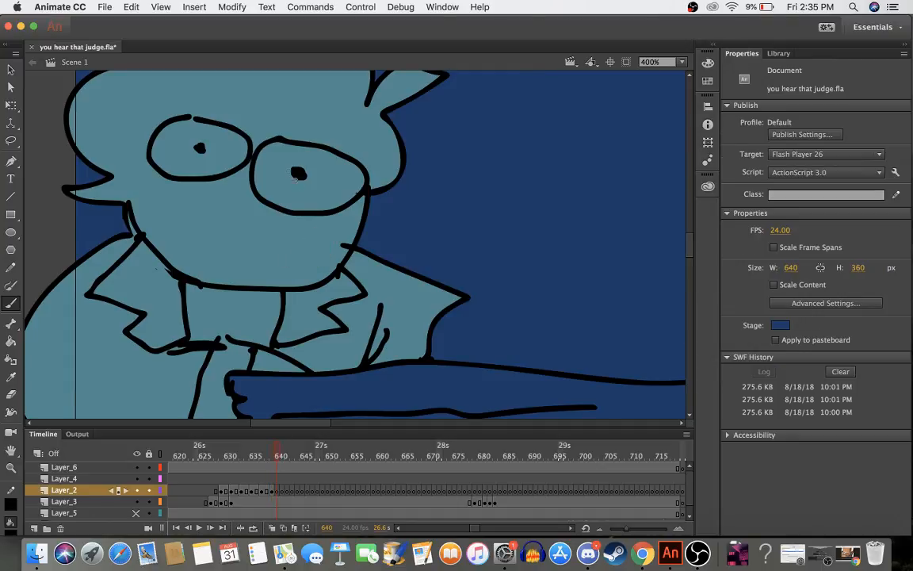
mouse_move(313, 239)
mouse_down()
mouse_move(308, 260)
mouse_move(333, 243)
mouse_move(316, 237)
mouse_up()
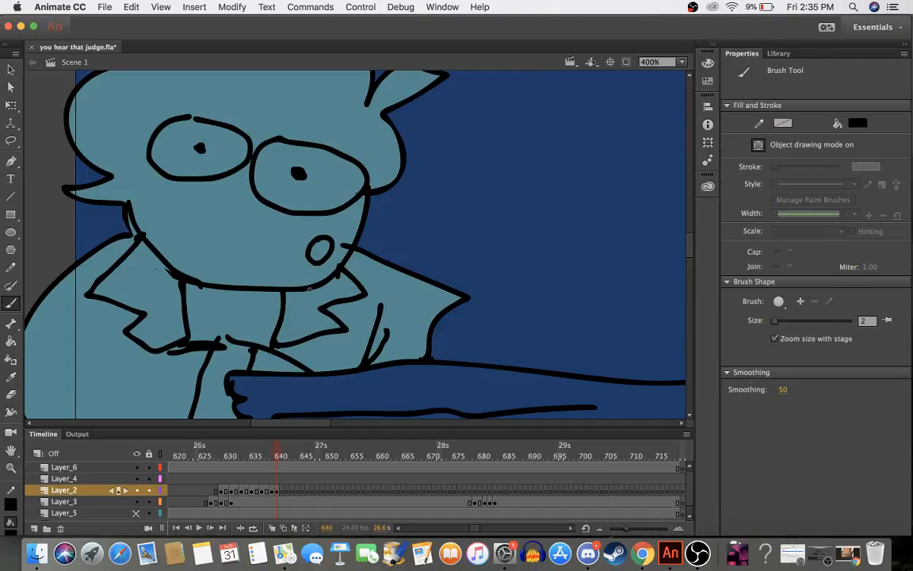
- Move the oval mouth on Layer_2 to frame 641, replacing the smaller round one, and clear the drawing from frame 639
mouse_move(278, 458)
mouse_down()
mouse_move(215, 458)
mouse_move(276, 471)
mouse_up()
click(275, 491)
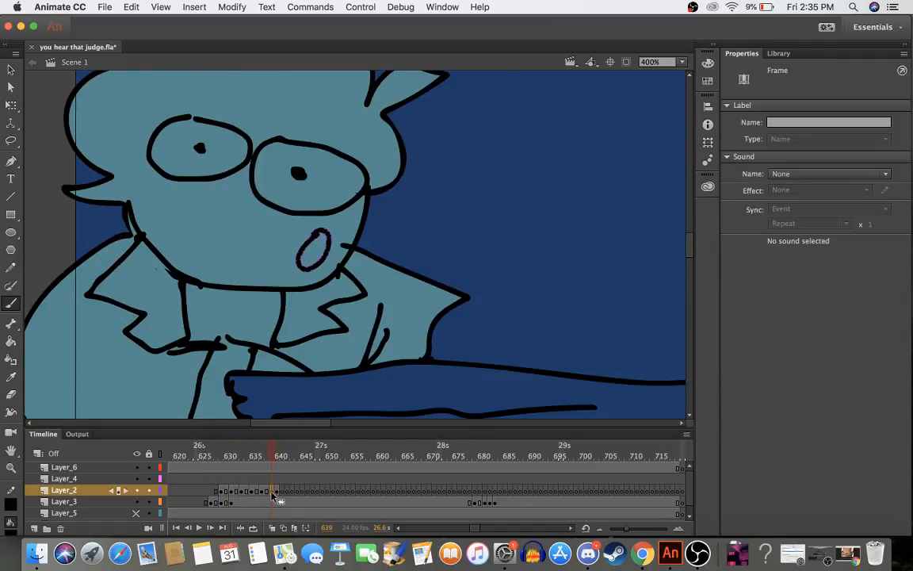
key(.)
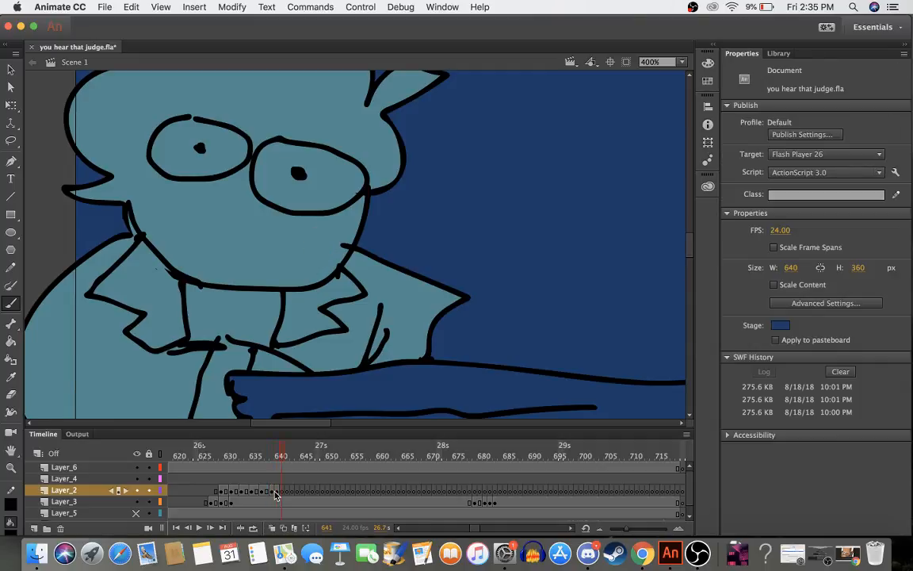
click(273, 492)
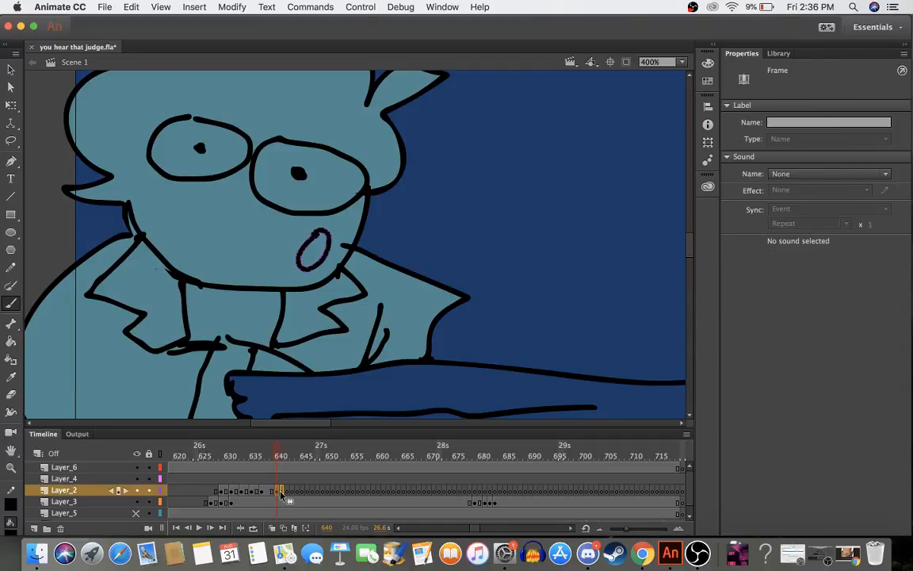
click(275, 491)
click(274, 491)
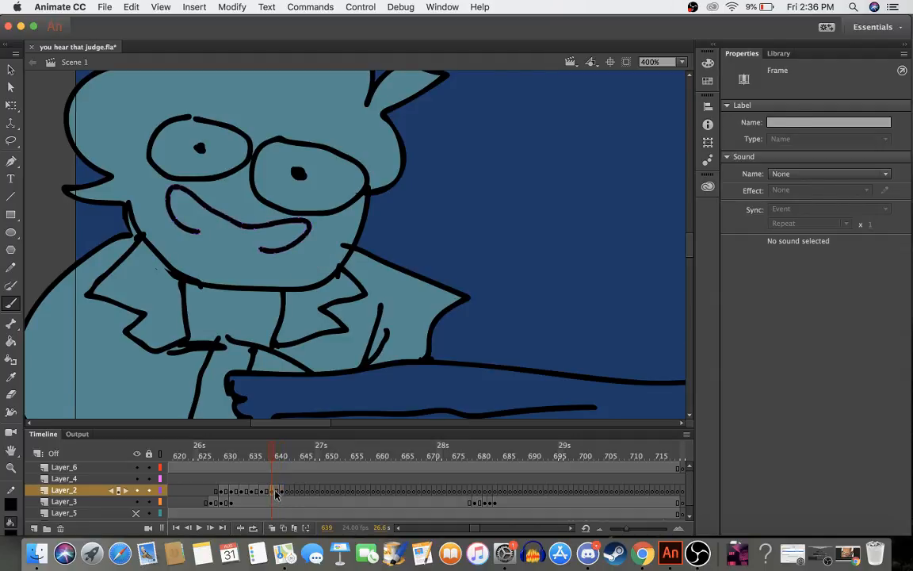
key(Delete)
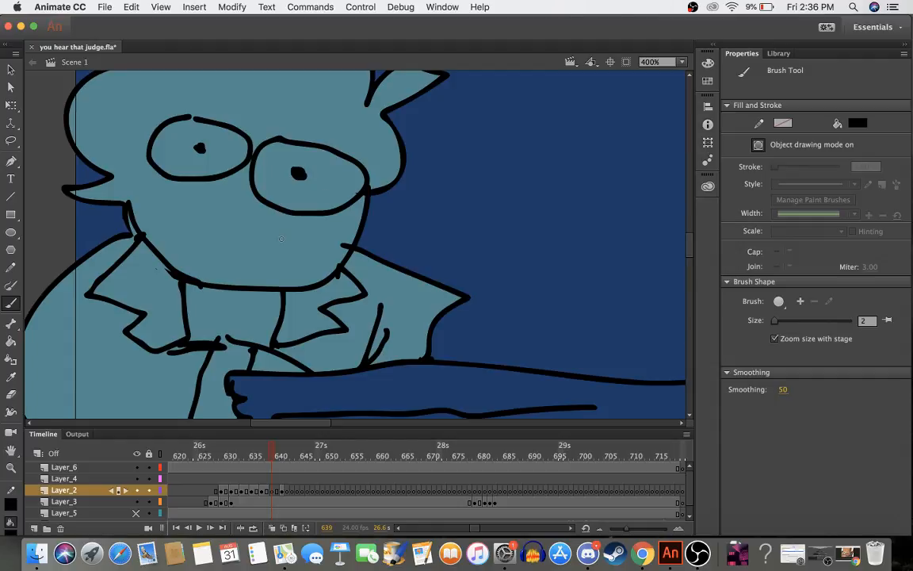
- Turn on onion skinning, draw a wide wavy open mouth on Layer_2 at frame 639 and scrub from frame 629 to 642
click(272, 527)
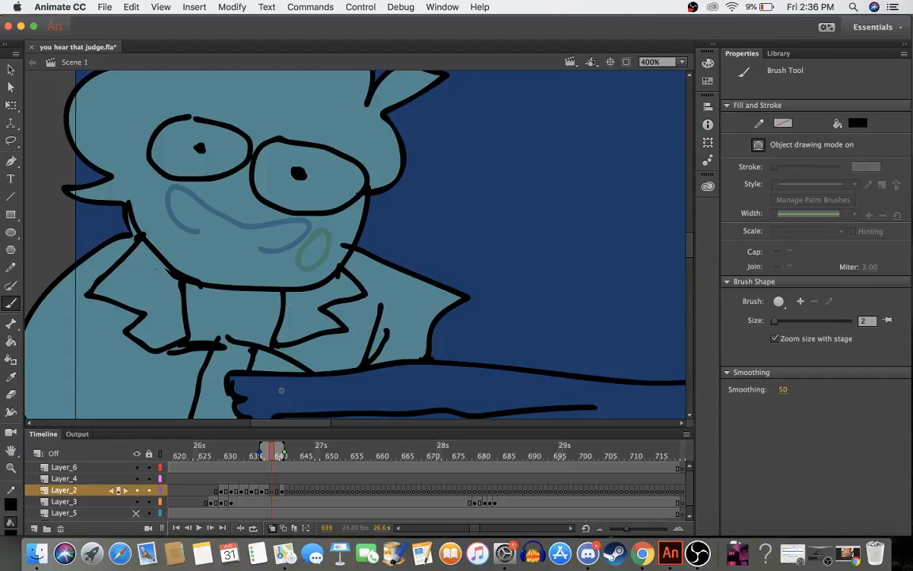
mouse_move(260, 249)
mouse_down()
mouse_move(302, 231)
mouse_move(305, 220)
mouse_move(250, 222)
mouse_move(187, 187)
mouse_move(184, 211)
mouse_move(207, 230)
mouse_up()
mouse_move(221, 457)
mouse_down()
mouse_move(286, 468)
mouse_move(279, 465)
mouse_move(288, 458)
mouse_up()
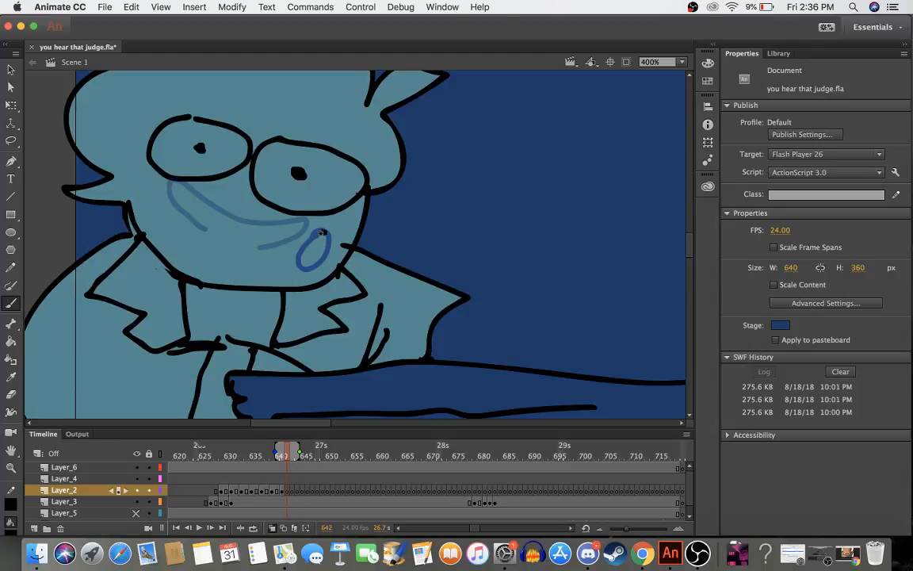
- Draw a small oval mouth on Layer_2 at frame 642, hold it through frame 643 and go to frame 644
mouse_move(310, 243)
mouse_down()
mouse_move(305, 262)
mouse_move(331, 250)
mouse_move(323, 232)
mouse_up()
click(298, 492)
key(F7)
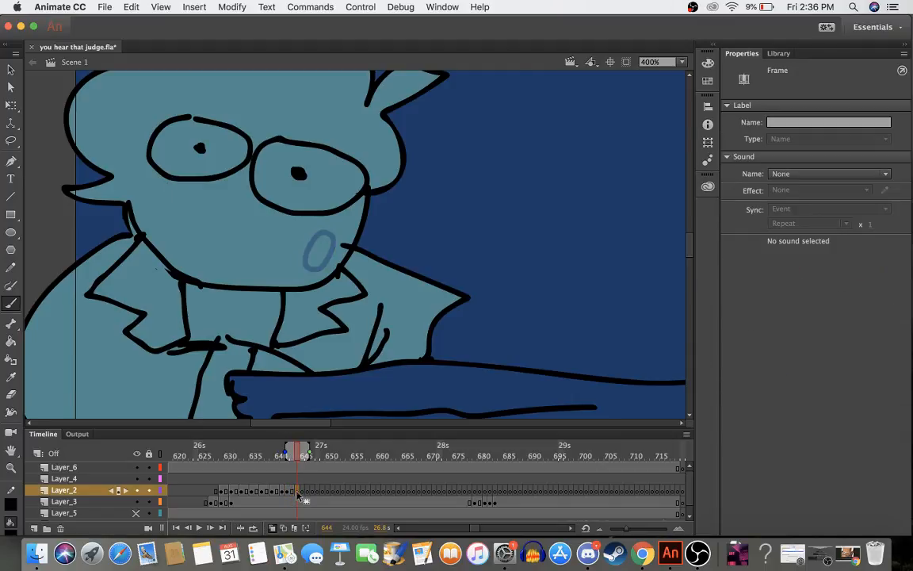
- Draw a large open smiling mouth on Layer_2 at frame 644 and move on to frame 645
mouse_move(301, 226)
mouse_down()
mouse_move(231, 217)
mouse_move(188, 187)
mouse_move(182, 199)
mouse_move(188, 241)
mouse_move(215, 261)
mouse_move(257, 256)
mouse_move(303, 229)
mouse_up()
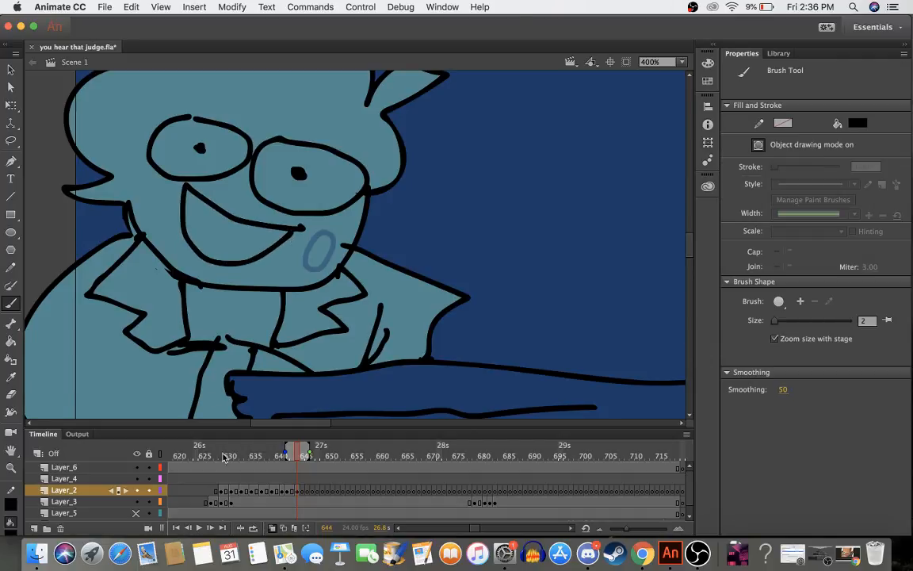
click(303, 491)
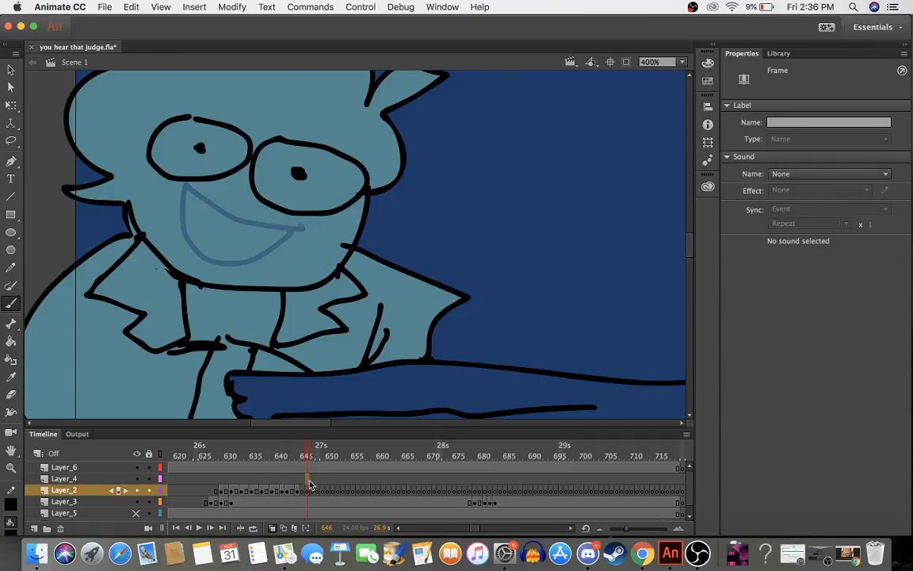
click(308, 480)
drag(325, 455, 304, 455)
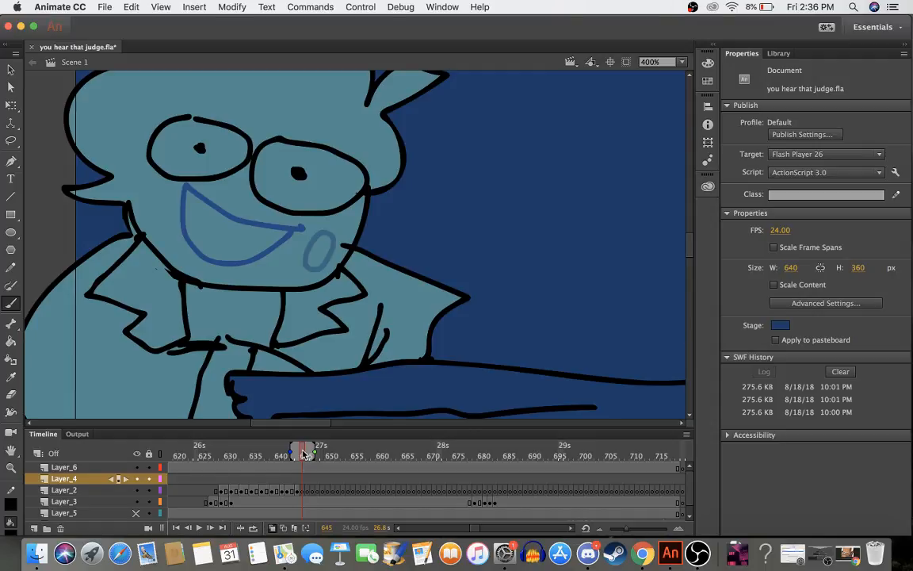
key(comma)
key(period)
key(comma)
key(period)
key(comma)
key(period)
mouse_move(299, 225)
mouse_down()
mouse_move(217, 208)
mouse_move(182, 181)
mouse_move(188, 231)
mouse_move(205, 249)
mouse_move(250, 252)
mouse_move(295, 226)
mouse_up()
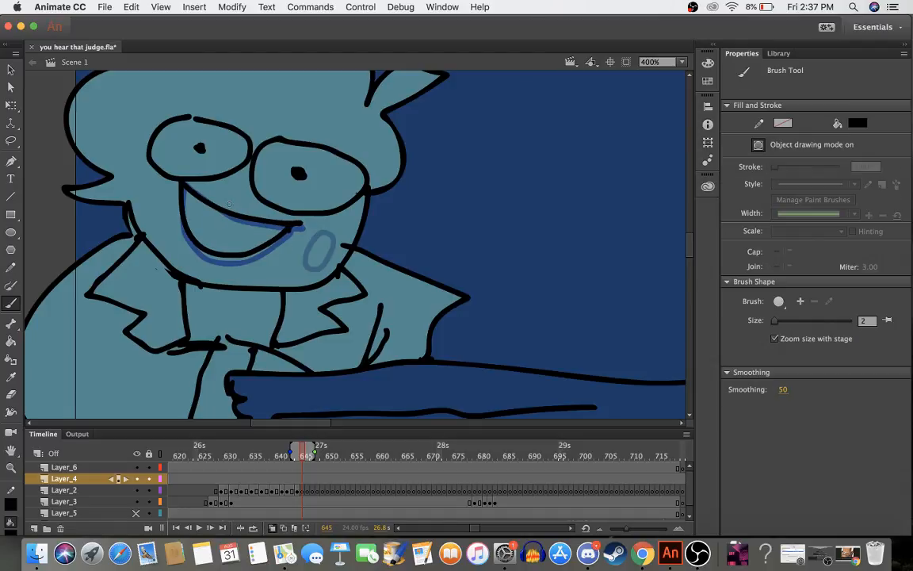
key(super+z)
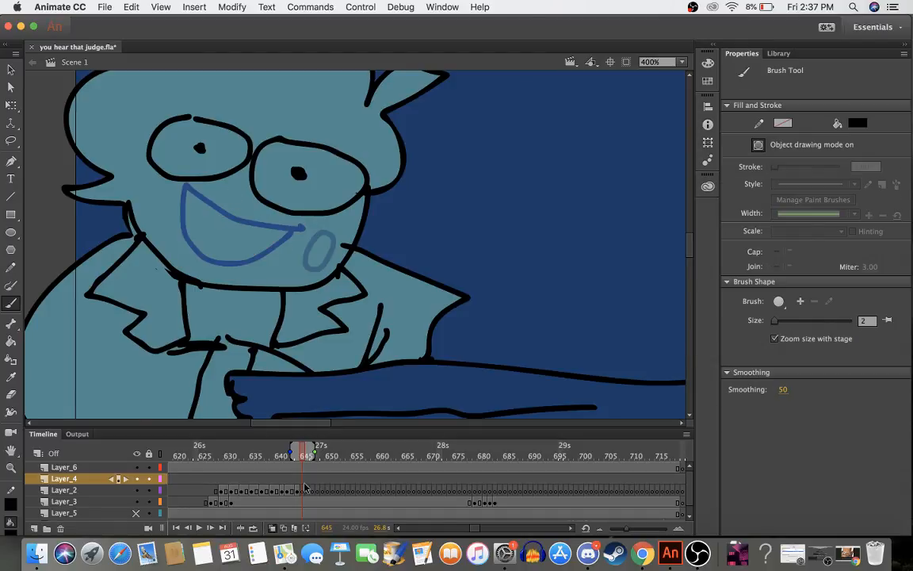
- Draw a shallower open smile on Layer_2 at frame 645 and a toothy grin with two tooth lines at frame 646
click(303, 492)
mouse_move(298, 226)
mouse_down()
mouse_move(185, 181)
mouse_move(189, 232)
mouse_move(210, 248)
mouse_move(248, 251)
mouse_move(274, 232)
mouse_up()
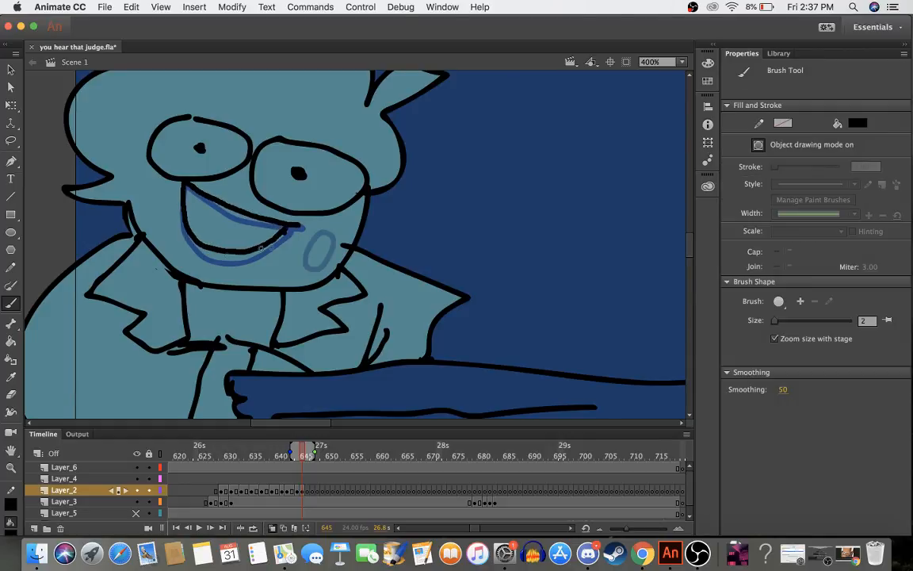
mouse_move(301, 456)
mouse_down()
mouse_move(255, 456)
mouse_move(315, 458)
mouse_move(307, 459)
mouse_up()
mouse_move(292, 225)
mouse_down()
mouse_move(176, 180)
mouse_move(187, 209)
mouse_move(216, 227)
mouse_move(301, 225)
mouse_up()
mouse_move(199, 192)
mouse_down()
mouse_move(199, 206)
mouse_move(242, 231)
mouse_up()
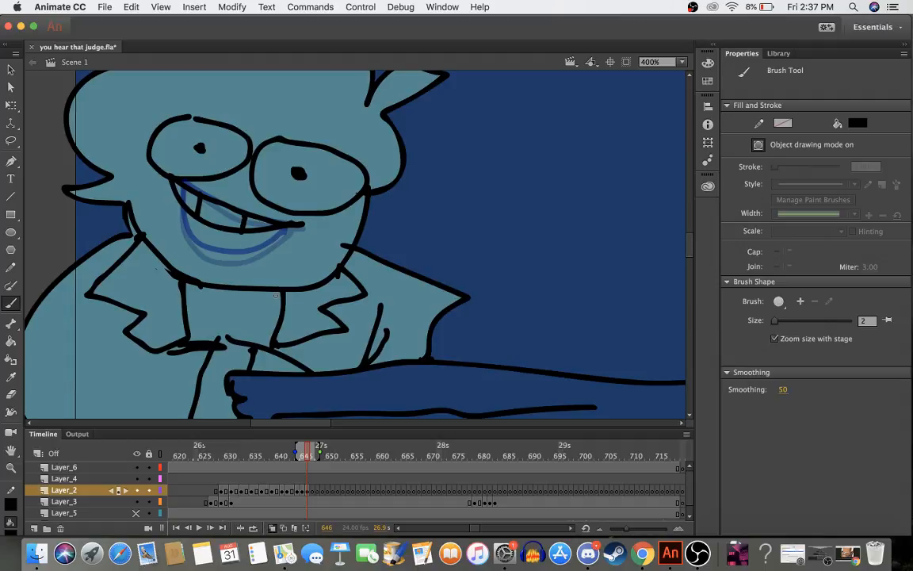
- Hold the toothy grin on Layer_2 through frame 647 and draw a narrow smirk with a tooth line at frame 648
key(period)
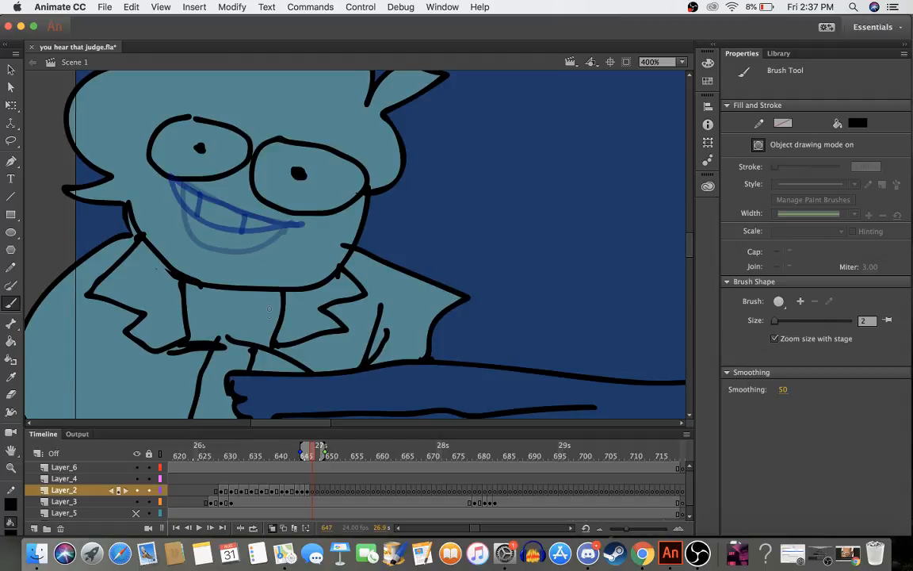
click(313, 492)
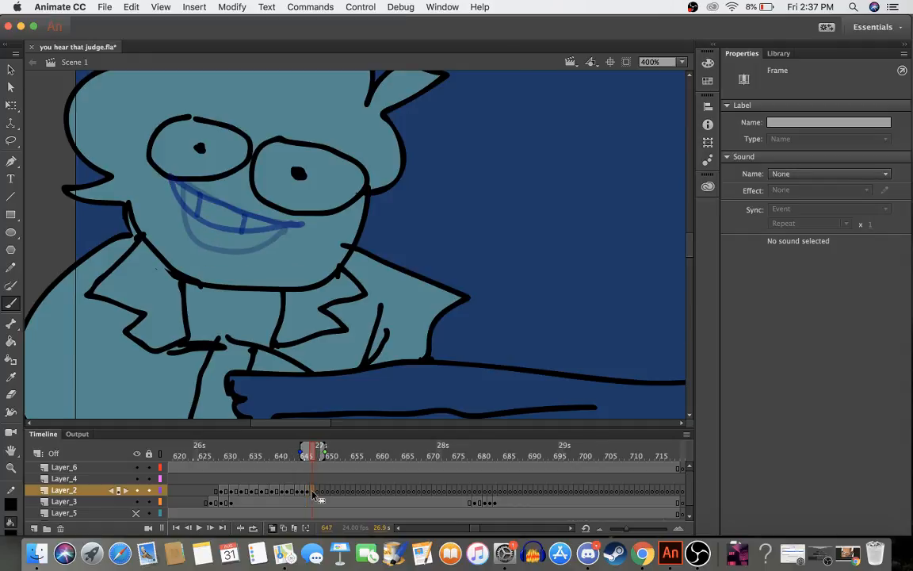
key(period)
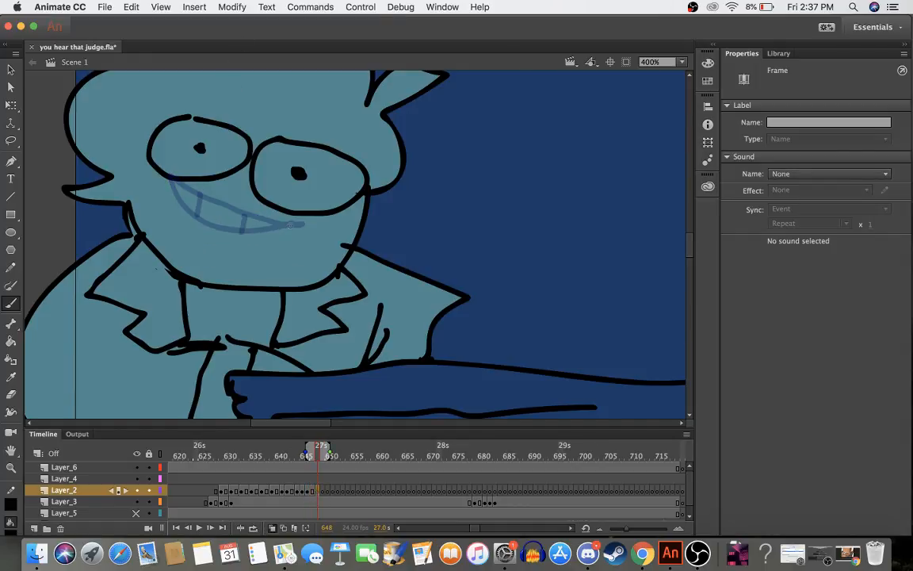
mouse_move(298, 223)
mouse_down()
mouse_move(224, 209)
mouse_move(155, 157)
mouse_up()
mouse_move(187, 198)
mouse_down()
mouse_move(251, 219)
mouse_move(201, 209)
mouse_up()
- Draw a tall, pointed open mouth on Layer_2 at frame 649 and hold it through frame 650
key(period)
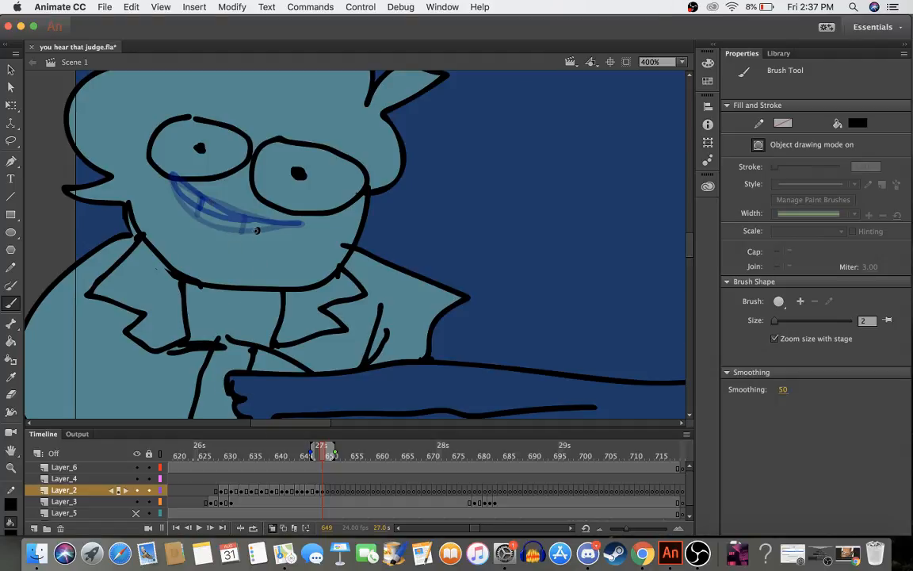
mouse_move(285, 227)
mouse_down()
mouse_move(170, 168)
mouse_move(189, 252)
mouse_move(233, 252)
mouse_move(298, 221)
mouse_move(267, 200)
mouse_up()
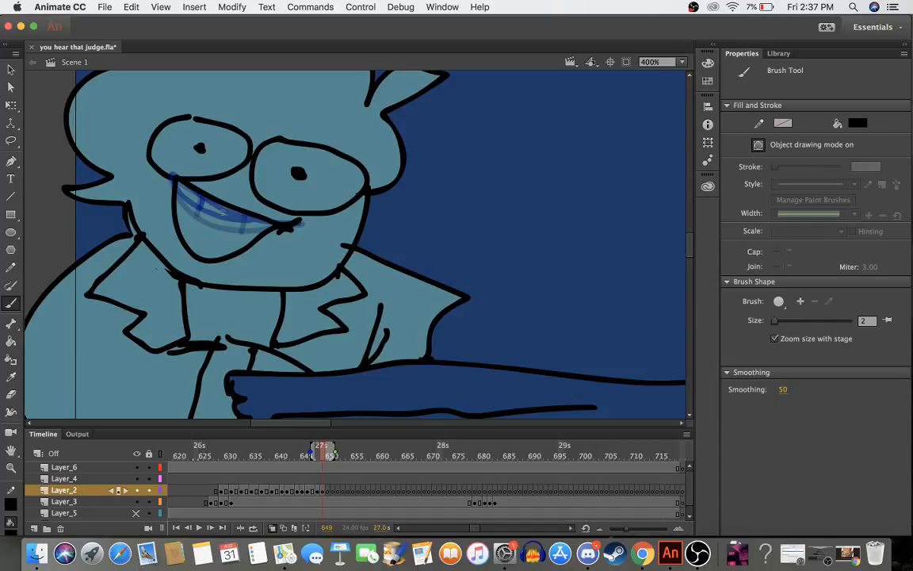
click(329, 491)
key(period)
- Turn off onion skinning and play back the mouth animation from frame 631
mouse_move(261, 450)
mouse_down()
mouse_move(323, 460)
mouse_move(204, 457)
mouse_move(279, 458)
mouse_move(336, 473)
mouse_move(232, 476)
mouse_up()
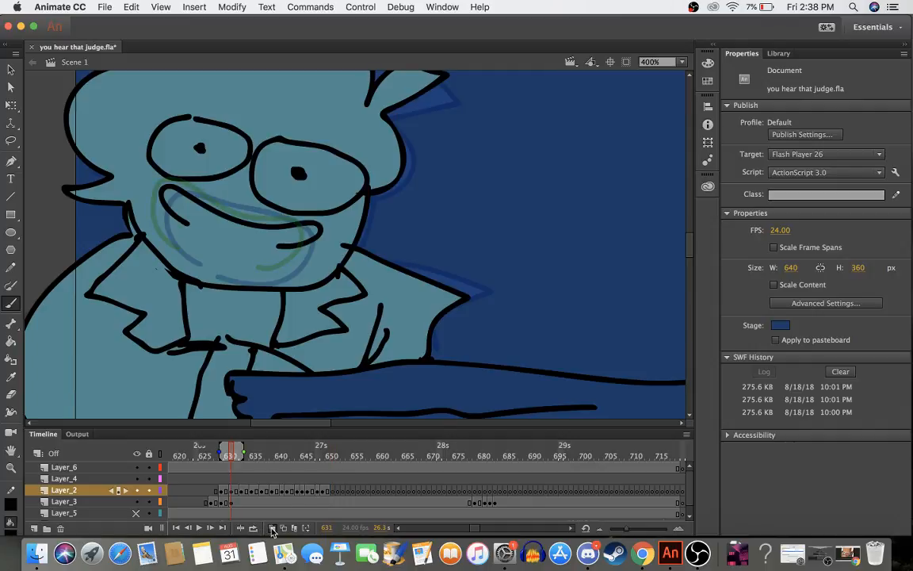
click(199, 528)
click(200, 528)
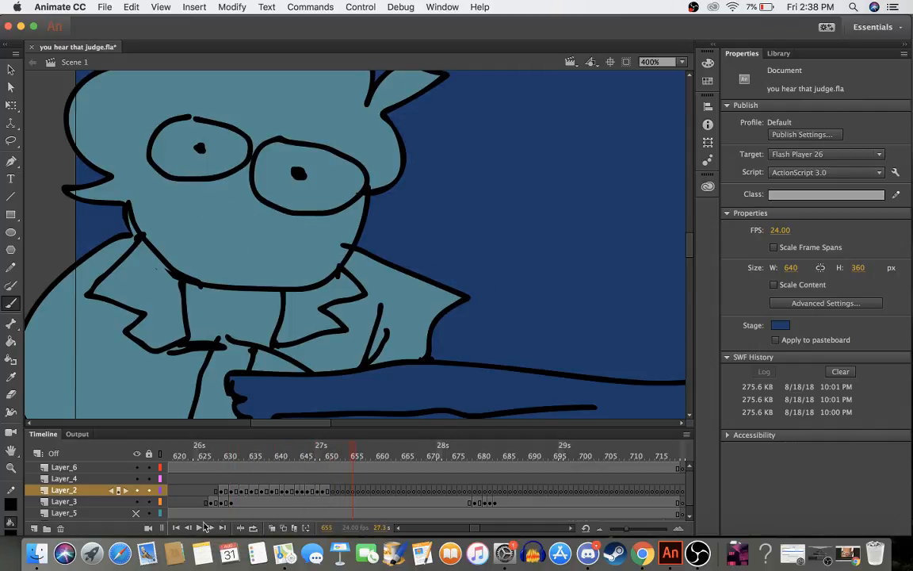
- Retime Layer_2 so the toothy grin holds through frame 648, the smirk covers 649–650 and the open mouth 651–652, ending at frame 653
mouse_move(255, 462)
mouse_down()
mouse_move(311, 468)
mouse_move(328, 493)
mouse_up()
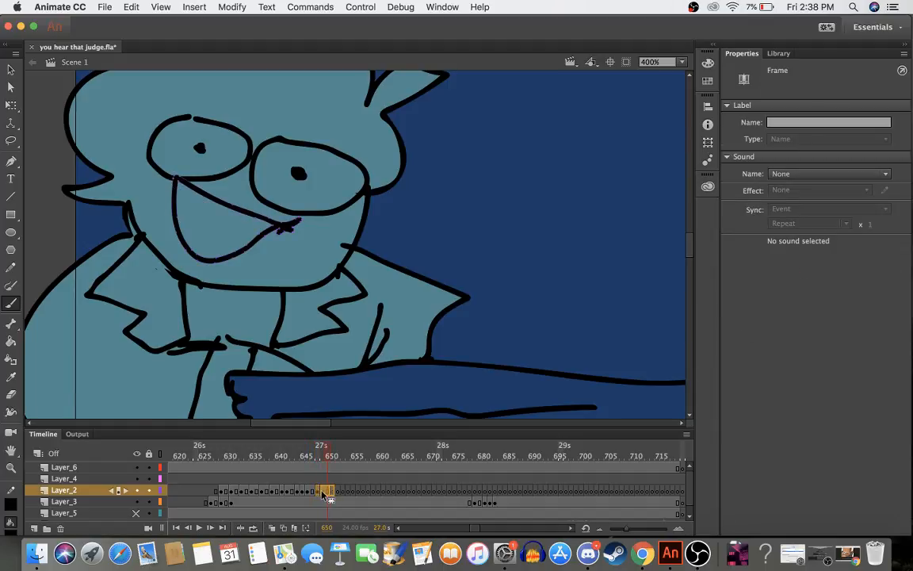
click(324, 493)
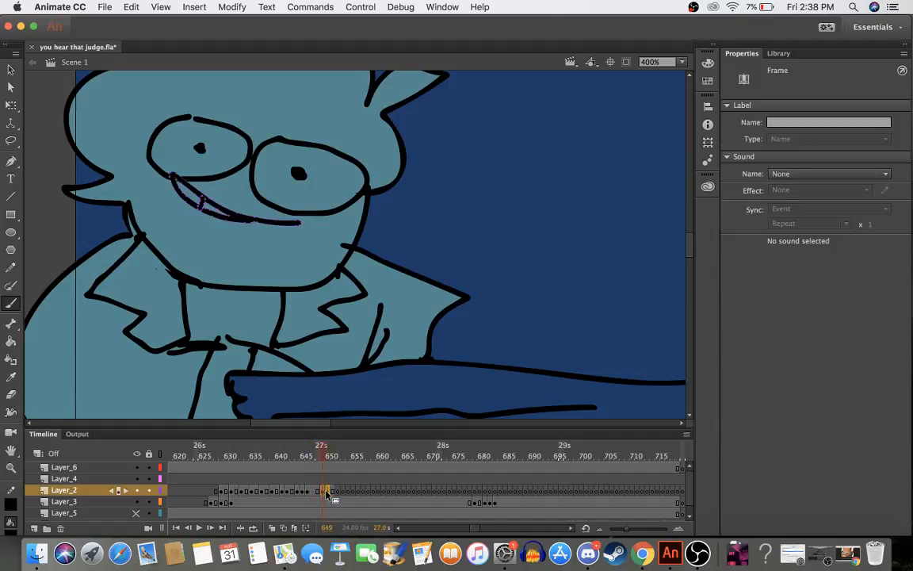
click(331, 493)
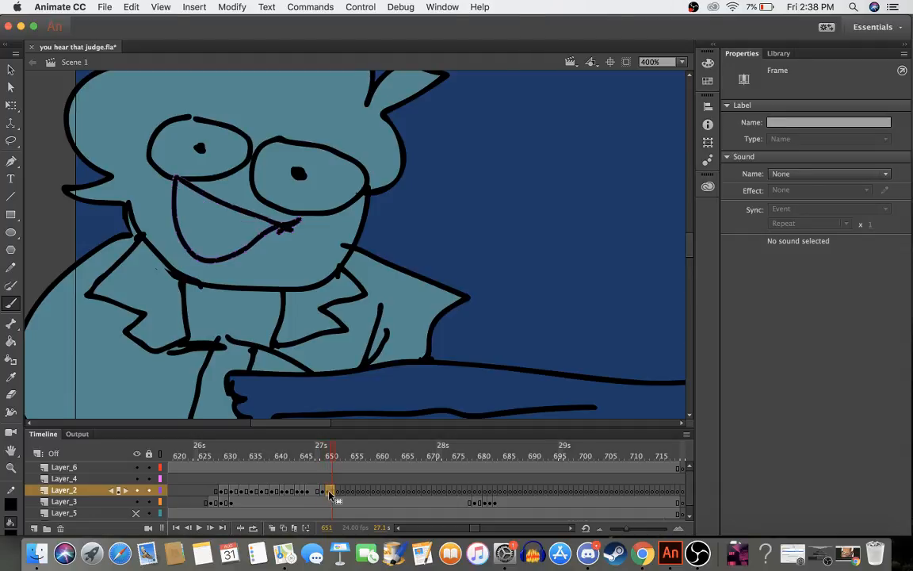
mouse_move(295, 457)
mouse_down()
mouse_move(287, 458)
mouse_move(344, 462)
mouse_up()
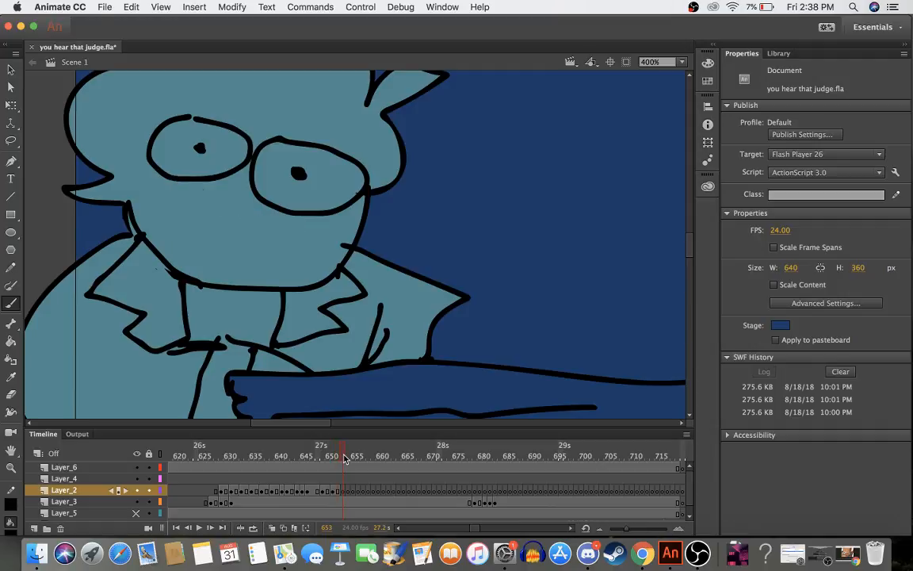
- Draw a closed curved smile line on Layer_2 at frame 653, hold it through frame 654 and go to frame 655
click(284, 190)
key(super+z)
drag(298, 220, 201, 204)
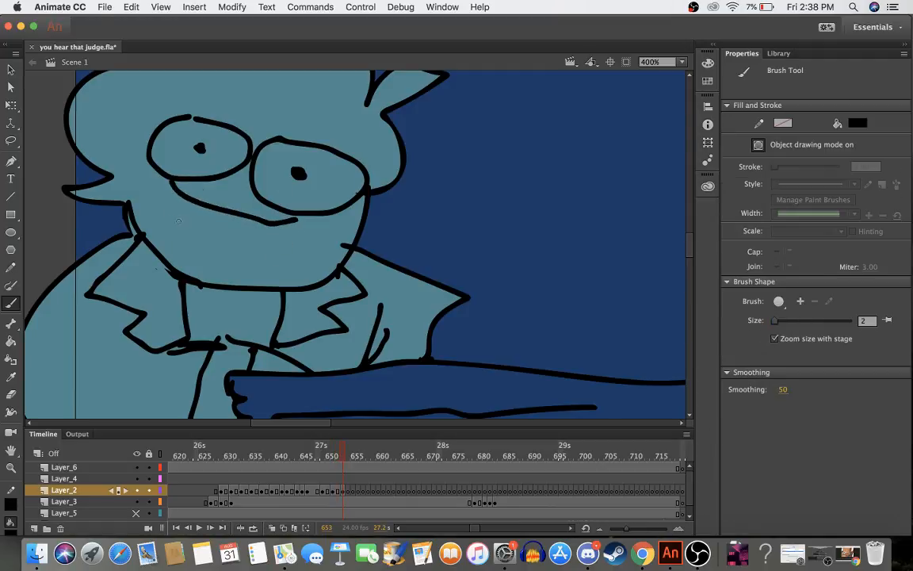
key(period)
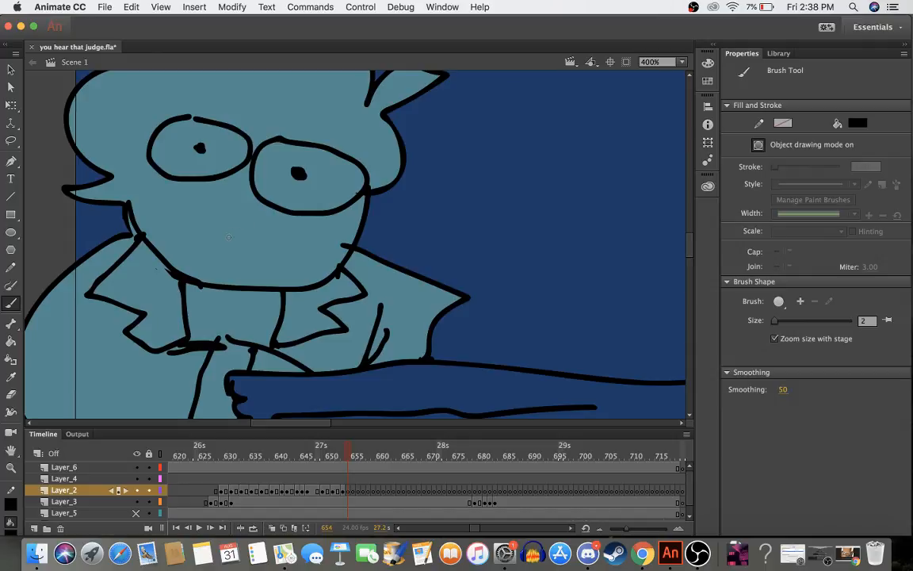
click(348, 492)
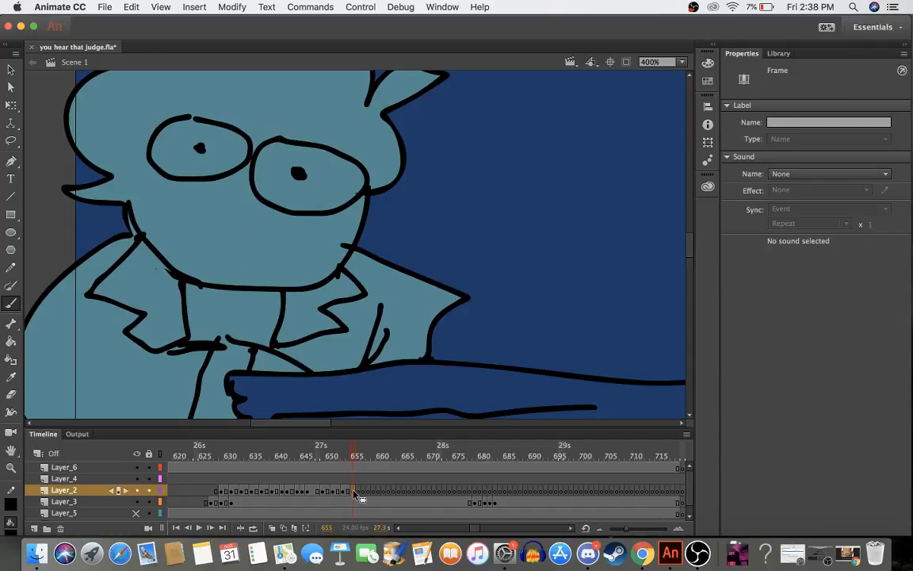
- Draw a deep, wide-open smiling mouth on Layer_2 at frame 655 and hold it through frame 656
mouse_move(298, 220)
mouse_down()
mouse_move(254, 222)
mouse_move(176, 185)
mouse_move(183, 249)
mouse_move(200, 269)
mouse_move(230, 271)
mouse_move(283, 229)
mouse_up()
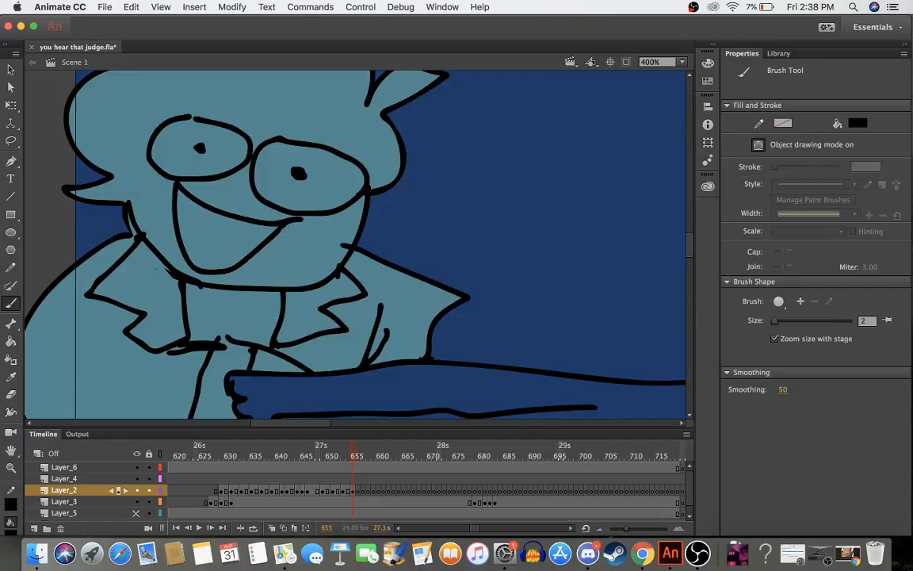
click(355, 491)
click(360, 492)
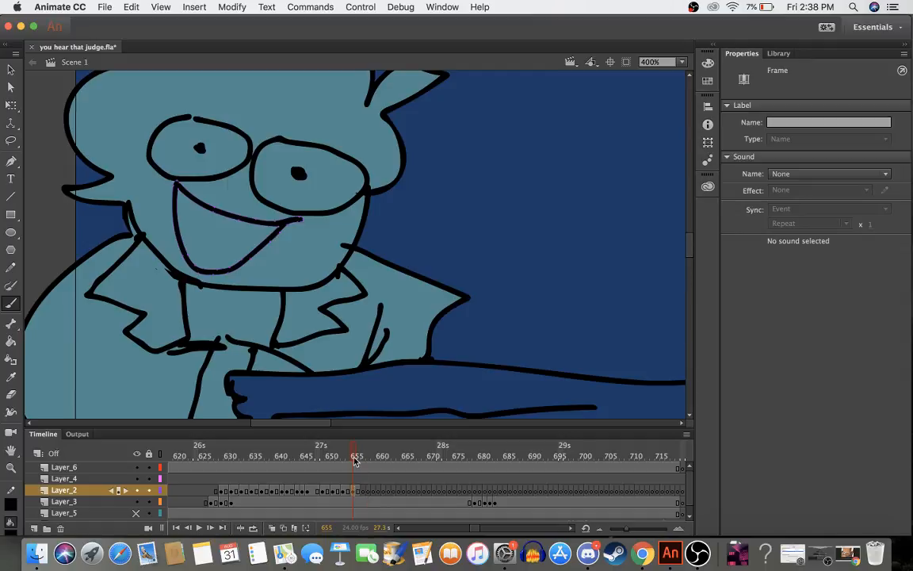
- Shift the closed smile and the last open mouth one frame later on Layer_2 and scrub through to frame 658
click(361, 453)
mouse_move(361, 453)
mouse_down()
mouse_move(325, 454)
mouse_move(359, 456)
mouse_move(367, 469)
mouse_move(323, 472)
mouse_move(358, 495)
mouse_move(336, 493)
mouse_move(351, 497)
mouse_up()
drag(278, 465, 366, 470)
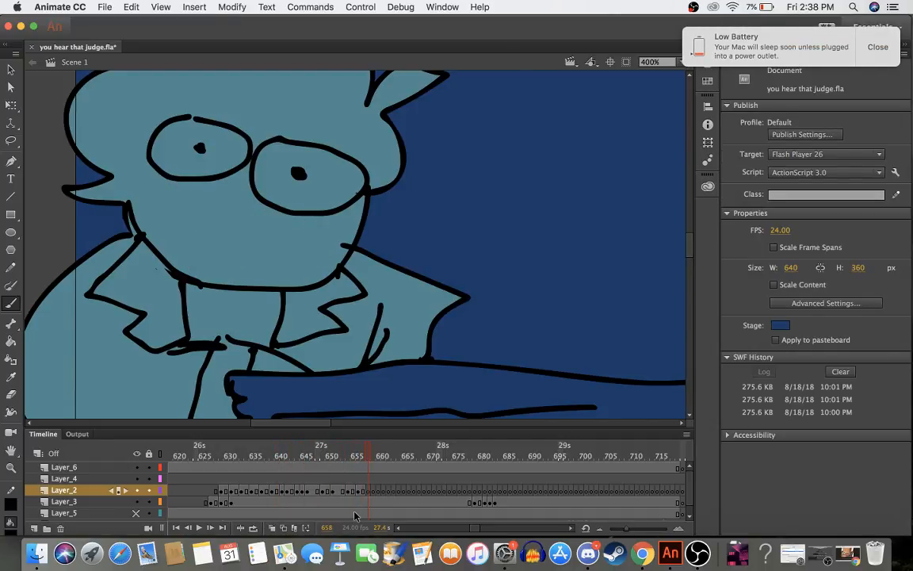
- With onion skinning on, draw a slightly shallower open smiling mouth on Layer_2 at frame 658 and hold it through frame 660
click(272, 527)
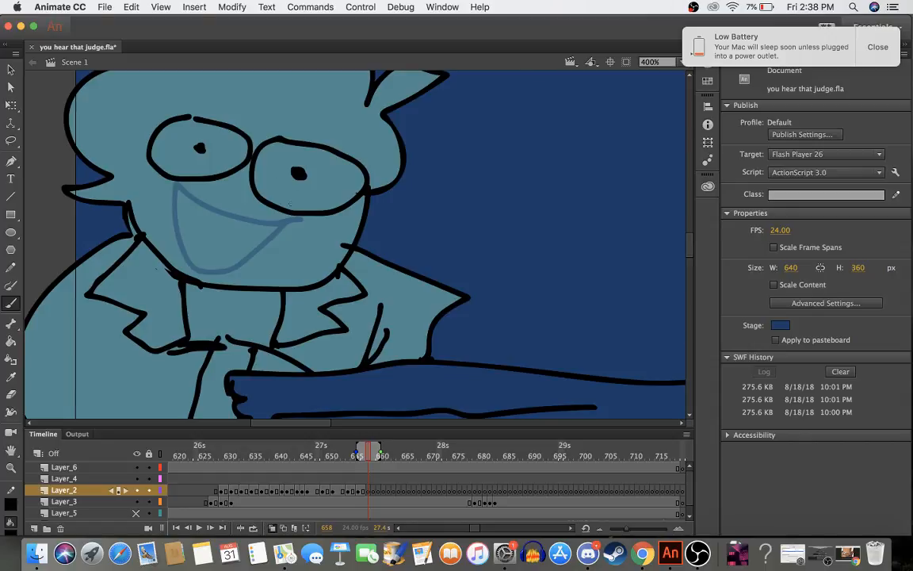
mouse_move(295, 219)
mouse_down()
mouse_move(212, 206)
mouse_move(176, 179)
mouse_move(173, 229)
mouse_move(194, 260)
mouse_move(237, 256)
mouse_move(295, 219)
mouse_up()
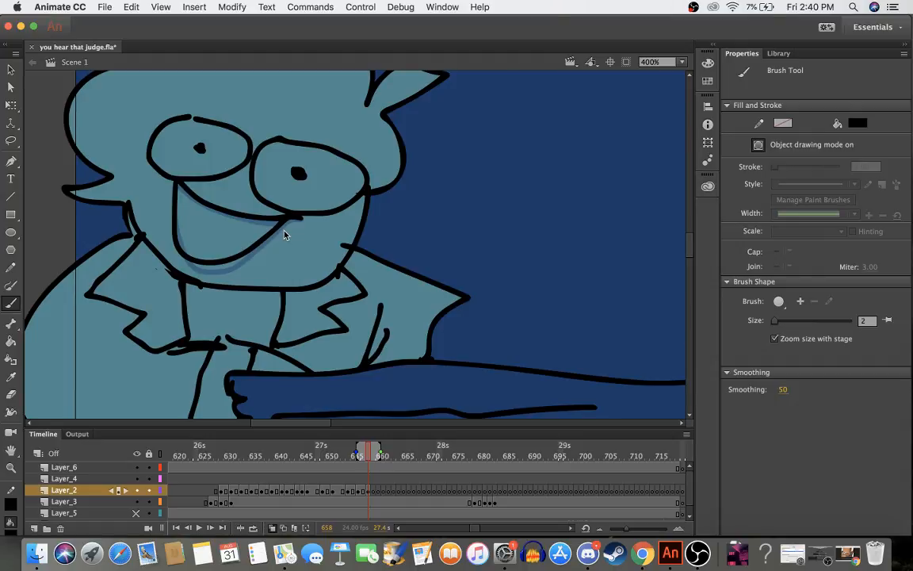
click(375, 493)
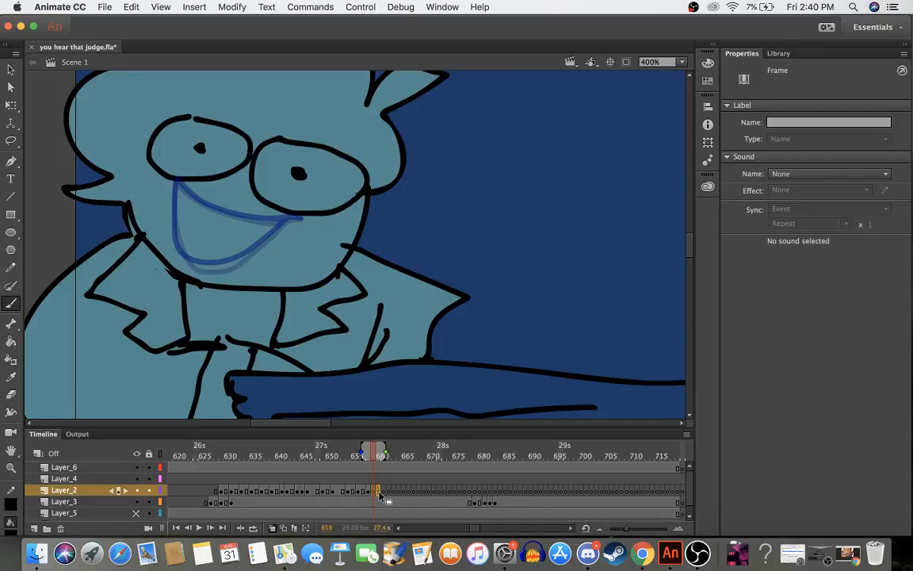
click(363, 458)
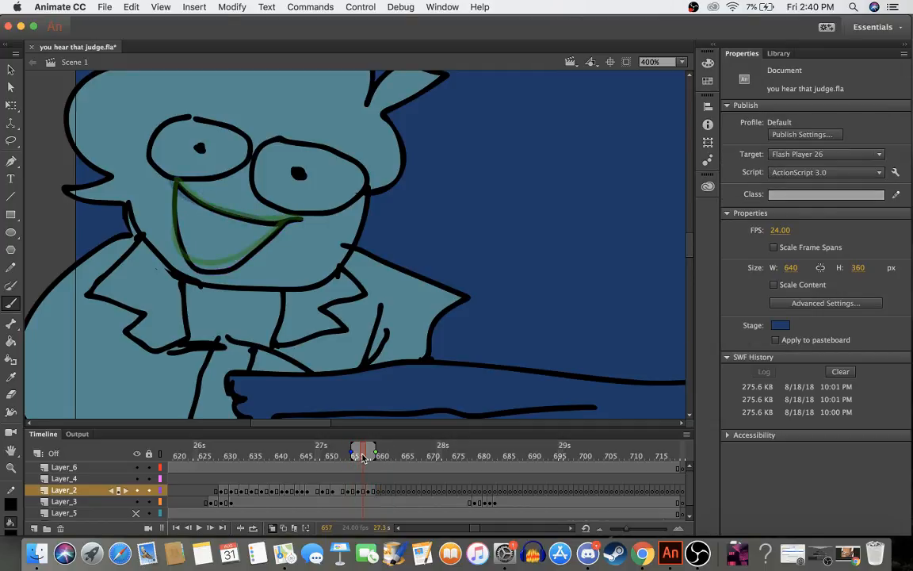
mouse_move(363, 458)
mouse_down()
mouse_move(390, 457)
mouse_move(283, 454)
mouse_move(367, 468)
mouse_up()
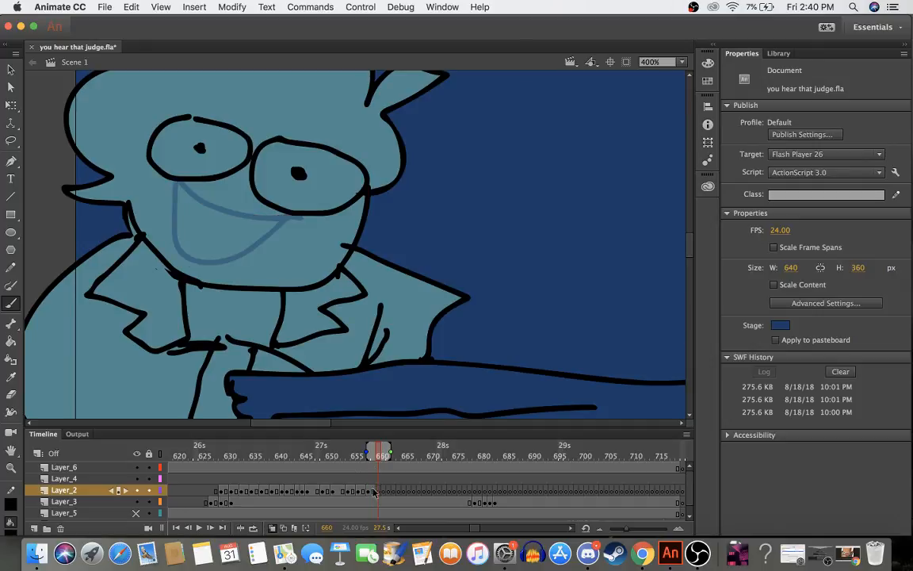
click(374, 492)
click(378, 492)
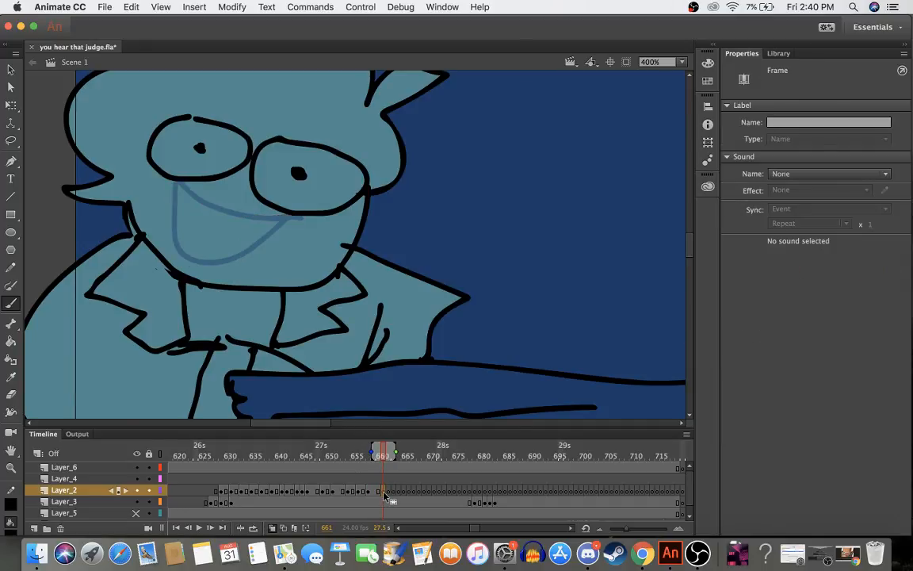
click(355, 457)
mouse_move(355, 459)
mouse_down()
mouse_move(374, 463)
mouse_move(260, 464)
mouse_move(374, 476)
mouse_up()
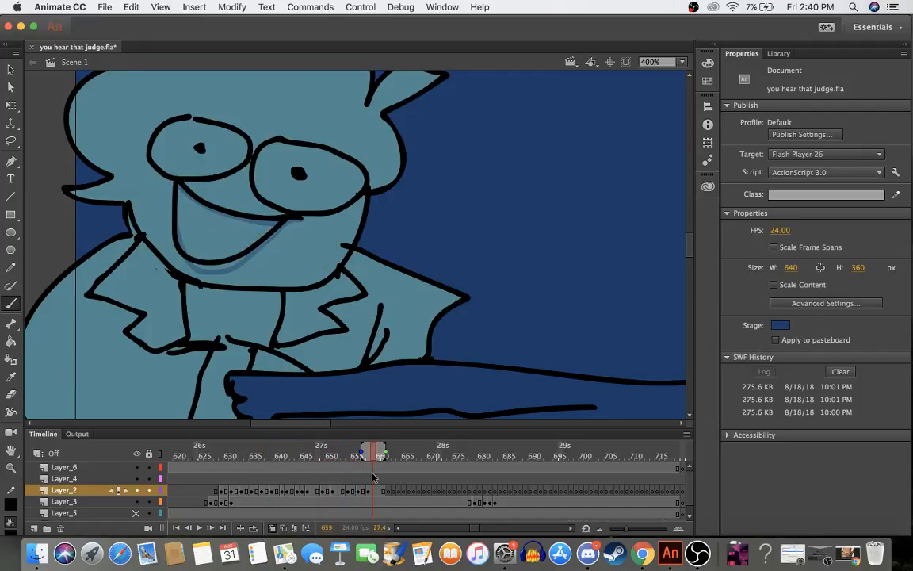
key(e)
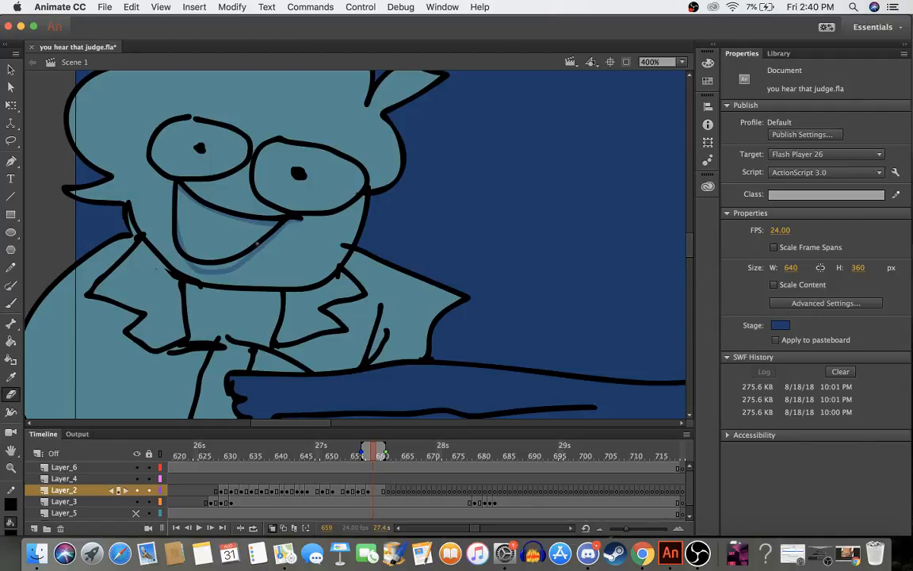
mouse_move(175, 184)
mouse_down()
mouse_move(170, 226)
mouse_move(171, 202)
mouse_move(182, 255)
mouse_move(160, 226)
mouse_up()
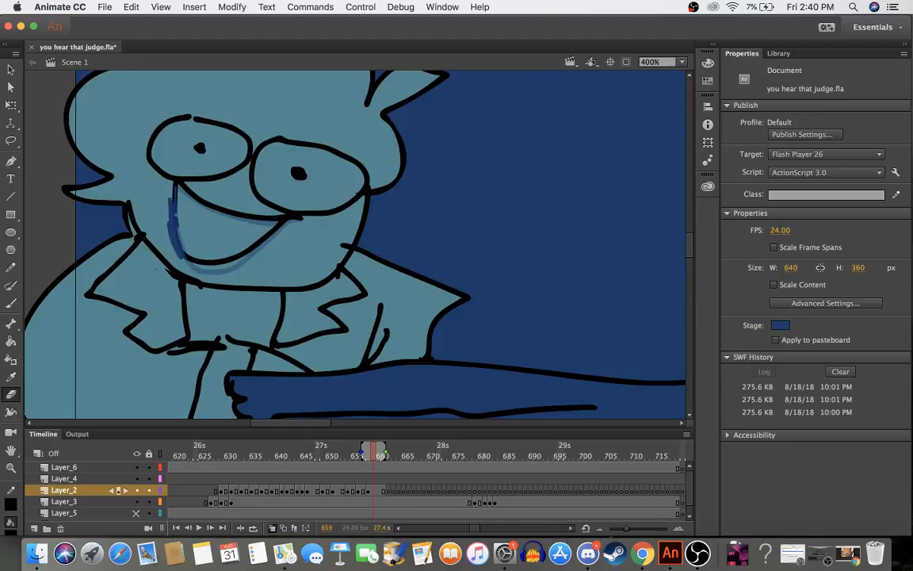
key(b)
mouse_move(174, 187)
mouse_down()
mouse_move(174, 229)
mouse_move(205, 271)
mouse_up()
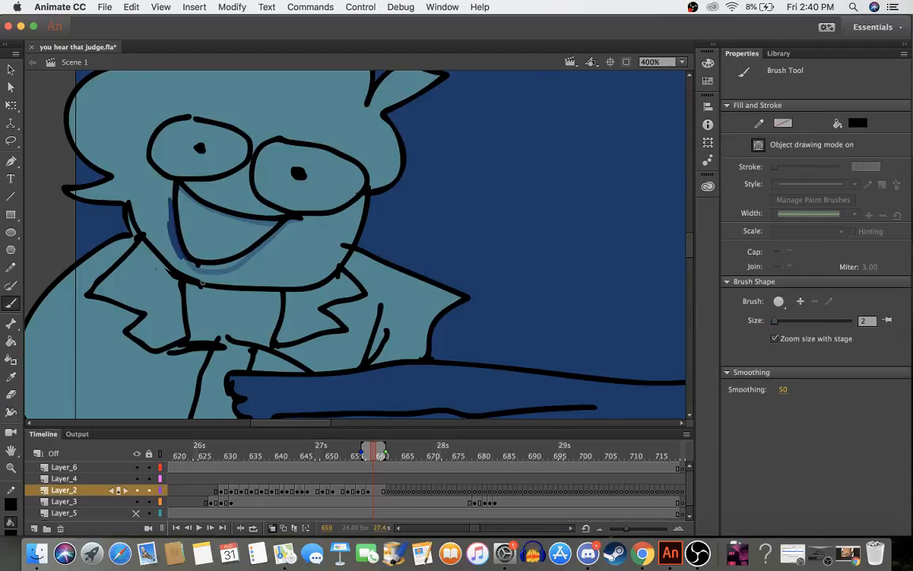
key(super+z)
key(super+z)
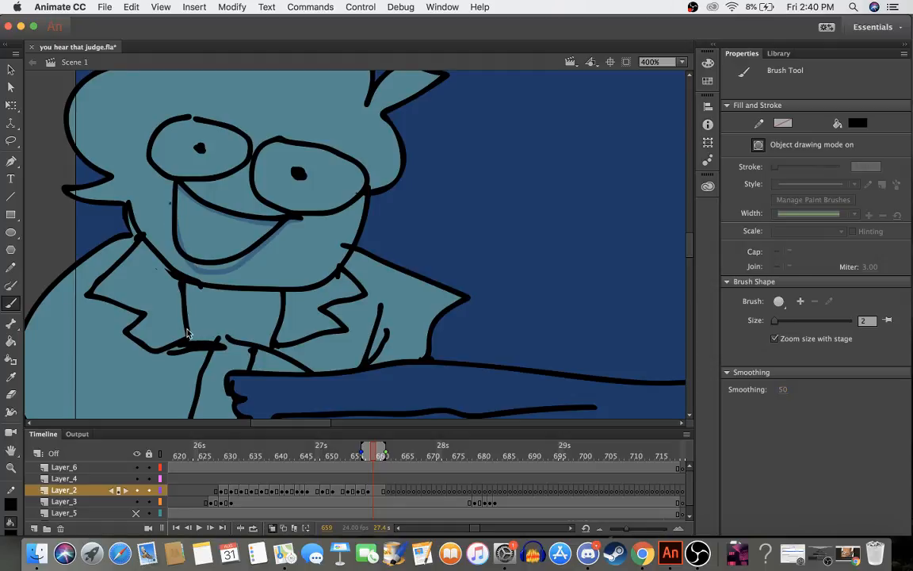
click(376, 455)
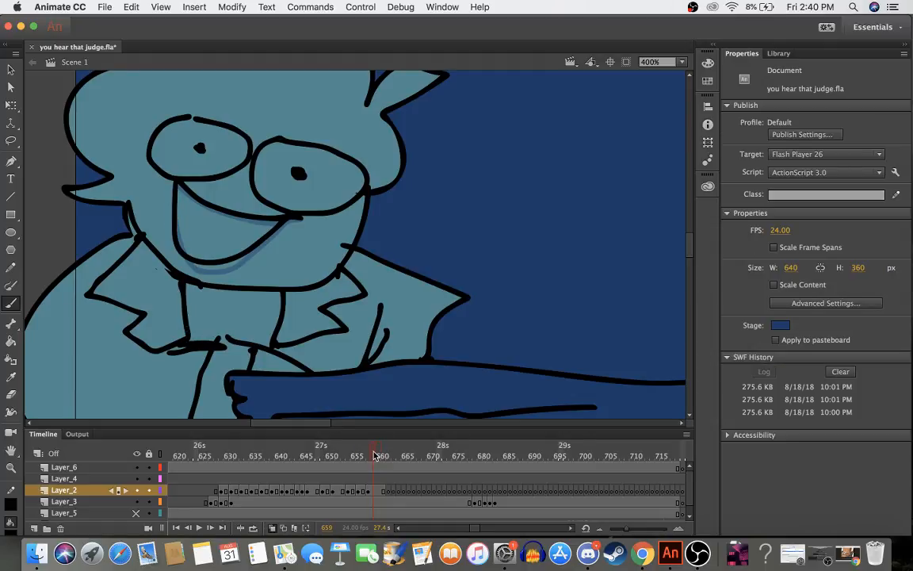
click(371, 491)
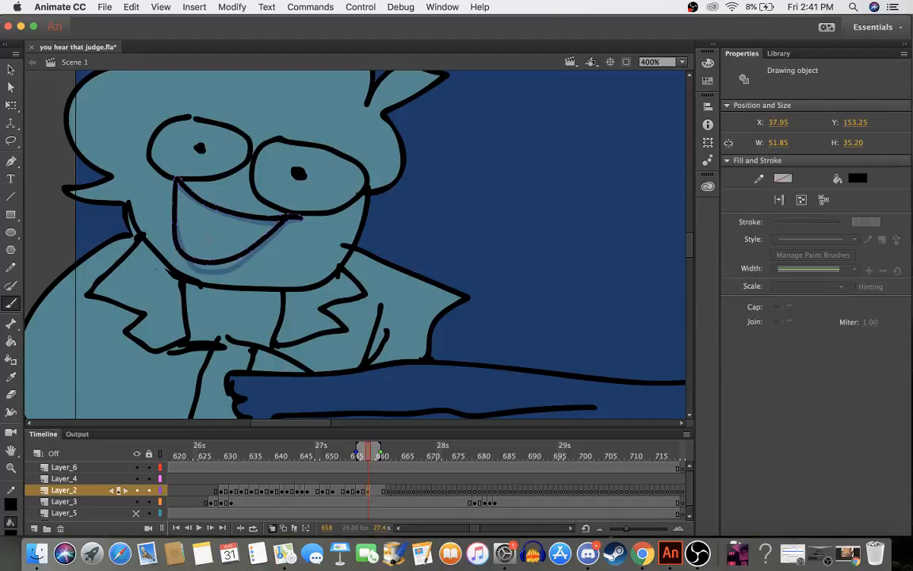
key(e)
drag(164, 184, 173, 234)
key(super+z)
key(super+z)
key(super+z)
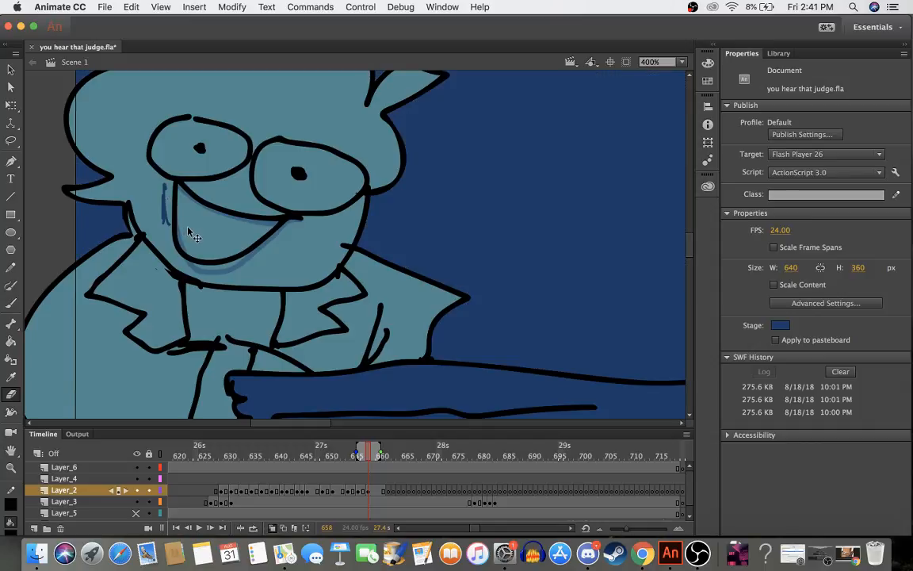
key(period)
key(period)
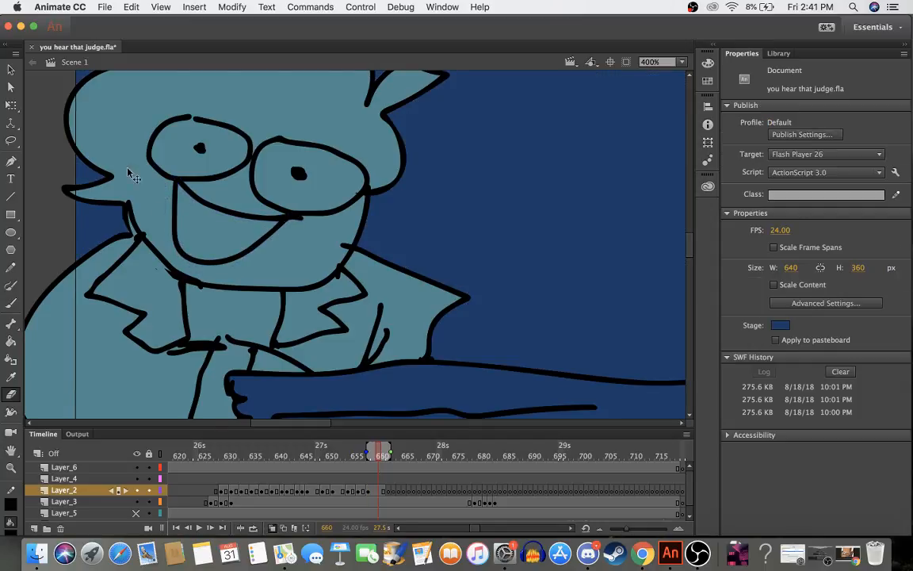
- Lock Layer_3, then erase and redraw the left side of the open mouth on Layer_2 at frame 658
click(368, 491)
click(148, 503)
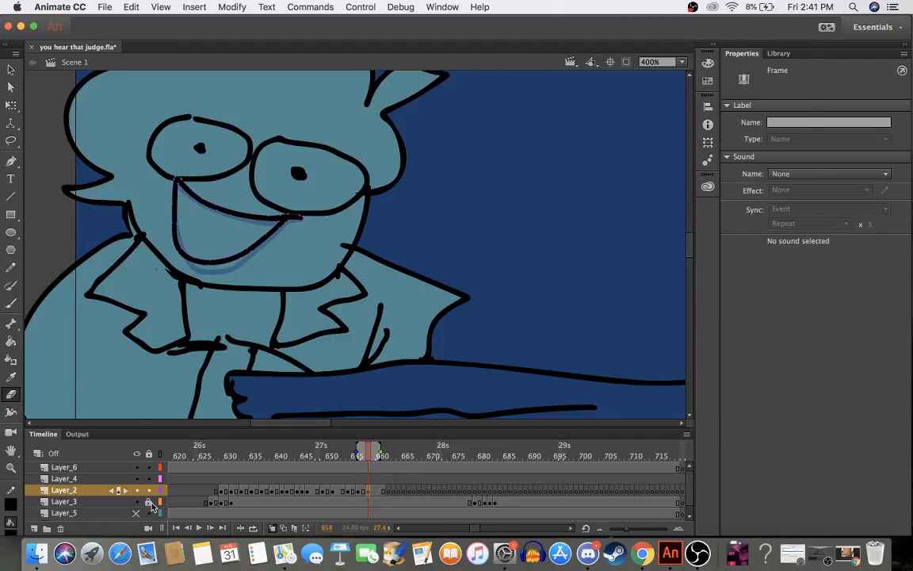
click(225, 125)
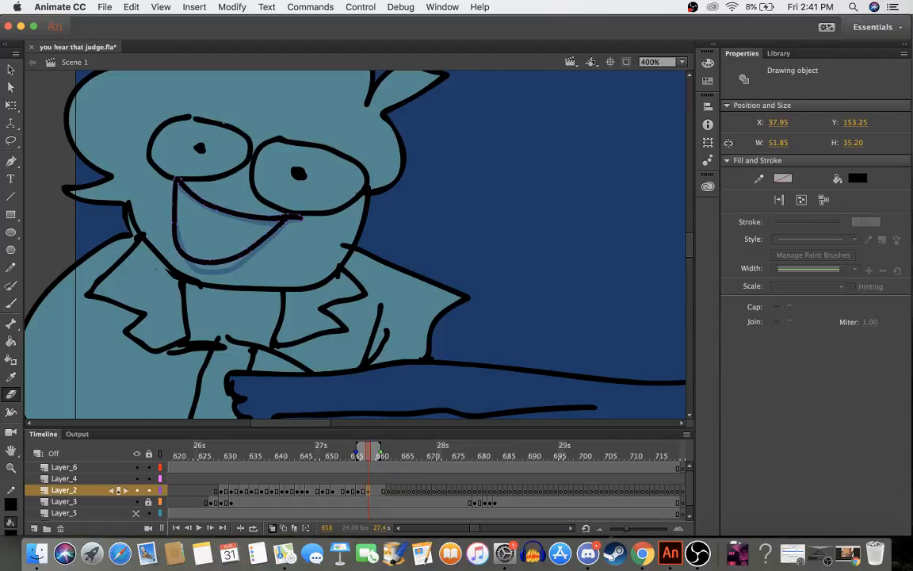
mouse_move(176, 186)
mouse_down()
mouse_move(175, 231)
mouse_move(185, 252)
mouse_move(175, 248)
mouse_move(176, 238)
mouse_move(190, 251)
mouse_move(175, 192)
mouse_move(180, 237)
mouse_move(211, 264)
mouse_up()
key(b)
drag(347, 456, 389, 464)
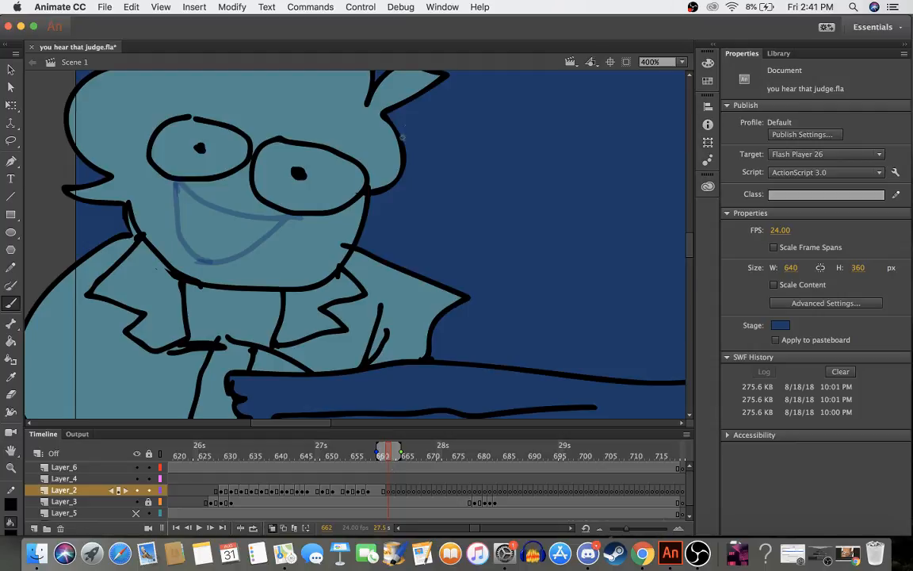
- Draw a narrower open grin with pointed upper and lower teeth on Layer_2 at frame 662 and hold it through frame 663
mouse_move(287, 215)
mouse_down()
mouse_move(221, 209)
mouse_move(167, 176)
mouse_move(162, 194)
mouse_move(176, 229)
mouse_move(202, 246)
mouse_move(225, 249)
mouse_move(276, 227)
mouse_up()
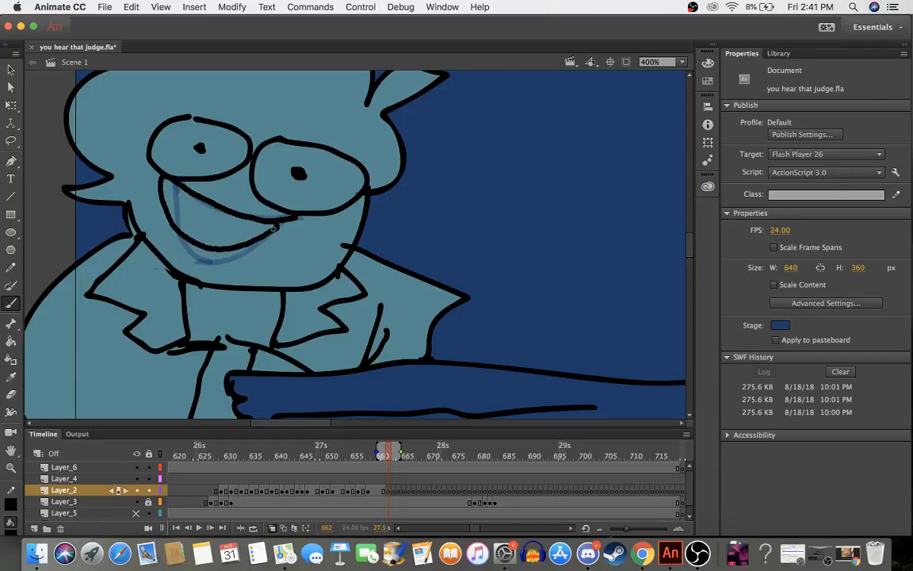
key(super+z)
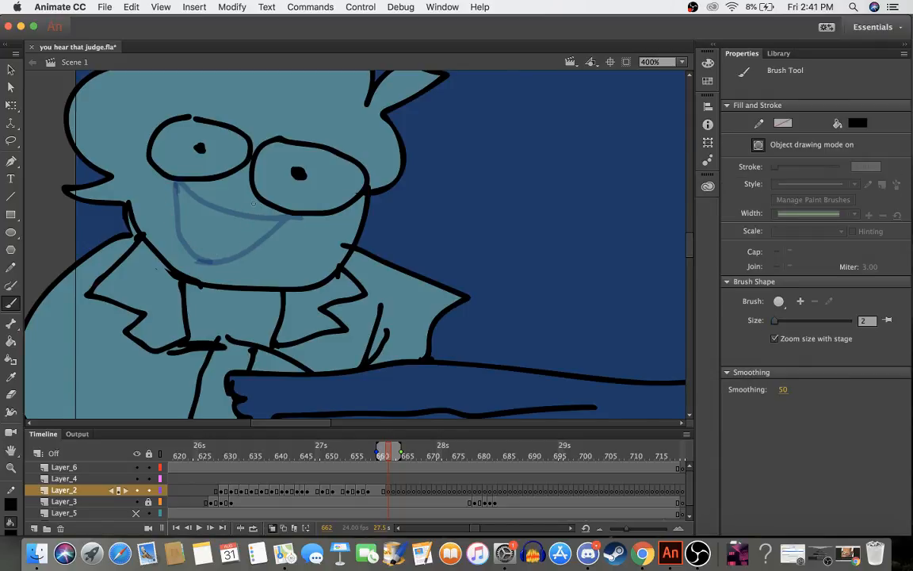
drag(325, 454, 386, 471)
mouse_move(300, 219)
mouse_down()
mouse_move(215, 204)
mouse_move(171, 176)
mouse_move(171, 202)
mouse_move(199, 237)
mouse_move(235, 245)
mouse_move(303, 220)
mouse_up()
mouse_move(179, 181)
mouse_down()
mouse_move(191, 203)
mouse_move(202, 199)
mouse_move(210, 215)
mouse_move(232, 210)
mouse_move(259, 234)
mouse_move(240, 241)
mouse_move(265, 220)
mouse_move(288, 233)
mouse_up()
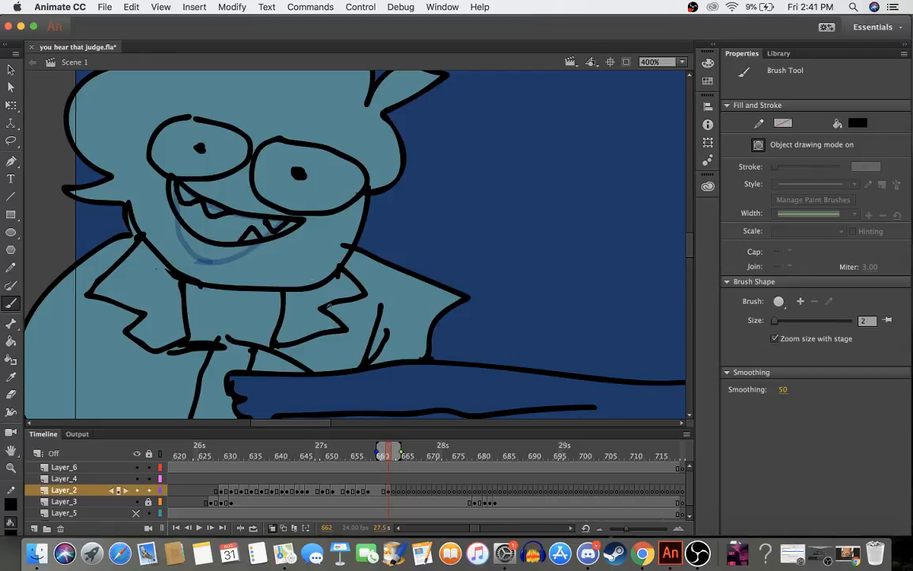
click(385, 456)
mouse_move(386, 458)
mouse_down()
mouse_move(406, 458)
mouse_move(393, 464)
mouse_up()
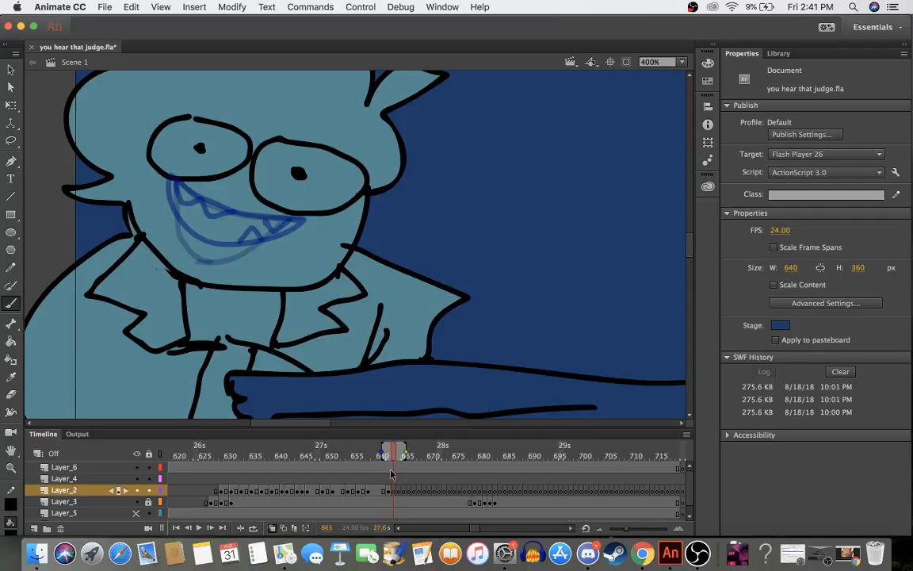
click(392, 492)
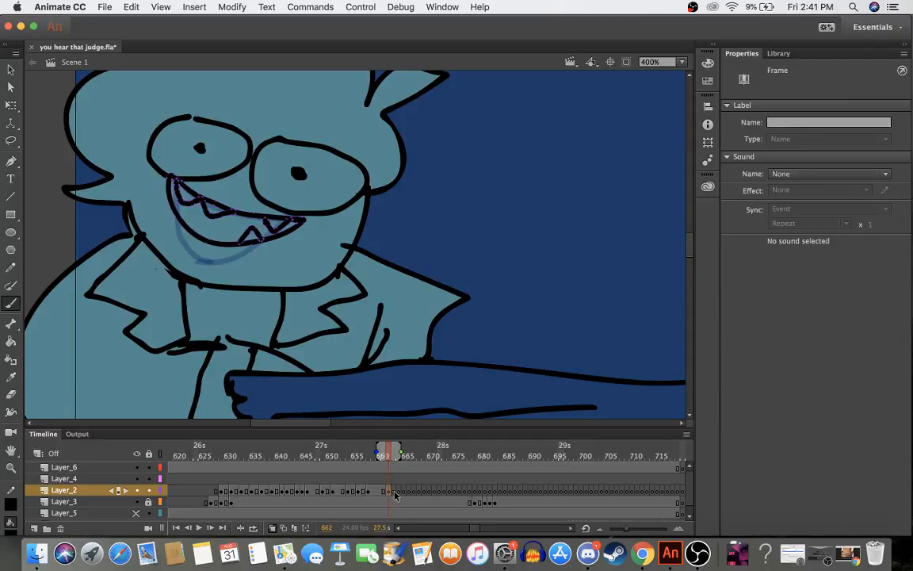
click(394, 492)
drag(394, 492, 398, 493)
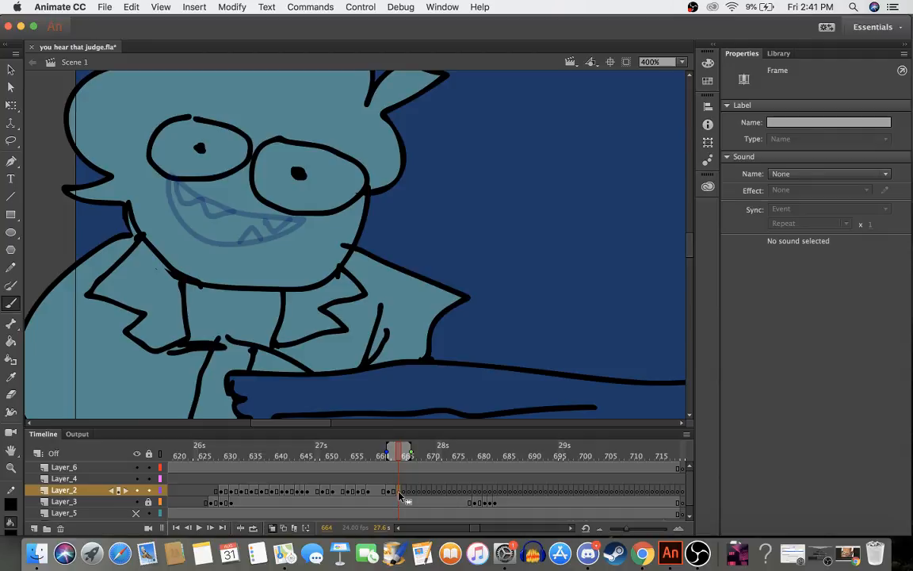
- Draw a slimmer, slightly wider grin with pointed teeth on Layer_2 at frame 664 and go to frame 665
mouse_move(298, 220)
mouse_down()
mouse_move(306, 222)
mouse_move(260, 207)
mouse_up()
key(cmd+z)
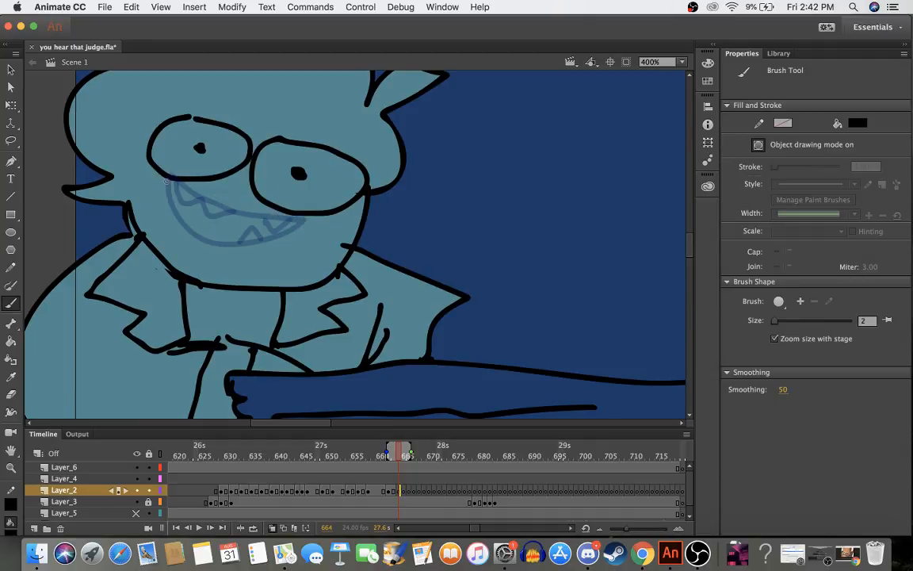
mouse_move(167, 181)
mouse_down()
mouse_move(174, 206)
mouse_move(205, 231)
mouse_move(281, 234)
mouse_move(310, 219)
mouse_move(262, 213)
mouse_move(171, 173)
mouse_move(182, 197)
mouse_move(209, 185)
mouse_up()
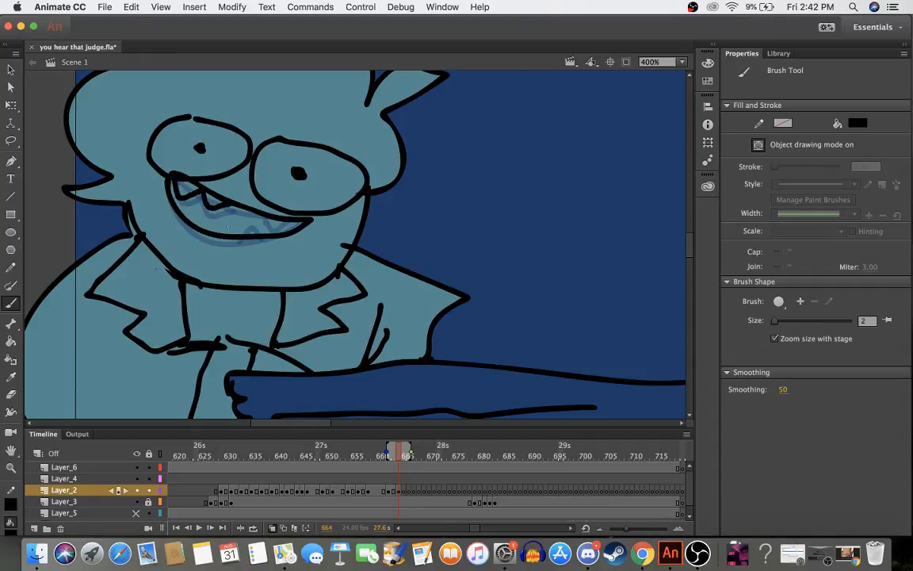
mouse_move(274, 215)
mouse_down()
mouse_move(249, 230)
mouse_move(261, 224)
mouse_up()
drag(262, 225, 268, 234)
click(405, 458)
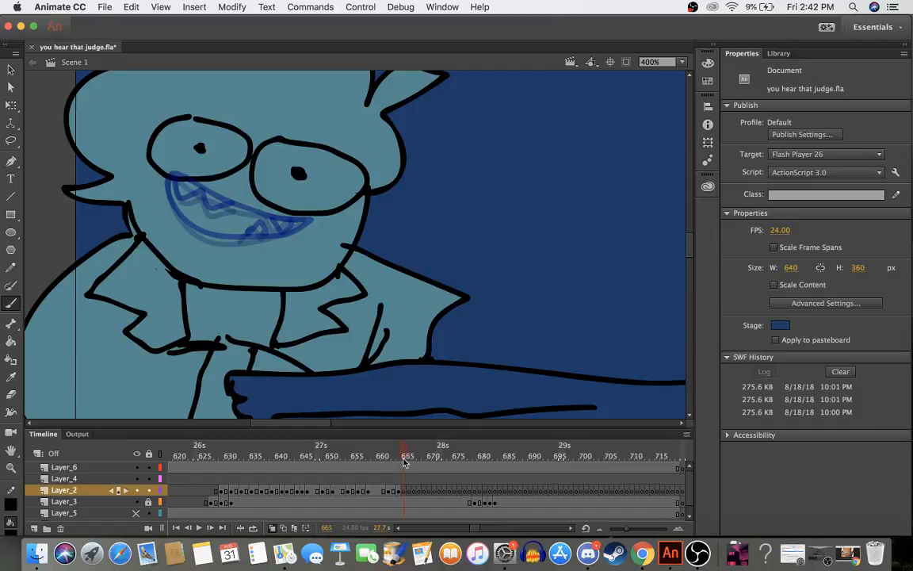
- Draw a clenched grin with interlocking zigzag teeth on Layer_2 at frame 665 and hold it through frame 667
key(b)
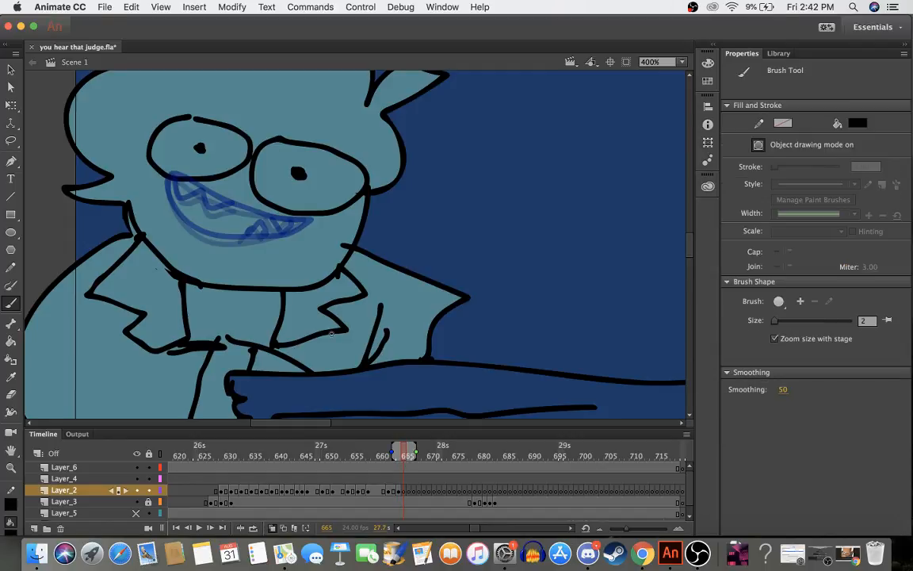
mouse_move(266, 194)
mouse_down()
mouse_move(173, 183)
mouse_move(175, 195)
mouse_move(227, 206)
mouse_move(281, 187)
mouse_up()
key(super+z)
key(super+z)
mouse_move(164, 180)
mouse_down()
mouse_move(209, 226)
mouse_move(262, 230)
mouse_move(312, 214)
mouse_move(270, 212)
mouse_move(175, 179)
mouse_move(181, 208)
mouse_move(208, 198)
mouse_move(221, 226)
mouse_move(251, 207)
mouse_move(303, 213)
mouse_up()
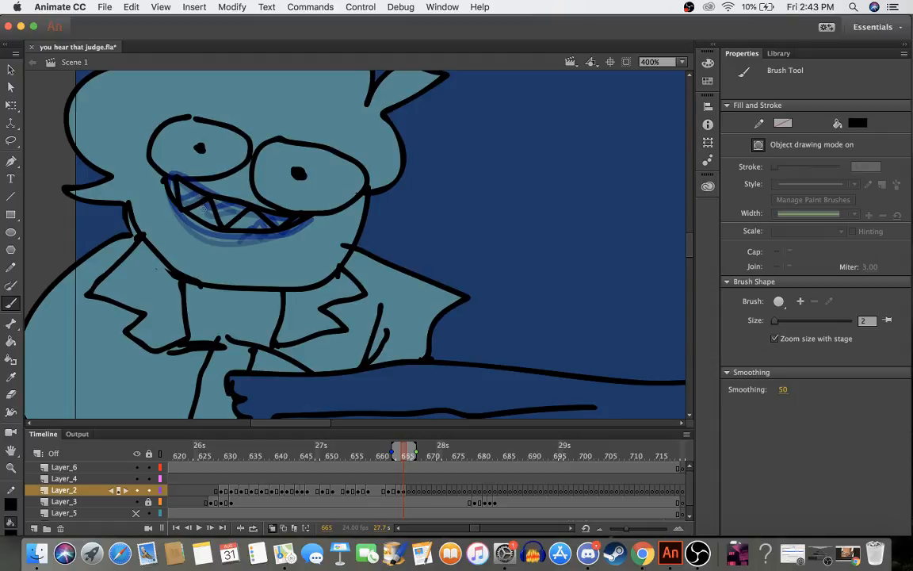
mouse_move(363, 456)
mouse_down()
mouse_move(414, 462)
mouse_move(404, 460)
mouse_up()
click(407, 490)
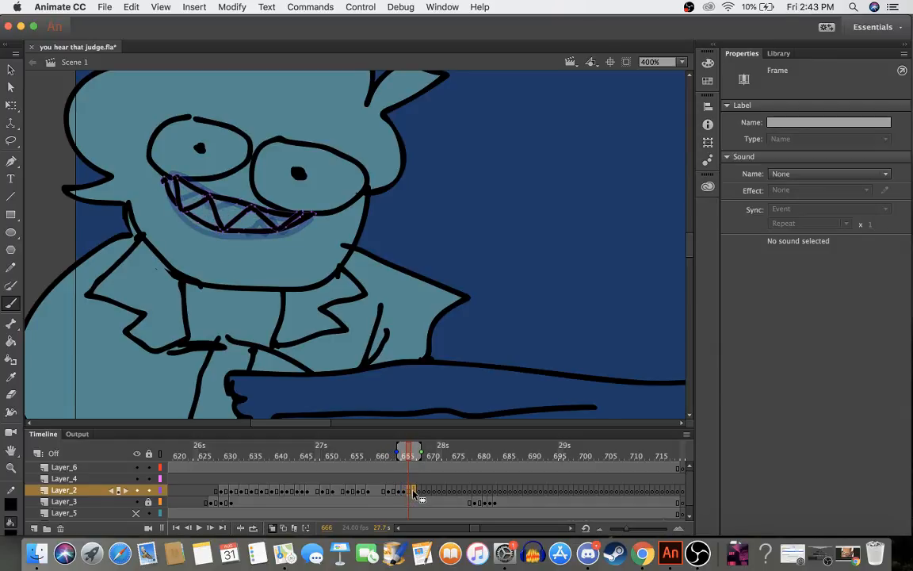
drag(380, 456, 421, 459)
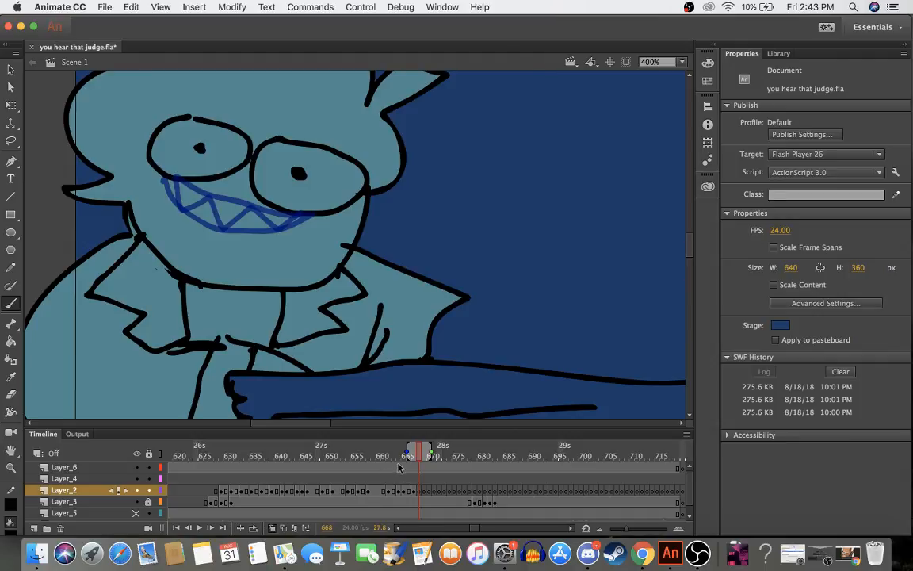
- Narrow onion skinning to one frame either side, draw a deep open mouth on Layer_2 at frame 668 and hold it through frame 669
drag(411, 454, 423, 452)
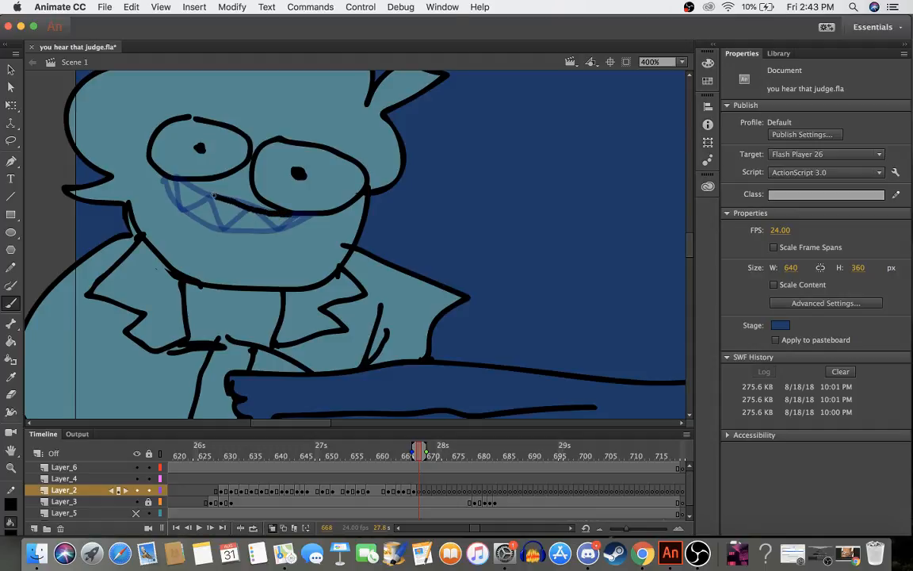
mouse_move(183, 181)
mouse_down()
mouse_move(176, 232)
mouse_move(239, 217)
mouse_move(270, 190)
mouse_up()
click(423, 492)
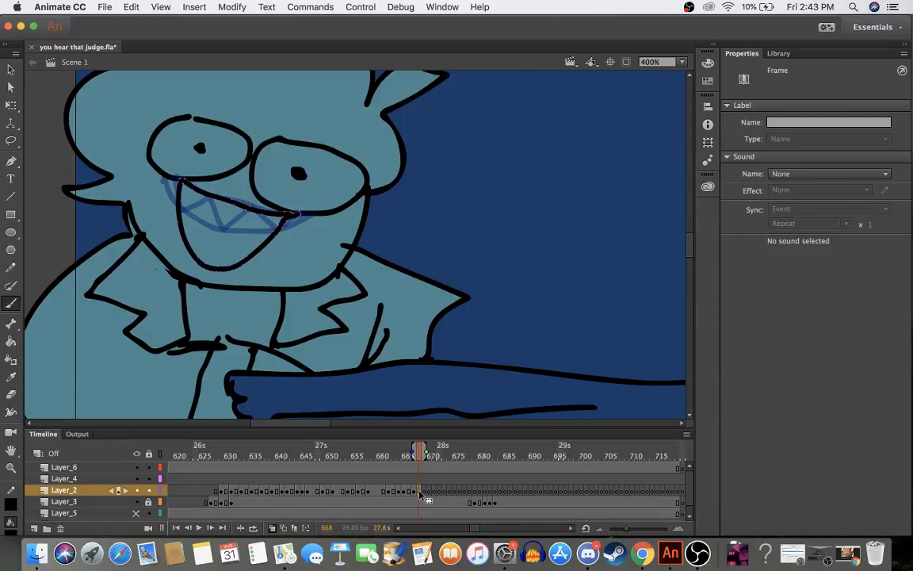
drag(420, 494, 424, 496)
drag(424, 493, 428, 496)
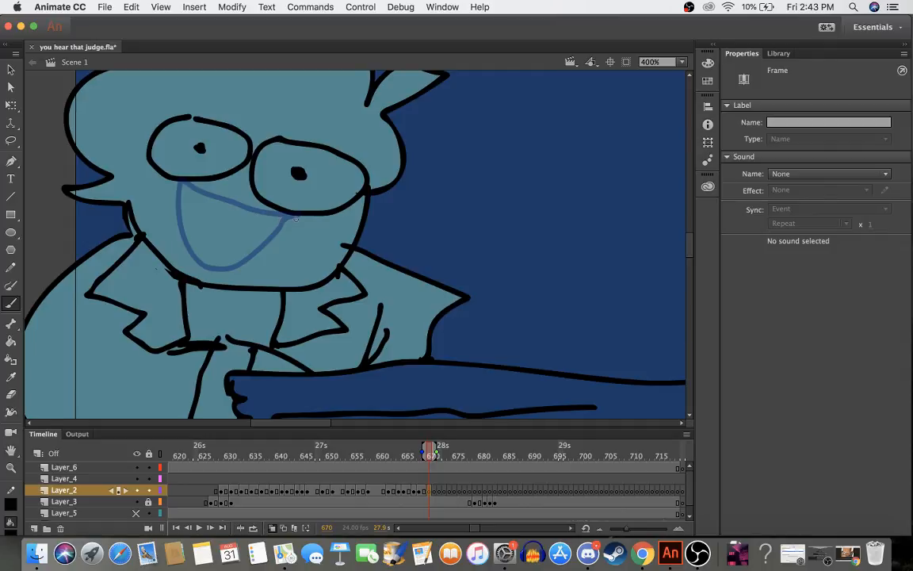
- Draw a shallower open smiling mouth on Layer_2 at frame 670
mouse_move(298, 213)
mouse_down()
mouse_move(183, 187)
mouse_move(187, 232)
mouse_move(204, 250)
mouse_move(245, 248)
mouse_move(291, 213)
mouse_up()
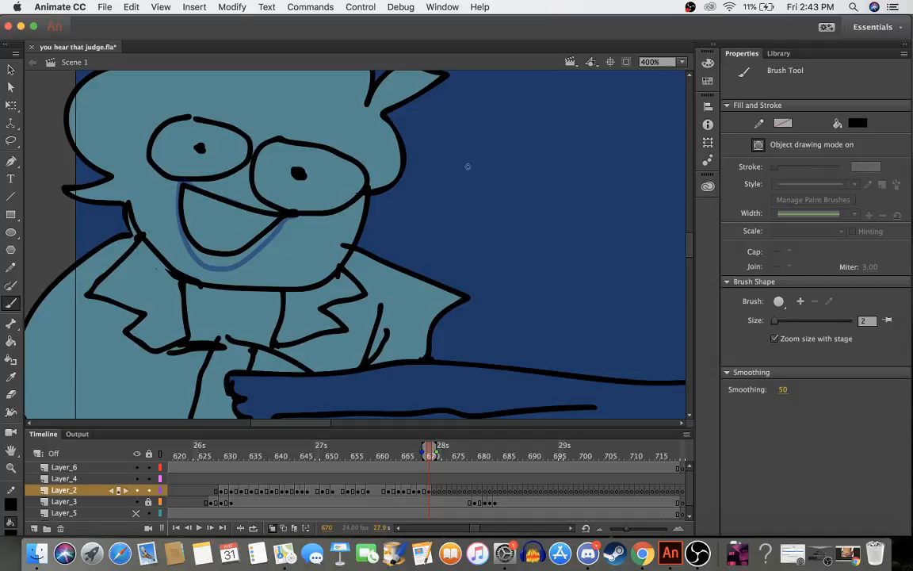
- Nudge the open smiling mouth on Layer_2 at frame 670 slightly up and to the left
click(434, 454)
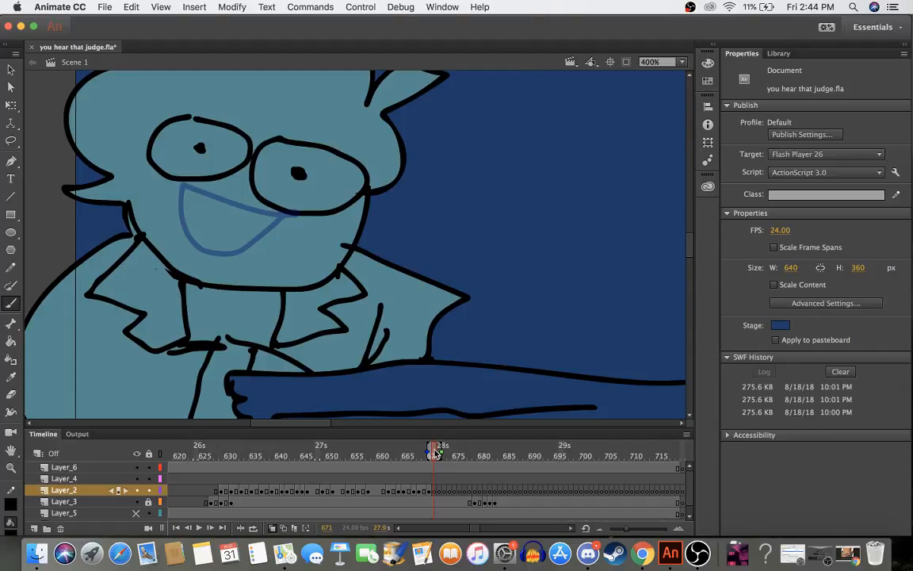
drag(434, 454, 429, 456)
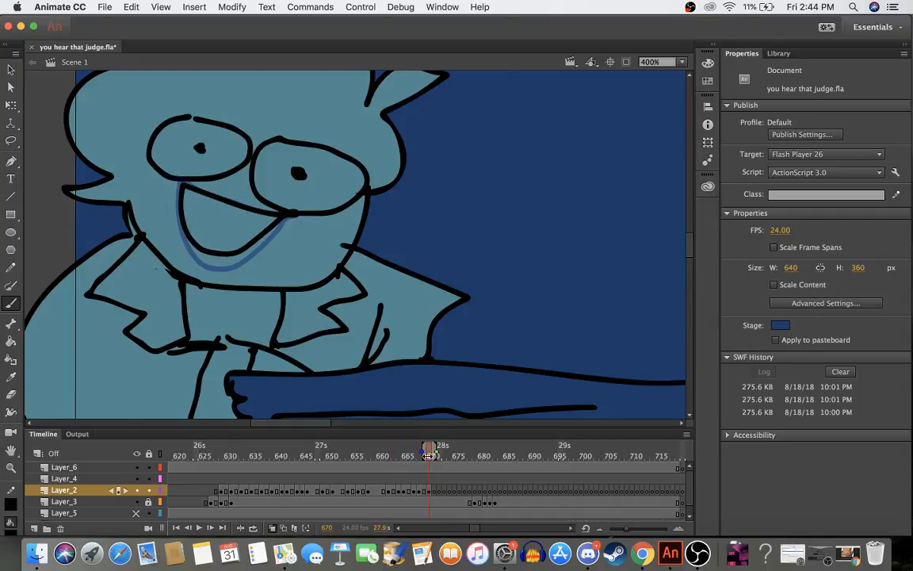
click(431, 492)
key(Left)
key(Left)
key(Left)
key(Left)
key(Left)
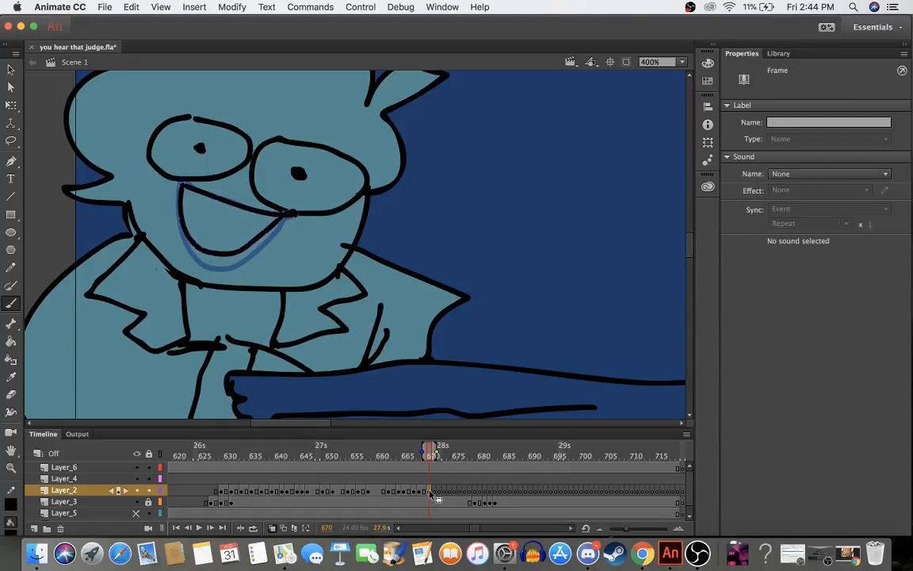
key(Up)
key(Up)
key(Up)
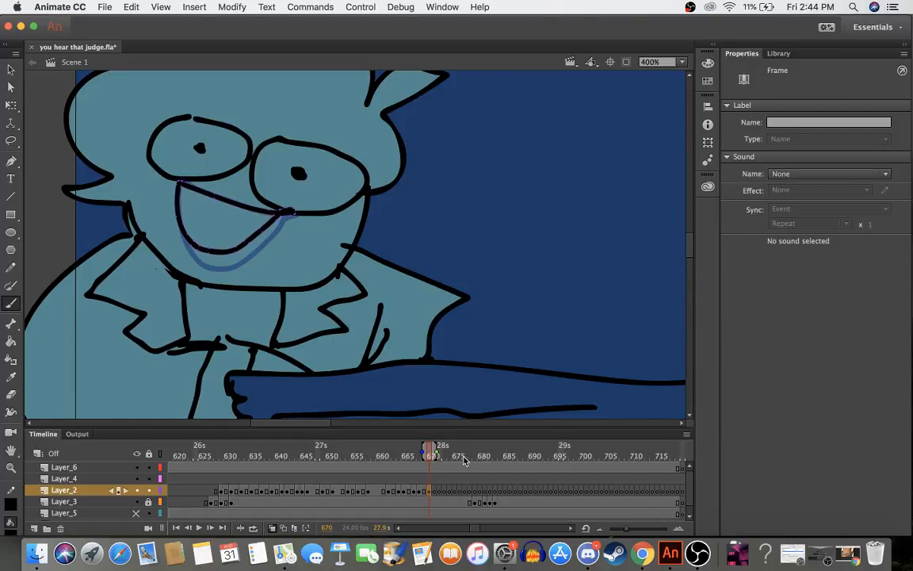
- Draw a closed curved smile on Layer_2 at frame 671 and a slightly deeper-curved smile at frame 672
click(435, 454)
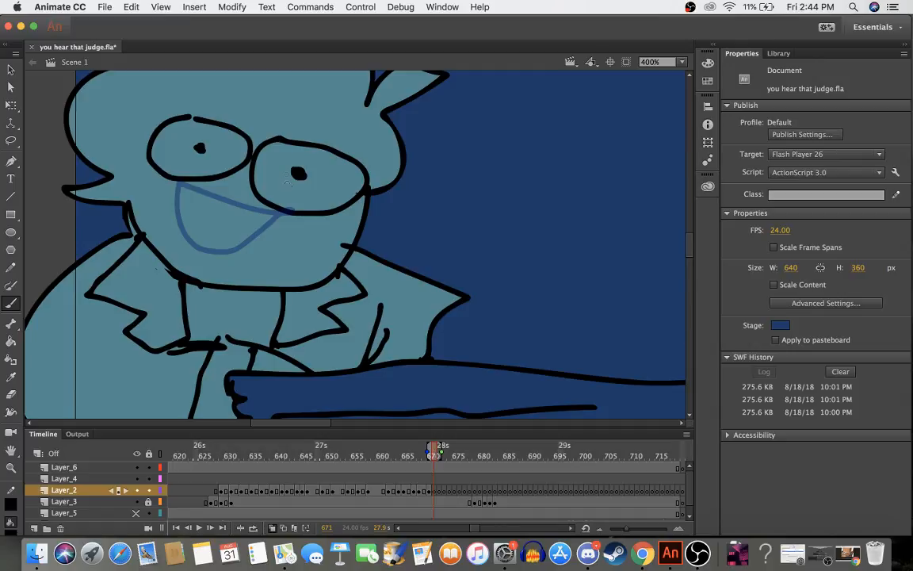
mouse_move(278, 220)
mouse_down()
mouse_move(209, 225)
mouse_move(176, 193)
mouse_move(273, 196)
mouse_up()
key(super+z)
click(441, 449)
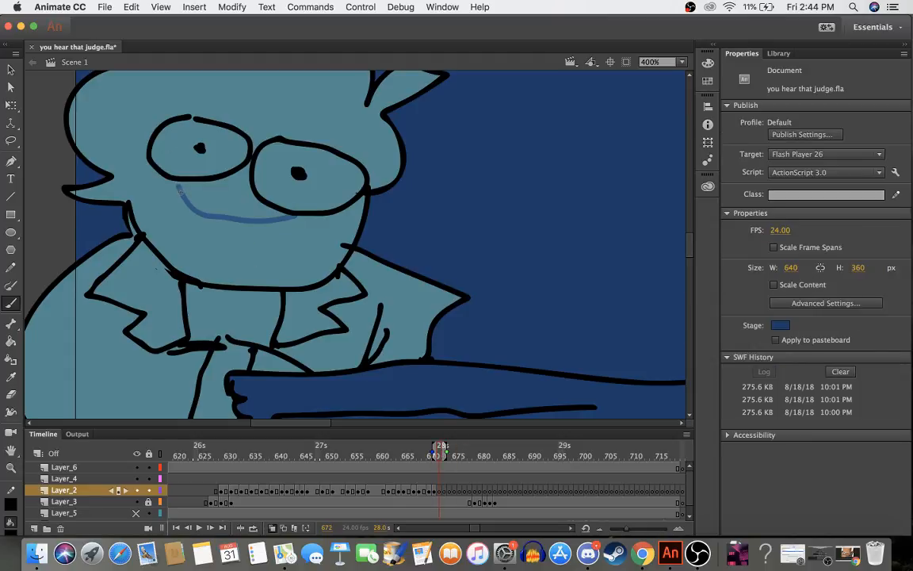
mouse_move(181, 189)
mouse_down()
mouse_move(195, 203)
mouse_move(245, 198)
mouse_move(293, 225)
mouse_up()
click(441, 491)
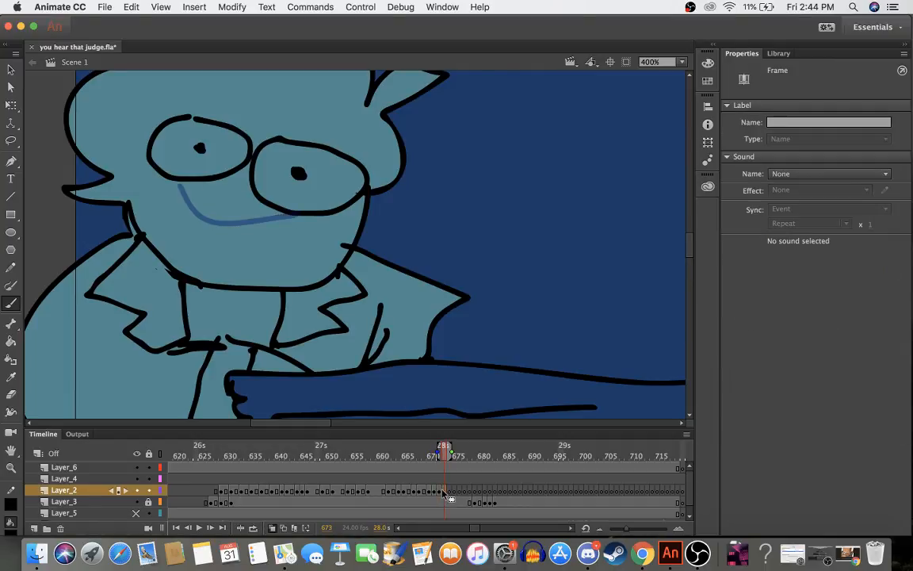
- Draw a small slanted open mouth low on the face on Layer_2 at frame 674 and move it to frame 675
click(450, 448)
mouse_move(301, 251)
mouse_down()
mouse_move(290, 239)
mouse_move(300, 253)
mouse_move(309, 232)
mouse_move(261, 268)
mouse_up()
key(super+z)
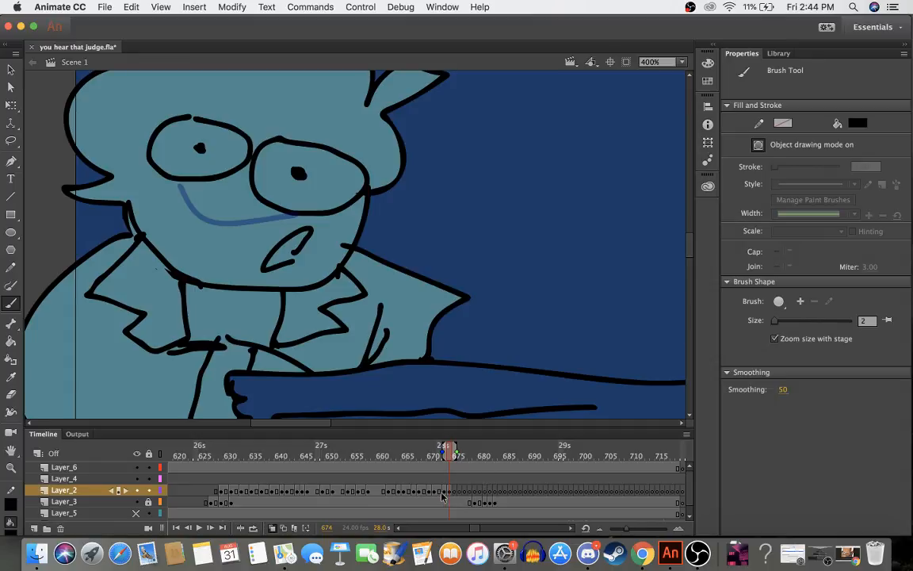
click(453, 493)
drag(451, 492, 457, 492)
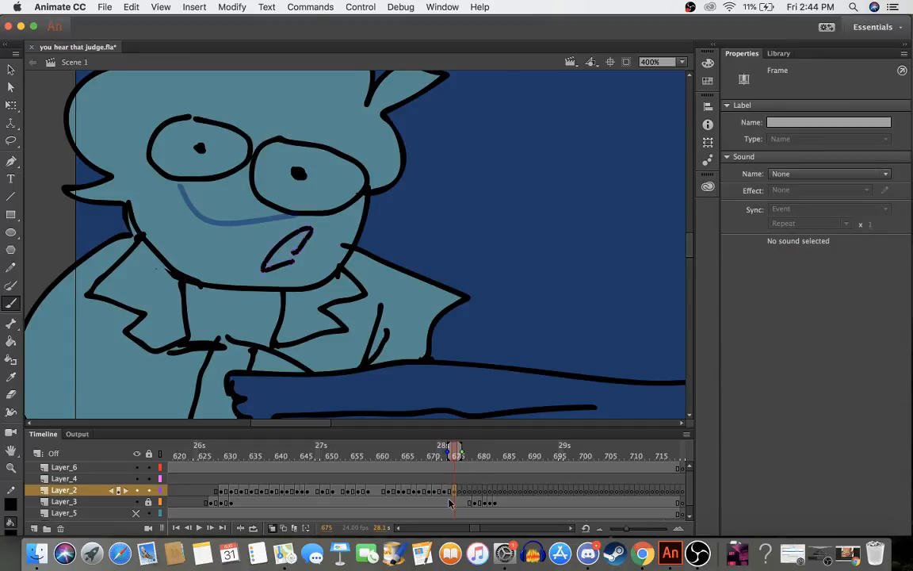
- Draw a narrower, more upright small open mouth on Layer_2 at frame 676 and move it to frame 677
click(467, 457)
drag(467, 457, 460, 455)
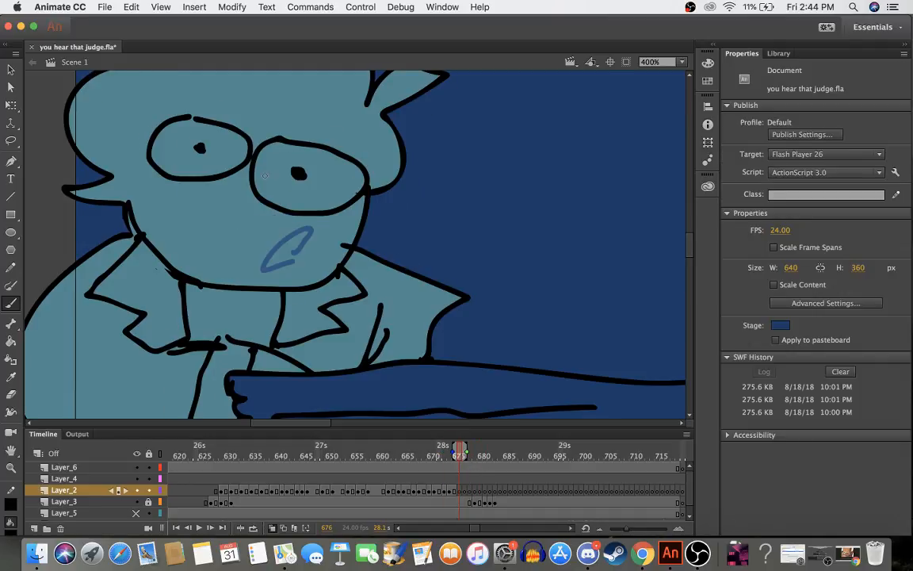
mouse_move(287, 259)
mouse_down()
mouse_move(292, 230)
mouse_move(267, 267)
mouse_move(283, 273)
mouse_up()
click(461, 492)
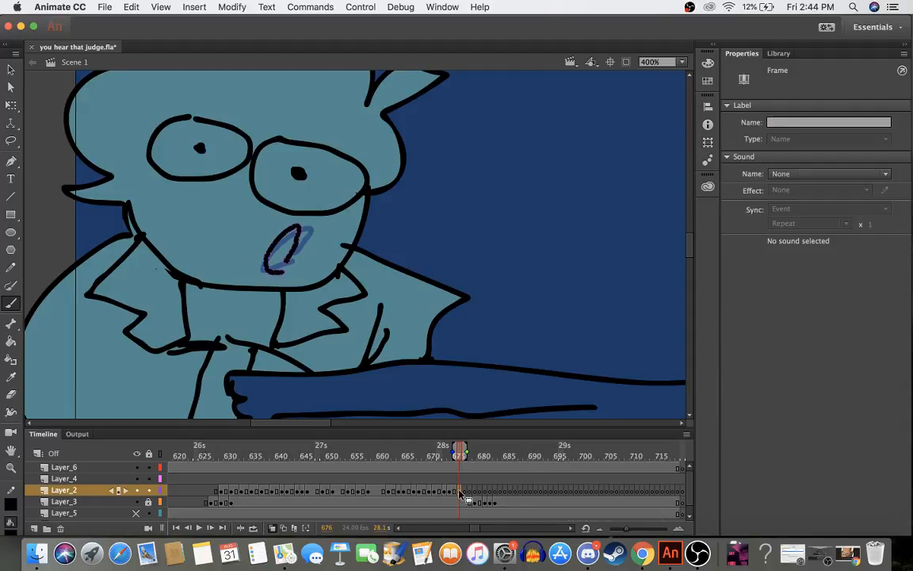
drag(461, 491, 465, 491)
- Draw a wide curved grin with two tooth lines on Layer_2 at frame 678
drag(465, 456, 472, 457)
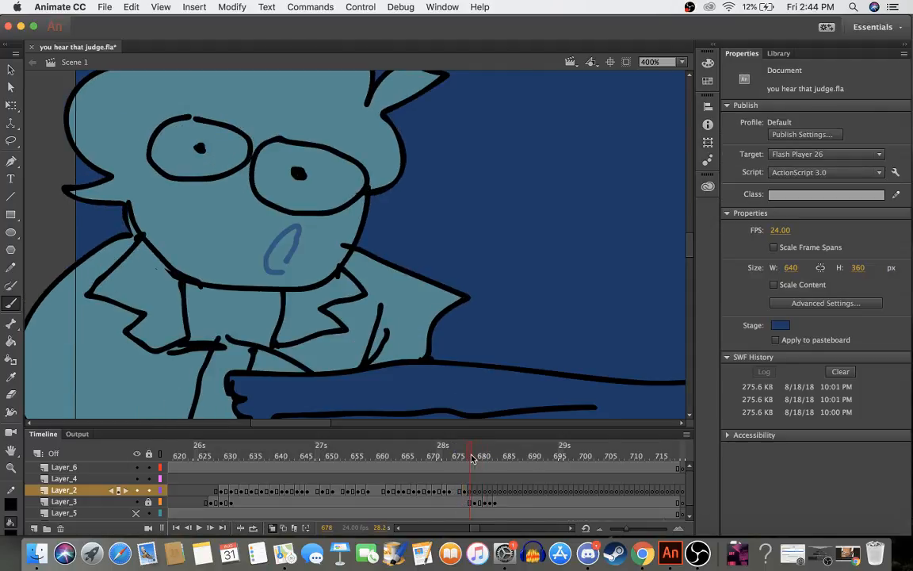
mouse_move(305, 233)
mouse_down()
mouse_move(235, 230)
mouse_move(176, 194)
mouse_move(185, 224)
mouse_move(220, 246)
mouse_move(297, 251)
mouse_move(264, 251)
mouse_up()
drag(220, 228, 211, 237)
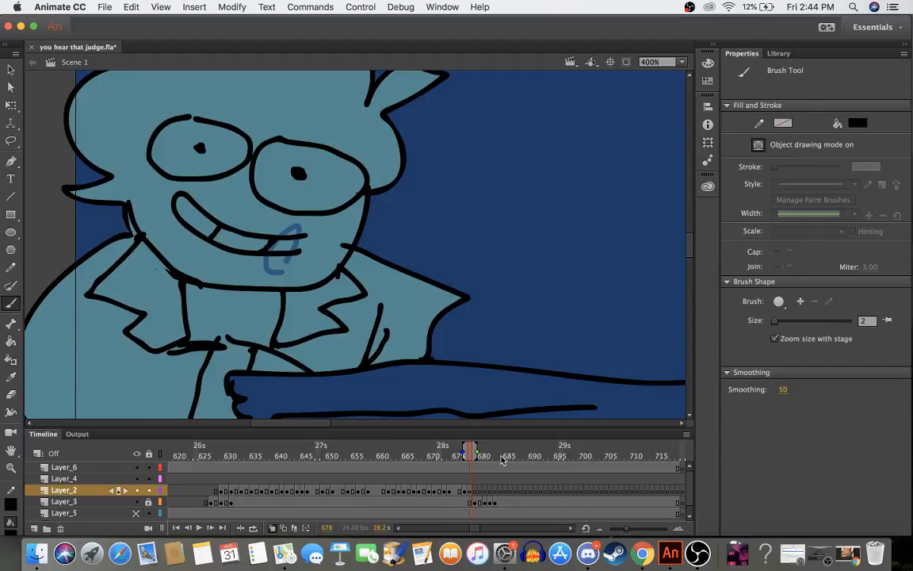
- Draw a slim, sharp-cornered grin with fang-like tooth lines on Layer_2 at frame 679 and retime it to reach frame 680
click(476, 456)
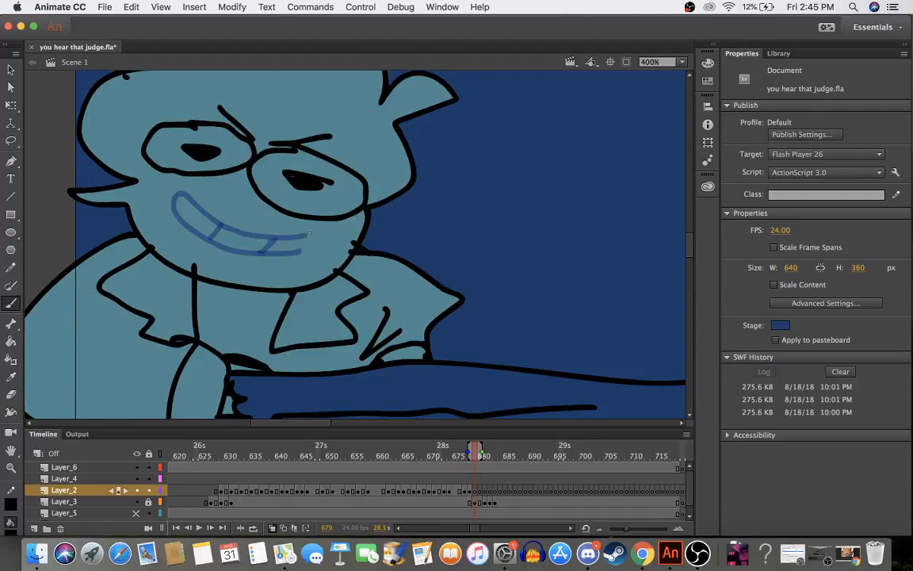
mouse_move(310, 237)
mouse_down()
mouse_move(241, 233)
mouse_move(175, 188)
mouse_move(169, 204)
mouse_move(191, 230)
mouse_move(231, 249)
mouse_move(271, 252)
mouse_move(306, 240)
mouse_move(255, 252)
mouse_up()
drag(206, 222, 204, 236)
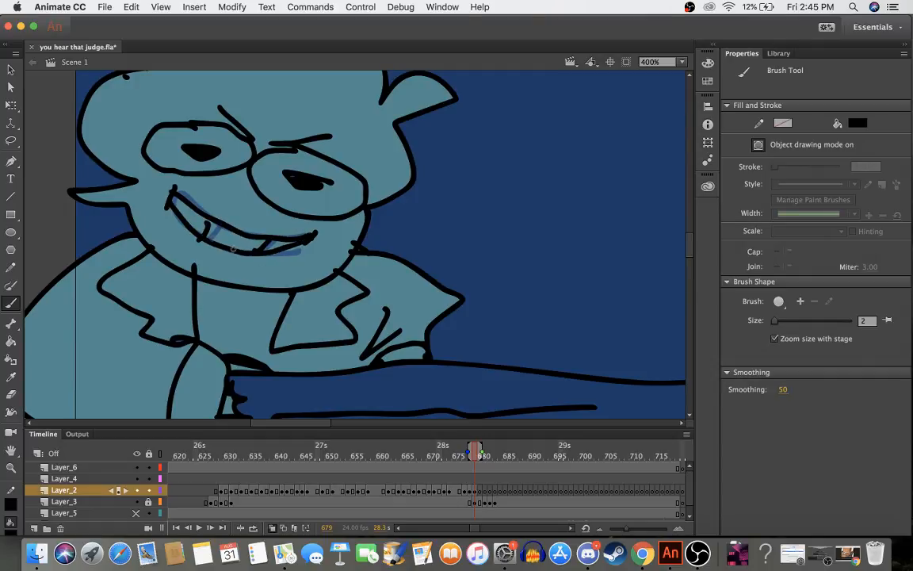
click(476, 490)
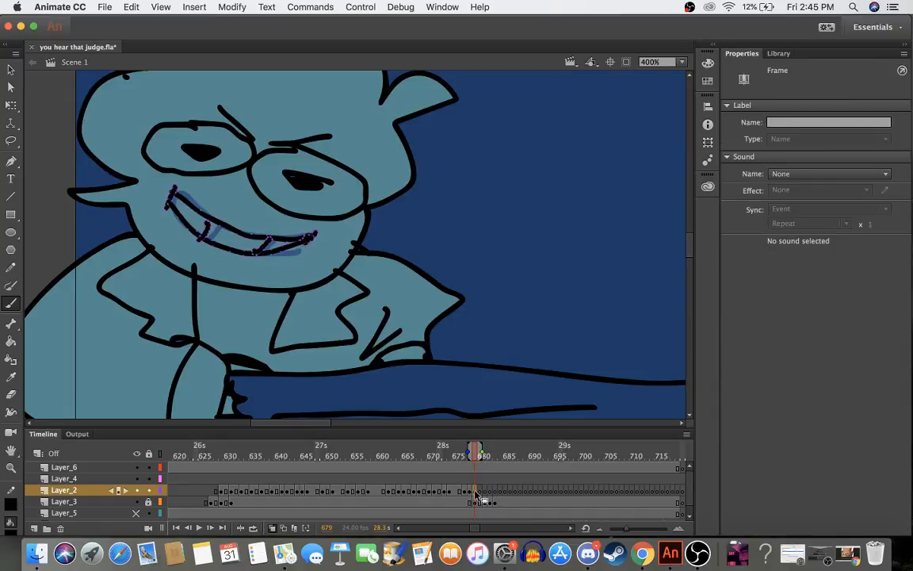
drag(474, 494, 476, 493)
- Draw a fuller wicked grin with two tooth lines on Layer_2 at frame 681
drag(490, 458, 484, 455)
mouse_move(187, 187)
mouse_down()
mouse_move(168, 210)
mouse_move(261, 255)
mouse_move(309, 240)
mouse_up()
mouse_move(311, 225)
mouse_down()
mouse_move(261, 229)
mouse_move(188, 200)
mouse_move(208, 219)
mouse_move(203, 244)
mouse_up()
drag(271, 224, 267, 251)
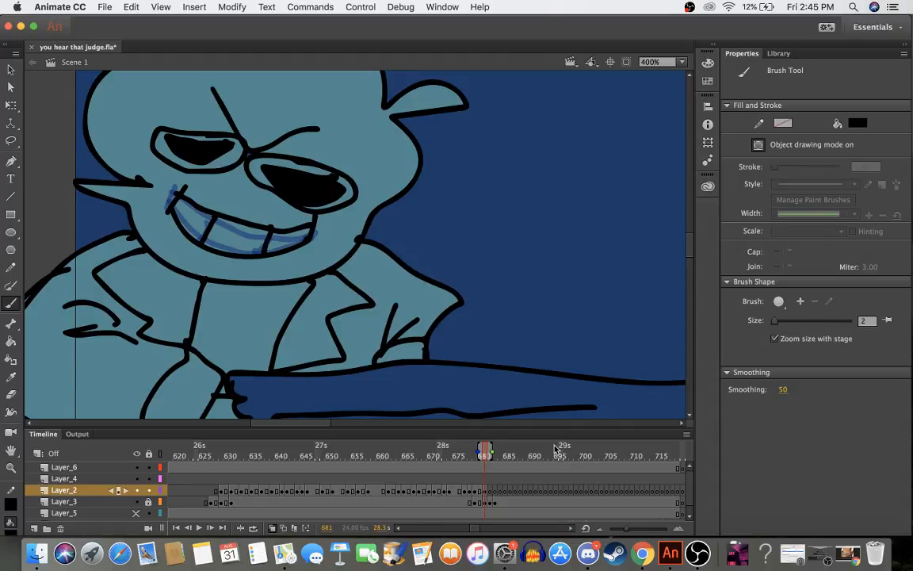
- Draw a toothy grin with a rounded corner beneath the sunglasses on Layer_2 at frame 682
mouse_move(535, 451)
mouse_down()
mouse_move(482, 451)
mouse_move(491, 452)
mouse_up()
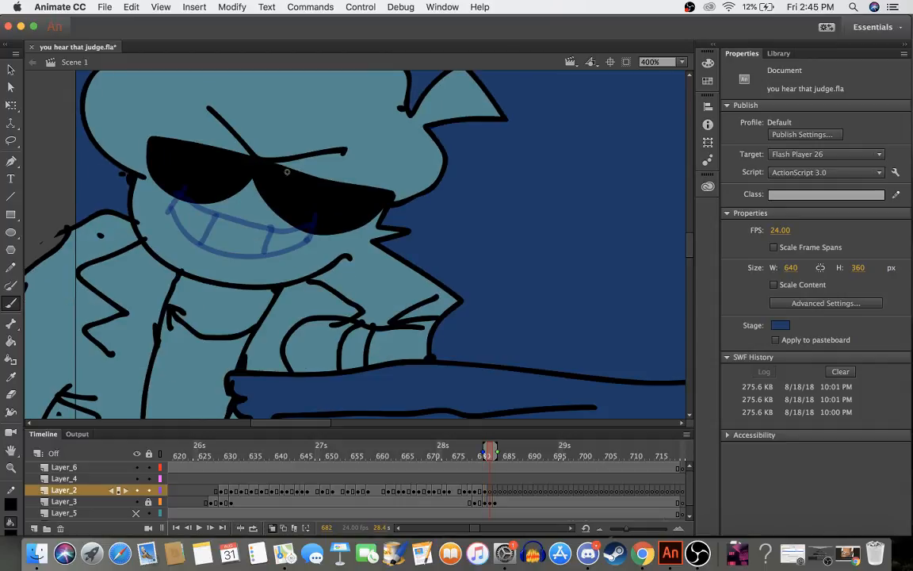
mouse_move(307, 216)
mouse_down()
mouse_move(178, 203)
mouse_move(157, 184)
mouse_up()
key(super+z)
mouse_move(268, 200)
mouse_down()
mouse_move(194, 198)
mouse_move(159, 213)
mouse_move(224, 238)
mouse_move(301, 243)
mouse_move(266, 255)
mouse_up()
drag(209, 227, 213, 255)
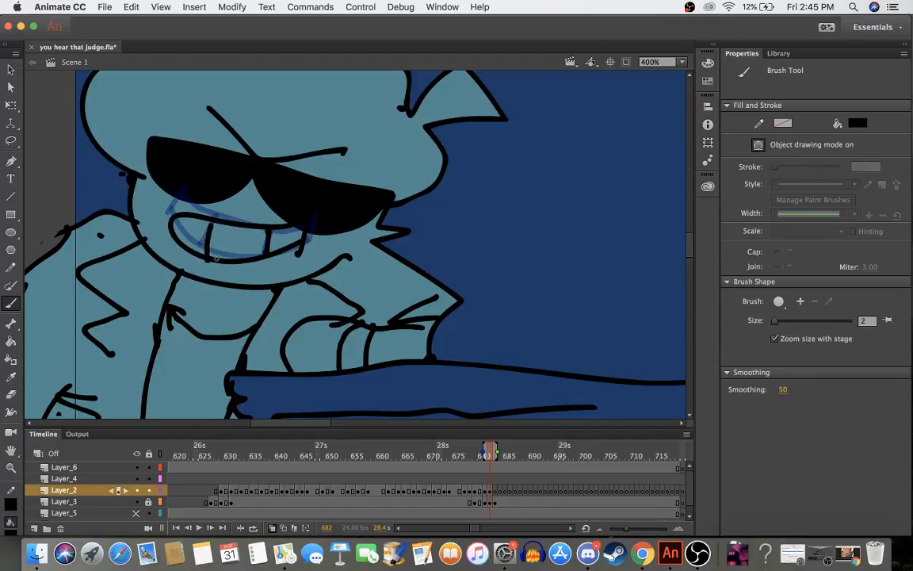
- Draw a slightly larger toothy grin beneath the sunglasses on Layer_2 at frame 683, with two tooth lines
drag(508, 454, 497, 455)
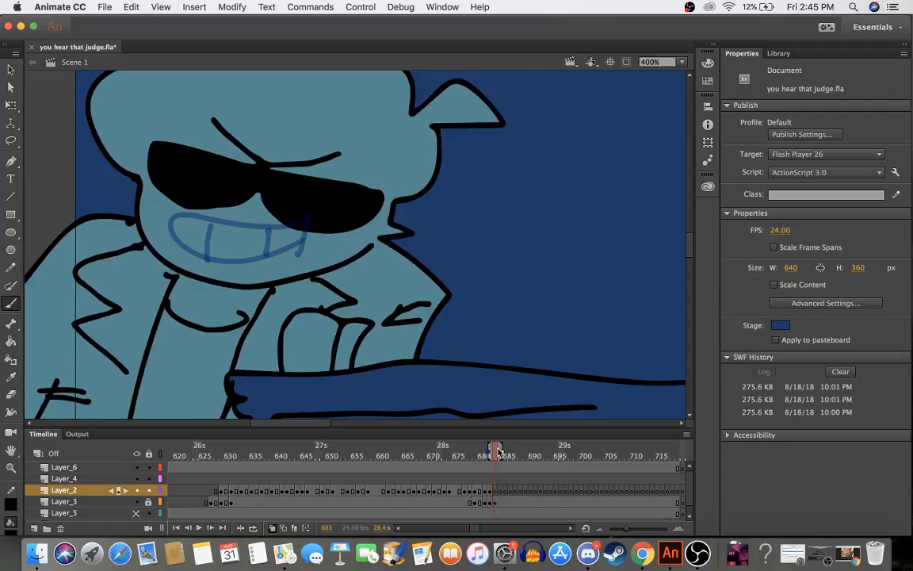
mouse_move(314, 230)
mouse_down()
mouse_move(307, 255)
mouse_move(268, 214)
mouse_move(180, 214)
mouse_move(171, 235)
mouse_move(242, 265)
mouse_move(311, 240)
mouse_move(262, 254)
mouse_up()
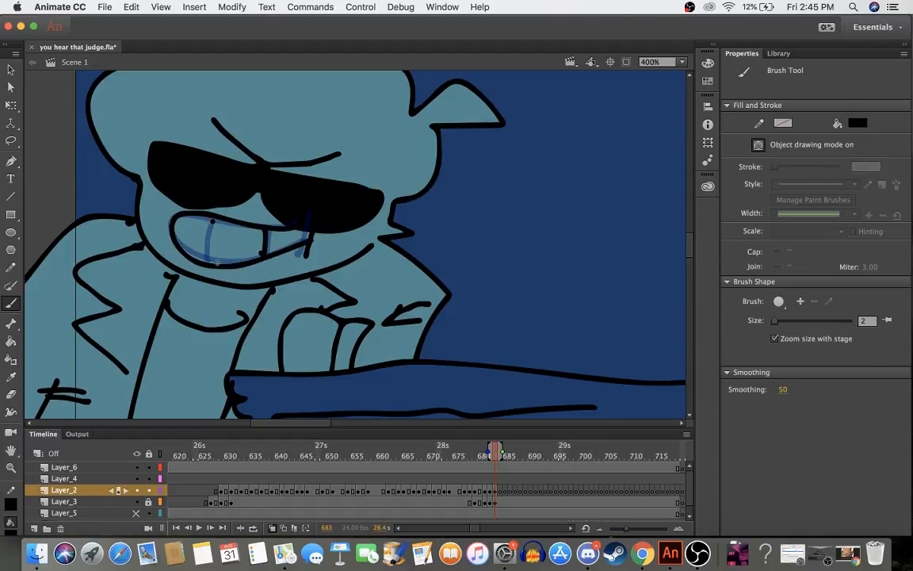
drag(214, 217, 215, 263)
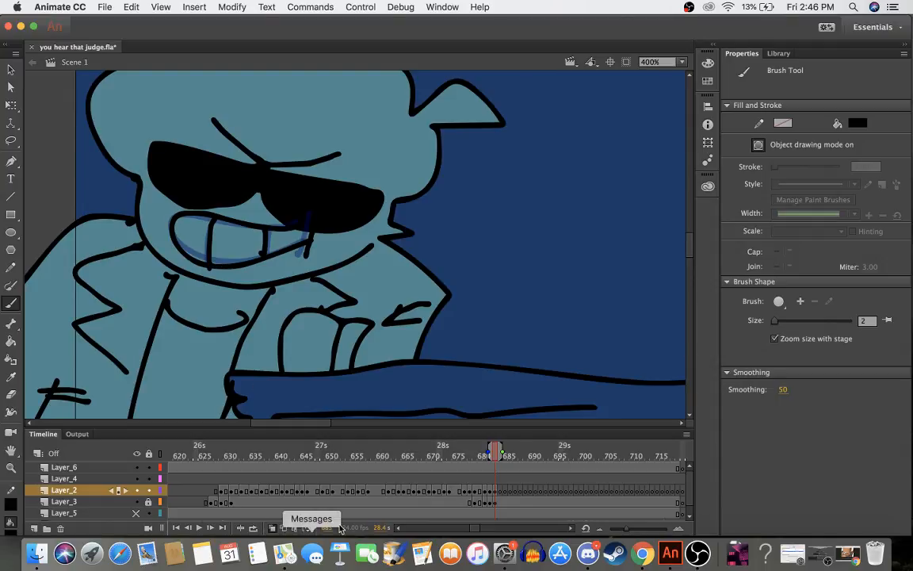
click(500, 491)
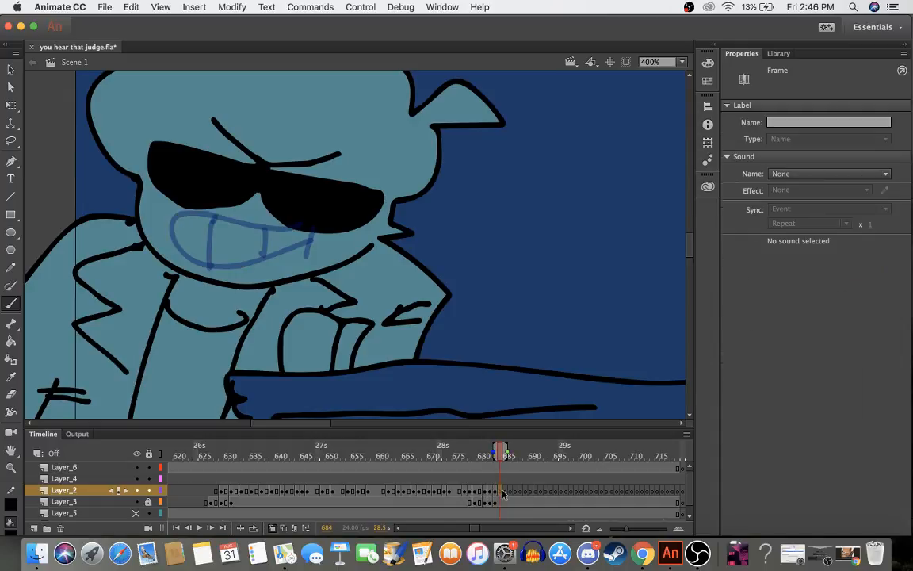
click(504, 491)
click(509, 492)
click(515, 491)
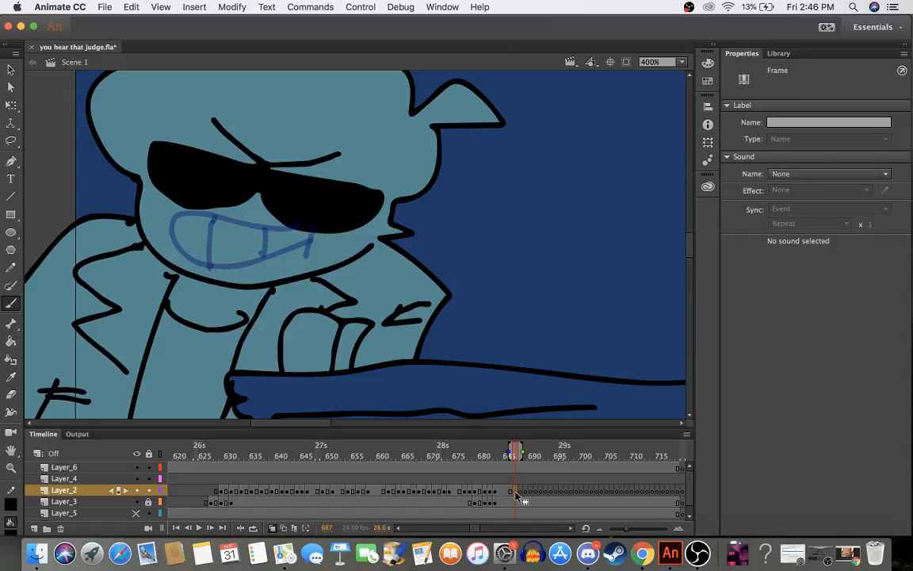
click(520, 491)
click(525, 492)
click(493, 473)
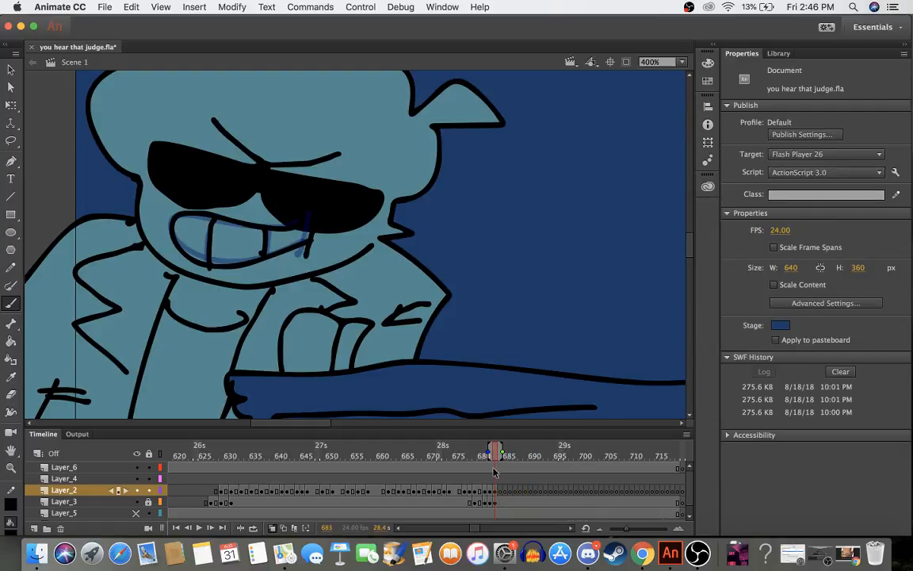
- Play the animation from frame 624 and scrub through the frames up to 683 to check the mouth movement
mouse_move(500, 457)
mouse_down()
mouse_move(450, 472)
mouse_move(490, 479)
mouse_move(403, 480)
mouse_move(495, 488)
mouse_up()
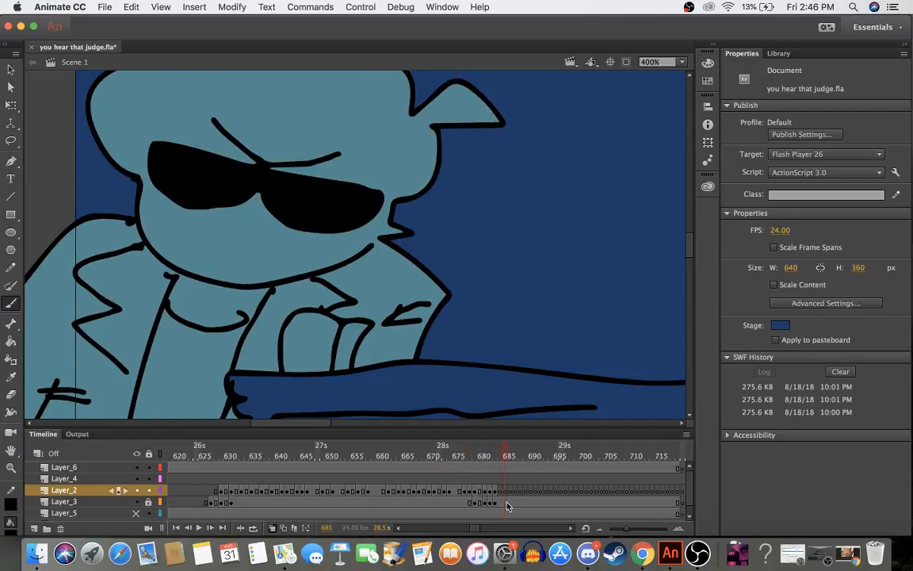
mouse_move(491, 467)
mouse_down()
mouse_move(461, 470)
mouse_move(491, 471)
mouse_move(480, 477)
mouse_move(480, 459)
mouse_move(341, 457)
mouse_move(477, 460)
mouse_move(512, 477)
mouse_move(222, 480)
mouse_move(307, 495)
mouse_move(329, 453)
mouse_move(349, 457)
mouse_move(268, 458)
mouse_move(195, 506)
mouse_up()
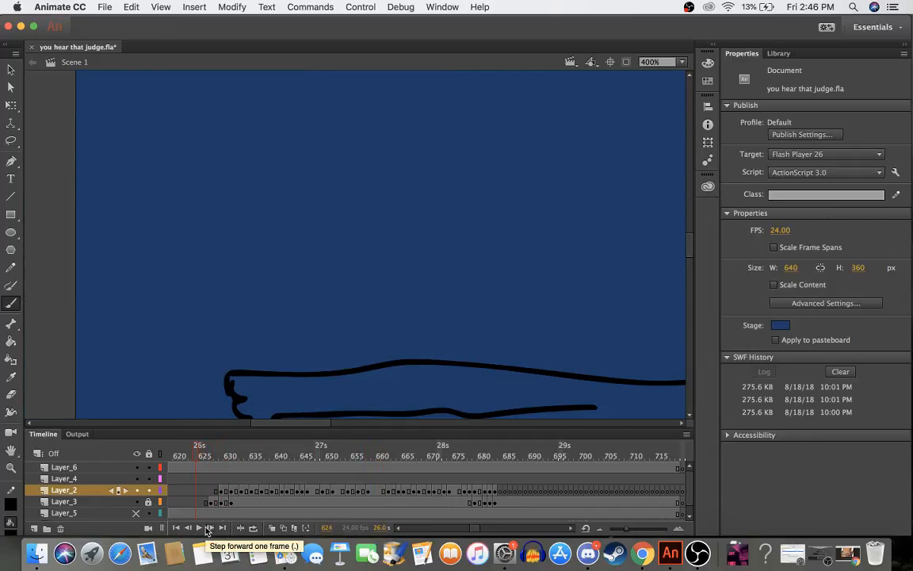
click(199, 528)
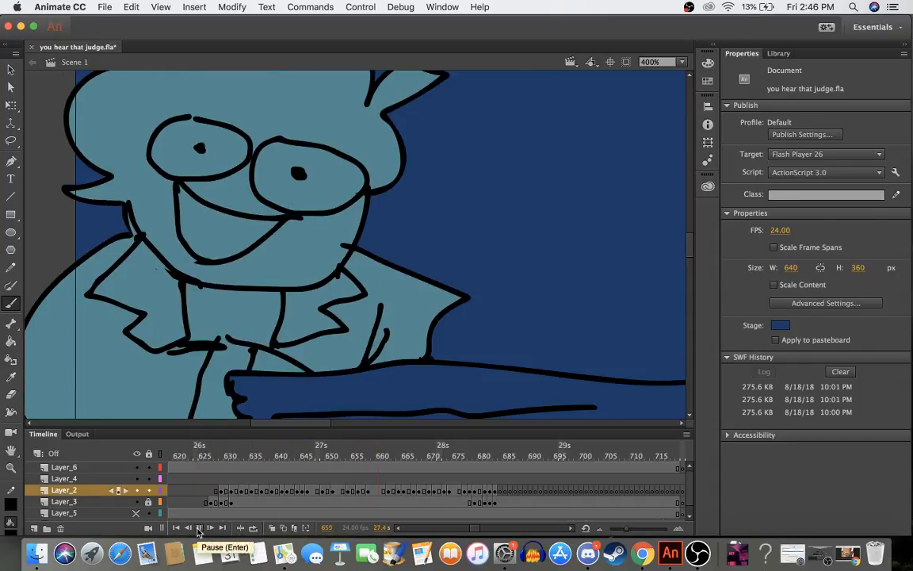
click(199, 527)
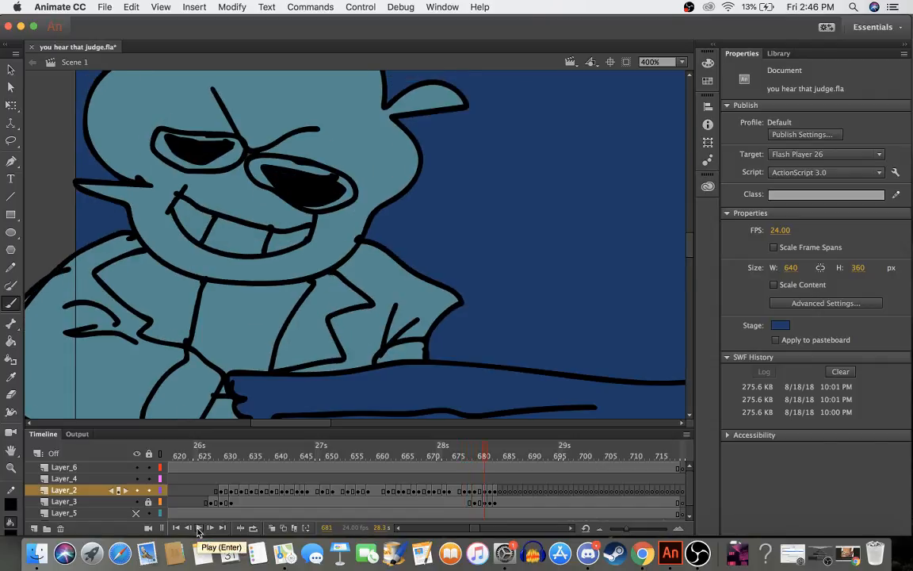
click(394, 457)
drag(394, 457, 439, 461)
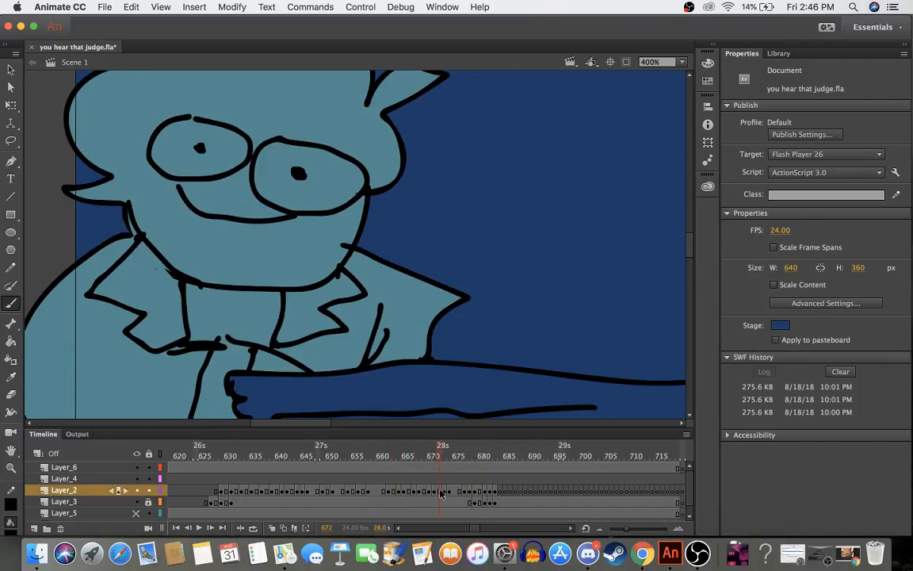
click(442, 491)
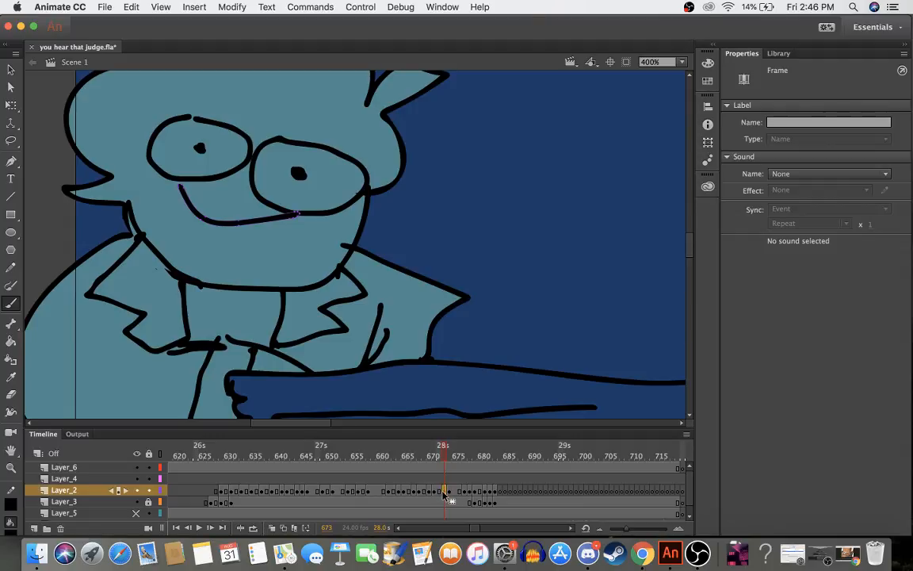
mouse_move(414, 459)
mouse_down()
mouse_move(531, 492)
mouse_move(497, 497)
mouse_up()
click(497, 493)
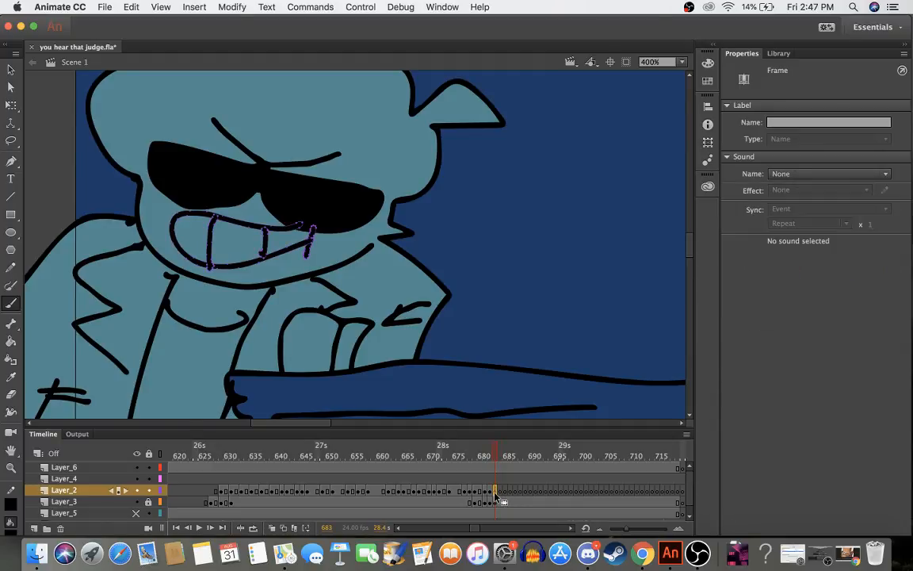
- Draw a big, wide-open mouth outline beneath the sunglasses on Layer_2 at frame 685, undoing the rejected strokes
click(501, 492)
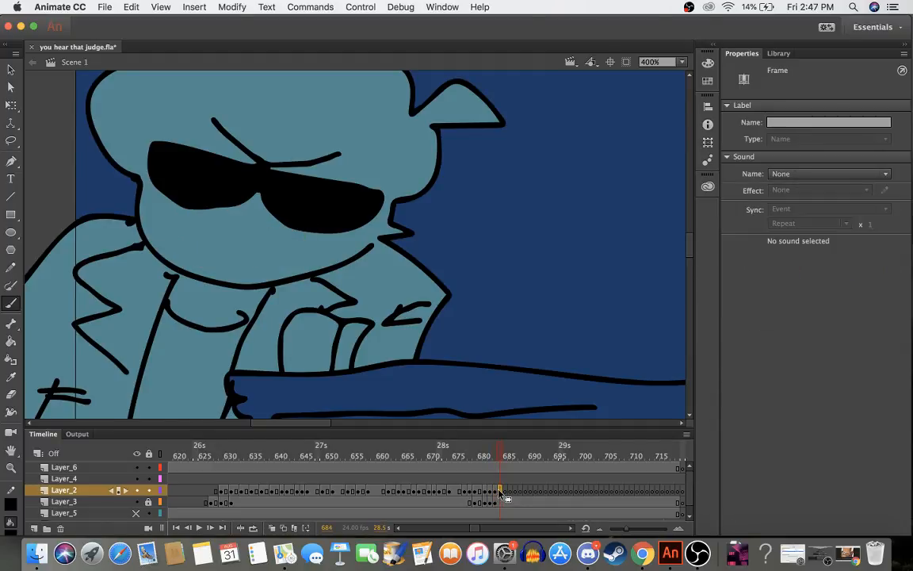
key(.)
click(507, 457)
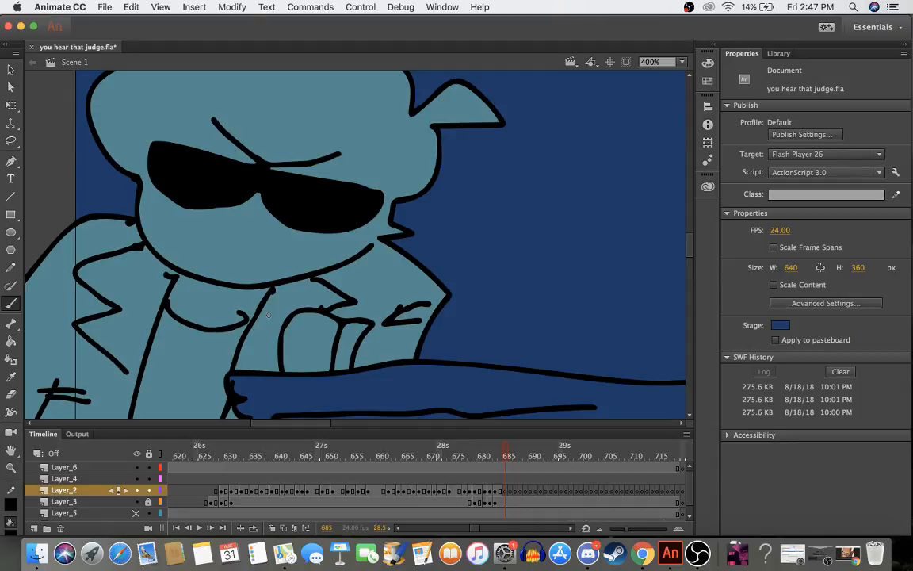
mouse_move(297, 224)
mouse_down()
mouse_move(300, 249)
mouse_move(285, 218)
mouse_move(237, 230)
mouse_move(208, 219)
mouse_move(183, 229)
mouse_move(193, 263)
mouse_move(219, 281)
mouse_move(250, 284)
mouse_move(304, 267)
mouse_move(289, 226)
mouse_move(252, 232)
mouse_move(190, 217)
mouse_move(172, 238)
mouse_move(190, 264)
mouse_move(216, 277)
mouse_move(272, 276)
mouse_move(318, 259)
mouse_up()
key(super+z)
key(super+z)
key(super+z)
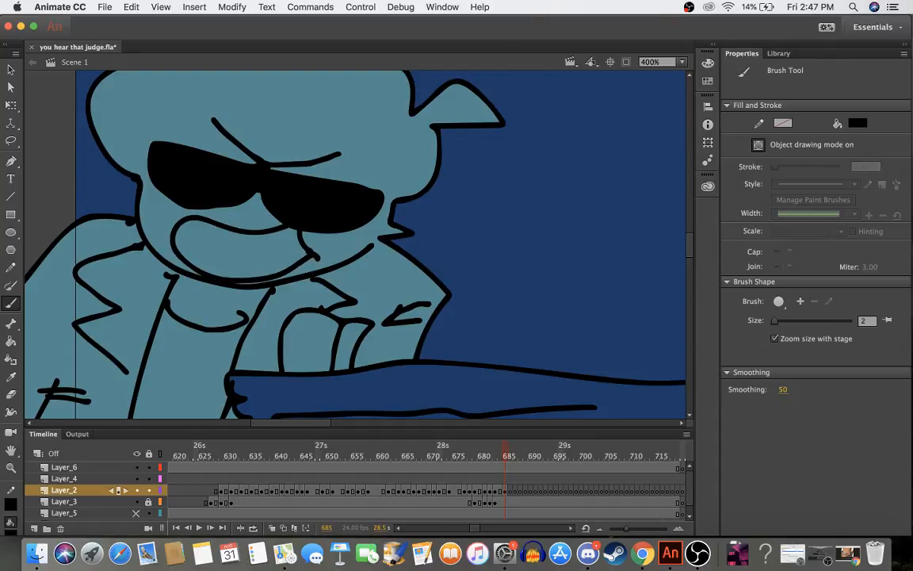
key(period)
mouse_move(304, 229)
mouse_down()
mouse_move(312, 260)
mouse_move(306, 252)
mouse_move(260, 263)
mouse_move(216, 257)
mouse_move(183, 237)
mouse_move(196, 221)
mouse_move(300, 232)
mouse_up()
drag(507, 454, 511, 453)
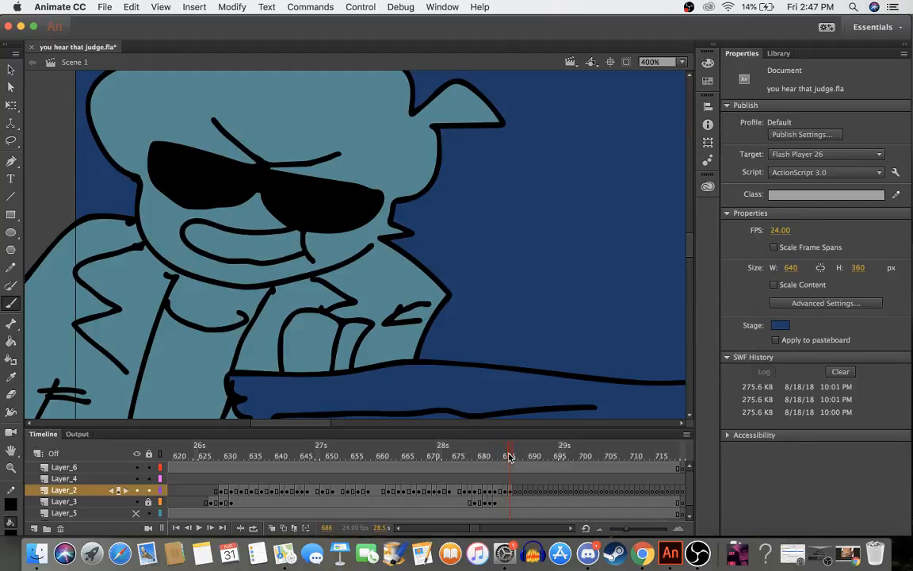
key(super+z)
key(super+z)
key(super+z)
key(super+z)
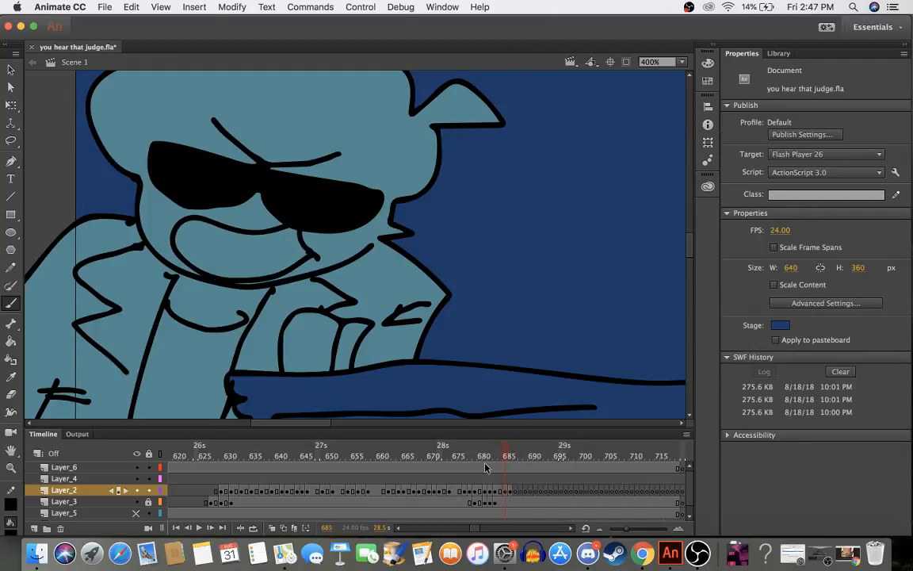
- With onion skinning on, draw a slightly shallower wide-open mouth on Layer_2 at frame 686 and extend its exposure
click(272, 529)
drag(299, 225, 319, 261)
mouse_move(287, 225)
mouse_down()
mouse_move(234, 230)
mouse_move(198, 220)
mouse_move(171, 230)
mouse_move(178, 254)
mouse_move(202, 269)
mouse_move(253, 273)
mouse_move(313, 258)
mouse_up()
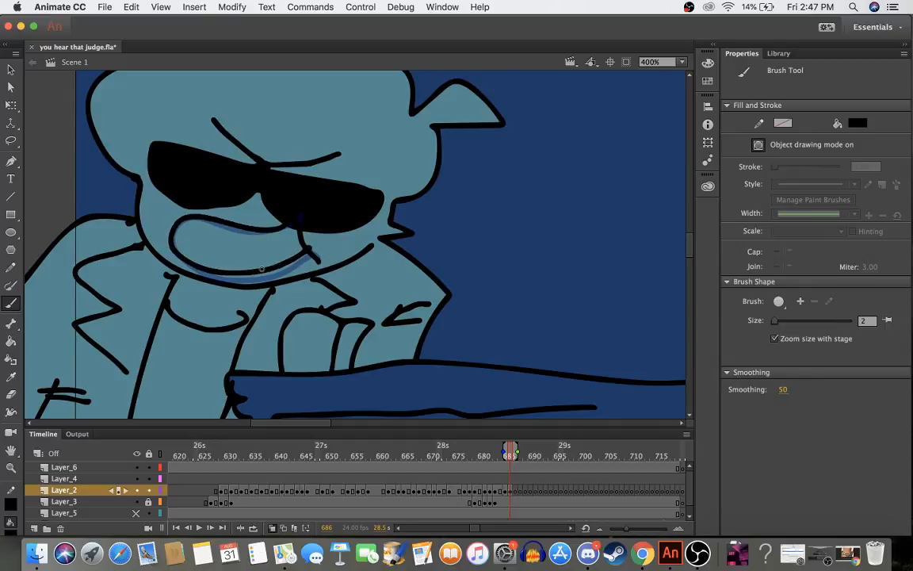
drag(460, 450, 511, 454)
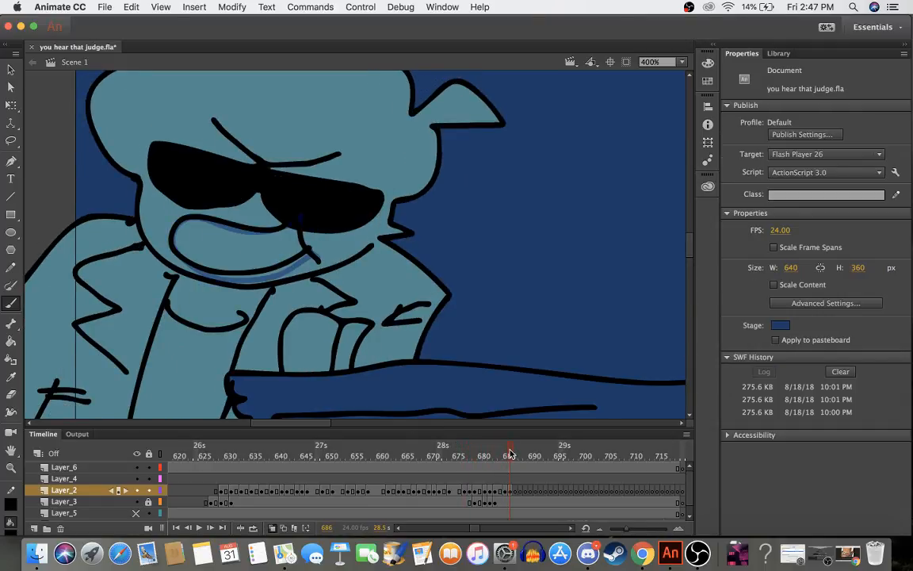
click(511, 491)
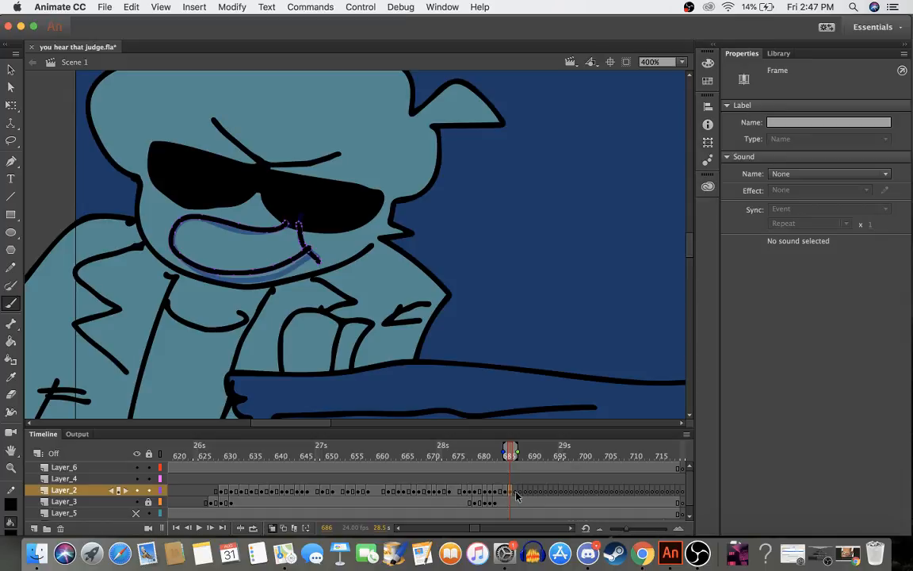
key(period)
key(period)
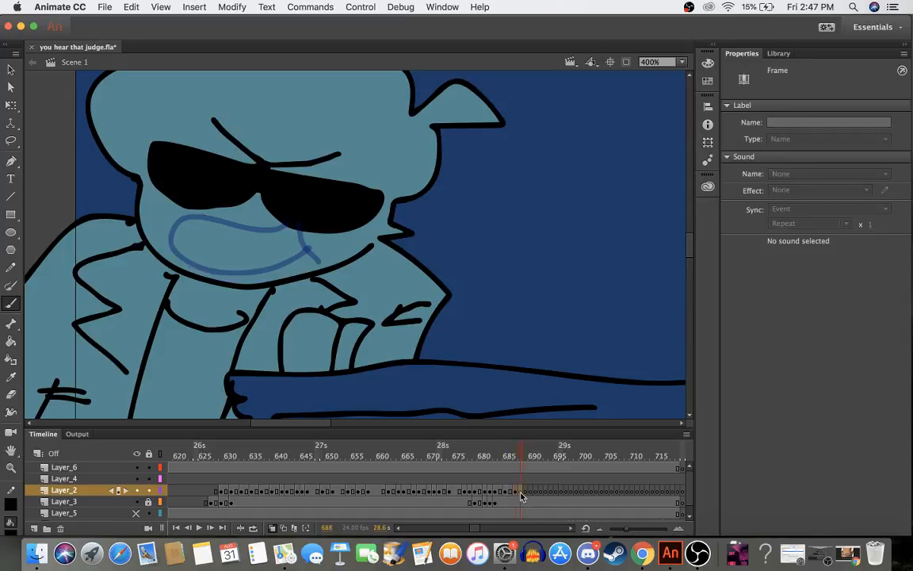
- Draw a narrow toothy grin with tooth lines on Layer_2 at frame 689 and hold it through frame 690
click(525, 450)
mouse_move(300, 231)
mouse_down()
mouse_move(176, 220)
mouse_move(197, 230)
mouse_move(253, 225)
mouse_move(287, 209)
mouse_move(323, 242)
mouse_up()
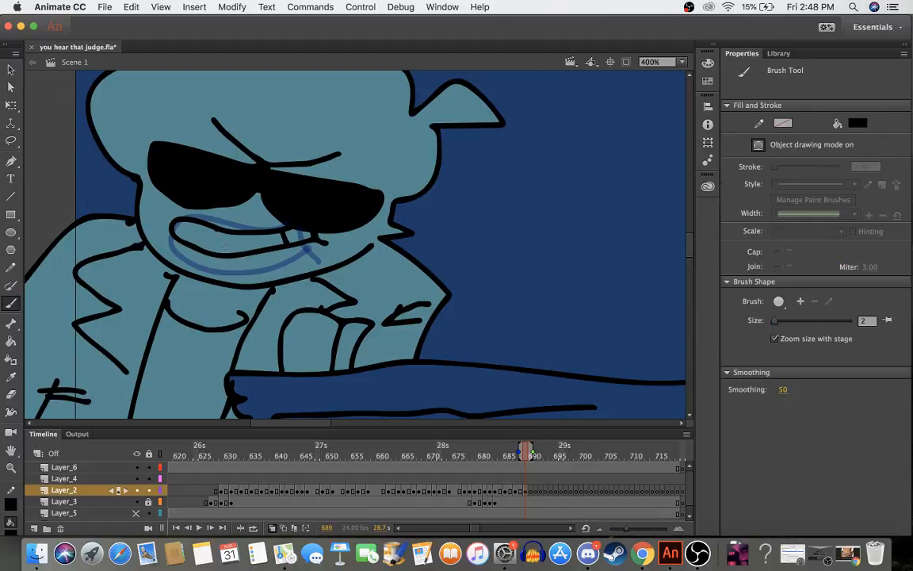
drag(223, 236, 235, 254)
key(.)
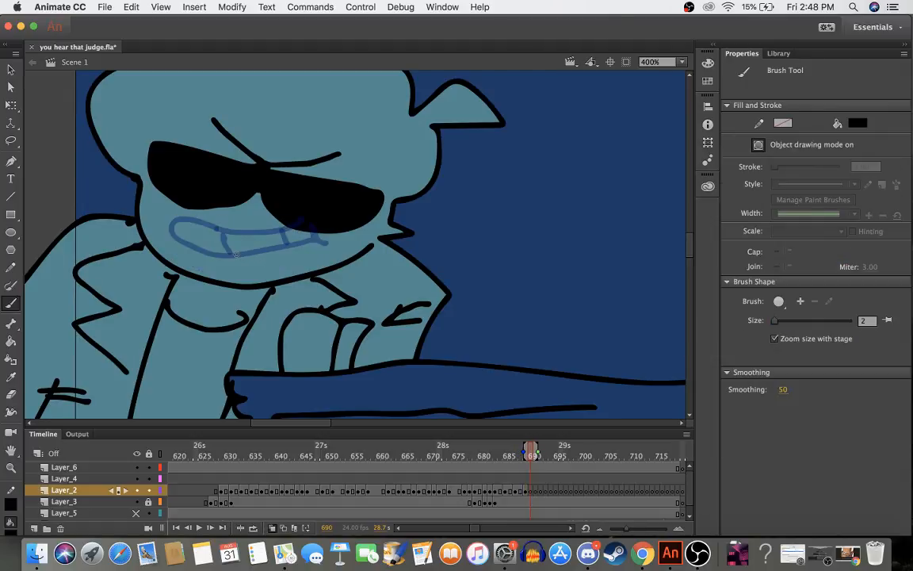
click(527, 491)
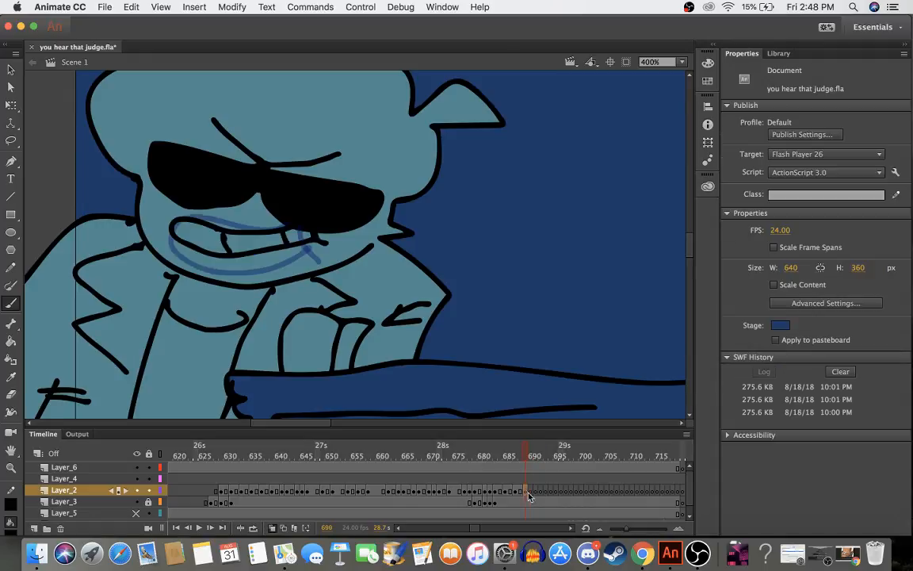
- Draw a toothy grin on Layer_2 at frame 691 over the onion-skinned one, undoing the rejected stroke
click(506, 459)
drag(505, 462, 535, 467)
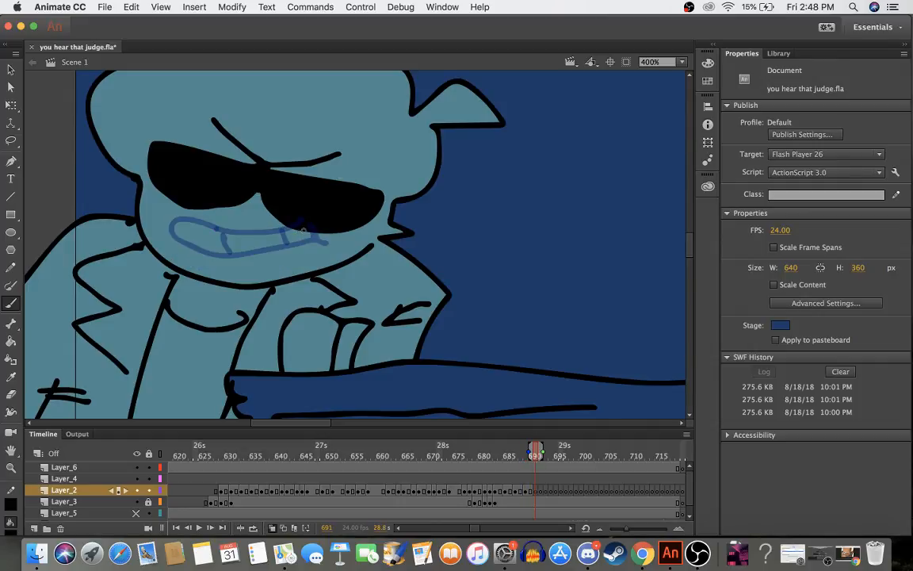
click(313, 236)
mouse_move(309, 230)
mouse_down()
mouse_move(319, 248)
mouse_move(265, 251)
mouse_move(276, 229)
mouse_move(181, 218)
mouse_move(173, 226)
mouse_move(194, 253)
mouse_move(268, 251)
mouse_move(315, 236)
mouse_move(284, 243)
mouse_up()
key(super+z)
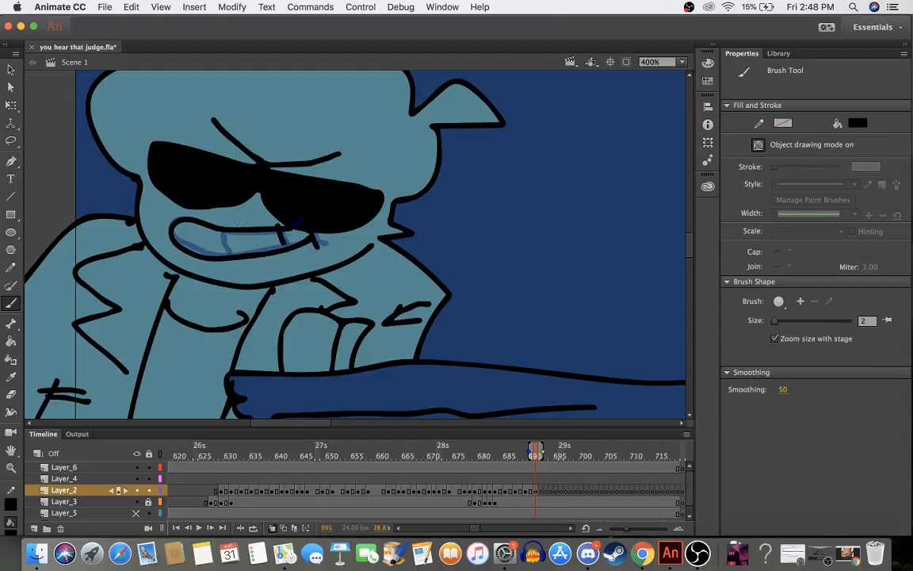
drag(222, 232, 227, 256)
- Draw a wide-open mouth outline beneath the sunglasses on Layer_2 at frame 692 and hold it through frame 694
drag(469, 456, 542, 459)
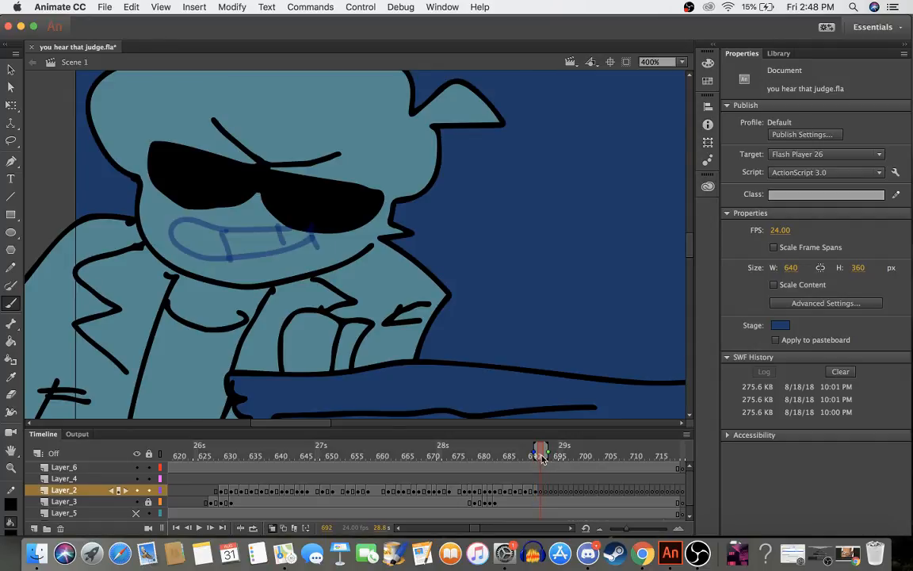
mouse_move(285, 224)
mouse_down()
mouse_move(261, 231)
mouse_move(195, 216)
mouse_move(181, 219)
mouse_move(172, 237)
mouse_move(186, 260)
mouse_move(242, 276)
mouse_move(321, 251)
mouse_move(302, 228)
mouse_up()
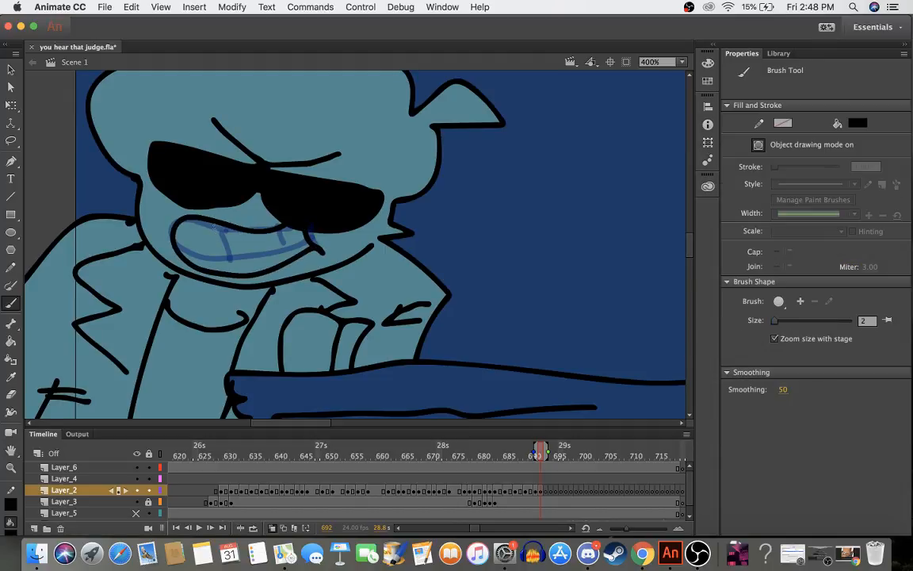
drag(541, 457, 540, 452)
click(541, 491)
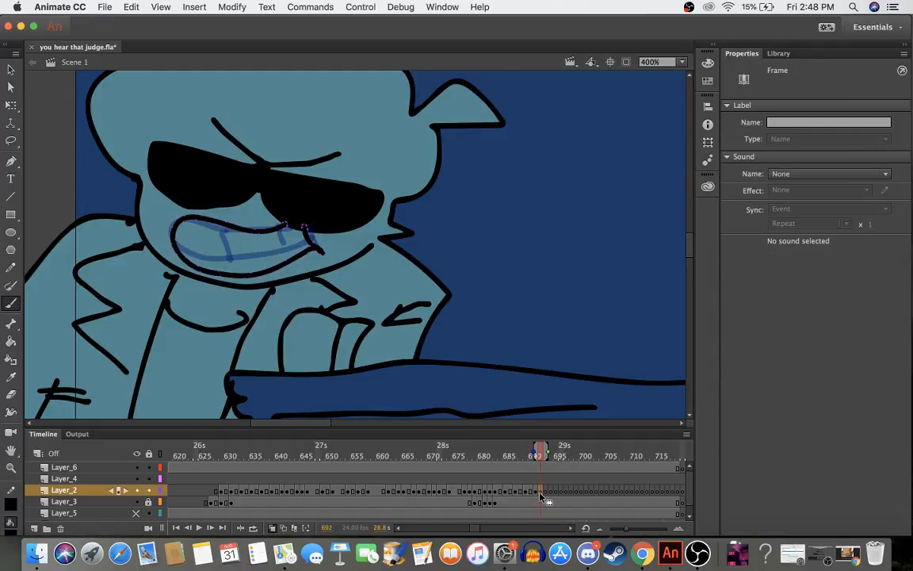
click(561, 455)
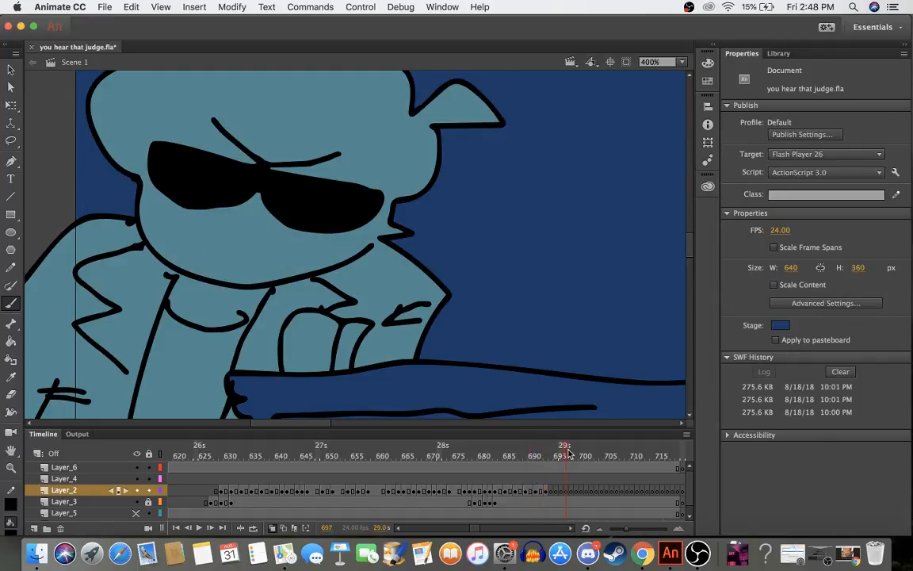
click(551, 492)
- Draw a slightly smaller open mouth at frame 695 and a toothy grin with two tooth lines at frame 696 on Layer_2
click(557, 494)
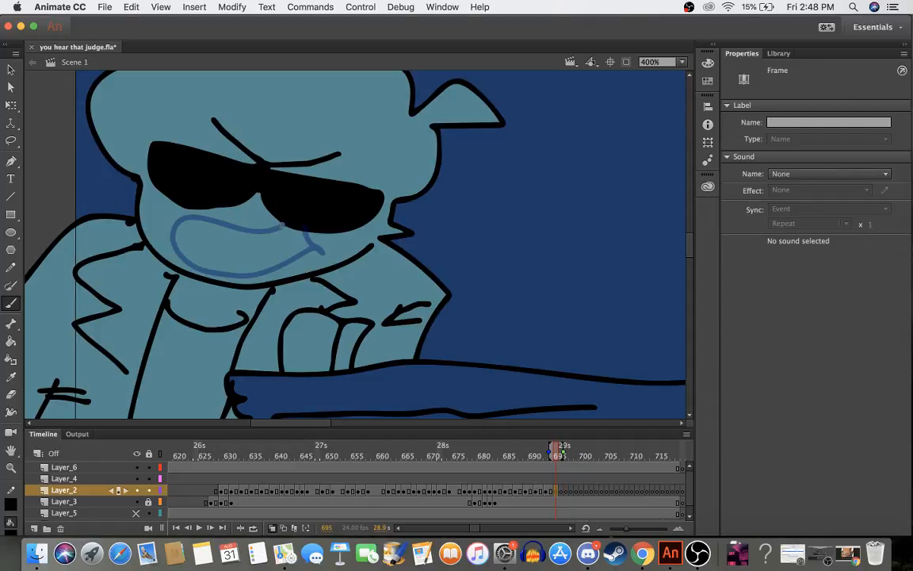
mouse_move(311, 232)
mouse_down()
mouse_move(243, 231)
mouse_move(188, 217)
mouse_move(176, 227)
mouse_move(190, 258)
mouse_move(220, 271)
mouse_move(301, 250)
mouse_up()
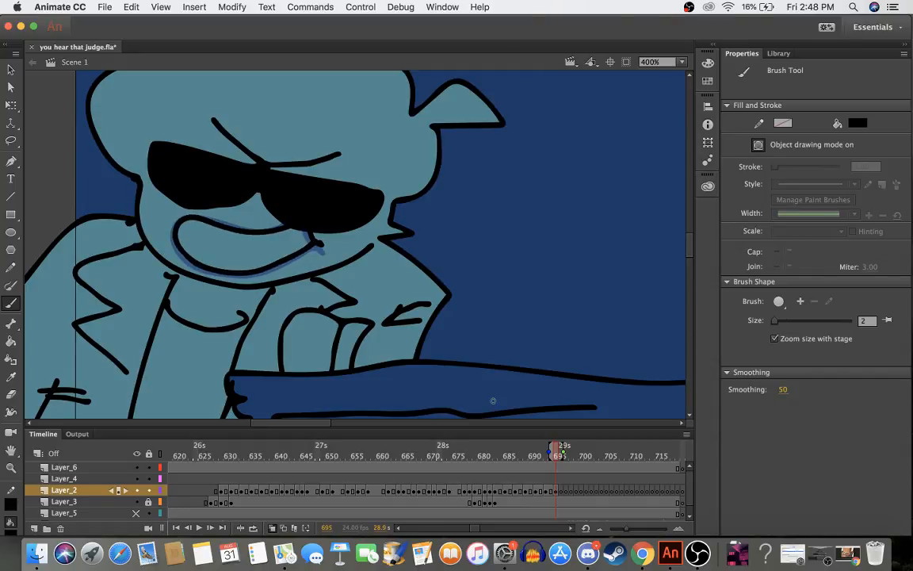
click(493, 461)
drag(493, 461, 561, 455)
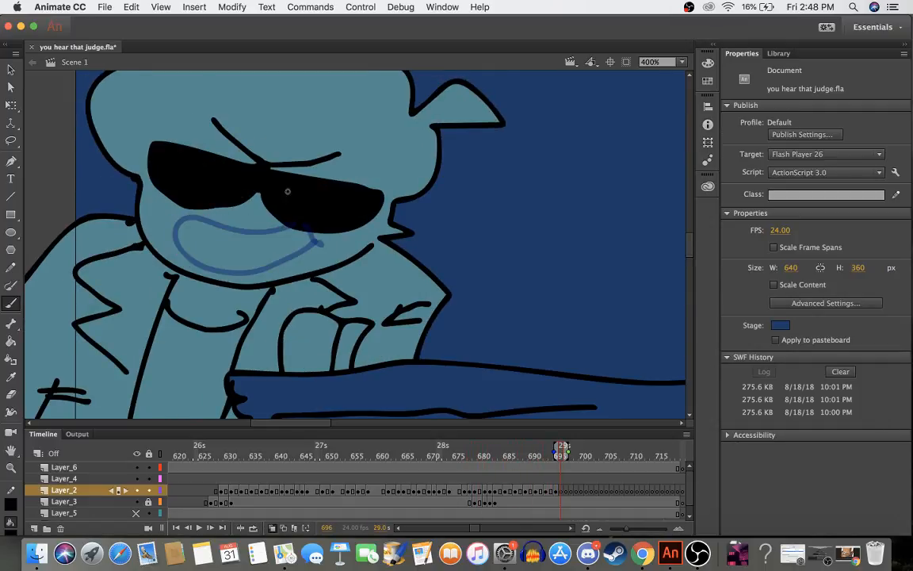
mouse_move(293, 222)
mouse_down()
mouse_move(179, 220)
mouse_move(185, 241)
mouse_move(227, 255)
mouse_move(283, 255)
mouse_move(323, 237)
mouse_move(324, 225)
mouse_move(339, 234)
mouse_move(278, 229)
mouse_move(300, 248)
mouse_up()
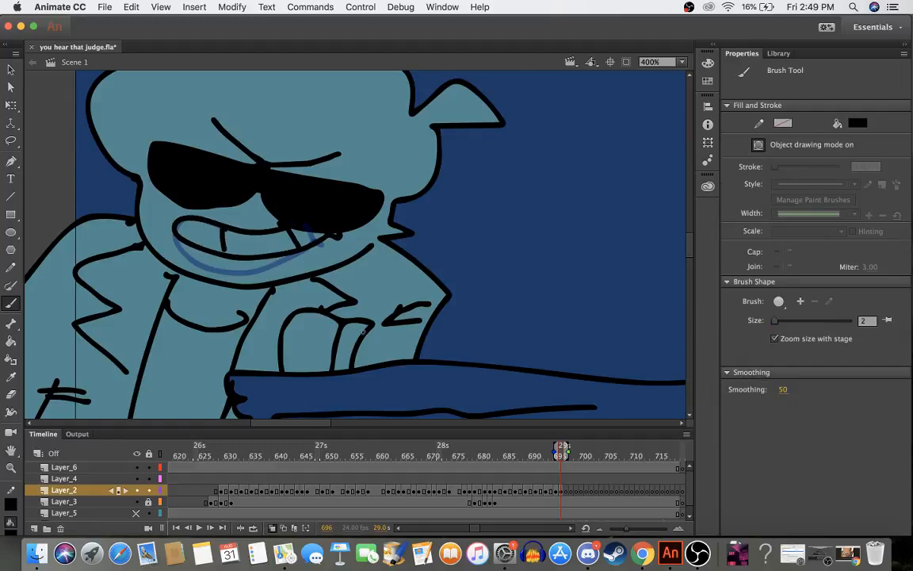
- Draw a wide toothy grin with two tooth lines on Layer_2 at frame 697, undoing the rejected stroke
click(549, 451)
drag(550, 450, 566, 451)
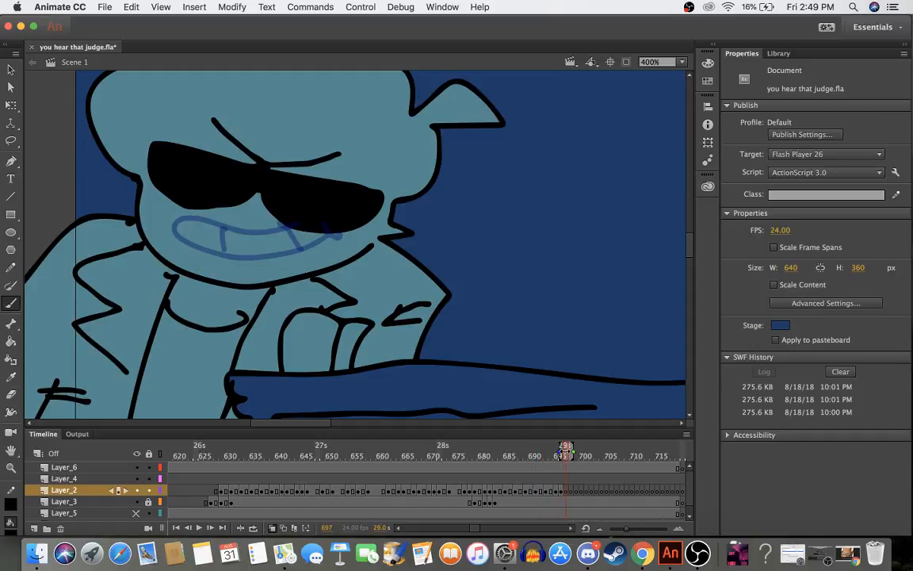
mouse_move(321, 228)
mouse_down()
mouse_move(288, 249)
mouse_move(241, 252)
mouse_move(190, 241)
mouse_up()
key(cmd+z)
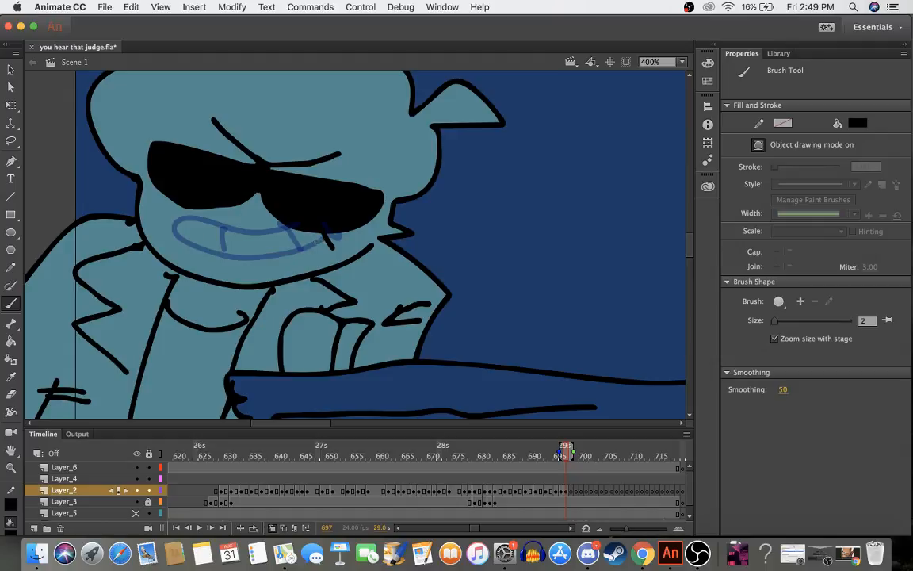
mouse_move(325, 243)
mouse_down()
mouse_move(242, 256)
mouse_move(190, 247)
mouse_move(171, 231)
mouse_move(183, 224)
mouse_move(265, 227)
mouse_move(291, 246)
mouse_up()
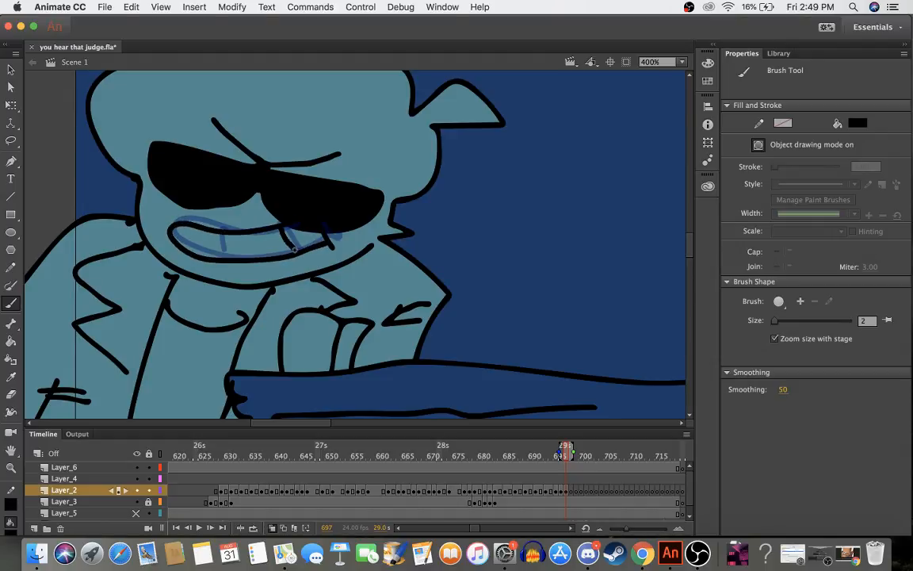
drag(229, 234, 230, 255)
- Scrub through the recent frames to check the mouth movement and draw a wide-open mouth outline on Layer_2 at frame 698
mouse_move(476, 454)
mouse_down()
mouse_move(543, 469)
mouse_move(537, 464)
mouse_up()
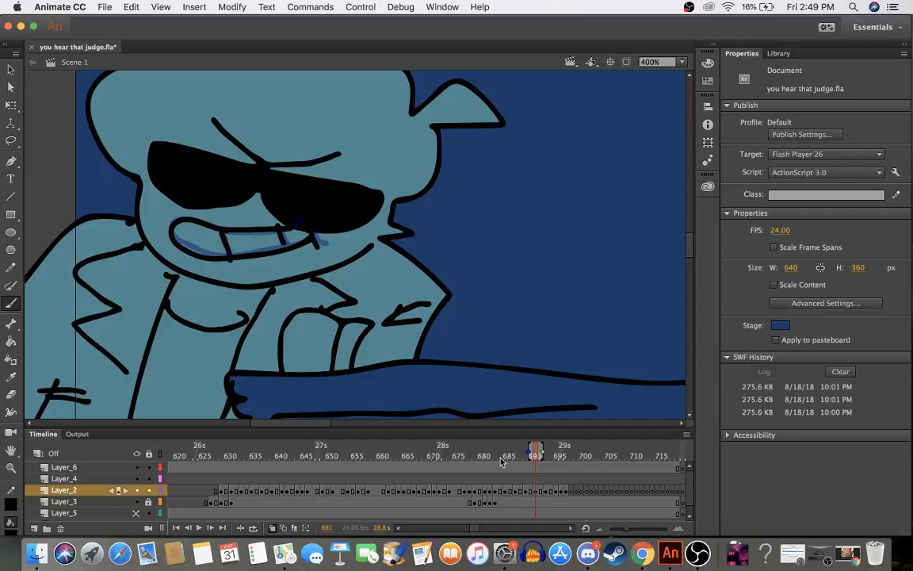
mouse_move(501, 459)
mouse_down()
mouse_move(479, 457)
mouse_move(580, 457)
mouse_move(570, 455)
mouse_up()
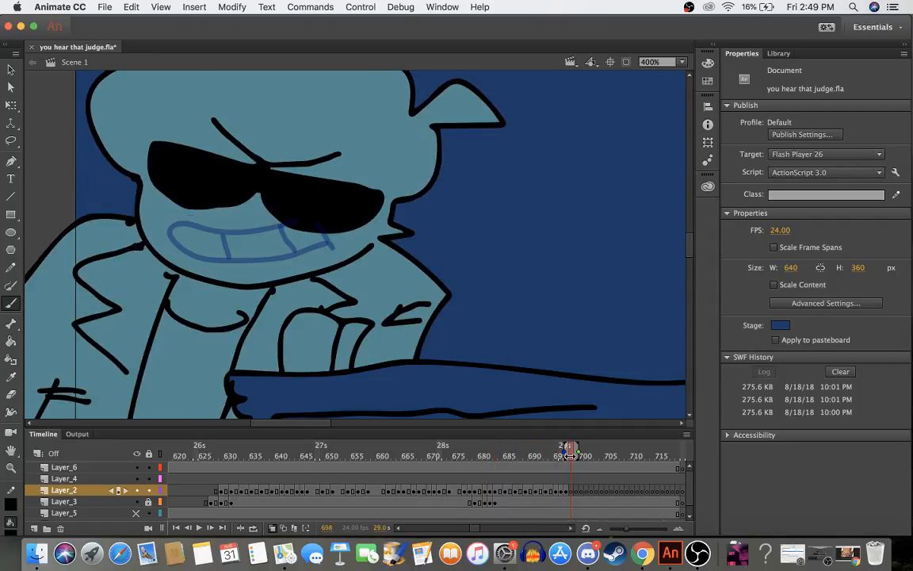
mouse_move(306, 225)
mouse_down()
mouse_move(254, 233)
mouse_move(179, 221)
mouse_move(169, 241)
mouse_move(218, 276)
mouse_move(280, 270)
mouse_move(321, 250)
mouse_up()
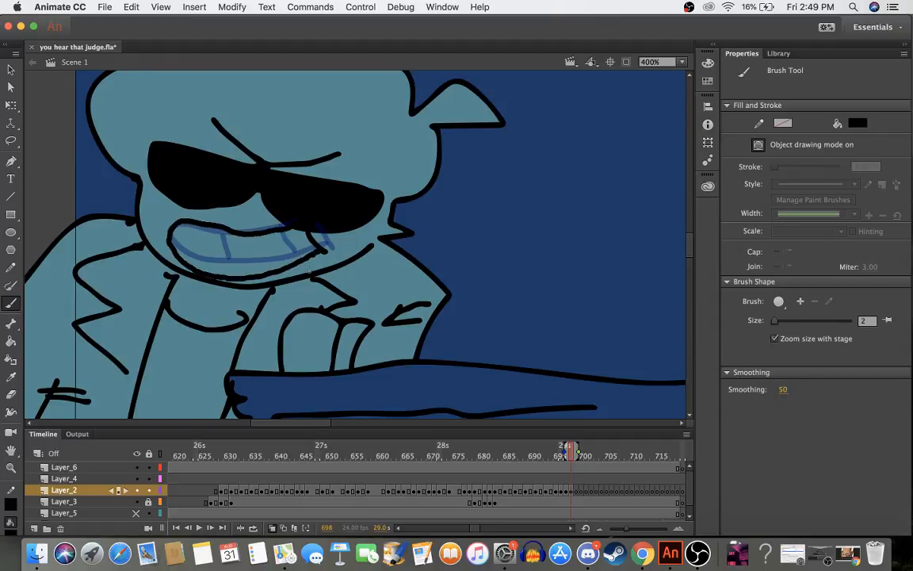
click(574, 492)
key(F5)
drag(592, 457, 583, 457)
click(582, 497)
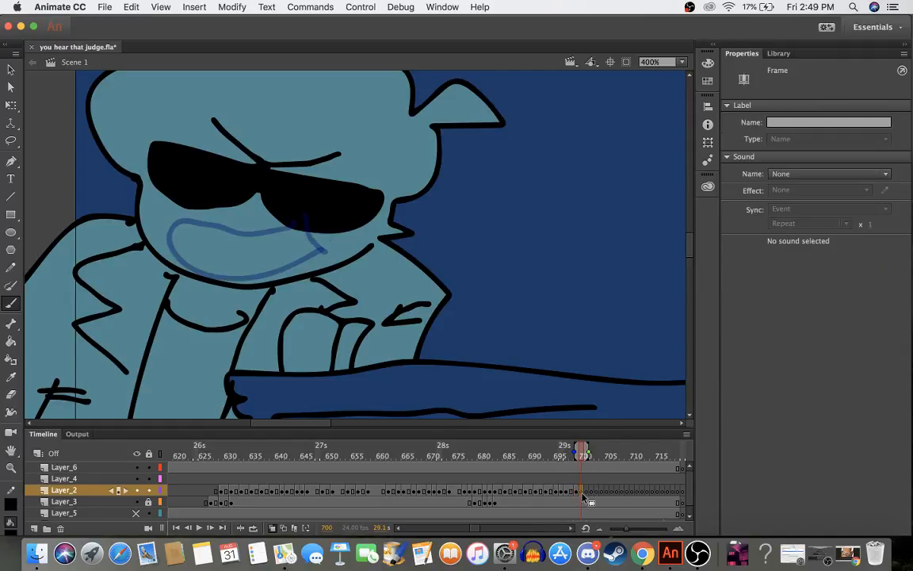
click(587, 497)
drag(248, 115, 254, 115)
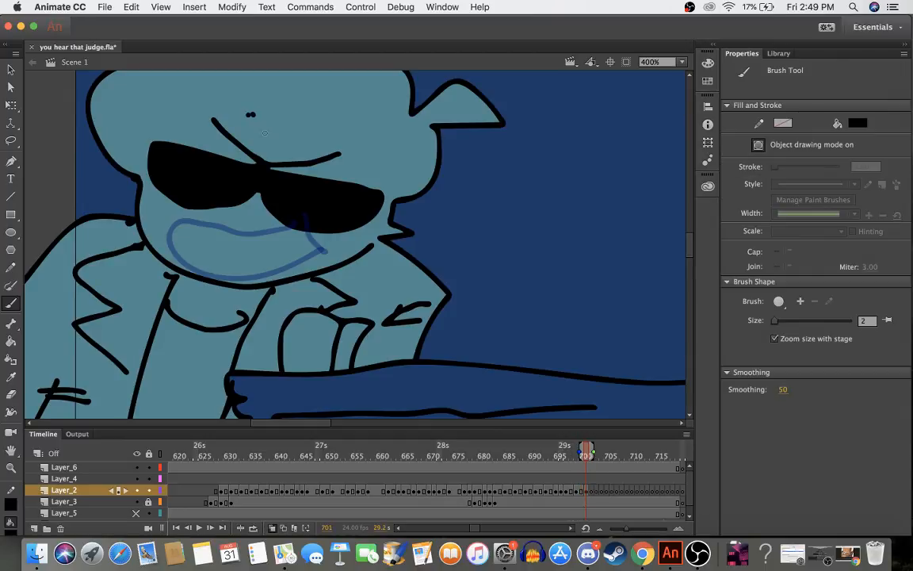
key(super+z)
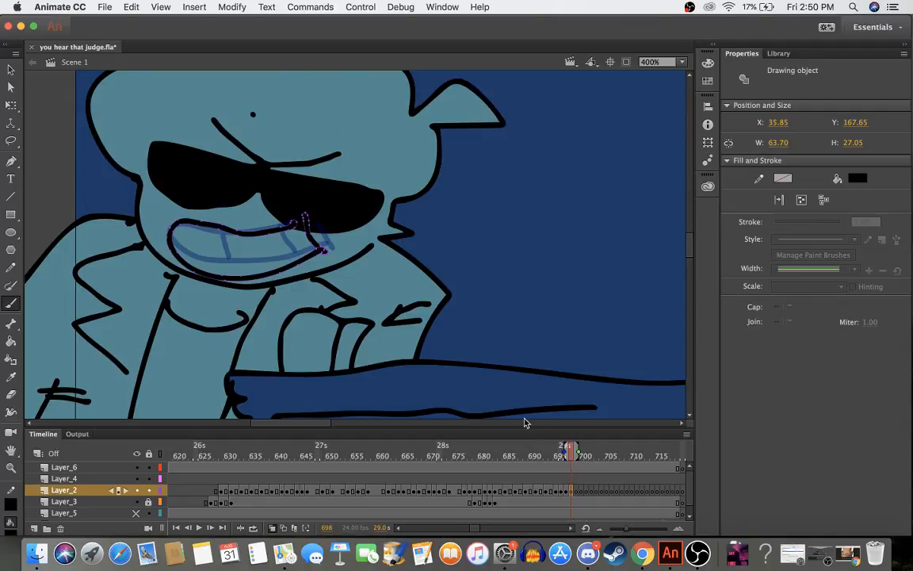
- Try to select the stray dot above the eyebrows with the Free Transform tool at frame 694
mouse_move(546, 452)
mouse_down()
mouse_move(573, 454)
mouse_move(552, 454)
mouse_up()
key(m)
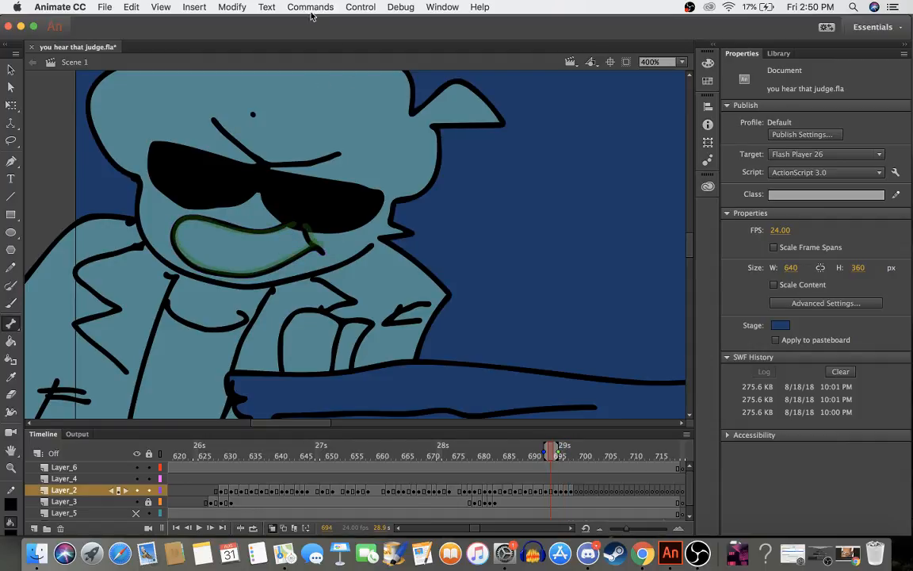
click(11, 104)
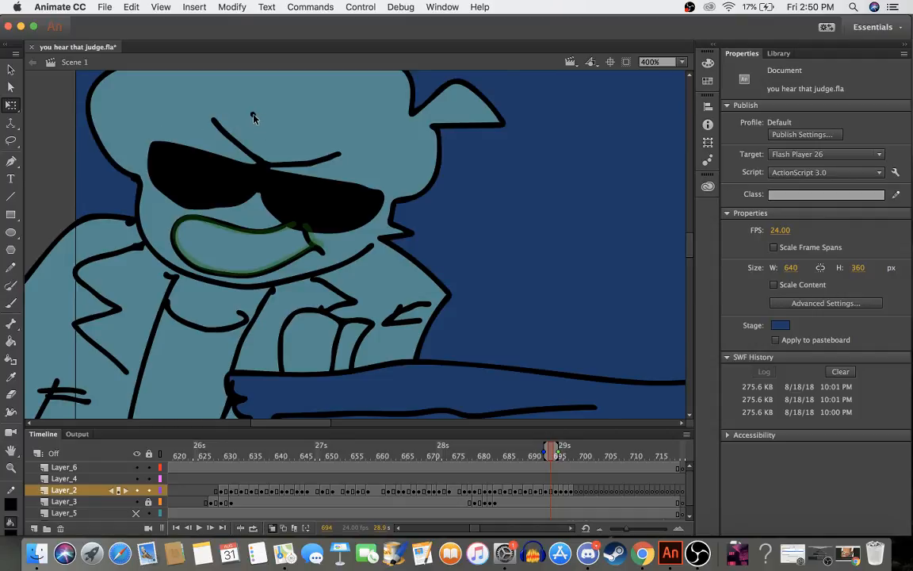
drag(260, 124, 251, 104)
- Turn off onion skinning and scrub the frames from 684 to 690 to check the mouth animation against the audio layer
drag(548, 454, 501, 454)
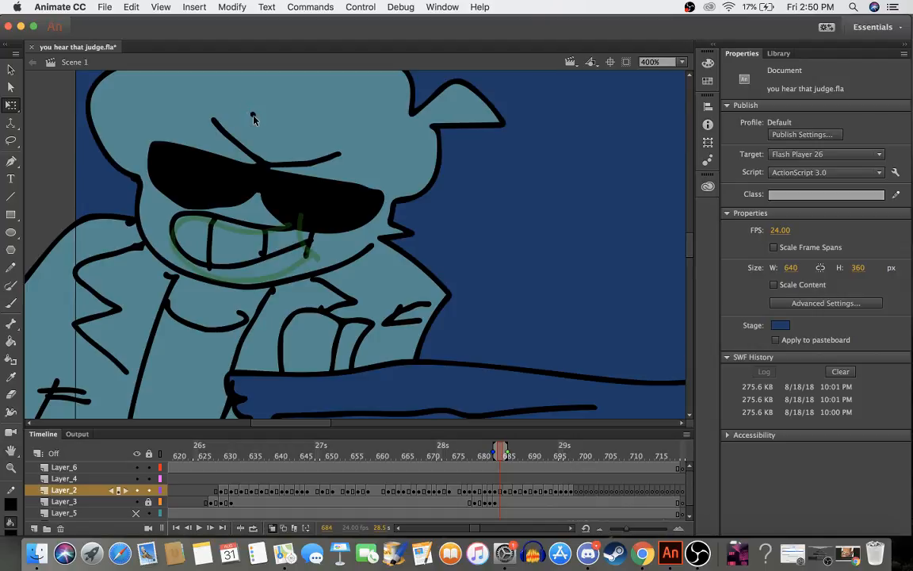
scroll(435, 505, left, 3)
scroll(434, 505, down, 1)
scroll(434, 505, right, 4)
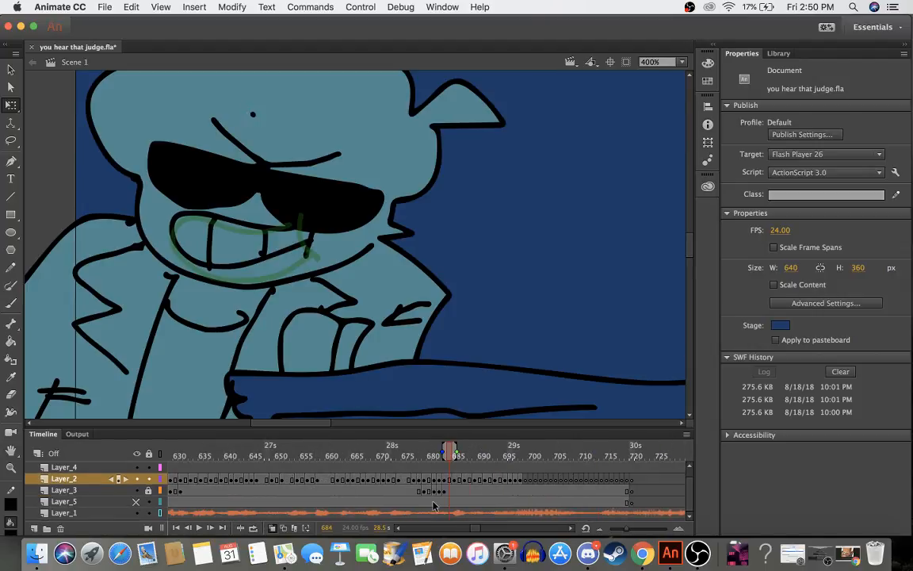
scroll(433, 505, right, 1)
click(272, 528)
drag(398, 456, 431, 463)
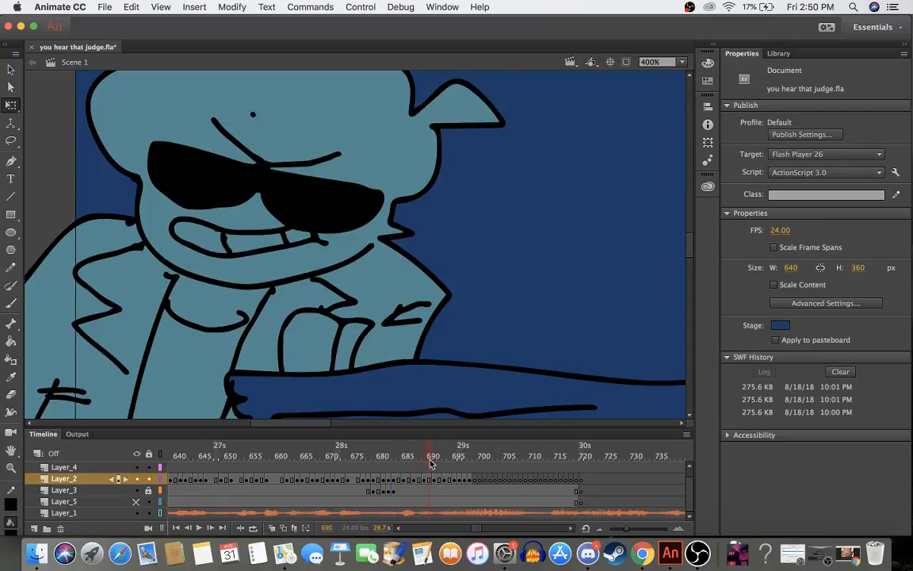
- Inspect Layer_2, Layer_3, Layer_6 and Layer_4 around frames 682 to 684 for the layer holding the stray dot above the eyebrows
click(401, 492)
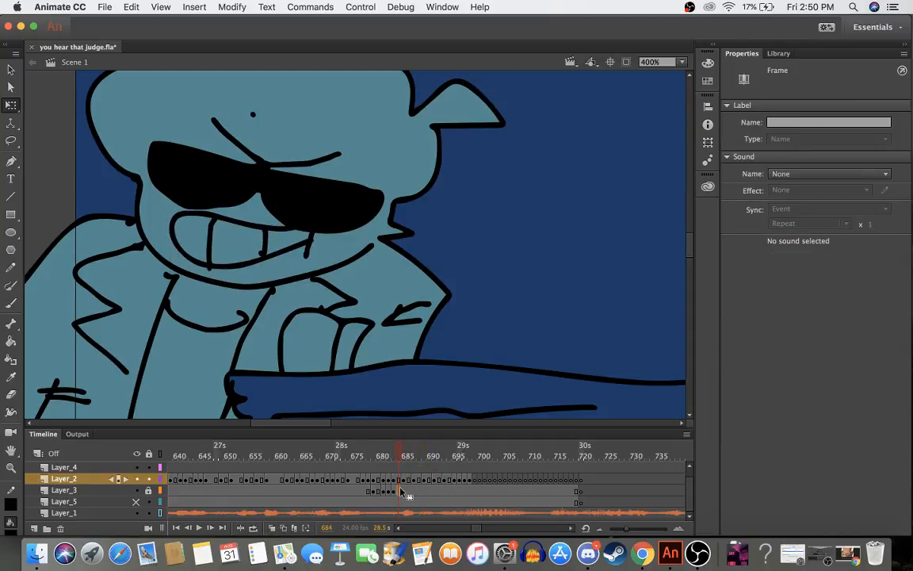
click(398, 482)
click(389, 490)
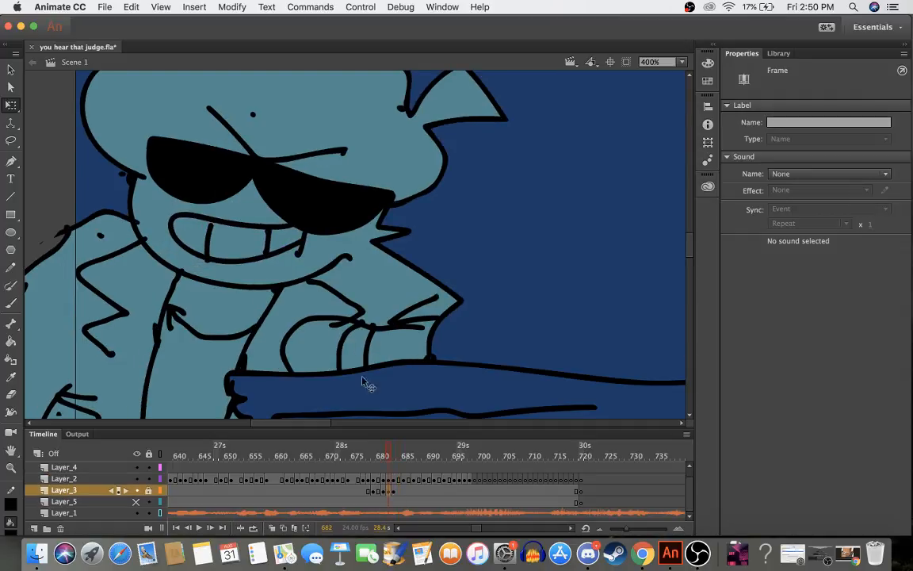
click(253, 117)
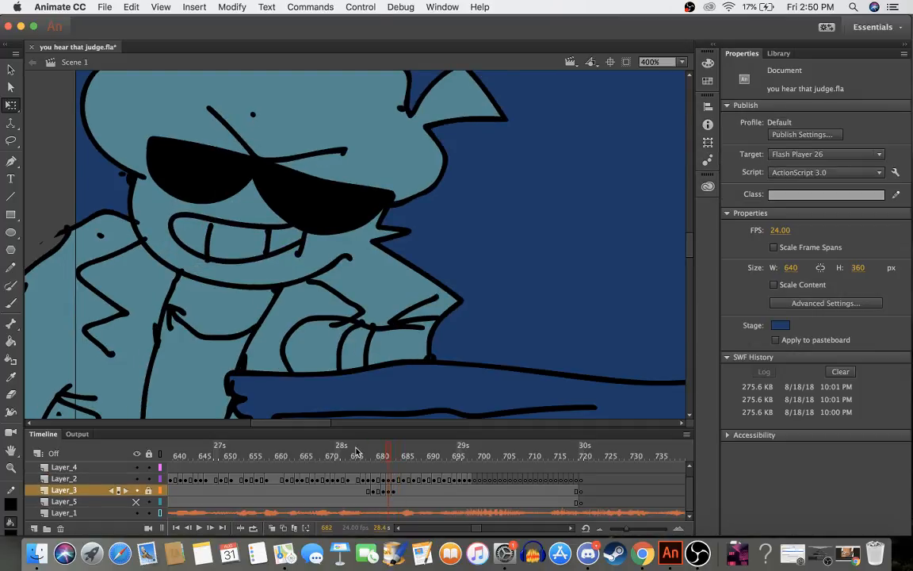
scroll(362, 471, up, 1)
click(391, 469)
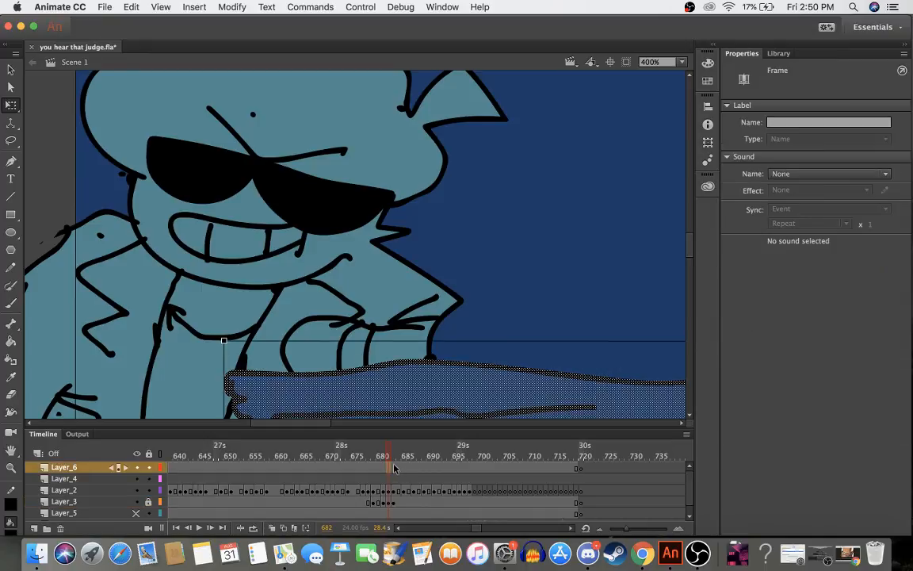
click(395, 468)
click(386, 468)
click(385, 480)
- Switch to the Eraser tool at frame 698 and trace the stray dot back to frame 631, checking the Layer_3 and Layer_2 contents
mouse_move(368, 456)
mouse_down()
mouse_move(650, 455)
mouse_move(447, 446)
mouse_move(479, 450)
mouse_move(465, 449)
mouse_move(470, 453)
mouse_up()
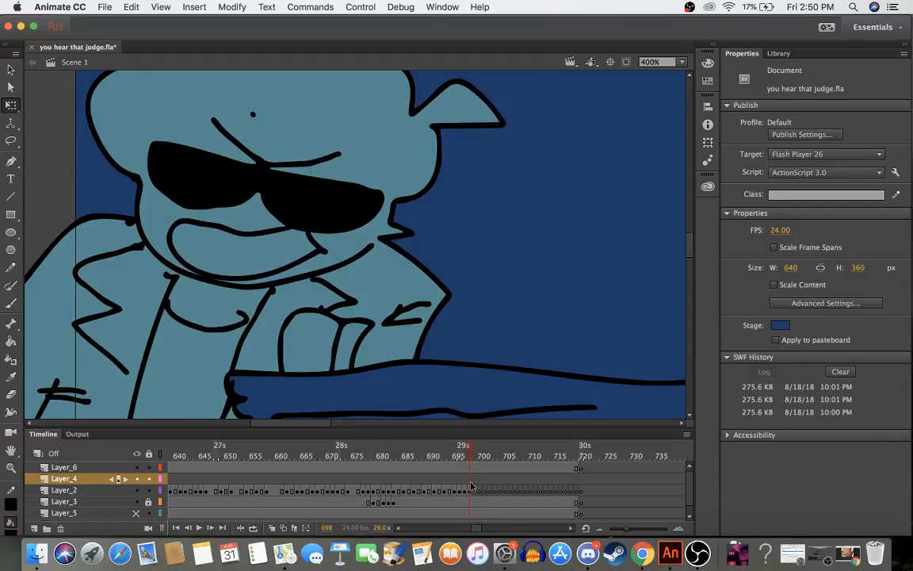
key(e)
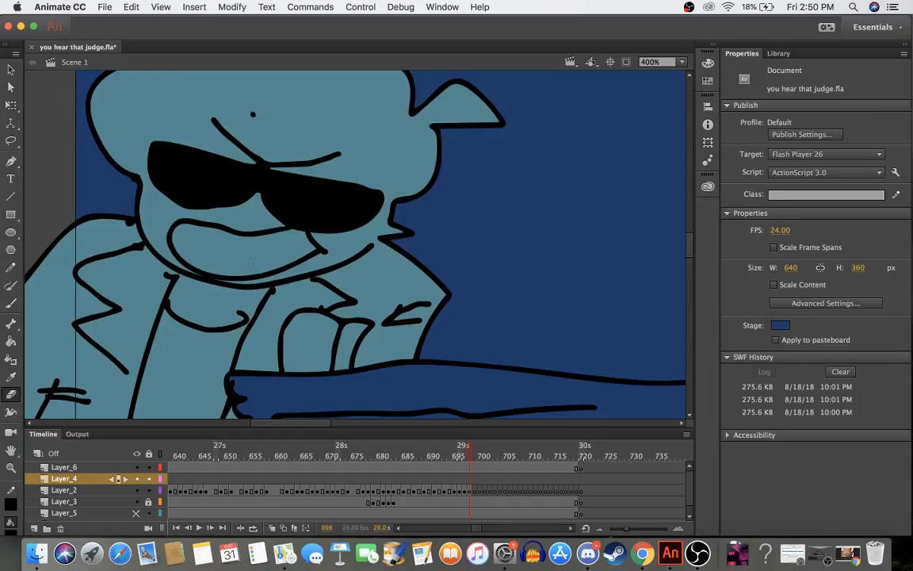
mouse_move(468, 456)
mouse_down()
mouse_move(489, 453)
mouse_move(281, 455)
mouse_move(458, 457)
mouse_move(137, 485)
mouse_move(444, 469)
mouse_move(346, 469)
mouse_move(386, 468)
mouse_up()
click(388, 502)
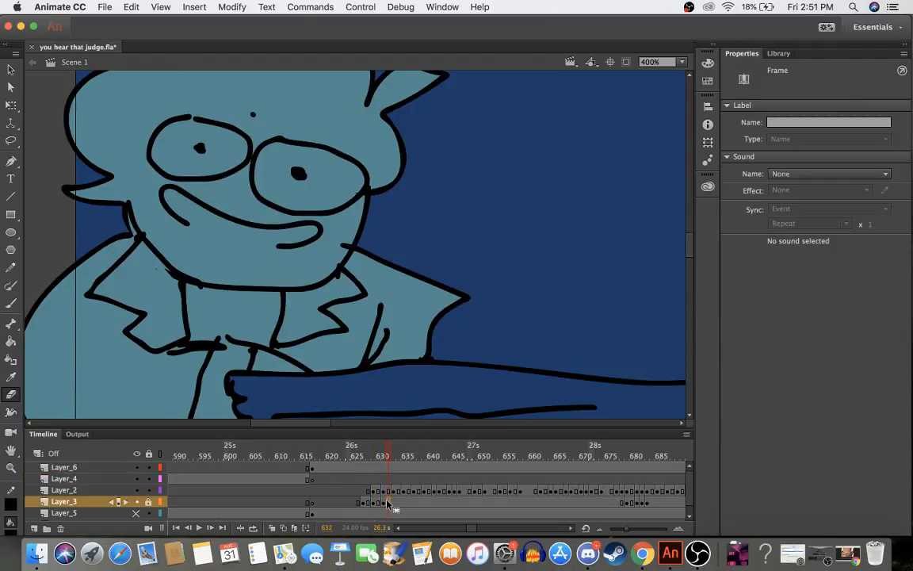
click(383, 502)
click(384, 491)
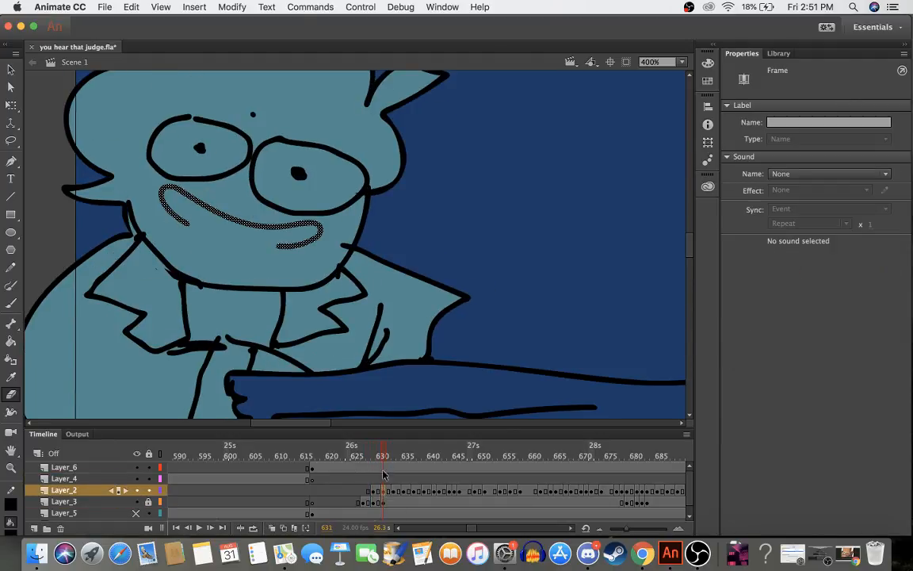
click(383, 454)
mouse_move(384, 453)
mouse_down()
mouse_move(374, 454)
mouse_move(387, 454)
mouse_up()
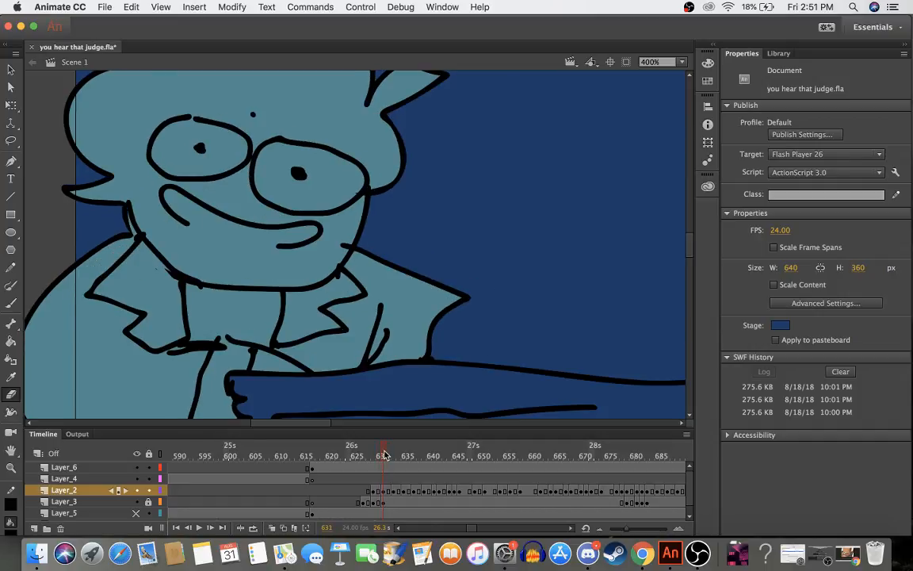
- Scrub the animation from frame 631 to frame 684 and save the document
scroll(386, 476, down, 1)
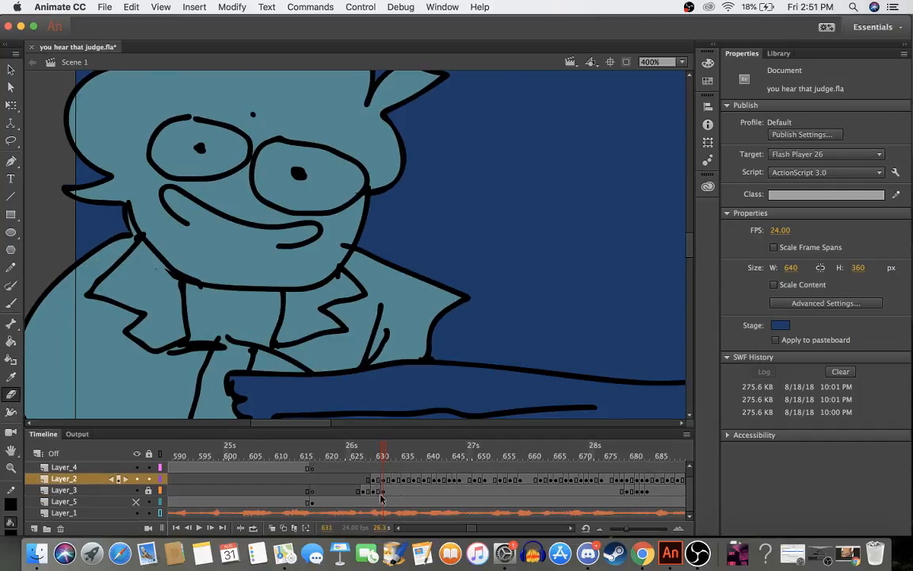
drag(381, 454, 654, 438)
click(102, 7)
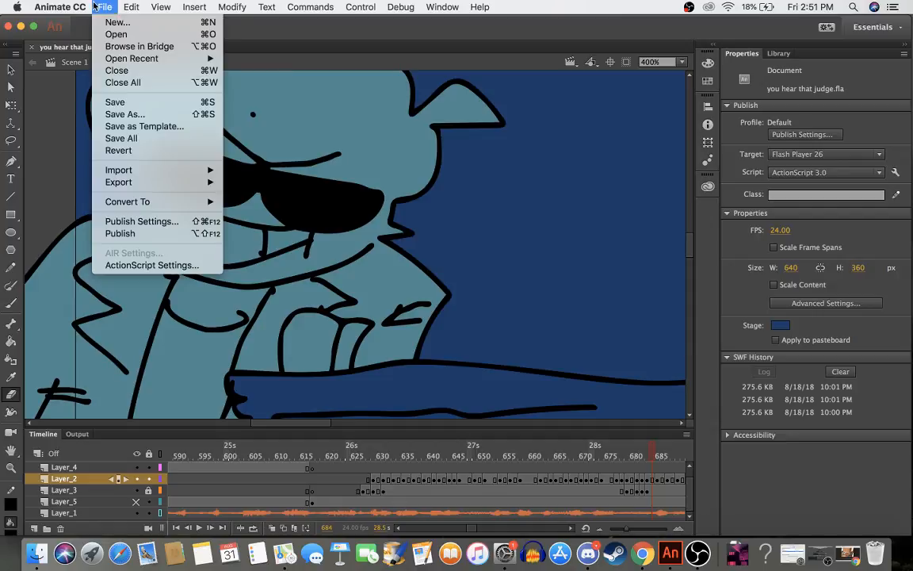
click(133, 101)
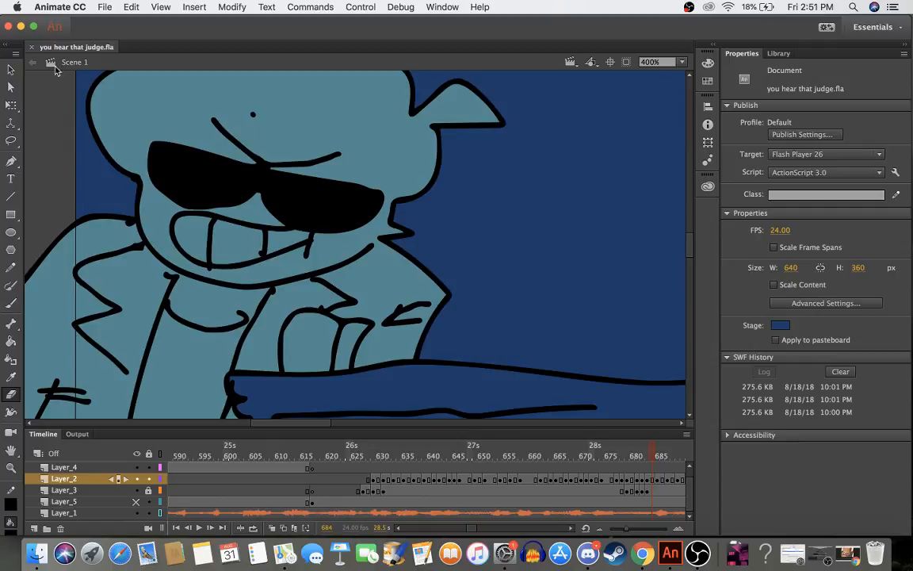
- Close the program window, bring Animate back up, and reopen the recent file you hear that judge.fla
click(8, 27)
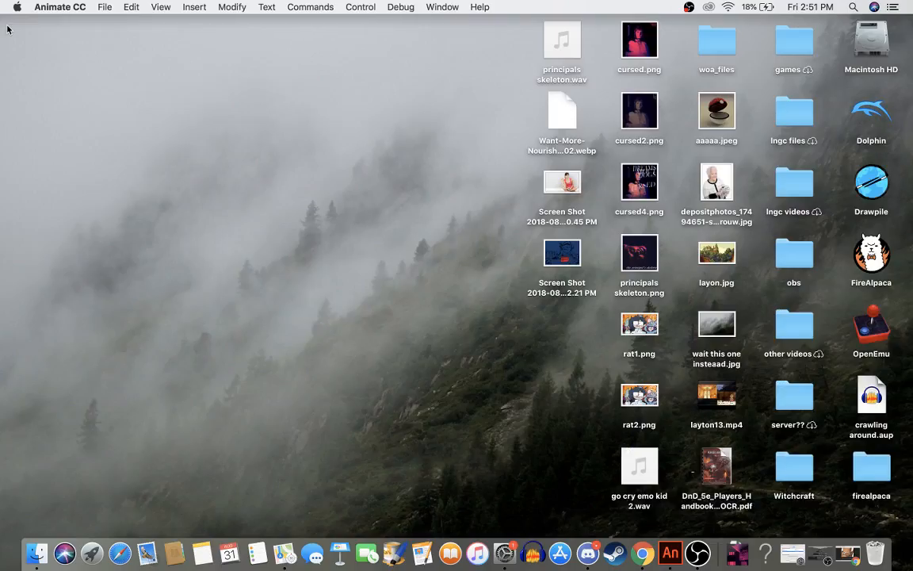
click(671, 565)
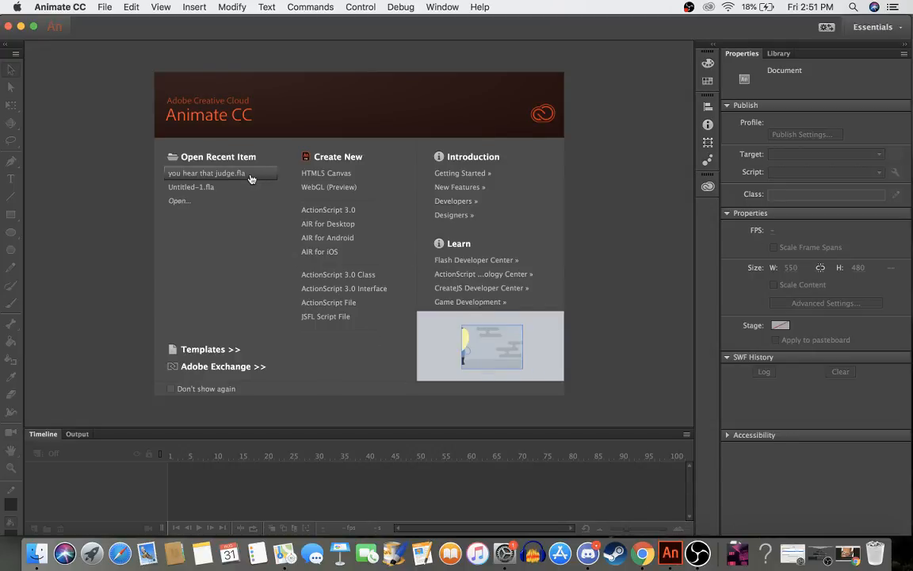
click(249, 179)
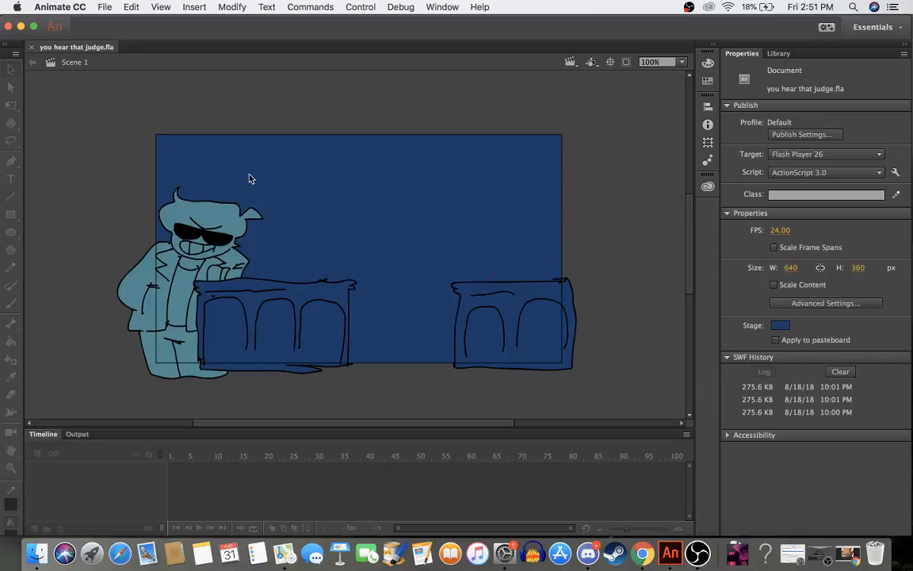
- Move the mouth keyframe at frame 698 on Layer_2 to frame 699 and hold it through frame 700
mouse_move(235, 456)
mouse_down()
mouse_move(204, 455)
mouse_move(246, 459)
mouse_up()
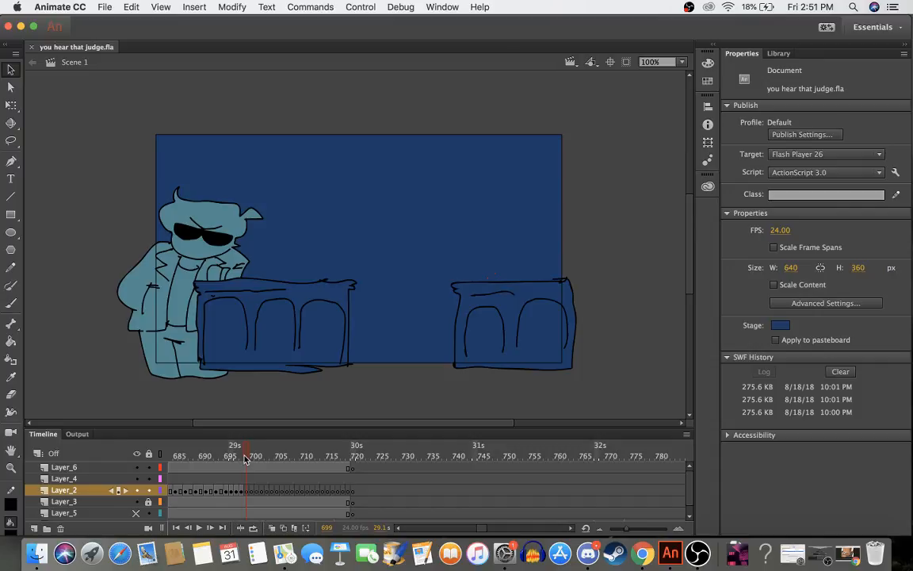
click(242, 492)
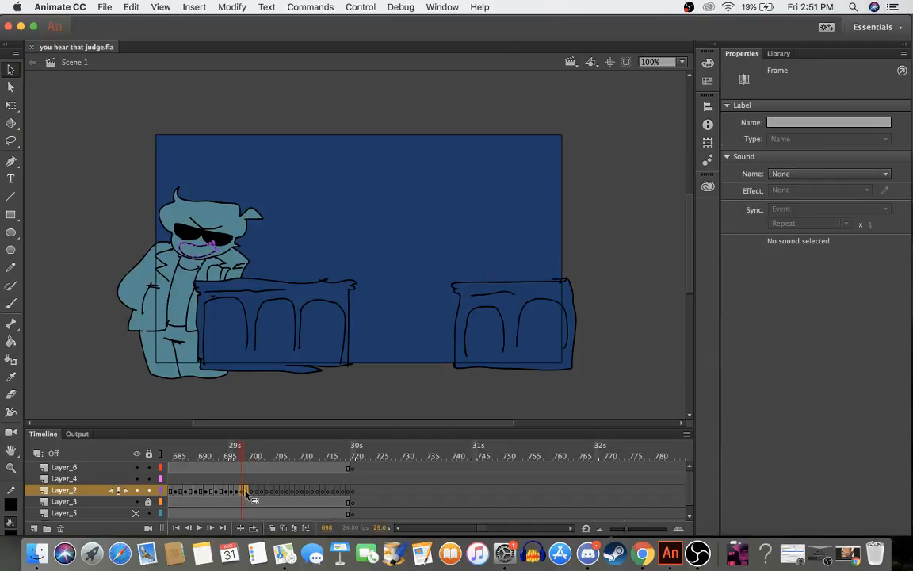
drag(226, 459, 246, 458)
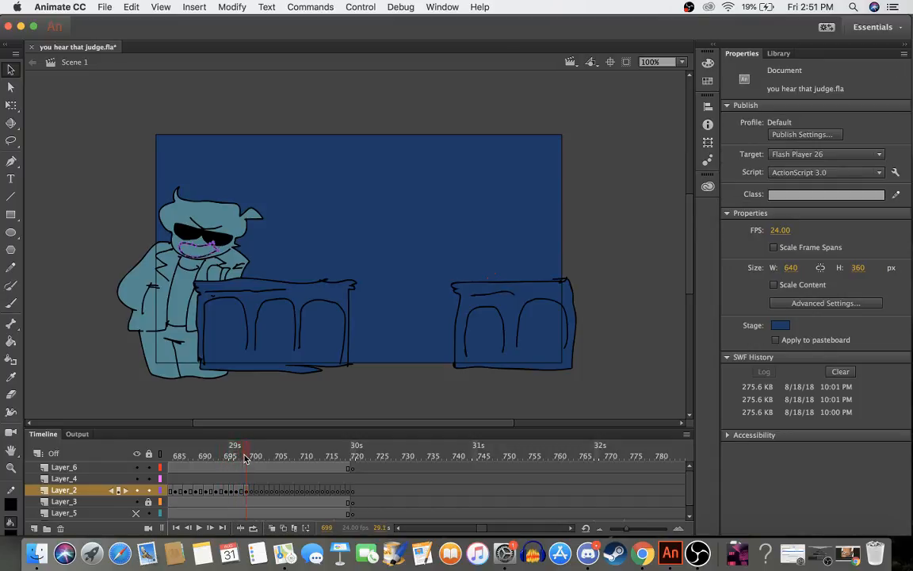
click(254, 501)
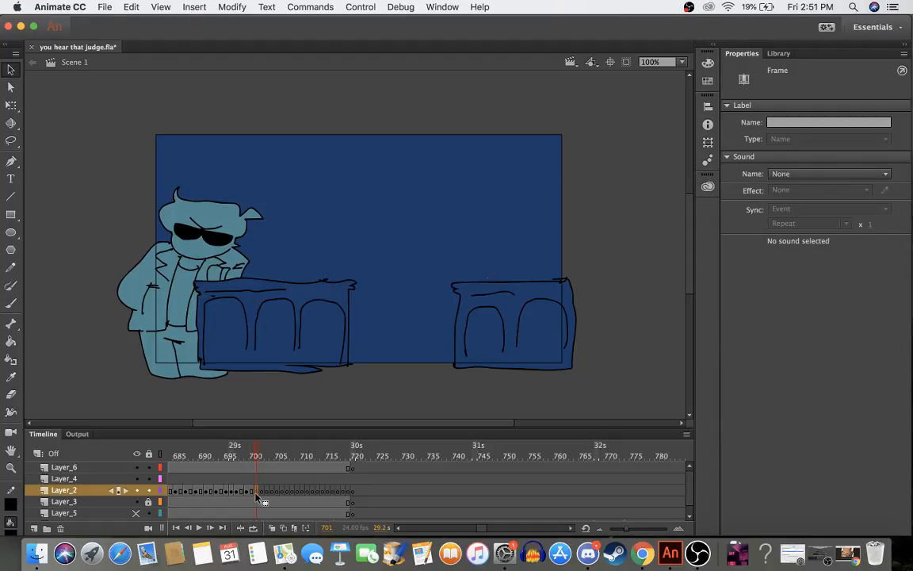
click(242, 456)
drag(243, 456, 256, 456)
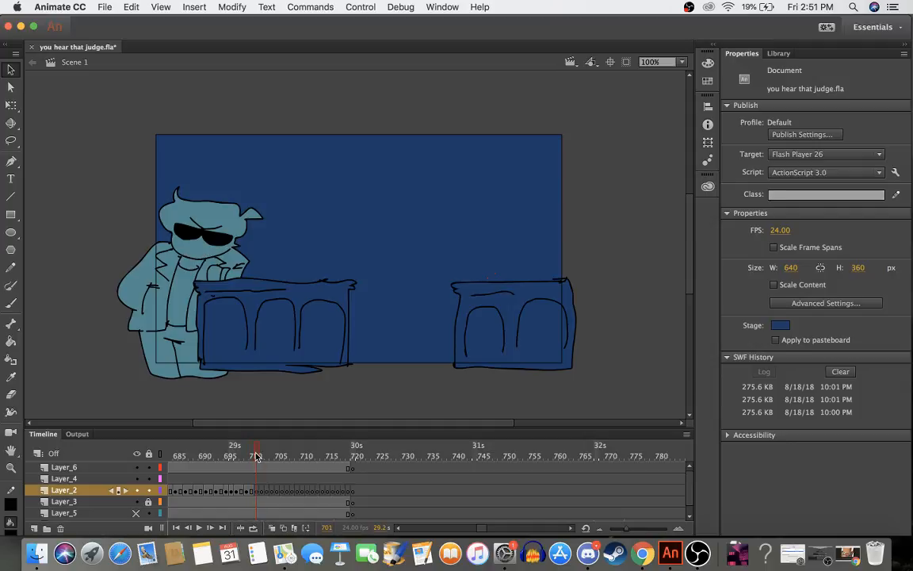
- Zoom to 200%, enable onion skinning, and brush a wide open mouth on frame 701 of Layer_2
click(679, 62)
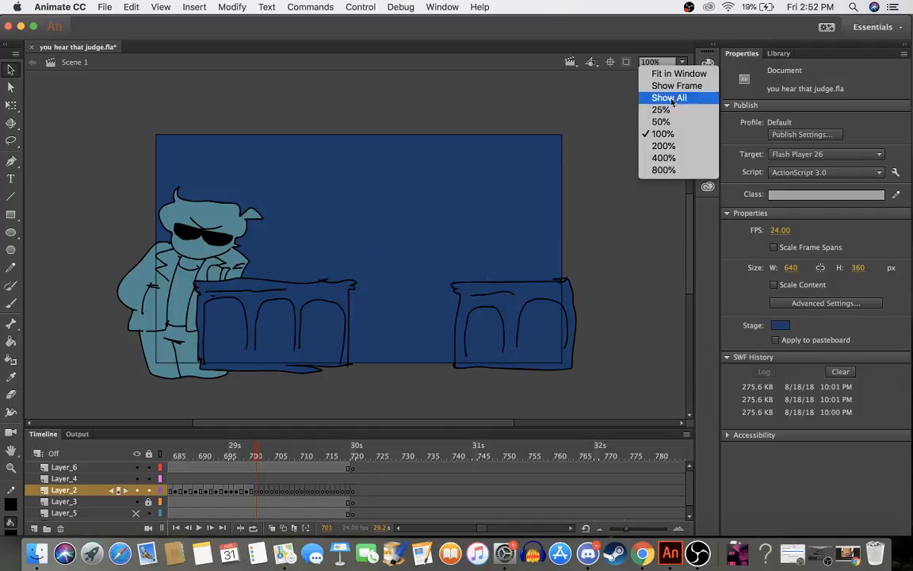
click(660, 148)
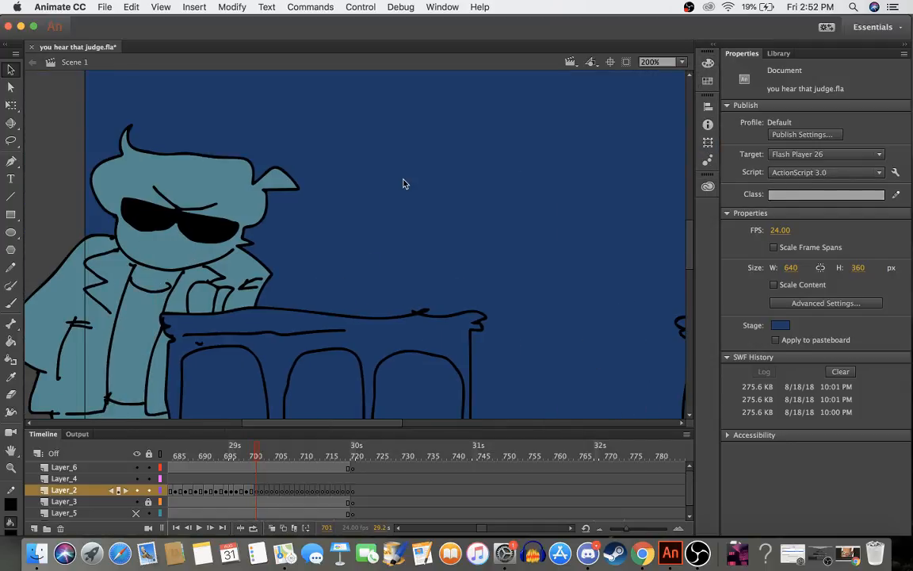
key(b)
click(272, 529)
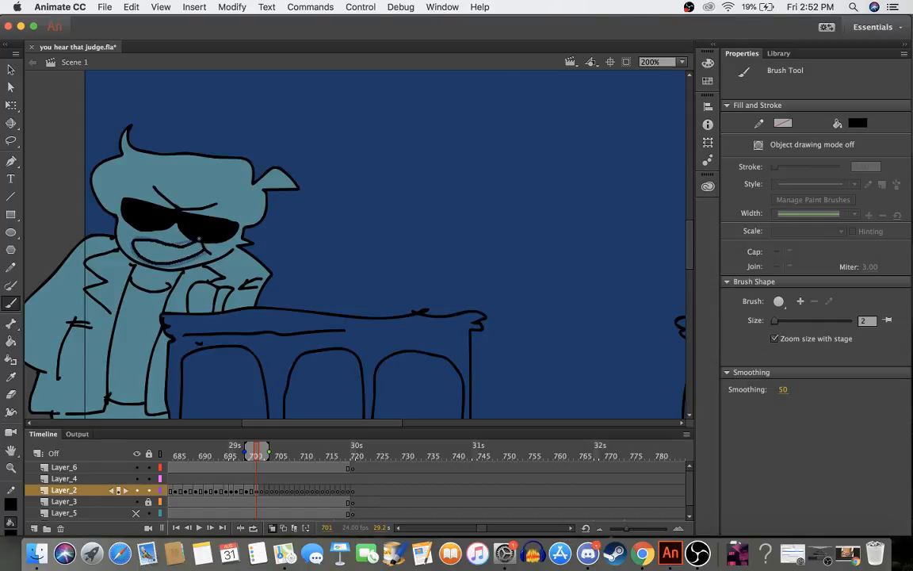
click(256, 491)
drag(262, 490, 262, 491)
- Brush a smaller grin with teeth under the sunglasses on frame 704 of Layer_2
drag(293, 457, 263, 457)
click(267, 492)
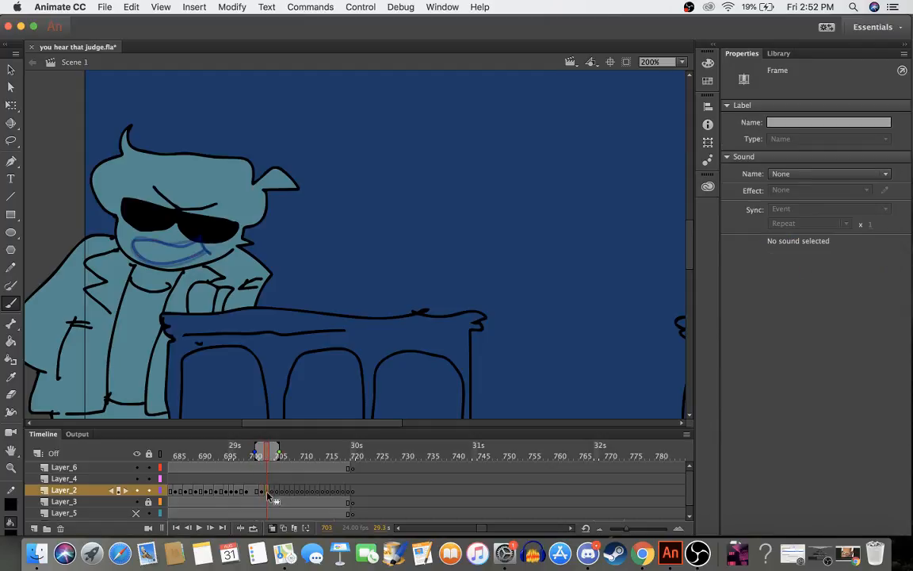
click(272, 492)
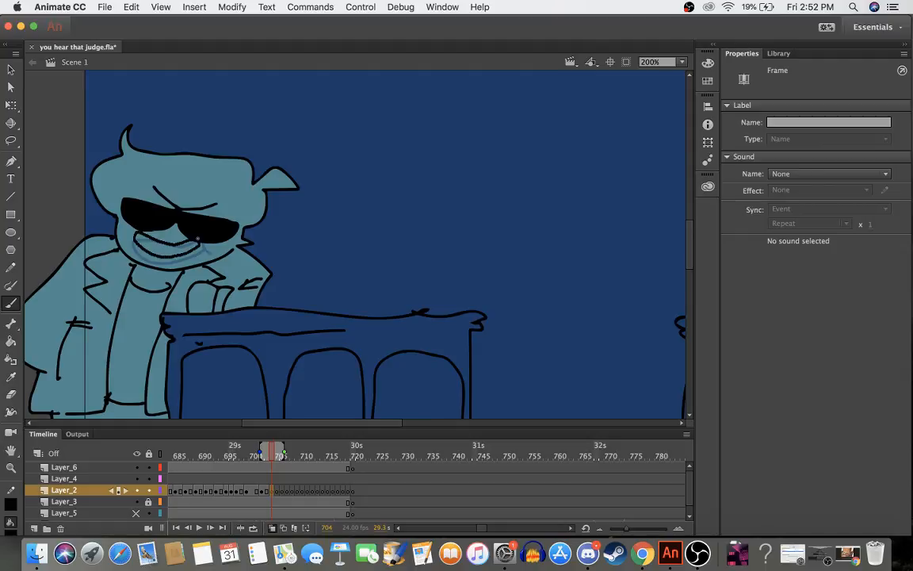
drag(198, 240, 210, 253)
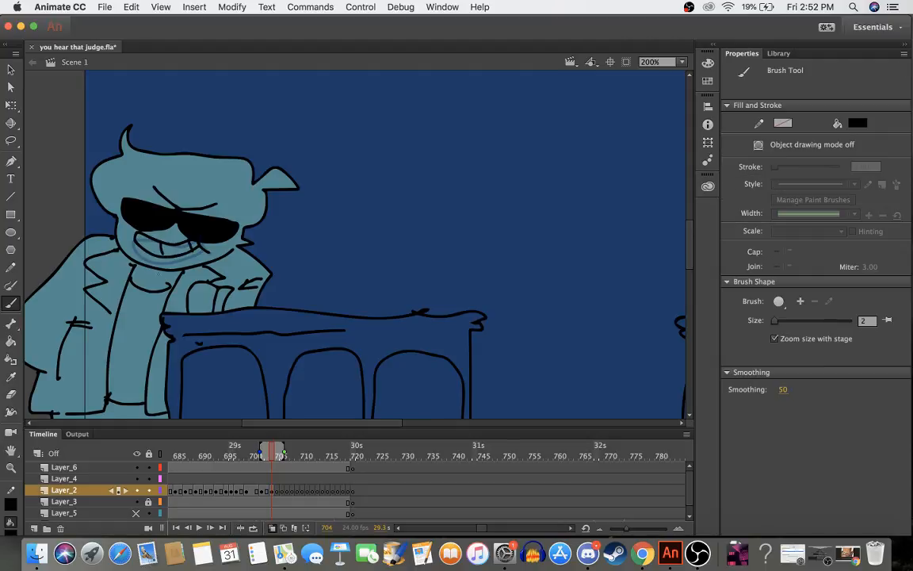
- Brush a thinner toothed grin on frames 705 and 706 of Layer_2, following the onion-skinned mouth
key(.)
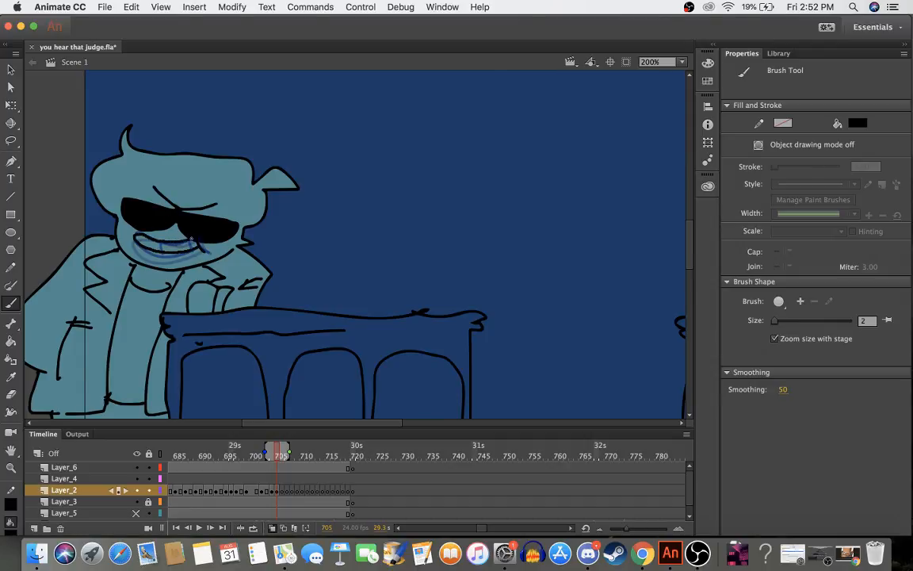
click(280, 491)
drag(279, 491, 282, 491)
click(289, 492)
click(287, 491)
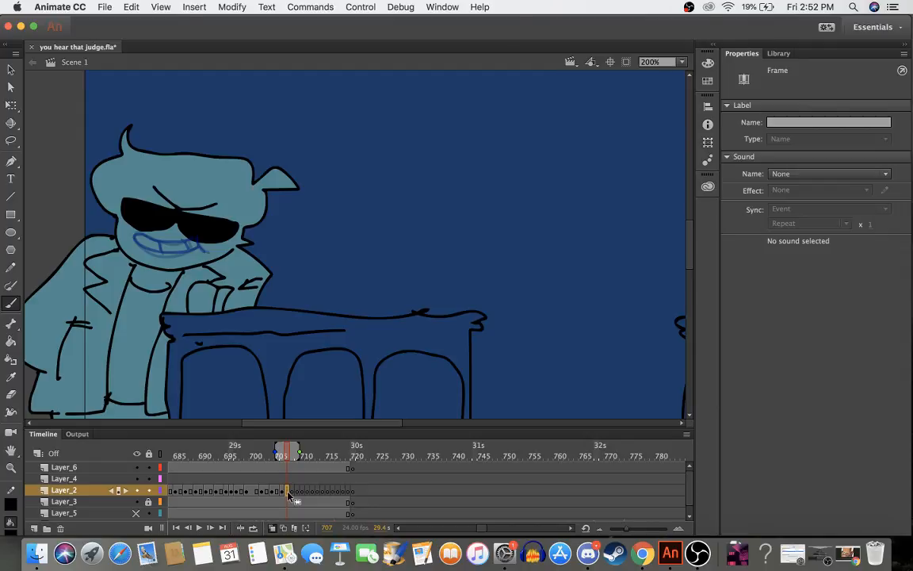
- Clear the blank keyframes after frame 706 on Layer_2 so the grin holds through frame 709
click(293, 492)
click(298, 491)
key(shift+F6)
click(307, 492)
key(shift+F6)
click(313, 493)
click(303, 492)
drag(304, 492, 309, 495)
key(F5)
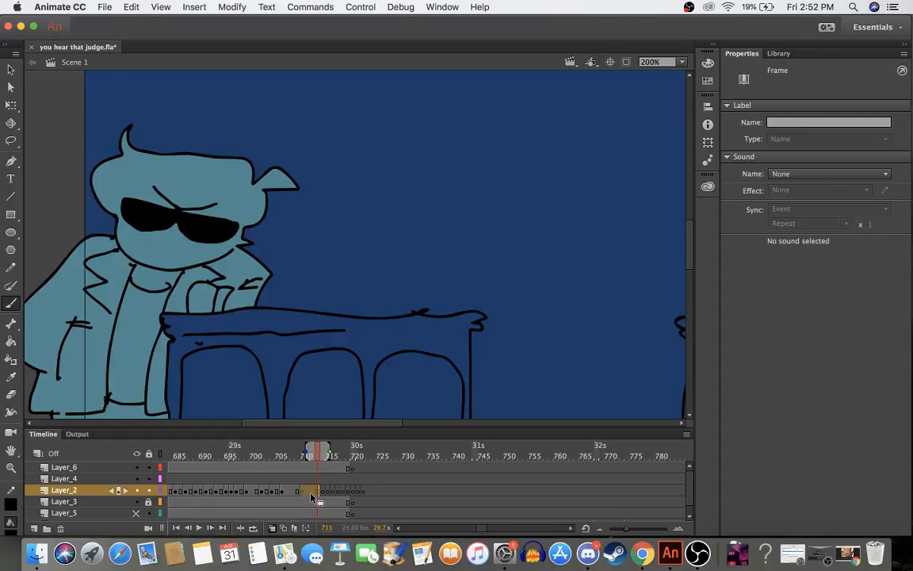
click(310, 493)
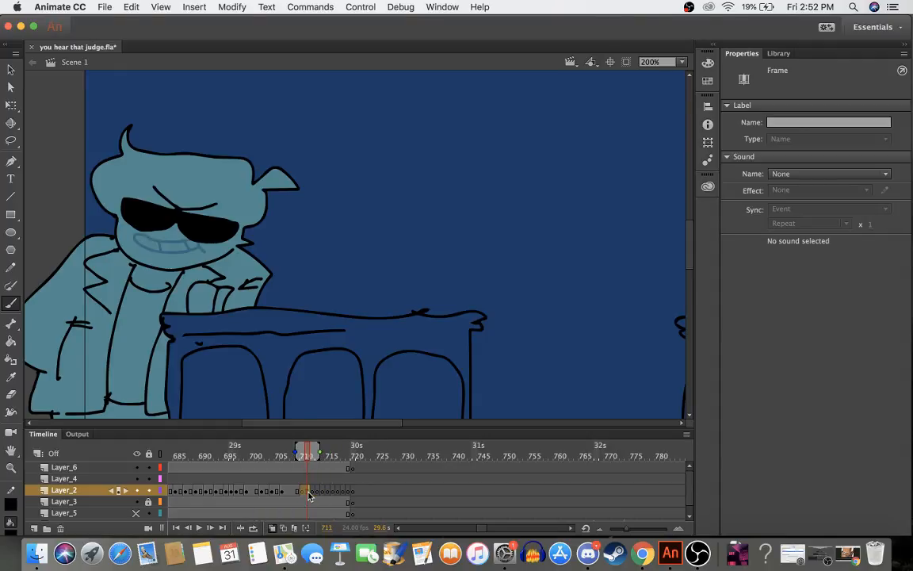
- Repeat the toothed grin on frames 710 and 711 of Layer_2 and clear the following blank keyframes so it holds through frame 719
click(298, 493)
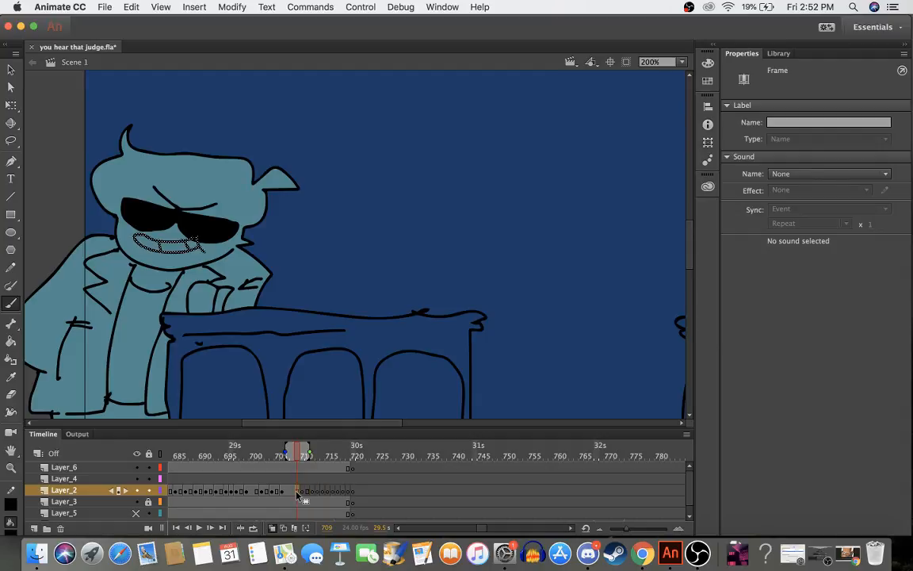
click(303, 492)
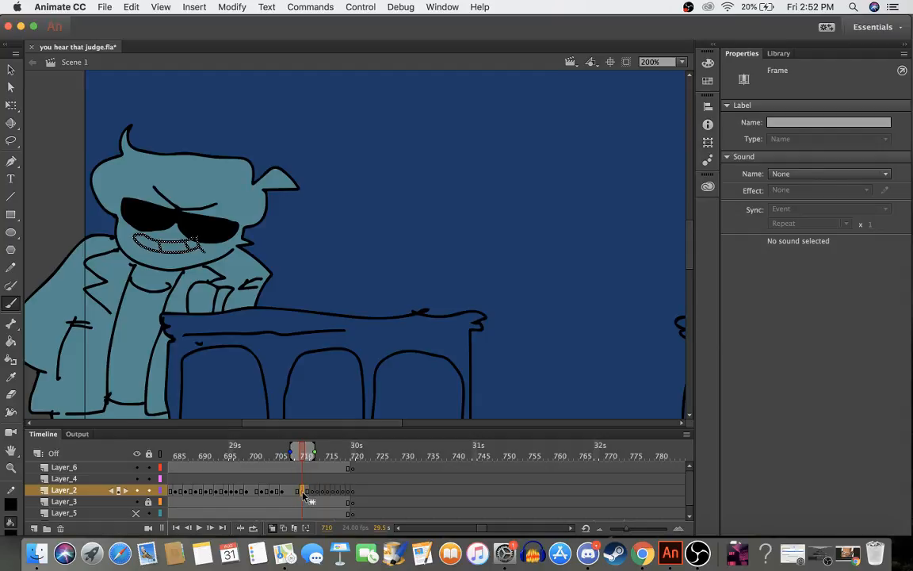
click(307, 492)
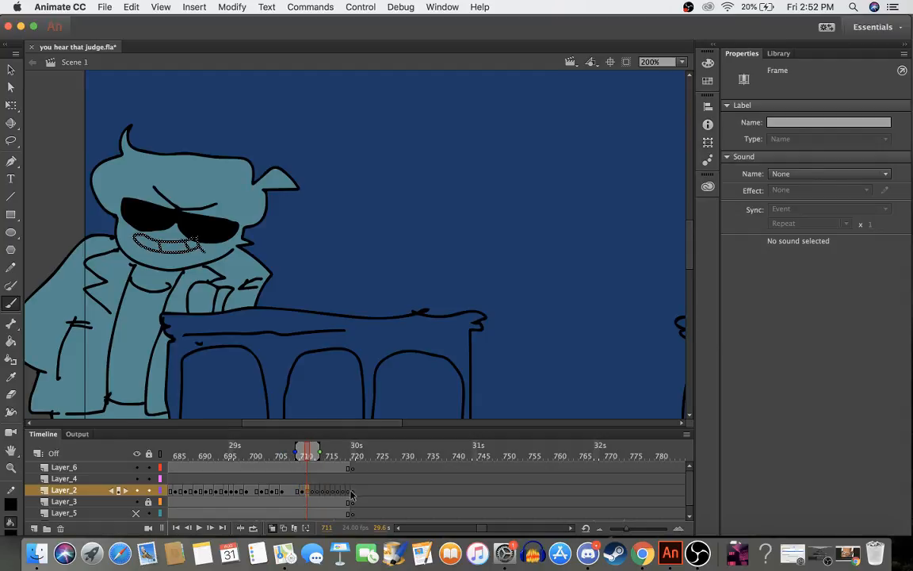
right_click(315, 492)
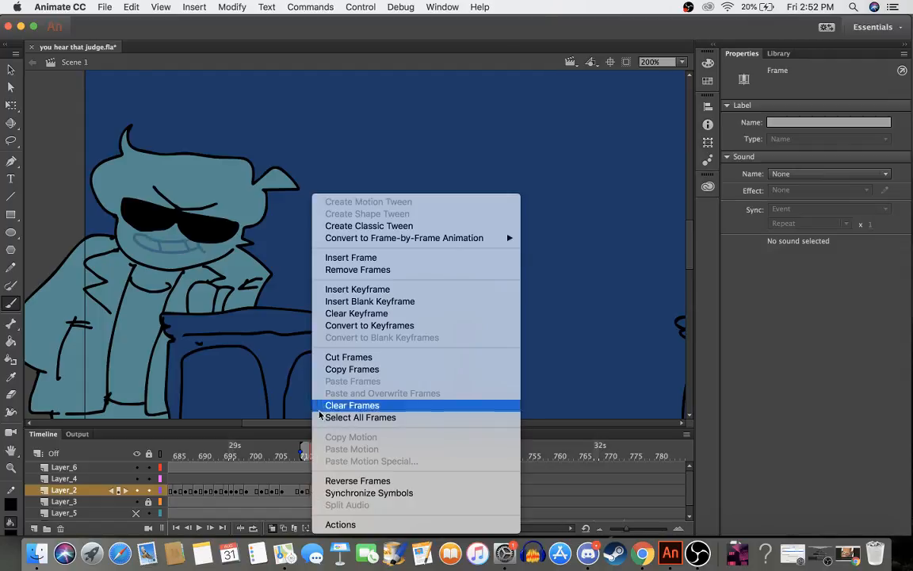
click(332, 325)
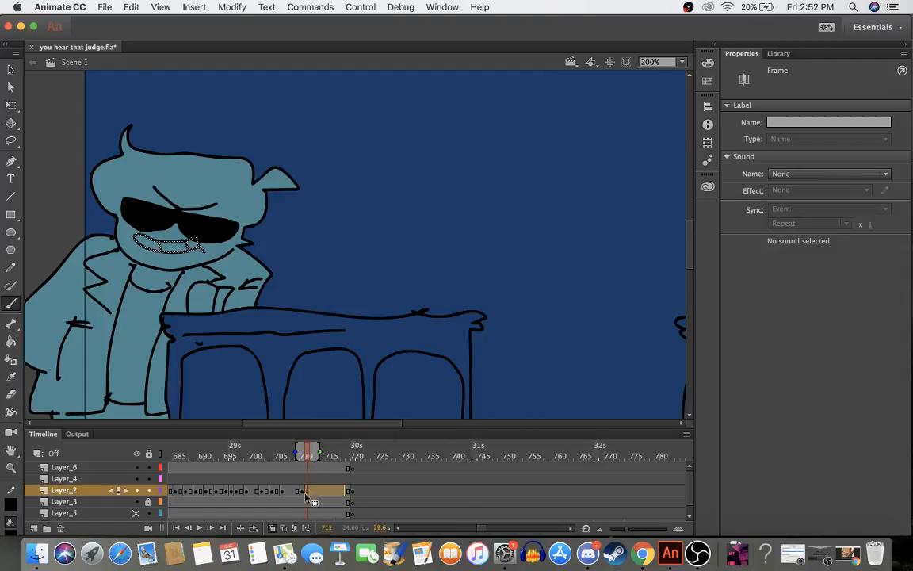
- Turn off onion skinning, make Layer_5 visible, and play the animation from frame 617
click(291, 483)
mouse_move(250, 465)
mouse_down()
mouse_move(307, 468)
mouse_move(174, 479)
mouse_move(258, 491)
mouse_up()
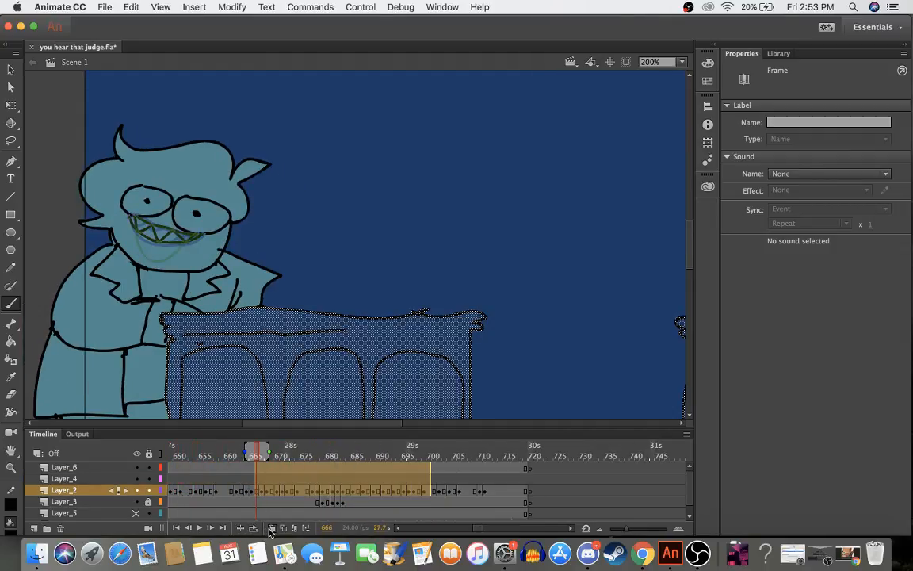
drag(220, 456, 184, 464)
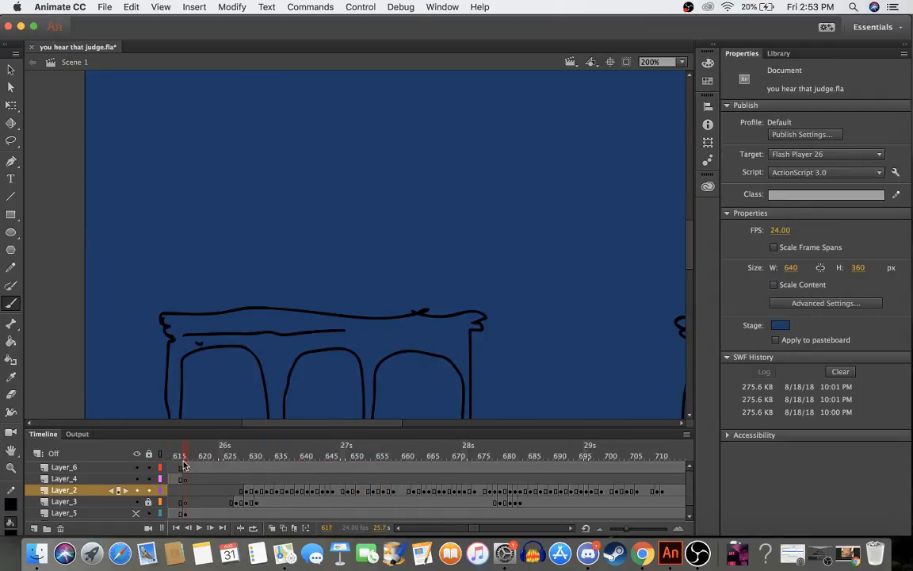
click(137, 514)
click(200, 527)
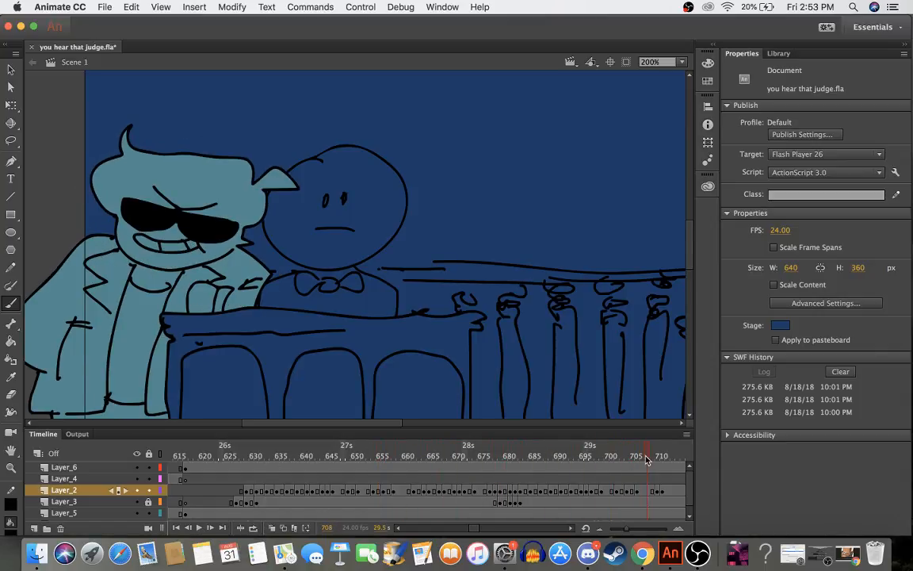
- Extend the mouth hold before frame 700 on Layer_2 by two frames and scrub back through the animation
drag(665, 461, 623, 492)
click(616, 457)
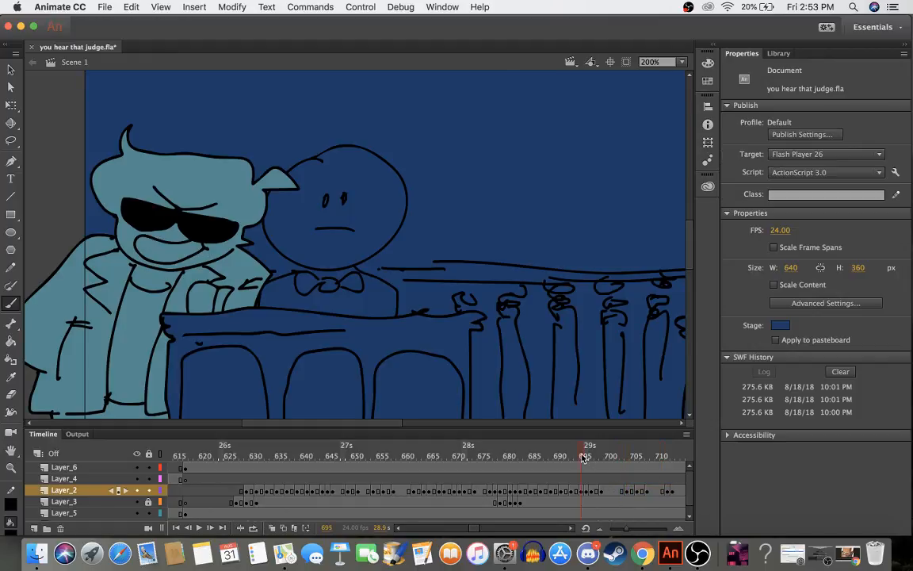
mouse_move(617, 458)
mouse_down()
mouse_move(669, 451)
mouse_move(441, 472)
mouse_up()
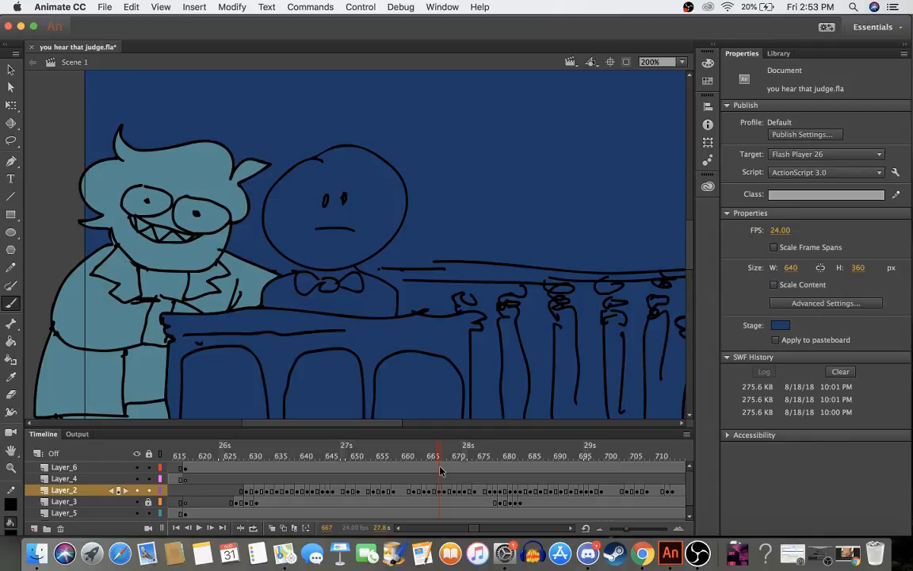
- Review the character's mouth movement on Layer_2 between frames 663 and 704
mouse_move(440, 472)
mouse_down()
mouse_move(409, 458)
mouse_move(420, 454)
mouse_up()
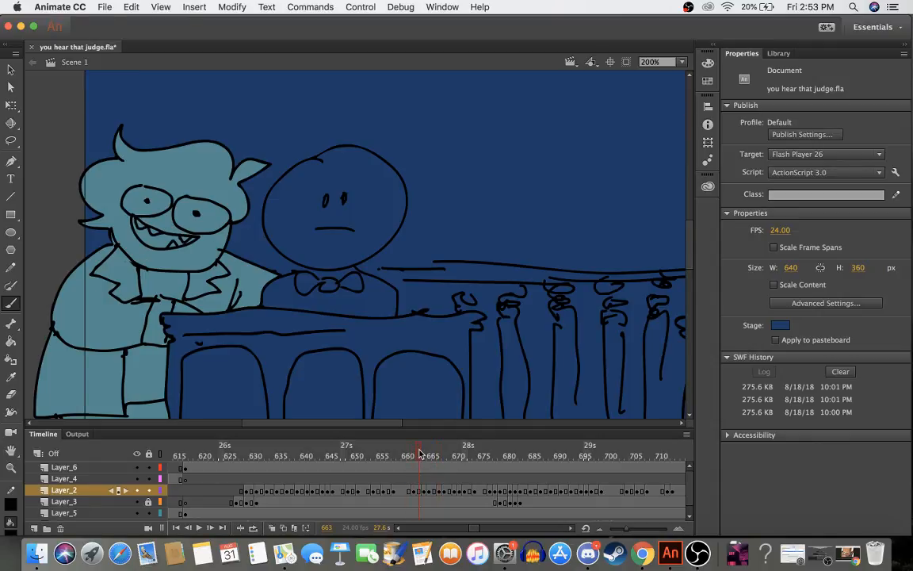
scroll(381, 306, right, 10)
scroll(383, 310, left, 15)
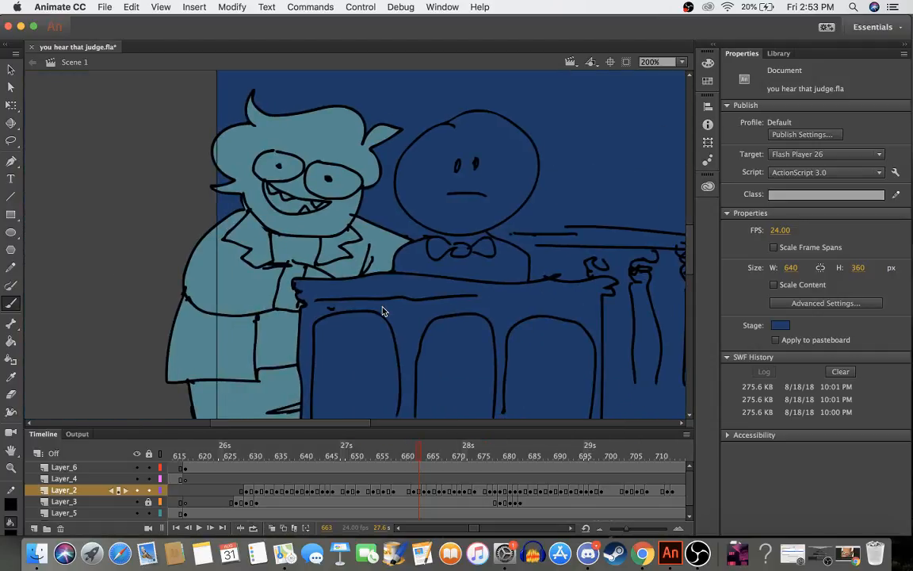
scroll(383, 310, right, 3)
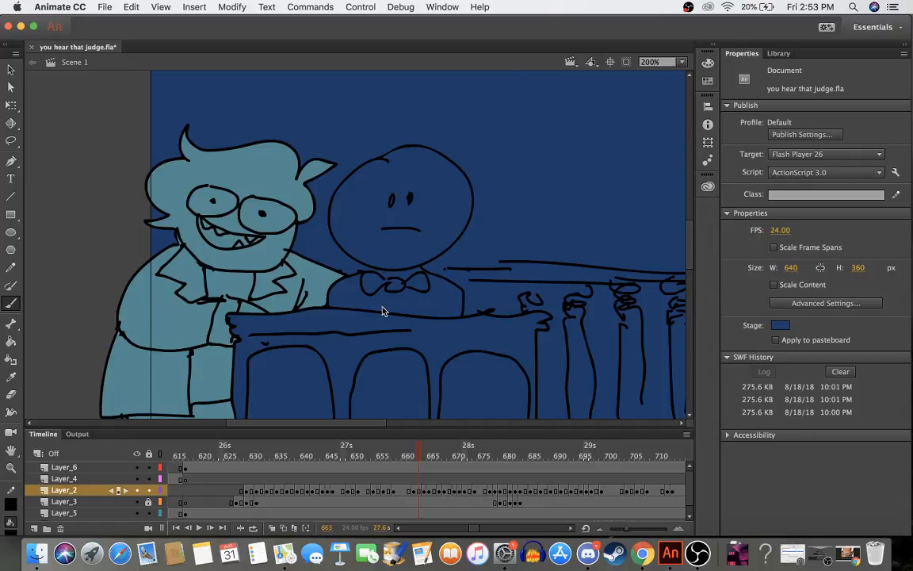
mouse_move(389, 462)
mouse_down()
mouse_move(668, 454)
mouse_move(636, 467)
mouse_move(486, 481)
mouse_move(683, 473)
mouse_move(686, 457)
mouse_move(622, 469)
mouse_move(399, 458)
mouse_up()
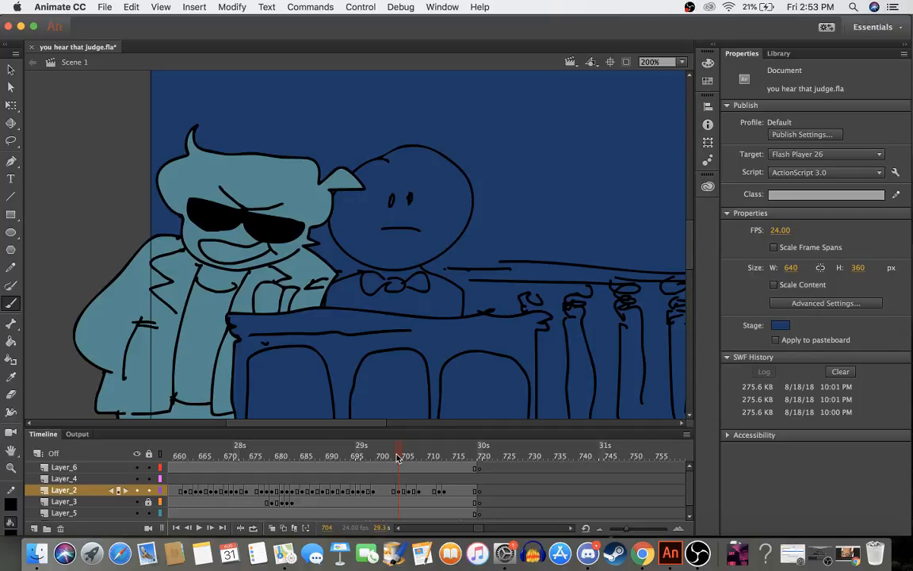
- Play back the character's lip-sync and scrub through the mouth shapes around frames 705 to 710 of Layer_2
scroll(398, 458, left, 4)
scroll(399, 458, left, 2)
scroll(399, 458, down, 1)
drag(329, 457, 678, 457)
mouse_move(579, 450)
mouse_down()
mouse_move(426, 439)
mouse_move(477, 450)
mouse_move(512, 450)
mouse_move(477, 441)
mouse_move(543, 446)
mouse_move(302, 459)
mouse_move(693, 499)
mouse_move(628, 485)
mouse_move(195, 489)
mouse_move(204, 498)
mouse_up()
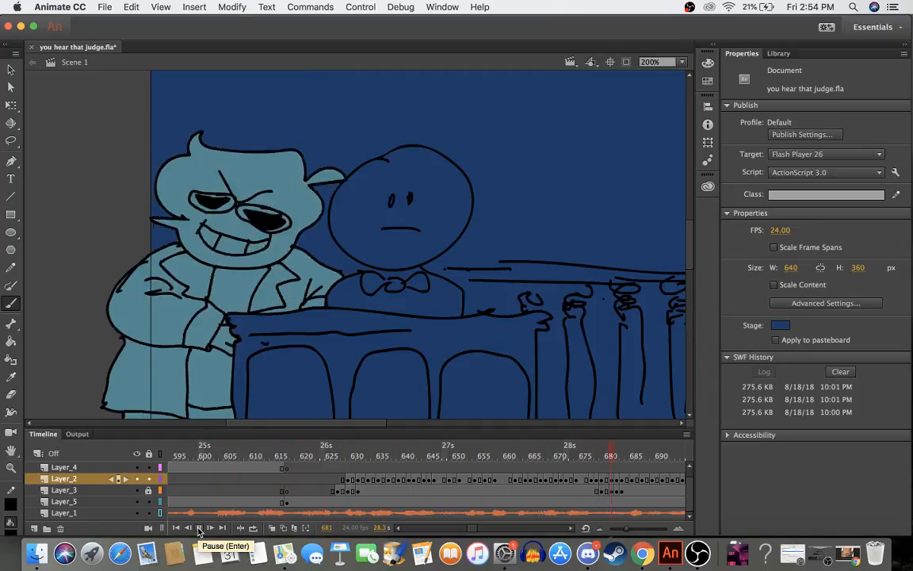
click(199, 530)
mouse_move(227, 451)
mouse_down()
mouse_move(261, 452)
mouse_move(212, 457)
mouse_move(239, 457)
mouse_up()
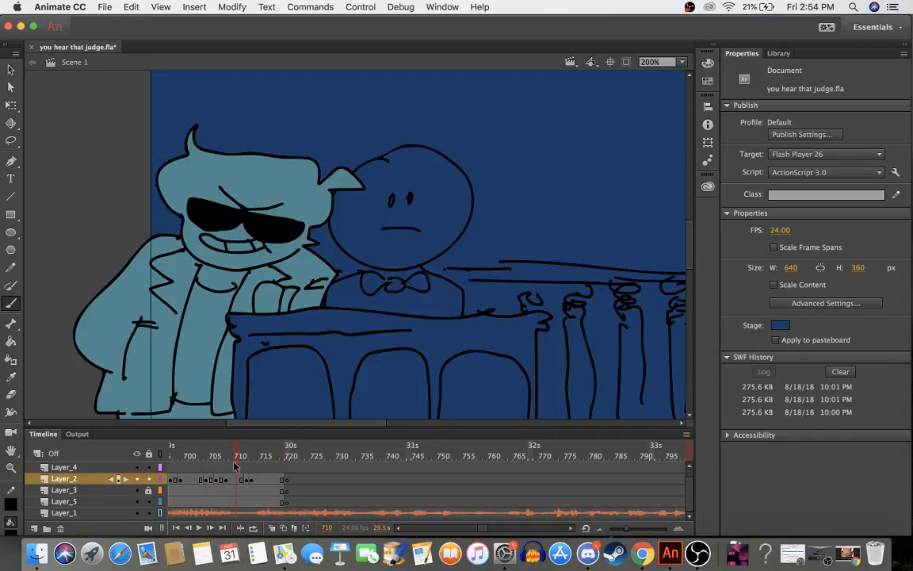
drag(238, 458, 221, 471)
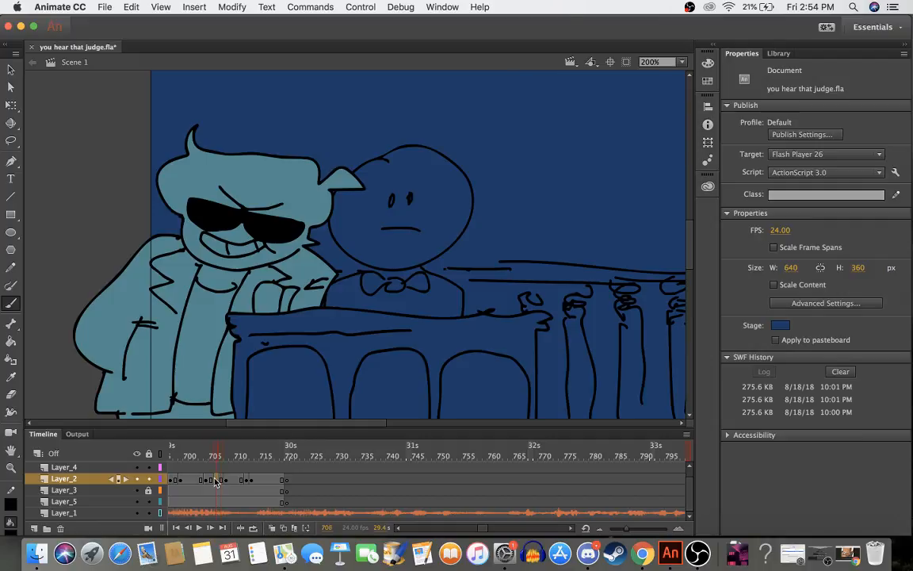
click(222, 480)
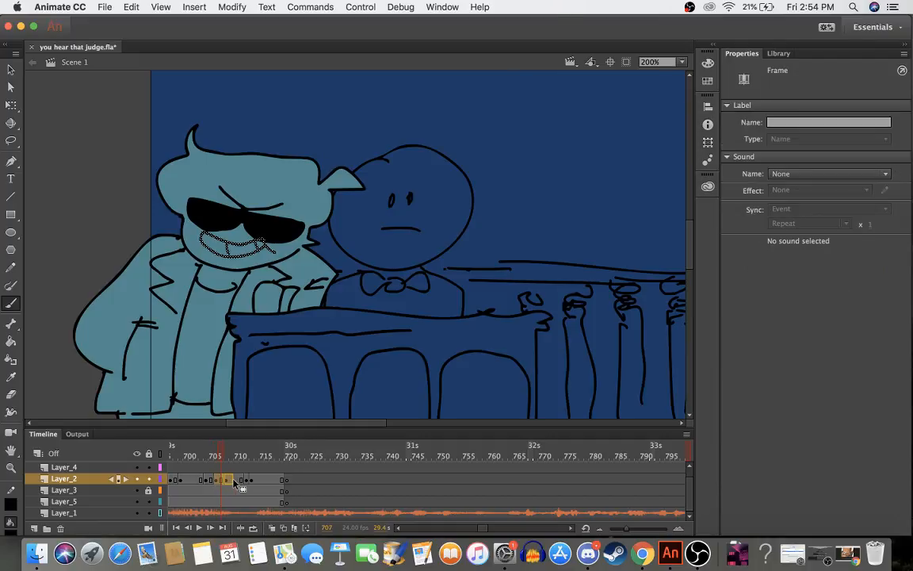
click(228, 480)
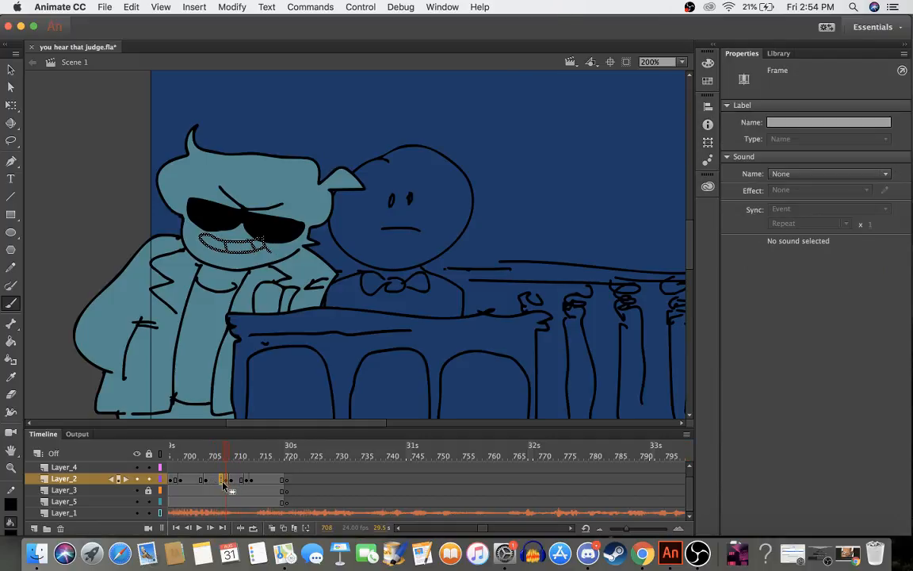
click(231, 480)
click(231, 483)
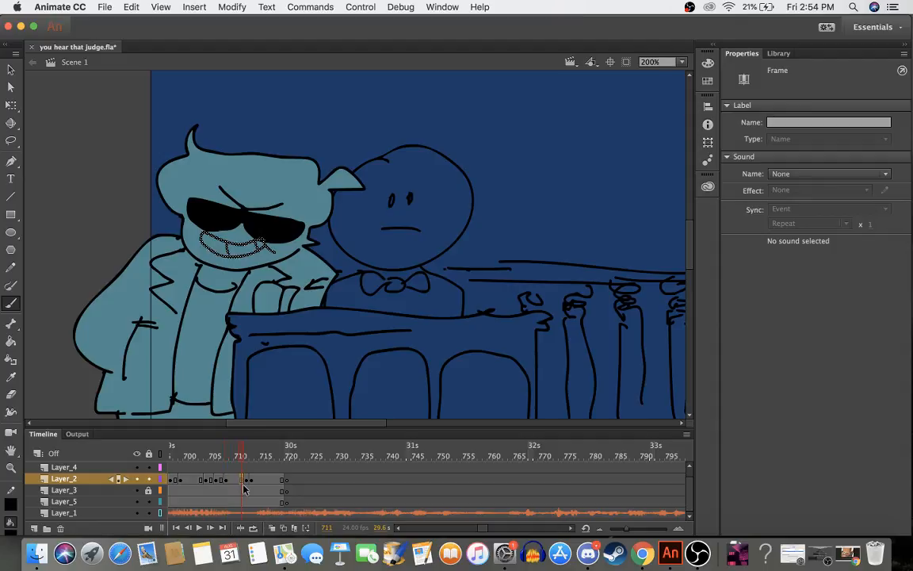
- Clear the keyframes at frames 712 and 713 of Layer_2 so the preceding mouth shape holds through frame 719
click(248, 481)
click(247, 482)
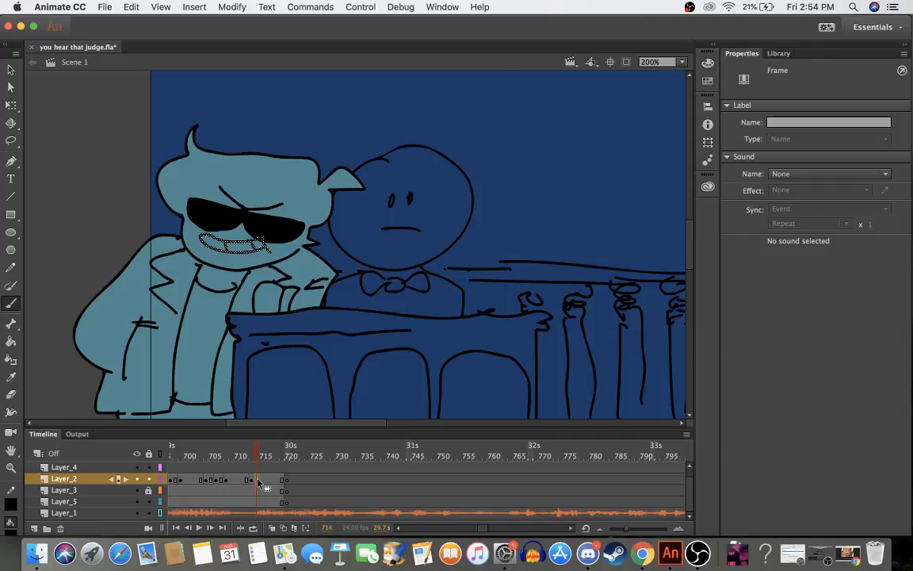
right_click(259, 481)
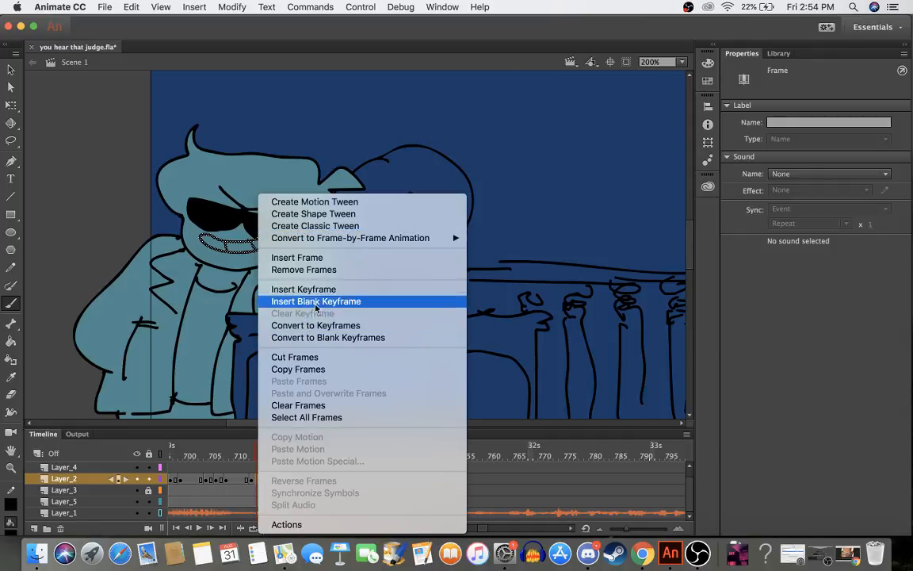
click(210, 496)
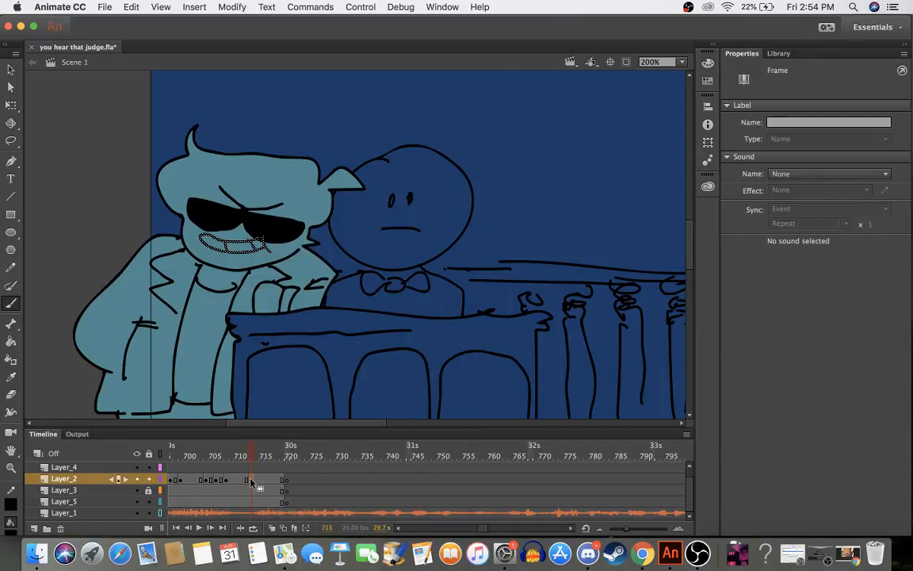
right_click(250, 481)
click(294, 314)
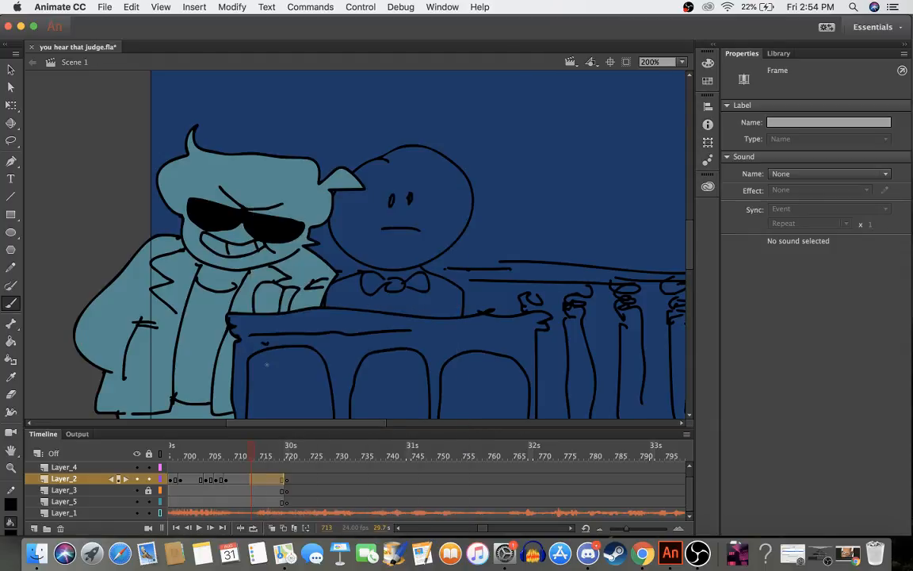
- Play the animation from frame 647 to check the mouth timing, and scrub on past frame 720
click(211, 458)
drag(211, 458, 169, 468)
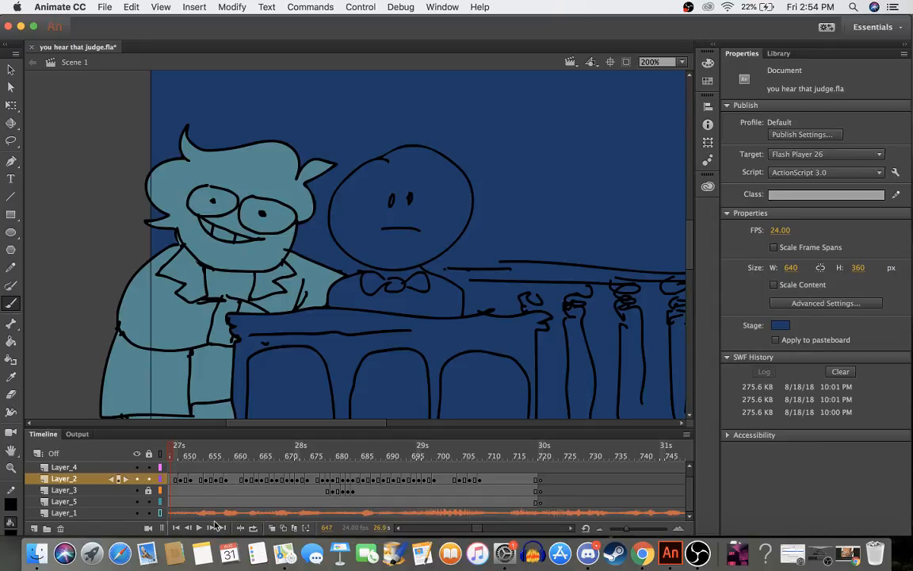
click(202, 530)
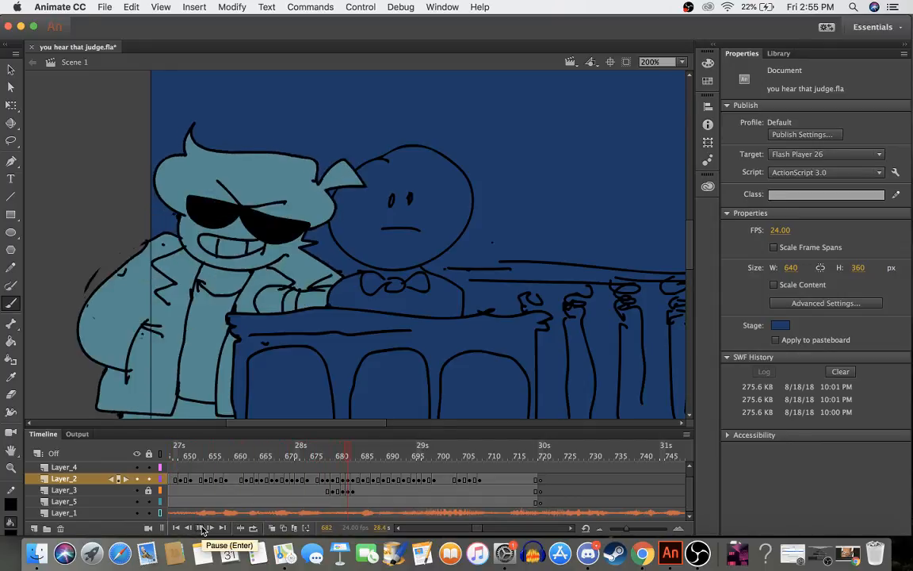
click(203, 529)
drag(217, 464, 519, 470)
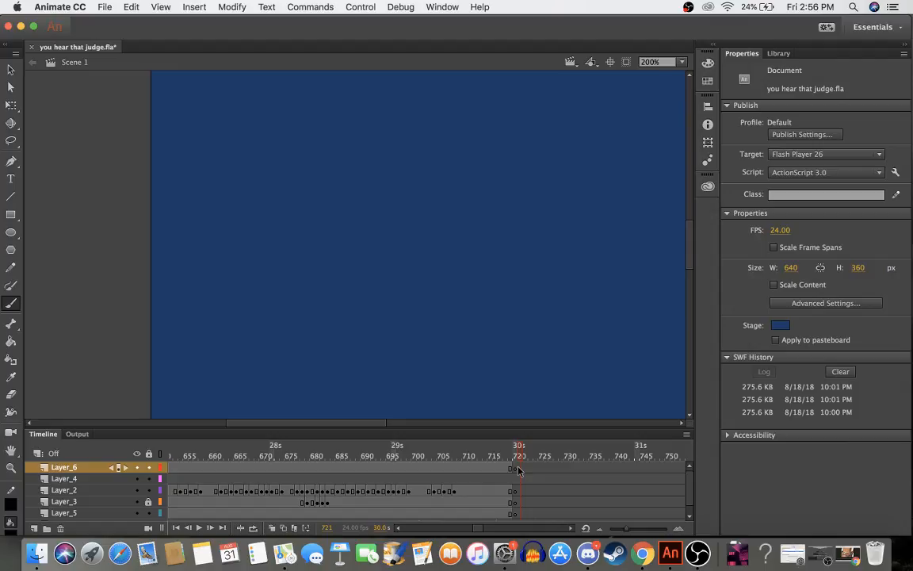
scroll(402, 454, left, 3)
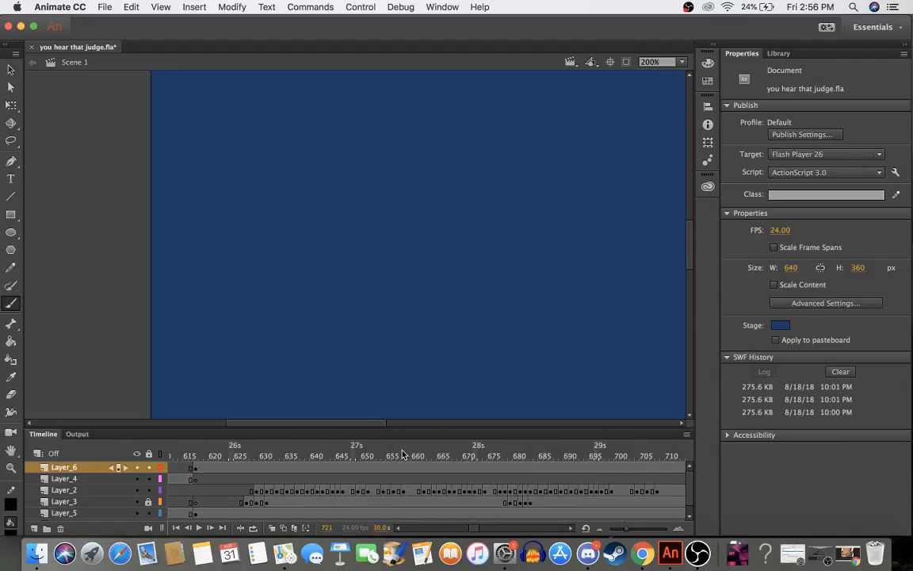
scroll(402, 454, left, 2)
click(297, 453)
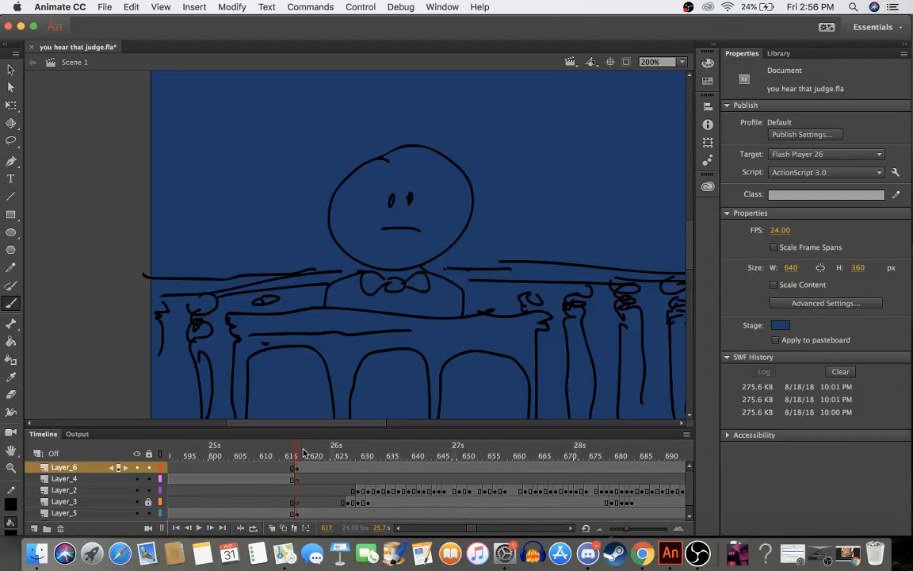
scroll(303, 454, right, 5)
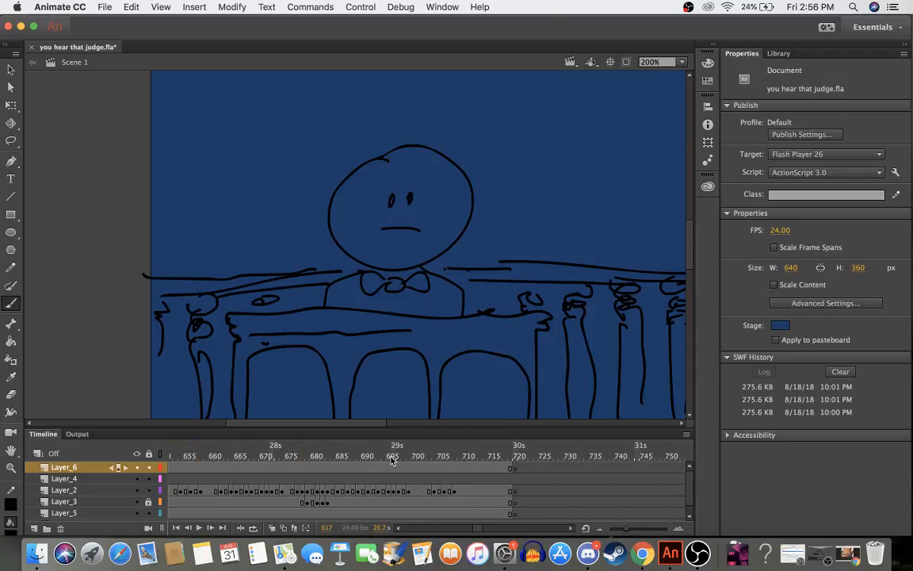
scroll(361, 459, left, 2)
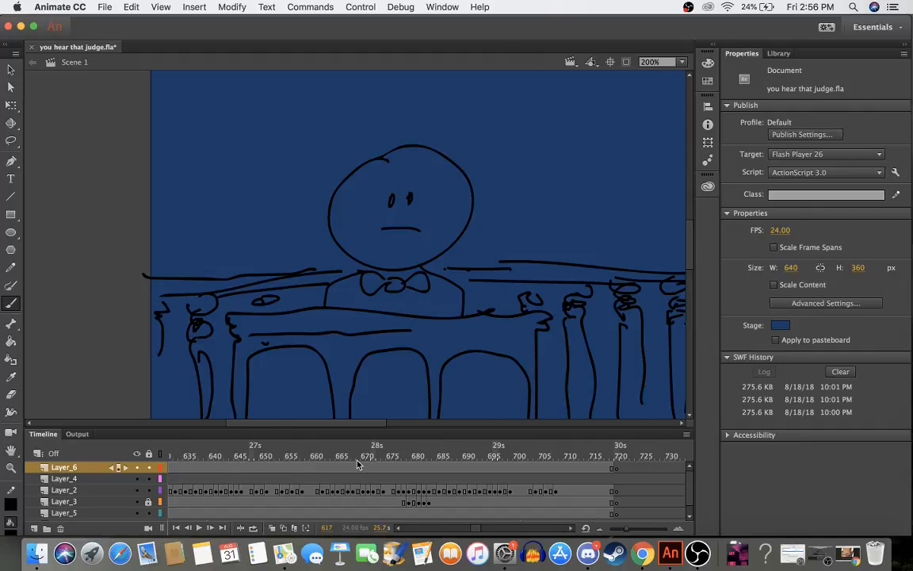
scroll(359, 465, right, 1)
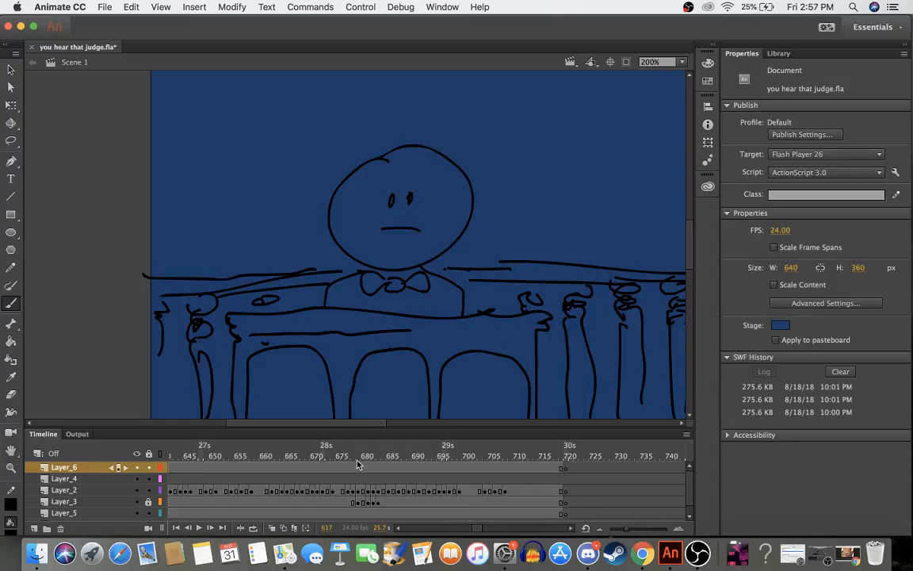
click(697, 553)
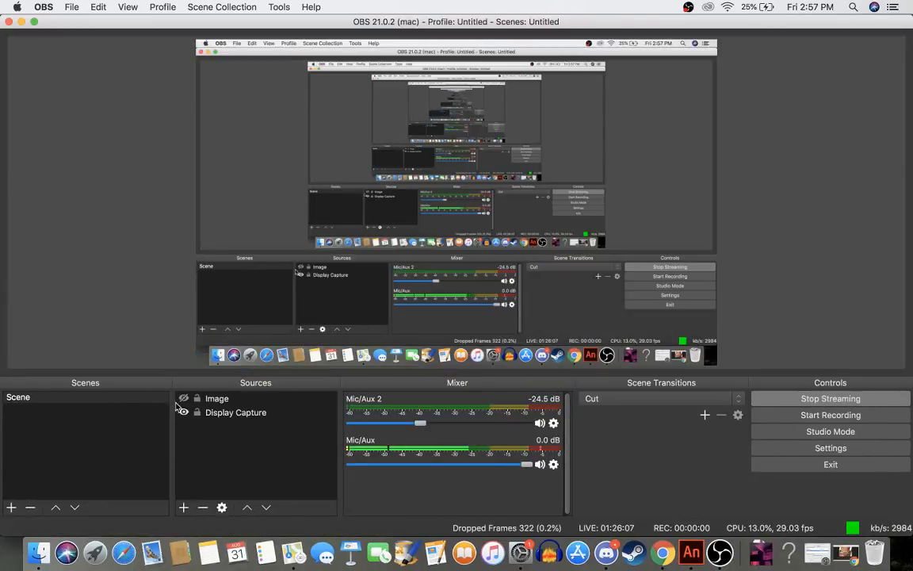
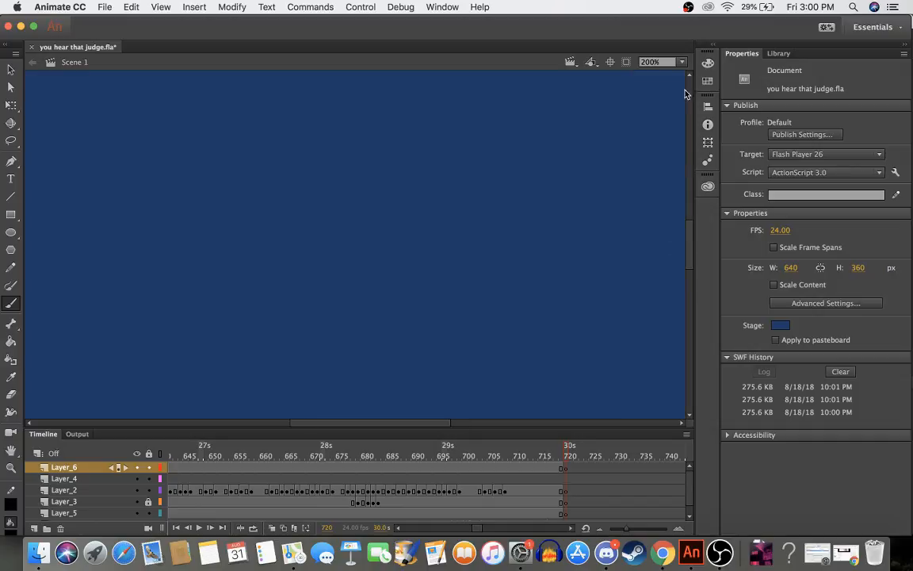
- Set the stage zoom to 150% and fit the empty stage in view
click(650, 62)
text(150)
key(Return)
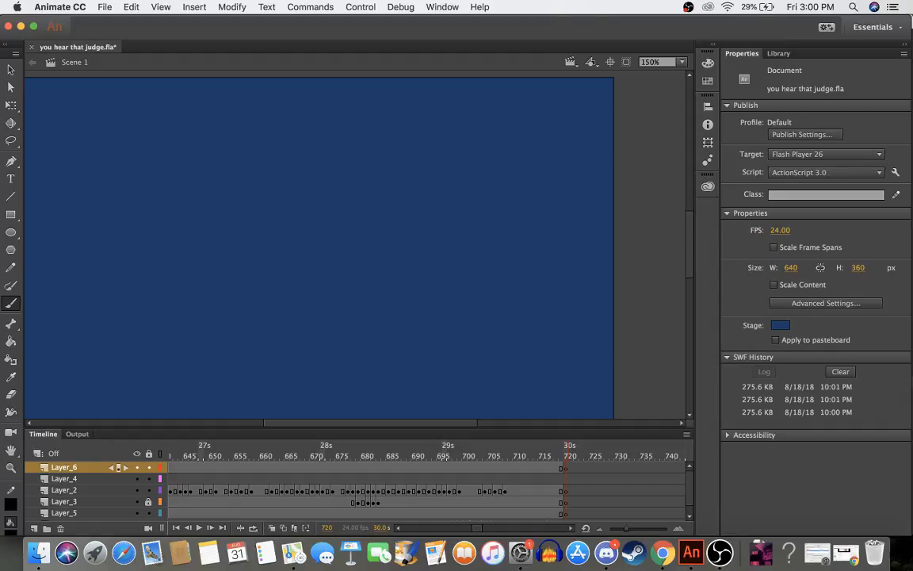
scroll(547, 176, left, 3)
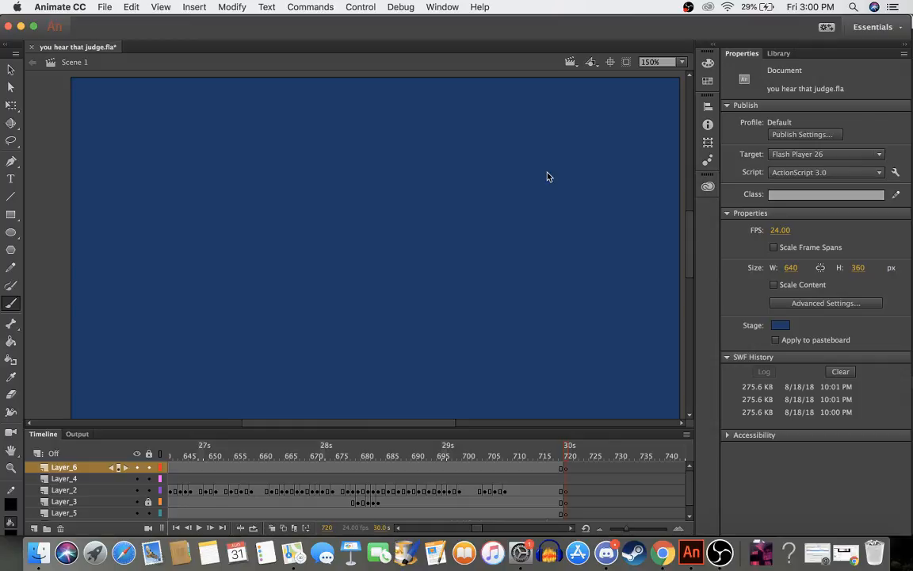
drag(453, 426, 477, 428)
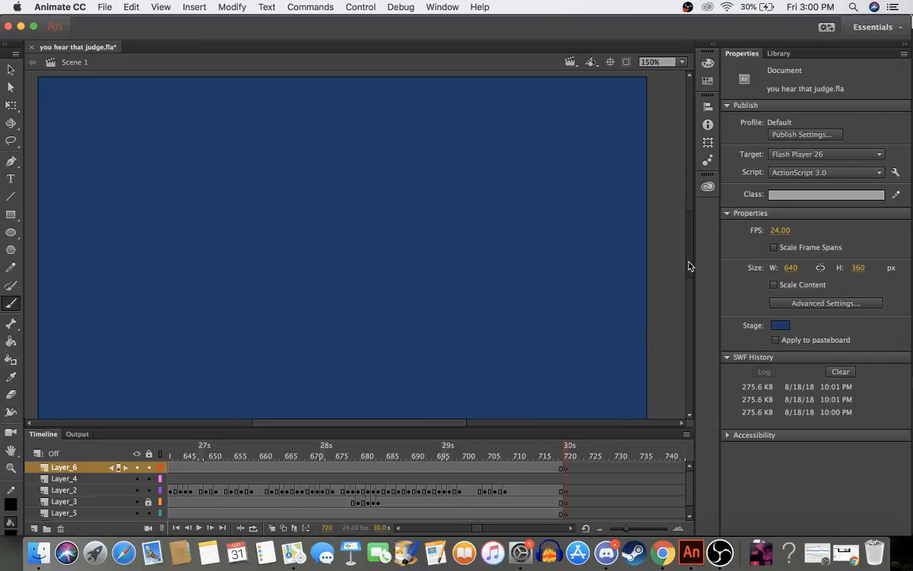
scroll(689, 267, down, 1)
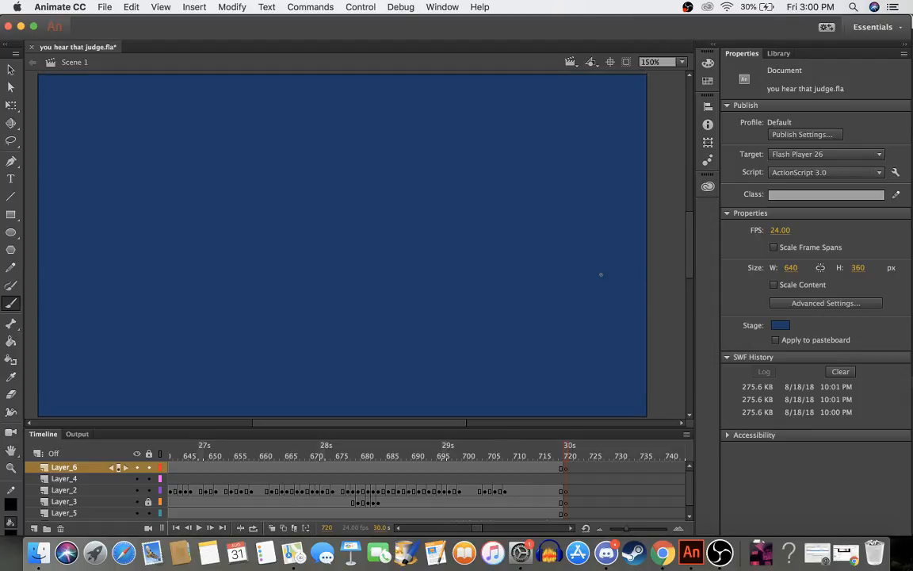
scroll(596, 279, left, 3)
scroll(572, 292, right, 5)
scroll(572, 291, up, 2)
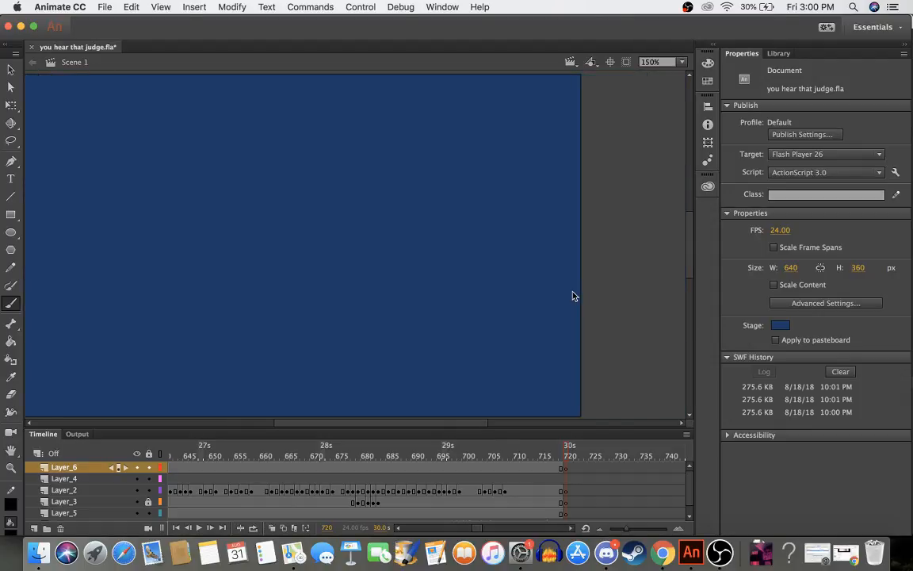
drag(438, 429, 410, 429)
- Select the blank keyframe at frame 720 of Layer_2 and activate the Brush tool for drawing
drag(532, 459, 567, 462)
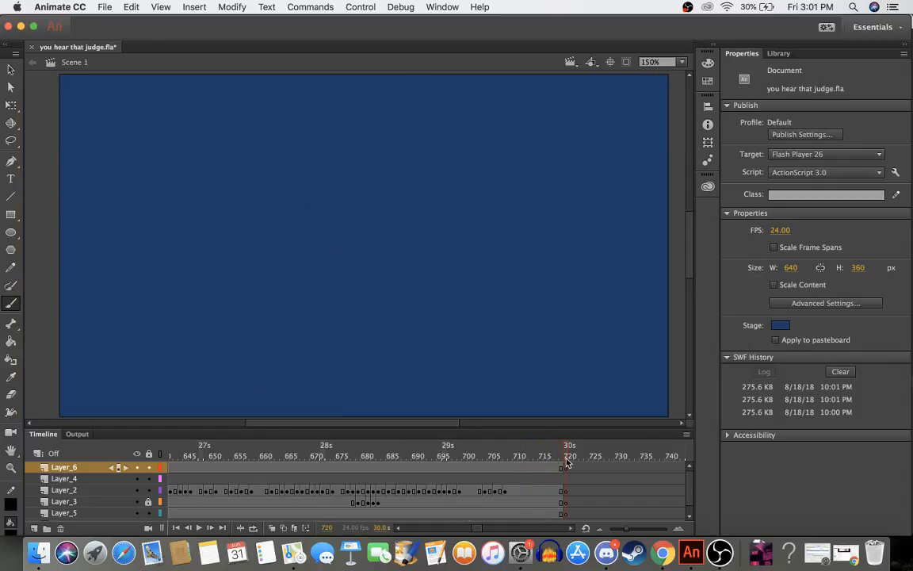
key(b)
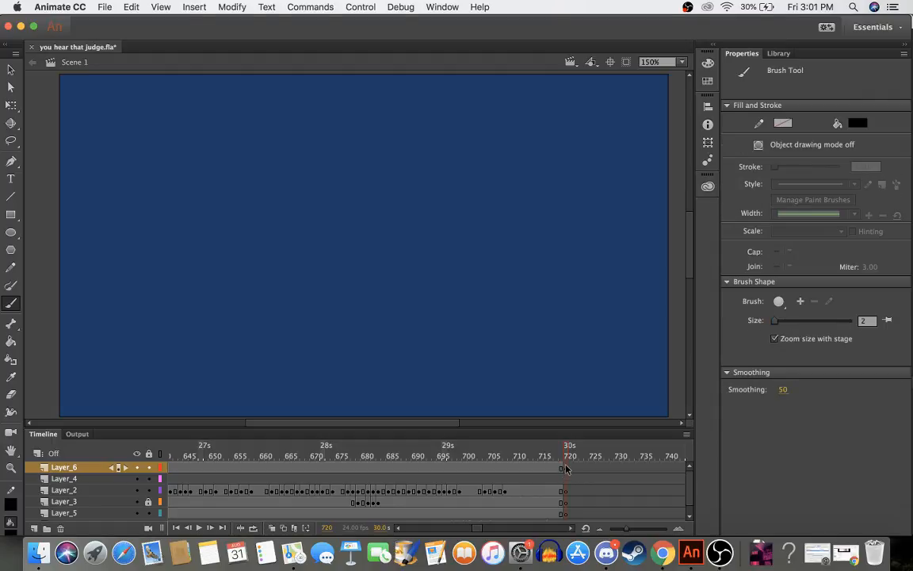
click(564, 468)
click(566, 479)
click(566, 491)
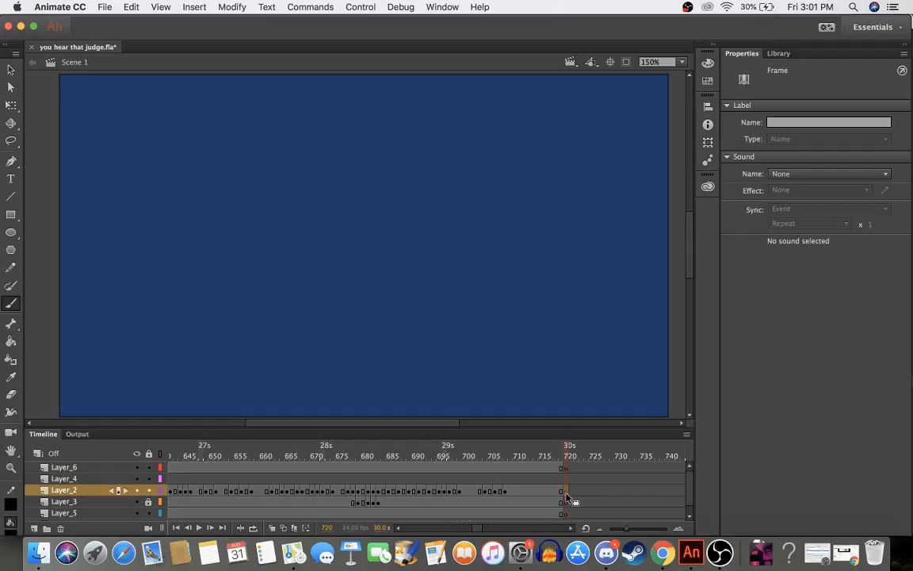
key(b)
mouse_move(347, 149)
mouse_down()
mouse_move(296, 191)
mouse_move(354, 280)
mouse_move(438, 245)
mouse_move(430, 171)
mouse_move(306, 158)
mouse_move(287, 225)
mouse_move(337, 292)
mouse_move(416, 299)
mouse_move(465, 254)
mouse_move(471, 197)
mouse_move(423, 146)
mouse_move(344, 136)
mouse_move(321, 144)
mouse_up()
key(ctrl+z)
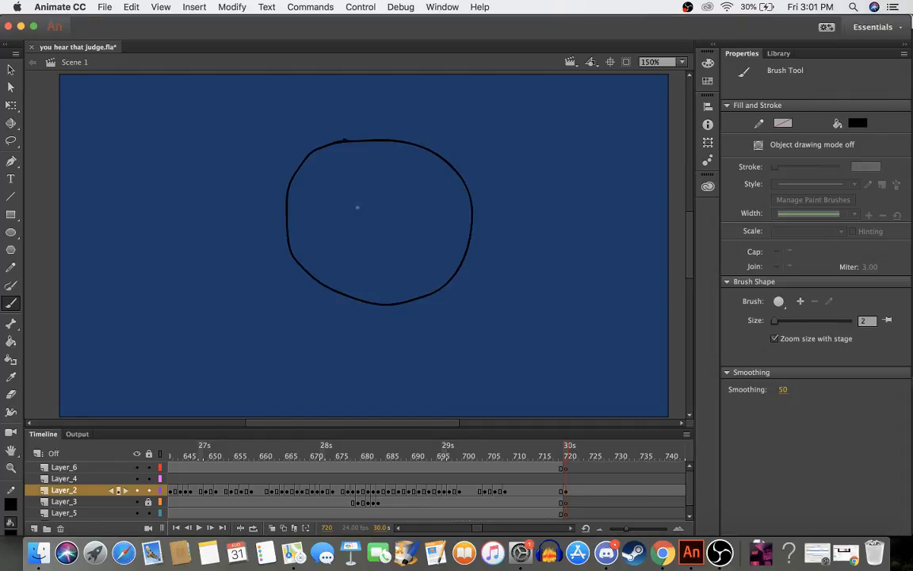
click(391, 208)
drag(401, 258, 351, 252)
key(super+z)
key(super+z)
key(super+z)
key(super+z)
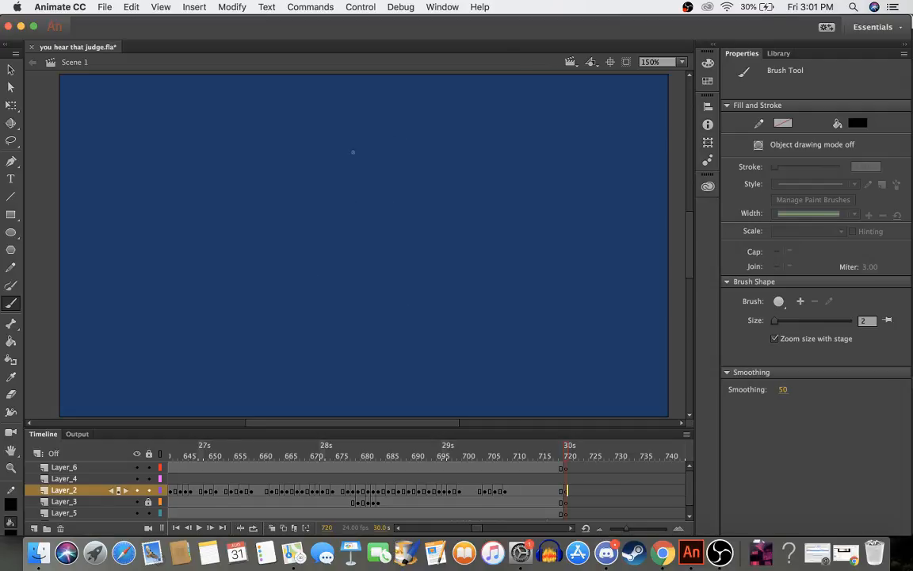
- Draw a large round head outline near the middle of the stage on frame 720 of Layer_2
mouse_move(362, 143)
mouse_down()
mouse_move(334, 139)
mouse_move(256, 283)
mouse_move(352, 149)
mouse_move(238, 198)
mouse_move(415, 140)
mouse_move(382, 127)
mouse_move(365, 306)
mouse_move(420, 135)
mouse_move(387, 127)
mouse_up()
key(super+z)
key(super+z)
key(super+z)
mouse_move(402, 303)
mouse_down()
mouse_move(322, 311)
mouse_move(420, 331)
mouse_move(409, 314)
mouse_move(311, 254)
mouse_move(420, 317)
mouse_up()
key(super+z)
- Draw two small filled oval eyes and a flat, straight mouth inside the round head
mouse_move(382, 208)
mouse_down()
mouse_move(411, 213)
mouse_move(378, 219)
mouse_move(403, 224)
mouse_up()
key(super+z)
key(super+z)
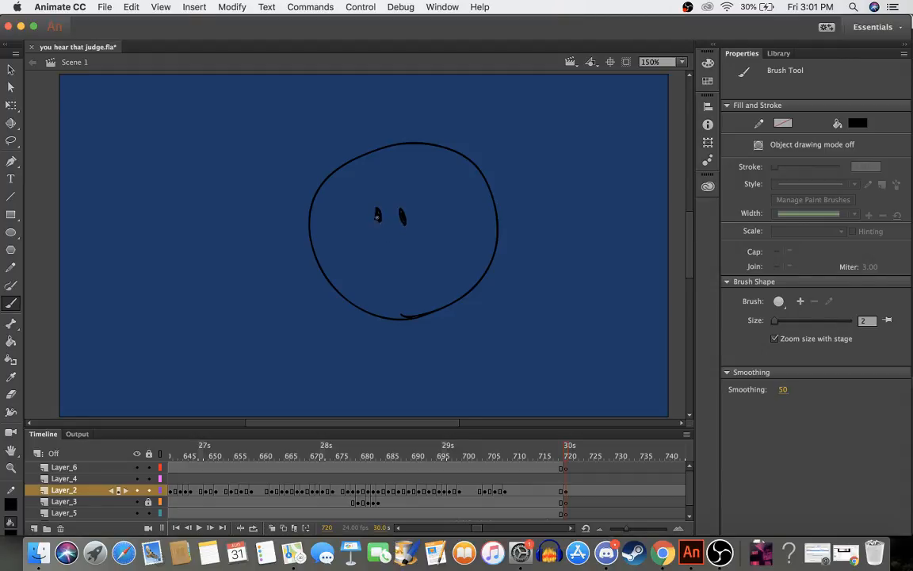
drag(425, 261, 369, 265)
key(super+z)
key(super+z)
drag(419, 268, 368, 264)
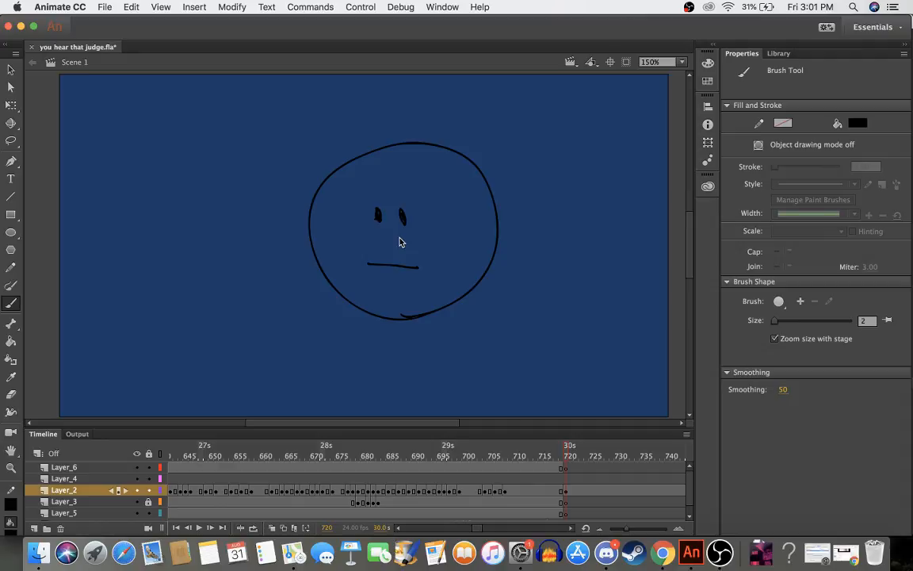
- Draw a bow tie beneath the head, and add the neck, shoulders and outer body lines on both sides
scroll(687, 244, down, 2)
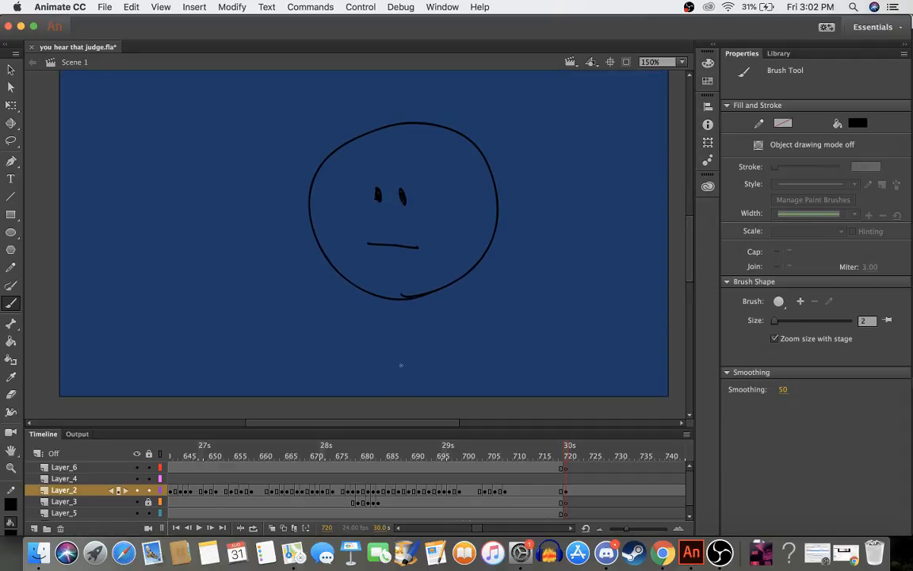
mouse_move(377, 326)
mouse_down()
mouse_move(371, 340)
mouse_move(400, 326)
mouse_up()
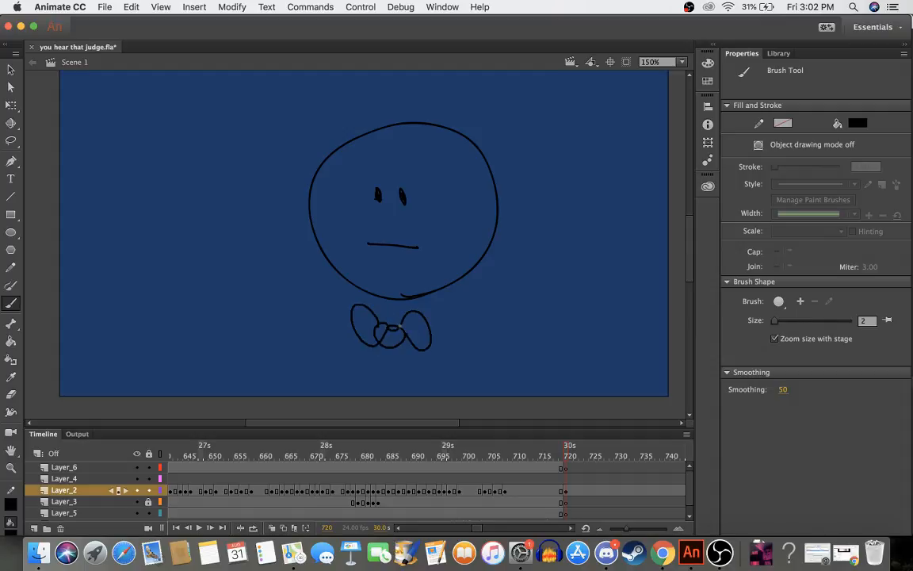
mouse_move(440, 292)
mouse_down()
mouse_move(442, 303)
mouse_move(508, 320)
mouse_move(519, 374)
mouse_up()
mouse_move(378, 293)
mouse_down()
mouse_move(379, 303)
mouse_move(310, 332)
mouse_move(304, 397)
mouse_up()
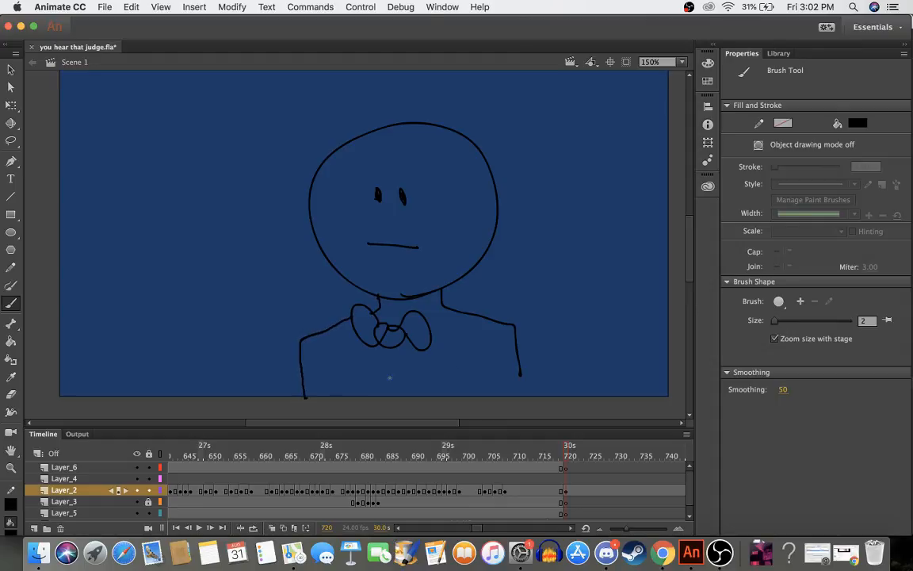
- Extend both of the judge's outer body lines past the lower edge of the stage, undoing a stray curved stroke
drag(520, 373, 526, 399)
mouse_move(364, 401)
mouse_down()
mouse_move(243, 373)
mouse_move(177, 402)
mouse_up()
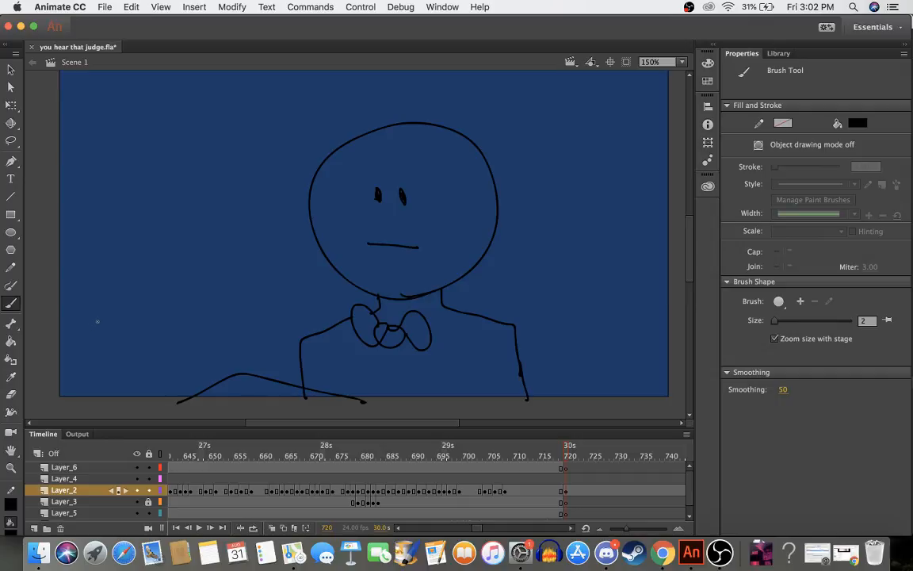
key(super+z)
key(e)
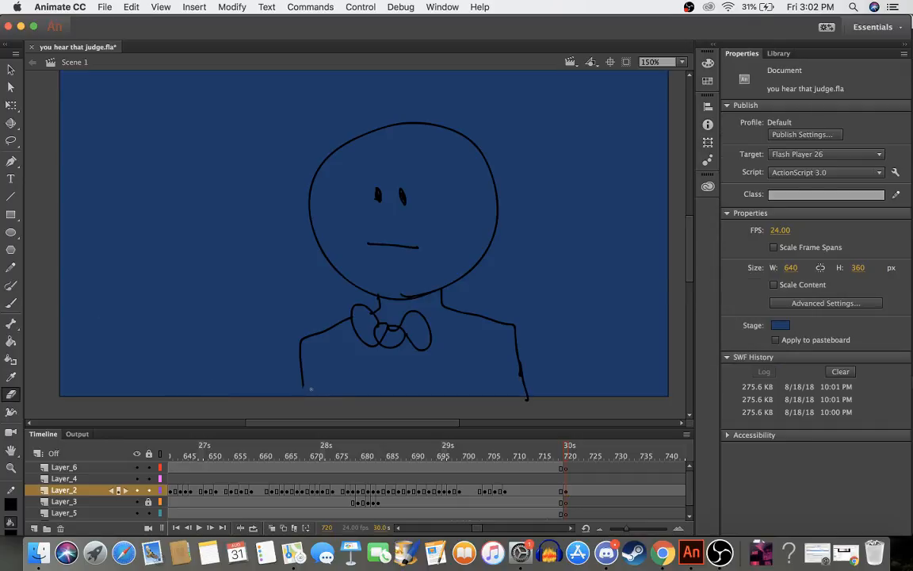
key(b)
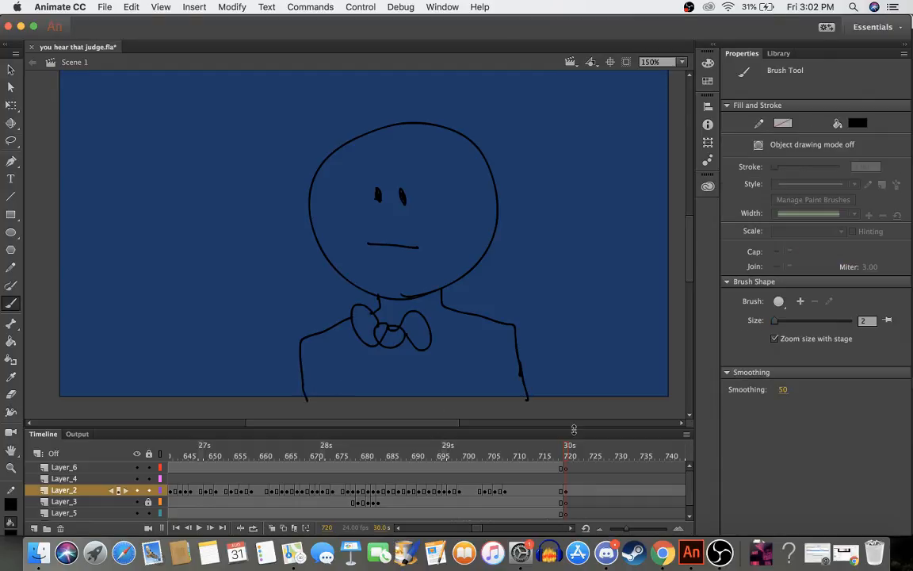
- Draw a closed, pointed mound shape across the judge's lower body and the stage's lower-left edge on frame 720 of Layer_6
click(607, 456)
drag(608, 456, 617, 456)
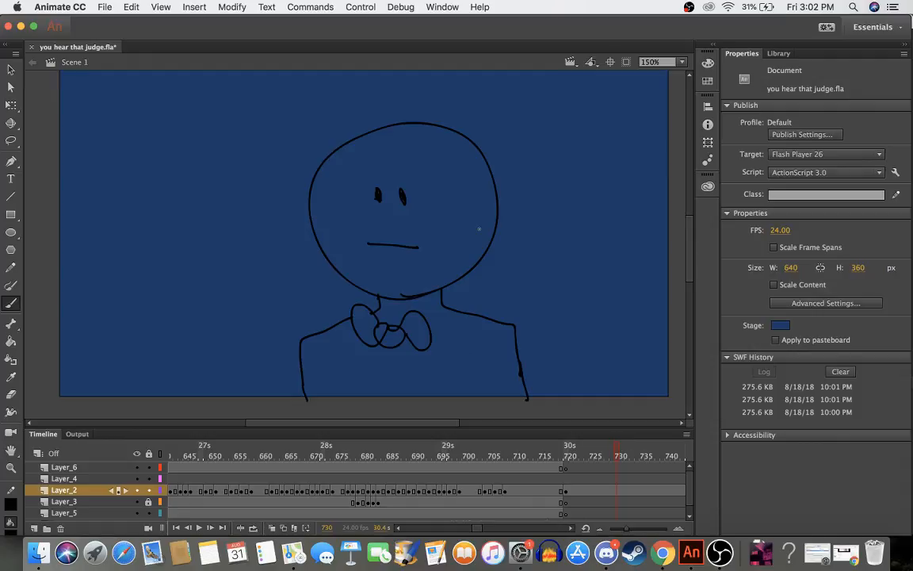
key(Return)
drag(694, 445, 425, 457)
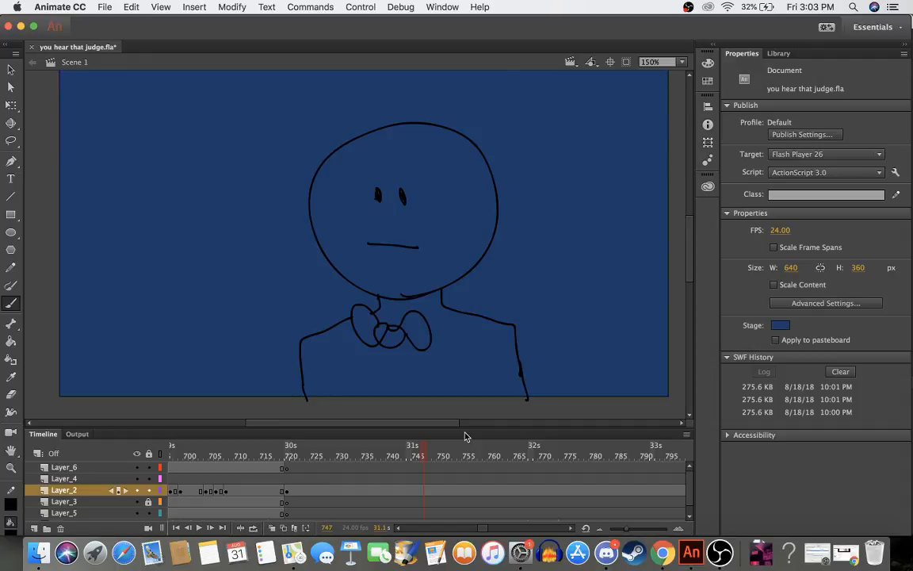
click(291, 469)
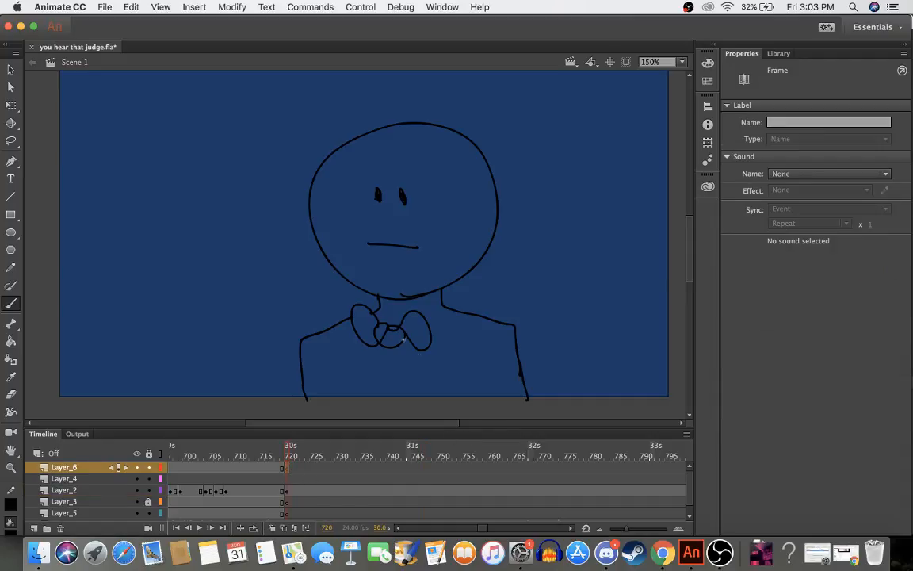
mouse_move(523, 409)
mouse_down()
mouse_move(217, 358)
mouse_move(179, 373)
mouse_move(158, 399)
mouse_up()
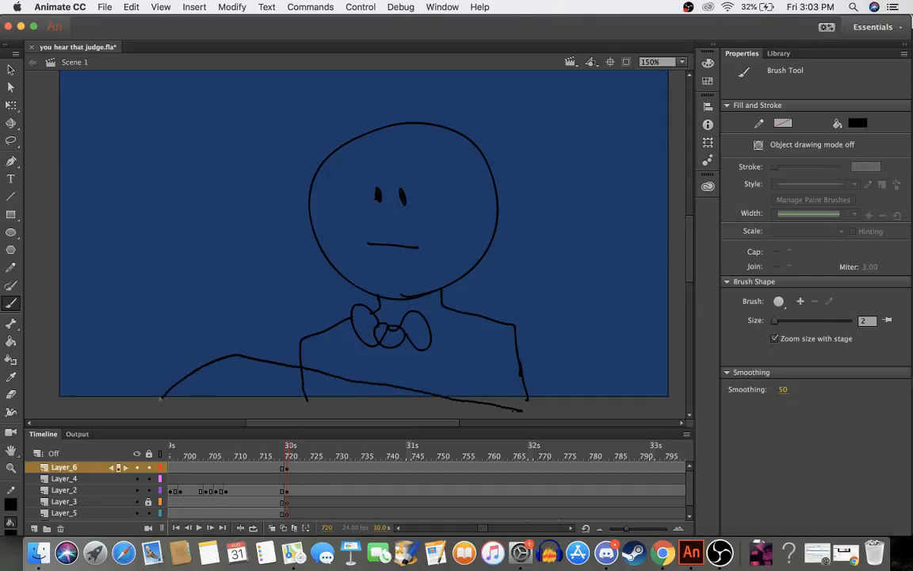
key(super+z)
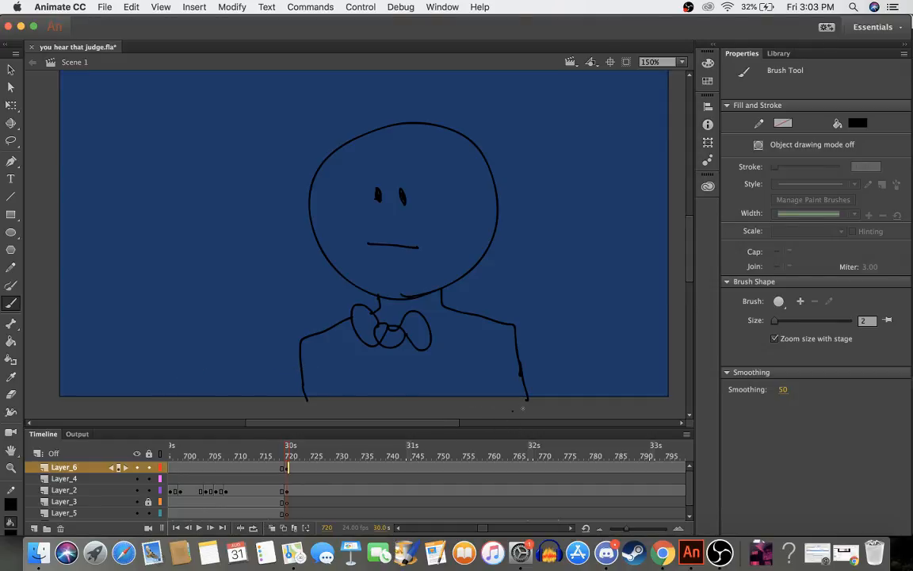
mouse_move(525, 405)
mouse_down()
mouse_move(448, 405)
mouse_move(197, 355)
mouse_move(153, 391)
mouse_move(141, 417)
mouse_up()
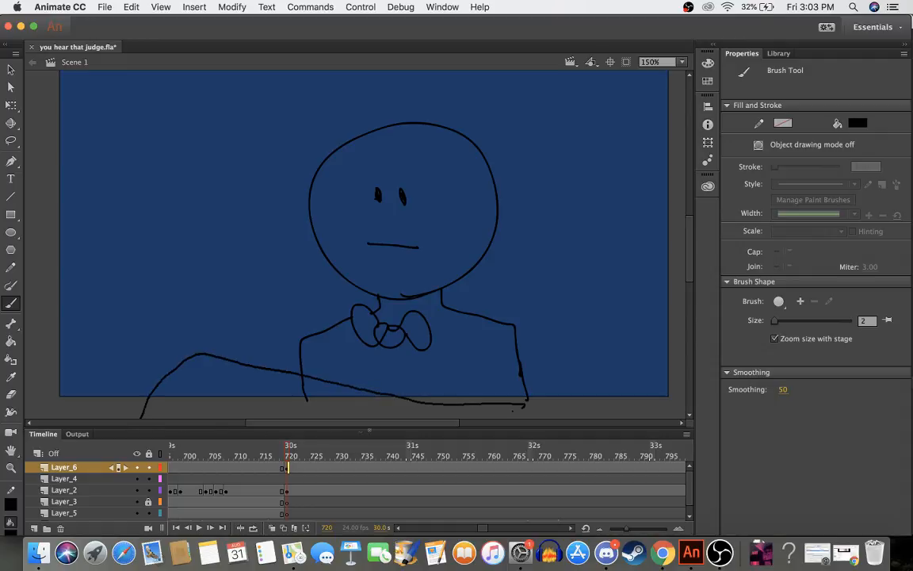
drag(369, 430, 458, 404)
scroll(363, 238, down, 3)
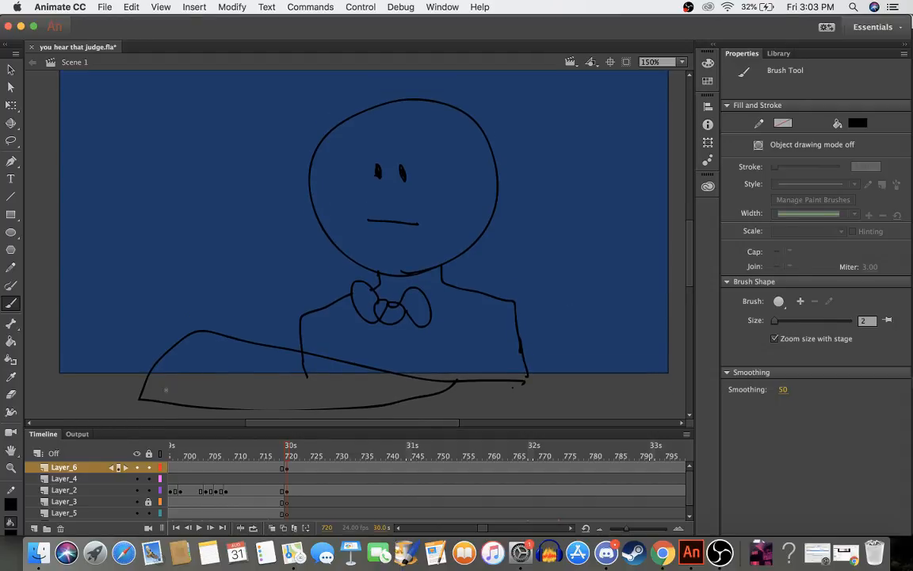
key(super+z)
mouse_move(188, 331)
mouse_down()
mouse_move(385, 350)
mouse_move(493, 376)
mouse_move(242, 414)
mouse_move(119, 402)
mouse_move(96, 383)
mouse_move(198, 333)
mouse_up()
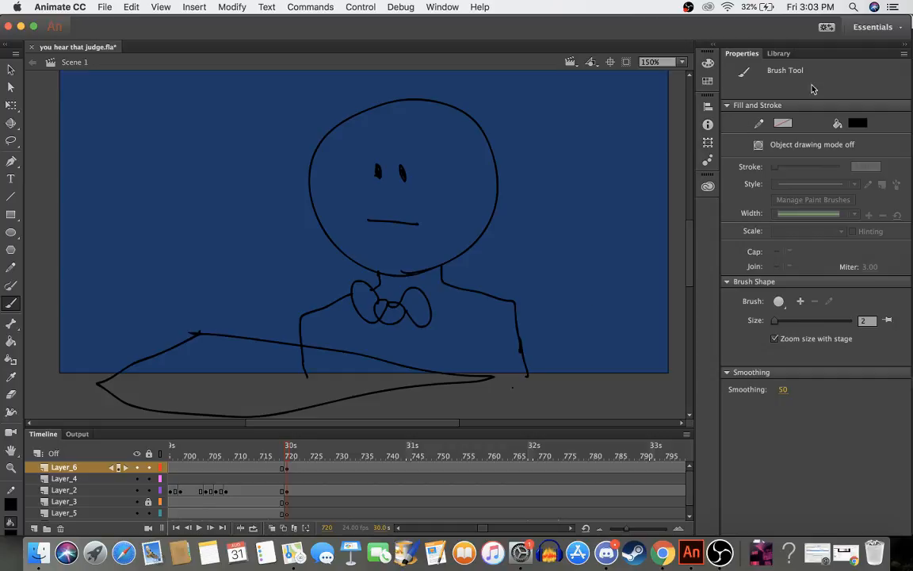
- Set the fill color to #193A6A and fill the pointed shape with it using the Paint Bucket
click(856, 124)
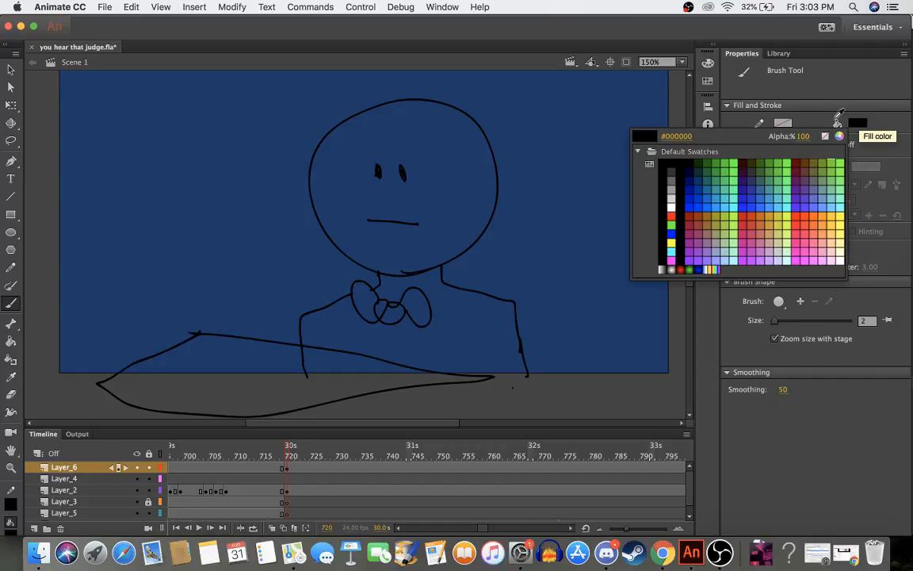
click(692, 135)
text(193a)
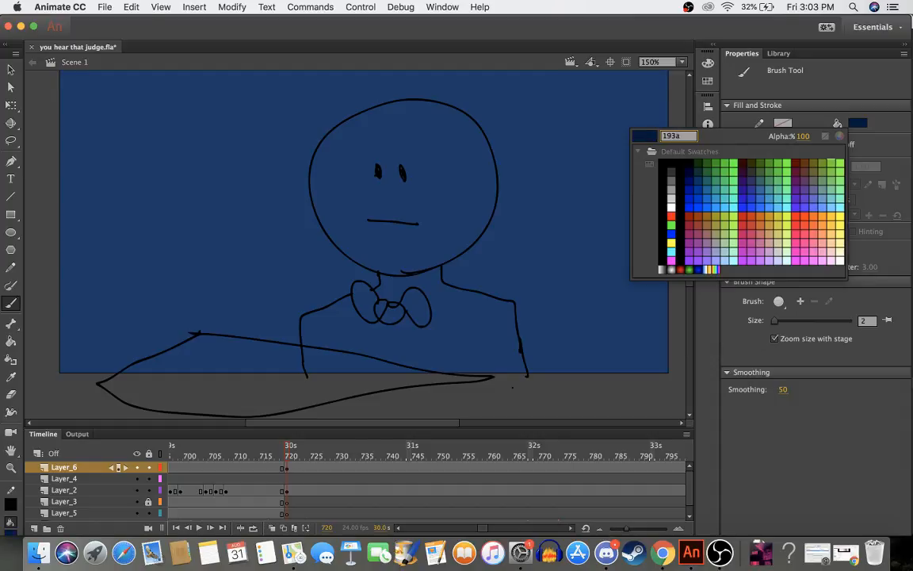
text(6a)
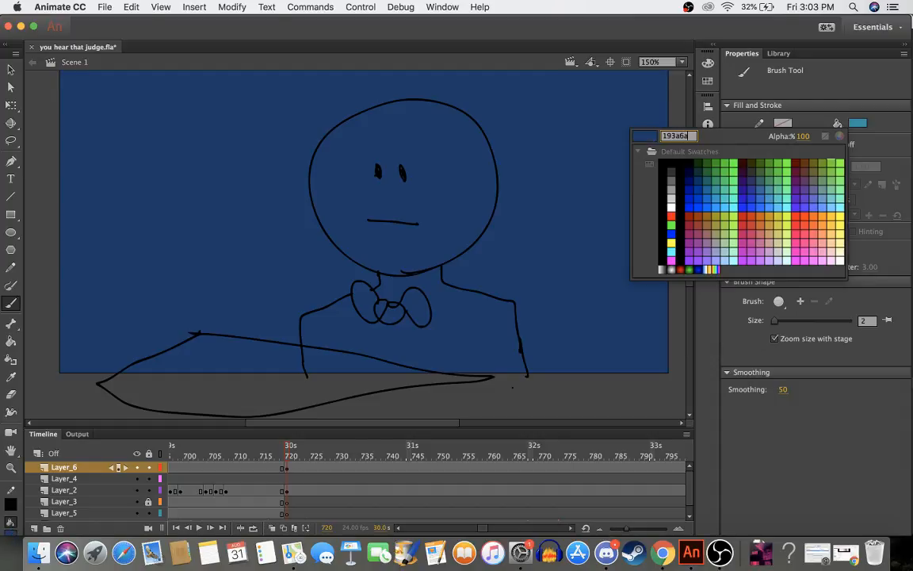
key(Return)
text(k)
click(299, 385)
key(k)
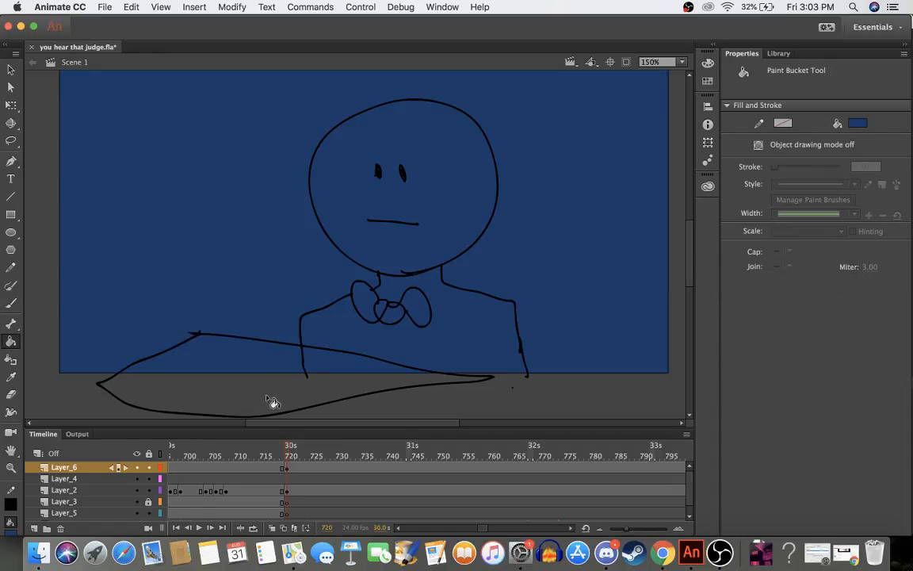
click(269, 394)
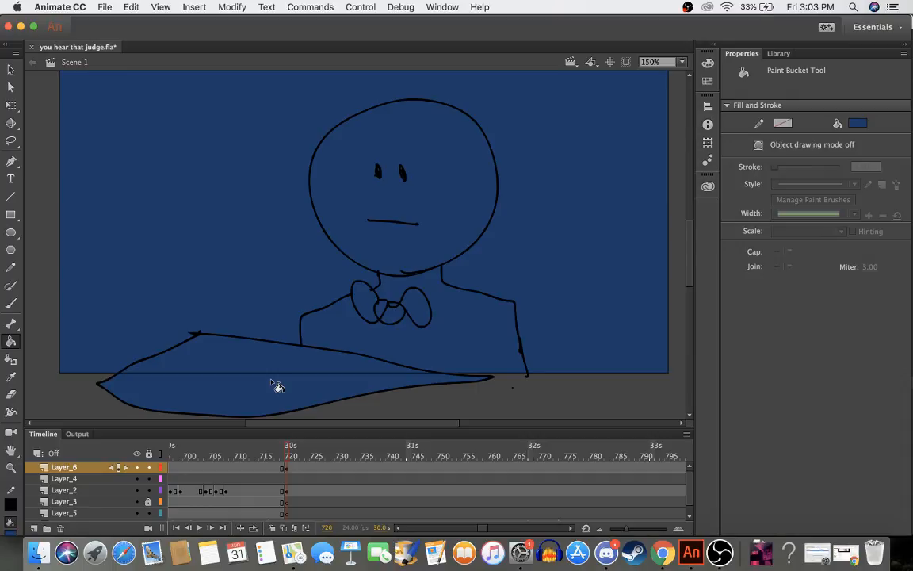
- Select the pointed shape on frame 720 of Layer_6 and nudge it slightly to the left
click(287, 468)
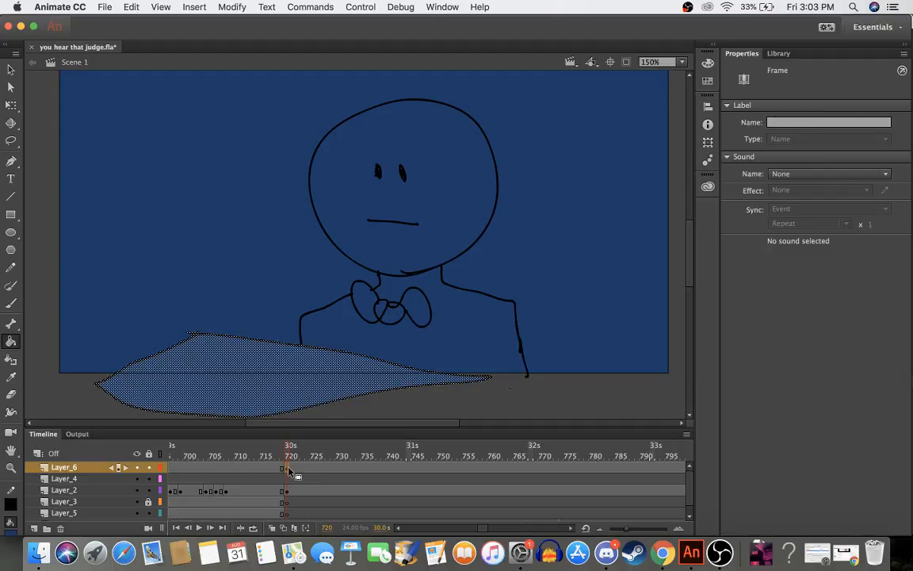
key(shift+Left)
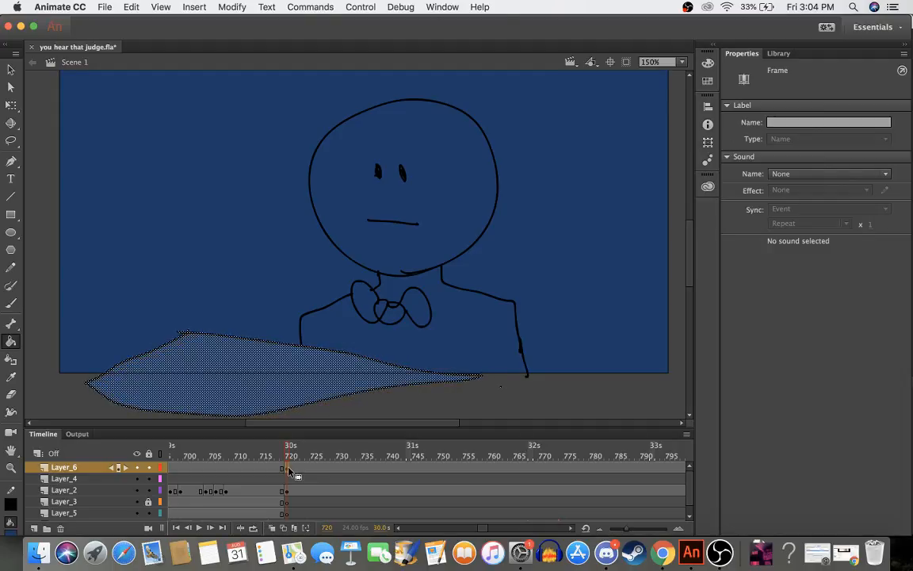
key(Left)
key(Left)
key(Left)
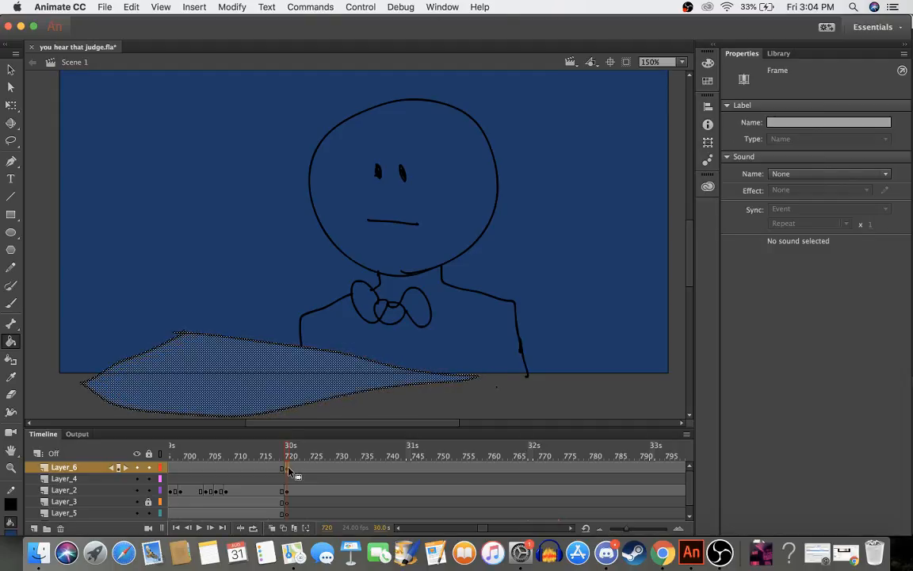
key(Left)
key(Left)
key(Left)
key(Left)
key(Left)
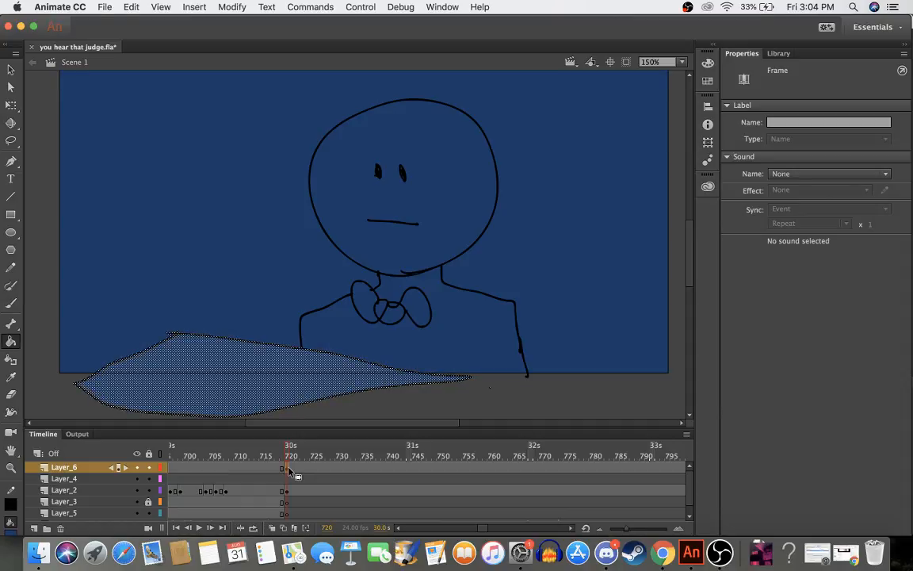
- Return to frame 720 on Layer_4 and set the Brush fill color back to black, #000000
click(290, 479)
click(289, 470)
click(284, 489)
click(293, 490)
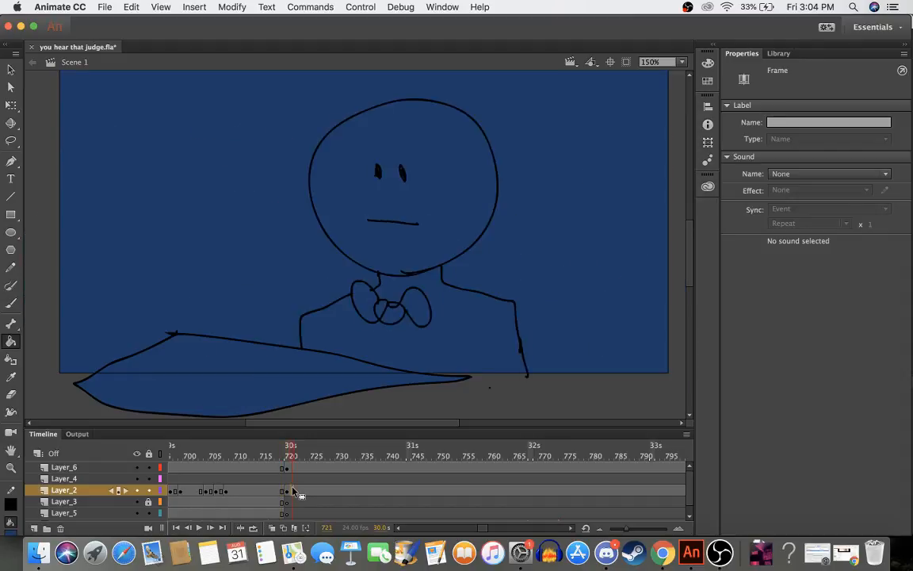
click(292, 478)
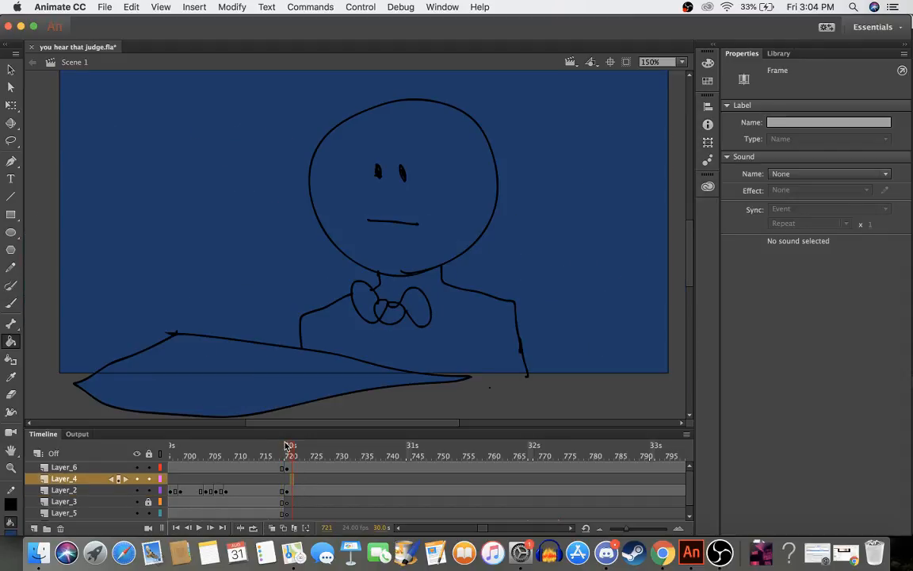
click(288, 449)
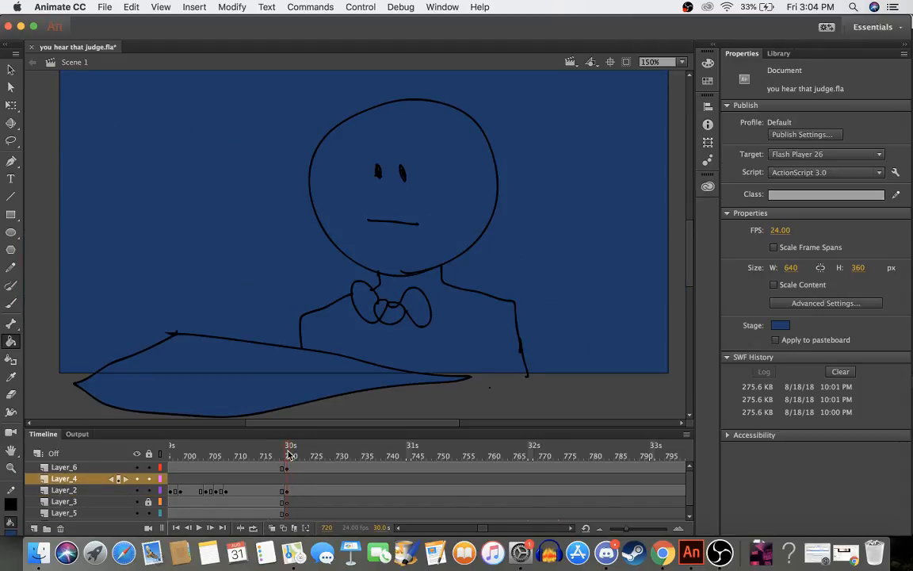
key(b)
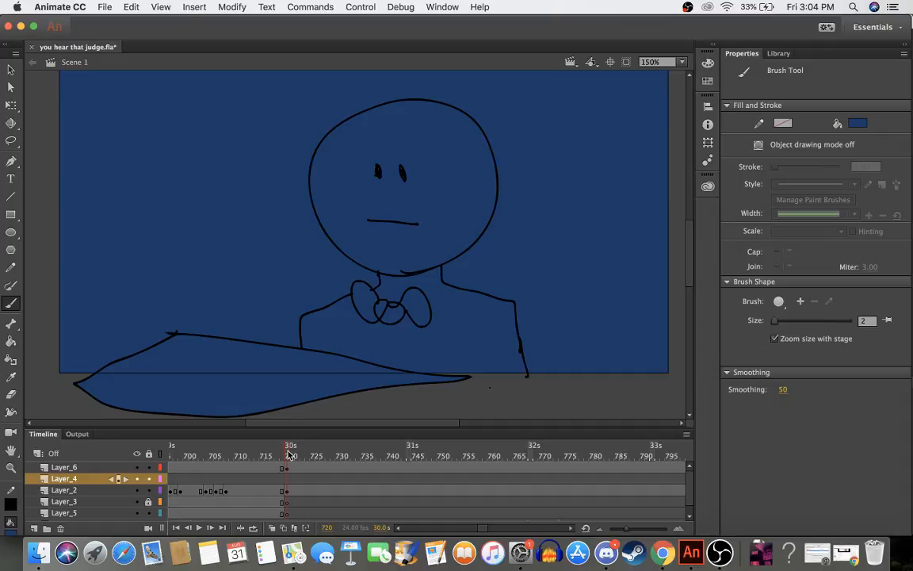
click(854, 124)
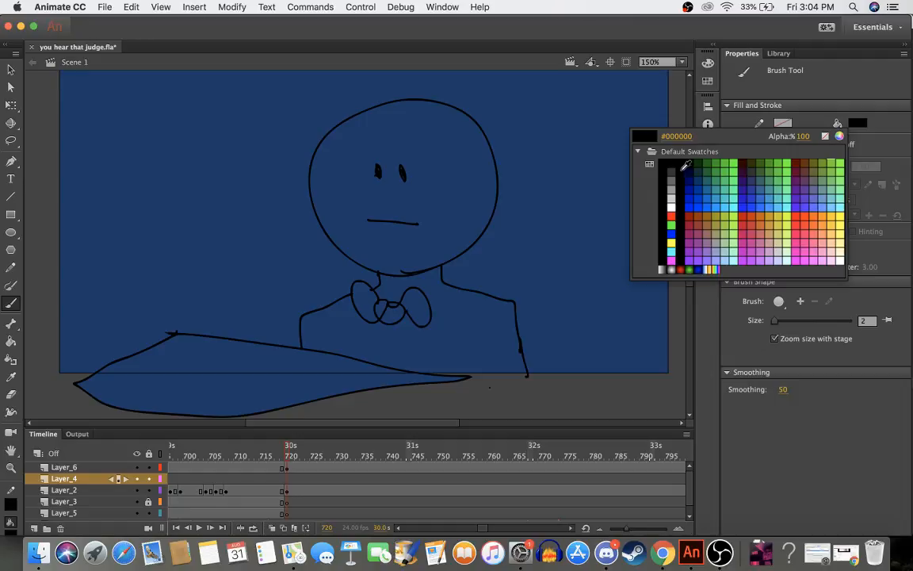
click(684, 169)
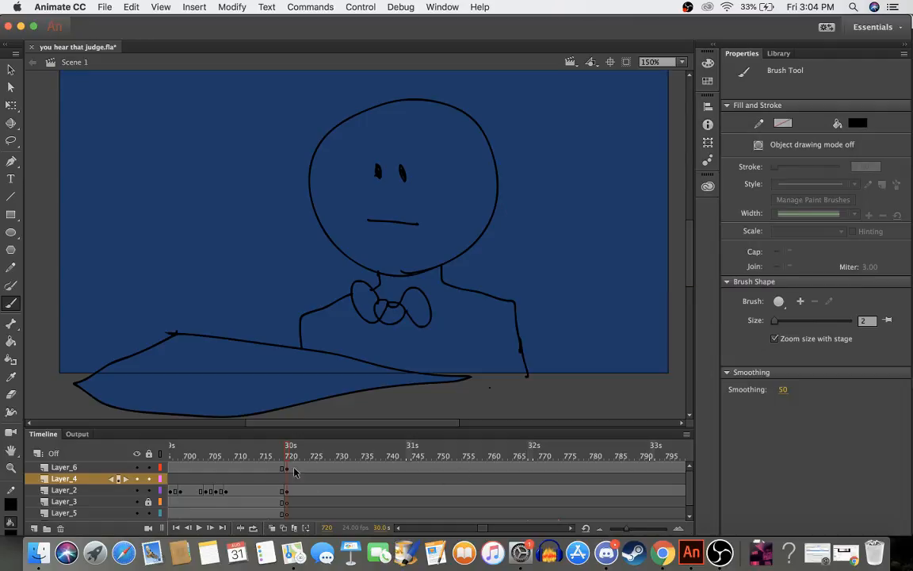
- Draw rectangular glasses with a dot pupil in each lens beside the judge's shoulder on frame 720 of Layer_5
click(287, 513)
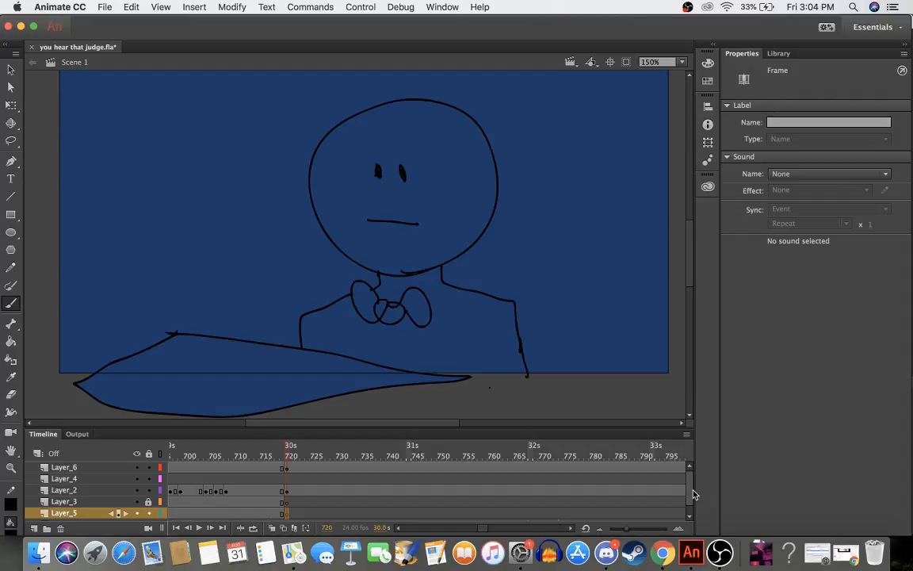
drag(693, 496, 691, 502)
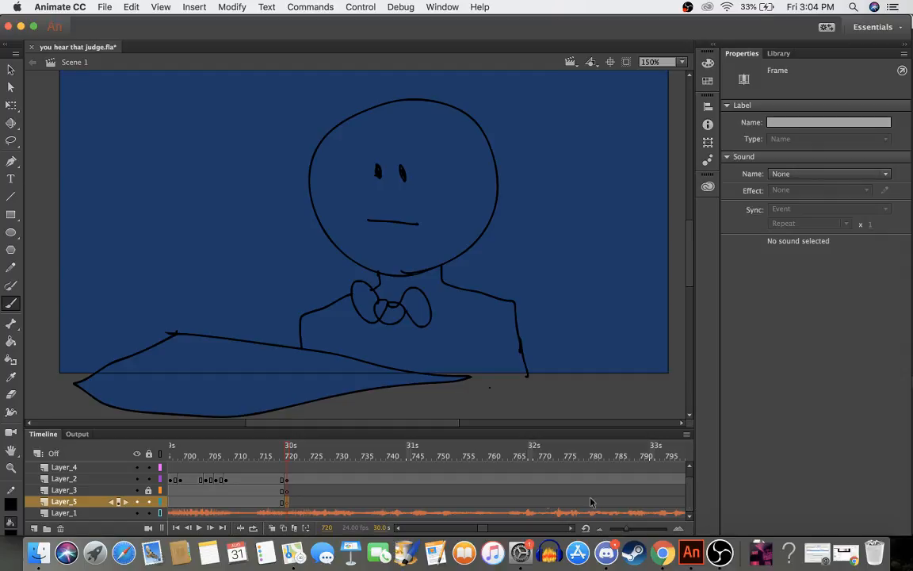
click(309, 454)
drag(309, 454, 287, 460)
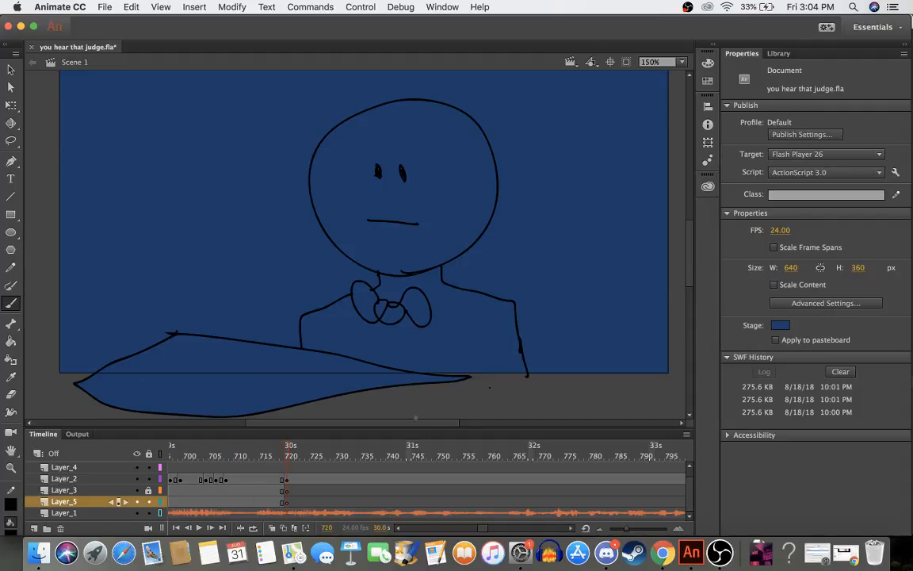
scroll(454, 424, right, 5)
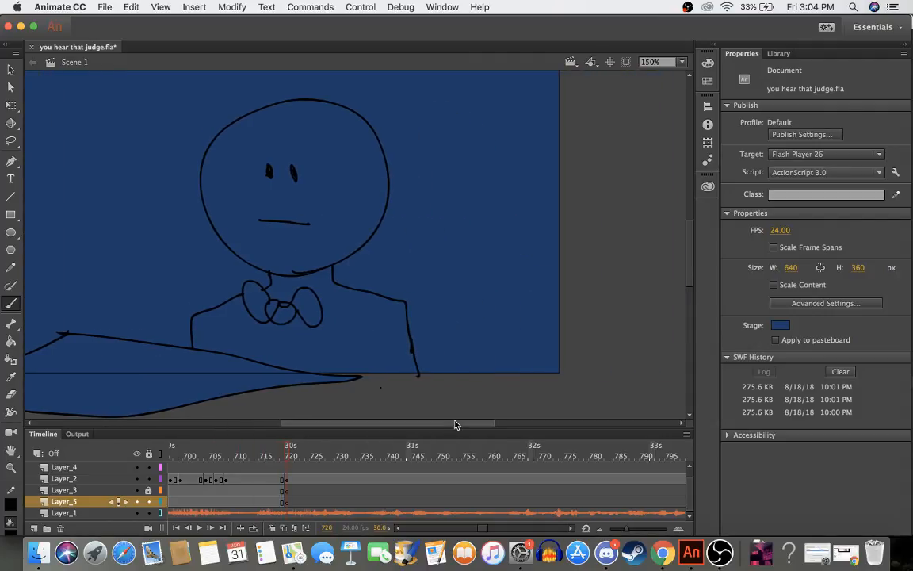
mouse_move(468, 267)
mouse_down()
mouse_move(413, 257)
mouse_move(398, 291)
mouse_move(462, 306)
mouse_move(481, 272)
mouse_move(463, 265)
mouse_move(439, 282)
mouse_move(491, 268)
mouse_move(485, 293)
mouse_move(507, 315)
mouse_move(557, 309)
mouse_move(566, 290)
mouse_move(495, 282)
mouse_move(492, 273)
mouse_move(484, 303)
mouse_move(500, 320)
mouse_move(558, 318)
mouse_move(571, 299)
mouse_move(568, 285)
mouse_move(507, 277)
mouse_up()
key(super+z)
key(super+z)
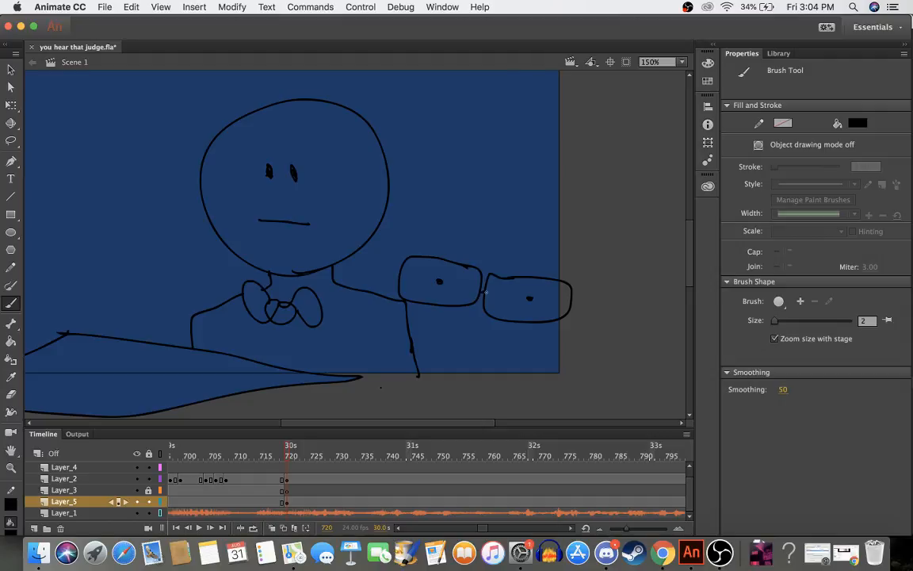
mouse_move(396, 238)
mouse_down()
mouse_move(379, 244)
mouse_move(367, 274)
mouse_move(380, 297)
mouse_up()
mouse_move(390, 232)
mouse_down()
mouse_move(388, 208)
mouse_move(408, 228)
mouse_move(519, 207)
mouse_move(585, 254)
mouse_move(578, 270)
mouse_up()
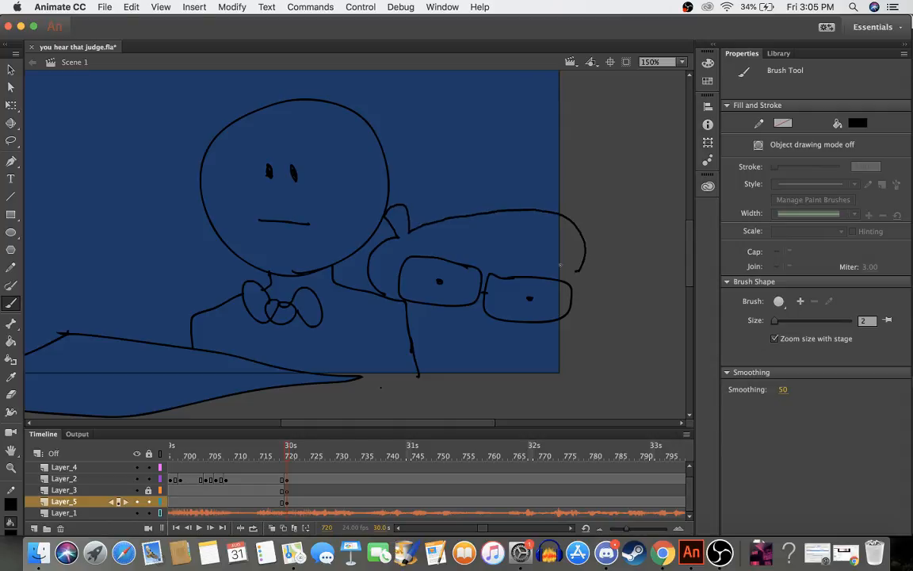
mouse_move(456, 247)
mouse_down()
mouse_move(536, 256)
mouse_move(553, 234)
mouse_up()
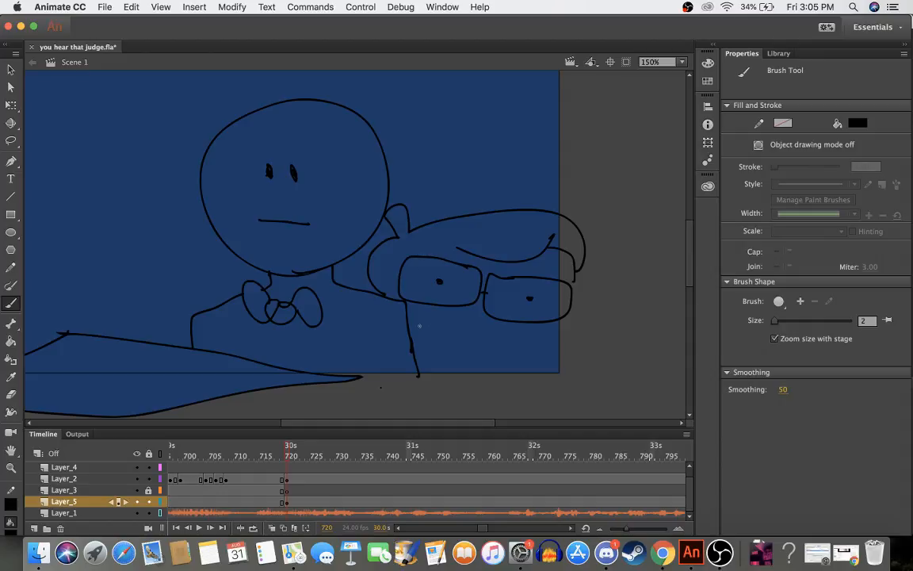
key(ctrl+z)
key(ctrl+z)
key(ctrl+z)
key(ctrl+z)
key(ctrl+z)
key(ctrl+z)
key(ctrl+z)
- Draw a small hair tuft above the first lens and a swept hair outline curving over both lenses
mouse_move(423, 245)
mouse_down()
mouse_move(422, 224)
mouse_move(405, 234)
mouse_move(422, 237)
mouse_move(413, 217)
mouse_move(400, 228)
mouse_move(413, 243)
mouse_up()
key(ctrl+z)
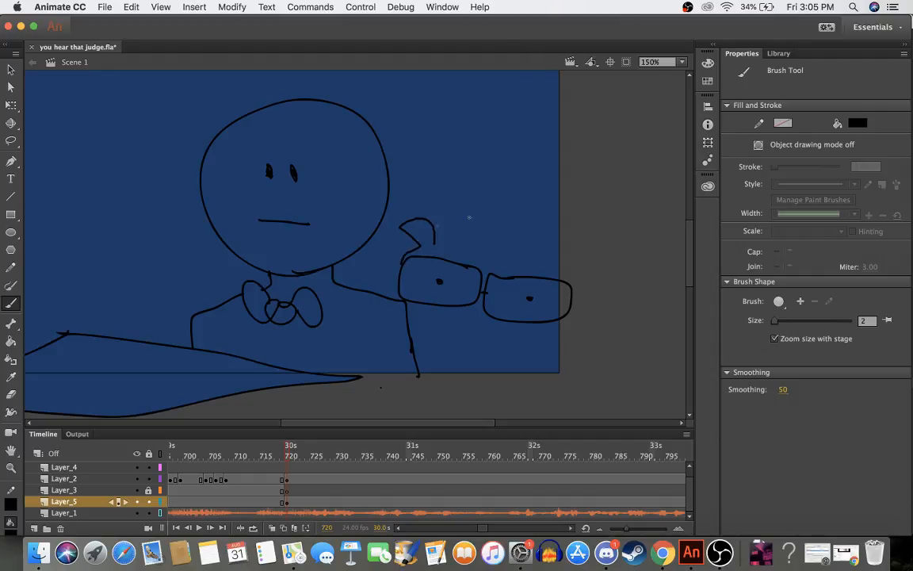
mouse_move(486, 271)
mouse_down()
mouse_move(539, 248)
mouse_move(547, 277)
mouse_up()
mouse_move(432, 241)
mouse_down()
mouse_move(482, 223)
mouse_move(582, 250)
mouse_move(566, 283)
mouse_up()
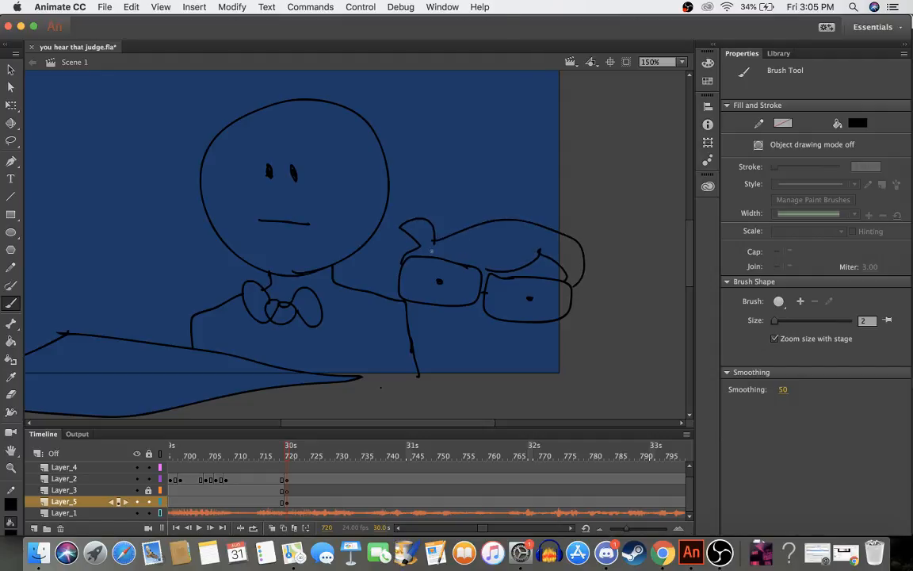
- Undo the glasses, pupils and hair strokes drawn beside the judge on frame 720 of Layer_5
key(super+z)
key(super+z)
key(super+z)
key(super+z)
key(super+z)
key(super+z)
key(super+z)
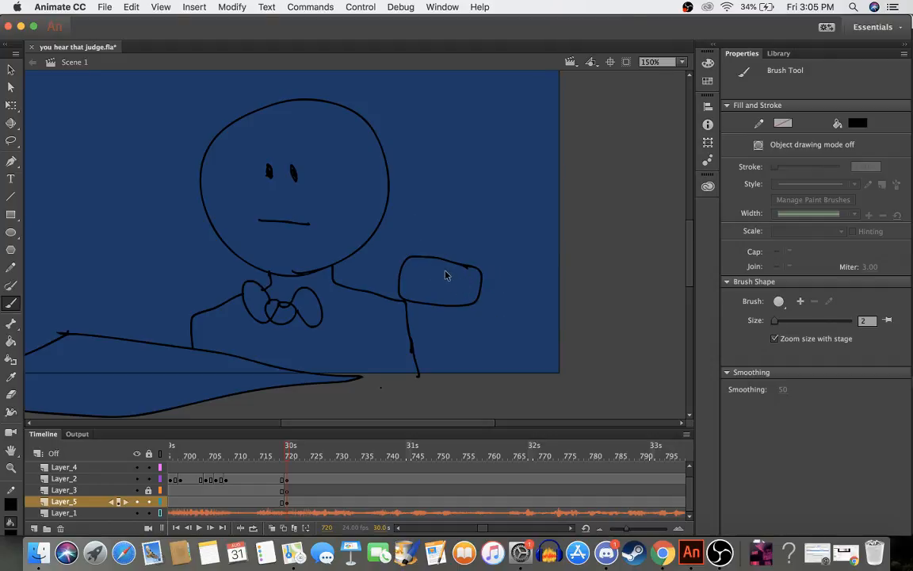
key(super+z)
- Redraw the rectangular glasses with a dot pupil in each lens, slightly farther from the judge's shoulder on frame 720
mouse_move(460, 268)
mouse_down()
mouse_move(427, 260)
mouse_move(416, 277)
mouse_move(425, 301)
mouse_move(484, 307)
mouse_move(472, 264)
mouse_up()
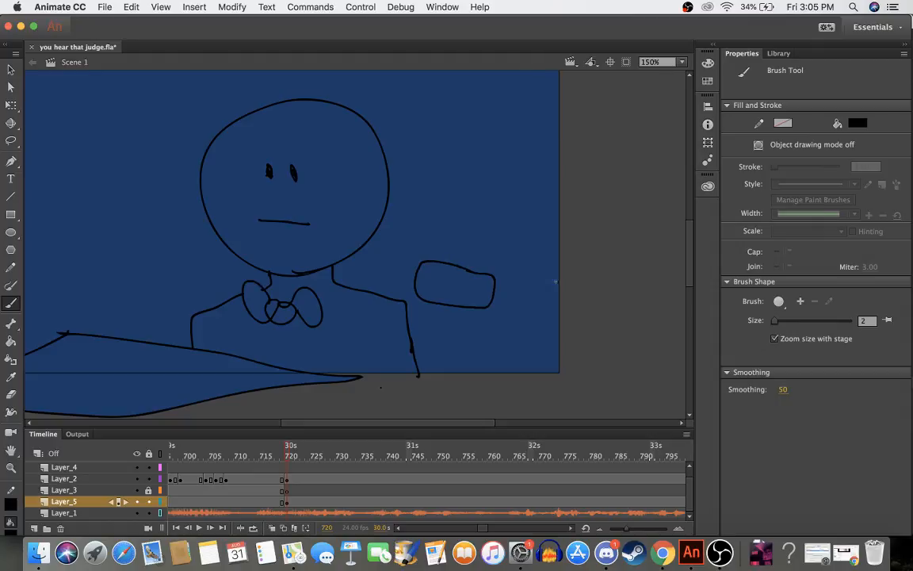
mouse_move(556, 281)
mouse_down()
mouse_move(507, 276)
mouse_move(501, 306)
mouse_move(533, 319)
mouse_up()
key(super+z)
mouse_move(562, 286)
mouse_down()
mouse_move(508, 281)
mouse_move(497, 302)
mouse_move(501, 315)
mouse_move(566, 329)
mouse_up()
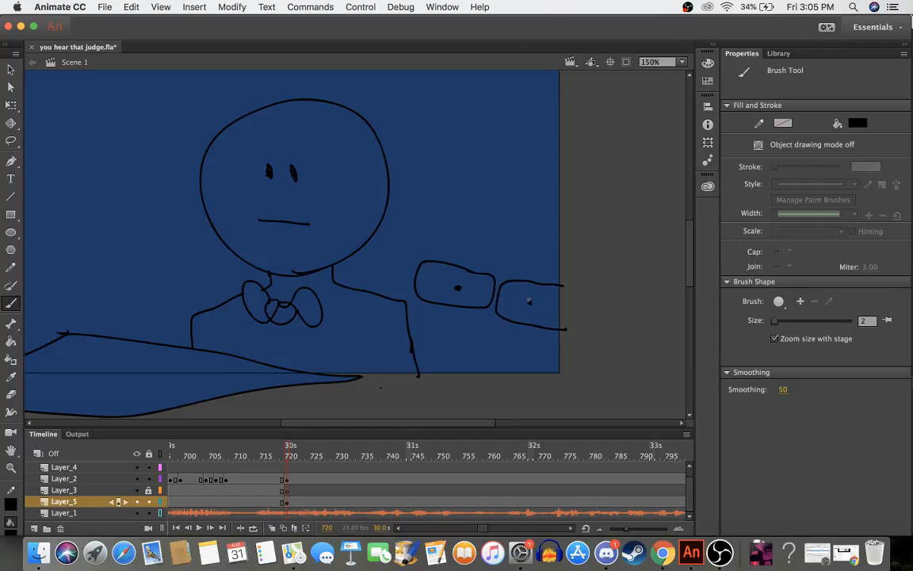
drag(570, 328, 574, 294)
- Draw the second character's fringe, hair tuft, ears, jaw and rounded hair outline around the glasses on frame 720
mouse_move(443, 257)
mouse_down()
mouse_move(494, 263)
mouse_move(541, 238)
mouse_move(569, 260)
mouse_up()
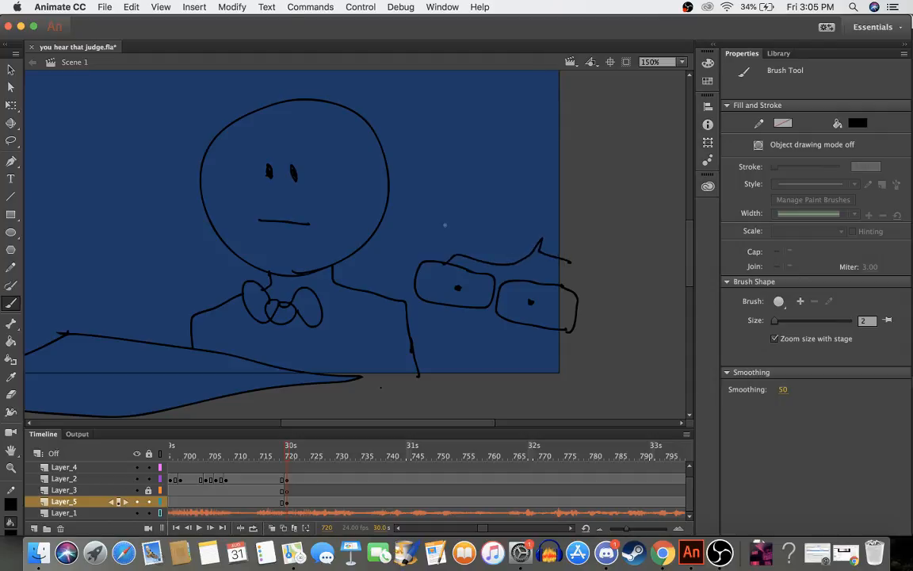
key(super+z)
mouse_move(438, 257)
mouse_down()
mouse_move(536, 263)
mouse_move(558, 248)
mouse_move(569, 270)
mouse_up()
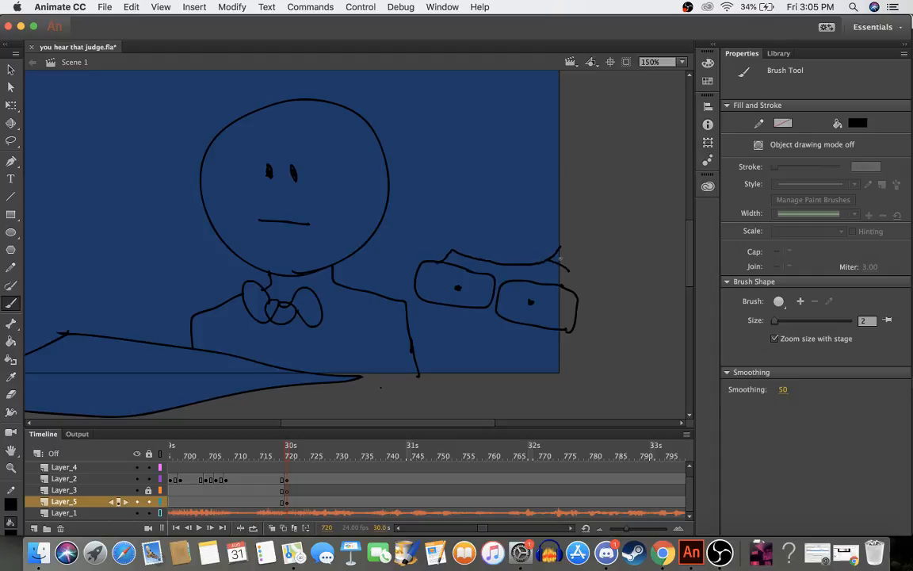
mouse_move(440, 227)
mouse_down()
mouse_move(410, 205)
mouse_move(408, 223)
mouse_move(433, 236)
mouse_move(407, 245)
mouse_move(399, 260)
mouse_move(410, 289)
mouse_move(390, 285)
mouse_move(386, 303)
mouse_move(423, 314)
mouse_move(480, 354)
mouse_move(521, 359)
mouse_move(562, 339)
mouse_move(596, 324)
mouse_up()
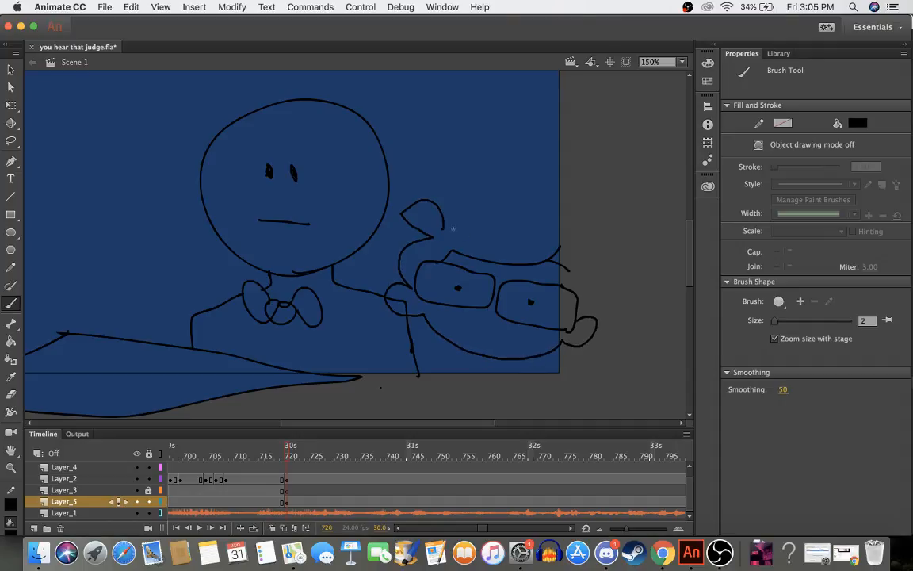
mouse_move(442, 229)
mouse_down()
mouse_move(544, 215)
mouse_move(573, 224)
mouse_move(593, 249)
mouse_move(596, 291)
mouse_up()
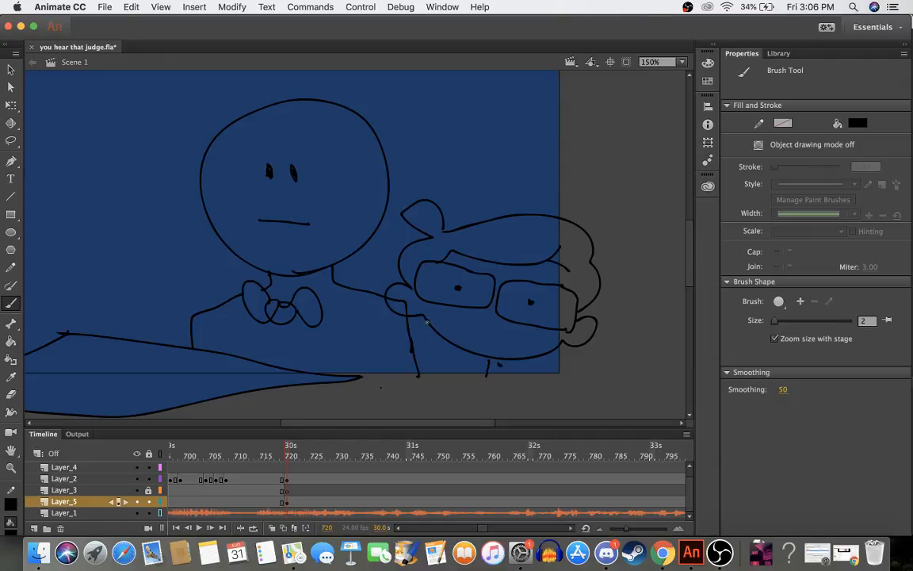
- Draw the second character's hand beneath the chin and outline the sloping shoulders and body around it
mouse_move(406, 322)
mouse_down()
mouse_move(363, 347)
mouse_move(344, 373)
mouse_up()
key(super+z)
mouse_move(410, 346)
mouse_down()
mouse_move(440, 350)
mouse_move(420, 360)
mouse_move(440, 360)
mouse_move(435, 389)
mouse_up()
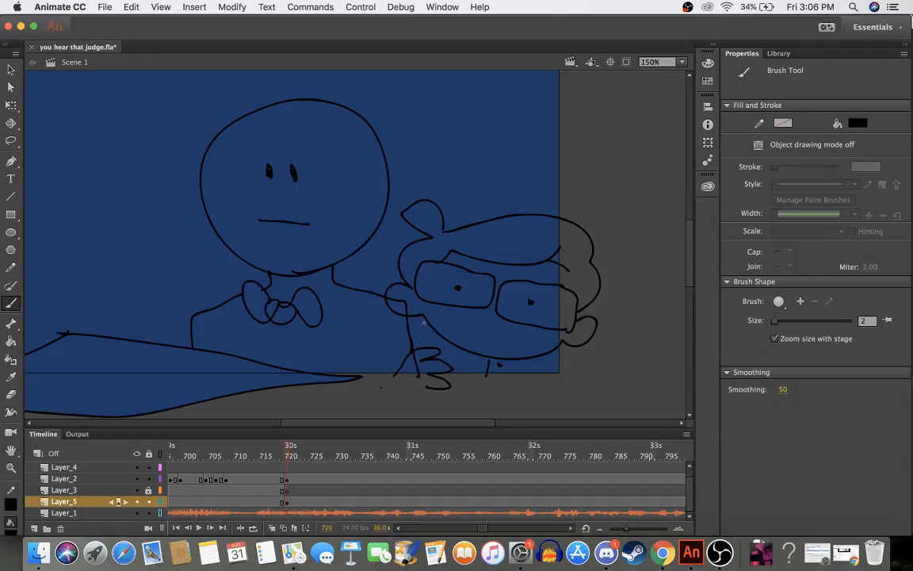
mouse_move(424, 323)
mouse_down()
mouse_move(326, 379)
mouse_move(317, 396)
mouse_move(459, 412)
mouse_move(620, 414)
mouse_move(577, 347)
mouse_up()
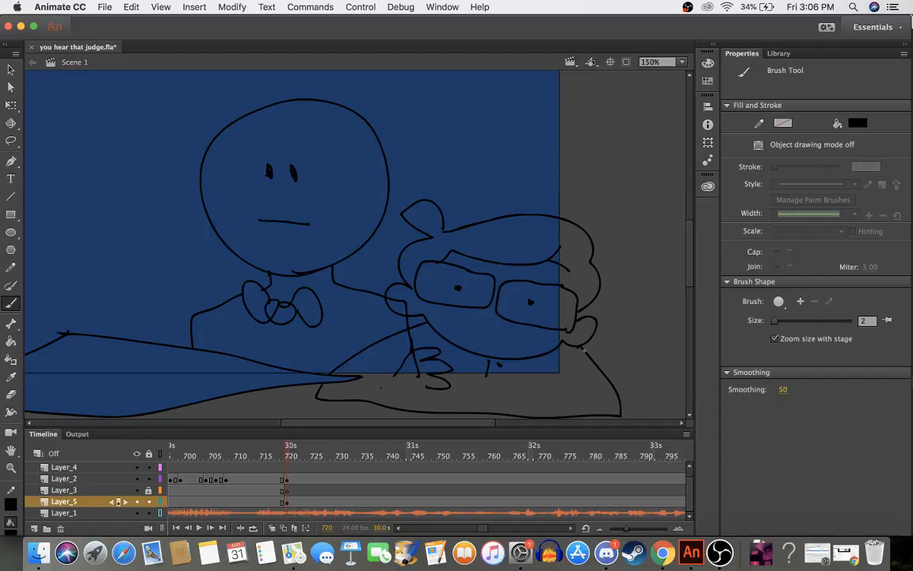
- Insert a blank keyframe at frame 739 on Layer_5 and turn on Onion Skin
drag(254, 456, 390, 453)
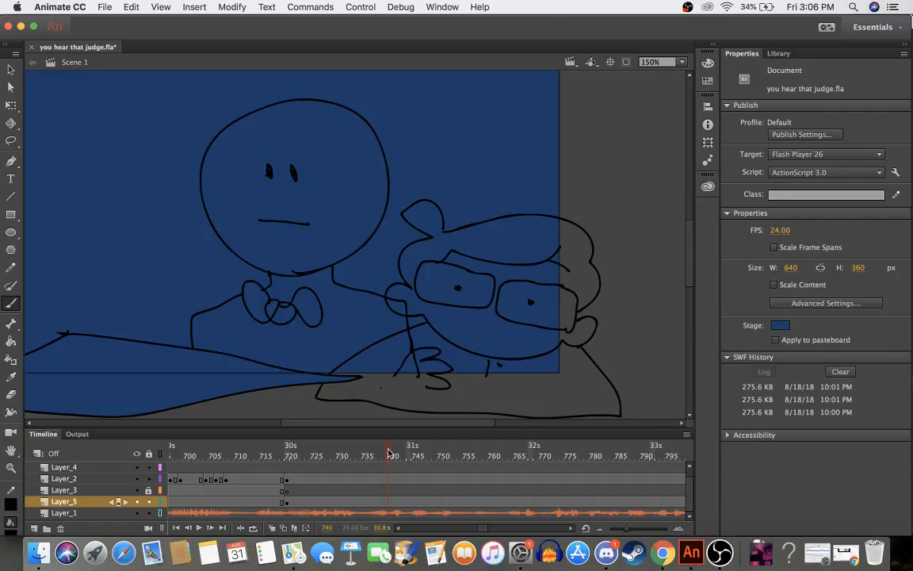
right_click(386, 501)
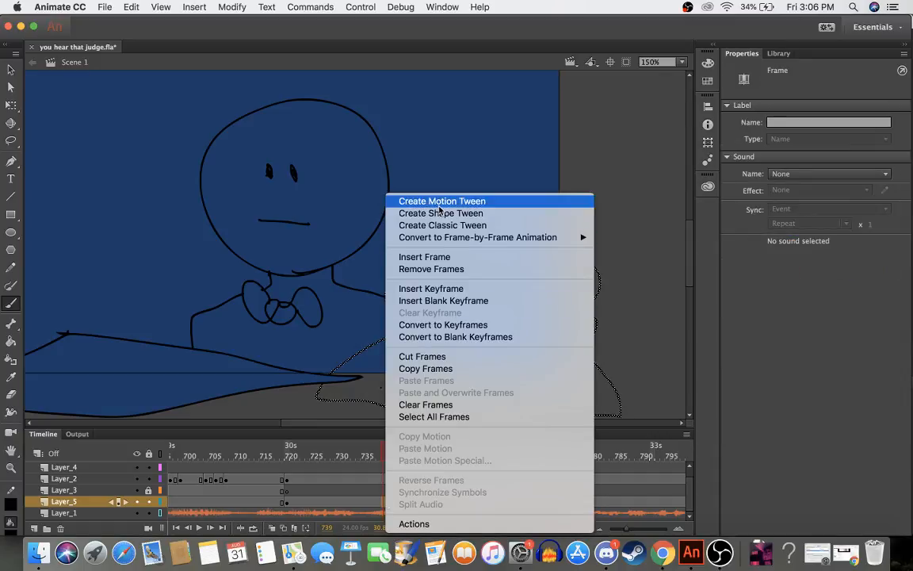
click(426, 301)
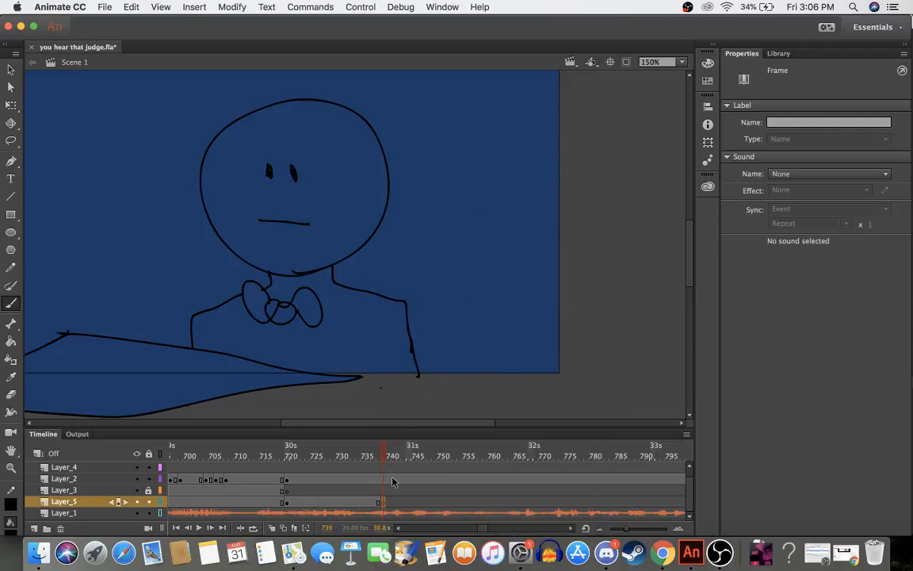
click(271, 528)
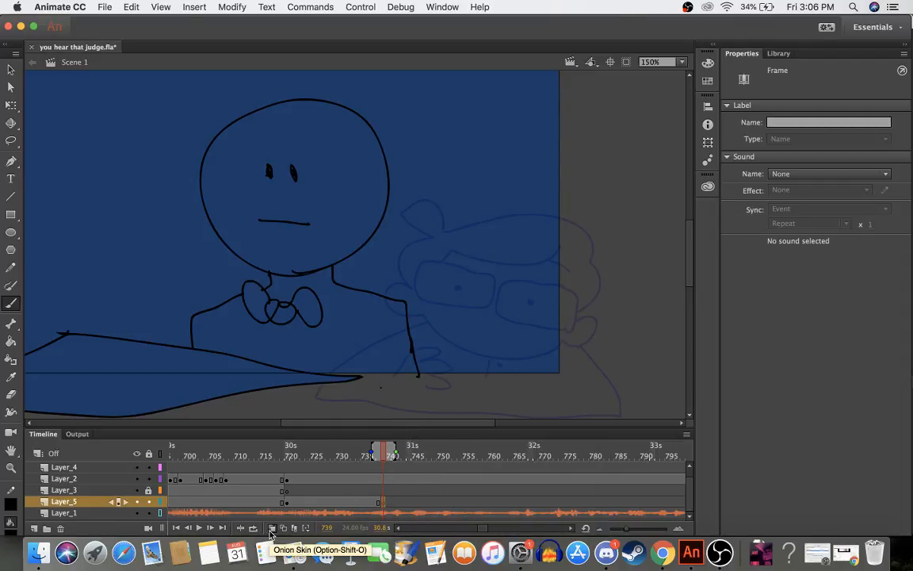
- Draw the hand and the glasses with dot pupils on frame 739, slightly offset from the ghosted drawing
mouse_move(402, 363)
mouse_down()
mouse_move(443, 346)
mouse_move(424, 357)
mouse_move(451, 361)
mouse_move(443, 386)
mouse_up()
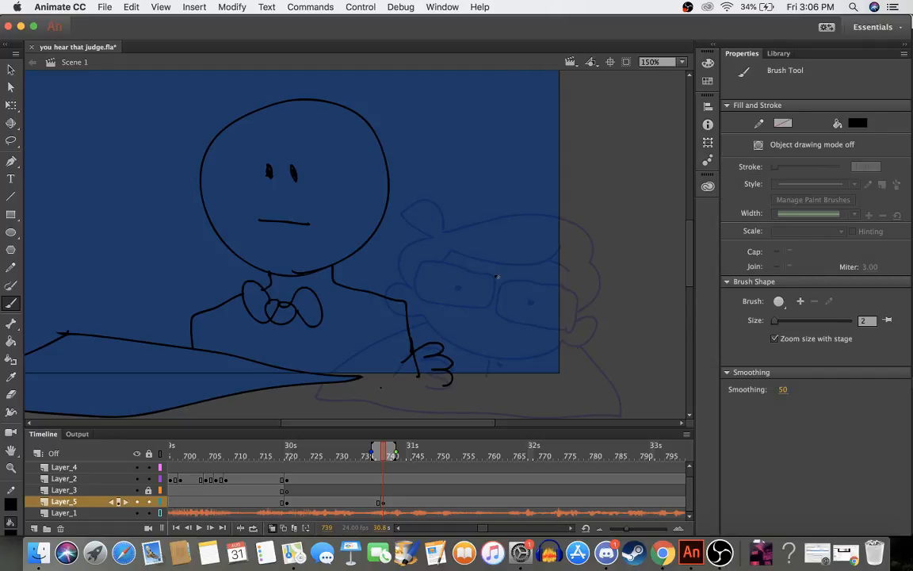
mouse_move(497, 277)
mouse_down()
mouse_move(429, 260)
mouse_move(423, 281)
mouse_move(438, 305)
mouse_move(468, 312)
mouse_move(502, 305)
mouse_move(498, 277)
mouse_up()
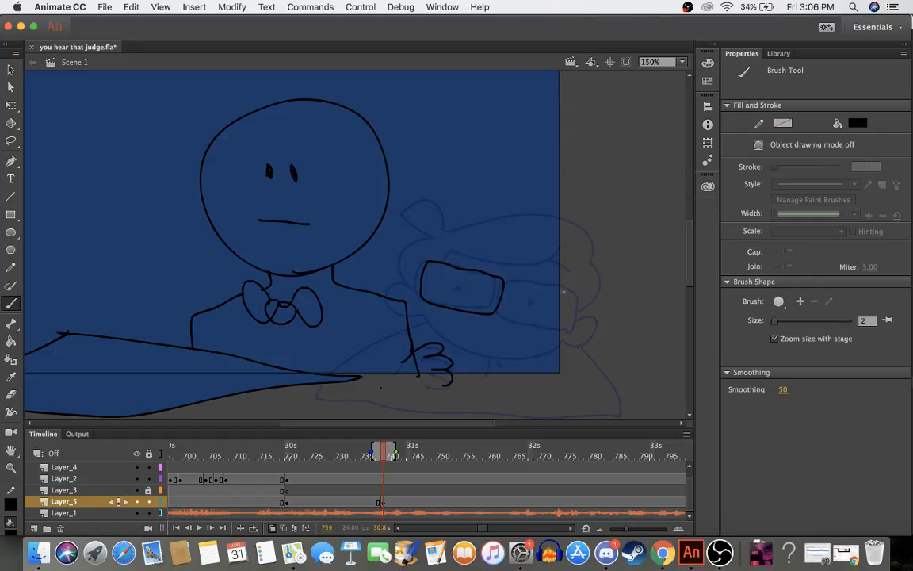
drag(564, 292, 511, 288)
key(super+z)
mouse_move(572, 296)
mouse_down()
mouse_move(518, 286)
mouse_move(509, 319)
mouse_move(554, 333)
mouse_move(577, 322)
mouse_move(580, 302)
mouse_move(567, 295)
mouse_up()
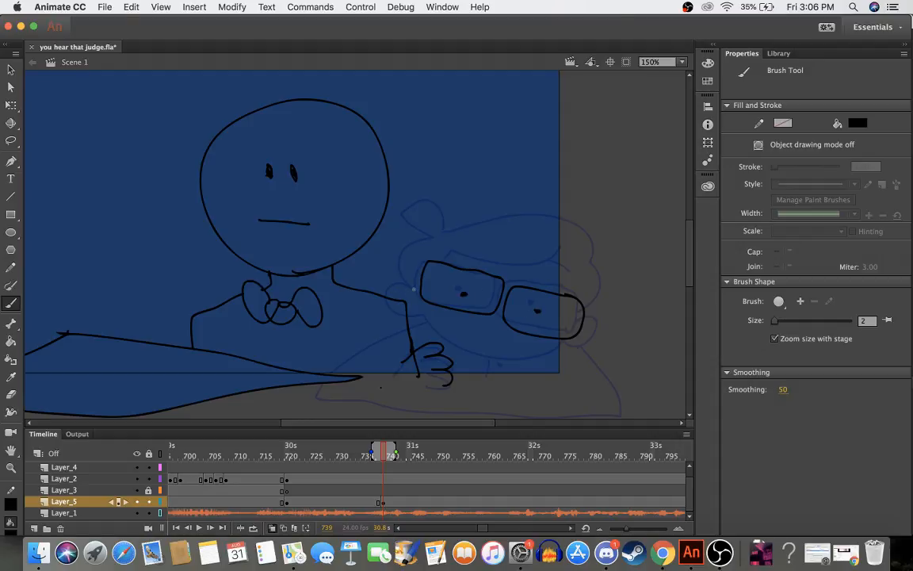
- Draw the near ear, jaw, hair tuft and fringe around the glasses on frame 739
mouse_move(421, 267)
mouse_down()
mouse_move(391, 308)
mouse_move(425, 315)
mouse_move(456, 349)
mouse_move(490, 361)
mouse_move(572, 345)
mouse_up()
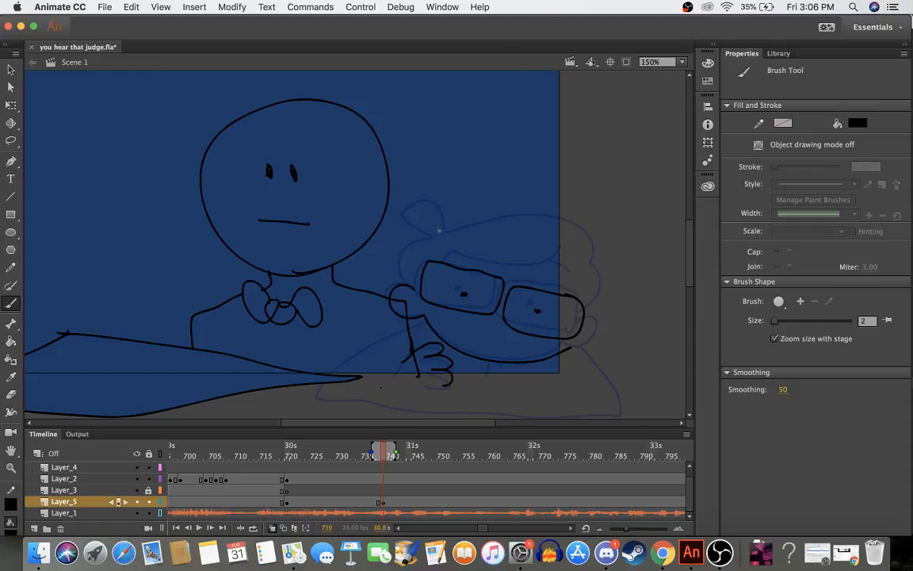
mouse_move(449, 236)
mouse_down()
mouse_move(439, 207)
mouse_move(411, 215)
mouse_move(431, 240)
mouse_move(407, 260)
mouse_move(412, 291)
mouse_move(466, 259)
mouse_move(529, 275)
mouse_move(556, 261)
mouse_up()
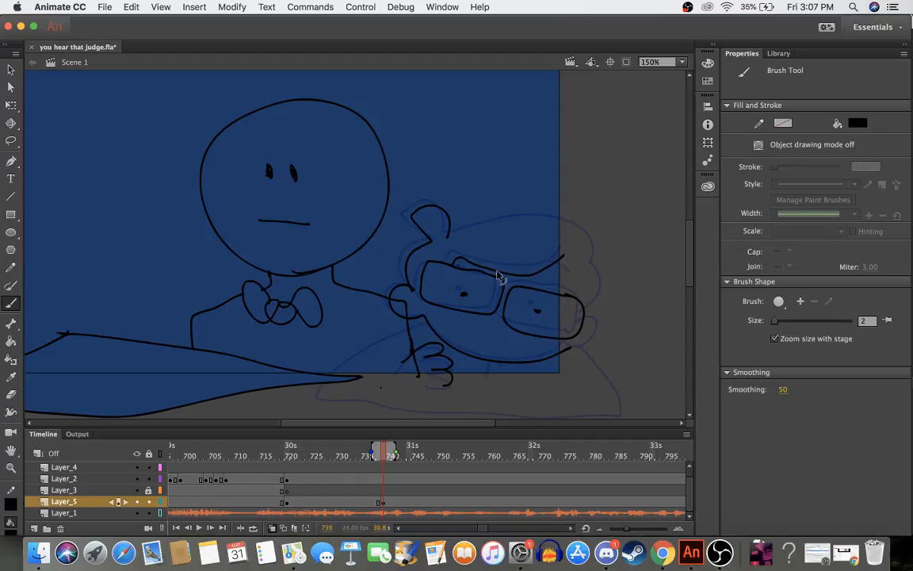
key(cmd+z)
mouse_move(465, 257)
mouse_down()
mouse_move(516, 274)
mouse_move(549, 271)
mouse_up()
key(super+z)
mouse_move(459, 258)
mouse_down()
mouse_move(504, 241)
mouse_move(522, 267)
mouse_move(563, 252)
mouse_move(551, 260)
mouse_move(573, 277)
mouse_up()
- Finish the character on frame 739 with the outer hair outline, far ear, collar marks and shoulders
mouse_move(451, 235)
mouse_down()
mouse_move(569, 223)
mouse_move(603, 238)
mouse_move(593, 269)
mouse_move(601, 306)
mouse_move(584, 328)
mouse_move(579, 322)
mouse_move(604, 326)
mouse_move(592, 354)
mouse_move(562, 351)
mouse_up()
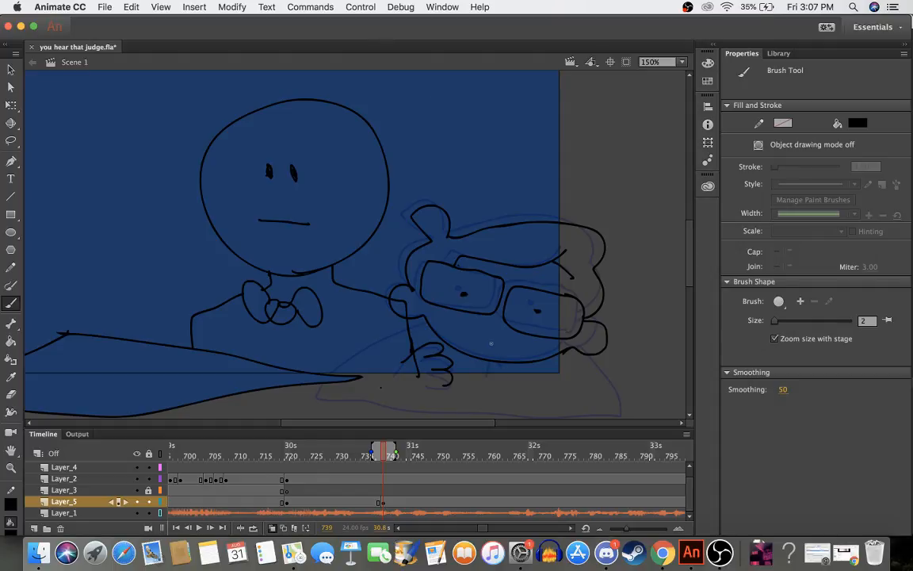
drag(492, 367, 487, 385)
mouse_move(425, 321)
mouse_down()
mouse_move(369, 343)
mouse_move(330, 404)
mouse_move(391, 416)
mouse_move(585, 414)
mouse_move(601, 412)
mouse_move(583, 351)
mouse_up()
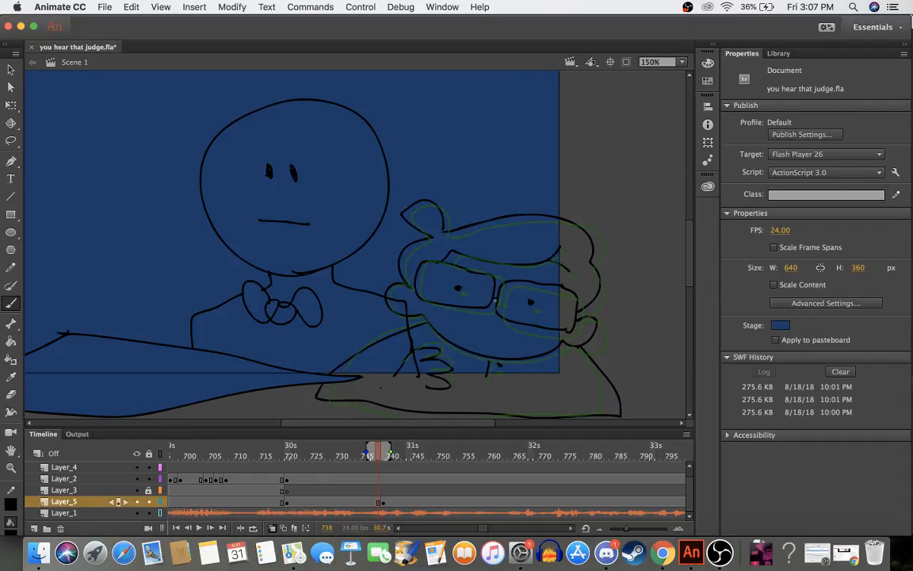
- Insert a blank keyframe at frame 741 on Layer_5
mouse_move(384, 454)
mouse_down()
mouse_move(400, 454)
mouse_move(375, 463)
mouse_move(394, 465)
mouse_up()
click(398, 495)
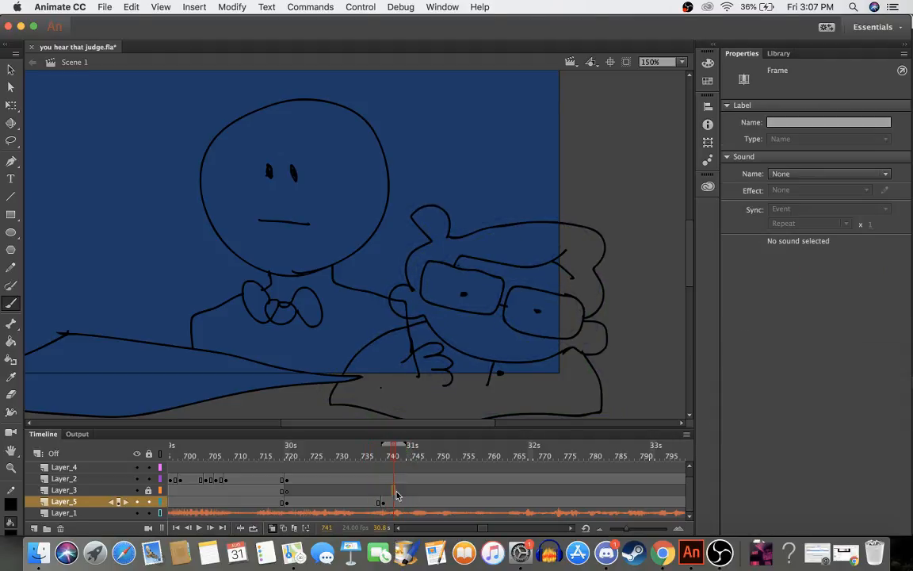
click(395, 504)
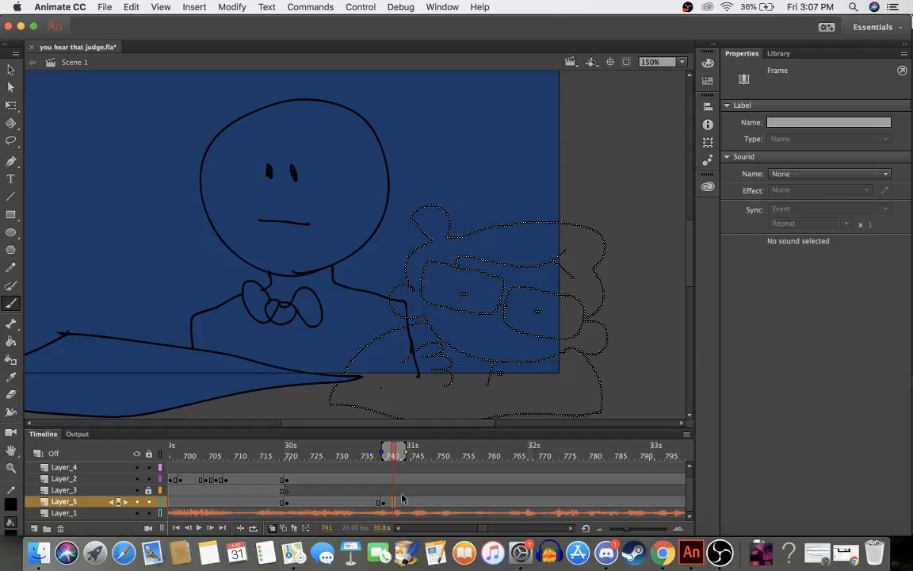
double_click(395, 505)
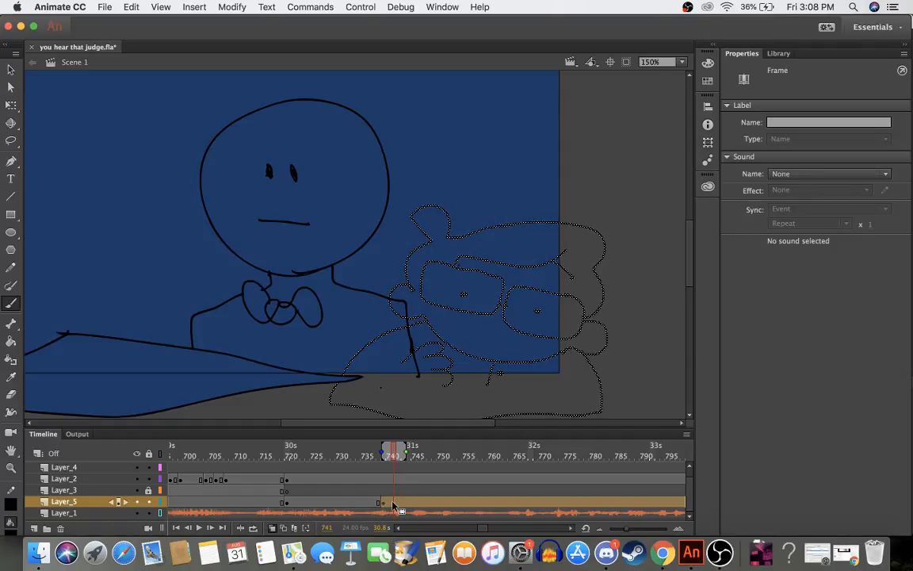
right_click(394, 504)
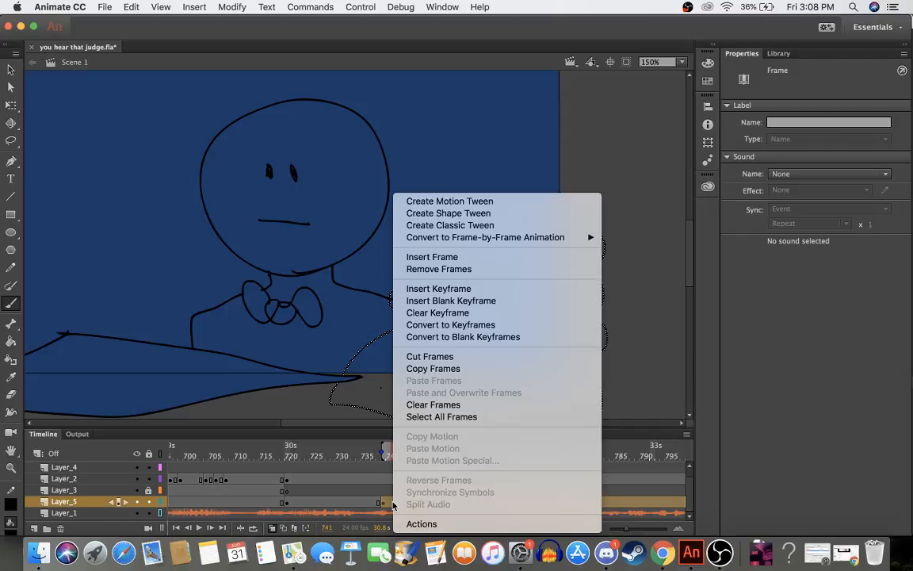
click(443, 300)
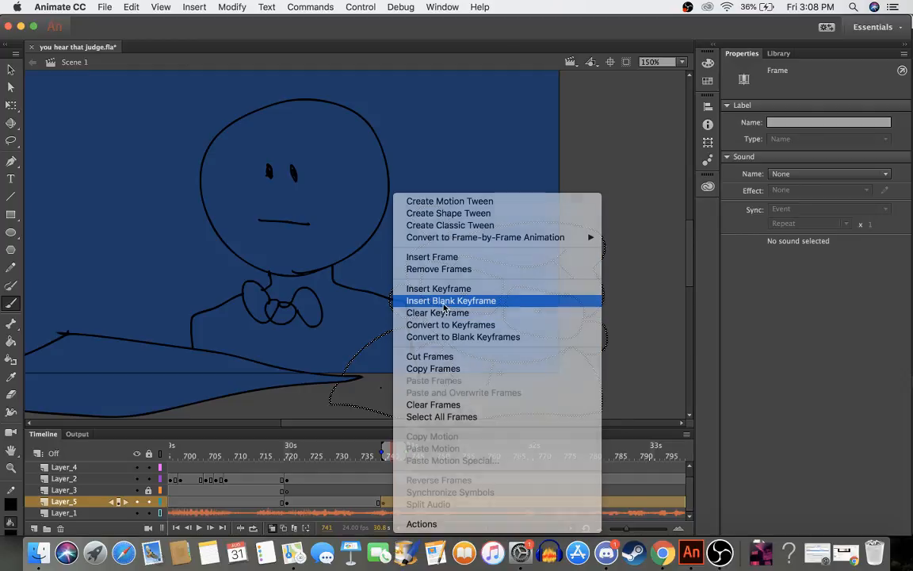
mouse_move(401, 204)
mouse_down()
mouse_move(445, 182)
mouse_move(414, 181)
mouse_move(406, 170)
mouse_move(416, 119)
mouse_move(393, 140)
mouse_up()
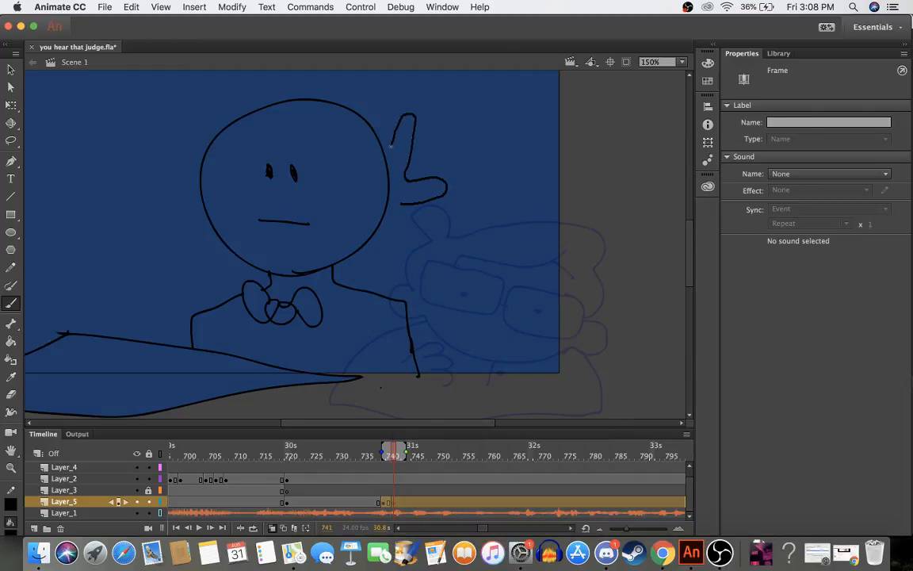
key(cmd+z)
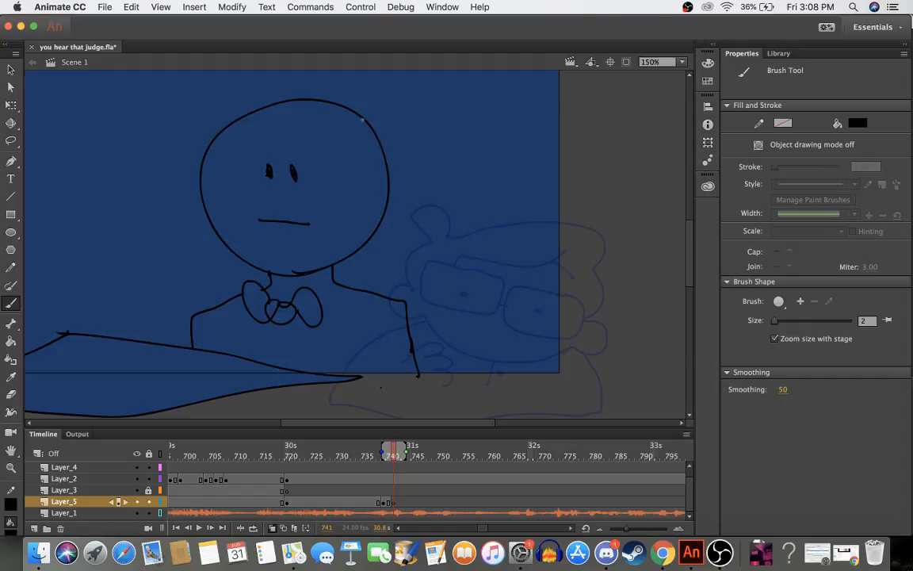
mouse_move(365, 103)
mouse_down()
mouse_move(346, 155)
mouse_move(358, 189)
mouse_move(408, 198)
mouse_move(440, 187)
mouse_move(429, 170)
mouse_move(405, 172)
mouse_move(429, 126)
mouse_move(419, 115)
mouse_move(390, 143)
mouse_move(395, 111)
mouse_move(381, 115)
mouse_move(368, 139)
mouse_up()
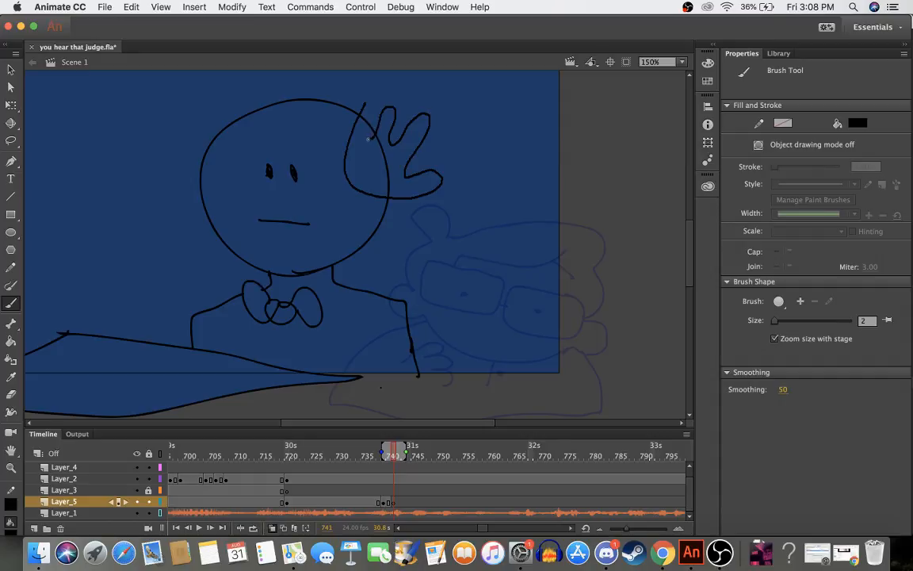
key(cmd+z)
key(cmd+z)
mouse_move(350, 184)
mouse_down()
mouse_move(416, 197)
mouse_move(467, 178)
mouse_up()
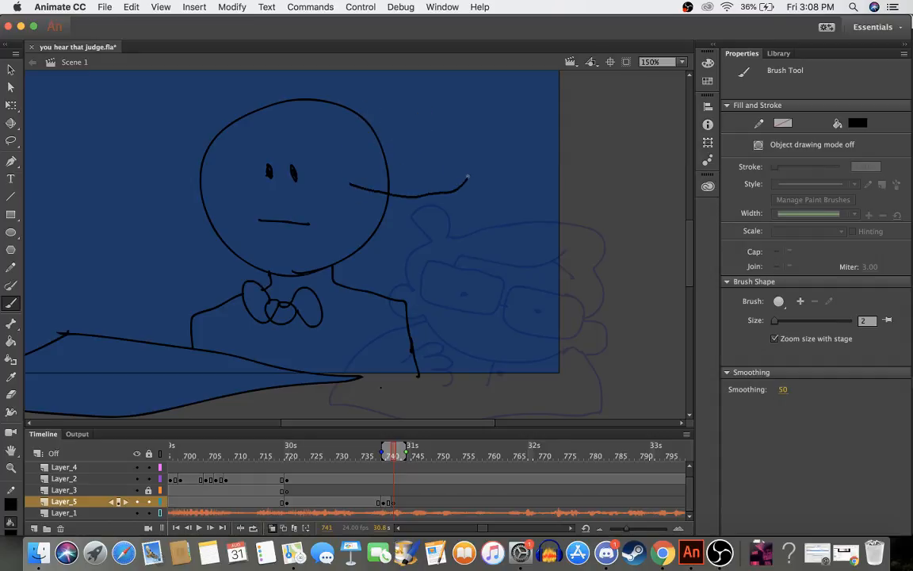
key(cmd+z)
- Draw a raised open hand with spread fingers overlapping the edge of the judge's face on frame 741
mouse_move(343, 193)
mouse_down()
mouse_move(391, 203)
mouse_move(430, 183)
mouse_move(427, 166)
mouse_move(386, 194)
mouse_move(397, 174)
mouse_move(408, 175)
mouse_move(422, 129)
mouse_move(413, 110)
mouse_move(396, 146)
mouse_move(389, 149)
mouse_move(391, 110)
mouse_move(373, 111)
mouse_move(370, 141)
mouse_up()
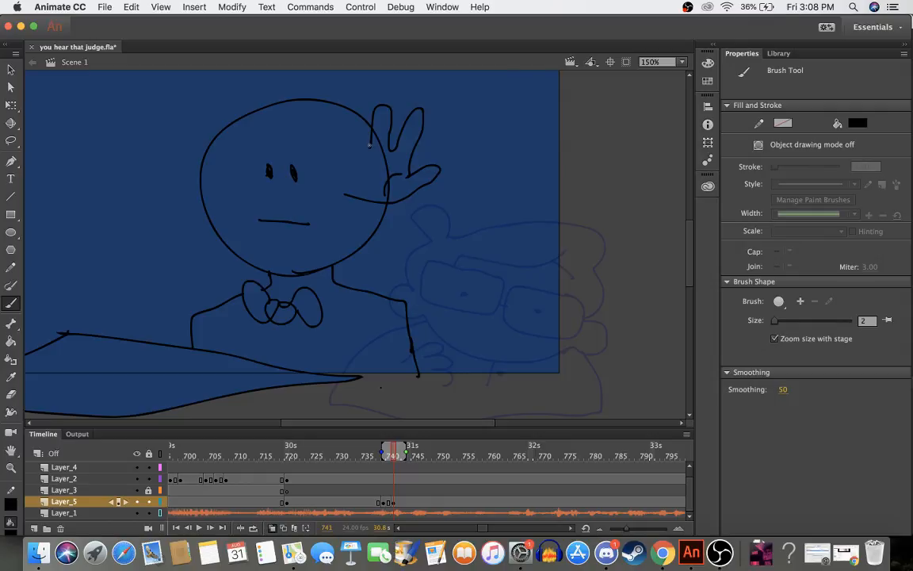
key(super+z)
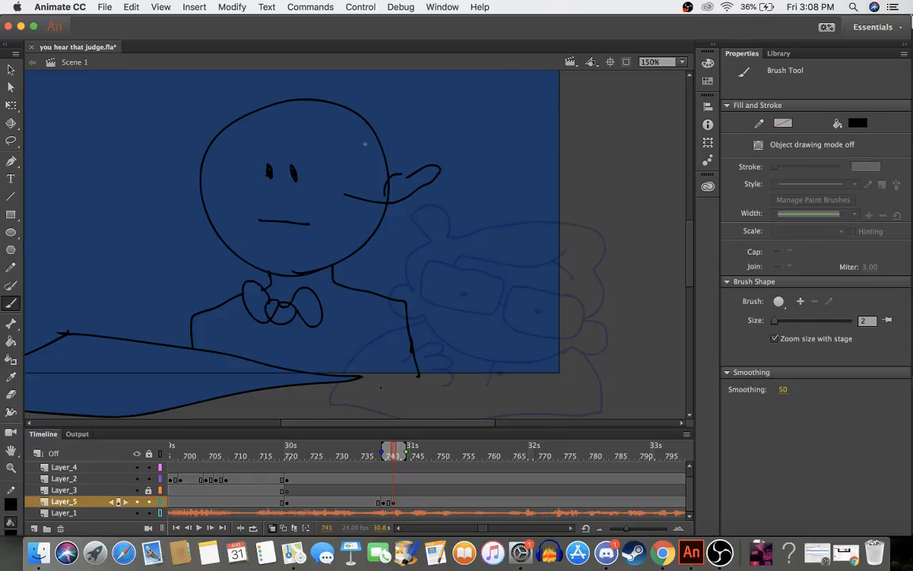
mouse_move(365, 152)
mouse_down()
mouse_move(373, 107)
mouse_move(394, 131)
mouse_move(393, 146)
mouse_move(412, 113)
mouse_move(407, 178)
mouse_up()
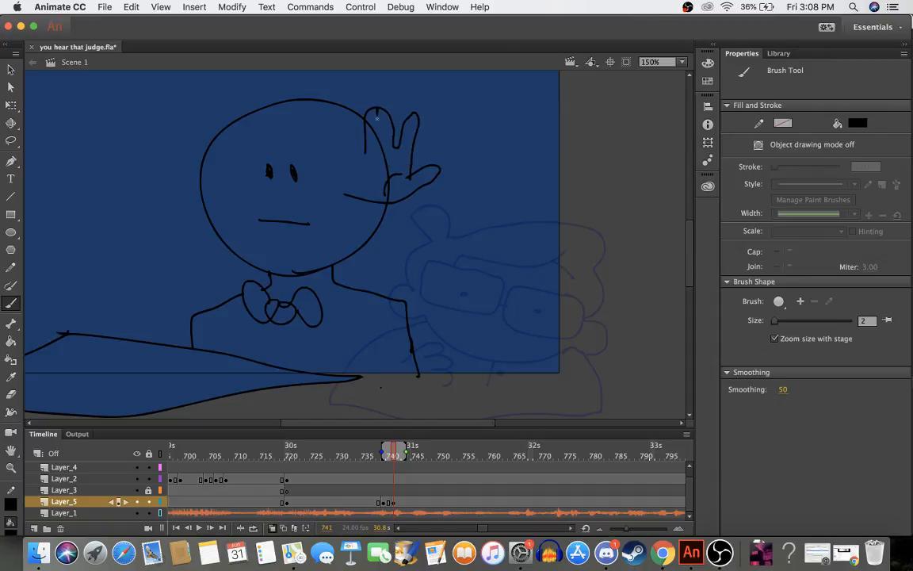
mouse_move(377, 119)
mouse_down()
mouse_move(377, 142)
mouse_move(361, 151)
mouse_move(343, 123)
mouse_move(343, 193)
mouse_up()
- Draw a sleeve cuff near the judge's shoulder and a curved forearm connecting it to the raised hand
mouse_move(457, 347)
mouse_down()
mouse_move(441, 327)
mouse_move(413, 321)
mouse_up()
mouse_move(501, 286)
mouse_down()
mouse_move(453, 278)
mouse_move(446, 299)
mouse_move(466, 315)
mouse_up()
key(super+z)
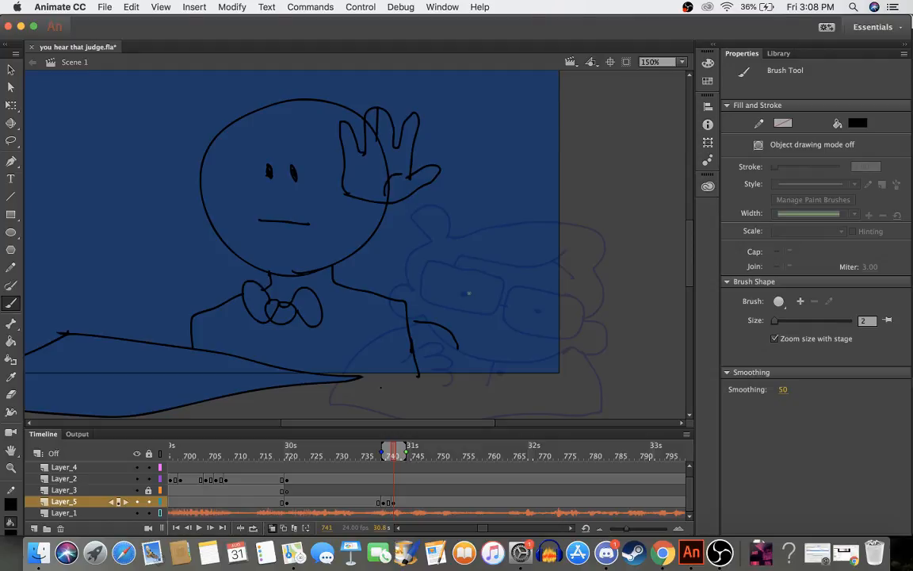
mouse_move(395, 204)
mouse_down()
mouse_move(402, 239)
mouse_move(372, 297)
mouse_up()
key(super+z)
drag(396, 205, 410, 317)
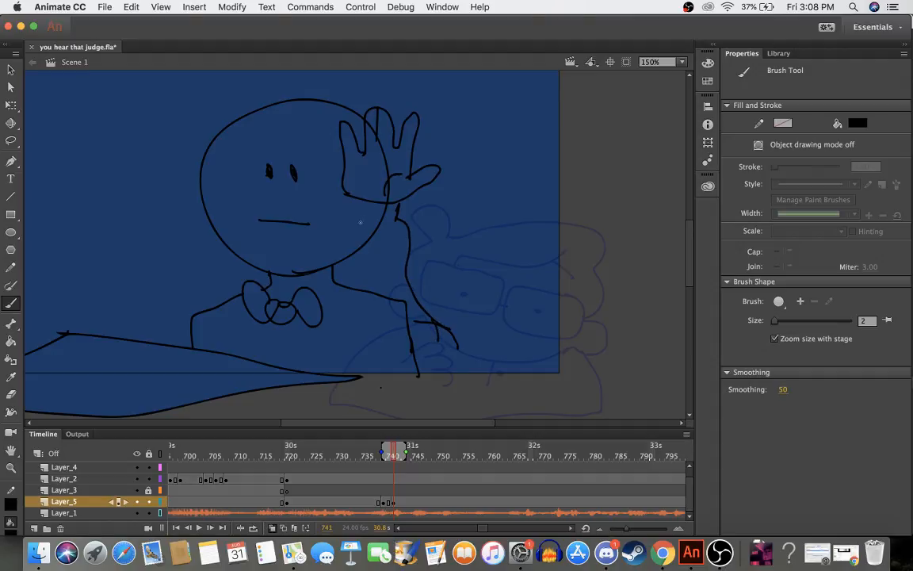
mouse_move(356, 205)
mouse_down()
mouse_move(336, 243)
mouse_move(337, 286)
mouse_move(379, 350)
mouse_move(398, 359)
mouse_move(368, 372)
mouse_up()
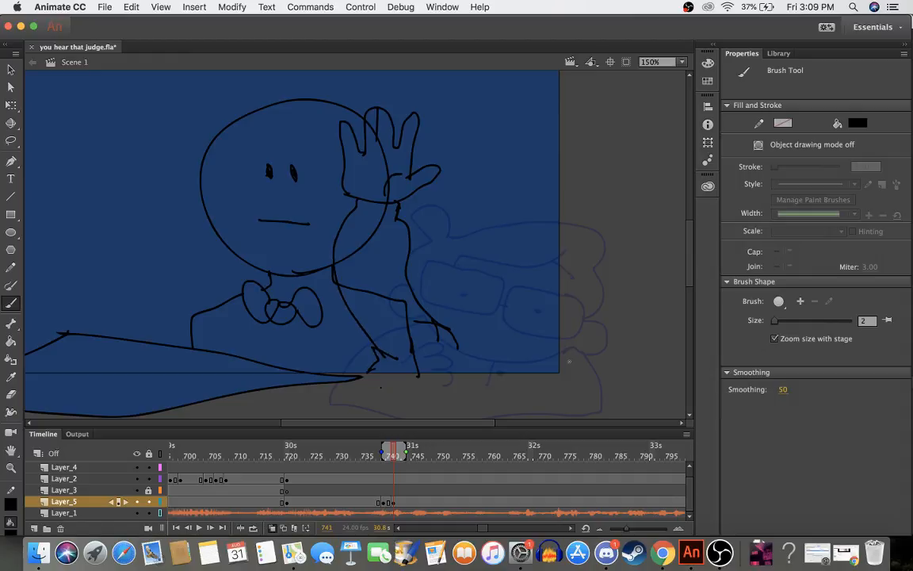
- Draw the tilted head on frame 741 with glasses and pupils, hair outline, jaw, collar marks and the rounded shape below the glasses
mouse_move(572, 361)
mouse_down()
mouse_move(535, 366)
mouse_move(533, 382)
mouse_move(587, 401)
mouse_move(603, 379)
mouse_move(591, 360)
mouse_move(565, 355)
mouse_up()
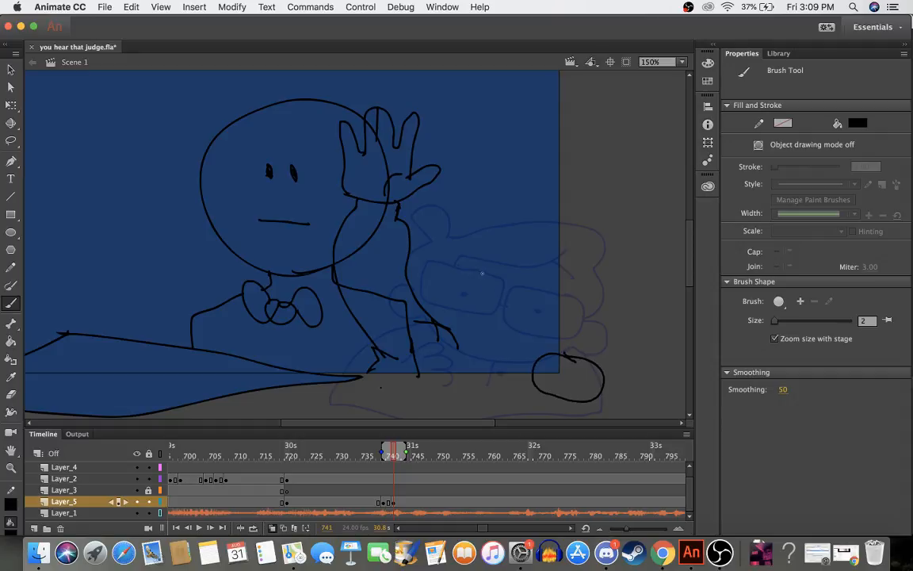
mouse_move(500, 286)
mouse_down()
mouse_move(456, 276)
mouse_move(430, 287)
mouse_move(464, 314)
mouse_move(499, 321)
mouse_move(504, 286)
mouse_up()
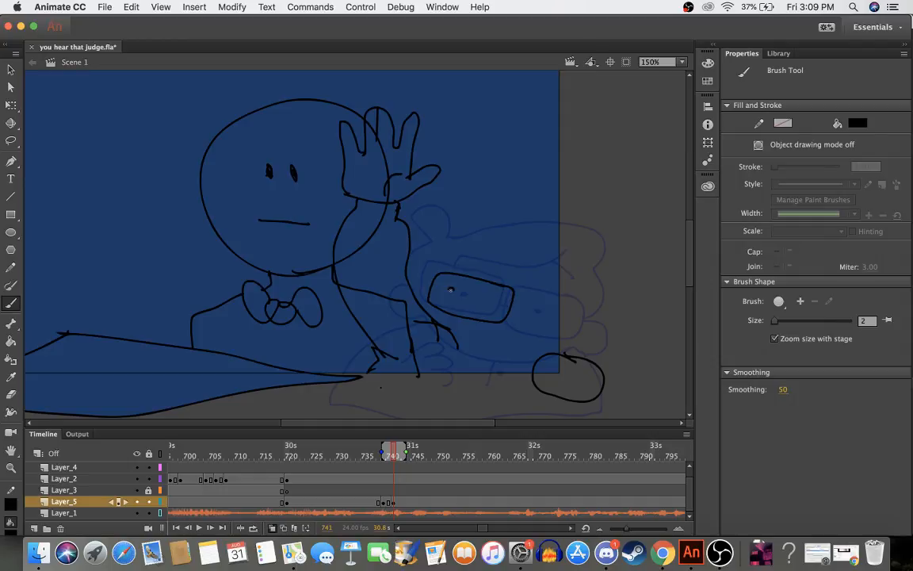
mouse_move(559, 300)
mouse_down()
mouse_move(520, 293)
mouse_move(512, 320)
mouse_move(540, 343)
mouse_move(585, 341)
mouse_move(578, 309)
mouse_move(524, 298)
mouse_up()
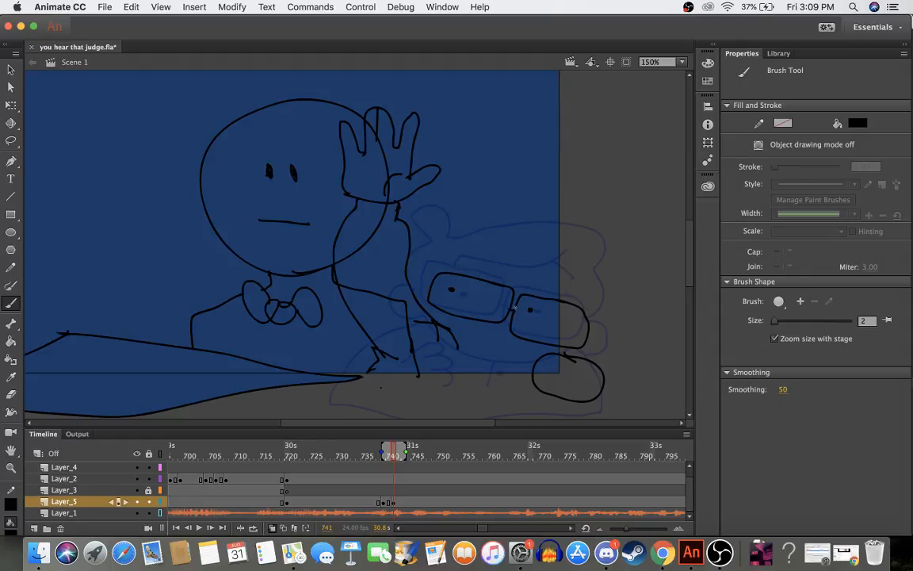
mouse_move(452, 246)
mouse_down()
mouse_move(421, 220)
mouse_move(434, 245)
mouse_move(409, 268)
mouse_move(481, 263)
mouse_move(540, 276)
mouse_move(572, 255)
mouse_up()
mouse_move(452, 244)
mouse_down()
mouse_move(513, 225)
mouse_move(587, 235)
mouse_move(603, 249)
mouse_move(595, 278)
mouse_move(606, 299)
mouse_move(585, 322)
mouse_up()
drag(560, 265, 578, 285)
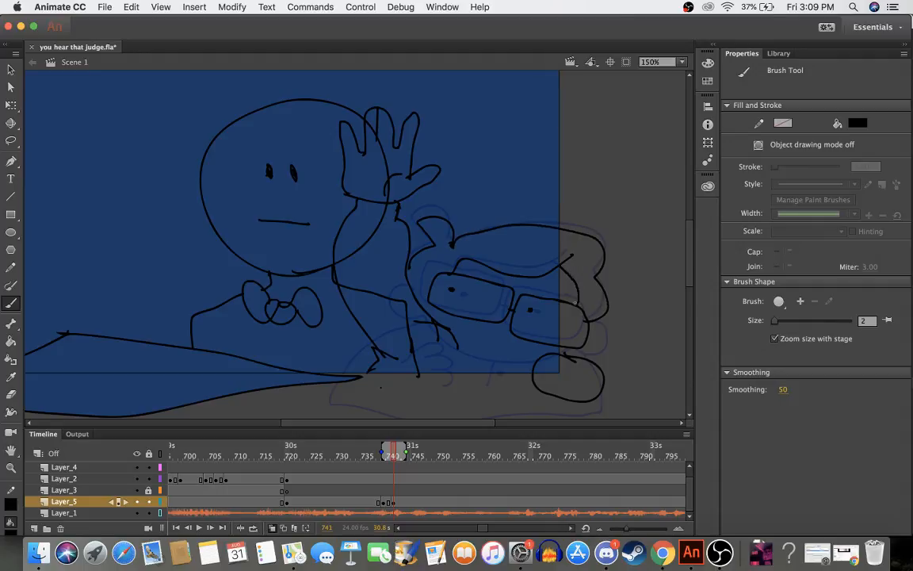
mouse_move(470, 352)
mouse_down()
mouse_move(499, 362)
mouse_move(487, 382)
mouse_move(508, 363)
mouse_move(546, 367)
mouse_up()
- Shift the character's last two Layer_5 keyframes one frame earlier, to frames 738 and 740
click(415, 455)
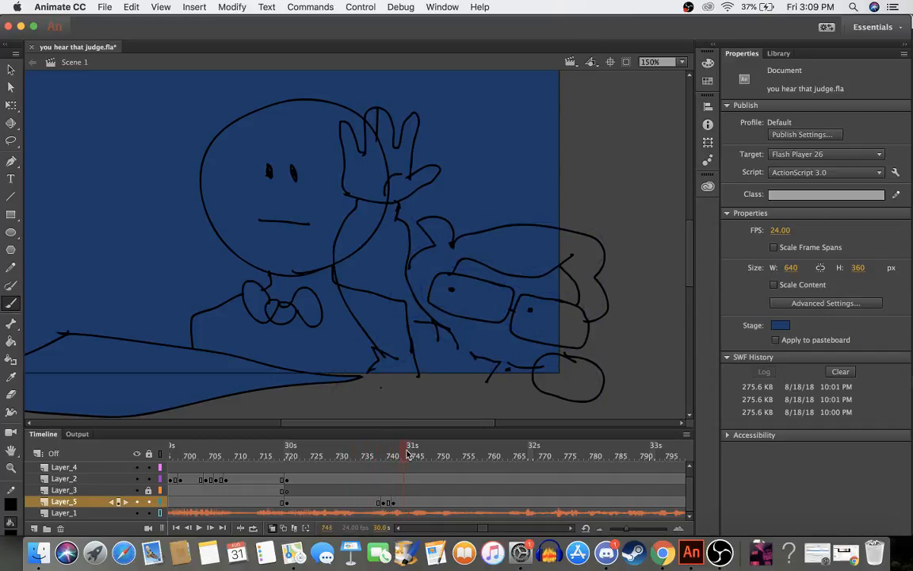
drag(415, 455, 397, 485)
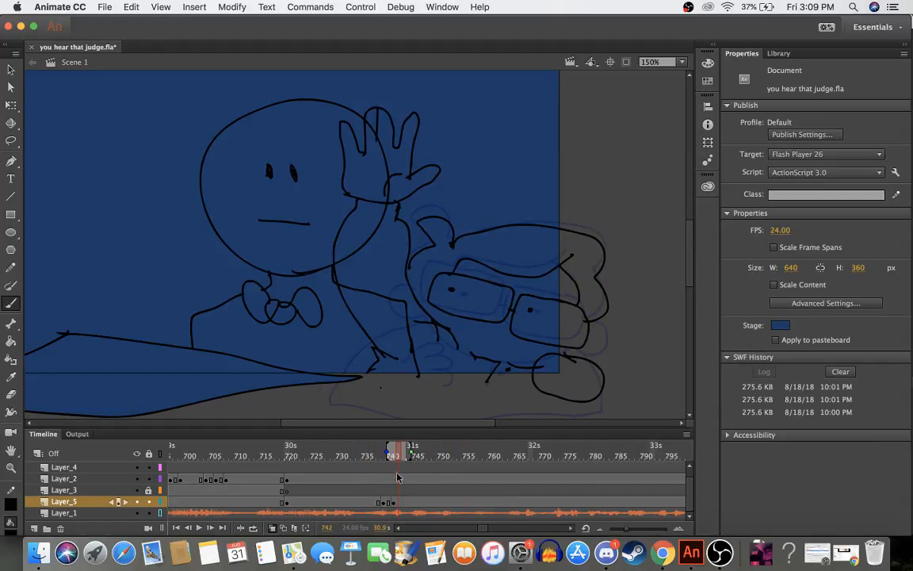
click(395, 504)
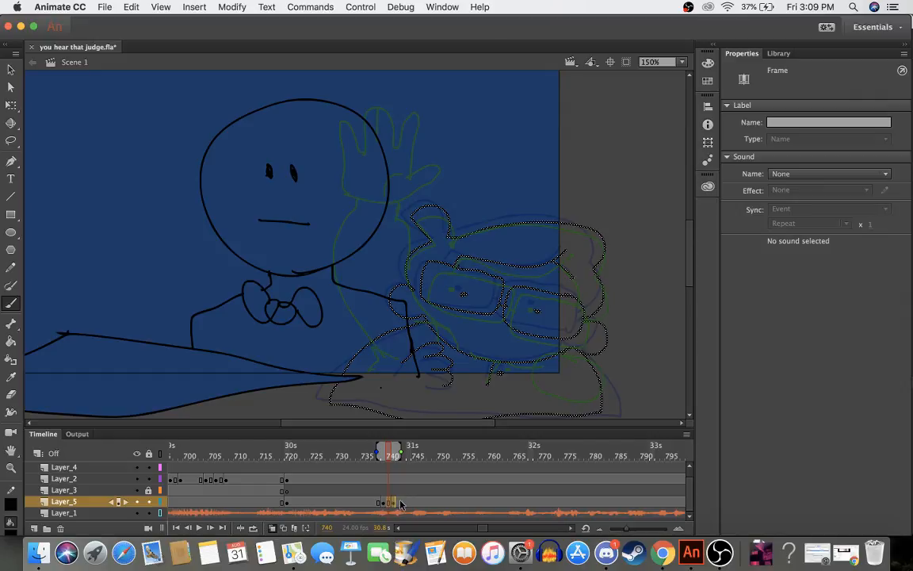
click(394, 505)
click(367, 504)
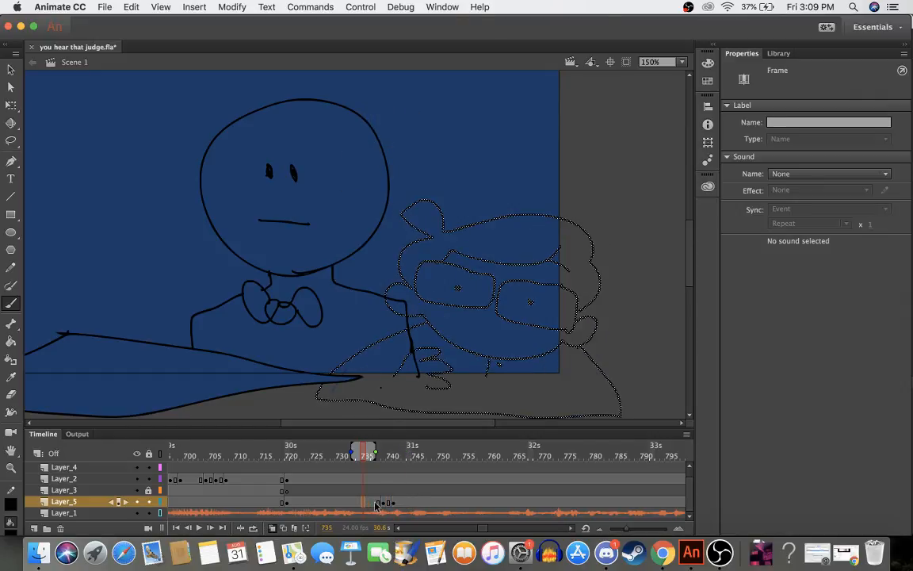
click(381, 503)
drag(395, 504, 385, 505)
click(354, 466)
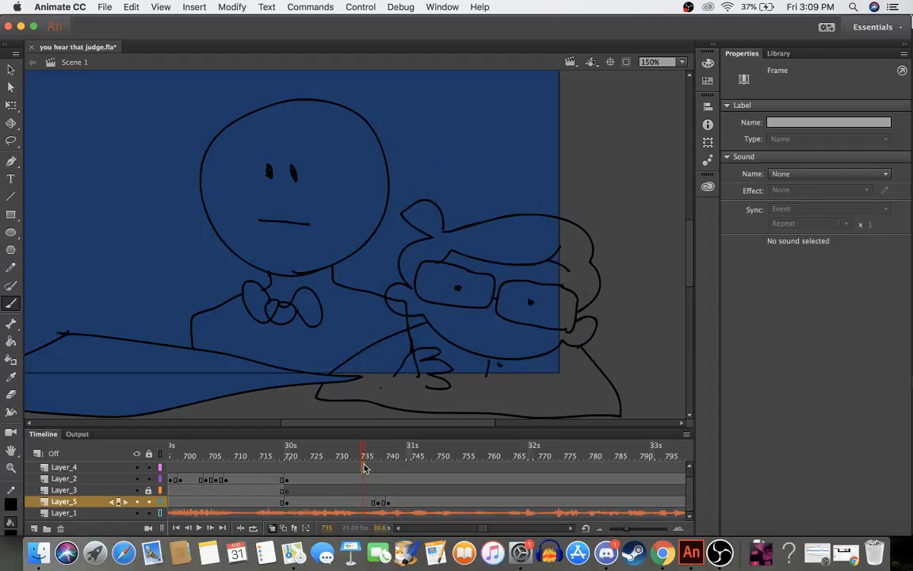
- Outline the character's lower body on Layer_5 frame 740, from the raised arm's base around to the rounded shape below the head
drag(354, 466, 394, 472)
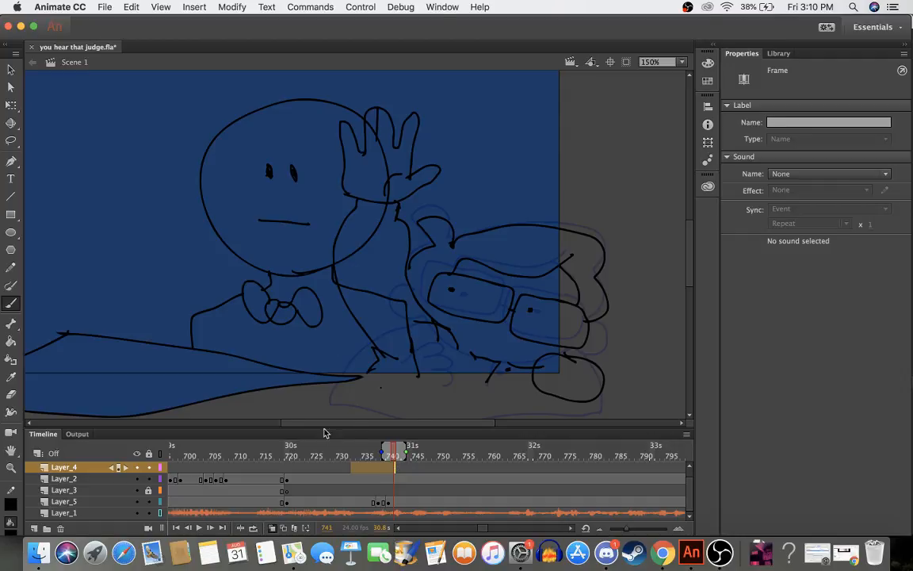
mouse_move(370, 374)
mouse_down()
mouse_move(423, 416)
mouse_move(592, 416)
mouse_move(604, 389)
mouse_up()
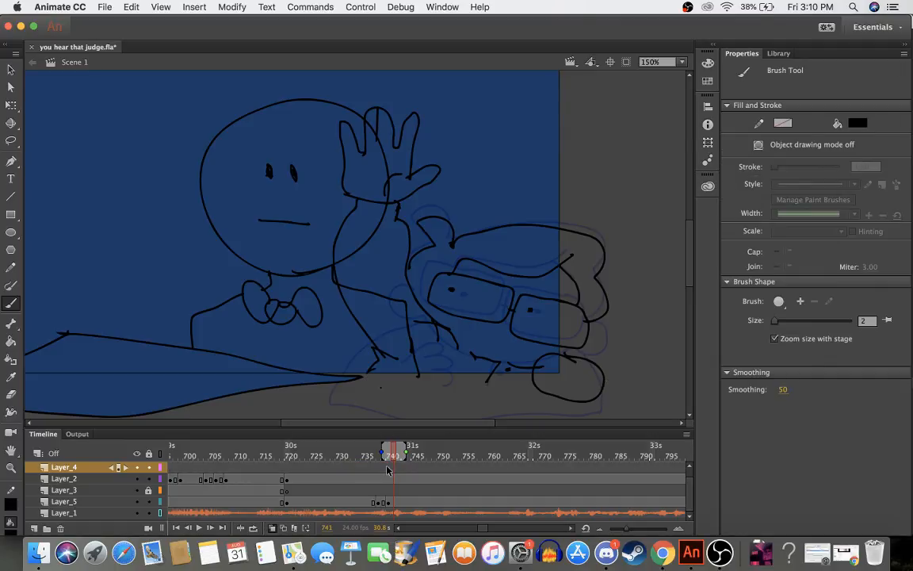
click(389, 502)
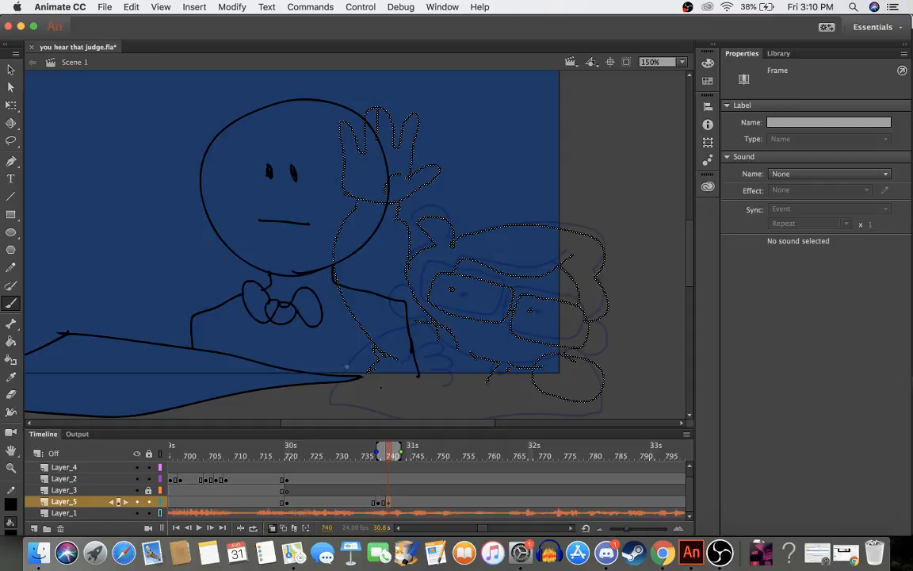
mouse_move(366, 379)
mouse_down()
mouse_move(352, 413)
mouse_move(570, 418)
mouse_move(602, 416)
mouse_move(605, 385)
mouse_up()
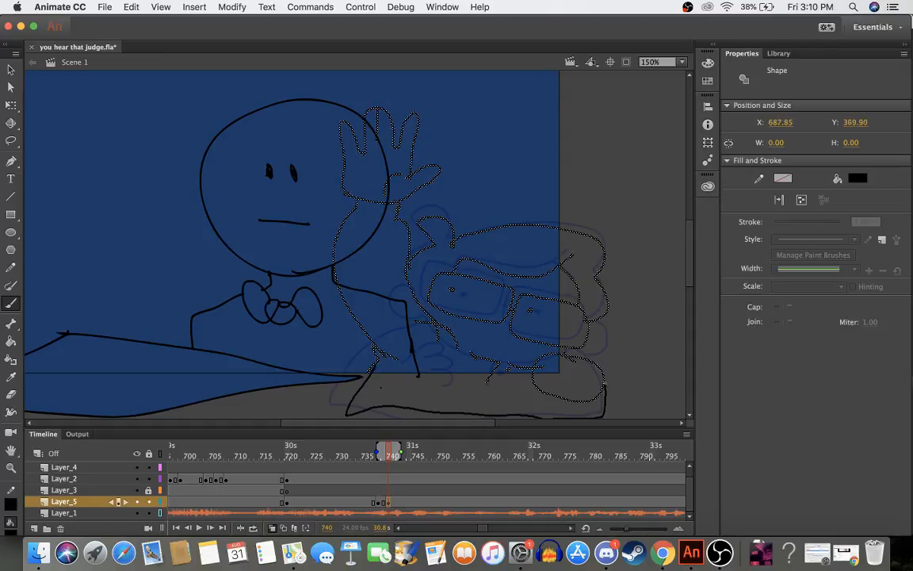
- Insert a blank keyframe at frame 742 on Layer_5
click(391, 504)
click(394, 505)
key(F6)
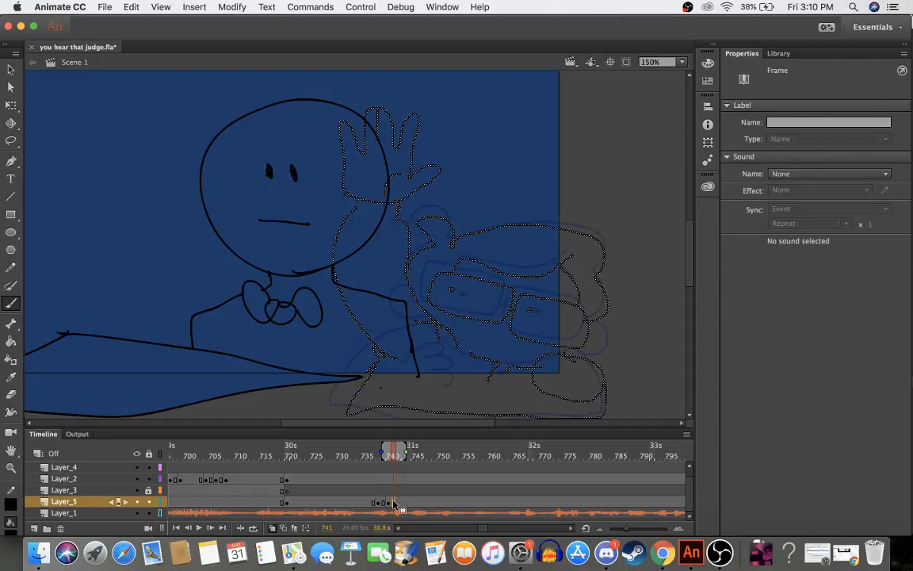
right_click(395, 505)
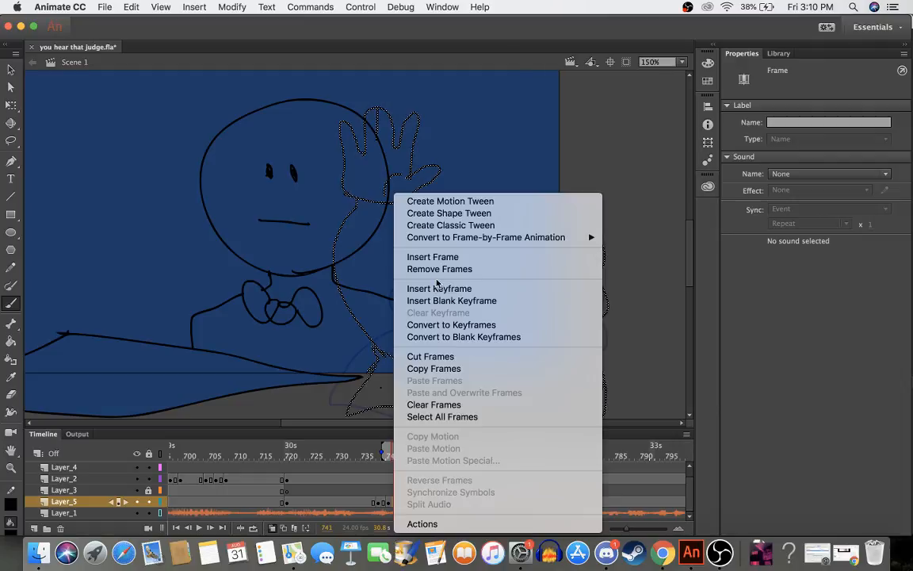
click(321, 411)
drag(429, 454, 398, 453)
click(398, 504)
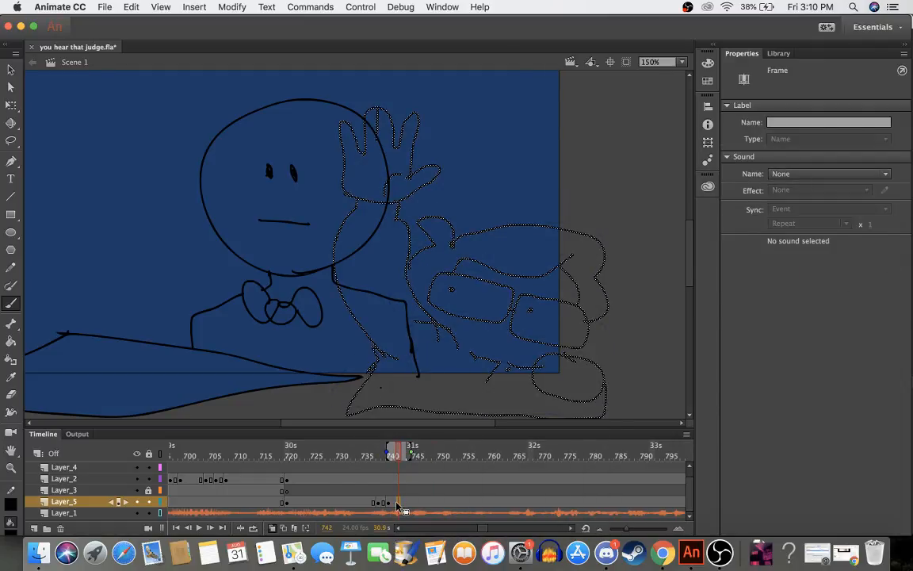
click(392, 502)
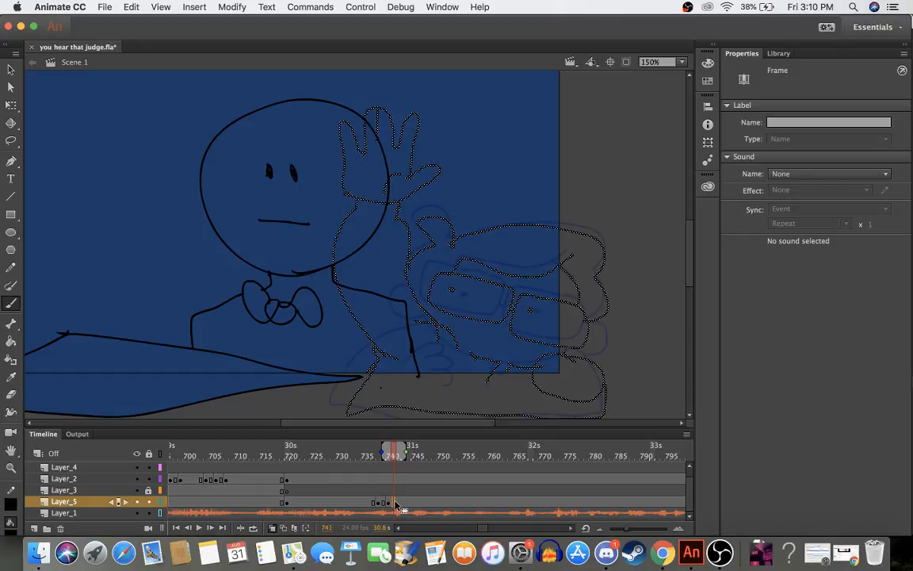
click(398, 502)
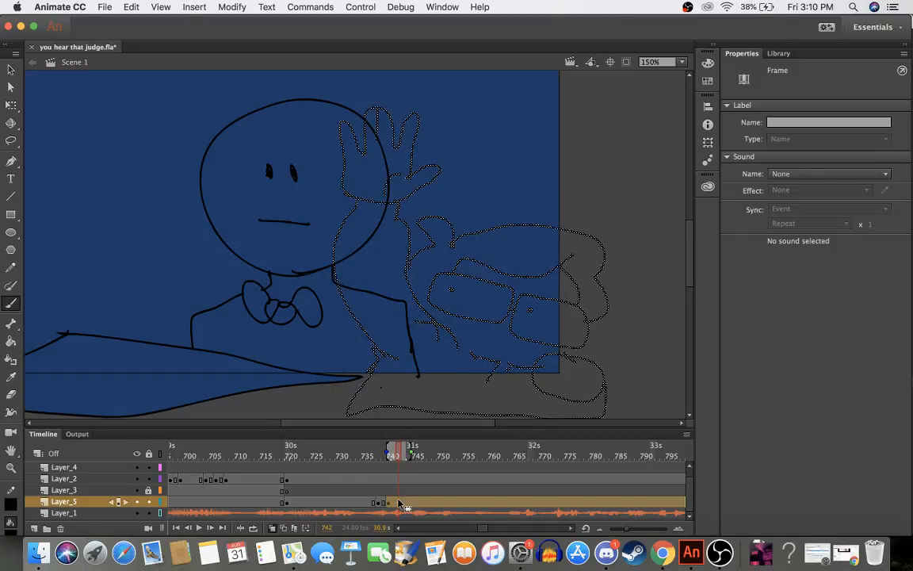
right_click(398, 502)
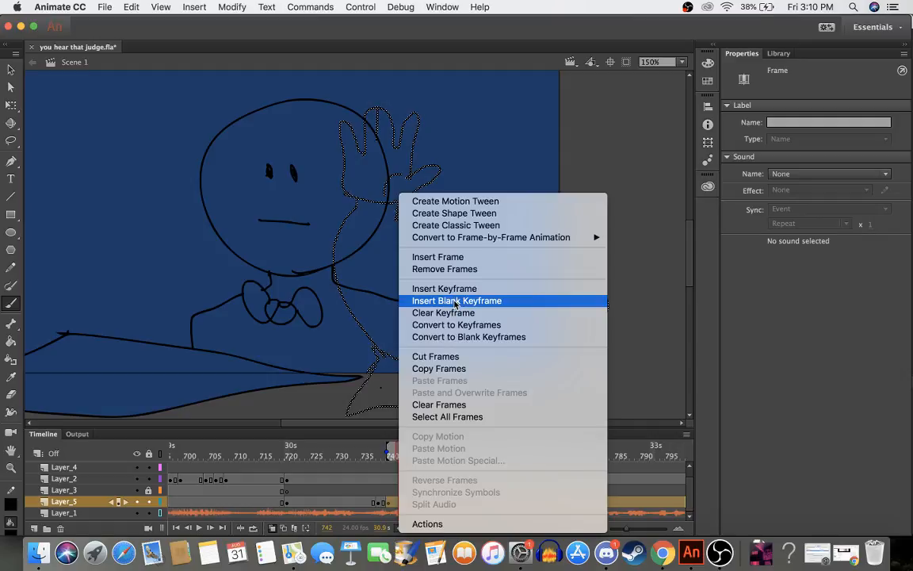
click(456, 301)
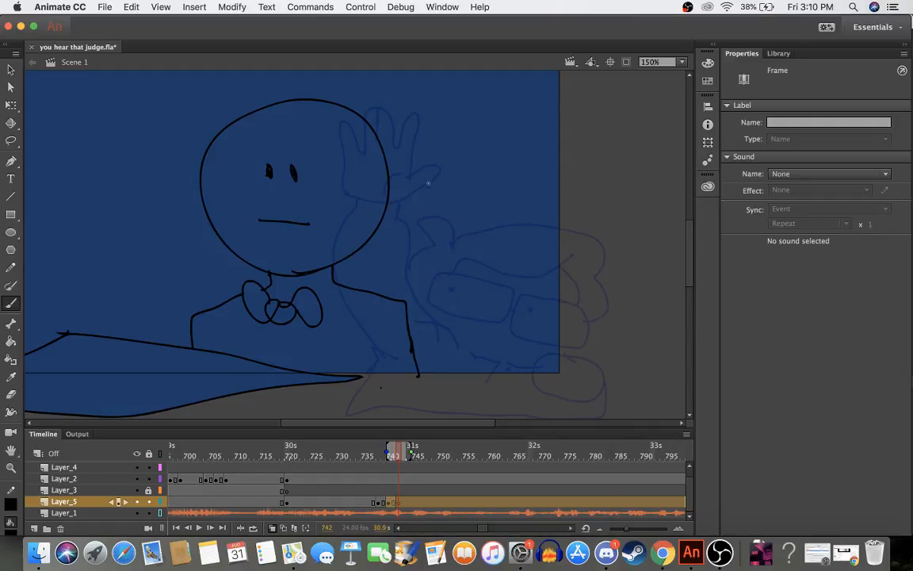
- Redraw the raised hand on frame 742 with the outermost finger folded down, and add the forearm and sleeve edge beneath it
mouse_move(400, 195)
mouse_down()
mouse_move(429, 170)
mouse_move(420, 161)
mouse_move(400, 175)
mouse_move(398, 167)
mouse_move(410, 121)
mouse_move(399, 116)
mouse_move(384, 148)
mouse_move(383, 118)
mouse_move(363, 109)
mouse_move(362, 154)
mouse_move(341, 160)
mouse_move(344, 186)
mouse_move(389, 194)
mouse_up()
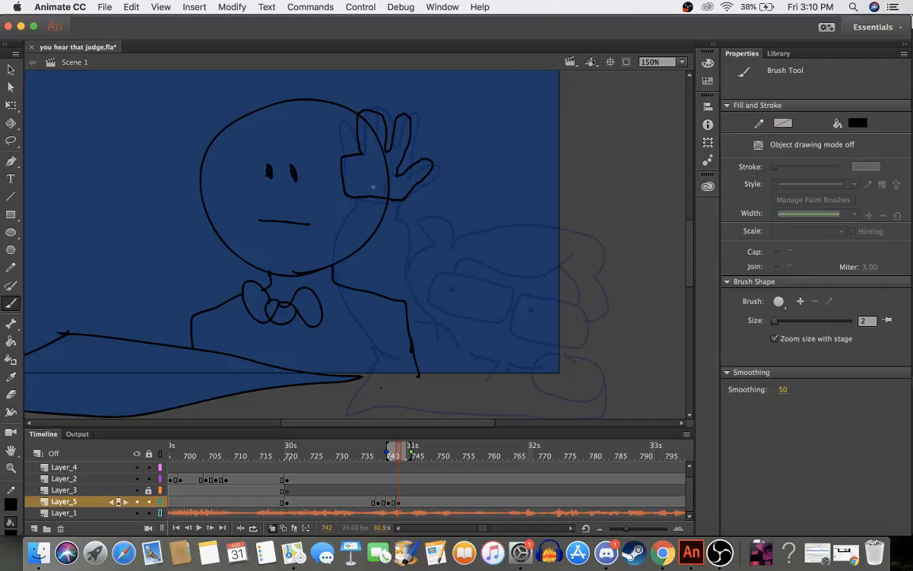
drag(370, 112, 384, 149)
drag(344, 197, 339, 279)
mouse_move(396, 200)
mouse_down()
mouse_move(413, 291)
mouse_move(436, 338)
mouse_move(446, 333)
mouse_move(434, 328)
mouse_up()
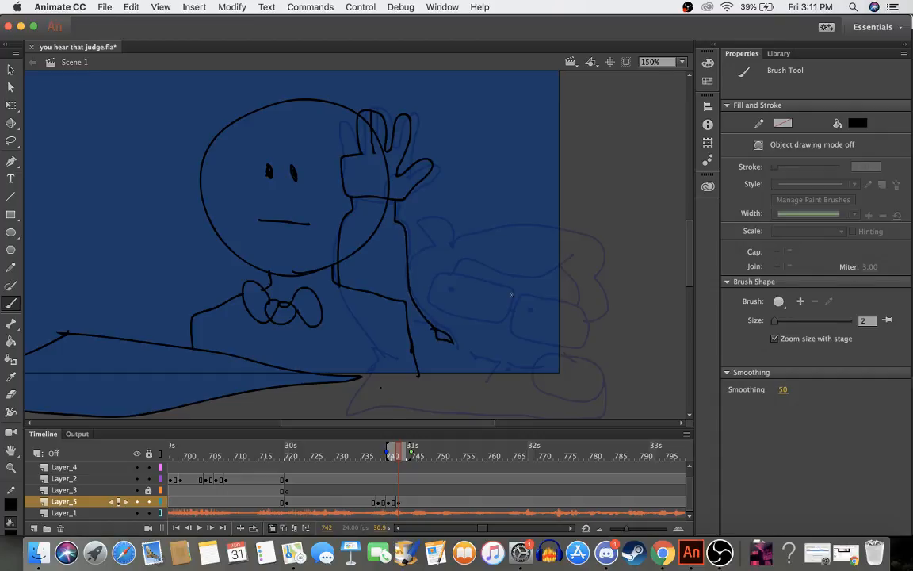
- Draw both glasses lenses with pupils on frame 742, erasing and redrawing the doubled upper edge of the first lens
mouse_move(512, 295)
mouse_down()
mouse_move(441, 276)
mouse_move(435, 297)
mouse_move(438, 306)
mouse_move(501, 323)
mouse_move(500, 292)
mouse_up()
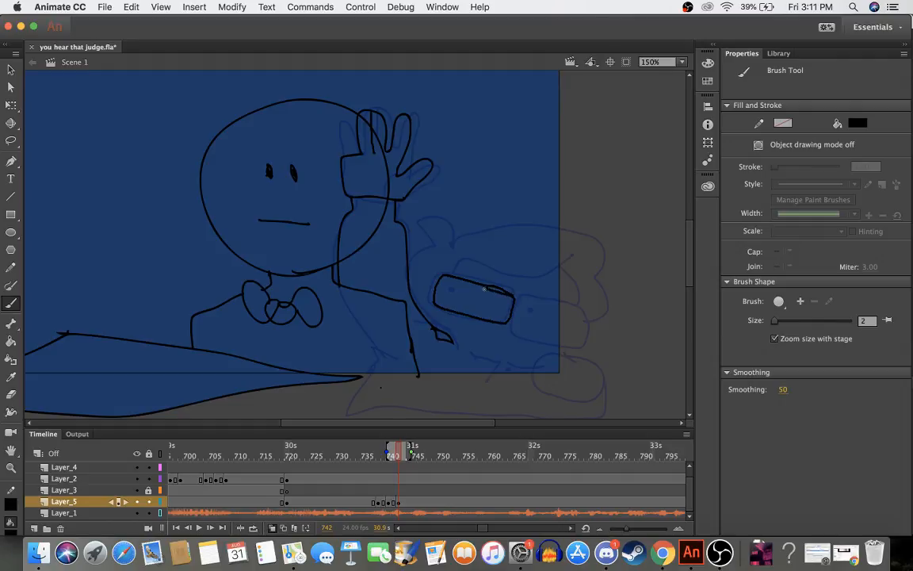
key(e)
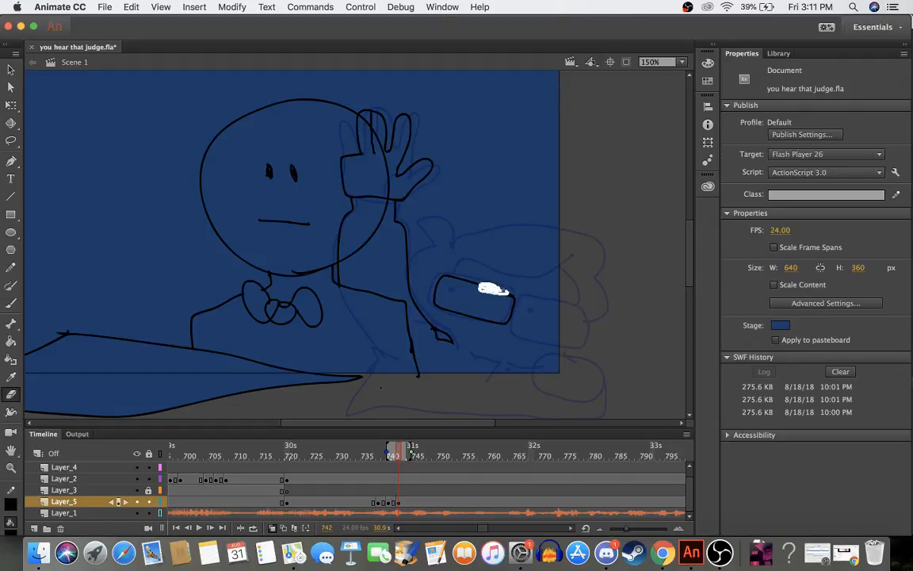
key(b)
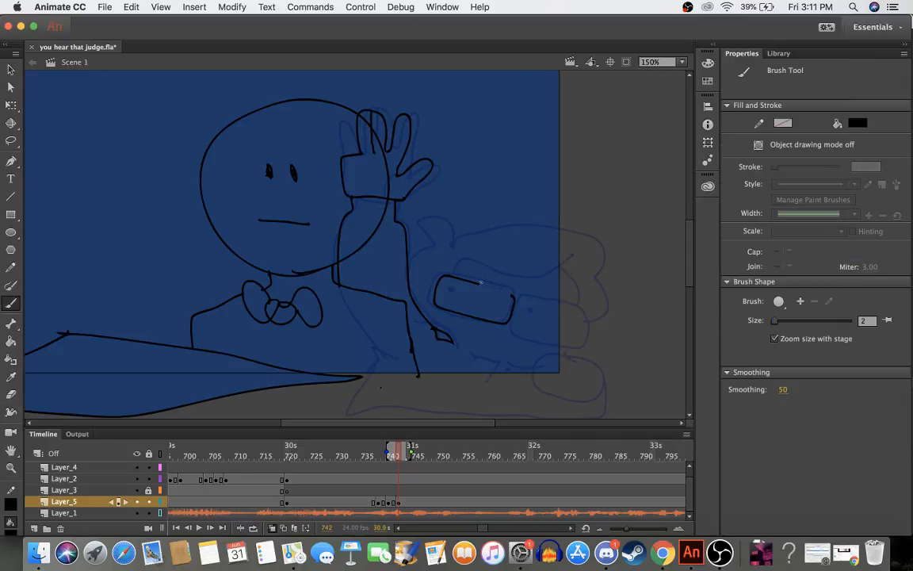
drag(478, 286, 516, 296)
mouse_move(567, 304)
mouse_down()
mouse_move(531, 297)
mouse_move(521, 306)
mouse_move(520, 339)
mouse_move(571, 349)
mouse_up()
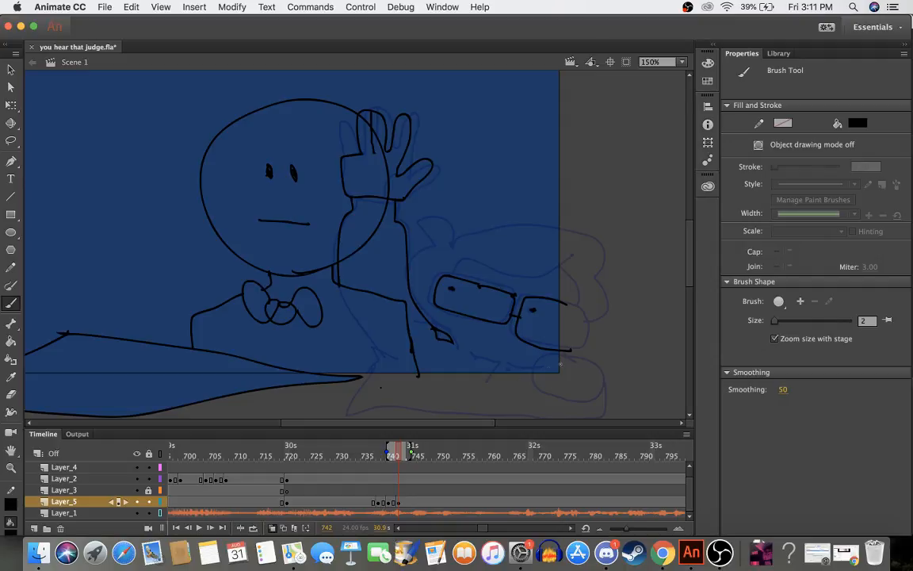
- Draw the jaw, collar marks, rounded shape, arm base, lower body outline and back of the head on frame 742
drag(570, 355, 535, 384)
mouse_move(474, 349)
mouse_down()
mouse_move(511, 370)
mouse_move(504, 363)
mouse_move(535, 363)
mouse_up()
mouse_move(341, 286)
mouse_down()
mouse_move(372, 355)
mouse_move(358, 417)
mouse_up()
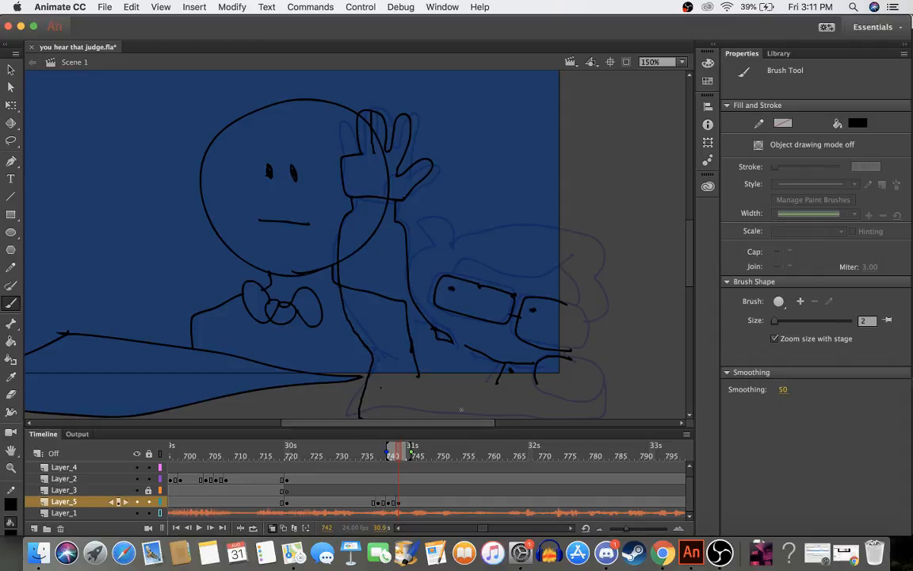
scroll(381, 387, right, 5)
mouse_move(227, 413)
mouse_down()
mouse_move(468, 410)
mouse_move(479, 389)
mouse_move(454, 362)
mouse_move(472, 320)
mouse_move(463, 244)
mouse_move(448, 255)
mouse_up()
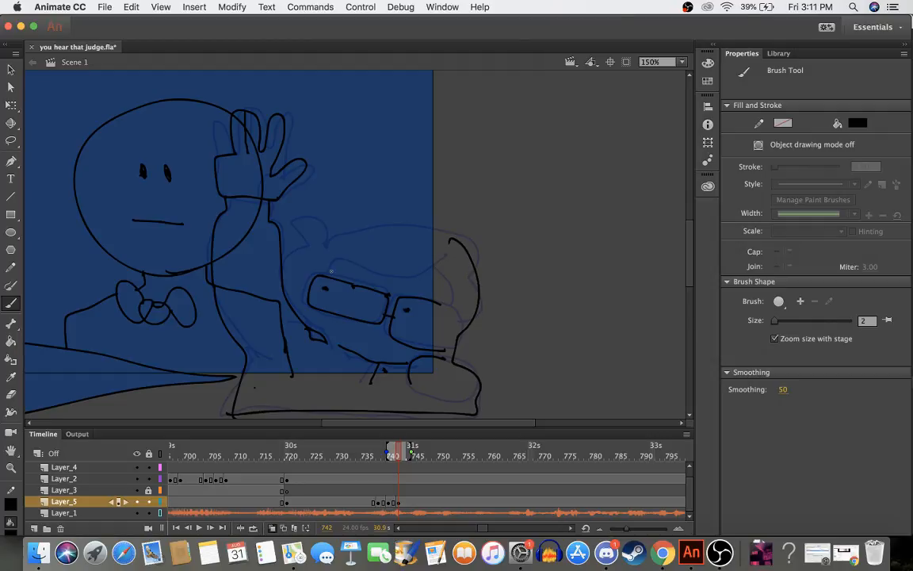
- Complete the hair on frame 742 with the fringe line, front tuft and top outline
mouse_move(324, 275)
mouse_down()
mouse_move(341, 260)
mouse_move(429, 270)
mouse_move(457, 258)
mouse_up()
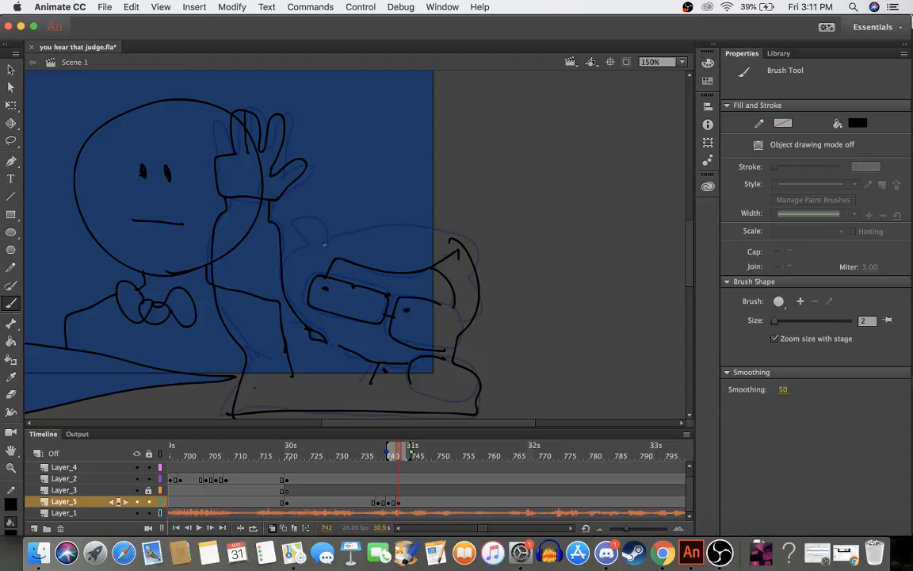
mouse_move(325, 244)
mouse_down()
mouse_move(303, 225)
mouse_move(293, 232)
mouse_move(308, 248)
mouse_move(293, 287)
mouse_up()
mouse_move(295, 232)
mouse_down()
mouse_move(371, 203)
mouse_move(414, 230)
mouse_up()
- Fit the stage in the window and play the hand-raise animation from frame 738 to check its motion
mouse_move(394, 454)
mouse_down()
mouse_move(424, 452)
mouse_move(357, 455)
mouse_move(422, 454)
mouse_move(388, 462)
mouse_move(400, 458)
mouse_up()
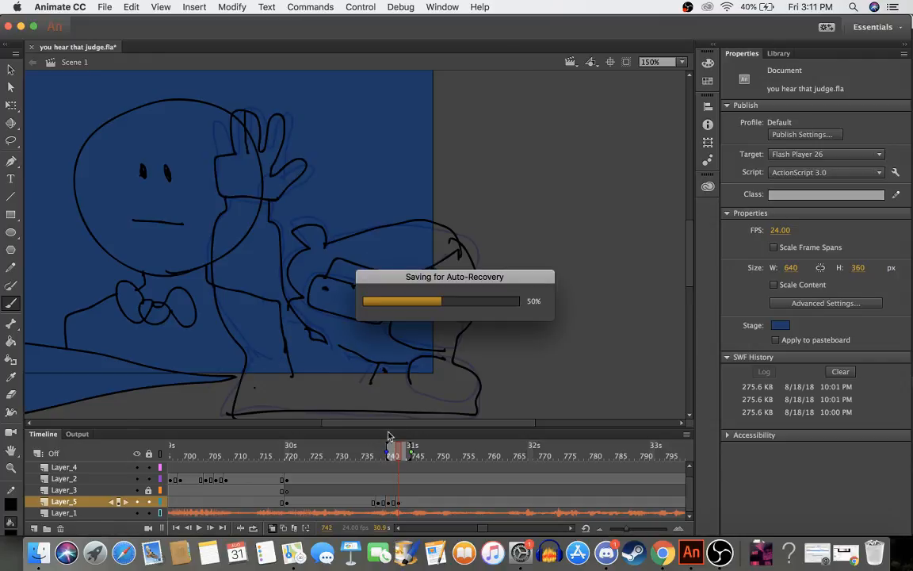
click(381, 455)
mouse_move(380, 455)
mouse_down()
mouse_move(389, 455)
mouse_move(370, 455)
mouse_move(444, 455)
mouse_move(374, 456)
mouse_move(421, 471)
mouse_move(380, 475)
mouse_up()
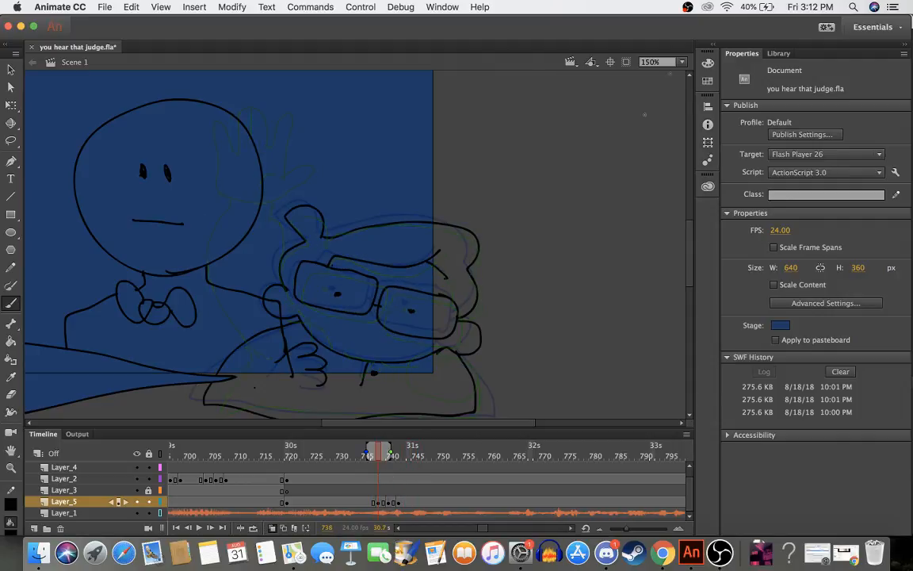
click(662, 62)
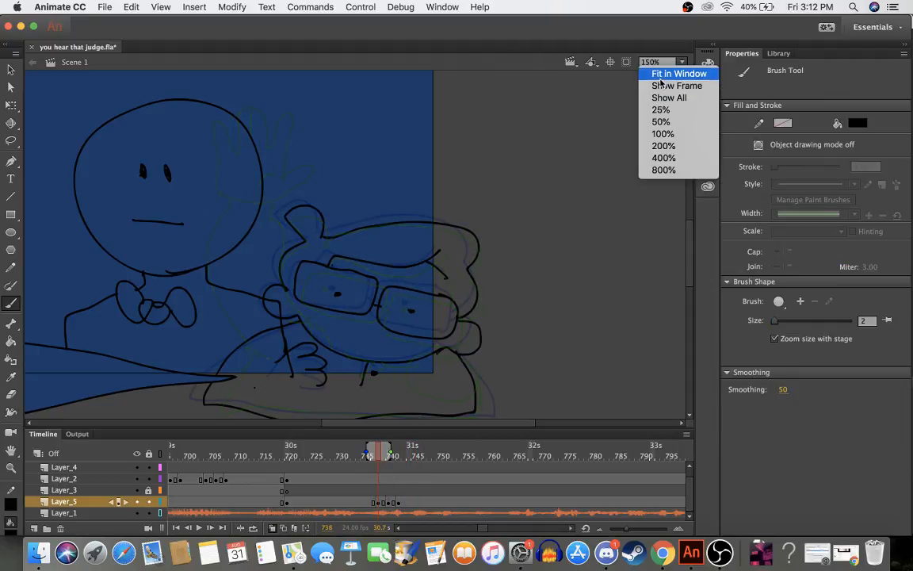
click(663, 74)
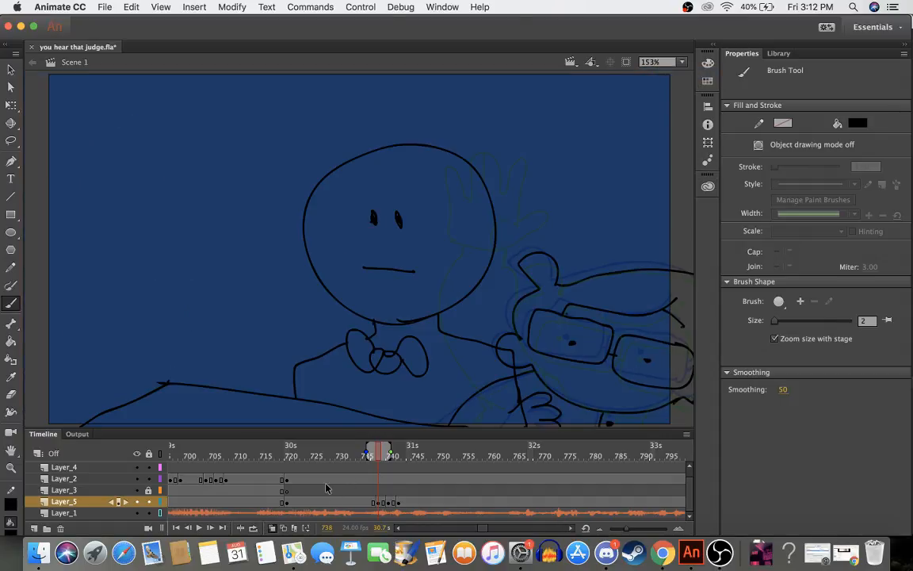
click(200, 529)
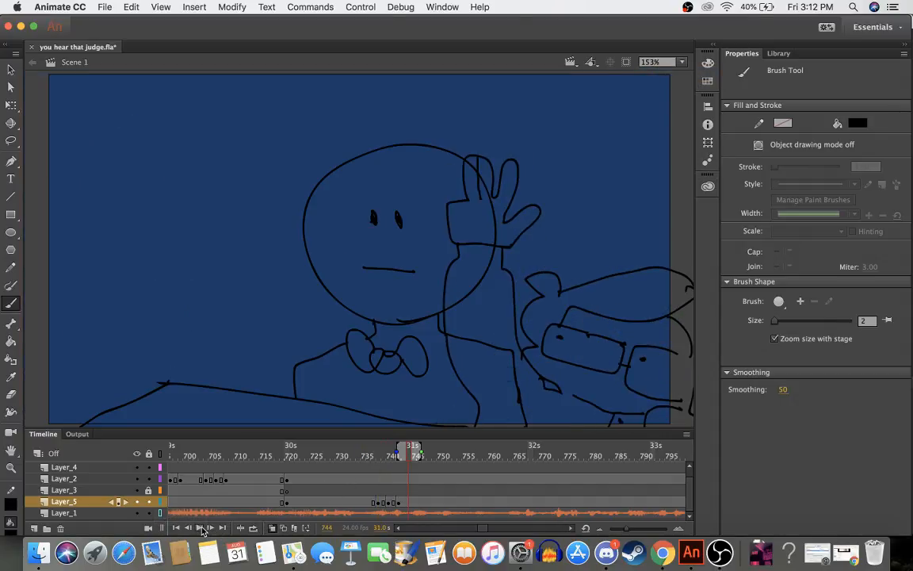
click(394, 457)
mouse_move(394, 458)
mouse_down()
mouse_move(408, 457)
mouse_move(394, 458)
mouse_up()
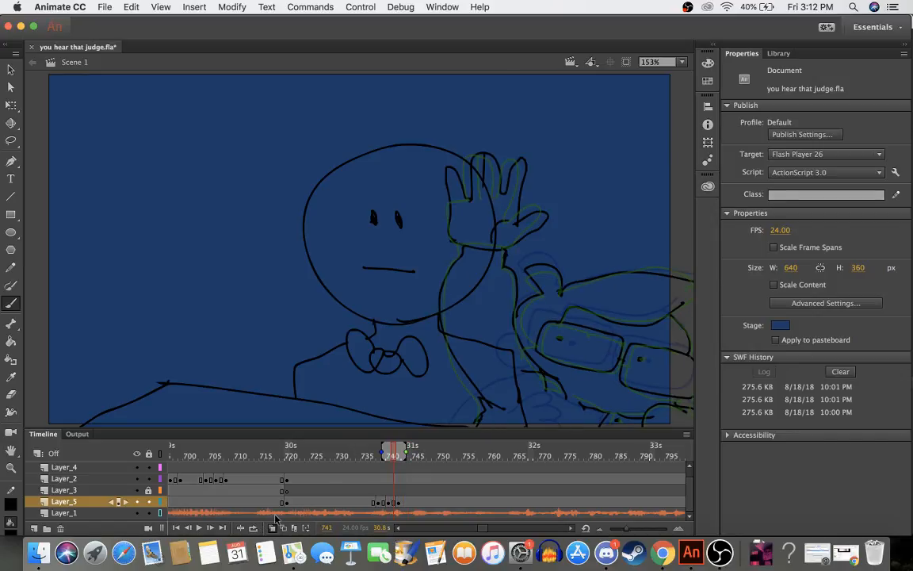
- Scrub through the hand-raise motion without onion skinning and clear the glasses-wearing character's drawing from frame 742 on Layer_5
key(alt+shift+o)
mouse_move(358, 460)
mouse_down()
mouse_move(438, 449)
mouse_move(373, 453)
mouse_move(394, 454)
mouse_up()
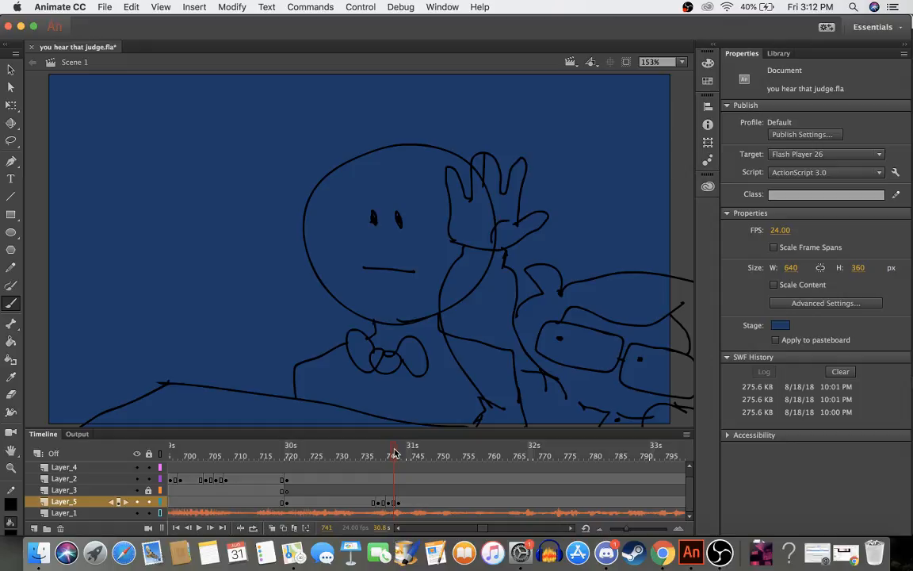
click(402, 503)
click(403, 503)
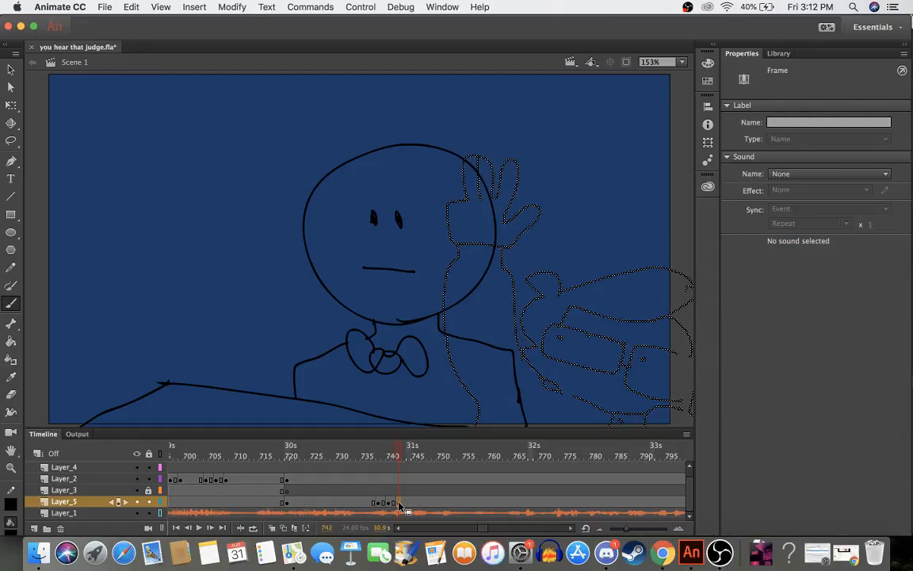
key(comma)
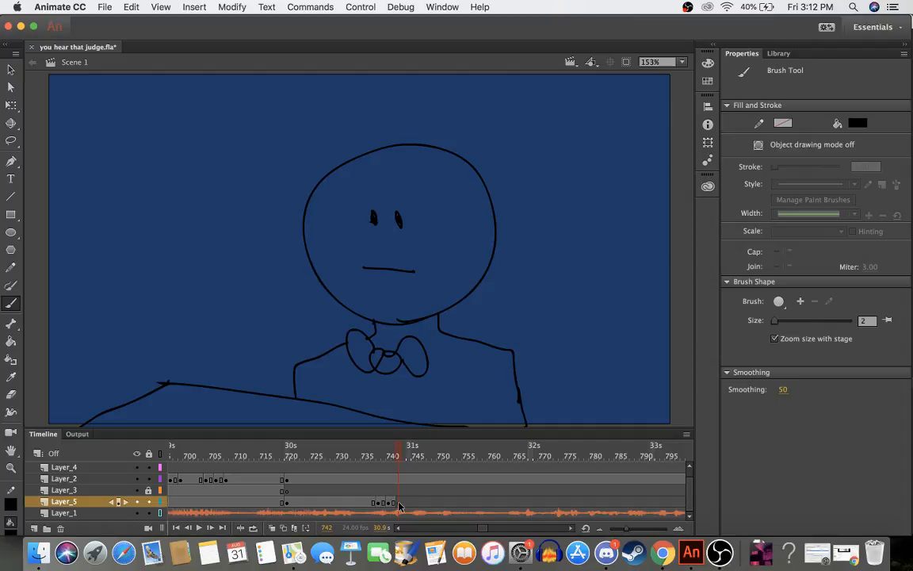
- Turn onion skinning on and redraw both glasses lenses with pupils on frame 742, slightly offset from the previous drawing
click(273, 528)
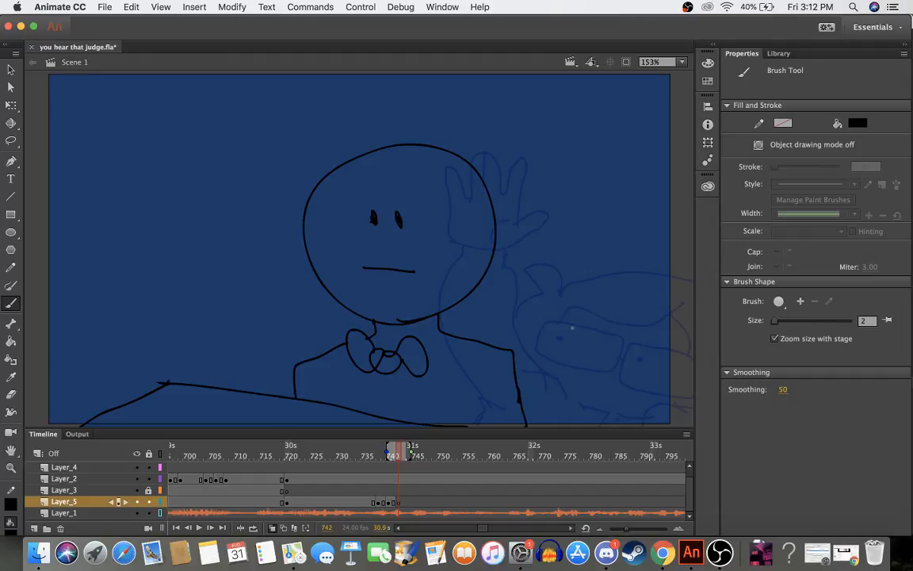
drag(559, 326, 573, 324)
key(cmd+z)
mouse_move(541, 350)
mouse_down()
mouse_move(570, 366)
mouse_move(624, 368)
mouse_move(626, 341)
mouse_move(599, 324)
mouse_move(568, 323)
mouse_up()
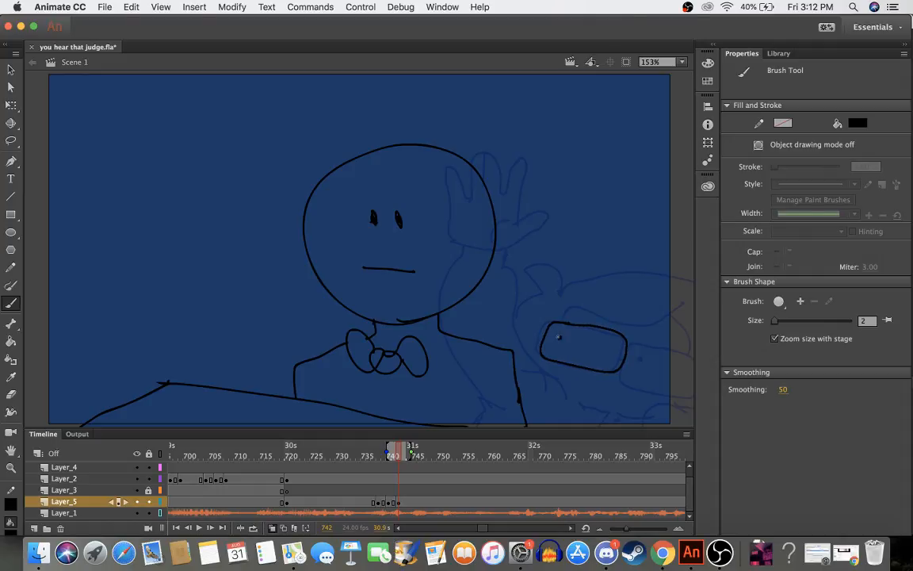
mouse_move(673, 352)
mouse_down()
mouse_move(635, 346)
mouse_move(625, 378)
mouse_move(633, 390)
mouse_move(679, 399)
mouse_up()
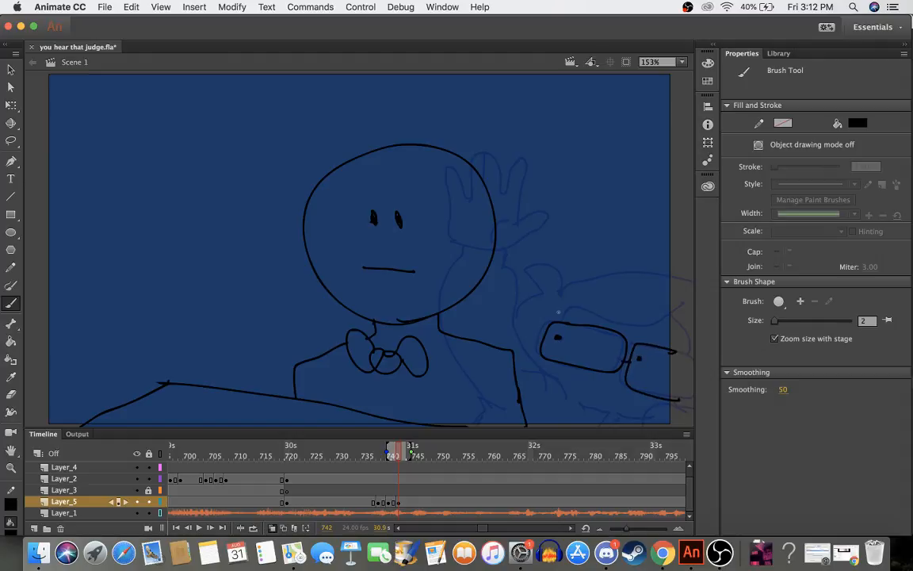
- Draw the fringe line, front hair tuft and side of the head on frame 742, comparing with the previous frame
mouse_move(567, 321)
mouse_down()
mouse_move(580, 310)
mouse_move(644, 327)
mouse_move(680, 316)
mouse_up()
mouse_move(562, 289)
mouse_down()
mouse_move(545, 269)
mouse_move(534, 272)
mouse_move(547, 294)
mouse_move(521, 316)
mouse_move(534, 349)
mouse_up()
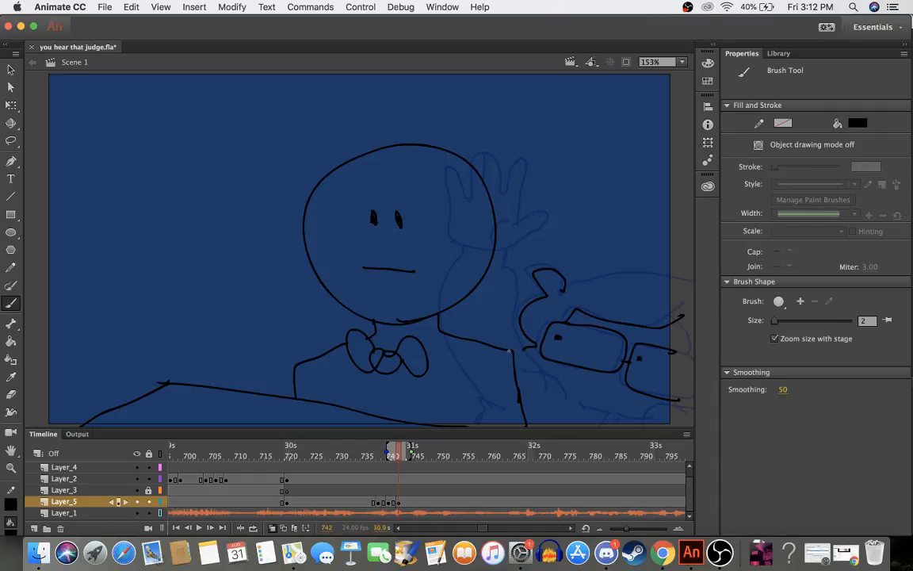
mouse_move(515, 312)
mouse_down()
mouse_move(522, 278)
mouse_move(533, 344)
mouse_up()
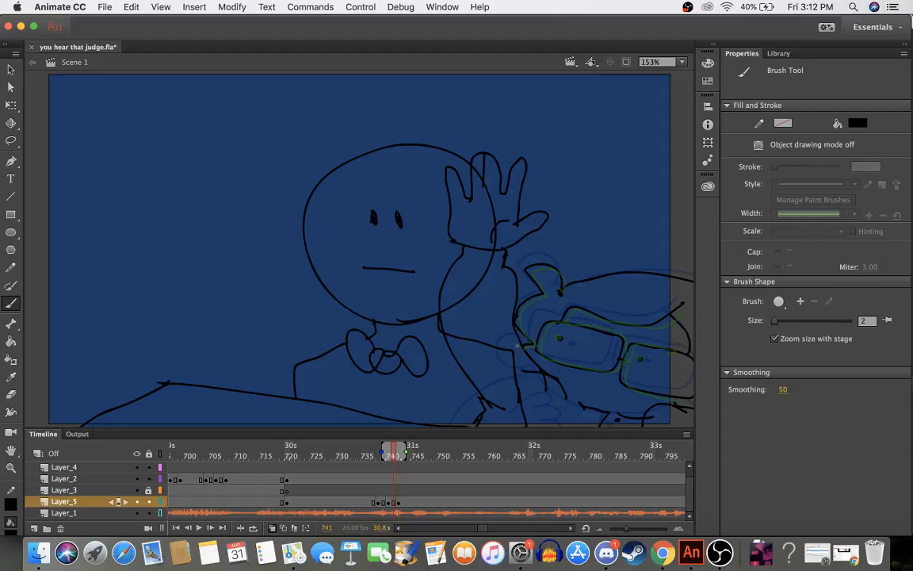
key(.)
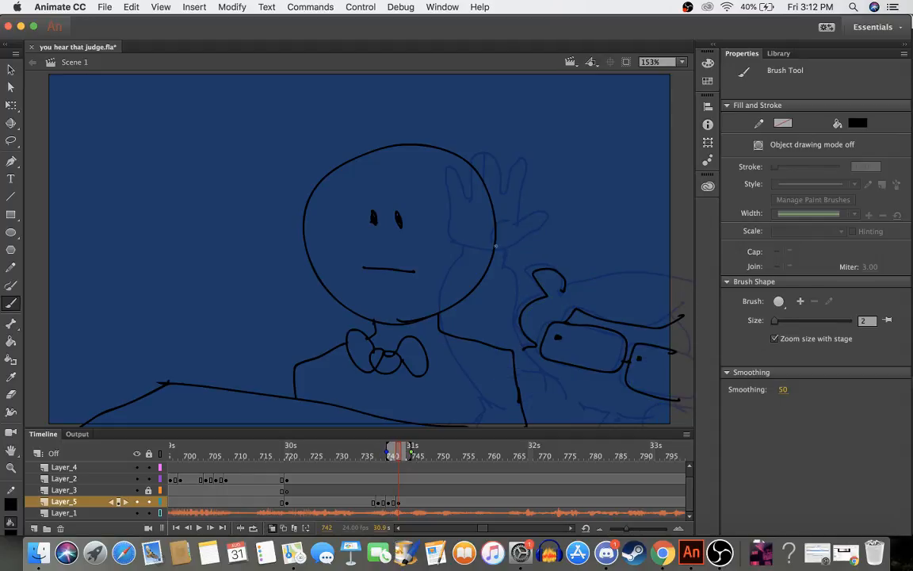
- Draw the raised arm, the hand with spread fingers, the top hair outline and the elbow marks on frame 742
drag(497, 250, 519, 301)
key(super+z)
drag(556, 388, 549, 373)
mouse_move(514, 313)
mouse_down()
mouse_move(490, 245)
mouse_move(519, 230)
mouse_move(531, 210)
mouse_move(512, 157)
mouse_move(501, 172)
mouse_move(480, 152)
mouse_move(469, 190)
mouse_move(441, 177)
mouse_move(466, 249)
mouse_move(446, 290)
mouse_up()
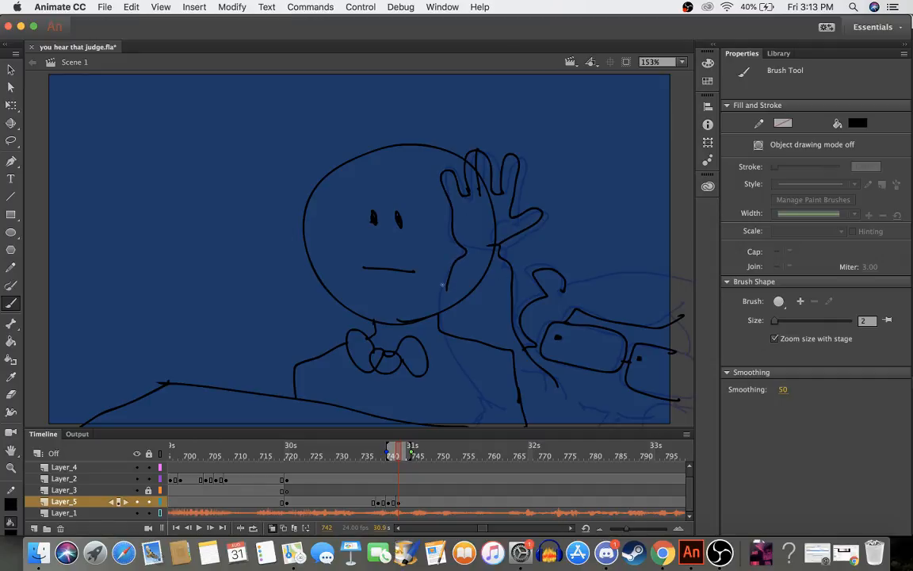
mouse_move(447, 287)
mouse_down()
mouse_move(440, 328)
mouse_move(460, 369)
mouse_move(500, 402)
mouse_up()
mouse_move(565, 288)
mouse_down()
mouse_move(643, 272)
mouse_move(681, 279)
mouse_up()
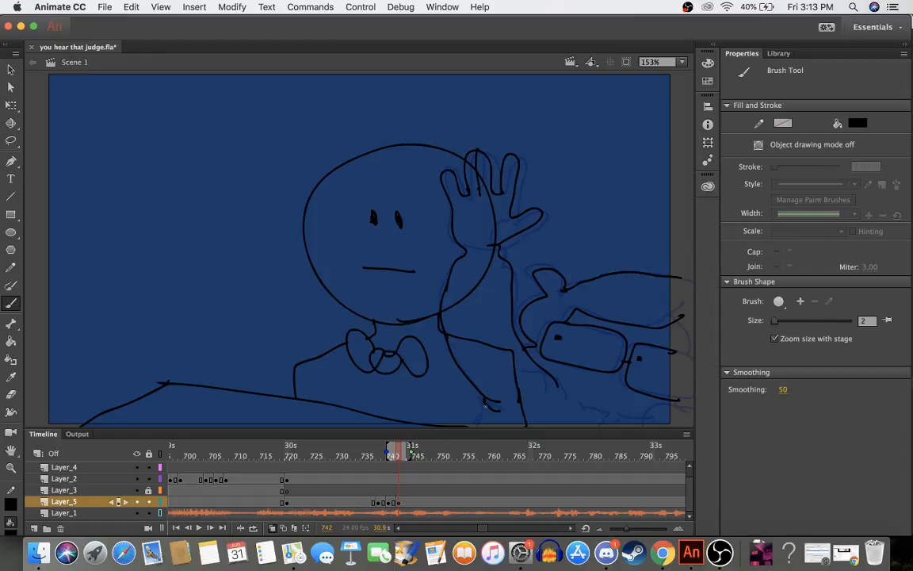
drag(485, 404, 491, 417)
- Complete the character on frame 742 with the back of the head, rounded shape, lower body outline, jaw and collar marks
click(652, 62)
click(650, 74)
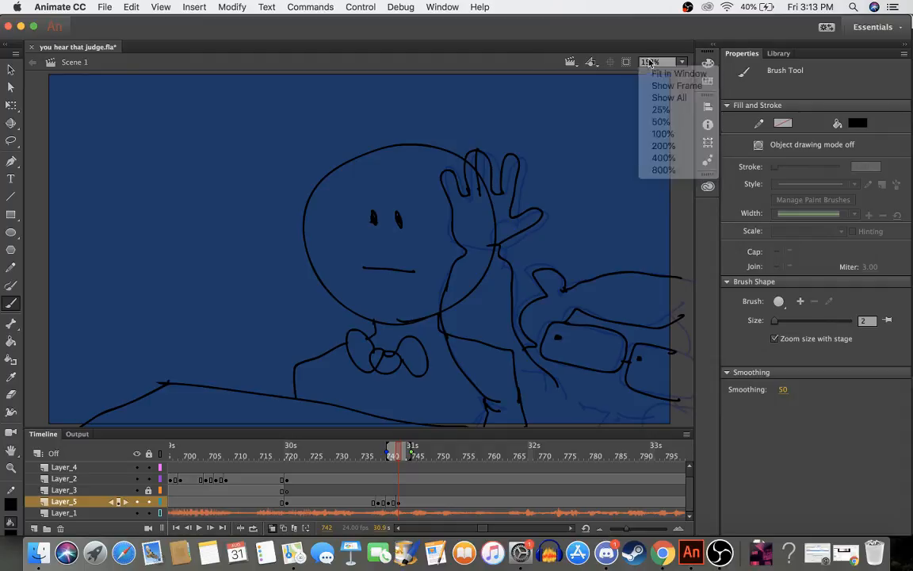
drag(682, 110, 643, 72)
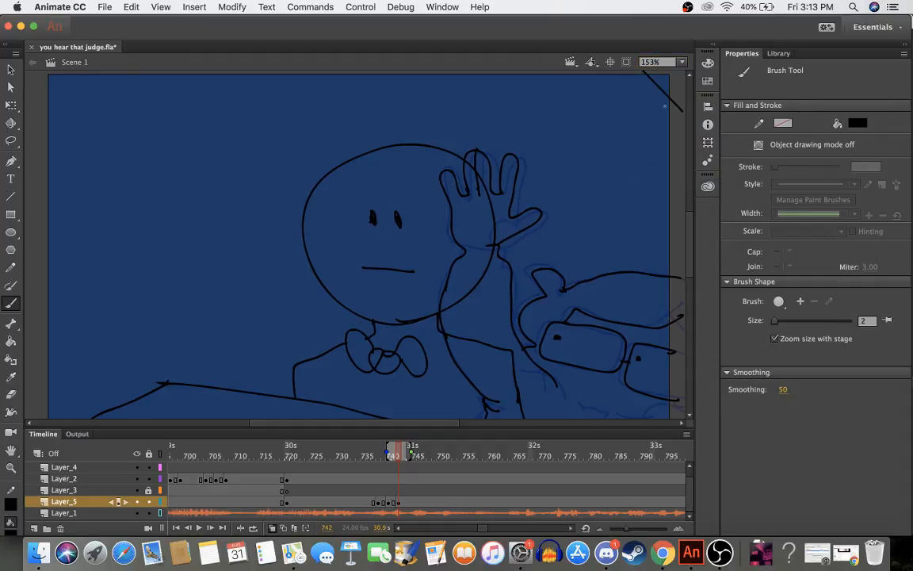
scroll(561, 159, down, 5)
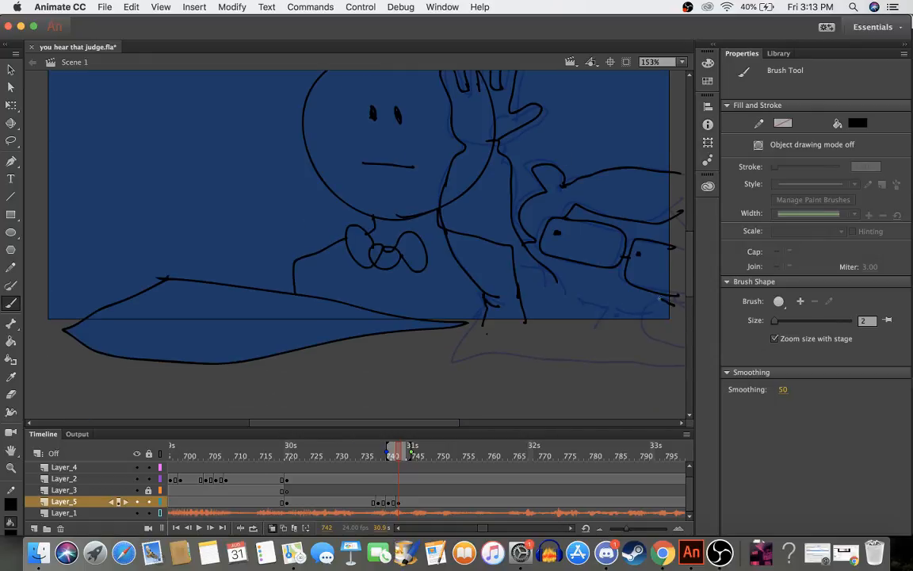
mouse_move(661, 299)
mouse_down()
mouse_move(642, 330)
mouse_move(673, 326)
mouse_move(679, 173)
mouse_up()
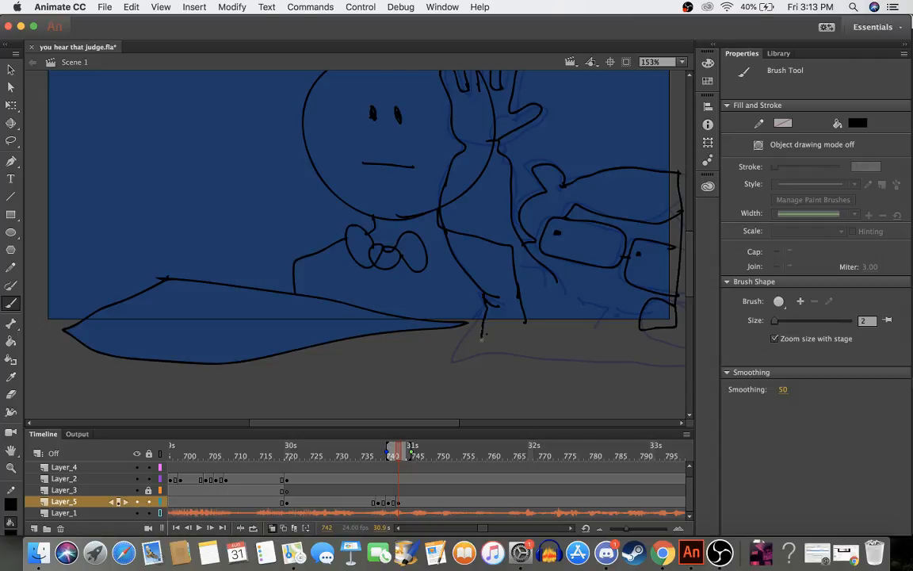
mouse_move(481, 336)
mouse_down()
mouse_move(662, 341)
mouse_move(664, 321)
mouse_up()
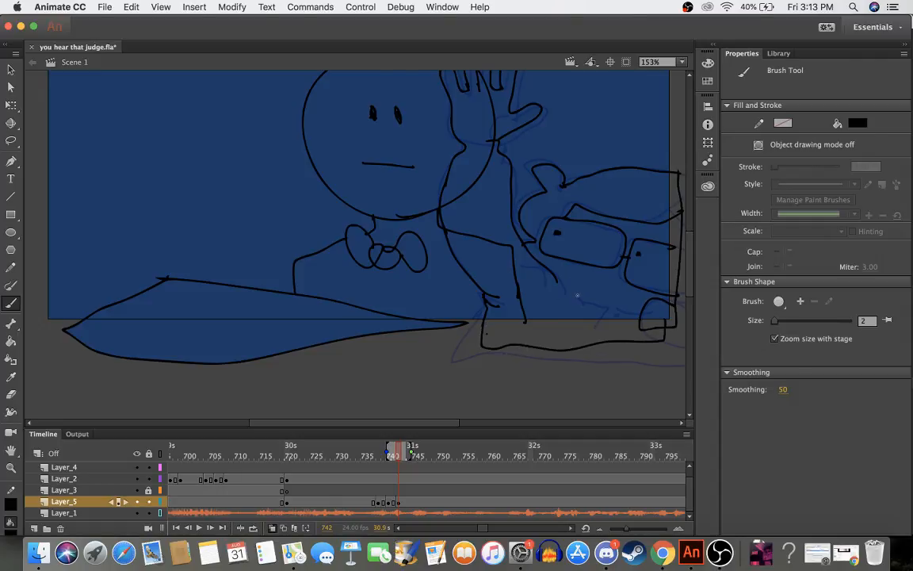
mouse_move(578, 296)
mouse_down()
mouse_move(616, 312)
mouse_move(605, 332)
mouse_move(629, 314)
mouse_up()
click(620, 320)
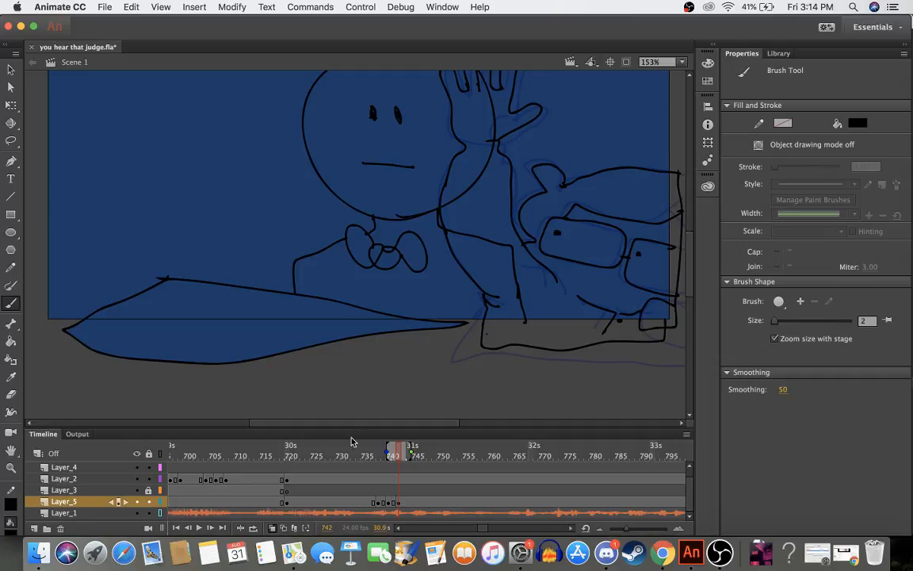
- Scrub through the motion and insert blank keyframes at frame 744 on Layer_5 and Layer_2
mouse_move(354, 456)
mouse_down()
mouse_move(444, 458)
mouse_move(367, 456)
mouse_move(408, 456)
mouse_up()
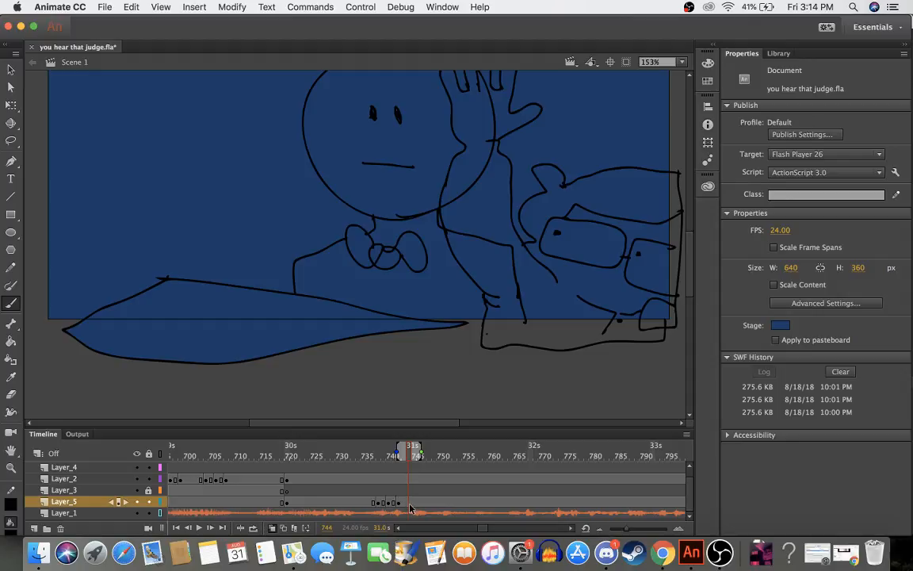
click(410, 503)
right_click(410, 502)
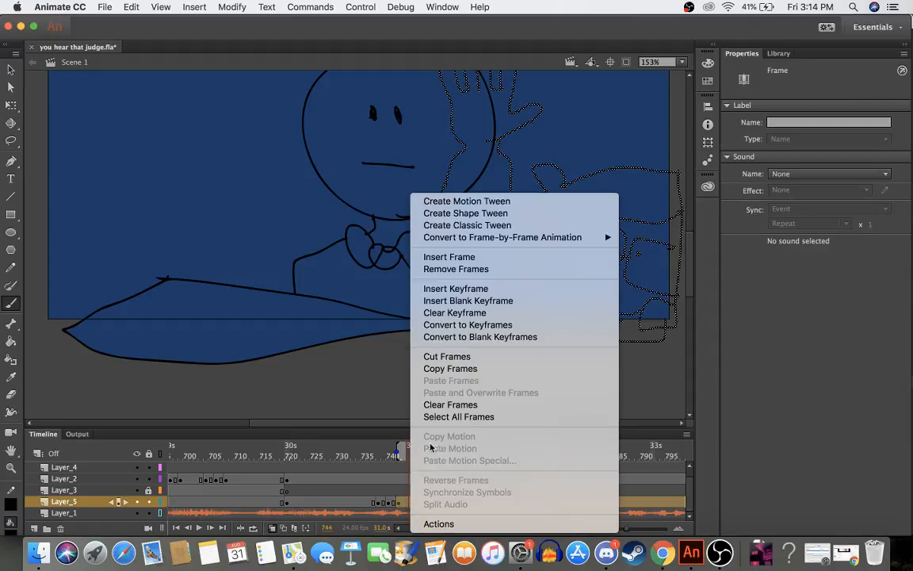
click(460, 304)
drag(351, 462, 407, 458)
click(409, 481)
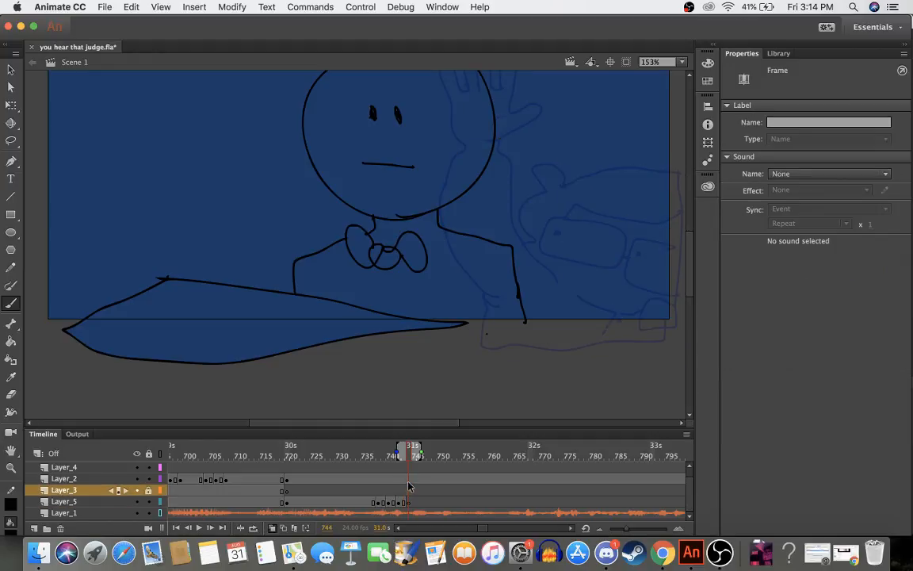
right_click(409, 481)
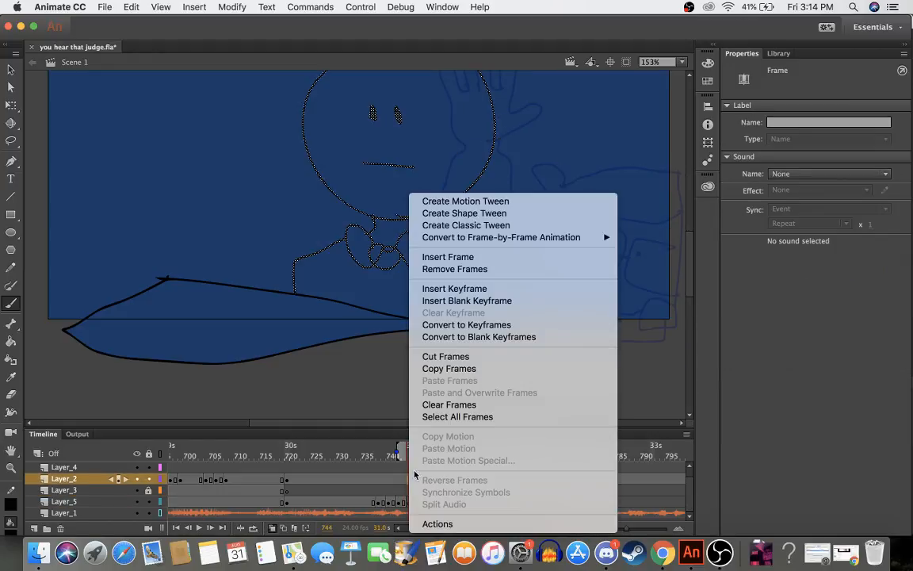
click(450, 304)
- Draw the judge on frame 744 shifted left, with a round head, eyes, frown, bow tie, shoulders and body outline
scroll(476, 260, up, 5)
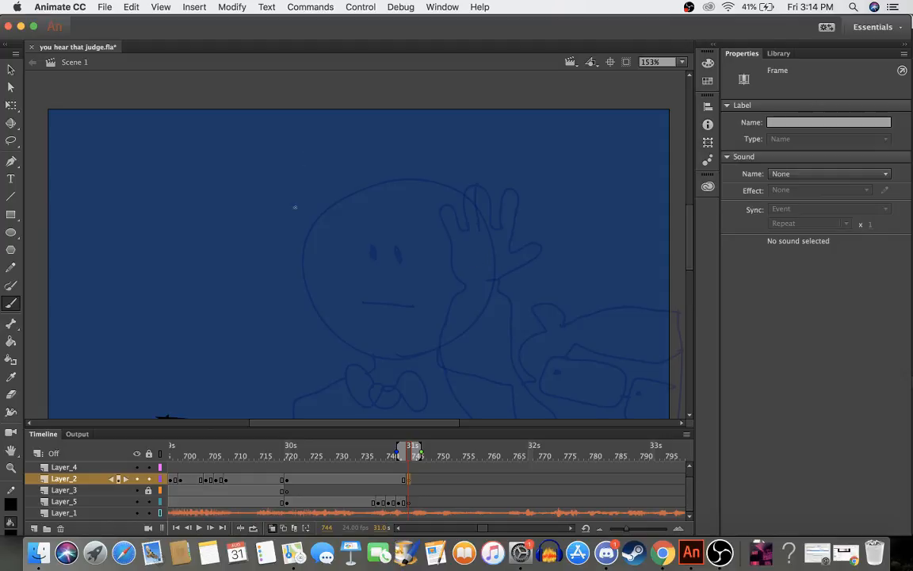
mouse_move(325, 183)
mouse_down()
mouse_move(298, 189)
mouse_move(262, 219)
mouse_move(245, 272)
mouse_move(278, 337)
mouse_move(330, 362)
mouse_move(380, 354)
mouse_move(424, 322)
mouse_move(444, 267)
mouse_move(424, 213)
mouse_move(386, 185)
mouse_move(322, 184)
mouse_up()
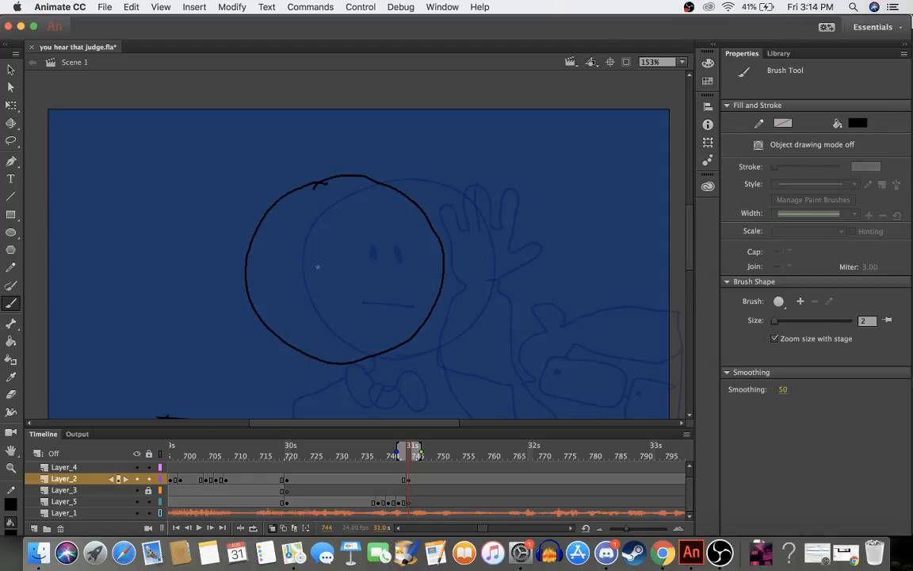
mouse_move(308, 255)
mouse_down()
mouse_move(309, 267)
mouse_move(332, 262)
mouse_up()
drag(364, 297, 308, 310)
scroll(679, 253, down, 5)
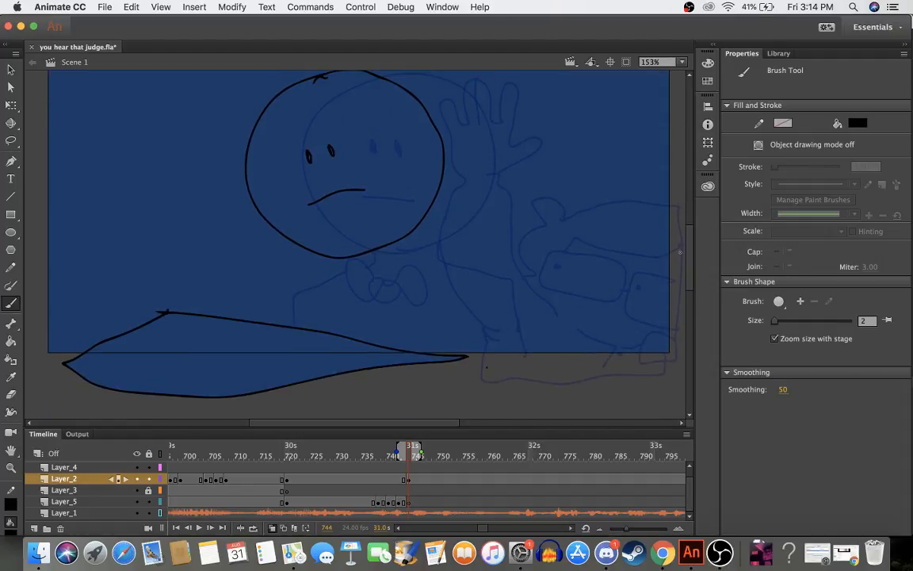
mouse_move(314, 275)
mouse_down()
mouse_move(363, 260)
mouse_move(265, 305)
mouse_up()
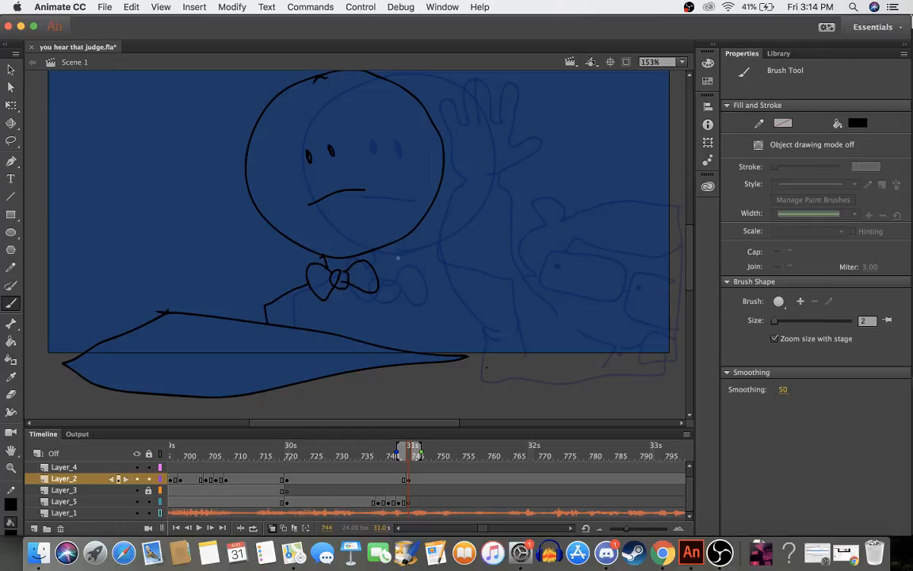
mouse_move(386, 244)
mouse_down()
mouse_move(398, 265)
mouse_move(482, 280)
mouse_move(496, 371)
mouse_move(325, 412)
mouse_move(278, 391)
mouse_up()
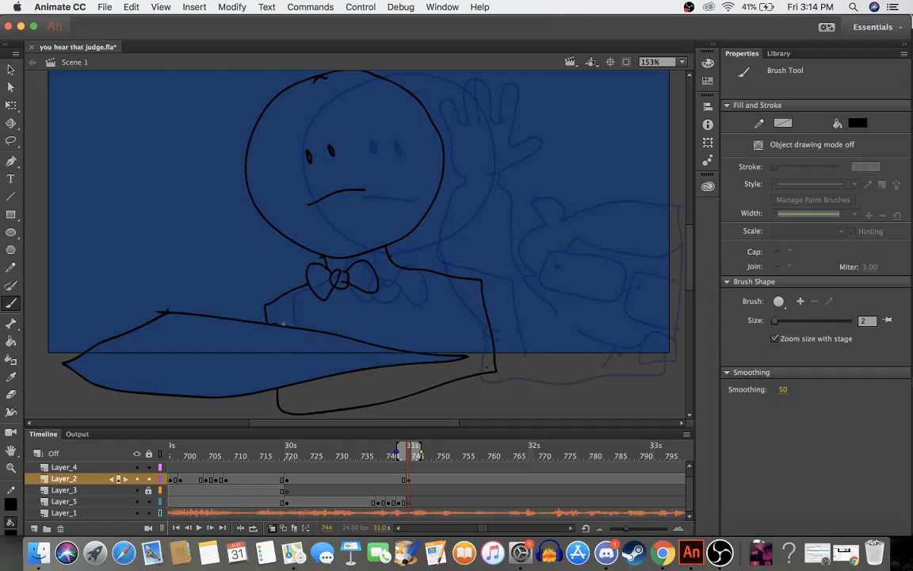
- Scrub through the judge's shift and insert a blank keyframe at frame 745 on Layer_2
drag(377, 463, 420, 462)
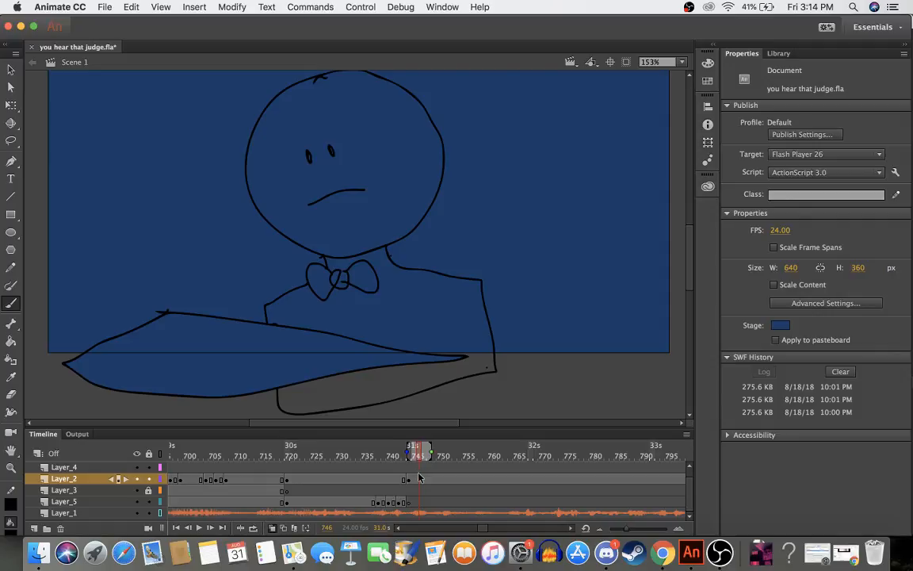
click(419, 480)
right_click(414, 481)
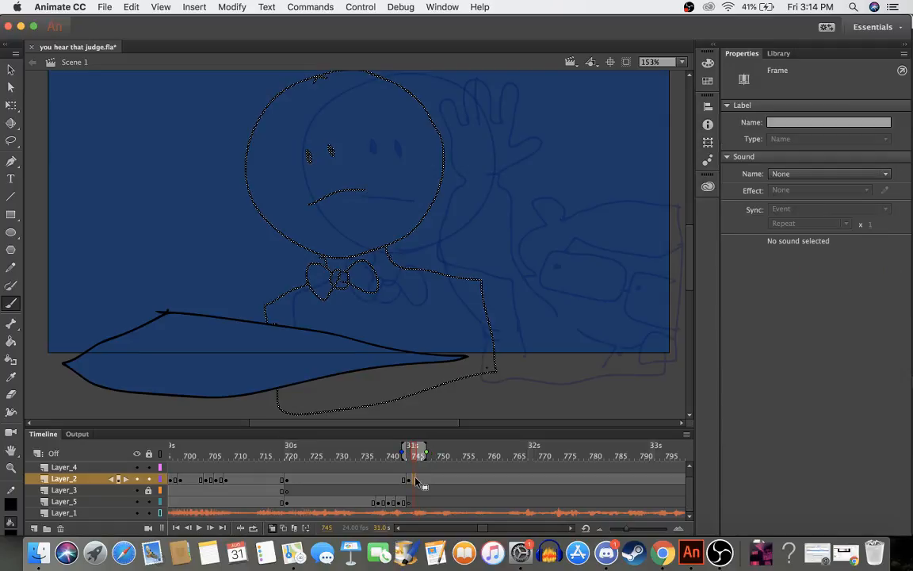
click(463, 301)
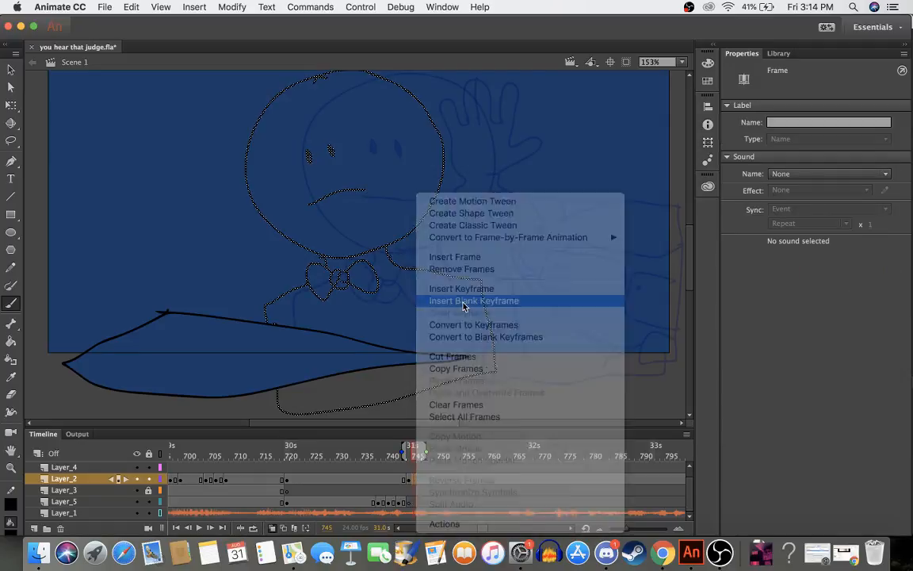
- Draw the judge smaller and lower behind the desk's left end on frame 745, with head, eyes, frown and shoulder, undoing stray strokes
mouse_move(184, 288)
mouse_down()
mouse_move(240, 172)
mouse_move(134, 139)
mouse_move(94, 193)
mouse_move(90, 243)
mouse_move(123, 281)
mouse_move(201, 298)
mouse_move(226, 184)
mouse_move(135, 161)
mouse_move(99, 191)
mouse_move(77, 248)
mouse_up()
key(super+z)
key(super+z)
mouse_move(180, 315)
mouse_down()
mouse_move(215, 290)
mouse_move(210, 202)
mouse_move(146, 176)
mouse_move(104, 195)
mouse_move(78, 227)
mouse_move(69, 271)
mouse_move(111, 323)
mouse_move(155, 335)
mouse_move(178, 302)
mouse_up()
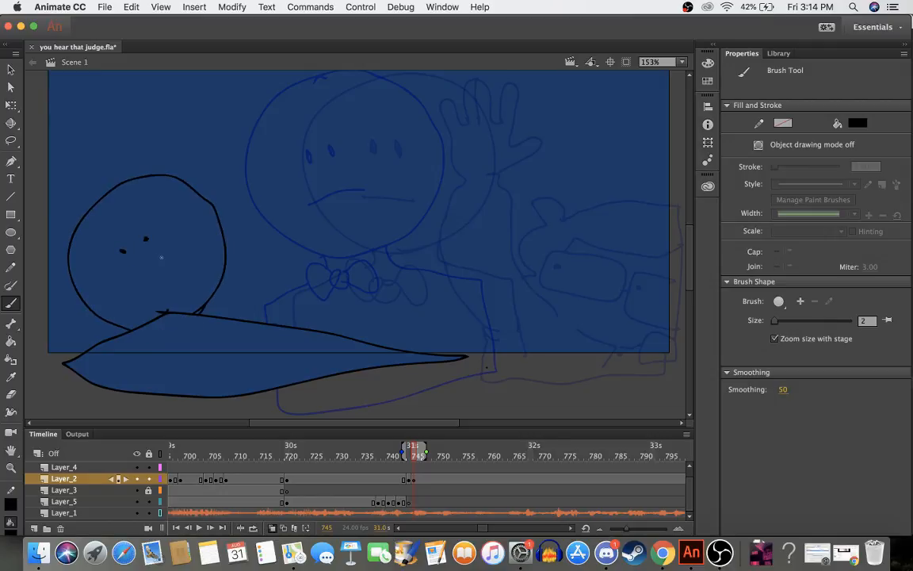
drag(162, 259, 129, 282)
mouse_move(210, 318)
mouse_down()
mouse_move(287, 326)
mouse_move(302, 356)
mouse_move(160, 397)
mouse_move(132, 394)
mouse_move(125, 343)
mouse_up()
key(super+z)
- Insert a blank keyframe at frame 746 on Layer_2 and draw a short curve dropping behind the desk's left end
mouse_move(420, 450)
mouse_down()
mouse_move(404, 456)
mouse_move(420, 460)
mouse_up()
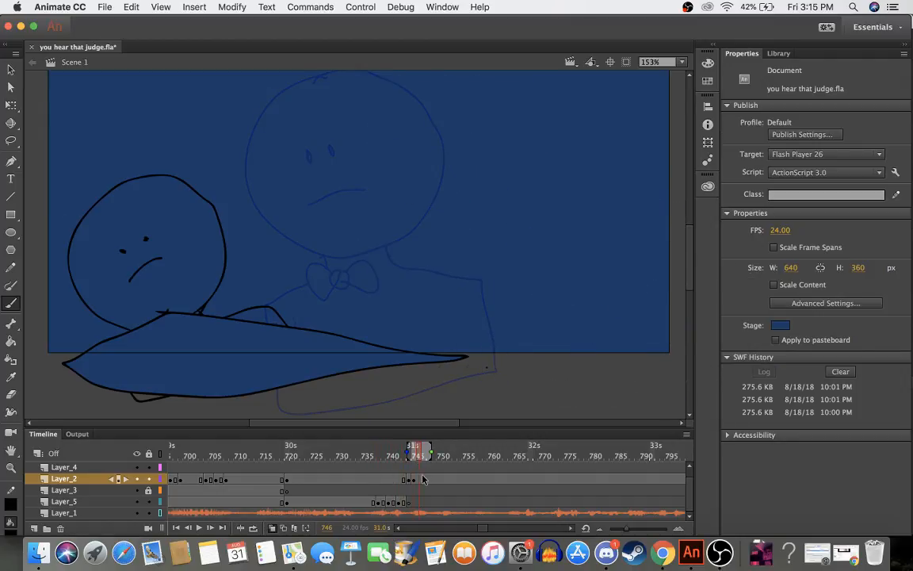
click(420, 479)
right_click(420, 479)
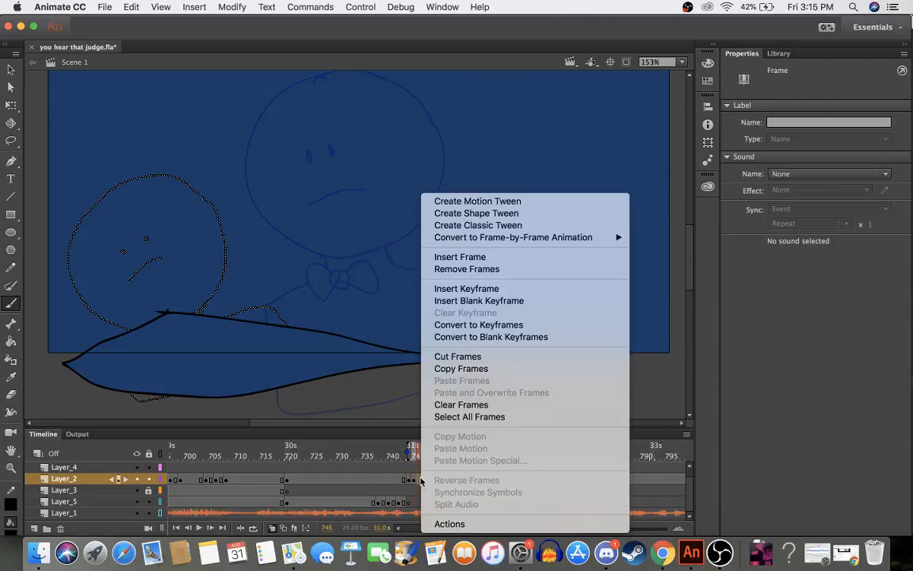
click(476, 301)
drag(40, 324, 99, 378)
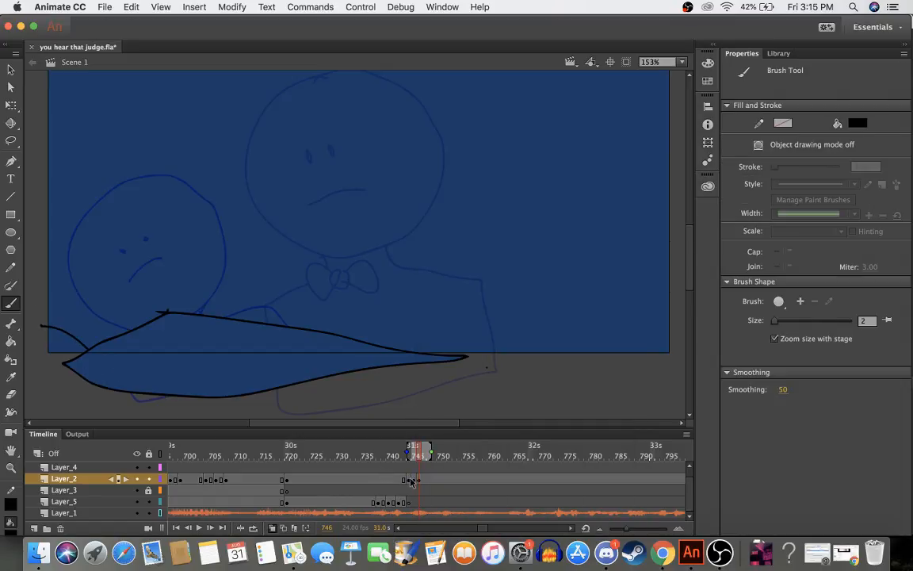
- Scrub through the judge's drop and insert a blank keyframe at frame 749 on Layer_2
click(379, 454)
drag(379, 454, 415, 455)
click(419, 480)
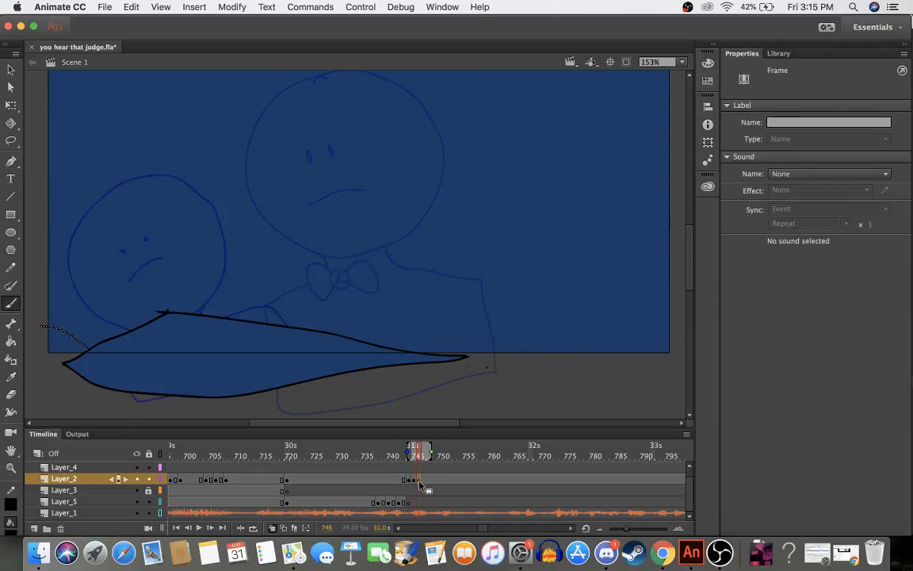
click(436, 480)
right_click(436, 481)
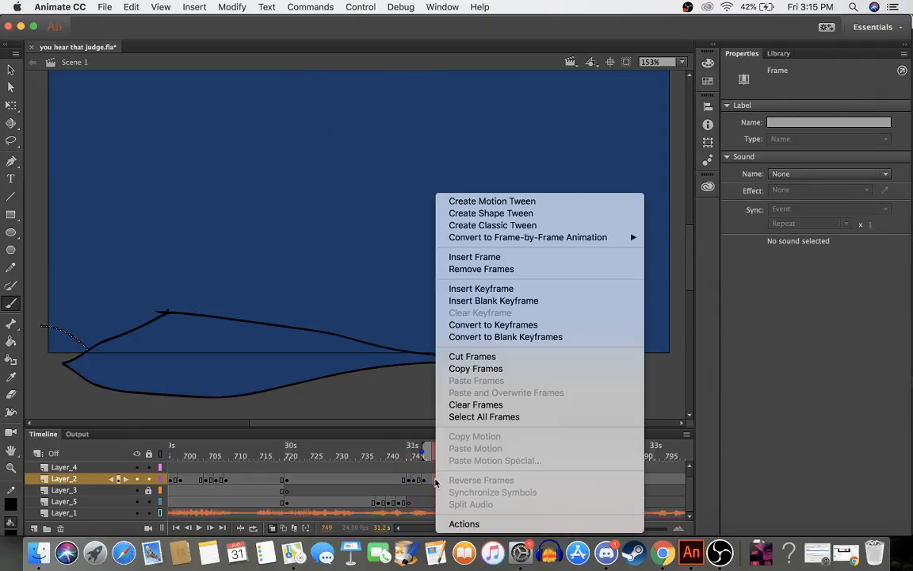
click(455, 301)
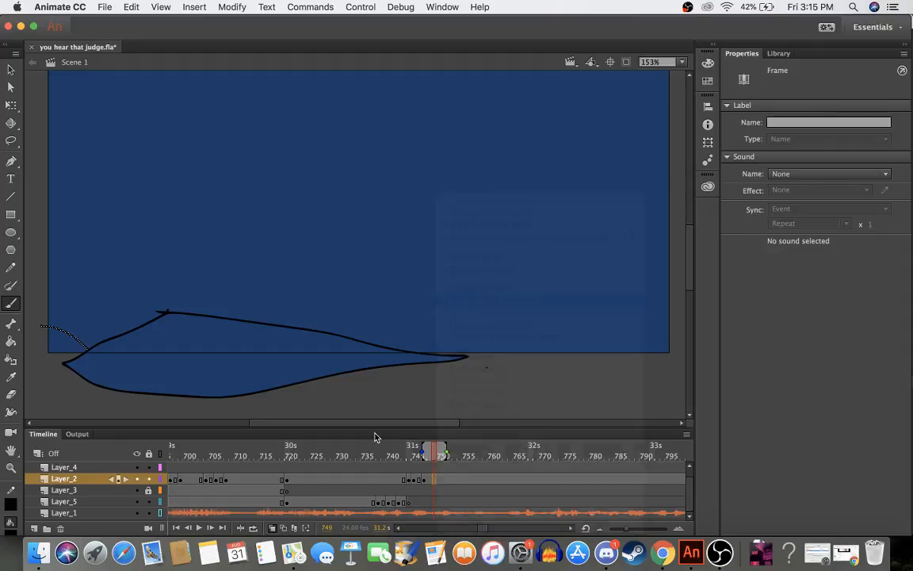
- Draw the second character's glasses, eyes, jawline and toothy mouth beside the judge on frame 744, undoing the stray stroke
drag(372, 456, 408, 478)
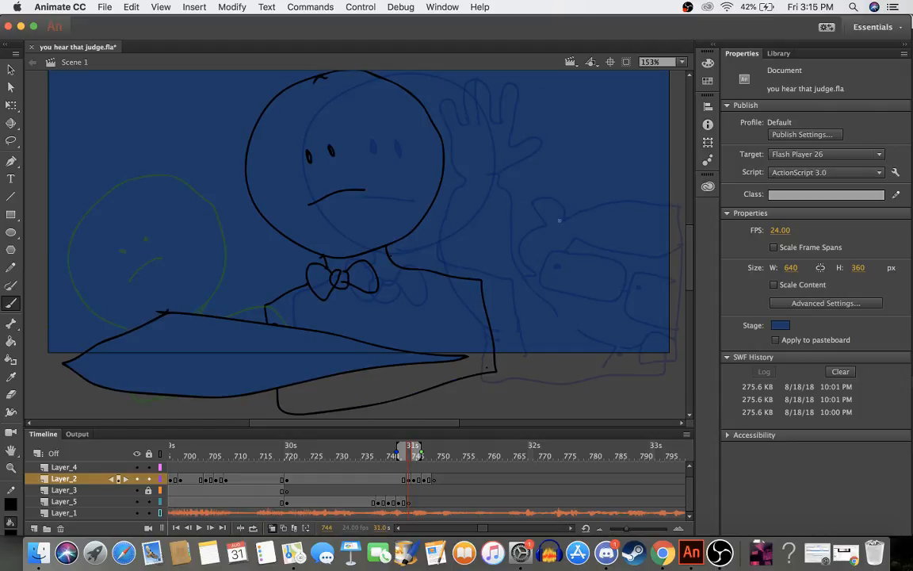
mouse_move(557, 229)
mouse_down()
mouse_move(505, 233)
mouse_move(505, 257)
mouse_move(579, 274)
mouse_move(593, 247)
mouse_move(580, 235)
mouse_move(613, 241)
mouse_move(597, 248)
mouse_move(597, 279)
mouse_move(656, 293)
mouse_move(676, 285)
mouse_move(683, 264)
mouse_move(536, 242)
mouse_move(614, 260)
mouse_up()
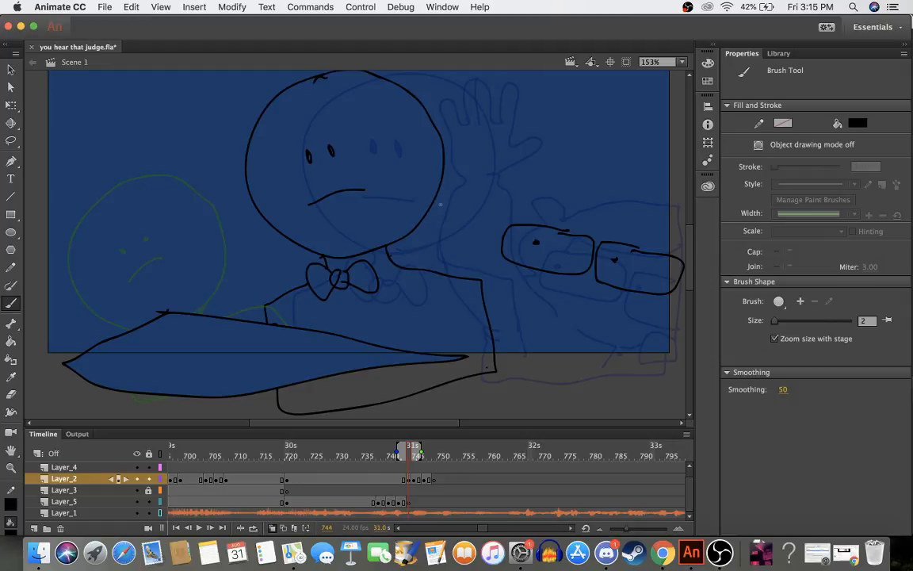
mouse_move(517, 280)
mouse_down()
mouse_move(534, 309)
mouse_move(571, 326)
mouse_move(603, 327)
mouse_move(564, 289)
mouse_move(533, 294)
mouse_move(643, 316)
mouse_up()
key(super+z)
mouse_move(604, 289)
mouse_down()
mouse_move(544, 301)
mouse_move(565, 313)
mouse_move(651, 314)
mouse_move(657, 307)
mouse_move(569, 306)
mouse_up()
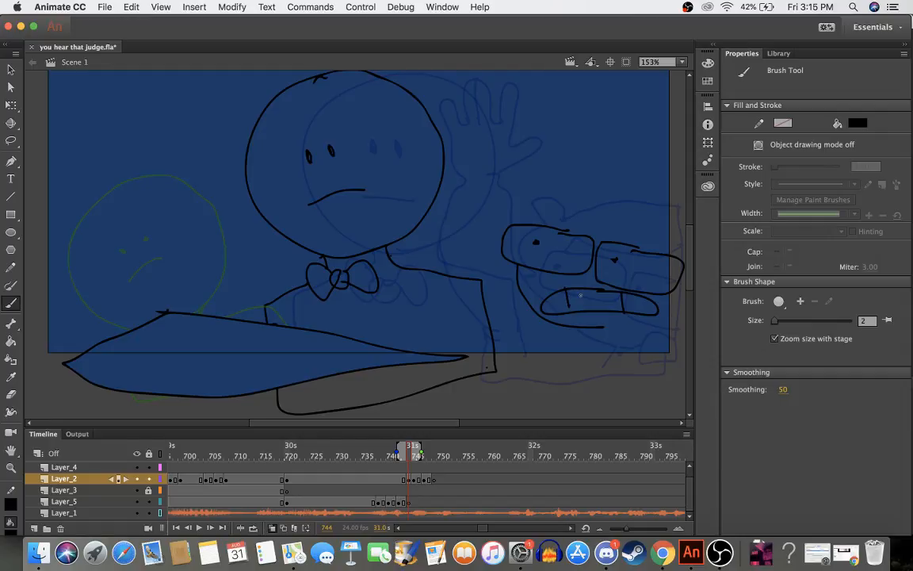
- Draw that character's raised open hand across the judge's face, with the arm, sleeve, neck and body outline on frame 744
mouse_move(455, 202)
mouse_down()
mouse_move(454, 137)
mouse_move(442, 128)
mouse_move(425, 168)
mouse_move(414, 136)
mouse_move(404, 161)
mouse_up()
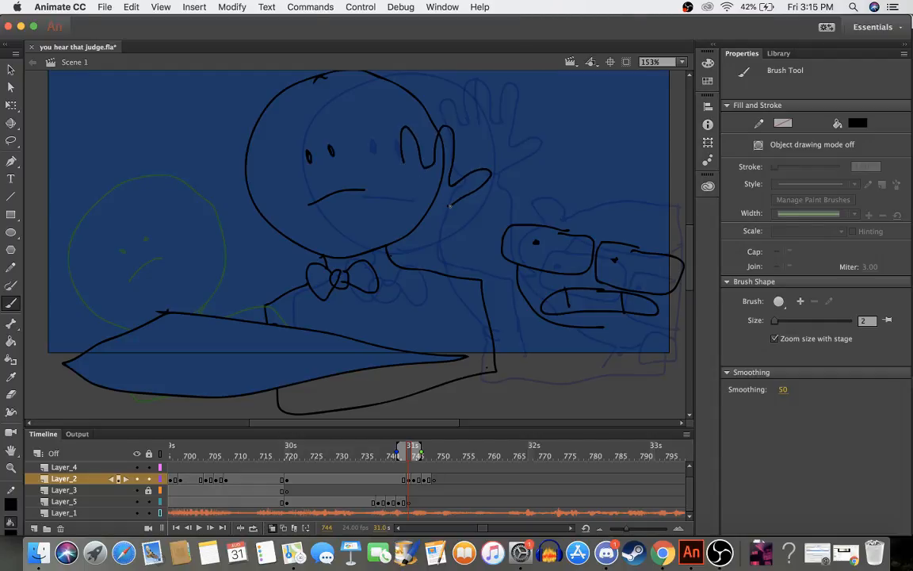
mouse_move(450, 205)
mouse_down()
mouse_move(415, 216)
mouse_move(449, 228)
mouse_move(481, 262)
mouse_up()
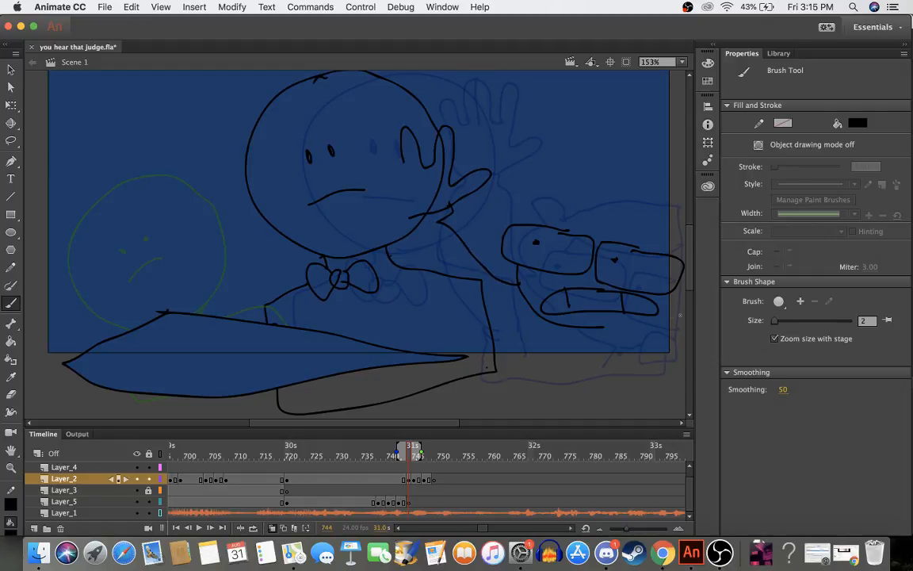
mouse_move(680, 302)
mouse_down()
mouse_move(648, 327)
mouse_move(589, 329)
mouse_move(609, 357)
mouse_up()
mouse_move(404, 157)
mouse_down()
mouse_move(378, 162)
mouse_move(387, 190)
mouse_up()
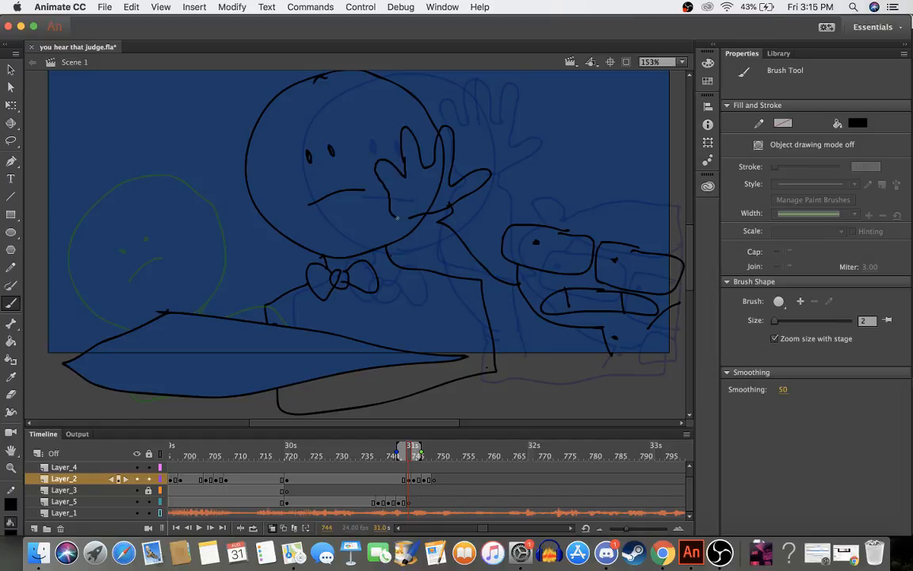
mouse_move(403, 240)
mouse_down()
mouse_move(447, 303)
mouse_move(491, 324)
mouse_move(506, 320)
mouse_move(497, 312)
mouse_move(530, 373)
mouse_move(595, 385)
mouse_move(675, 370)
mouse_move(680, 274)
mouse_up()
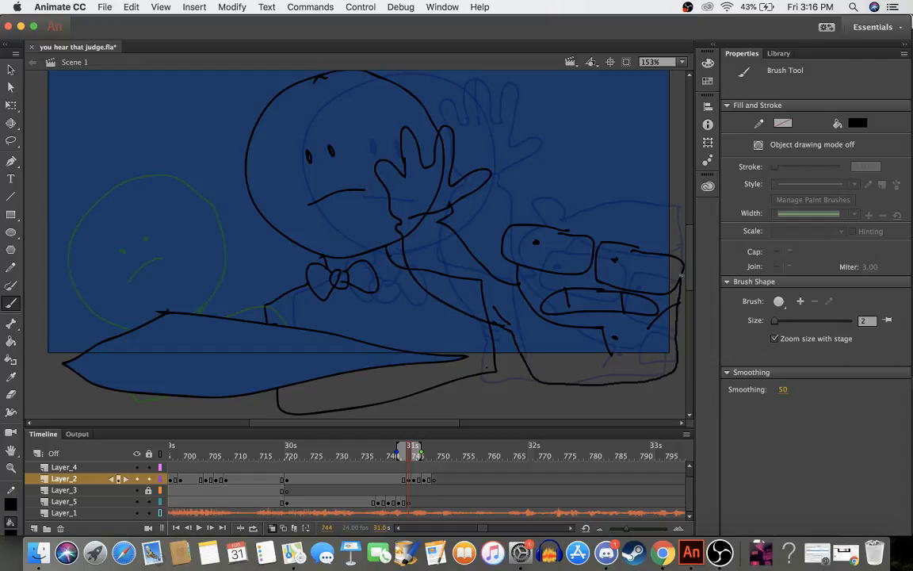
- Draw the hair outline and swept fringe above the glasses on frame 744, undoing and redrawing the fringe until it fits
mouse_move(516, 222)
mouse_down()
mouse_move(566, 175)
mouse_move(610, 173)
mouse_move(678, 198)
mouse_up()
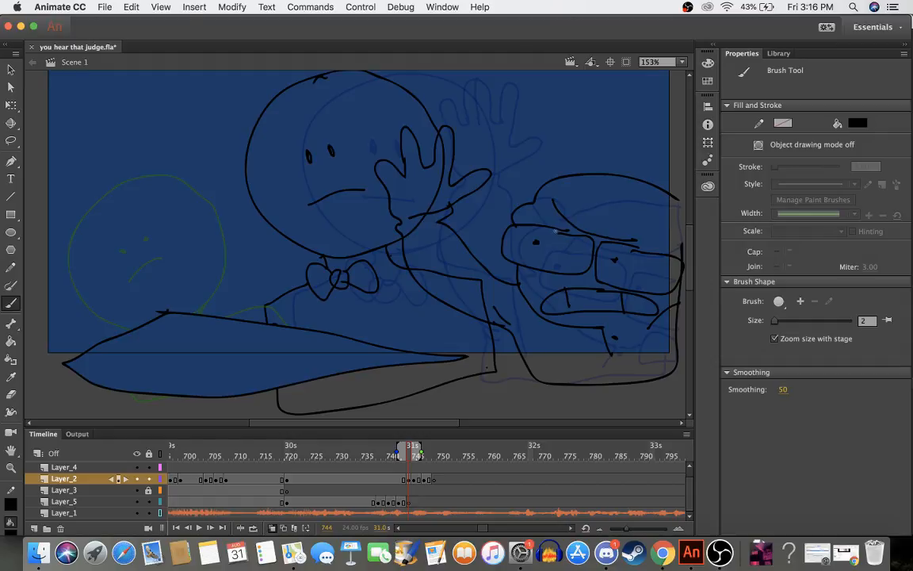
key(super+z)
mouse_move(540, 230)
mouse_down()
mouse_move(562, 193)
mouse_move(615, 234)
mouse_move(654, 241)
mouse_up()
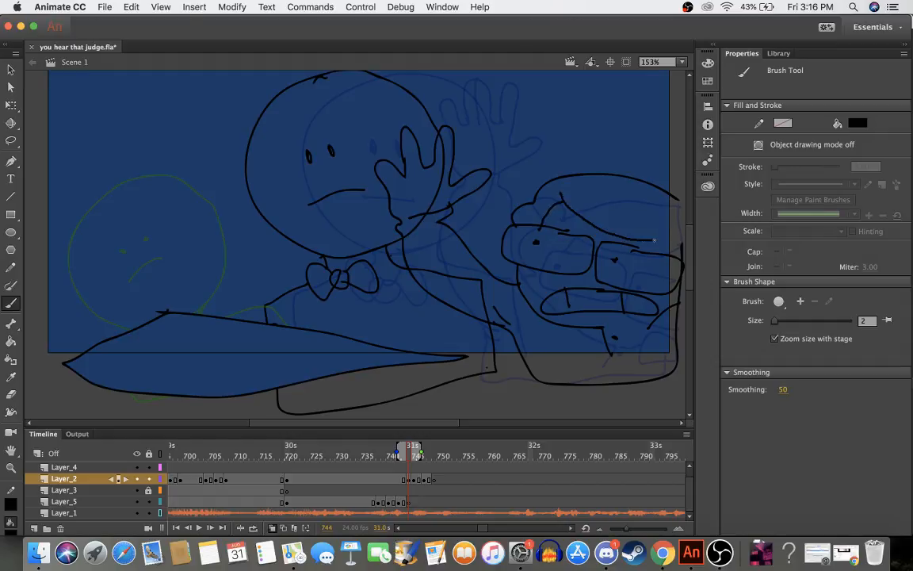
key(super+z)
key(super+z)
mouse_move(515, 185)
mouse_down()
mouse_move(558, 183)
mouse_move(653, 234)
mouse_up()
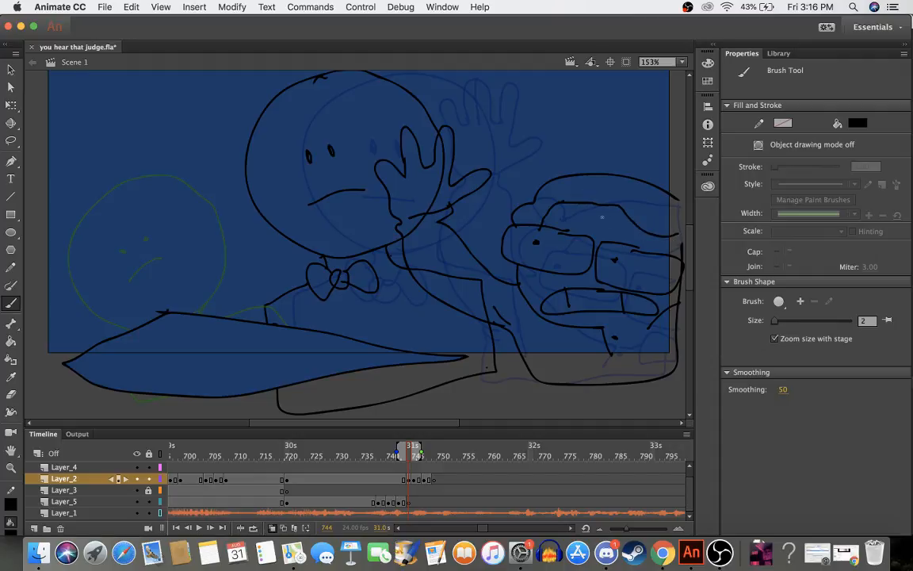
key(super+z)
drag(511, 178, 672, 244)
key(super+z)
mouse_move(581, 190)
mouse_down()
mouse_move(600, 224)
mouse_move(638, 237)
mouse_move(701, 225)
mouse_move(678, 195)
mouse_move(677, 230)
mouse_up()
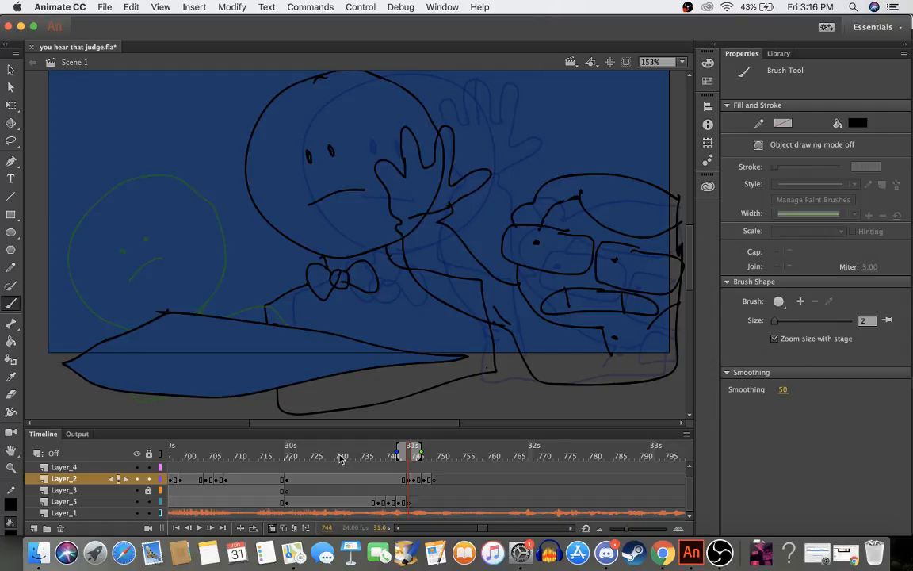
- Look over the keyframes on Layer_6 around frame 719 and on Layer_2 and Layer_3 at frame 744
mouse_move(404, 455)
mouse_down()
mouse_move(393, 456)
mouse_move(424, 460)
mouse_move(409, 461)
mouse_up()
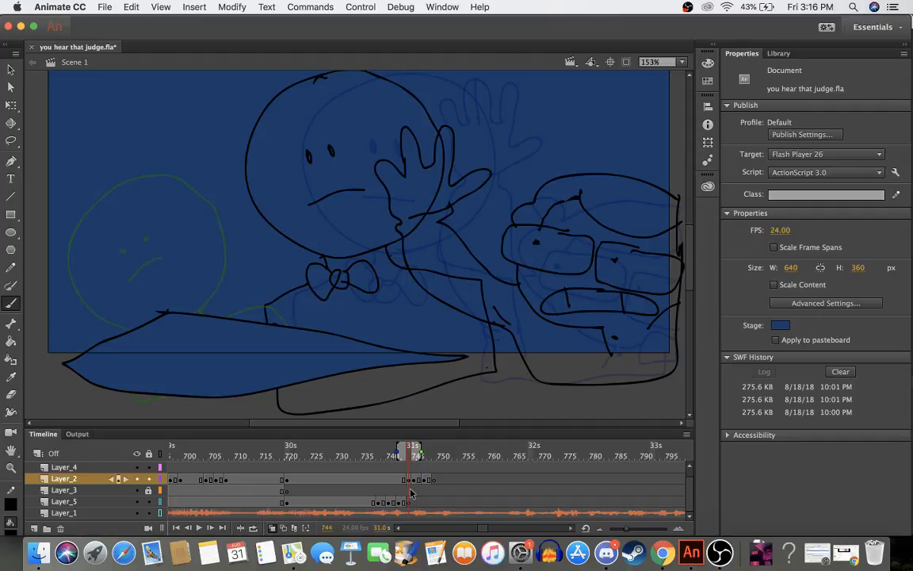
scroll(411, 494, right, 2)
scroll(410, 494, up, 1)
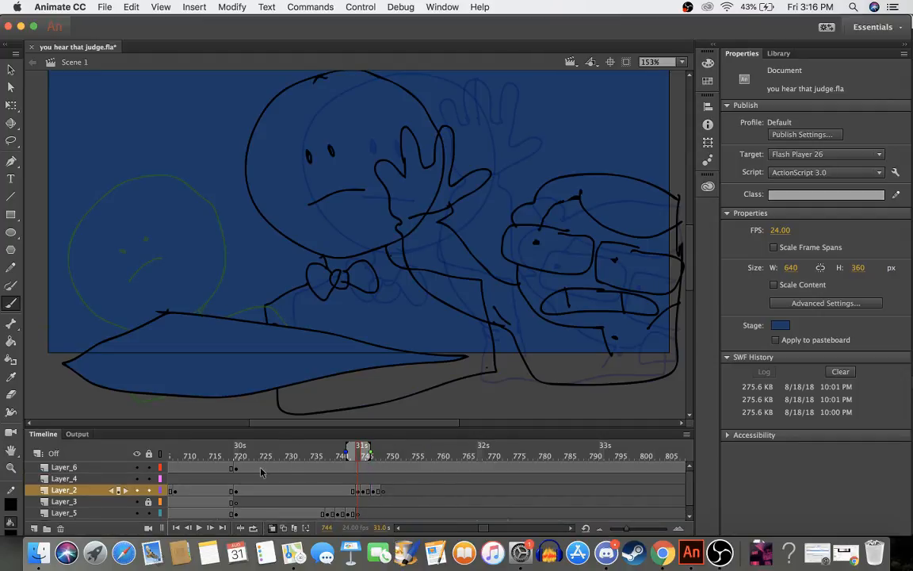
click(236, 468)
click(233, 470)
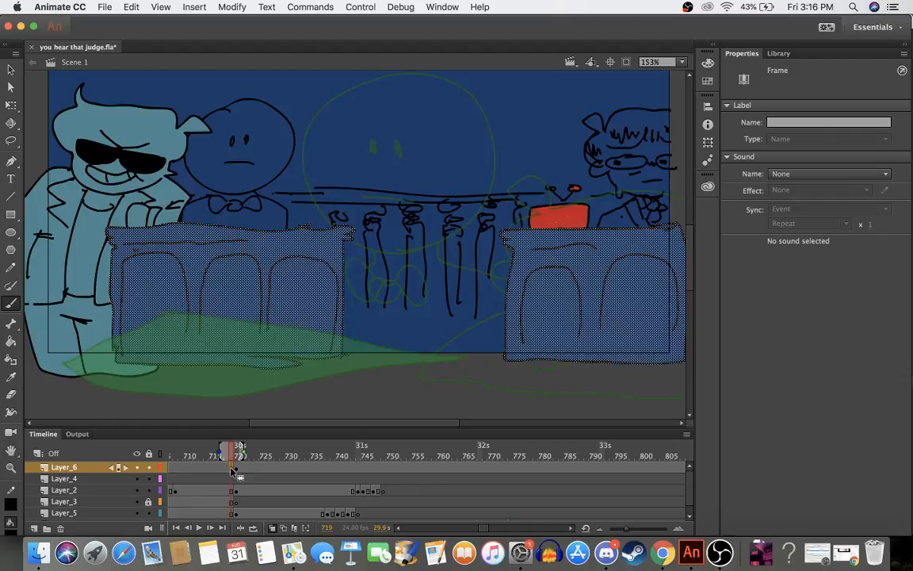
click(357, 458)
click(358, 491)
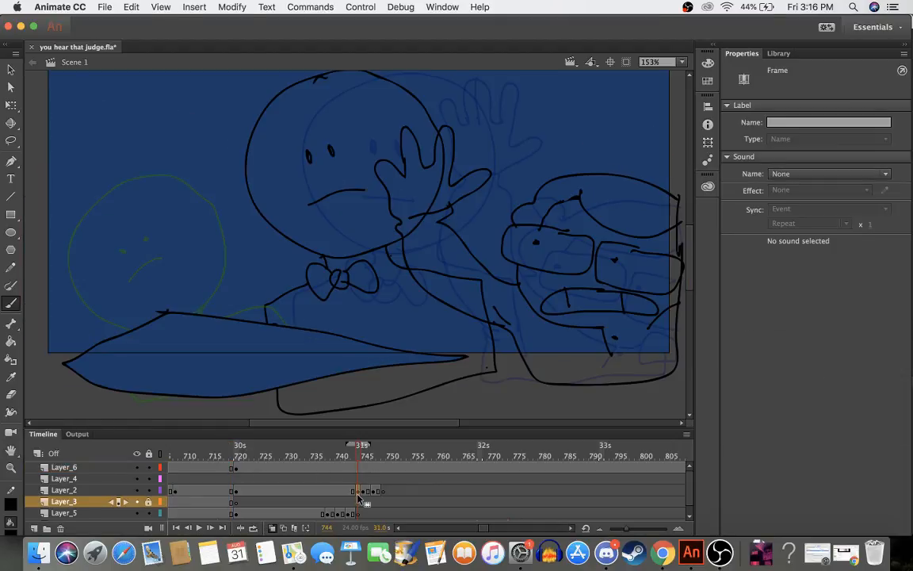
click(357, 503)
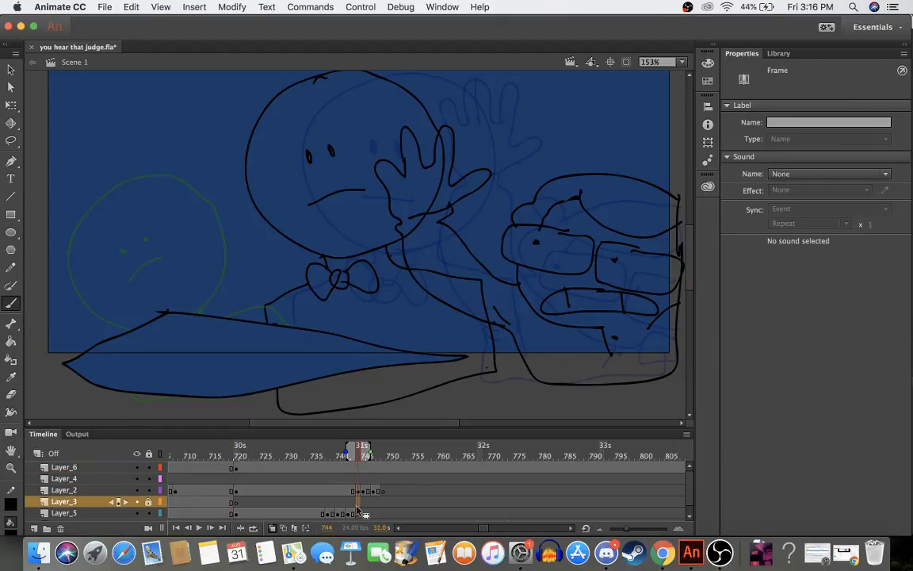
- Select the frame 744 drawing on Layer_2 and turn on the camera for the scene
click(356, 494)
key(c)
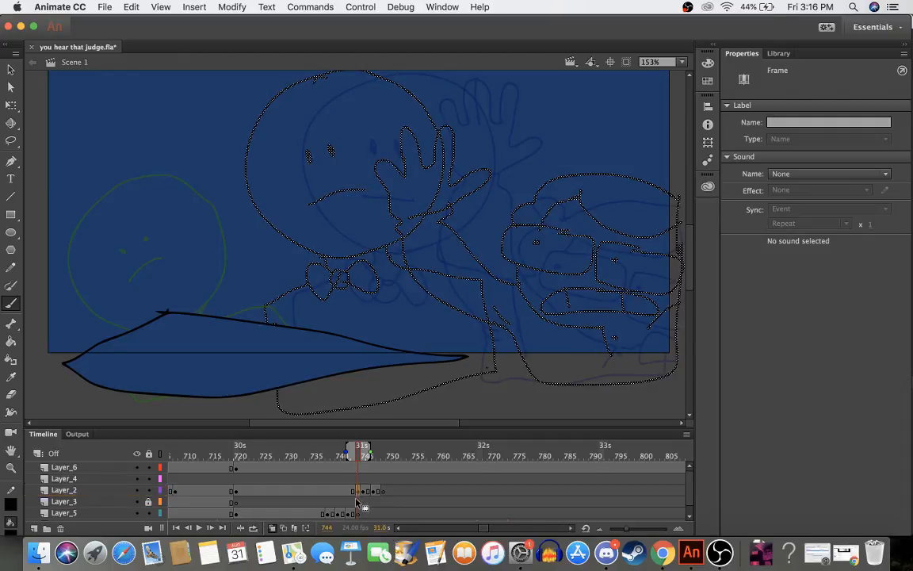
click(359, 504)
click(360, 505)
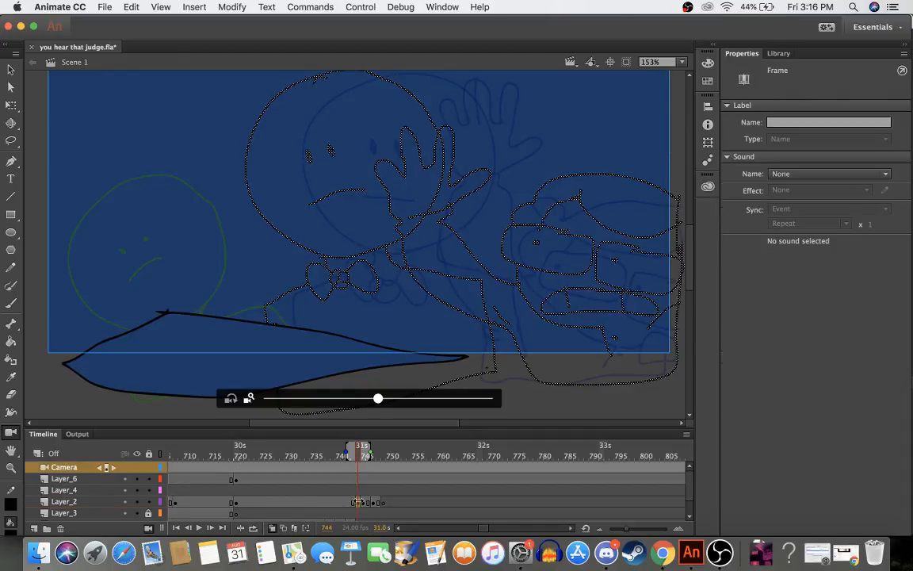
click(359, 504)
click(359, 504)
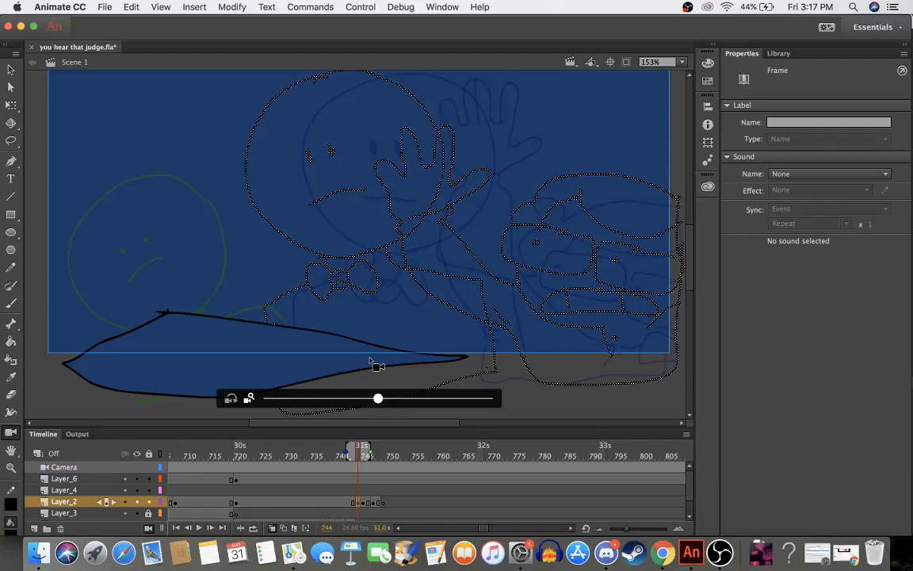
scroll(377, 367, down, 3)
scroll(376, 367, up, 6)
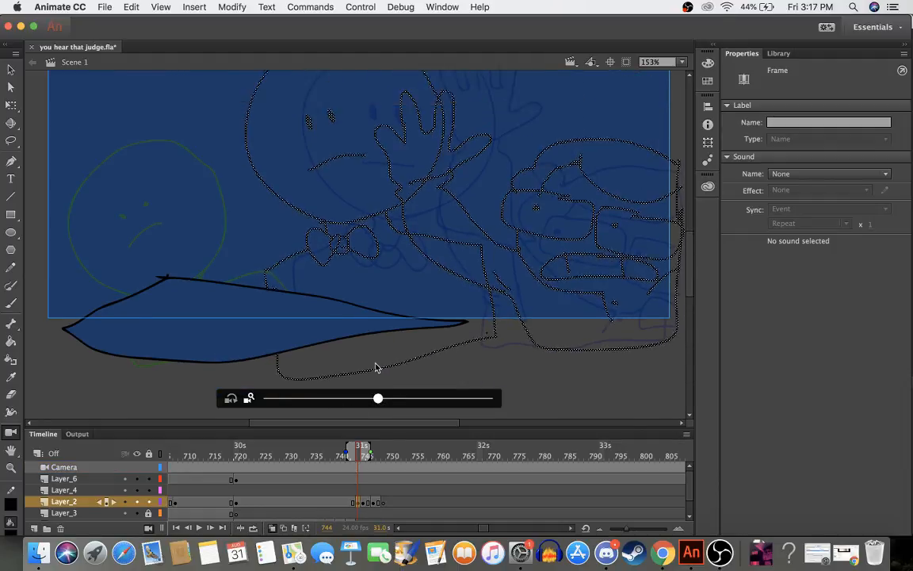
scroll(377, 367, right, 2)
scroll(377, 367, down, 1)
scroll(377, 367, left, 2)
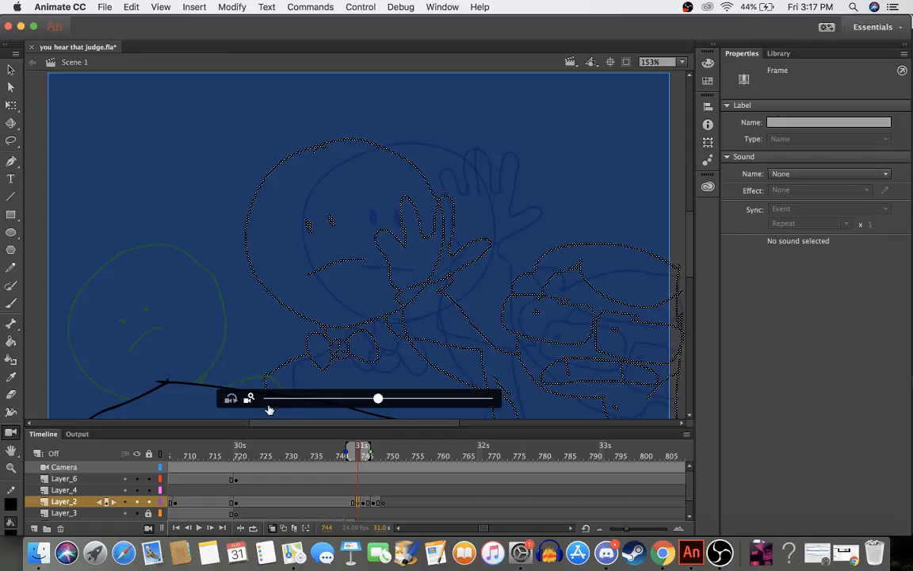
click(231, 398)
click(248, 399)
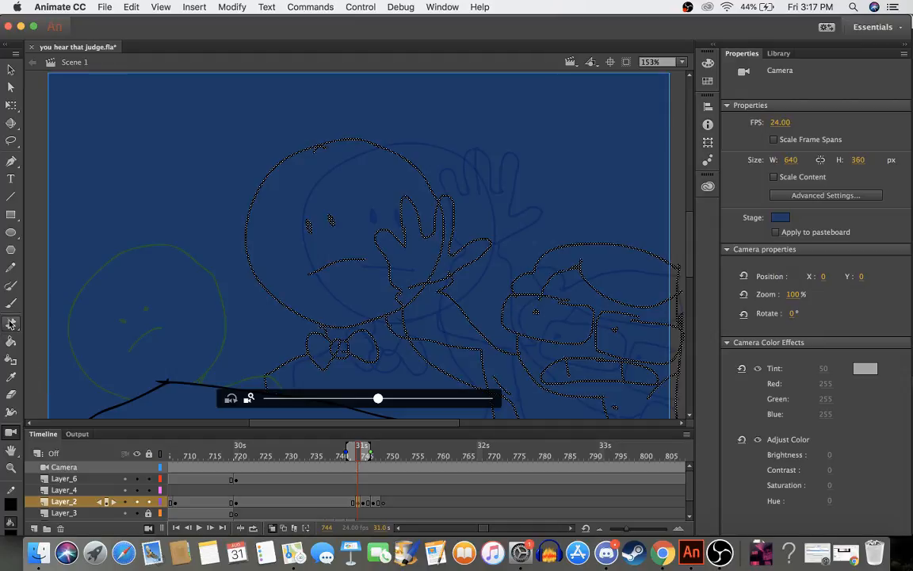
click(12, 449)
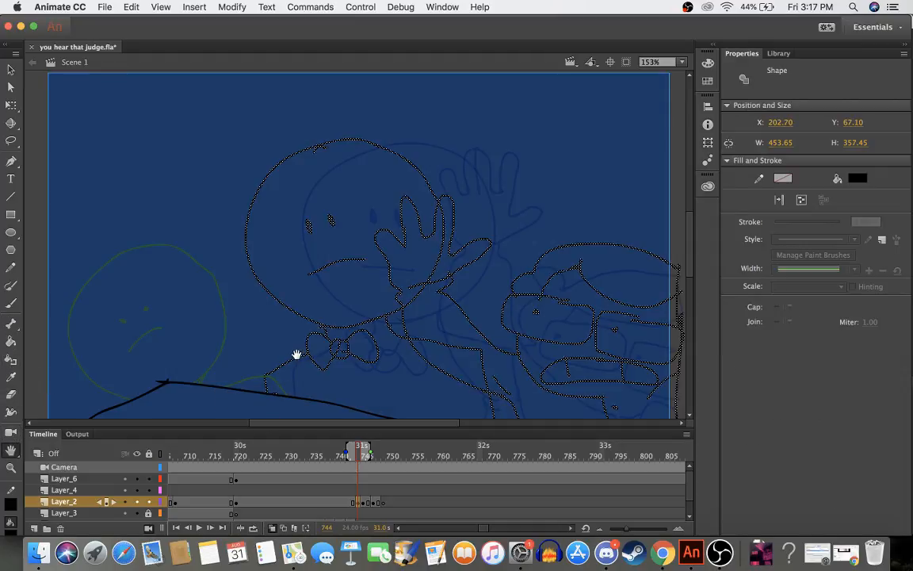
mouse_move(296, 354)
mouse_down()
mouse_move(278, 321)
mouse_move(292, 337)
mouse_up()
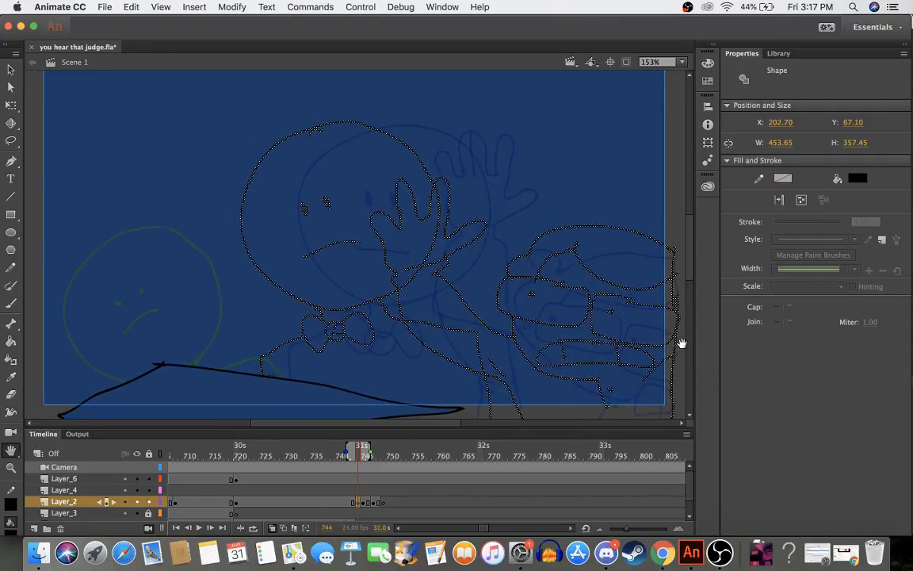
key(b)
click(677, 212)
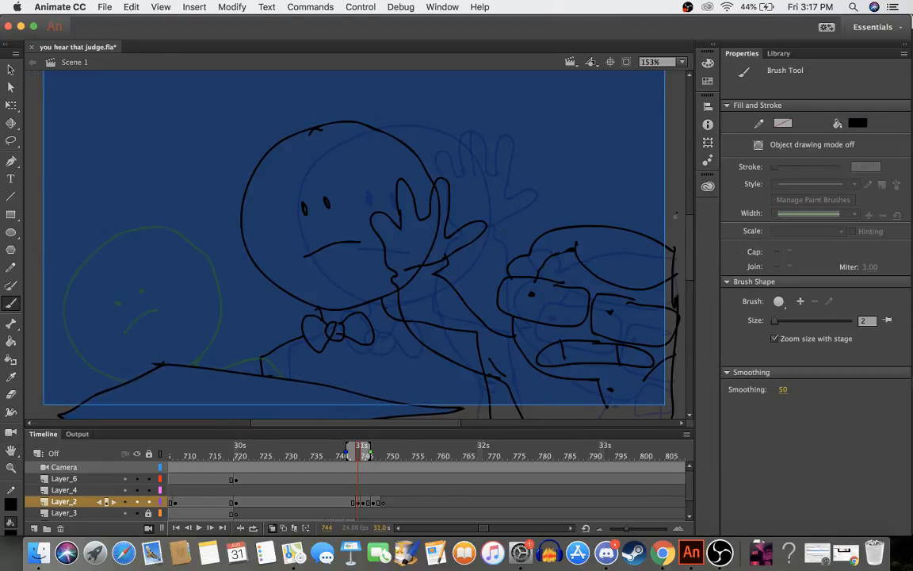
- Copy the frame 744 drawing from Layer_2 and paste it into frame 744 on Layer_5
click(359, 503)
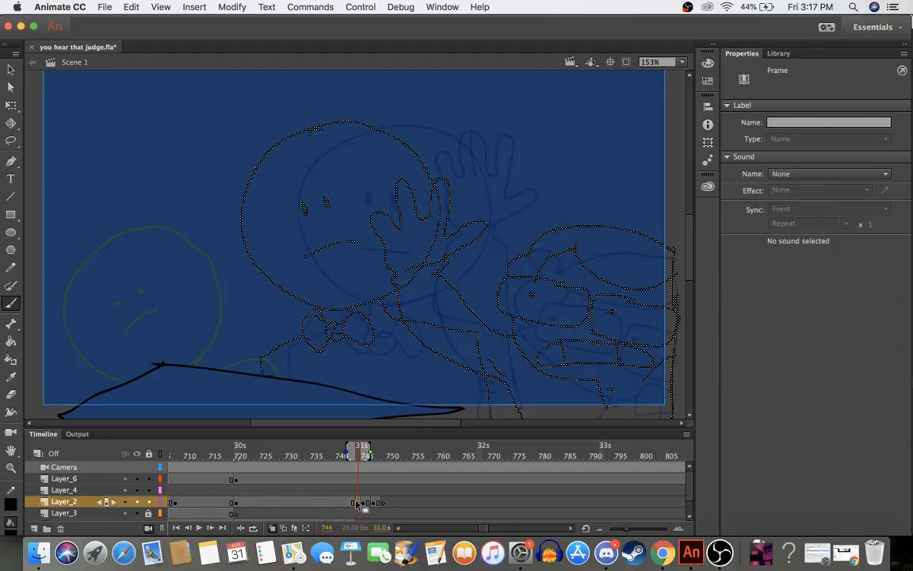
scroll(356, 503, down, 2)
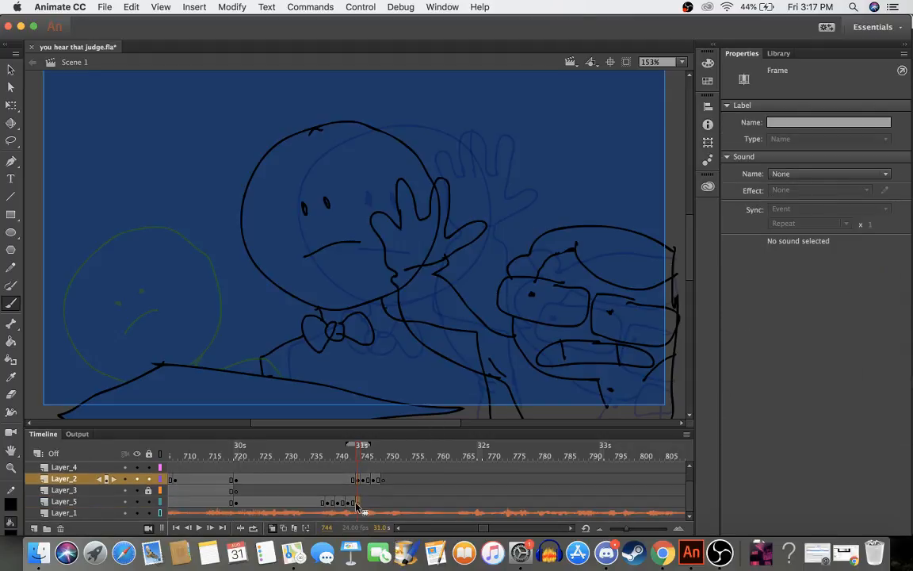
click(357, 502)
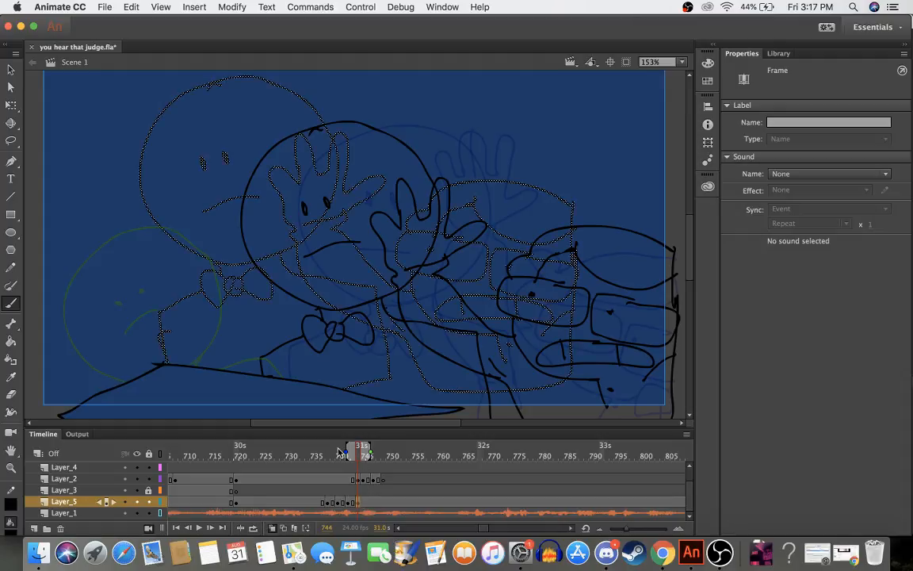
- Insert a blank keyframe at frame 745 on Layer_5 so the pasted drawing lasts one frame
key(period)
key(period)
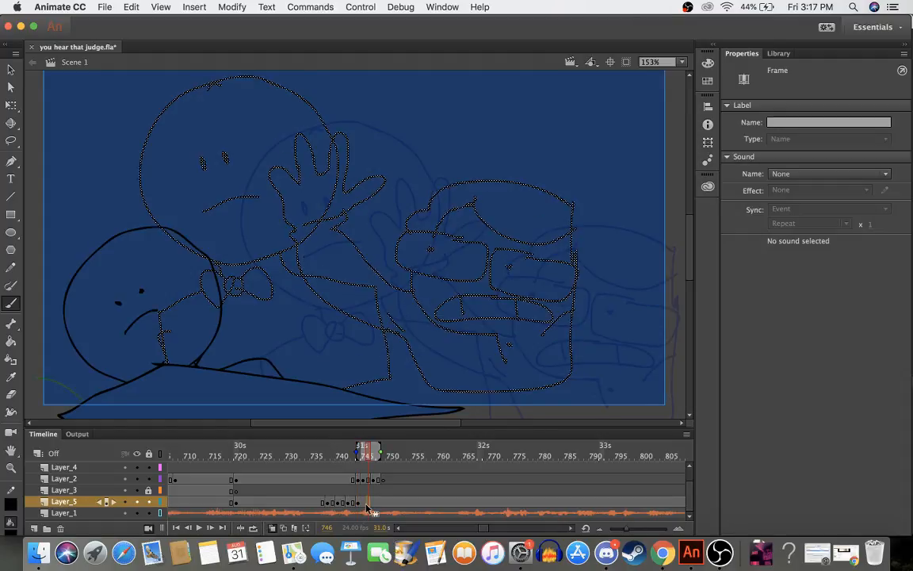
click(362, 505)
right_click(363, 505)
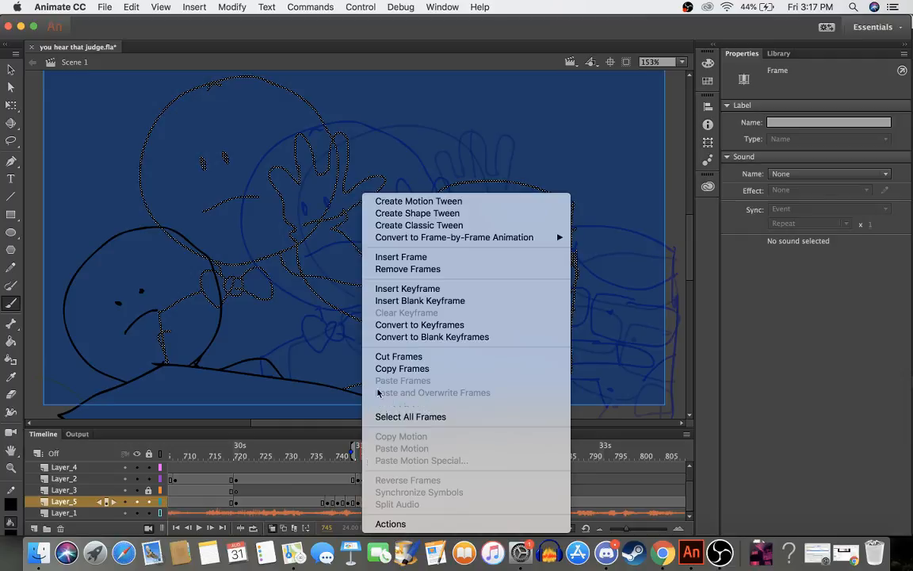
click(387, 301)
- Copy the offset drawing at frame 744 on Layer_5 and clear it from that frame
click(358, 450)
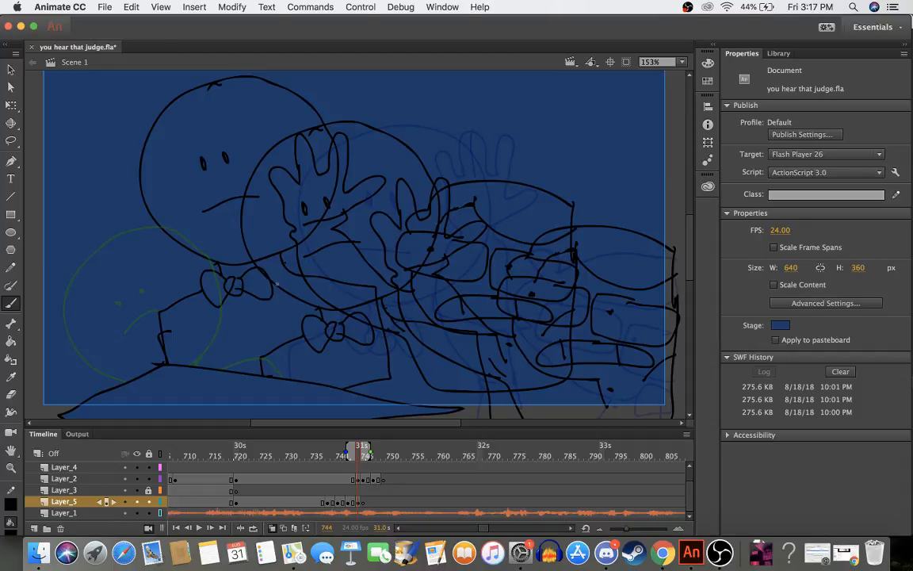
click(358, 503)
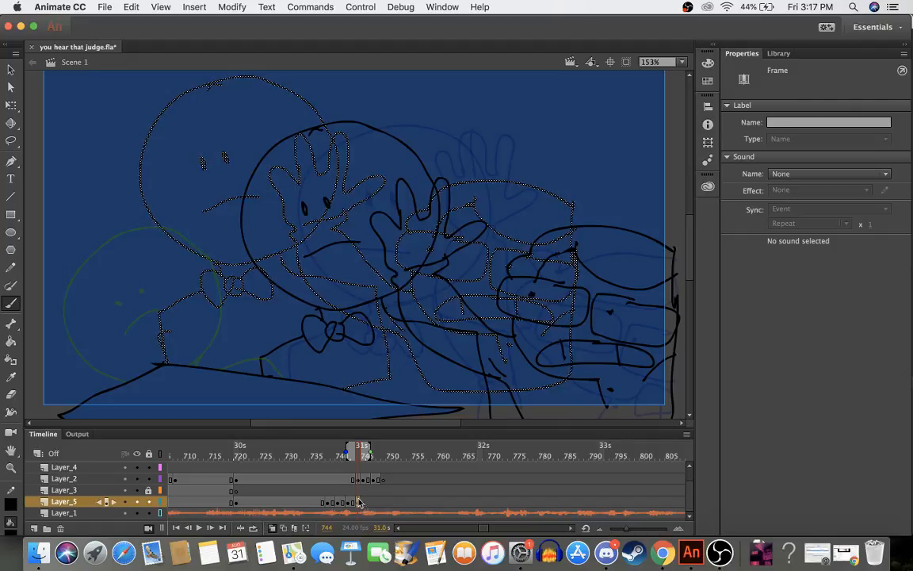
right_click(358, 502)
click(379, 369)
key(Delete)
click(360, 481)
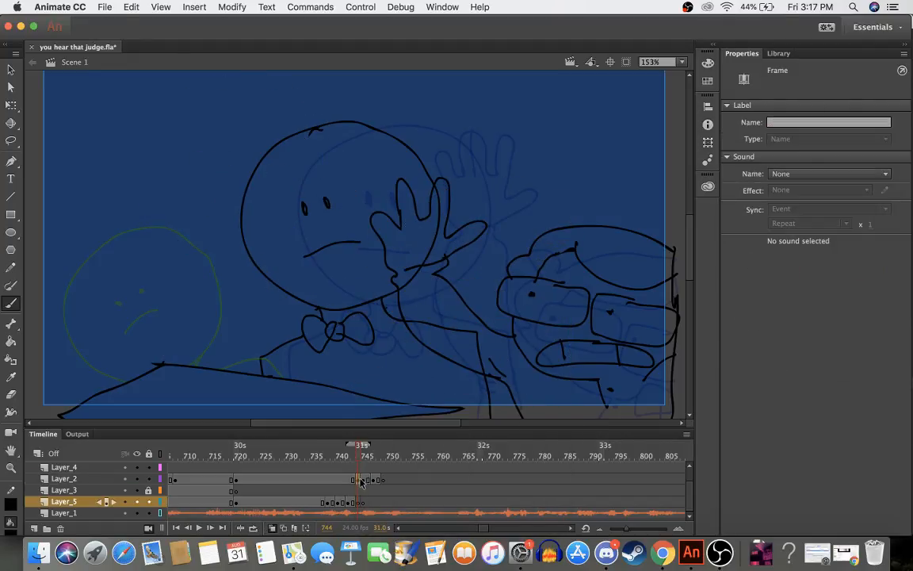
- Try to paste the copied drawing at frame 744 and compare it with the frames back to 740
key(super+z)
key(super+v)
key(comma)
key(comma)
key(comma)
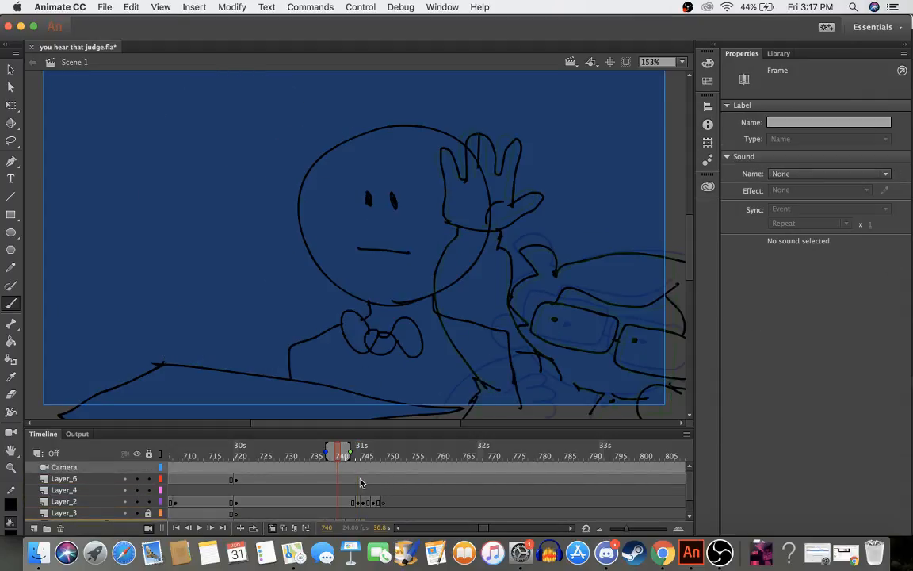
key(period)
key(period)
key(period)
key(period)
key(comma)
- Undo the recent copy and paste edits around frame 744 and the addition of the camera
key(super+z)
key(super+z)
key(super+z)
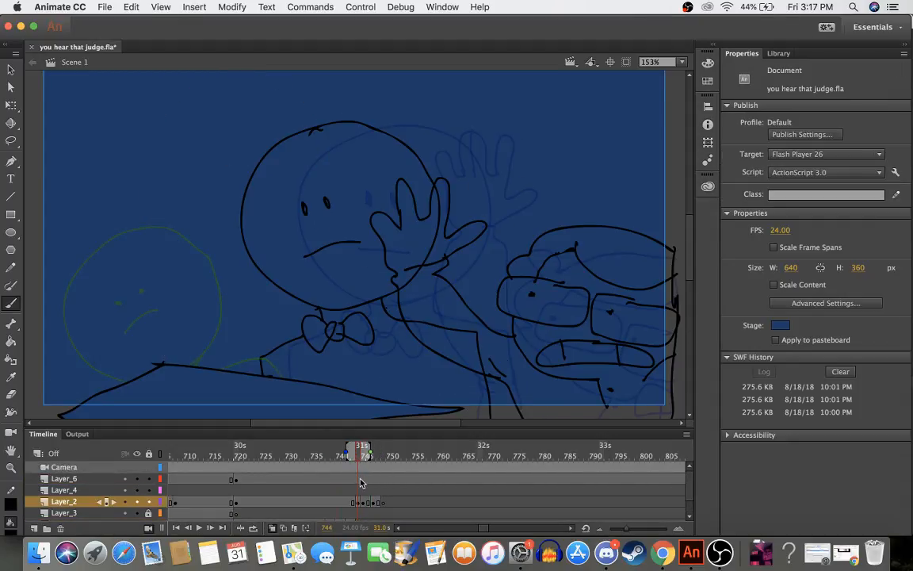
key(super+z)
key(super+z)
key(super+z)
key(super+z)
key(super+z)
key(super+z)
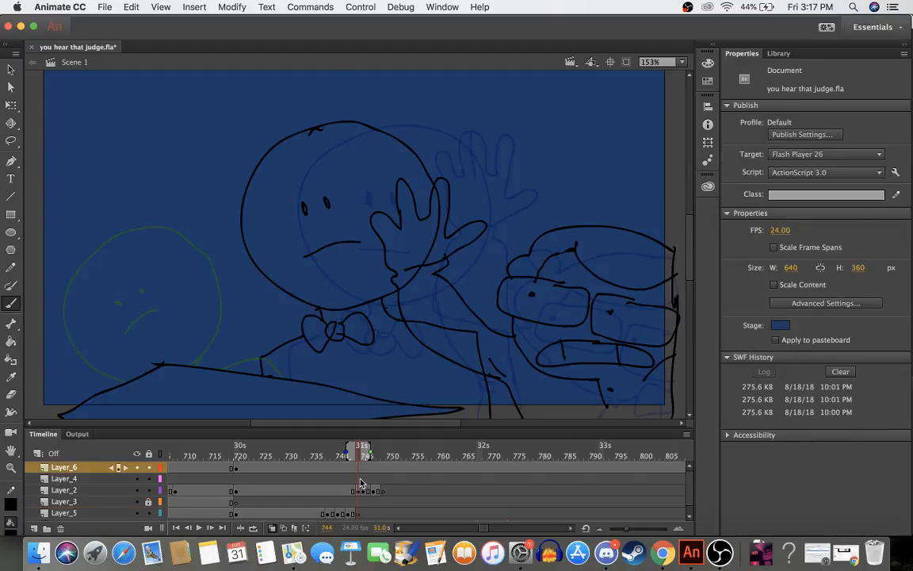
- Undo the hand and glasses character strokes on Layer_2 at frame 744 and paste the copied drawing into frame 744 on Layer_5
key(super+z)
key(super+z)
key(super+z)
key(super+z)
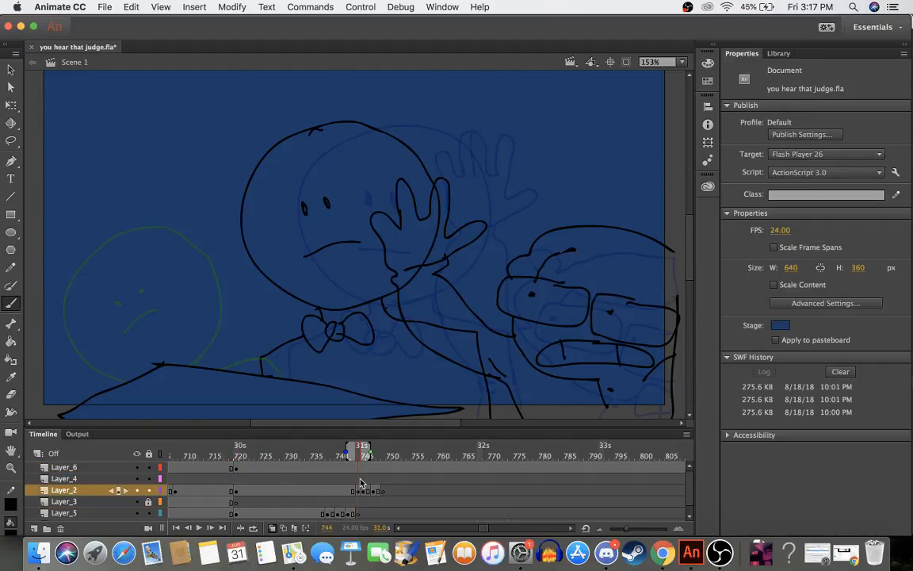
key(super+z)
key(super+z)
key(super+z)
key(super+z)
key(super+z)
key(super+z)
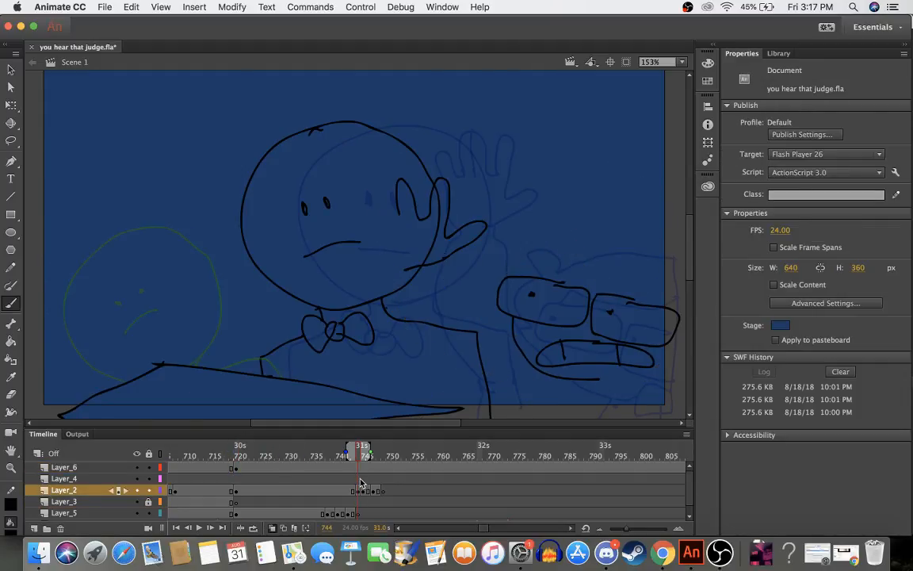
key(super+z)
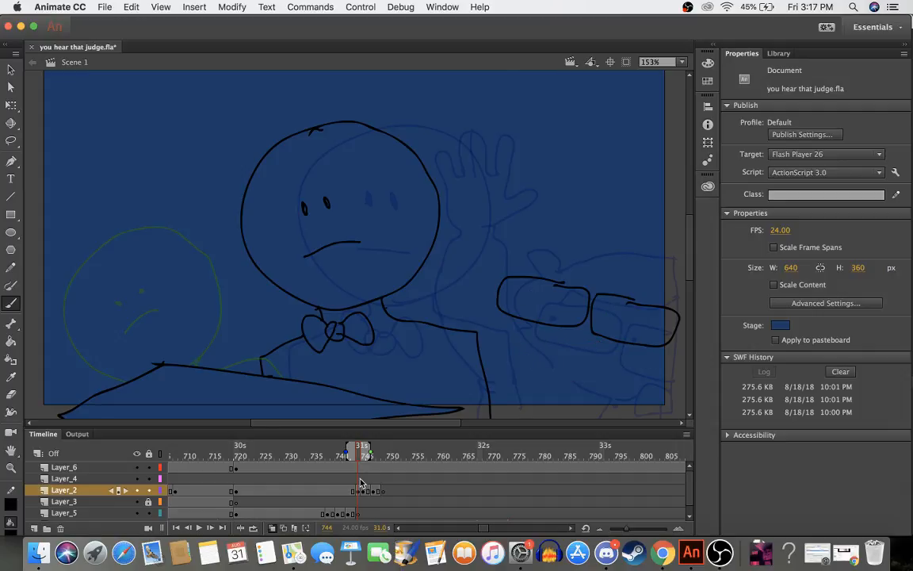
key(super+z)
key(super+z)
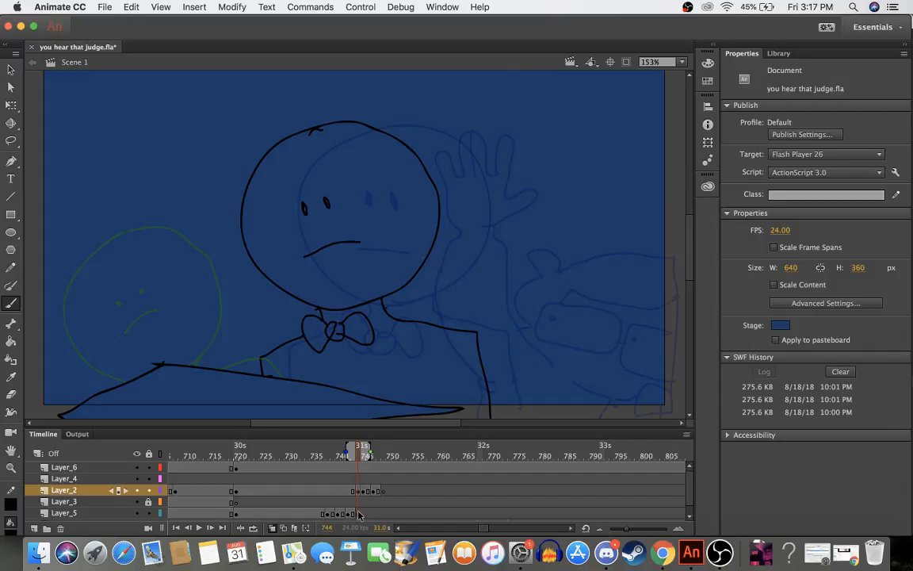
right_click(359, 513)
click(372, 358)
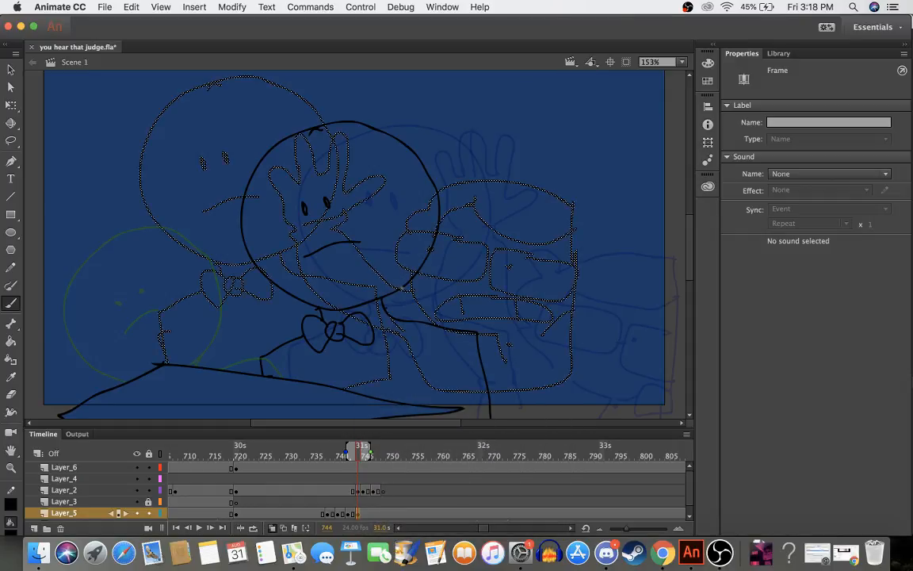
key(m)
drag(381, 280, 462, 317)
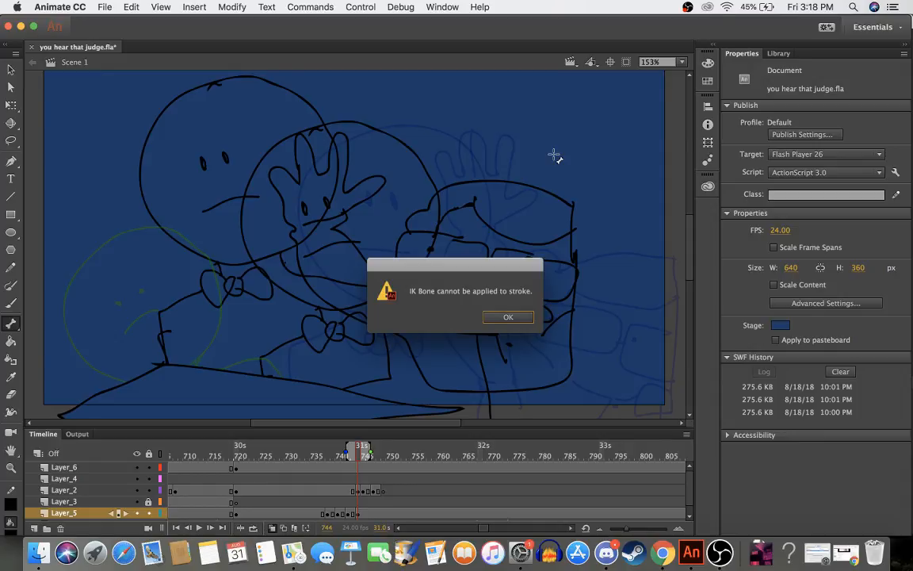
click(508, 318)
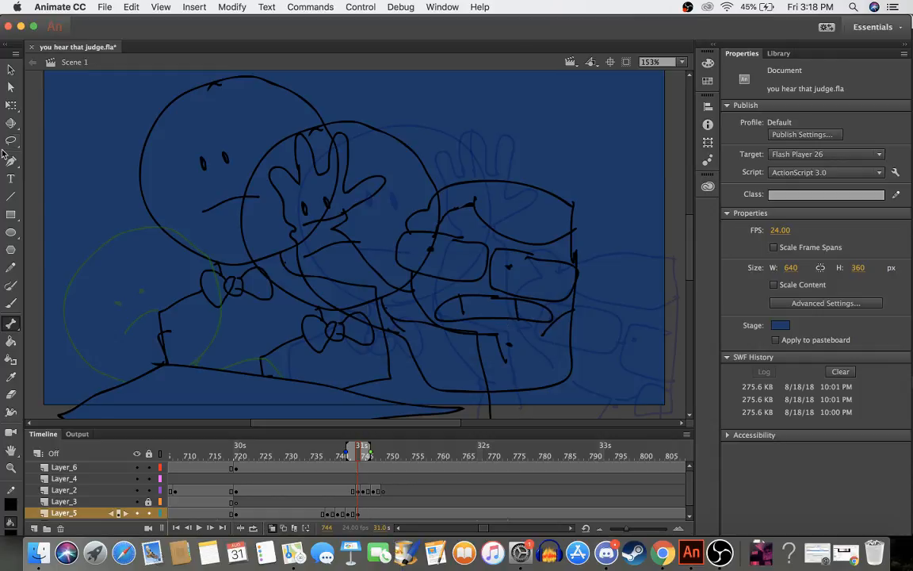
click(11, 87)
drag(219, 195, 311, 238)
click(11, 104)
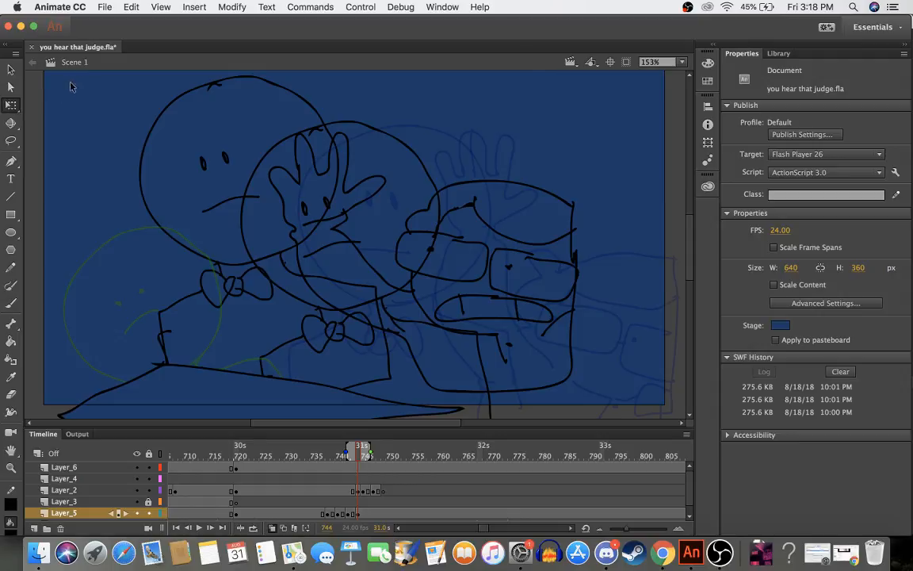
mouse_move(82, 66)
mouse_down()
mouse_move(302, 181)
mouse_move(558, 379)
mouse_up()
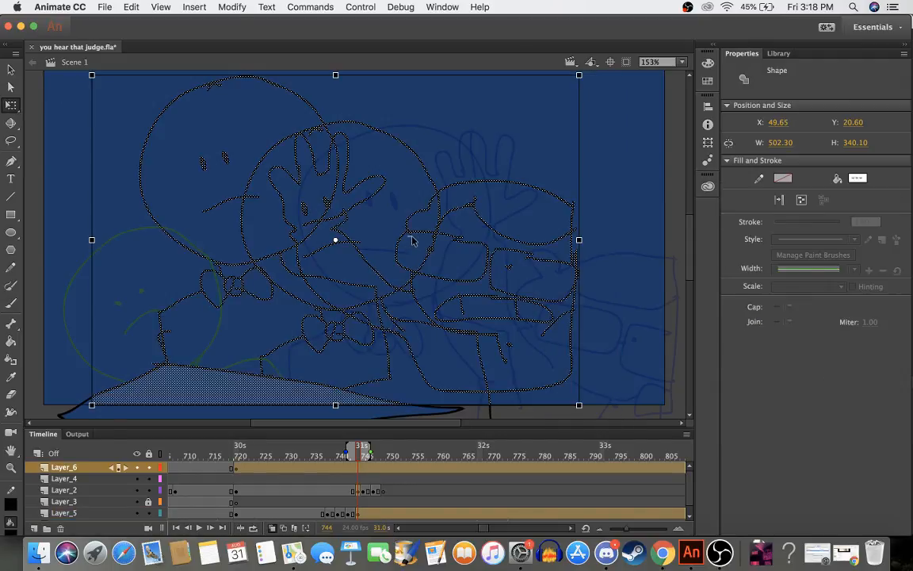
click(565, 227)
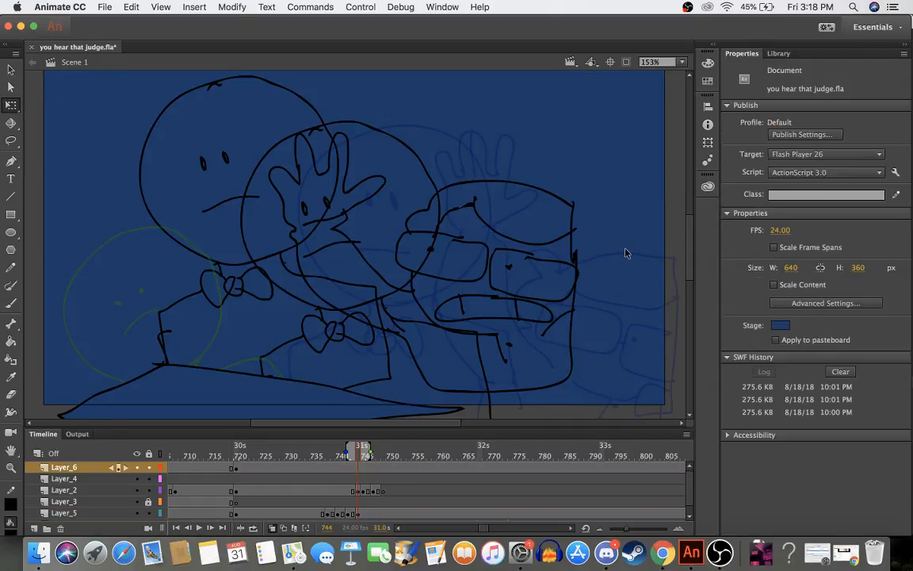
- Lock Layer_2 and Layer_6 and move the pasted frame 744 drawing on Layer_5 so its head lines up with the Layer_2 head
click(148, 490)
click(150, 467)
click(355, 514)
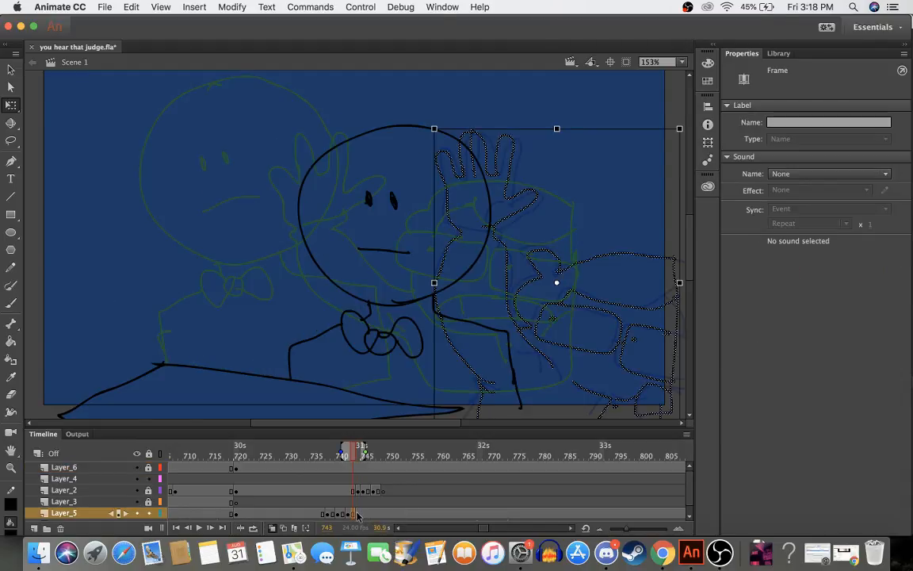
click(358, 514)
mouse_move(320, 302)
mouse_down()
mouse_move(379, 340)
mouse_move(408, 338)
mouse_up()
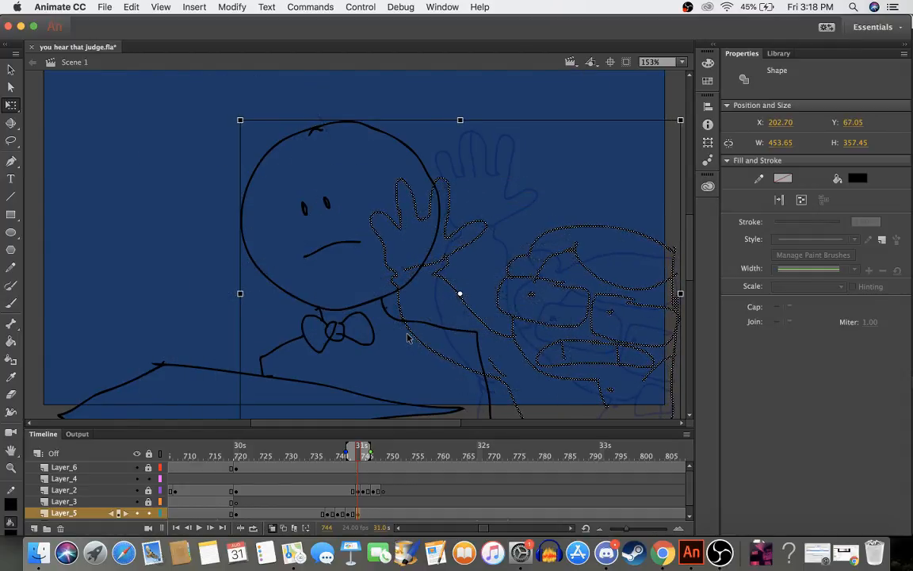
click(546, 114)
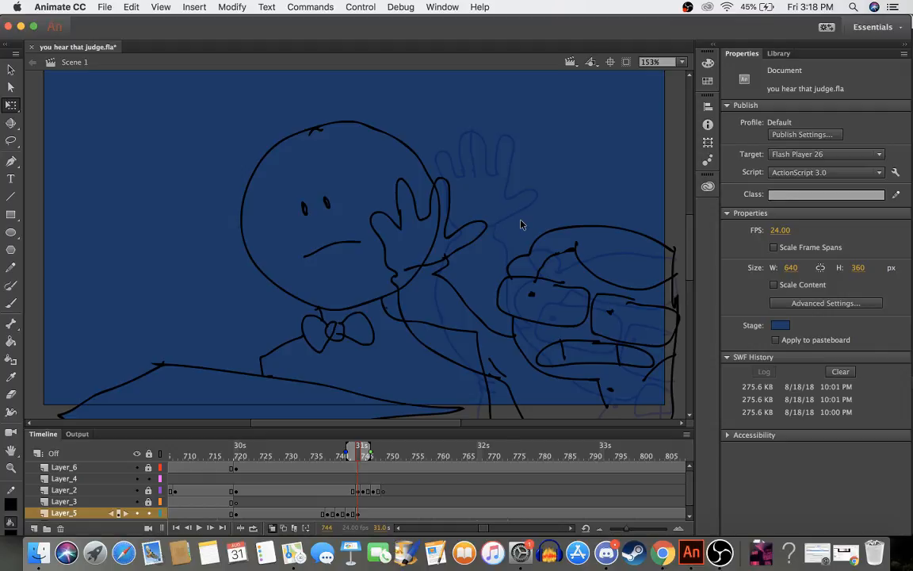
- Insert a blank keyframe at frame 745 on Layer_5 and switch to the Brush tool
right_click(363, 515)
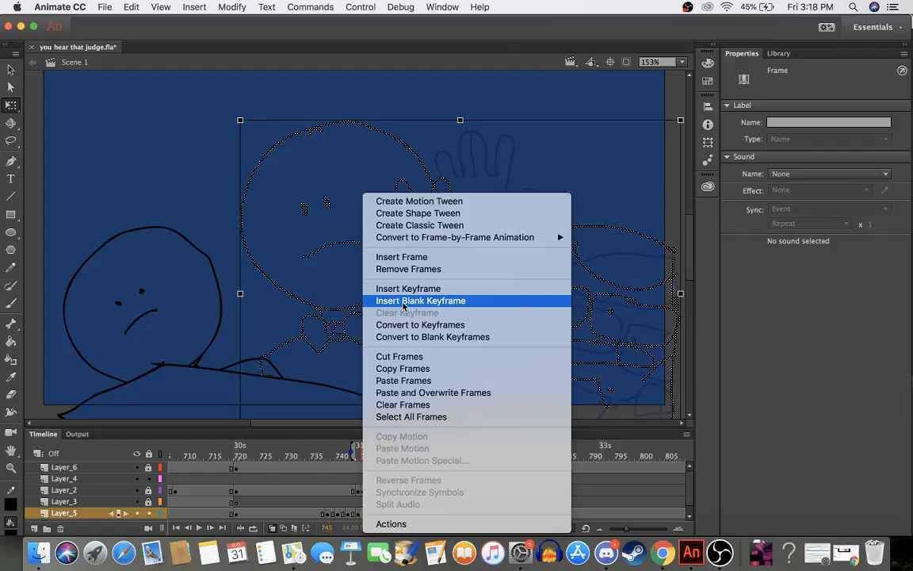
click(403, 301)
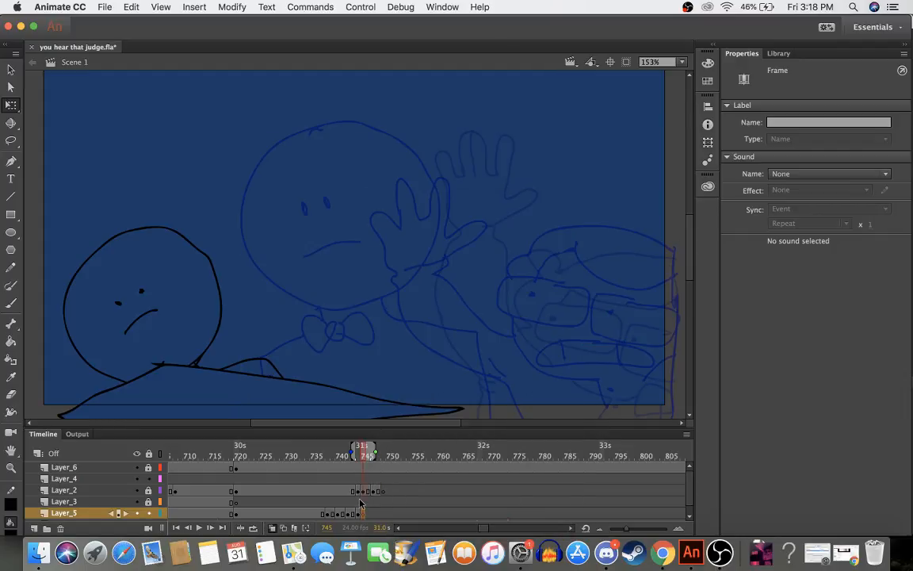
key(b)
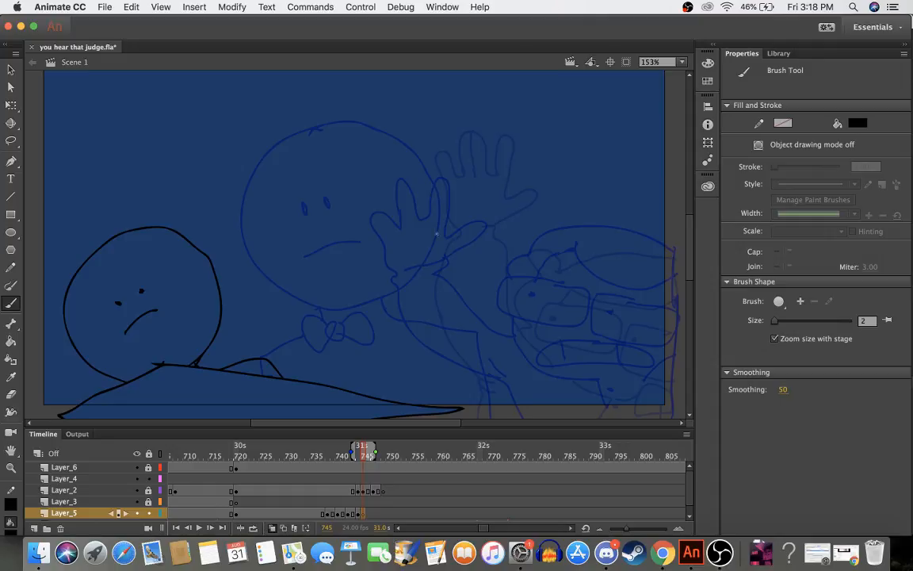
- Sketch two square glasses lenses with dot pupils in the upper middle of frame 745 on Layer_5
mouse_move(458, 219)
mouse_down()
mouse_move(407, 227)
mouse_move(392, 247)
mouse_move(401, 278)
mouse_move(466, 279)
mouse_move(482, 270)
mouse_move(483, 242)
mouse_move(461, 221)
mouse_move(497, 222)
mouse_move(495, 262)
mouse_move(521, 275)
mouse_move(580, 259)
mouse_move(582, 228)
mouse_move(571, 213)
mouse_move(417, 210)
mouse_up()
key(super+z)
key(super+z)
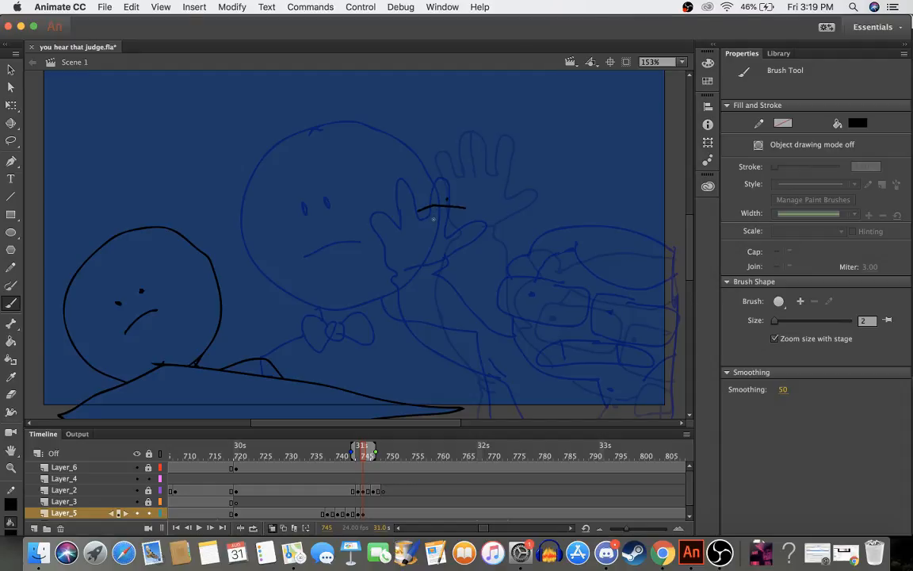
key(super+z)
mouse_move(453, 189)
mouse_down()
mouse_move(377, 200)
mouse_move(390, 259)
mouse_move(469, 256)
mouse_move(465, 198)
mouse_move(452, 188)
mouse_move(483, 249)
mouse_move(506, 255)
mouse_move(541, 246)
mouse_move(556, 237)
mouse_move(546, 179)
mouse_move(471, 192)
mouse_move(476, 228)
mouse_move(501, 256)
mouse_move(561, 248)
mouse_move(570, 233)
mouse_move(561, 182)
mouse_move(519, 180)
mouse_up()
key(super+z)
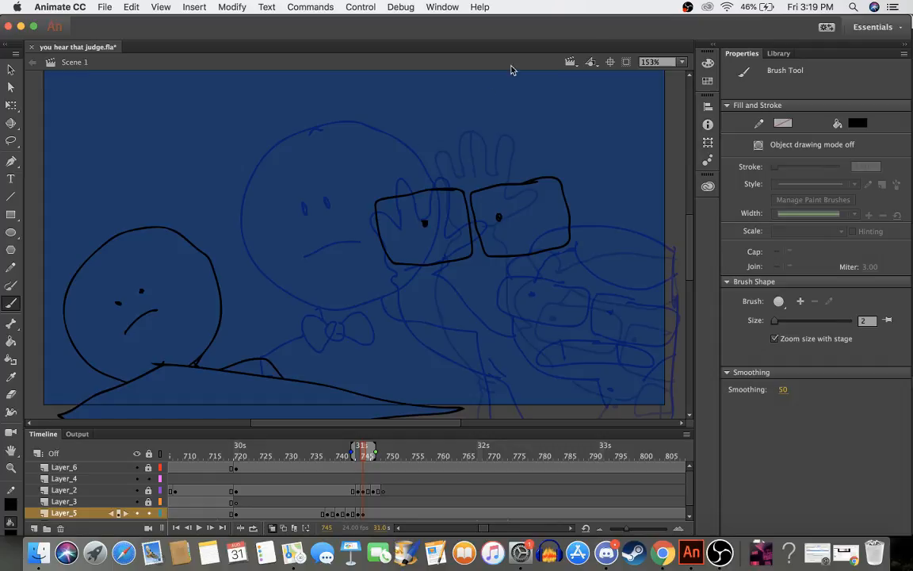
- Draw the eyebrows, fringe and curly hair outline around the glasses at frame 745
drag(434, 168, 428, 157)
drag(485, 165, 555, 156)
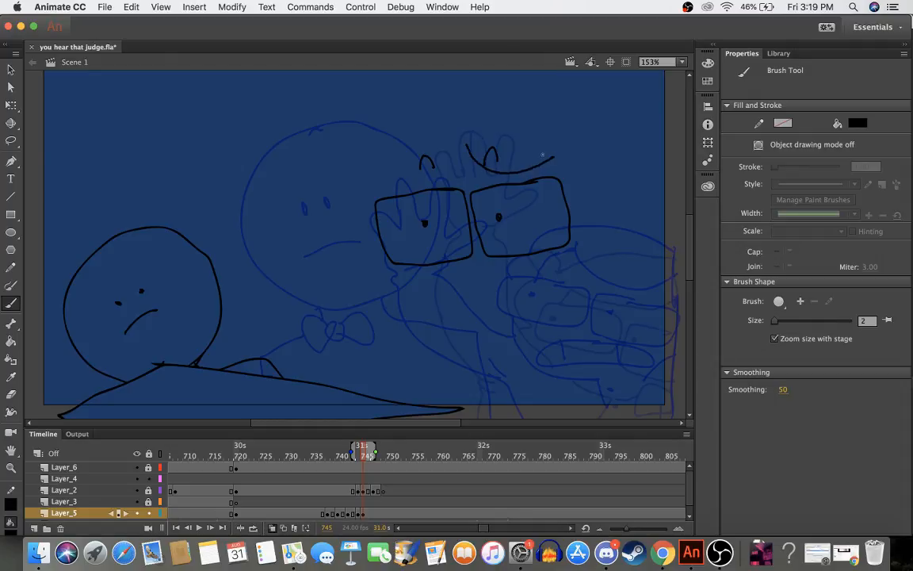
mouse_move(454, 149)
mouse_down()
mouse_move(419, 157)
mouse_move(385, 184)
mouse_up()
drag(453, 125, 419, 140)
key(super+z)
mouse_move(563, 132)
mouse_down()
mouse_move(606, 126)
mouse_move(578, 198)
mouse_move(608, 213)
mouse_move(580, 231)
mouse_up()
mouse_move(553, 127)
mouse_down()
mouse_move(439, 100)
mouse_move(389, 110)
mouse_up()
key(super+z)
mouse_move(559, 131)
mouse_down()
mouse_move(499, 117)
mouse_move(428, 135)
mouse_up()
key(super+z)
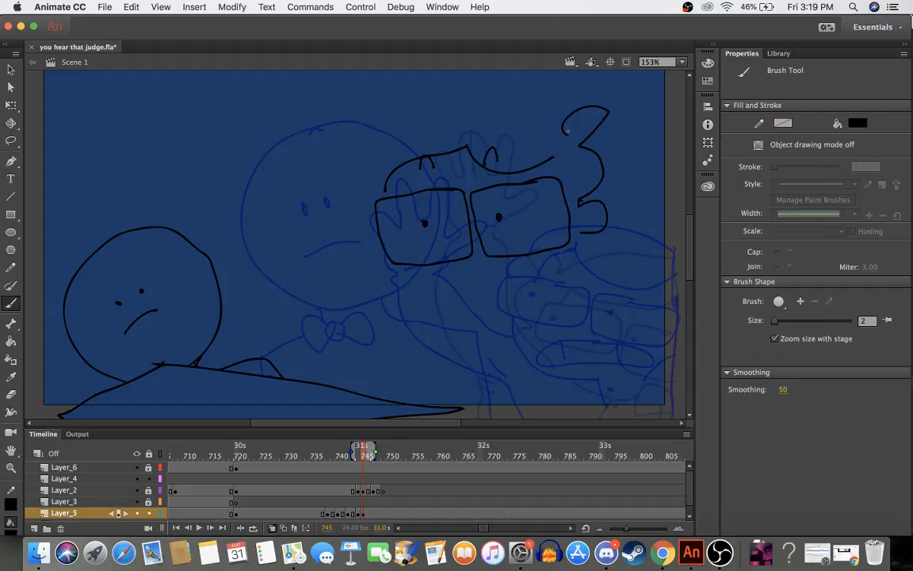
mouse_move(563, 134)
mouse_down()
mouse_move(546, 103)
mouse_move(396, 129)
mouse_move(370, 150)
mouse_move(339, 208)
mouse_move(350, 228)
mouse_move(380, 237)
mouse_move(382, 266)
mouse_up()
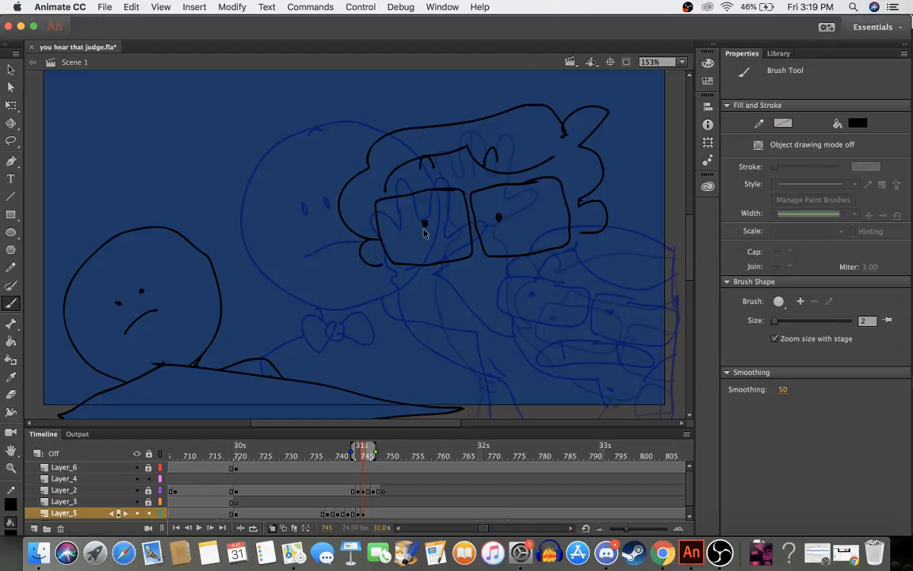
- Undo the whole glasses and hair sketch at frame 745
key(super+z)
key(super+z)
key(super+z)
key(super+z)
key(super+z)
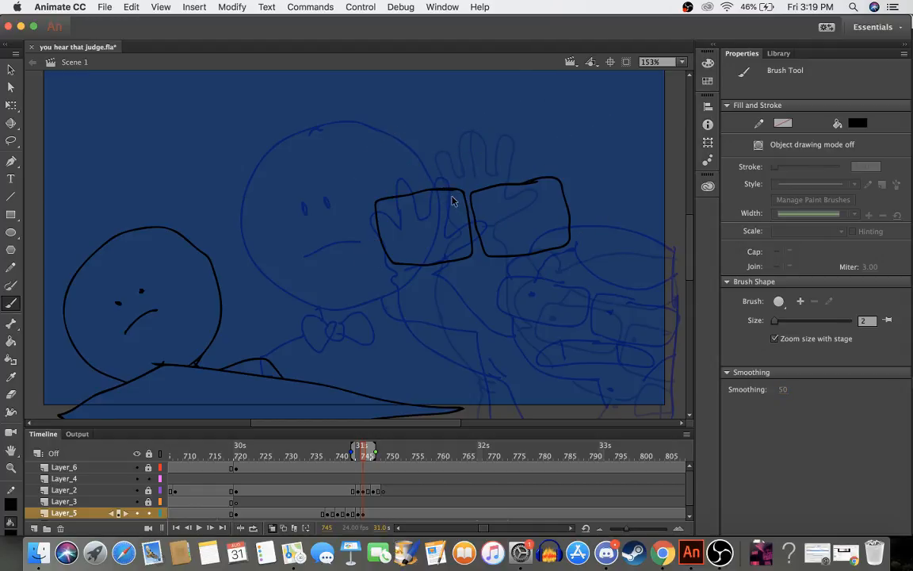
key(super+z)
key(super+z)
- Redraw the glasses tilted, with dot pupils, eyebrows and the curls behind the right lens, at frame 745 on Layer_5
mouse_move(465, 180)
mouse_down()
mouse_move(404, 195)
mouse_move(397, 218)
mouse_move(412, 257)
mouse_move(480, 248)
mouse_up()
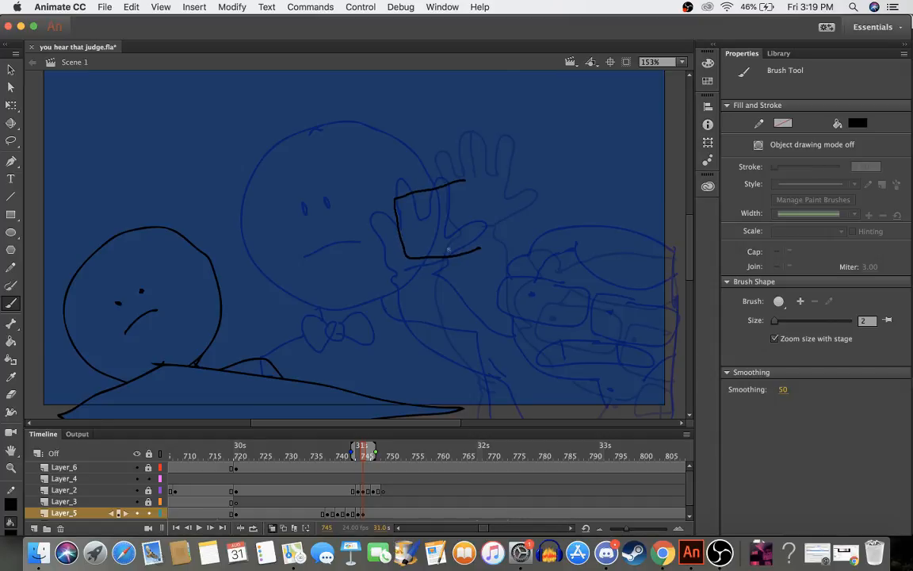
drag(464, 180, 485, 232)
mouse_move(484, 185)
mouse_down()
mouse_move(493, 243)
mouse_move(539, 236)
mouse_move(567, 185)
mouse_move(541, 168)
mouse_move(480, 183)
mouse_up()
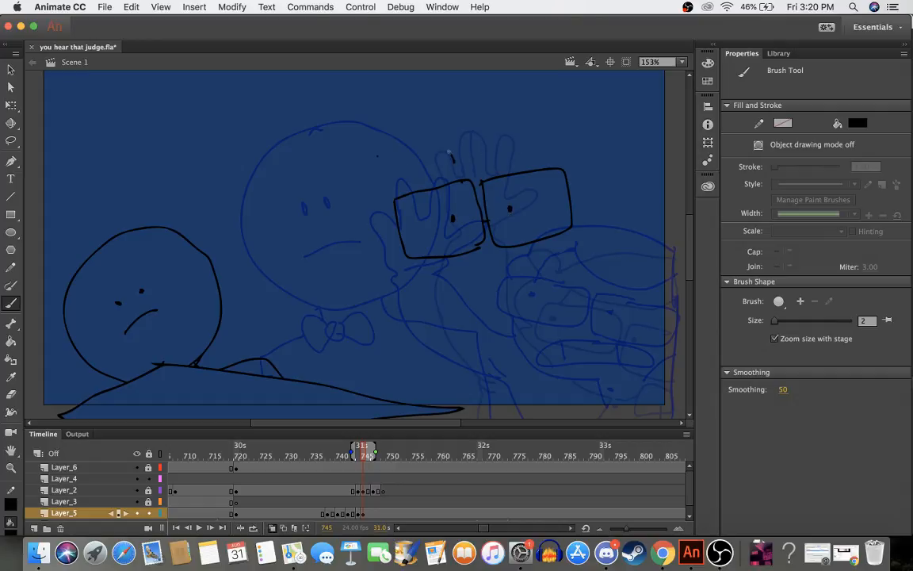
mouse_move(446, 163)
mouse_down()
mouse_move(498, 152)
mouse_move(514, 171)
mouse_up()
mouse_move(553, 139)
mouse_down()
mouse_move(610, 190)
mouse_move(618, 219)
mouse_move(585, 247)
mouse_up()
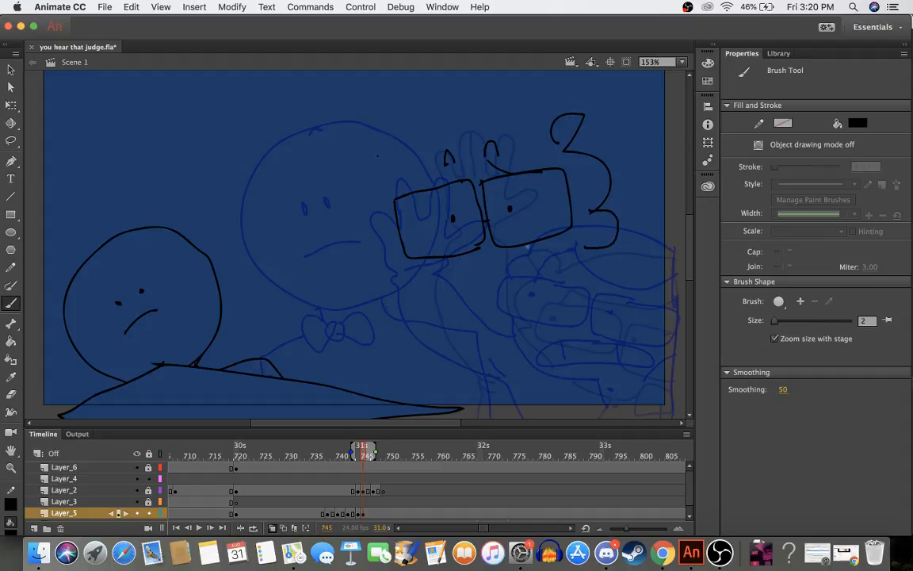
mouse_move(399, 253)
mouse_down()
mouse_move(419, 286)
mouse_move(472, 299)
mouse_move(555, 265)
mouse_up()
key(super+z)
mouse_move(398, 257)
mouse_down()
mouse_move(401, 274)
mouse_move(432, 299)
mouse_move(505, 305)
mouse_up()
key(super+z)
- Draw the glasses character's open hand beside the judge's lowered head at frame 745
mouse_move(256, 332)
mouse_down()
mouse_move(221, 267)
mouse_move(240, 282)
mouse_move(244, 258)
mouse_move(262, 273)
mouse_move(270, 241)
mouse_move(279, 269)
mouse_move(295, 254)
mouse_move(297, 281)
mouse_move(321, 287)
mouse_move(288, 330)
mouse_move(302, 324)
mouse_move(295, 252)
mouse_move(283, 283)
mouse_move(258, 269)
mouse_move(247, 278)
mouse_move(238, 267)
mouse_move(240, 295)
mouse_move(273, 330)
mouse_up()
key(super+z)
key(super+z)
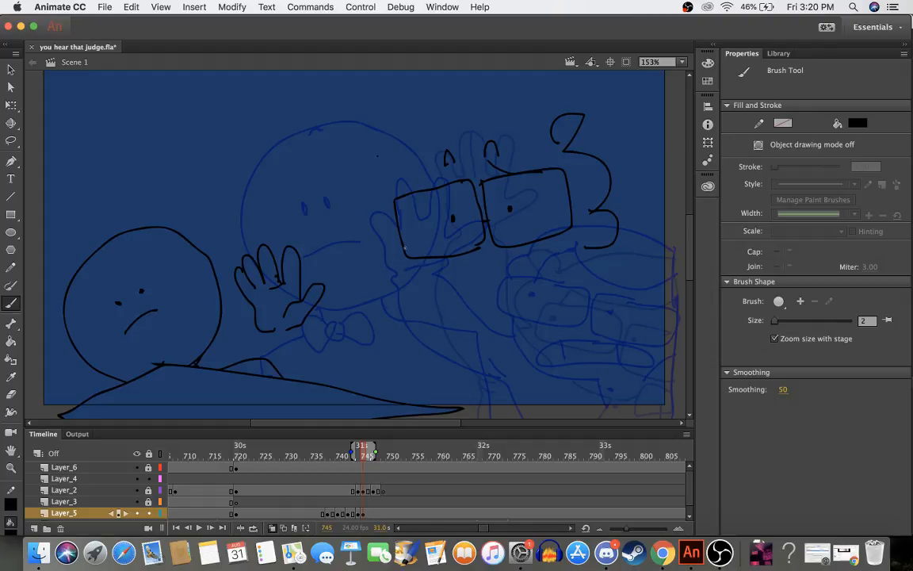
- Draw the jaw line below the glasses and the hair outline over the head down to the left ear
mouse_move(401, 247)
mouse_down()
mouse_move(410, 269)
mouse_move(444, 292)
mouse_move(489, 289)
mouse_move(541, 274)
mouse_move(594, 230)
mouse_up()
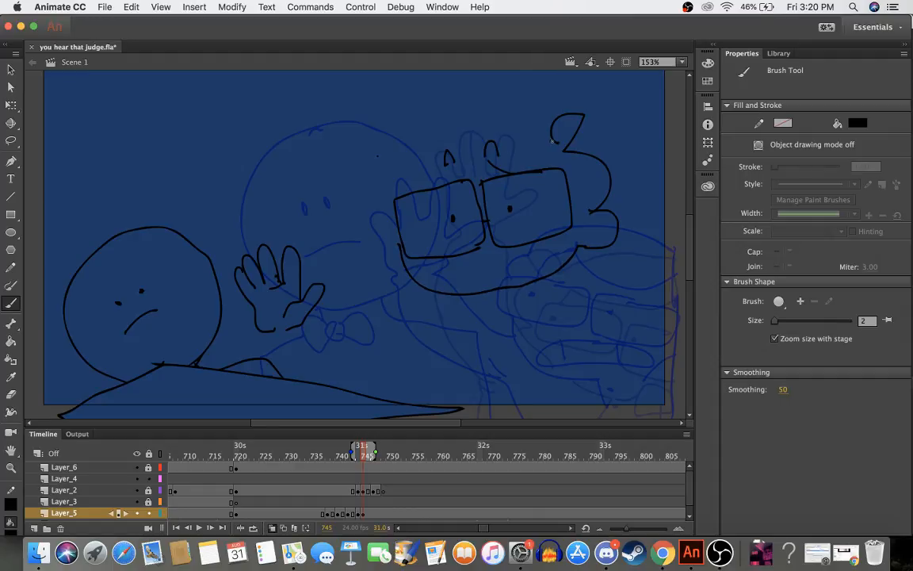
mouse_move(551, 141)
mouse_down()
mouse_move(539, 119)
mouse_move(495, 104)
mouse_up()
key(super+z)
mouse_move(551, 134)
mouse_down()
mouse_move(435, 126)
mouse_move(412, 136)
mouse_move(367, 192)
mouse_move(364, 215)
mouse_move(383, 239)
mouse_move(401, 244)
mouse_move(381, 252)
mouse_move(403, 268)
mouse_up()
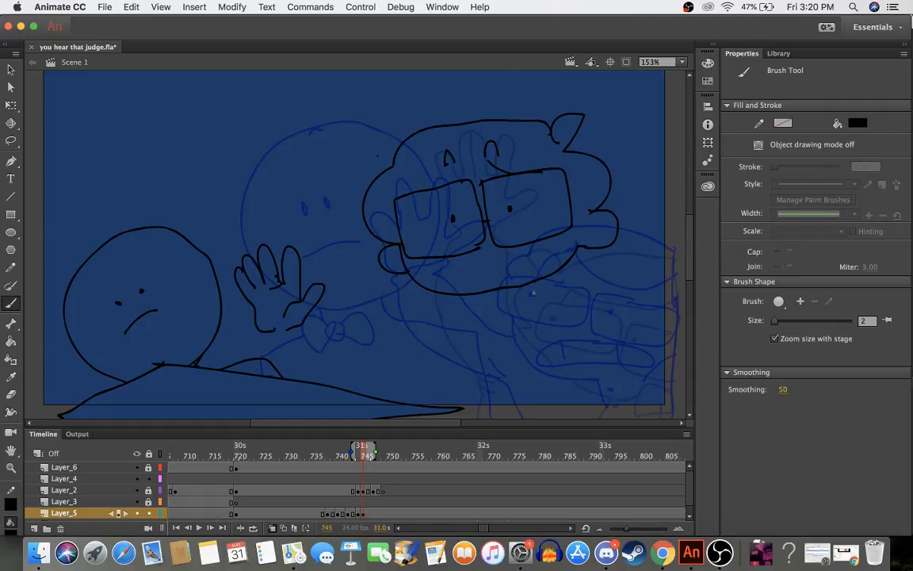
- Redraw the right end of the jaw line and draw the outstretched arm from the open hand to the body at frame 745
key(e)
mouse_move(498, 288)
mouse_down()
mouse_move(578, 261)
mouse_move(509, 284)
mouse_move(546, 276)
mouse_up()
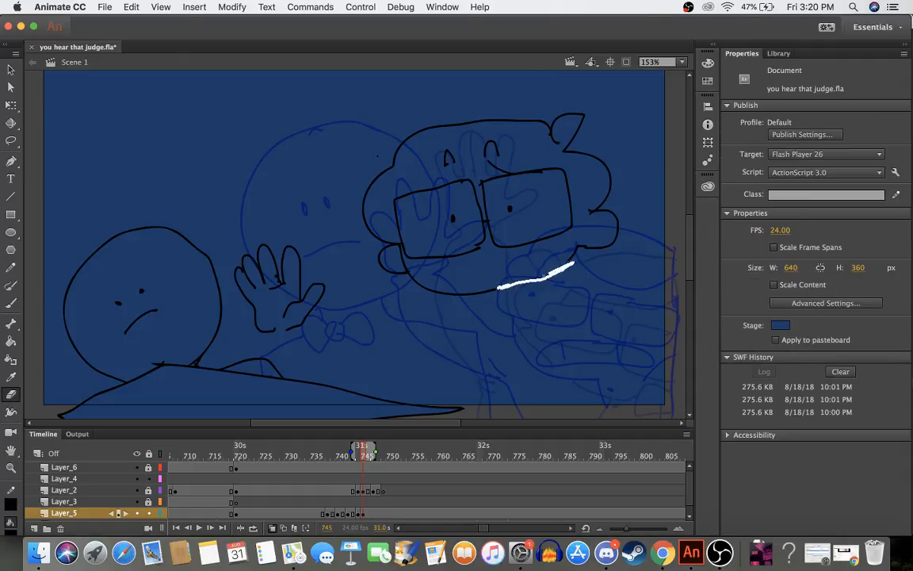
key(b)
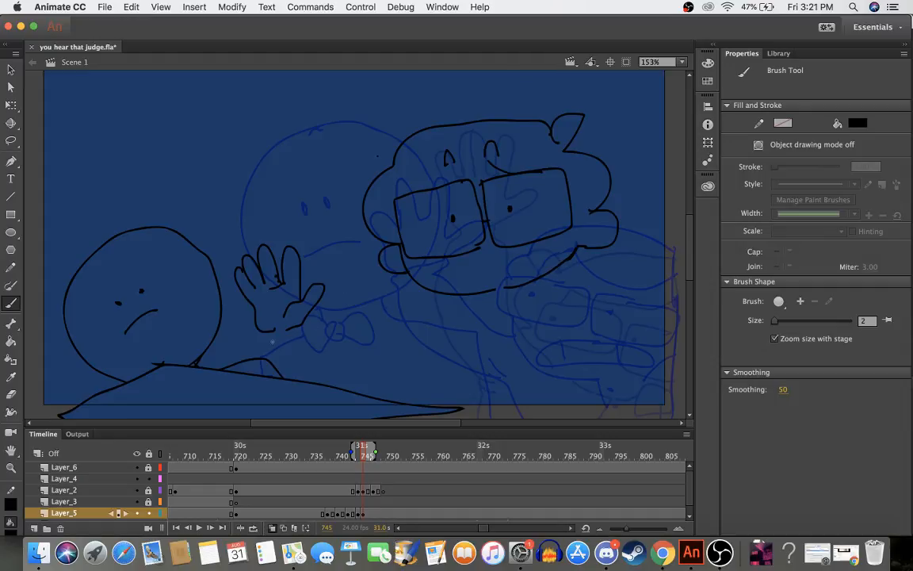
mouse_move(300, 327)
mouse_down()
mouse_move(401, 308)
mouse_move(387, 311)
mouse_move(426, 328)
mouse_up()
drag(302, 281, 385, 266)
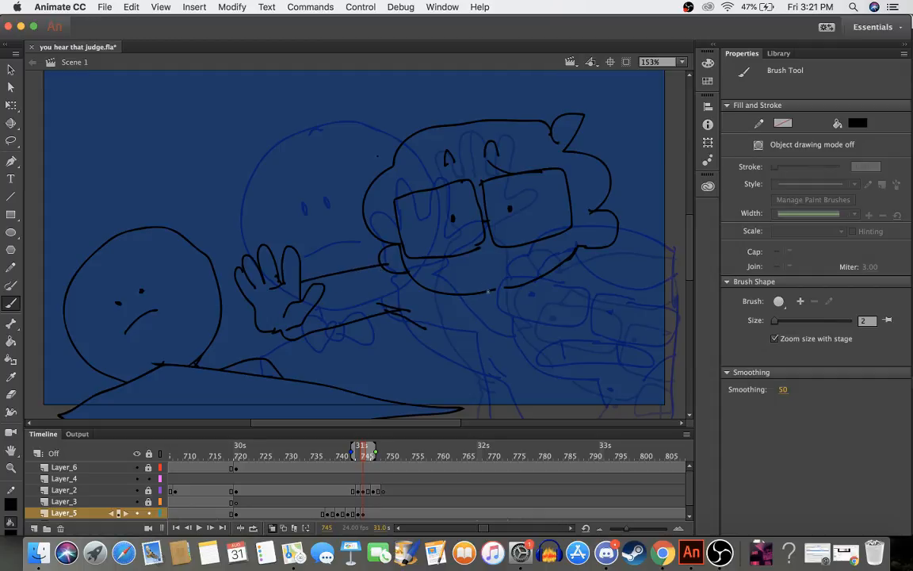
- Sketch the neck line and button below the chin, then the bent second arm with its fist and sleeve creases at frame 745
drag(495, 290, 504, 319)
click(513, 305)
click(518, 314)
drag(580, 289, 593, 301)
mouse_move(635, 338)
mouse_down()
mouse_move(568, 301)
mouse_move(555, 307)
mouse_move(545, 348)
mouse_move(564, 347)
mouse_move(554, 326)
mouse_move(560, 339)
mouse_move(603, 345)
mouse_move(634, 337)
mouse_up()
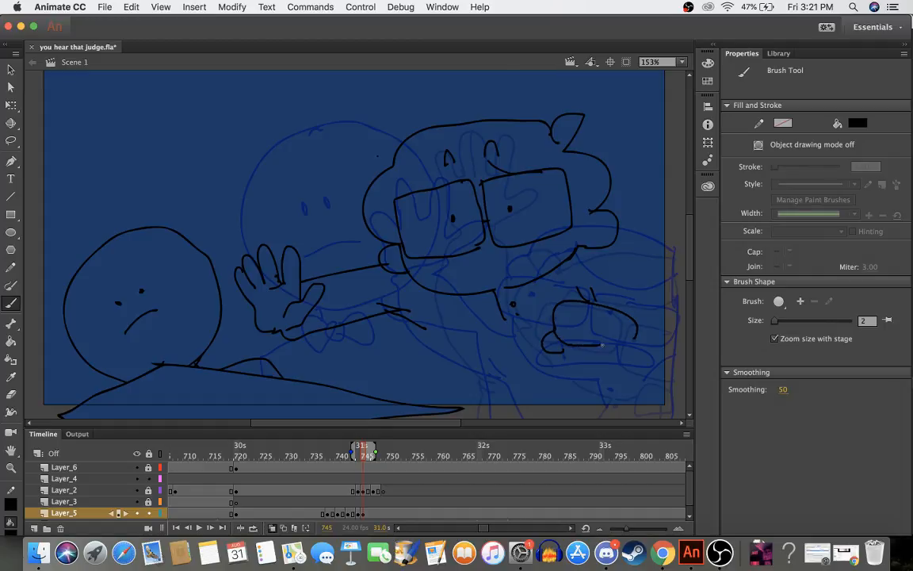
mouse_move(564, 350)
mouse_down()
mouse_move(634, 341)
mouse_move(631, 310)
mouse_move(652, 304)
mouse_move(635, 333)
mouse_move(660, 332)
mouse_move(694, 282)
mouse_move(680, 255)
mouse_move(616, 233)
mouse_up()
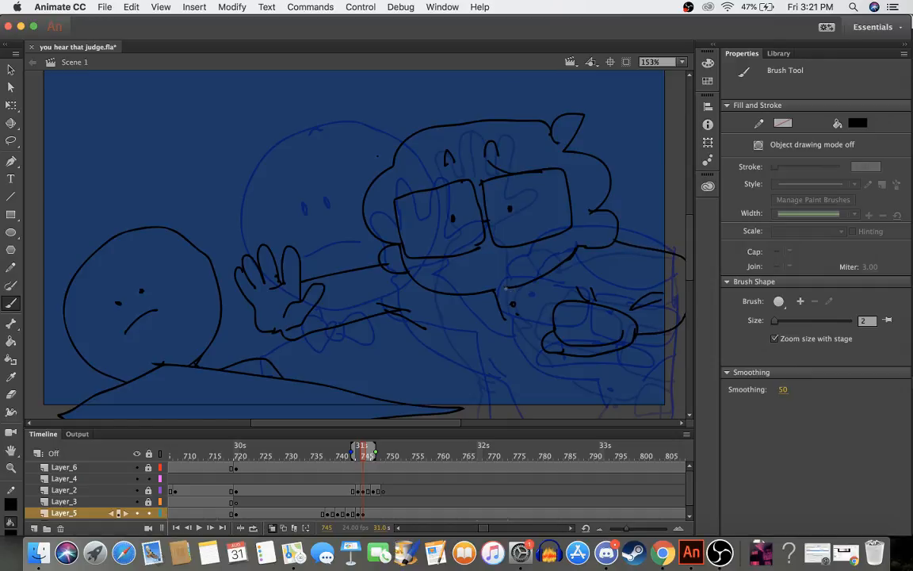
- Look back through the earlier shots, including frames 654 and 454, to check how the characters and their clothing are drawn
scroll(356, 454, left, 5)
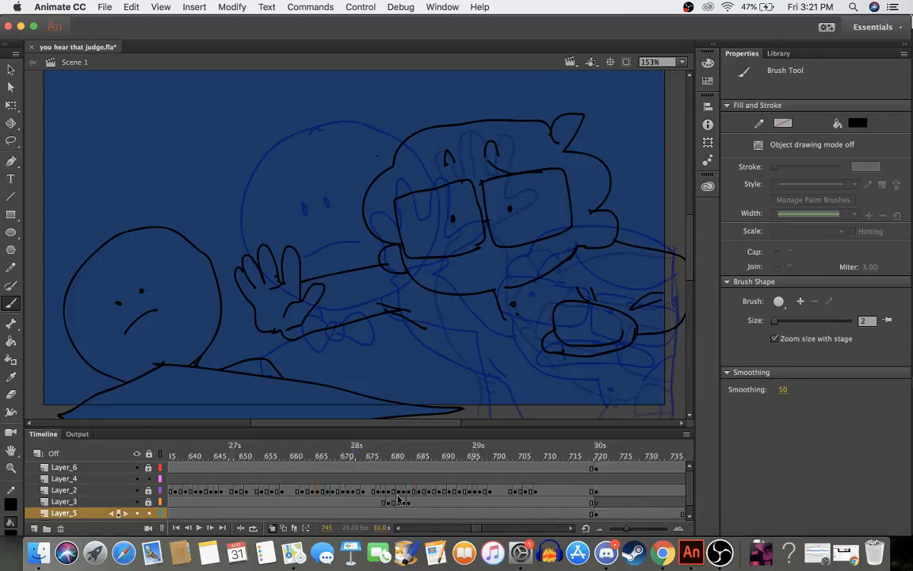
click(365, 461)
scroll(365, 462, left, 5)
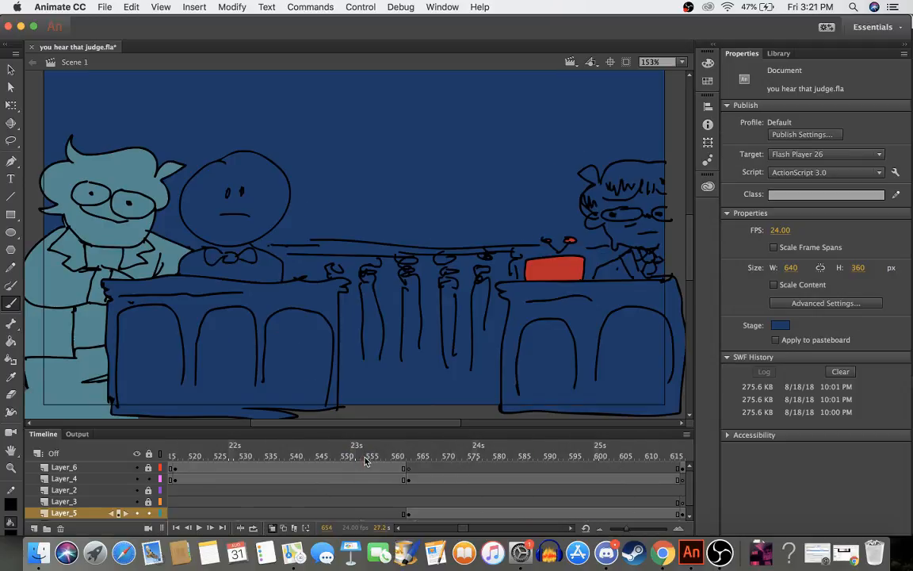
click(179, 452)
drag(178, 452, 369, 453)
scroll(426, 457, right, 15)
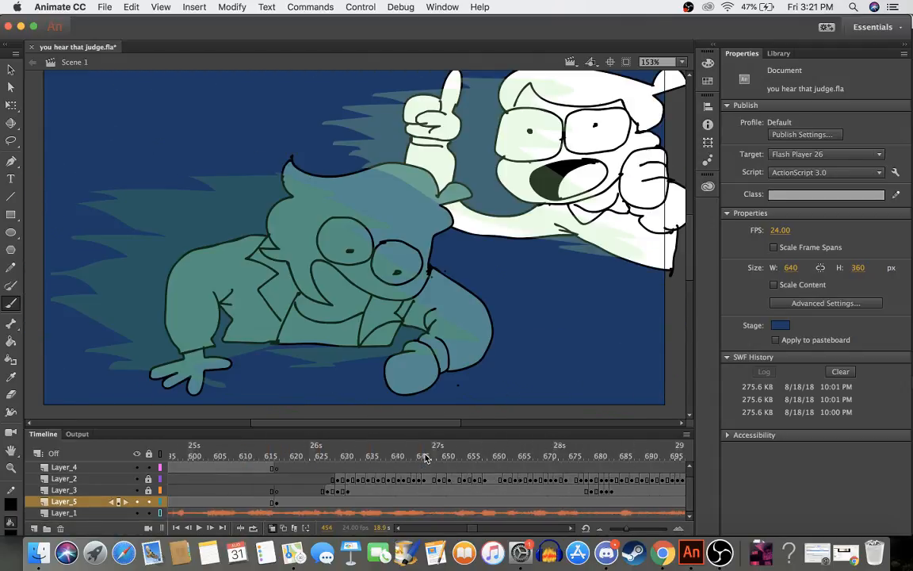
scroll(425, 458, left, 4)
scroll(426, 458, down, 1)
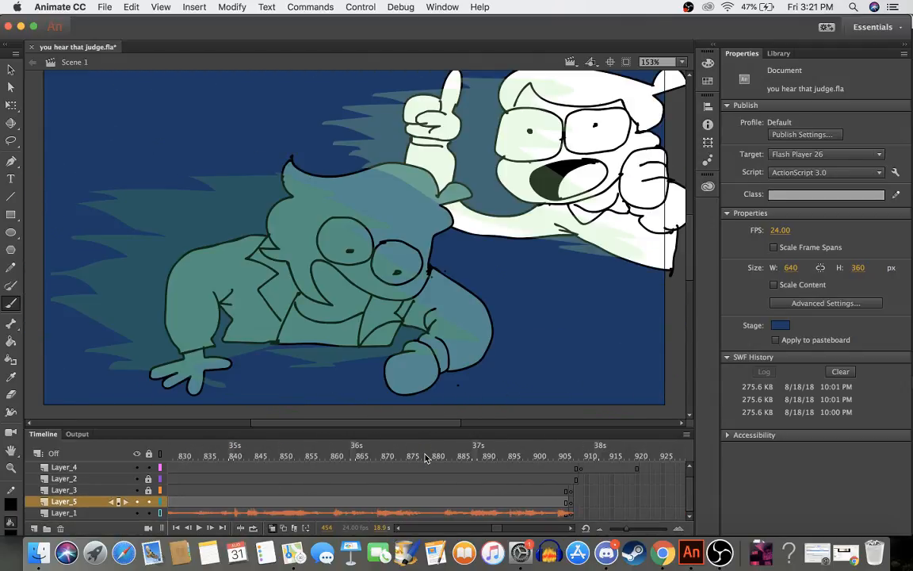
scroll(426, 457, right, 1)
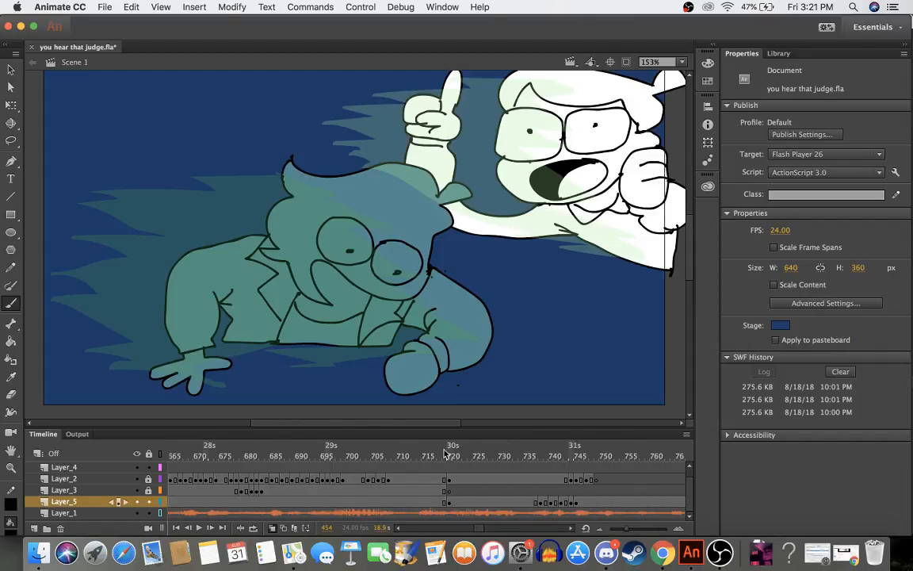
- Erase the neck marks below the glasses character's chin at frame 720 on Layer_5 and draw a pointed collar instead
click(453, 457)
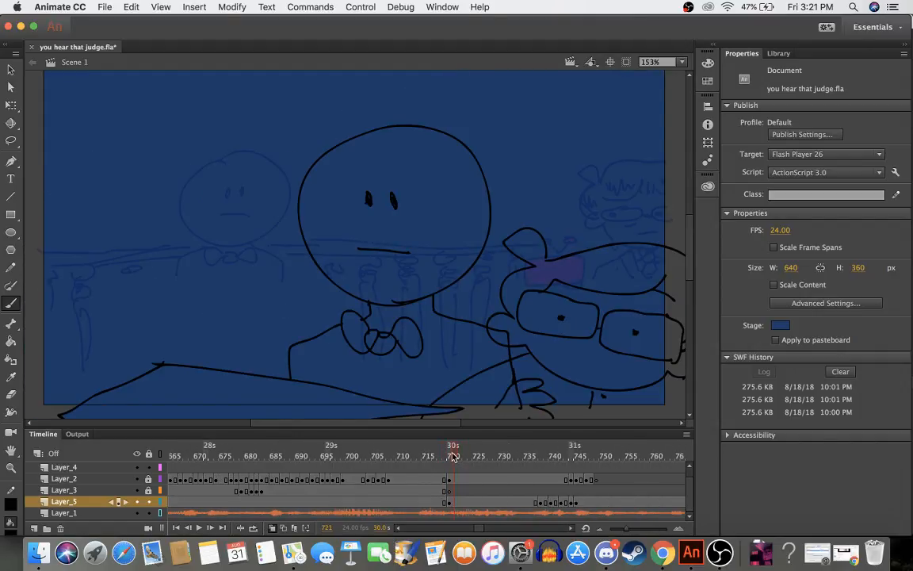
key(e)
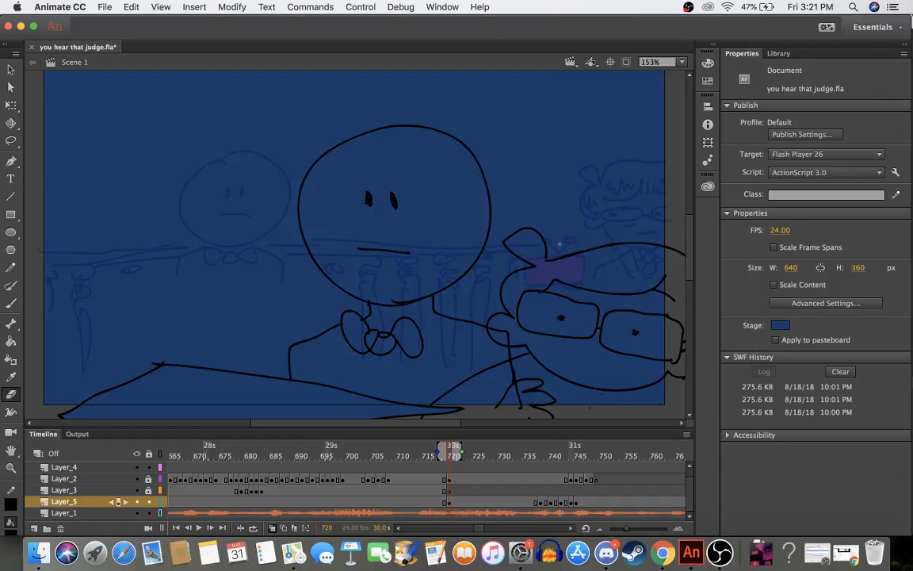
key(b)
mouse_move(562, 381)
mouse_down()
mouse_move(615, 404)
mouse_move(643, 386)
mouse_up()
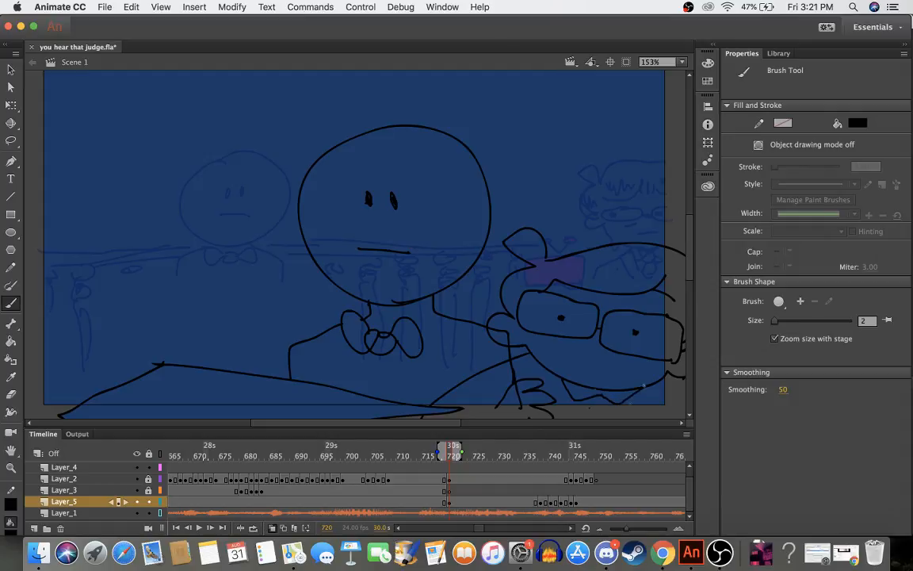
- Replace the neck marks below the glasses character's chin with a pointed collar at frames 738, 740 and 742 on Layer_5
click(544, 455)
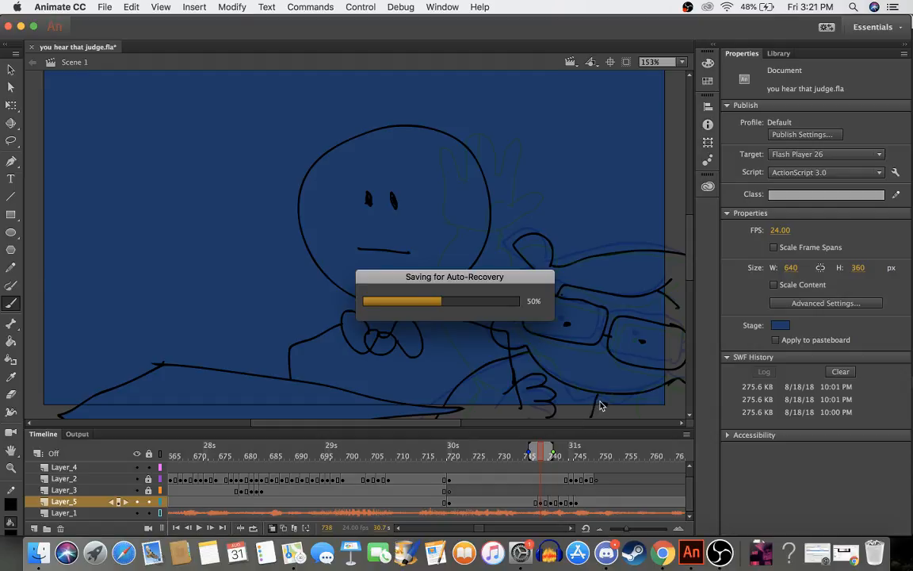
key(e)
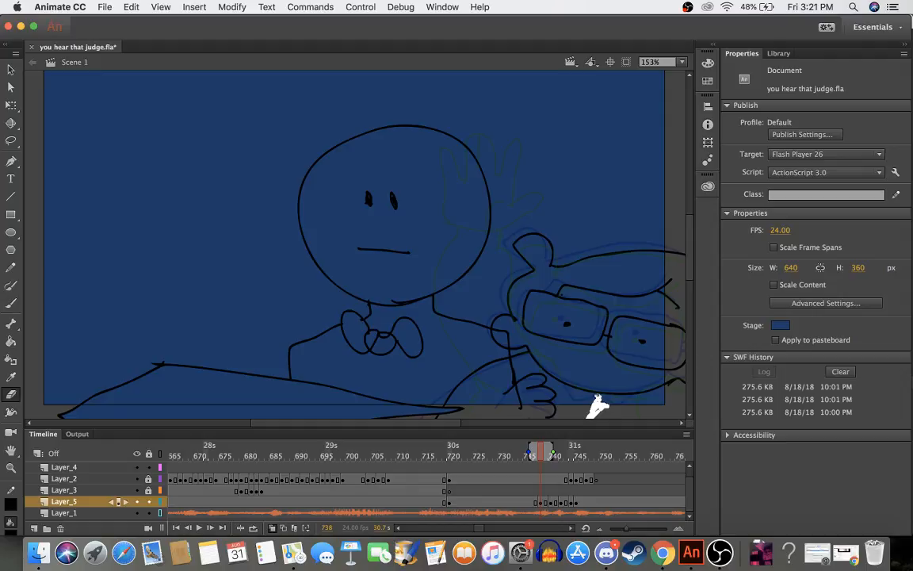
key(b)
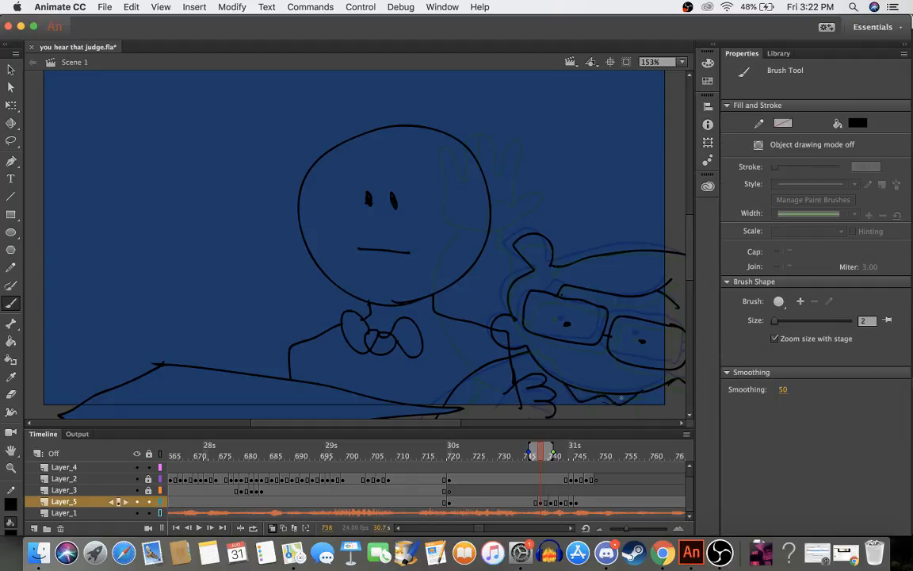
click(551, 451)
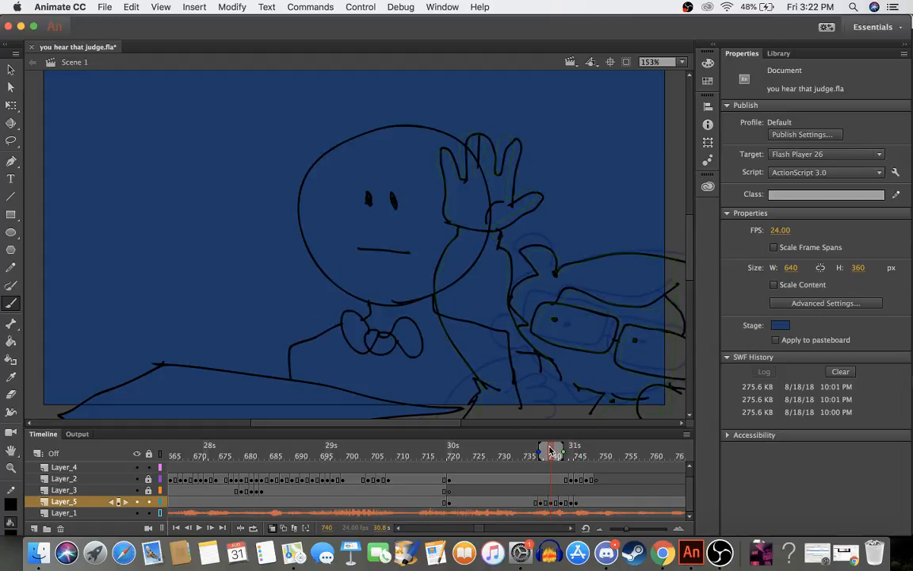
key(e)
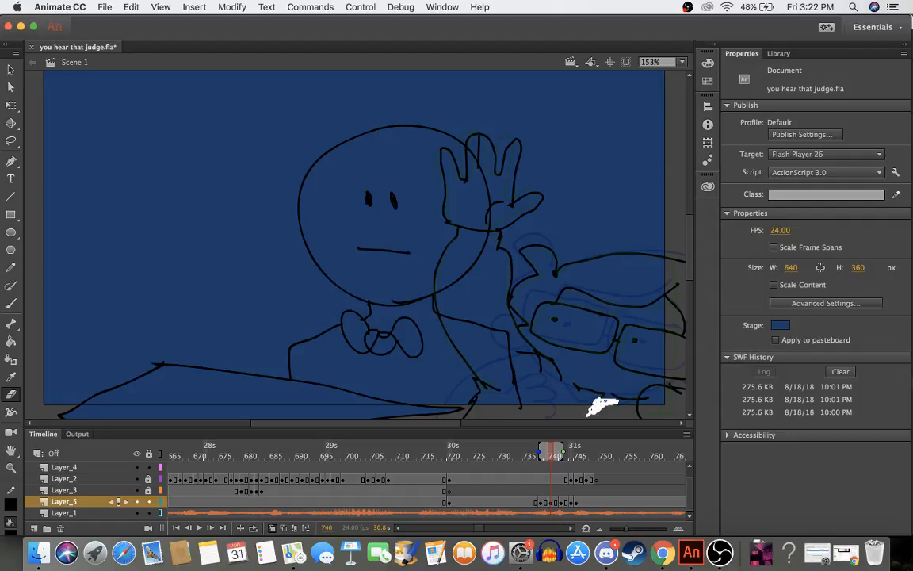
key(b)
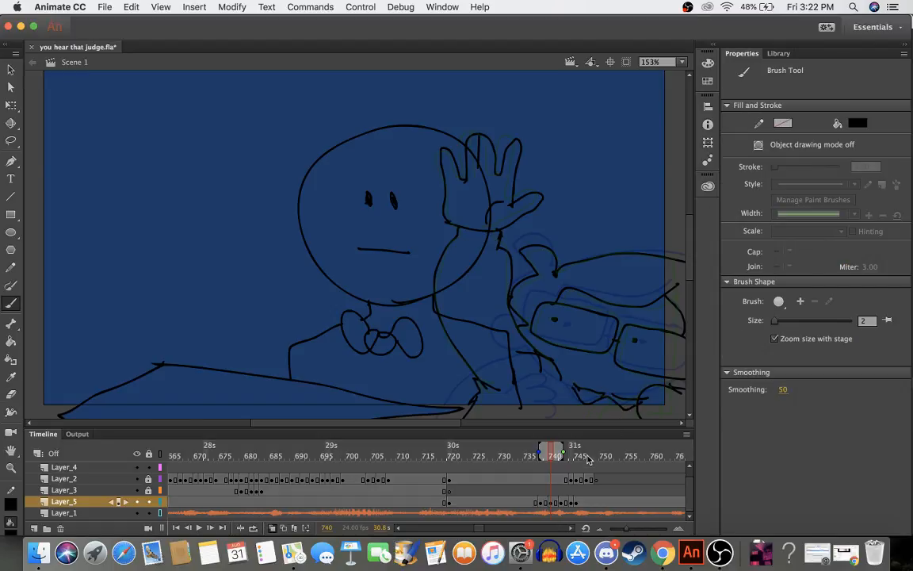
drag(578, 455, 562, 455)
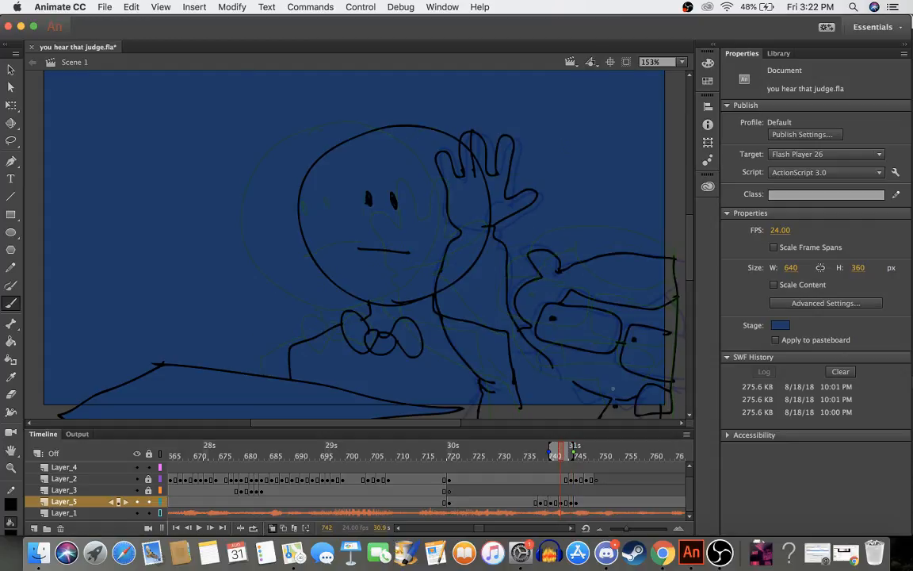
key(e)
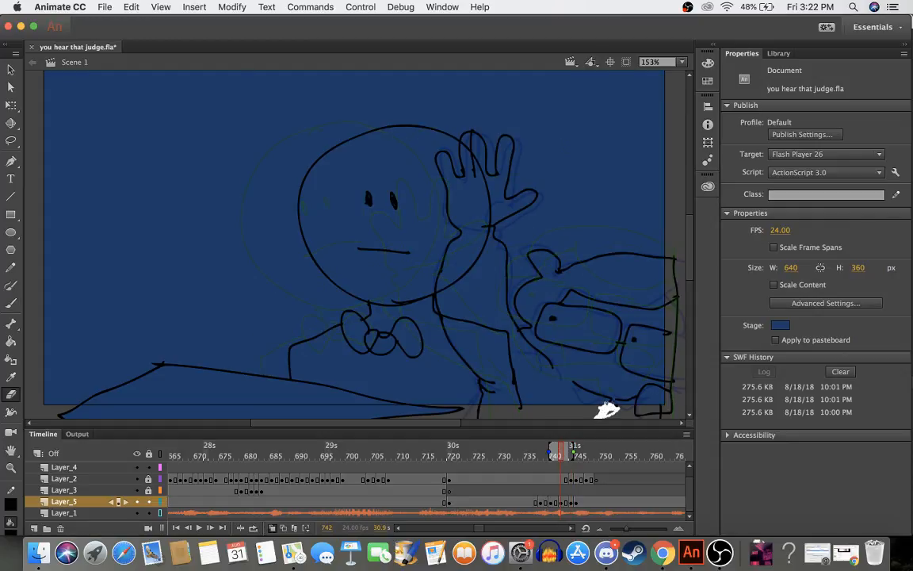
key(b)
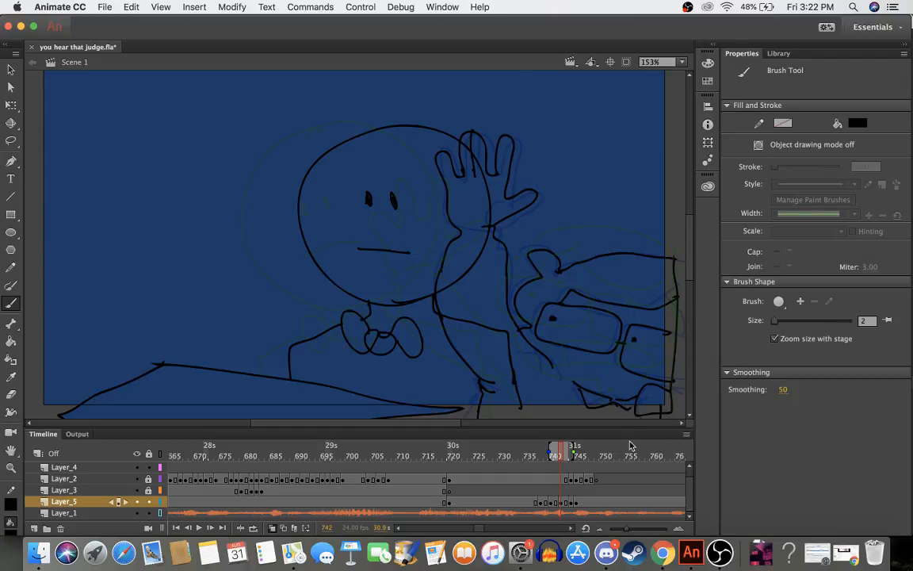
- Erase the neck line and dot under the chin at frame 744 and draw the zigzag collar there
key(period)
key(period)
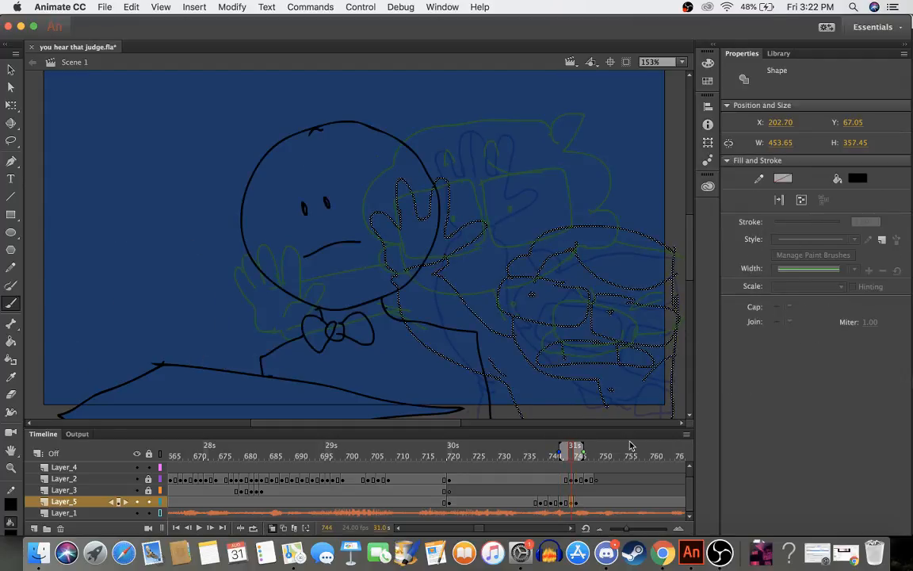
key(e)
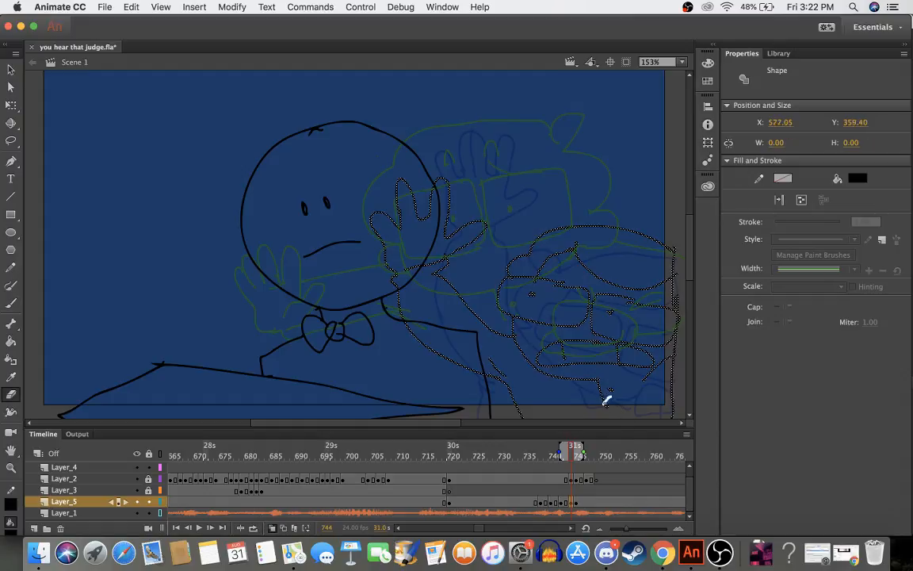
drag(606, 400, 609, 399)
mouse_move(602, 399)
mouse_down()
mouse_move(558, 378)
mouse_move(576, 393)
mouse_move(636, 386)
mouse_up()
key(b)
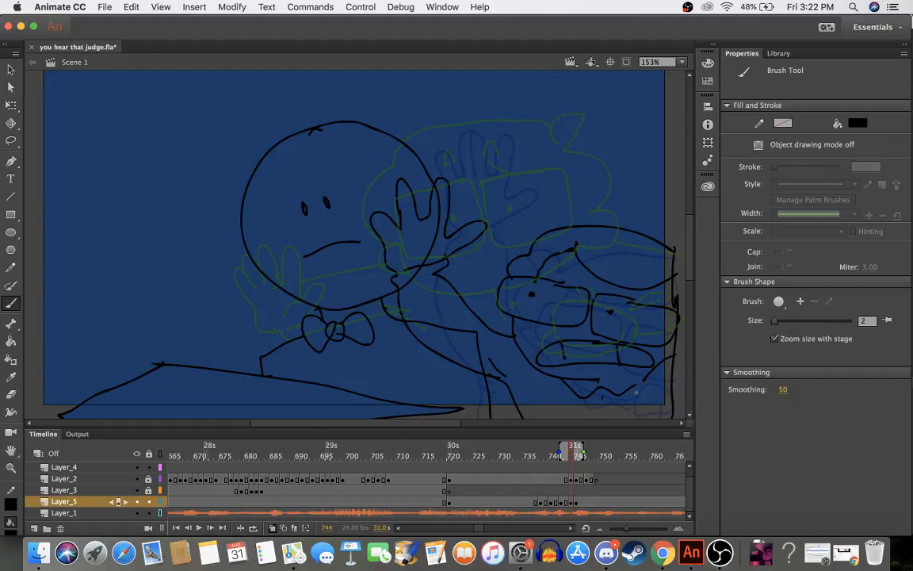
- Erase the neck line and button at frame 745, then draw the pointed collar and the torso outline down to the desk
key(.)
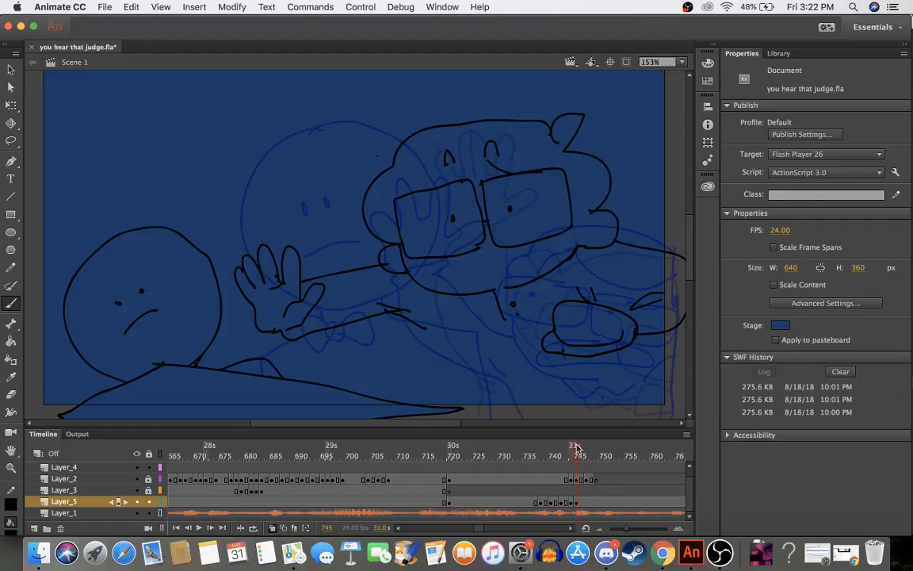
key(e)
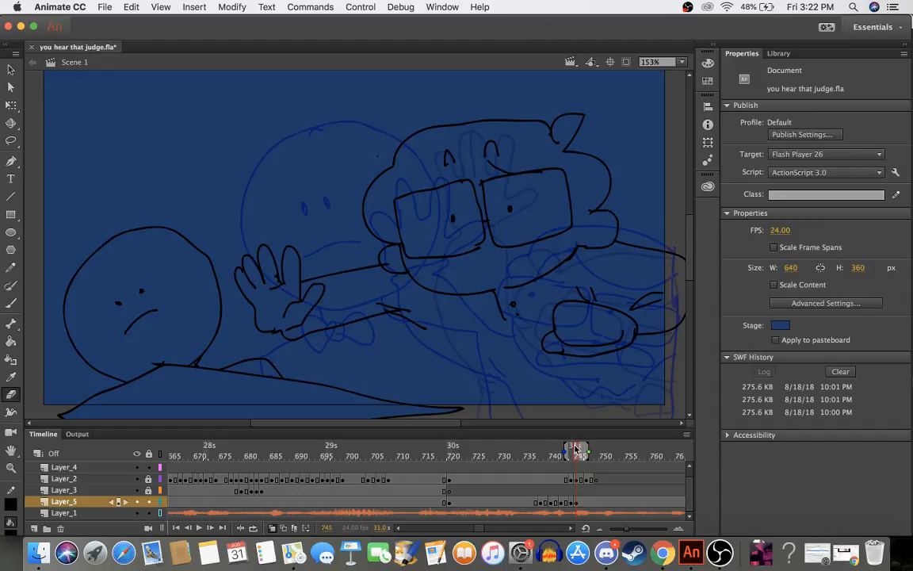
mouse_move(514, 304)
mouse_down()
mouse_move(493, 296)
mouse_move(506, 308)
mouse_up()
key(b)
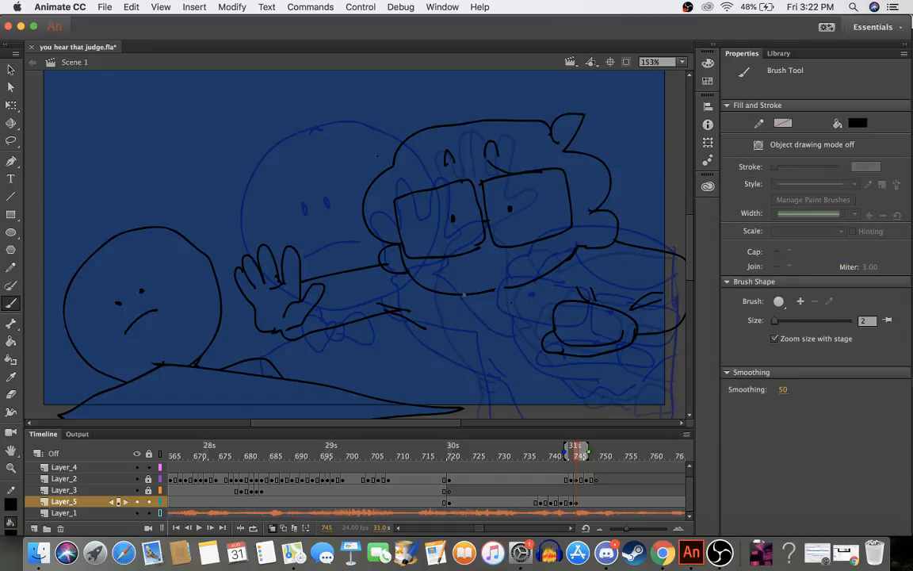
mouse_move(418, 266)
mouse_down()
mouse_move(458, 283)
mouse_move(501, 251)
mouse_up()
mouse_move(400, 314)
mouse_down()
mouse_move(426, 347)
mouse_move(446, 411)
mouse_move(632, 401)
mouse_up()
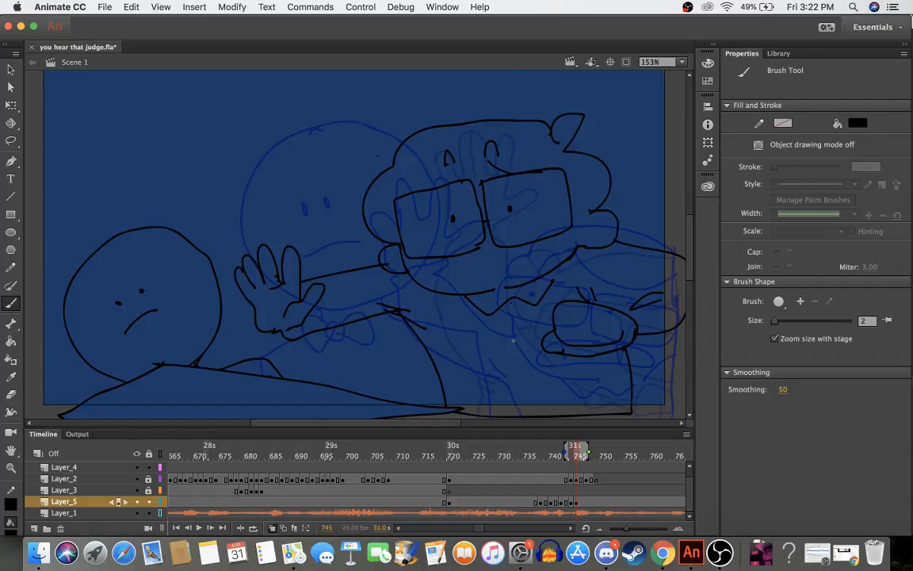
- Nudge the whole glasses character drawing at frame 745 on Layer_5 slightly to the left and scrub the surrounding frames to check it
click(576, 503)
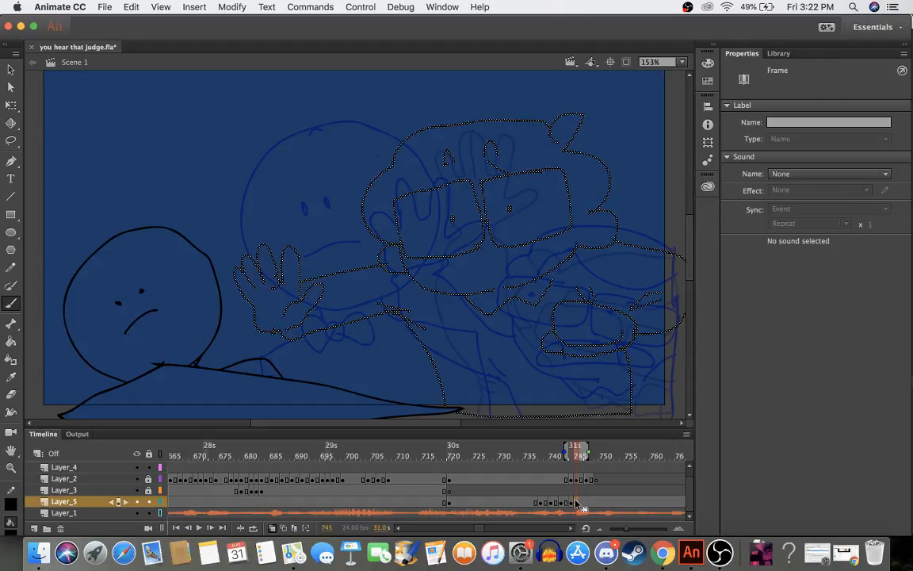
key(Left)
key(Left)
key(Left)
key(Left)
key(Left)
key(Left)
key(Left)
key(Left)
key(Left)
key(Left)
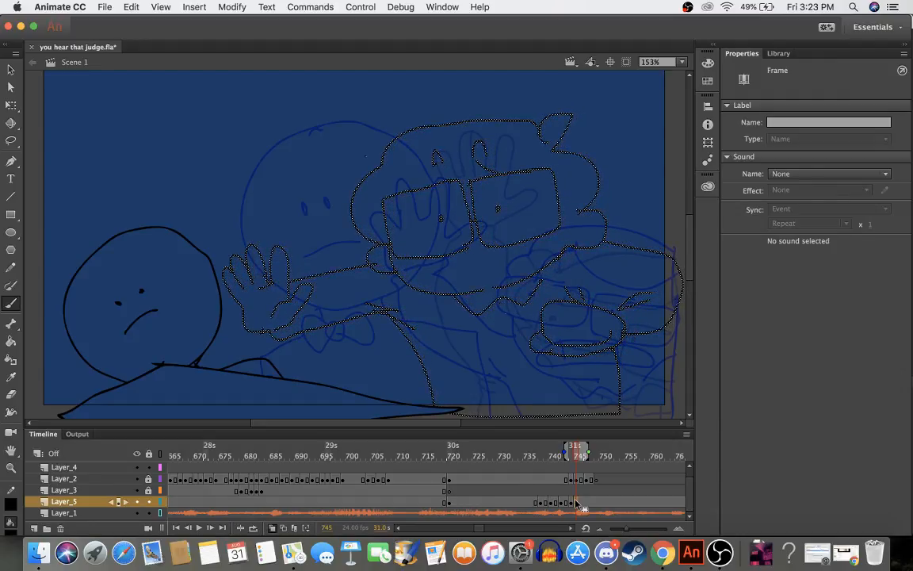
click(614, 480)
drag(536, 457, 584, 481)
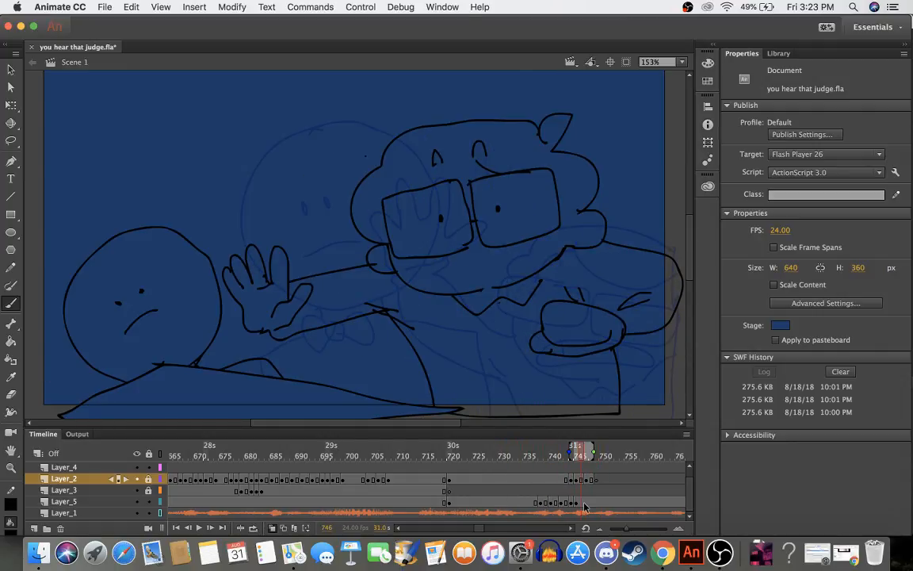
- Insert a blank keyframe at frame 747 on Layer_5
click(587, 502)
right_click(588, 502)
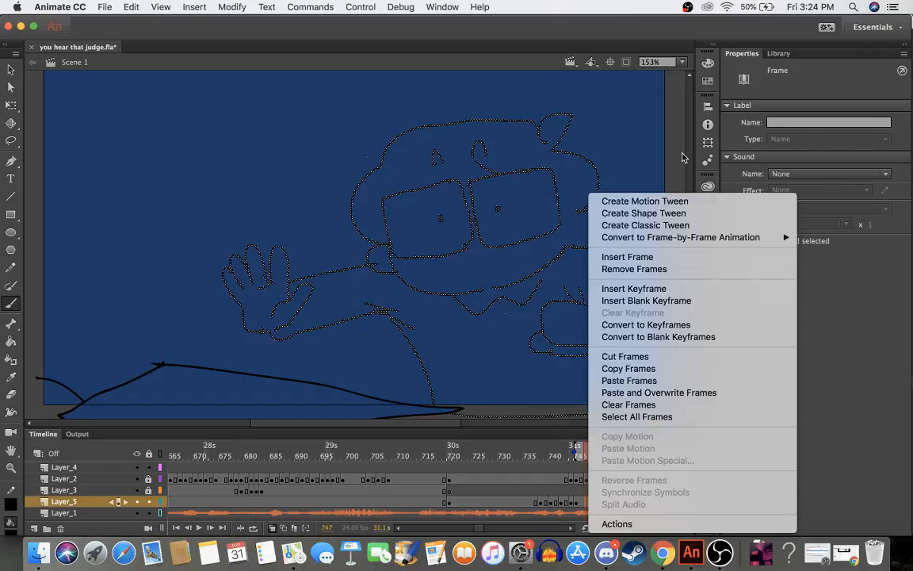
click(646, 300)
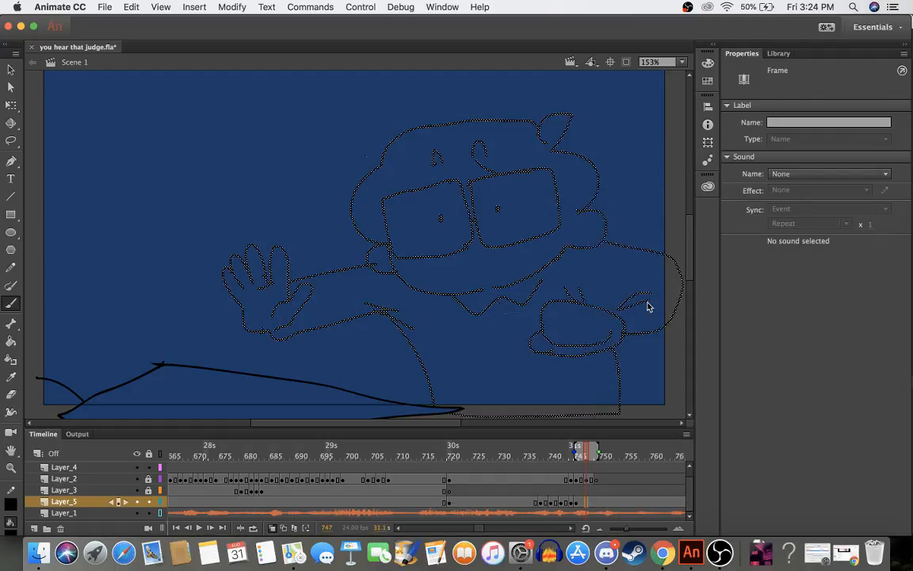
click(612, 338)
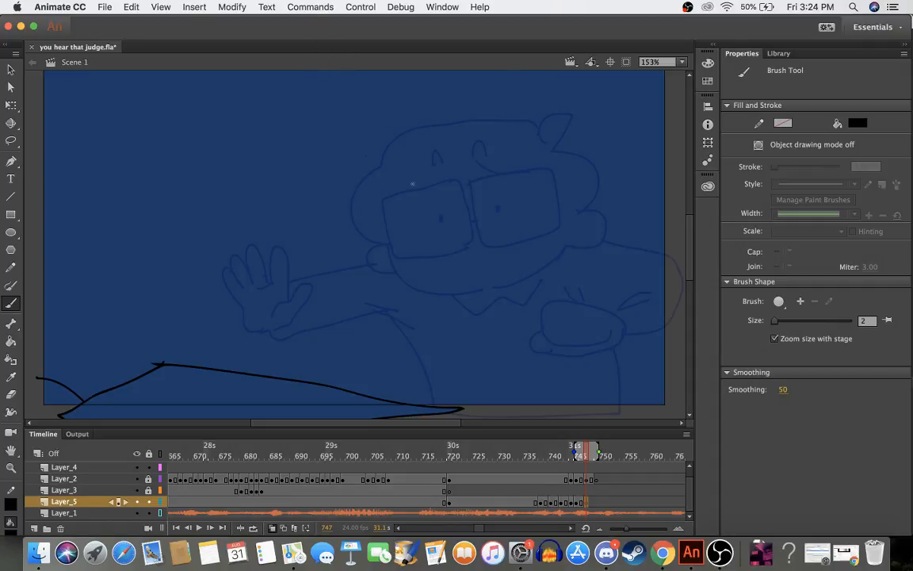
- Trace the left glasses lens at frame 747 on Layer_5, plus the underside of the raised arm continuing down the torso to the desk
mouse_move(424, 183)
mouse_down()
mouse_move(388, 195)
mouse_move(379, 229)
mouse_move(387, 252)
mouse_move(402, 258)
mouse_move(453, 253)
mouse_move(469, 230)
mouse_move(467, 214)
mouse_move(425, 183)
mouse_up()
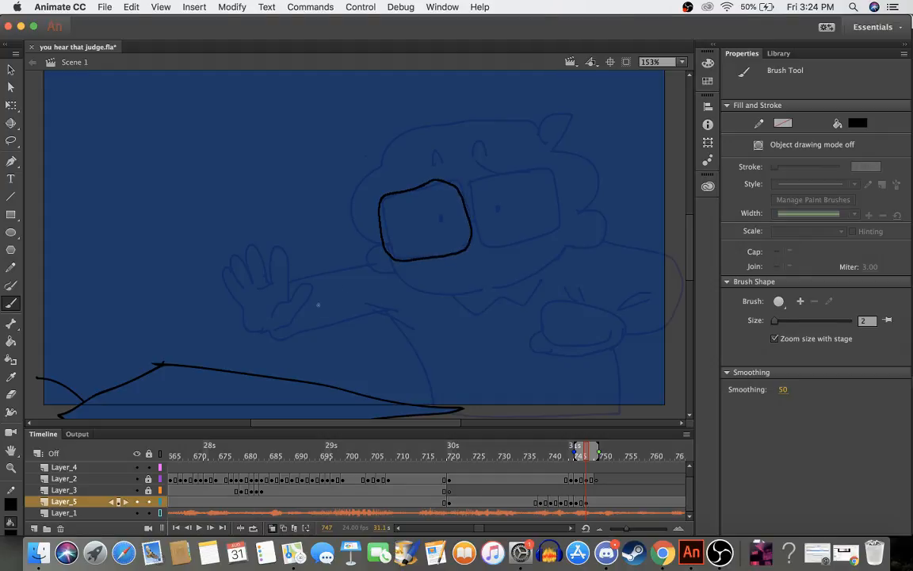
mouse_move(270, 336)
mouse_down()
mouse_move(373, 317)
mouse_move(386, 326)
mouse_move(368, 309)
mouse_move(411, 344)
mouse_move(430, 405)
mouse_up()
drag(385, 320, 398, 328)
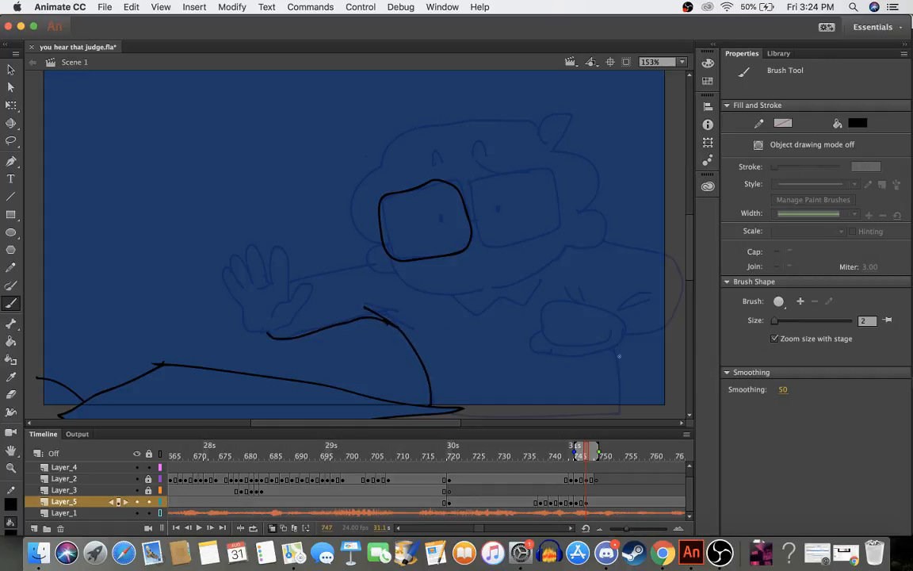
- Draw the right side of the torso, the bent arm from the shoulder, its closed hand and the sleeve creases at frame 747
drag(613, 346, 614, 409)
mouse_move(624, 336)
mouse_down()
mouse_move(670, 314)
mouse_move(673, 286)
mouse_move(650, 253)
mouse_move(599, 238)
mouse_up()
mouse_move(571, 305)
mouse_down()
mouse_move(554, 305)
mouse_move(539, 325)
mouse_move(582, 343)
mouse_move(617, 333)
mouse_up()
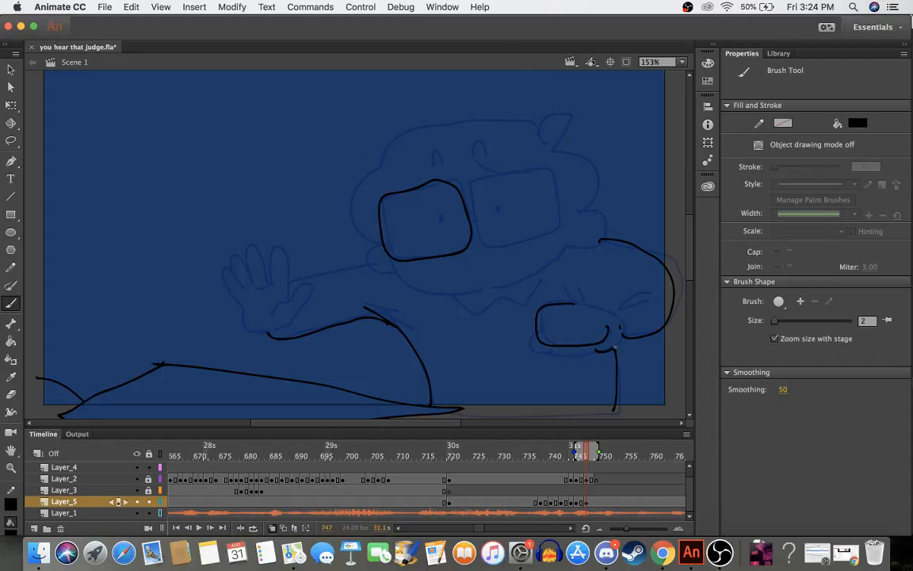
mouse_move(541, 335)
mouse_down()
mouse_move(526, 346)
mouse_move(593, 352)
mouse_up()
drag(634, 291, 626, 304)
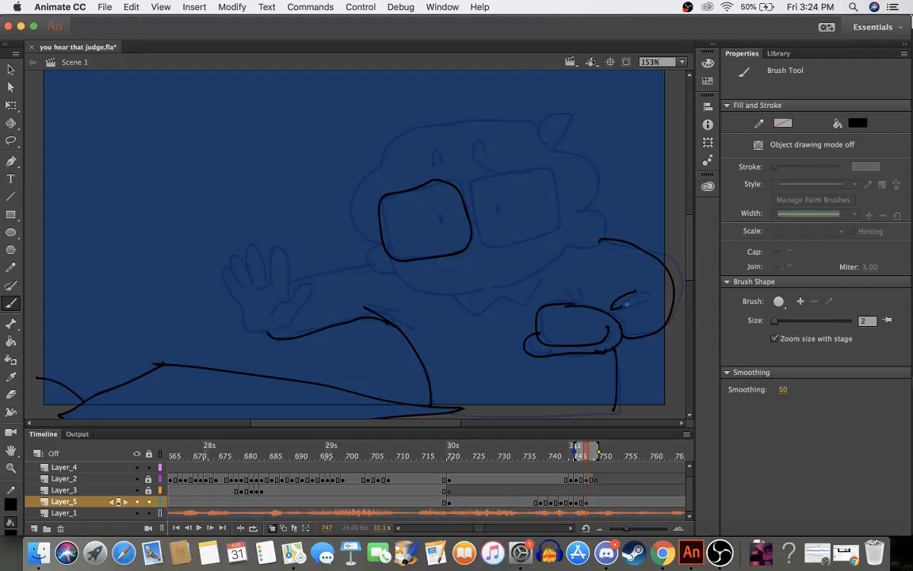
- Erase and redraw the left lens's top edge flatter, then draw the right lens and both pupils at frame 747
key(e)
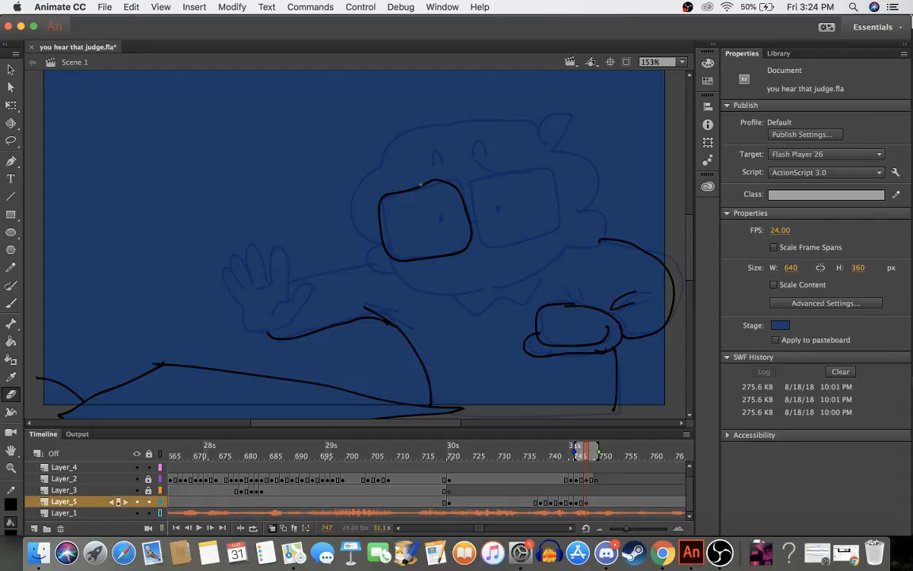
drag(438, 182, 412, 190)
key(b)
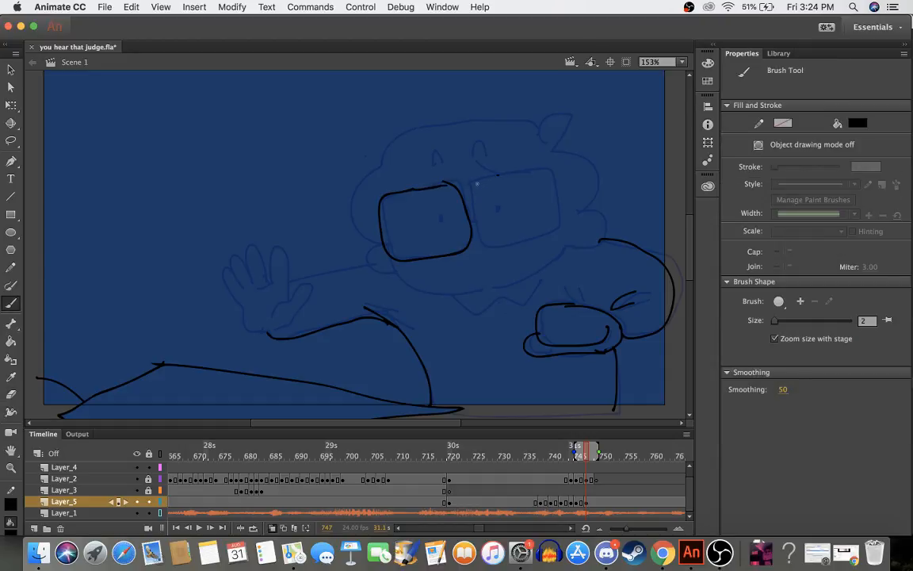
mouse_move(492, 175)
mouse_down()
mouse_move(481, 176)
mouse_move(473, 197)
mouse_move(476, 232)
mouse_move(499, 248)
mouse_move(542, 239)
mouse_move(558, 222)
mouse_move(558, 188)
mouse_move(537, 171)
mouse_move(498, 174)
mouse_up()
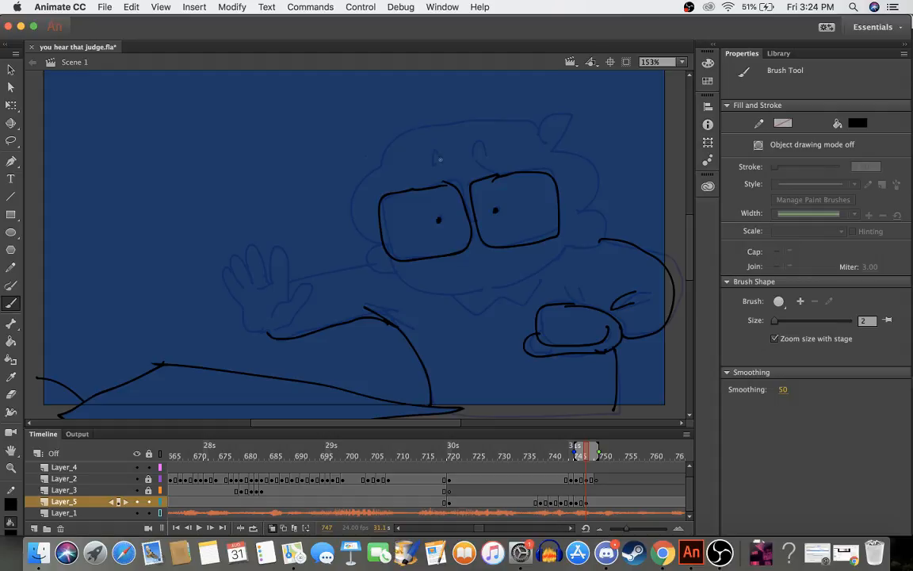
- Trace the glasses character's eyebrows, hair tuft and rounded head outline in black on frame 747 of Layer_5
mouse_move(429, 162)
mouse_down()
mouse_move(434, 149)
mouse_move(441, 162)
mouse_move(488, 155)
mouse_up()
mouse_move(544, 139)
mouse_down()
mouse_move(574, 114)
mouse_move(556, 149)
mouse_up()
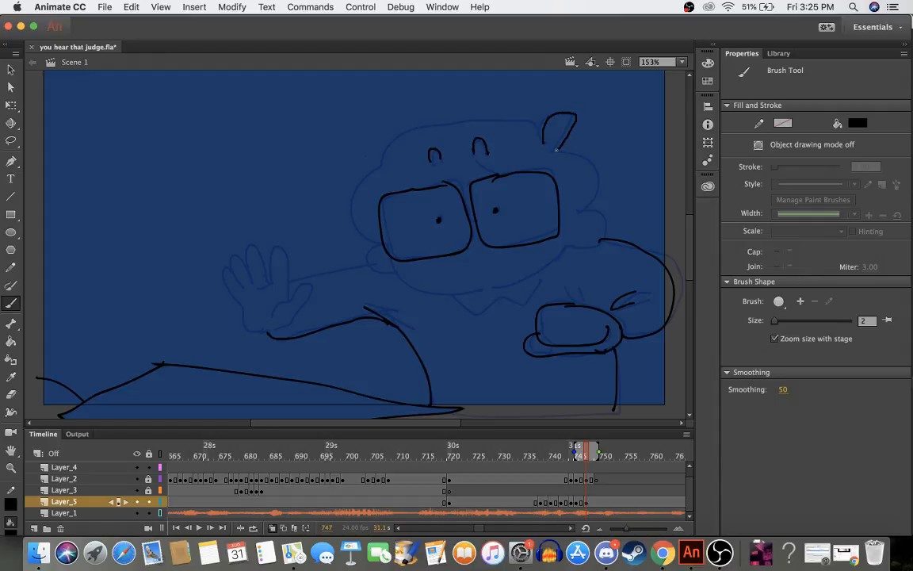
key(super+z)
mouse_move(581, 208)
mouse_down()
mouse_move(595, 169)
mouse_move(582, 157)
mouse_move(548, 150)
mouse_move(564, 119)
mouse_move(541, 129)
mouse_move(545, 144)
mouse_move(500, 119)
mouse_up()
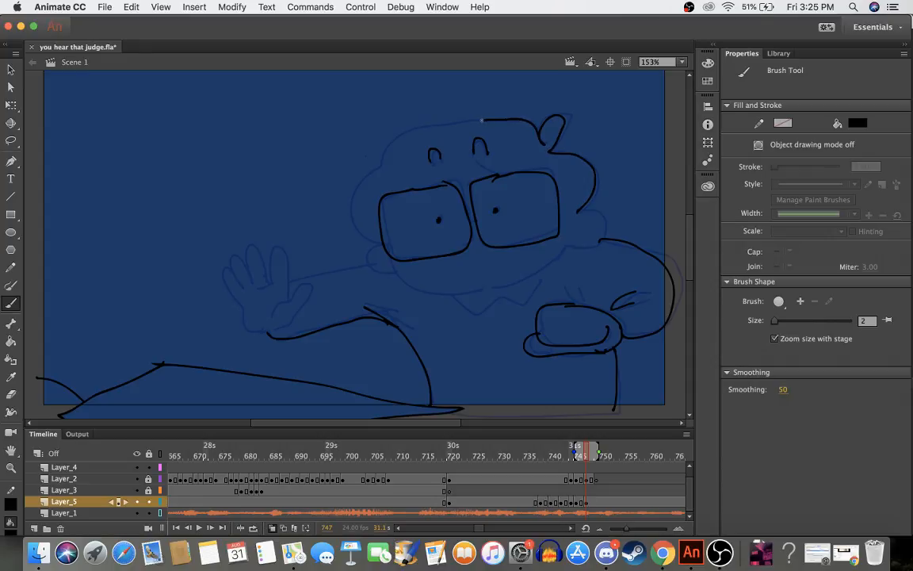
mouse_move(476, 120)
mouse_down()
mouse_move(394, 134)
mouse_move(352, 198)
mouse_move(353, 228)
mouse_move(383, 246)
mouse_move(368, 262)
mouse_move(380, 275)
mouse_move(393, 269)
mouse_move(419, 291)
mouse_move(441, 295)
mouse_move(497, 286)
mouse_move(536, 270)
mouse_move(558, 245)
mouse_move(596, 245)
mouse_move(577, 214)
mouse_up()
- Trace the character's collar and cuff lines, then the upper edge of the outstretched arm and the open hand
mouse_move(452, 300)
mouse_down()
mouse_move(517, 300)
mouse_move(539, 278)
mouse_move(578, 306)
mouse_up()
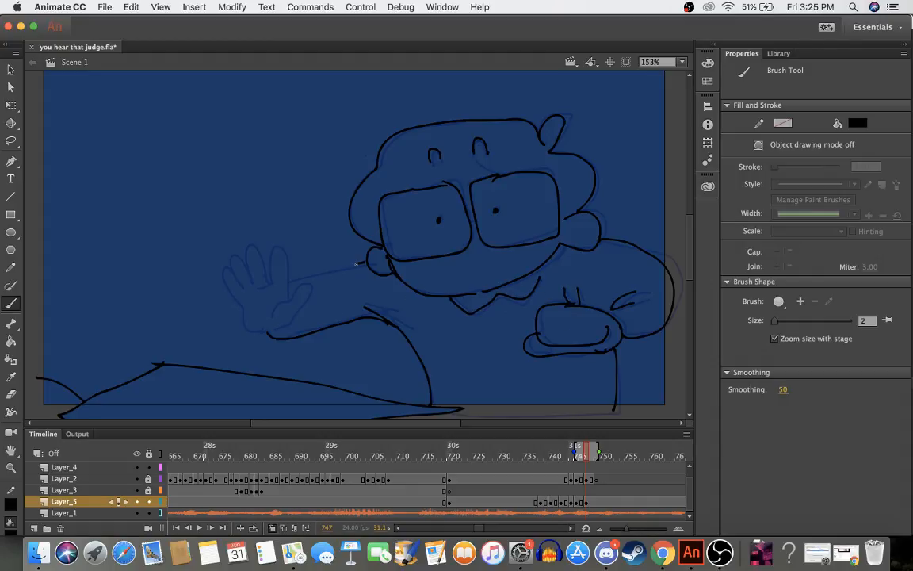
drag(356, 264, 295, 279)
mouse_move(236, 306)
mouse_down()
mouse_move(239, 329)
mouse_move(278, 331)
mouse_move(313, 295)
mouse_move(277, 307)
mouse_move(288, 282)
mouse_move(283, 255)
mouse_move(269, 262)
mouse_move(270, 282)
mouse_move(252, 291)
mouse_move(265, 268)
mouse_move(248, 256)
mouse_move(247, 273)
mouse_move(239, 260)
mouse_move(216, 286)
mouse_move(231, 301)
mouse_up()
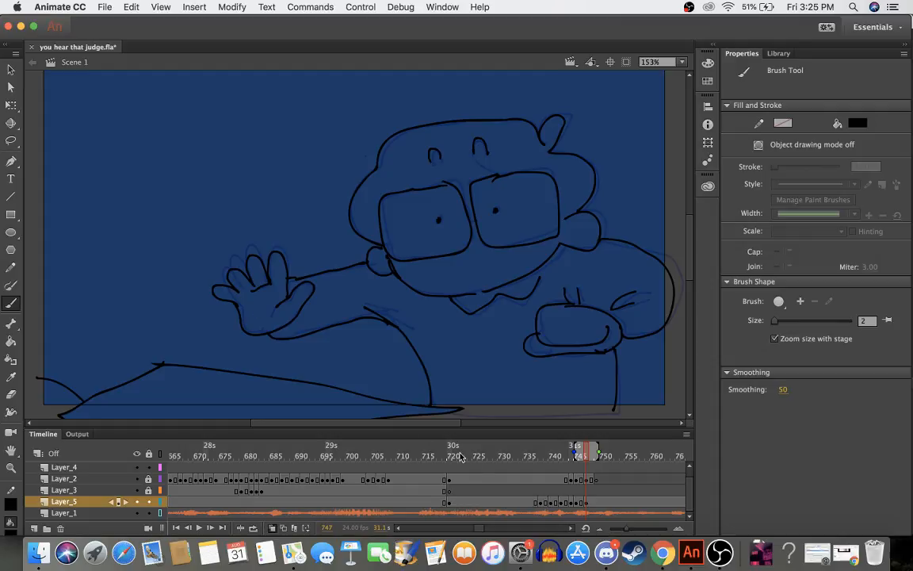
- Turn off onion skinning and draw the bridge between the two glasses lenses on frame 747
mouse_move(511, 456)
mouse_down()
mouse_move(599, 476)
mouse_move(579, 473)
mouse_move(579, 453)
mouse_move(569, 452)
mouse_move(593, 460)
mouse_move(578, 465)
mouse_up()
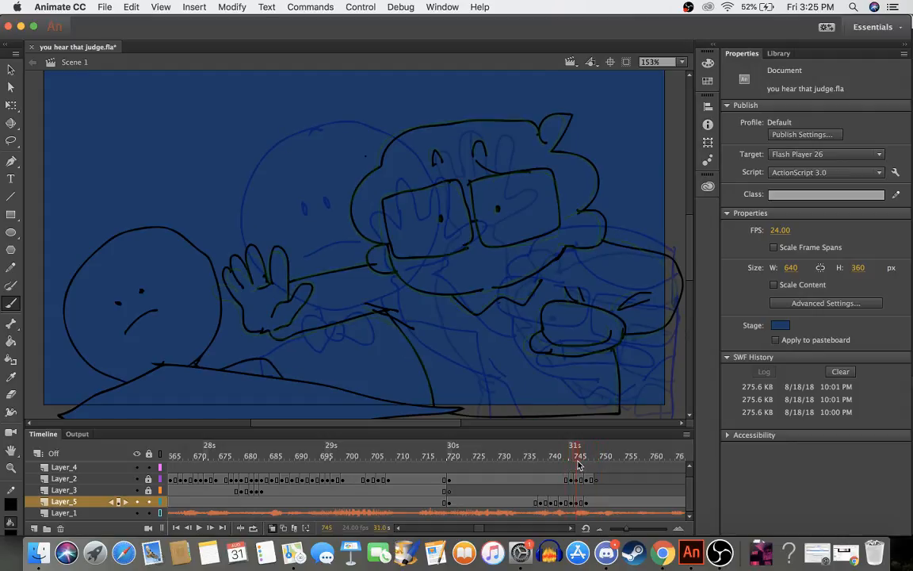
click(272, 527)
click(493, 458)
drag(493, 462, 586, 468)
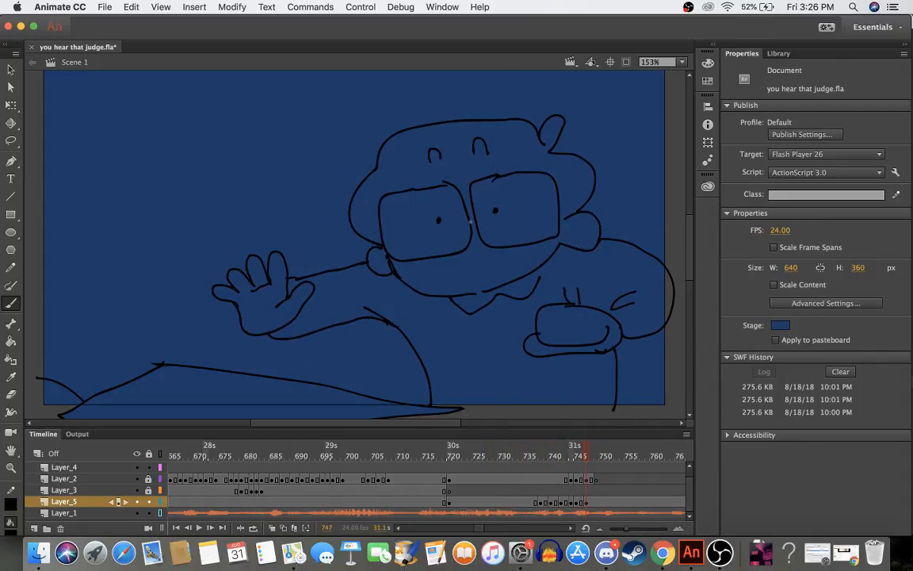
drag(468, 219, 474, 220)
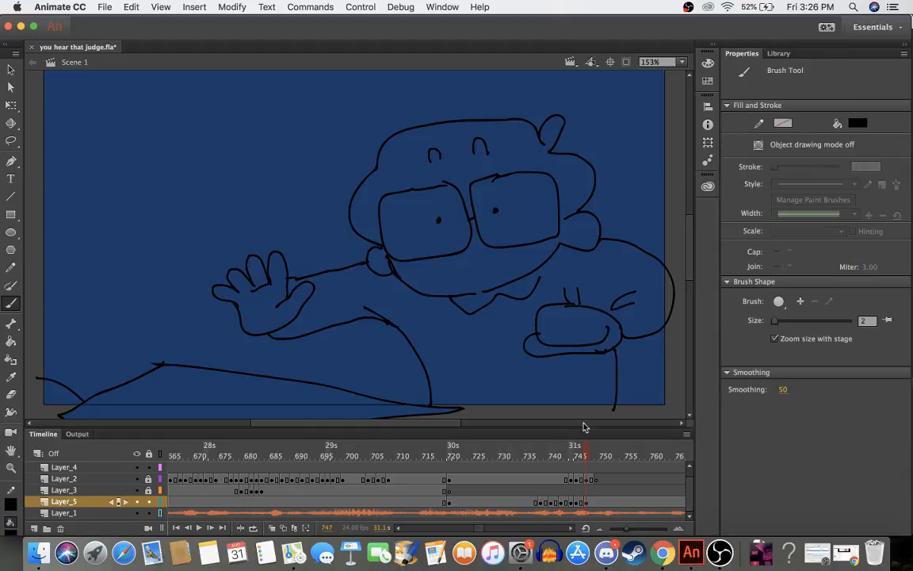
- At frame 720 of Layer_2, set the Paint Bucket fill colour to #193A6A and unlock the layer
mouse_move(583, 454)
mouse_down()
mouse_move(611, 455)
mouse_move(440, 448)
mouse_move(578, 454)
mouse_move(606, 470)
mouse_move(443, 485)
mouse_move(569, 496)
mouse_move(602, 490)
mouse_move(450, 482)
mouse_up()
click(448, 480)
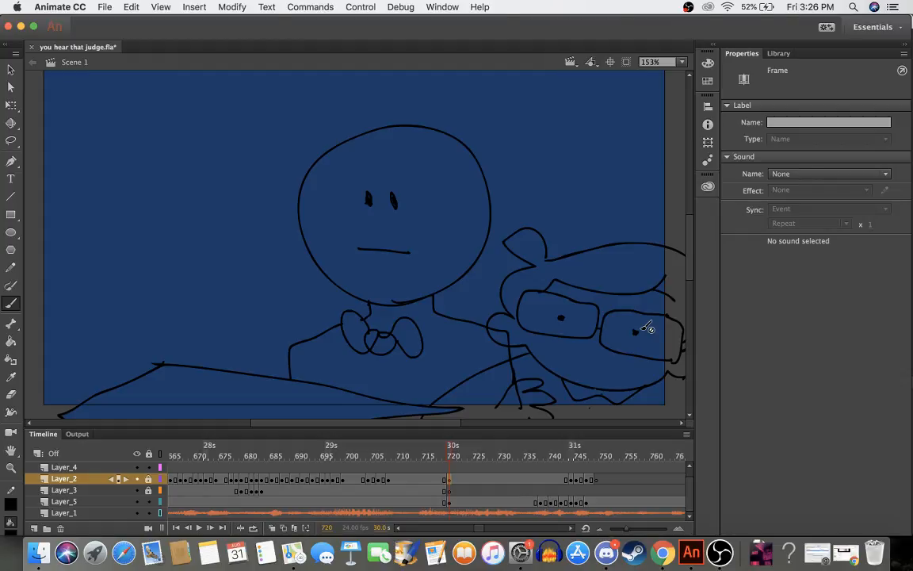
key(k)
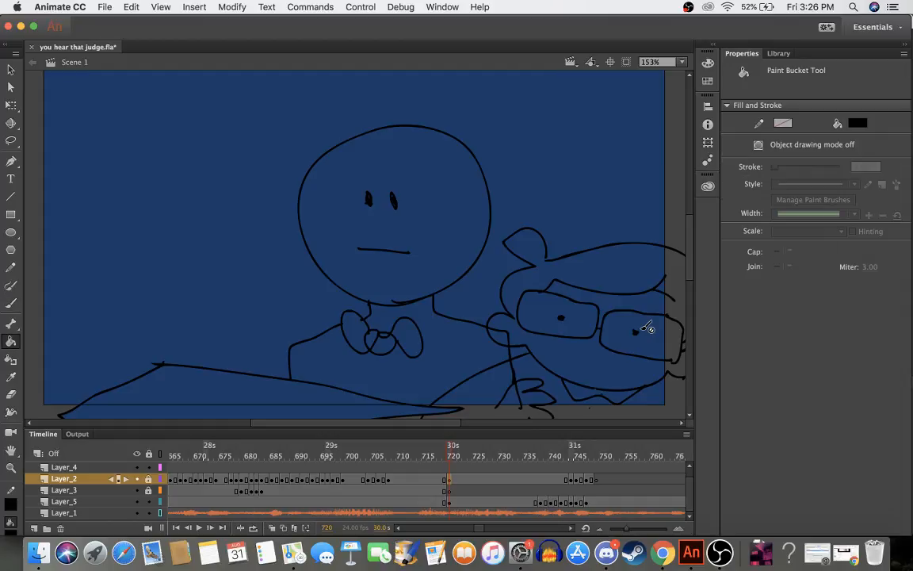
click(857, 123)
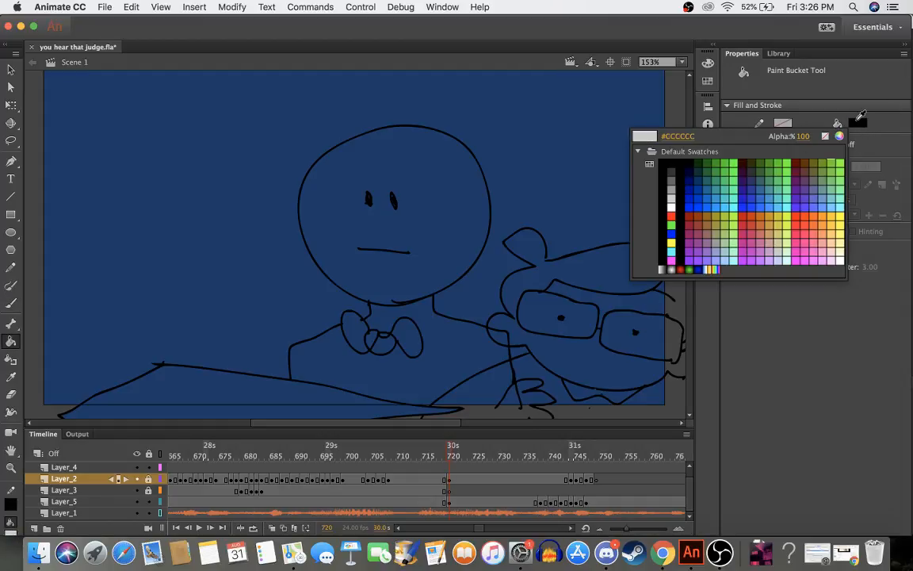
click(677, 136)
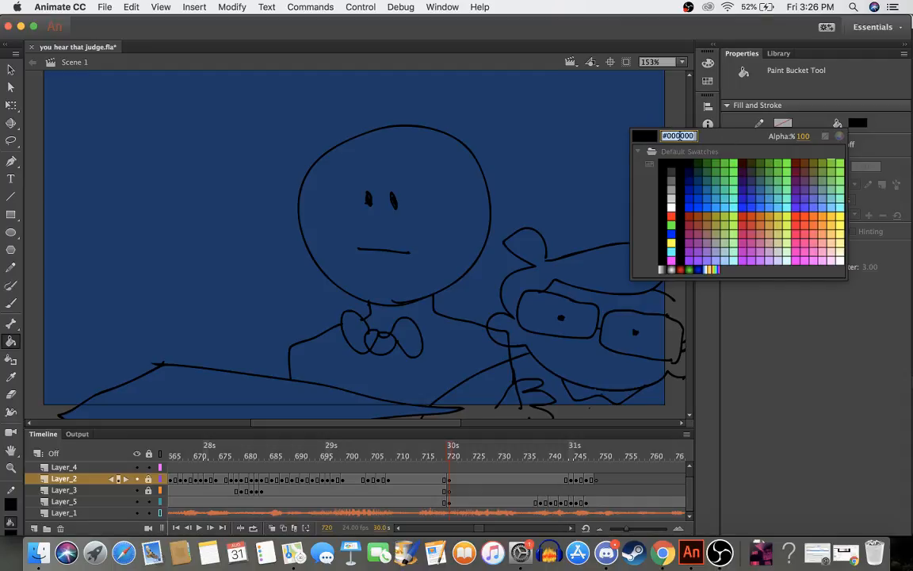
text(193a6ak)
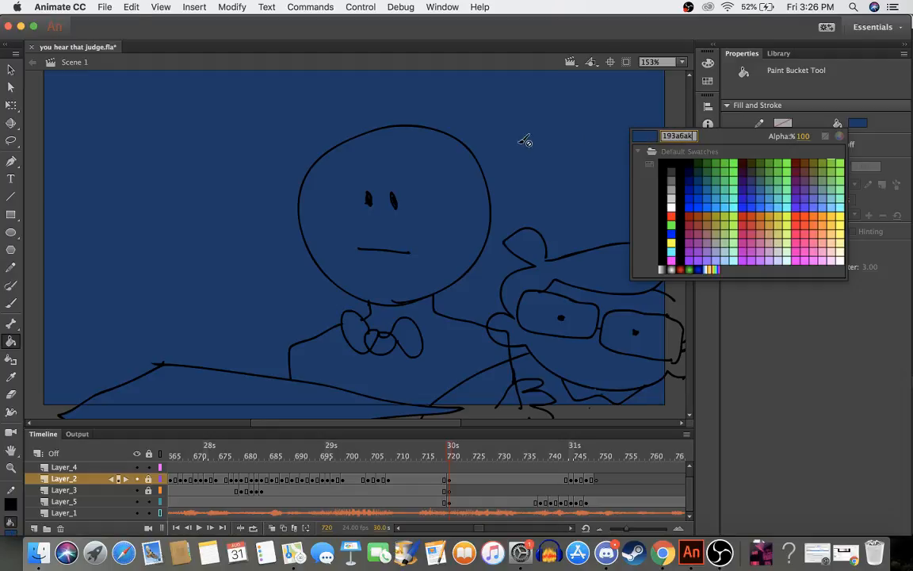
key(Return)
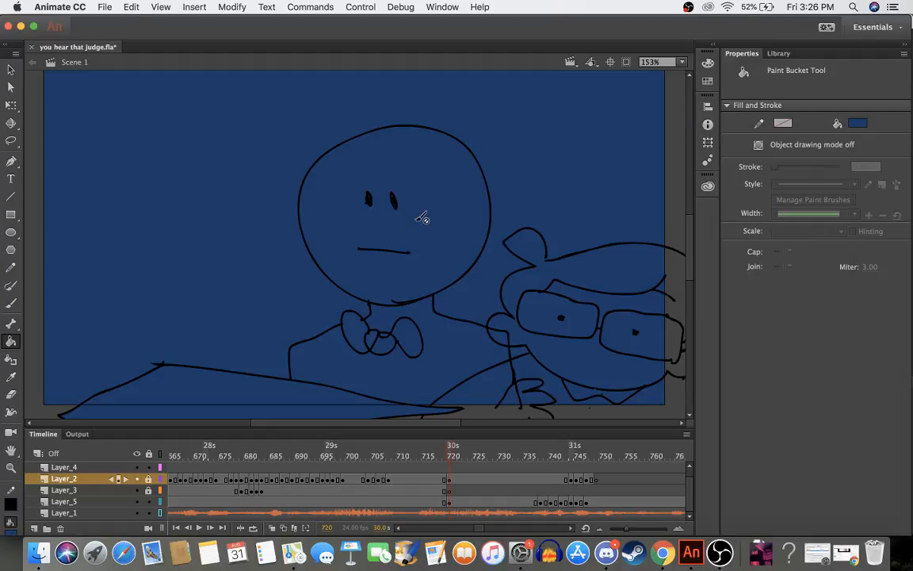
click(424, 225)
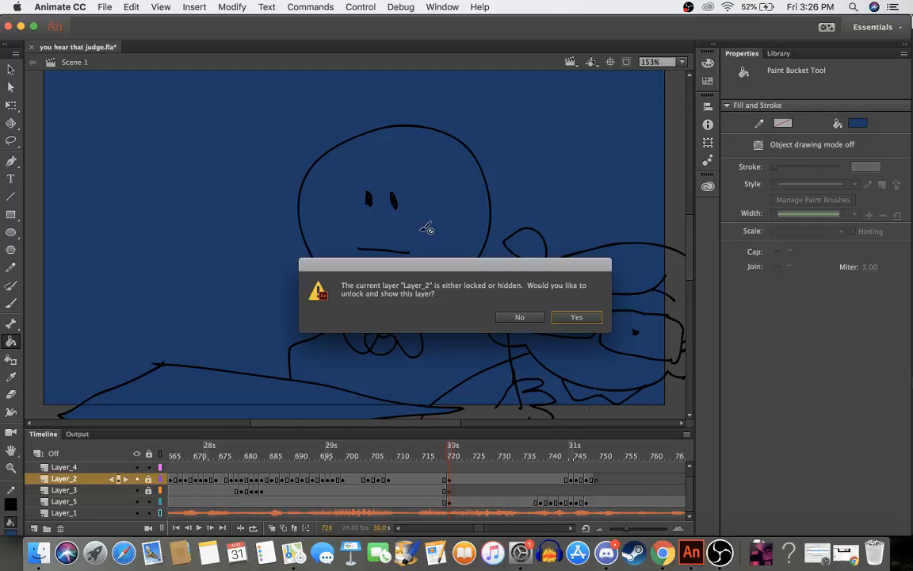
click(562, 319)
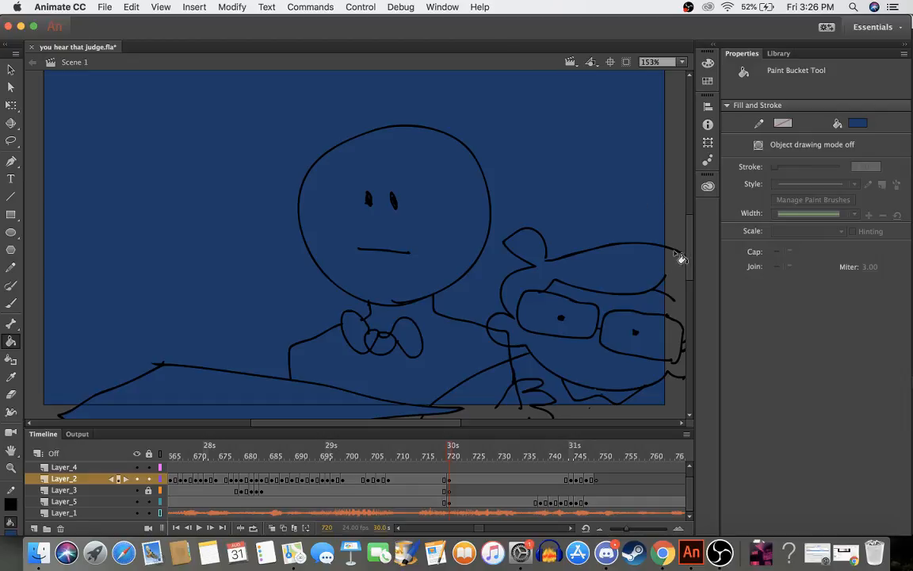
- Close the bow-tie character's body outline below the stage with a black brush line on frame 720
drag(692, 253, 692, 260)
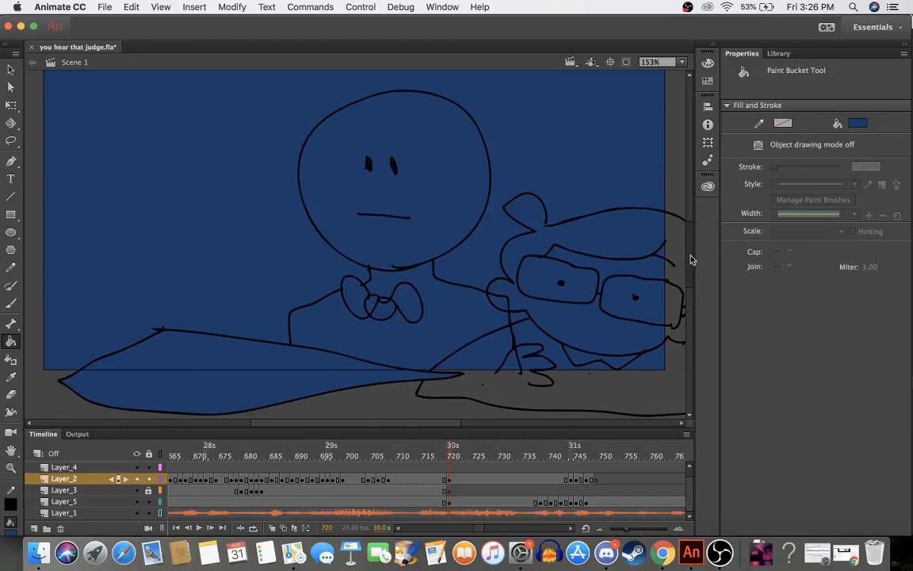
key(b)
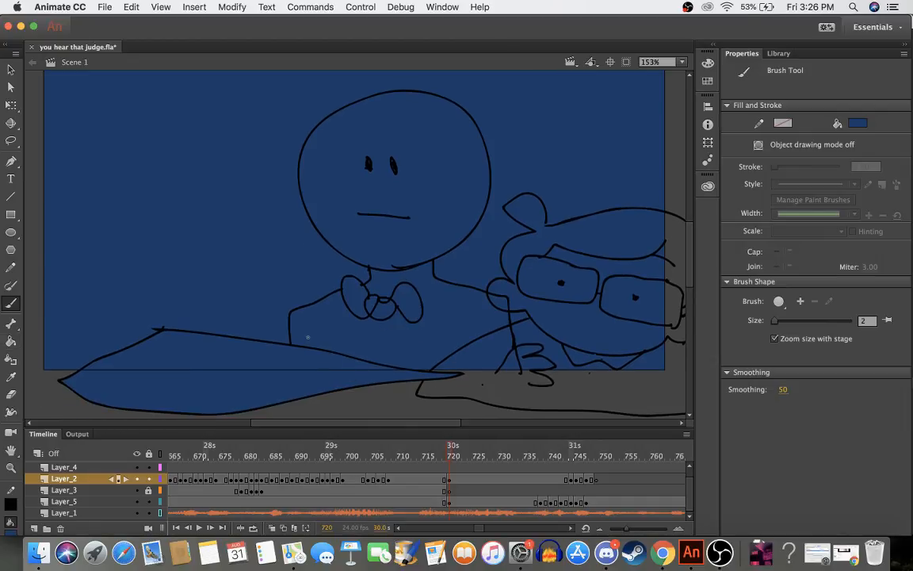
click(857, 122)
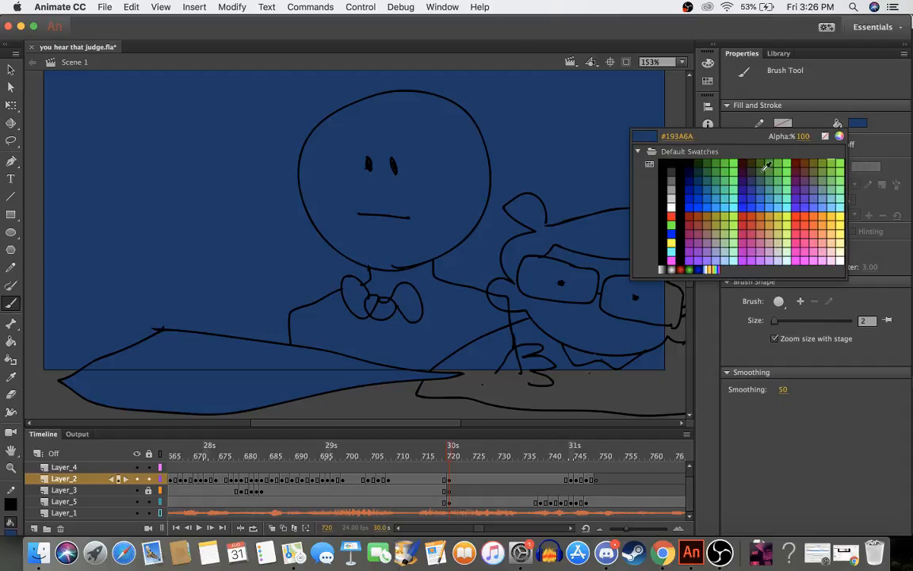
click(671, 168)
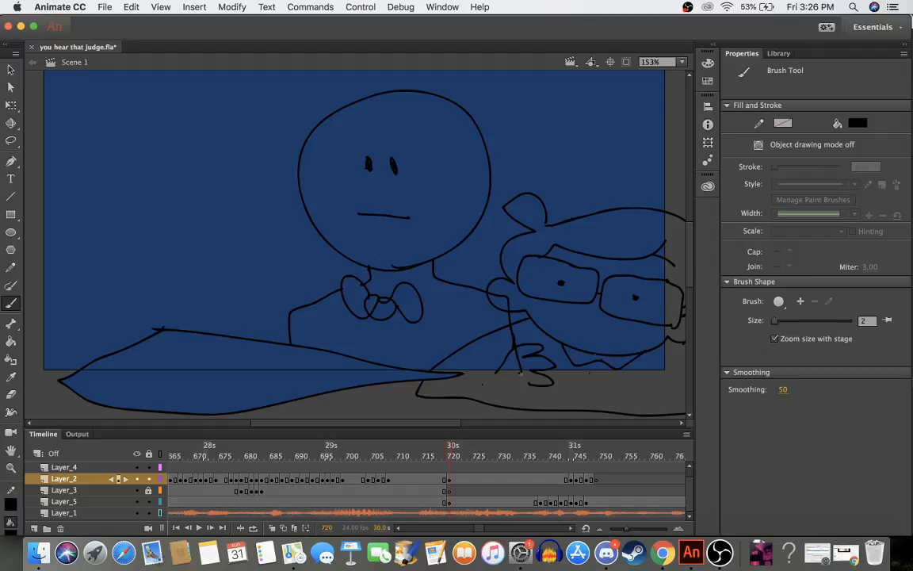
mouse_move(519, 373)
mouse_down()
mouse_move(332, 394)
mouse_move(301, 390)
mouse_move(287, 364)
mouse_up()
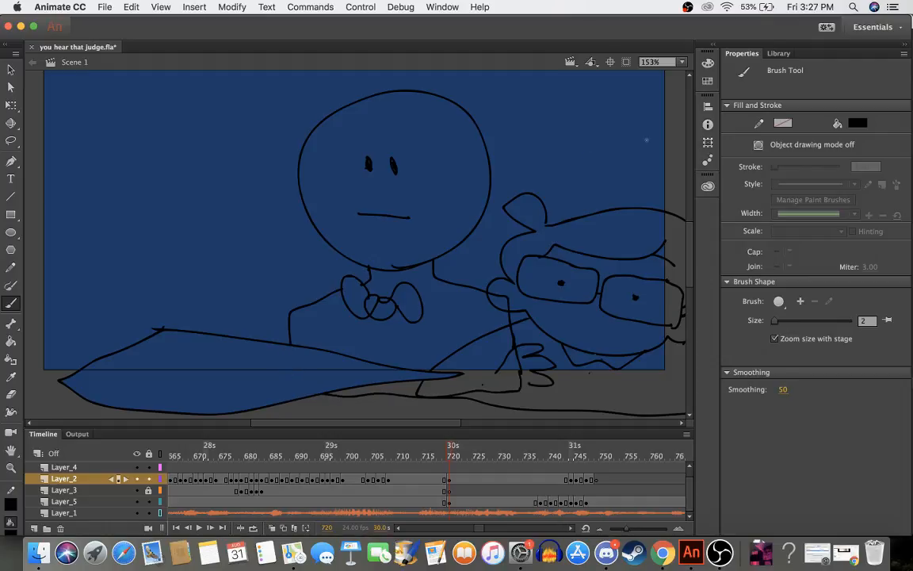
- Sample the blue background colour and fill the bow-tie character's body with it on frame 720
click(857, 123)
click(404, 188)
key(k)
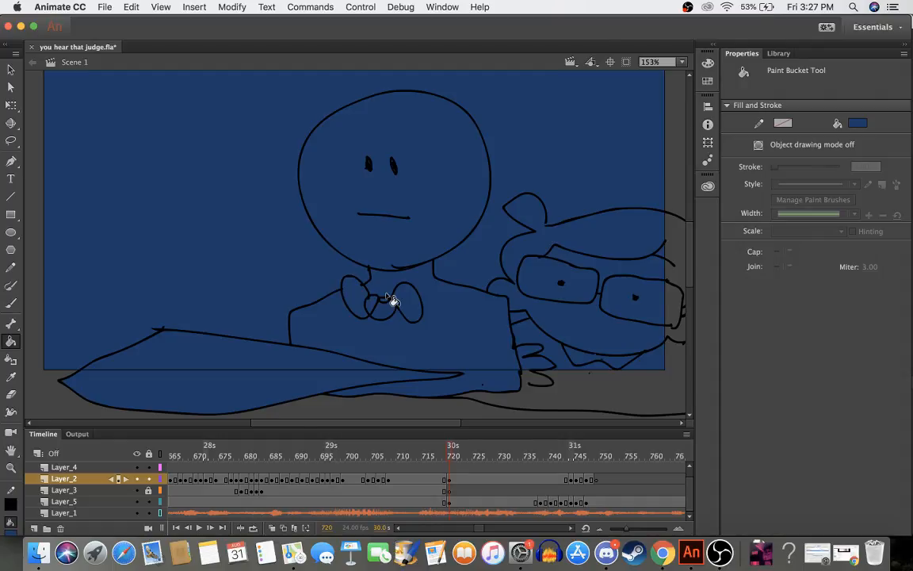
- Fill the round-headed character with the background blue: head and body on frame 744, head on frame 745
mouse_move(464, 450)
mouse_down()
mouse_move(568, 454)
mouse_move(572, 461)
mouse_up()
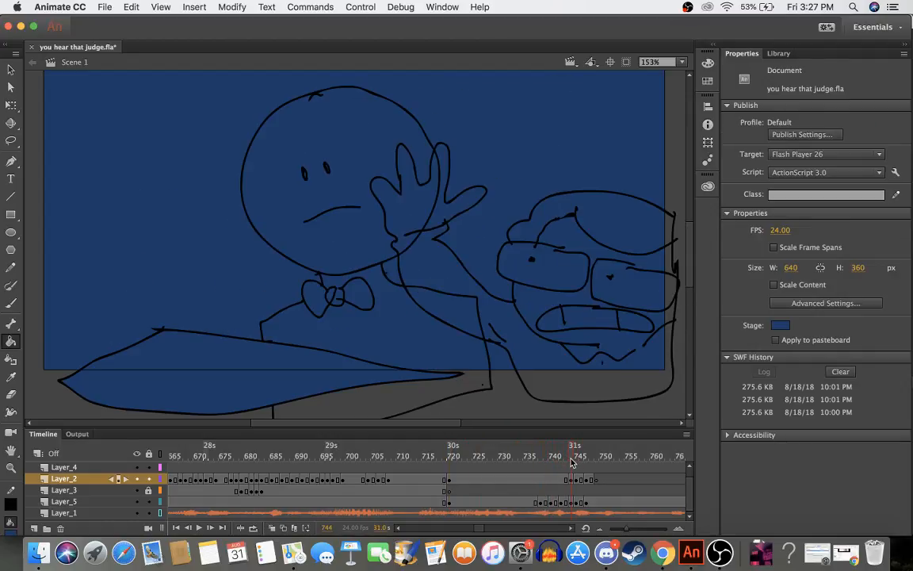
click(389, 238)
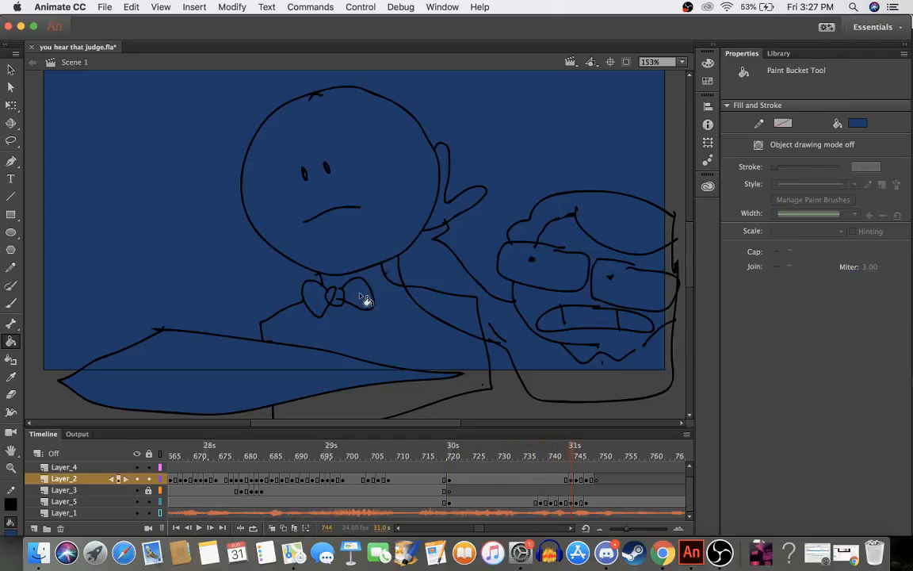
click(341, 301)
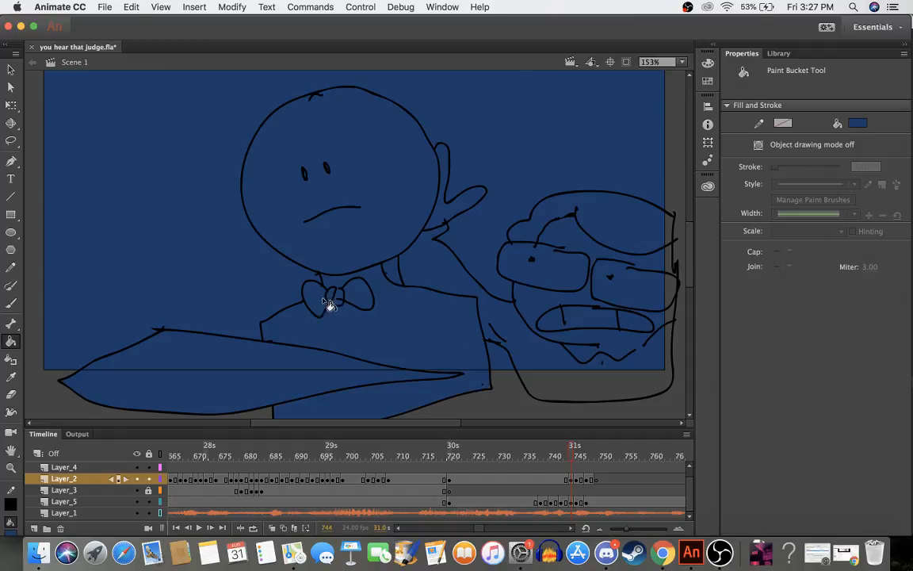
key(.)
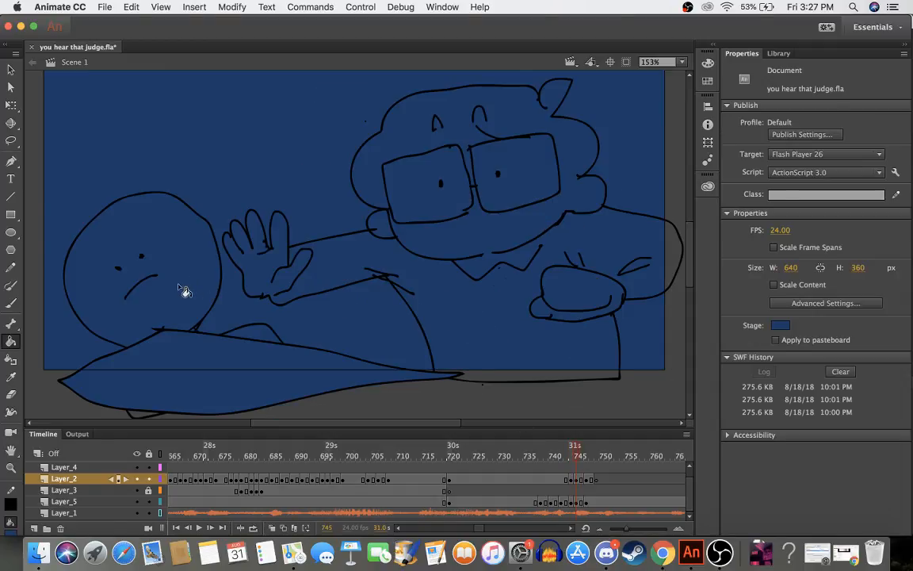
click(181, 288)
- Play the animation from the first frame, then replay the section from frame 728 to check the motion
mouse_move(571, 446)
mouse_down()
mouse_move(589, 452)
mouse_move(544, 459)
mouse_move(610, 453)
mouse_move(464, 484)
mouse_move(606, 483)
mouse_move(475, 485)
mouse_move(401, 444)
mouse_move(408, 447)
mouse_move(372, 448)
mouse_up()
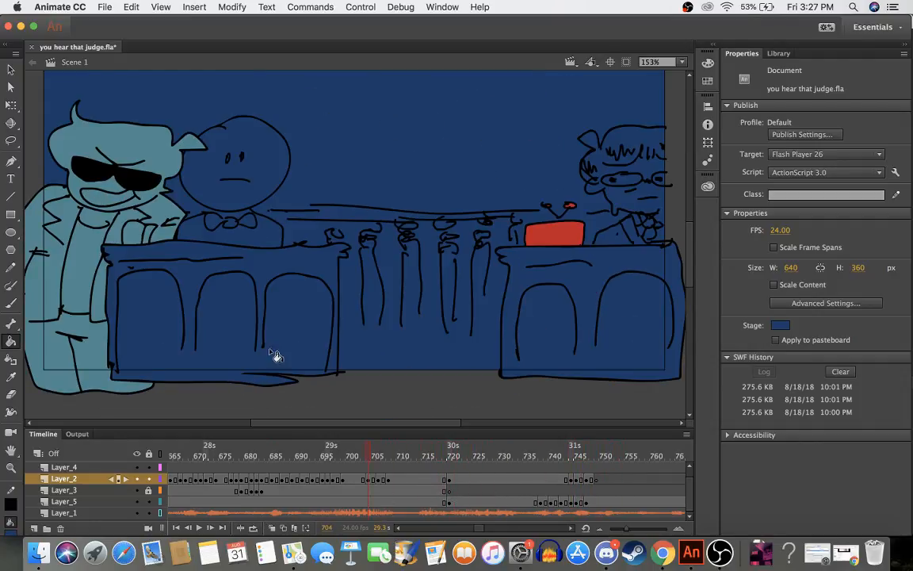
click(176, 529)
click(199, 529)
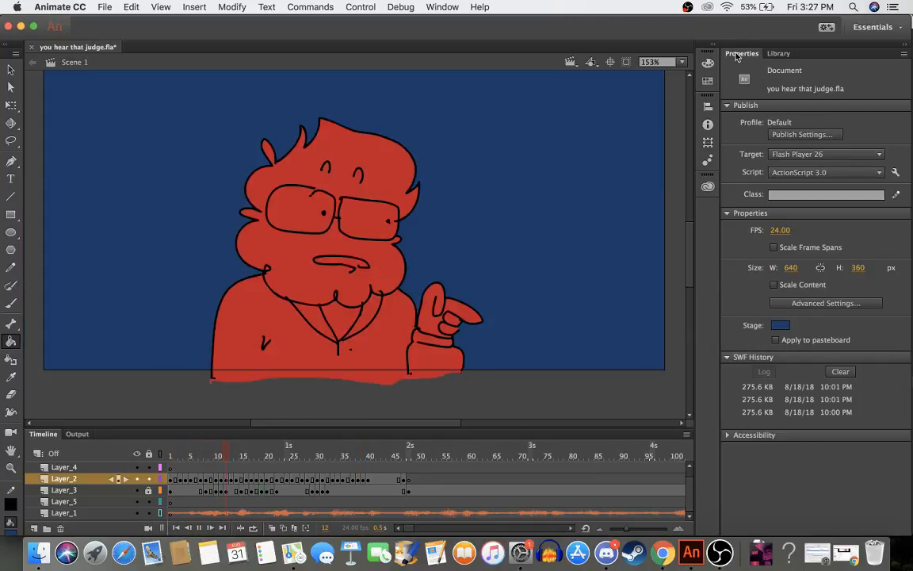
click(680, 61)
click(668, 87)
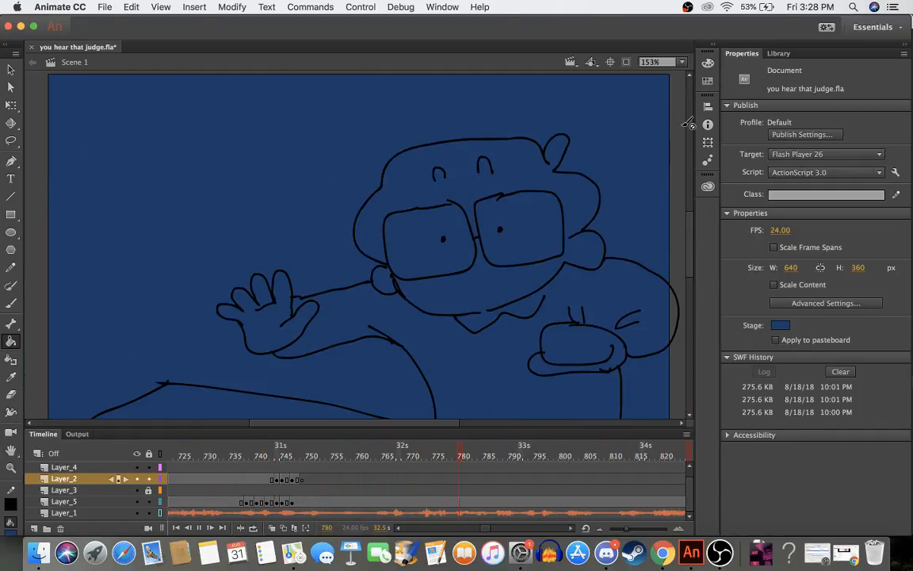
drag(234, 481, 195, 451)
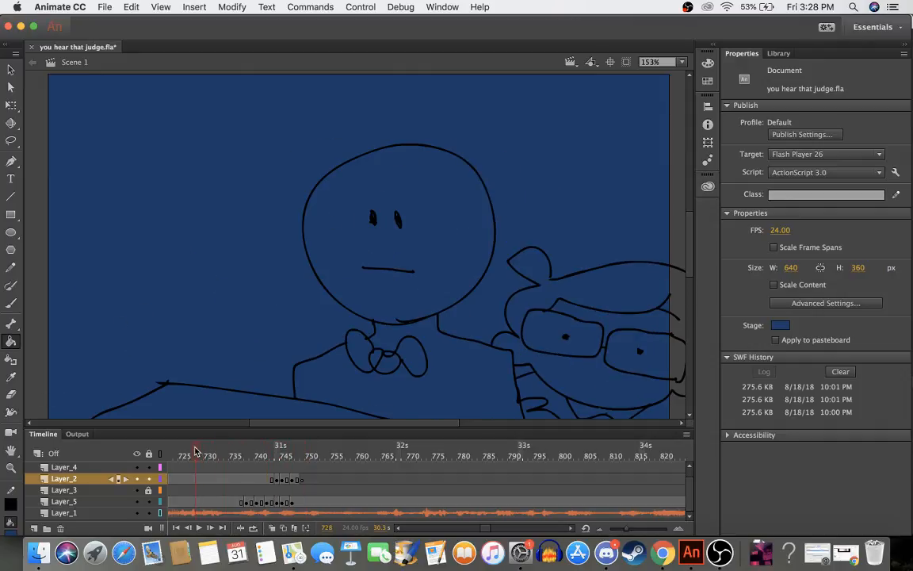
click(198, 529)
click(199, 529)
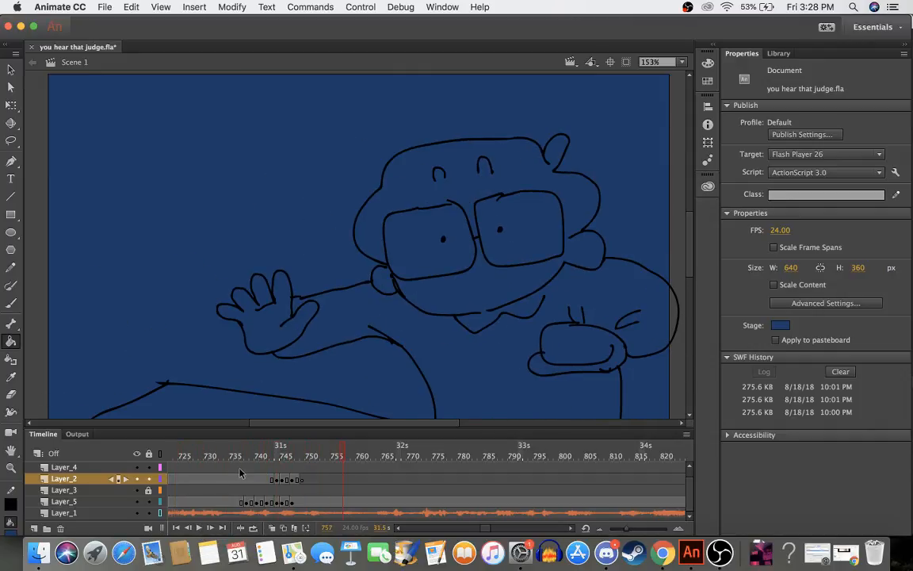
- Try shifting the frames from 735 onward one frame earlier on Layer_2, Layer_3 and Layer_5, then undo the shift
drag(235, 480, 297, 507)
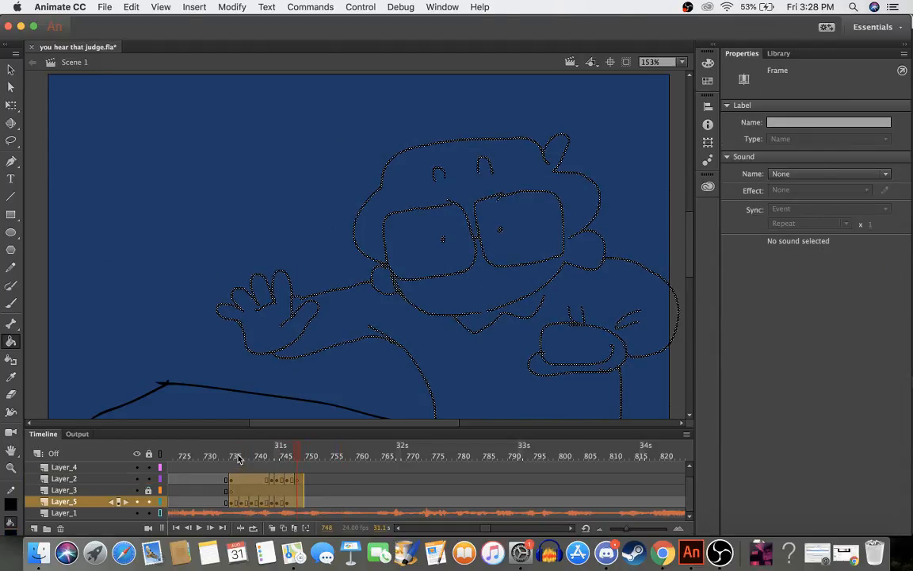
click(268, 458)
drag(268, 462, 310, 467)
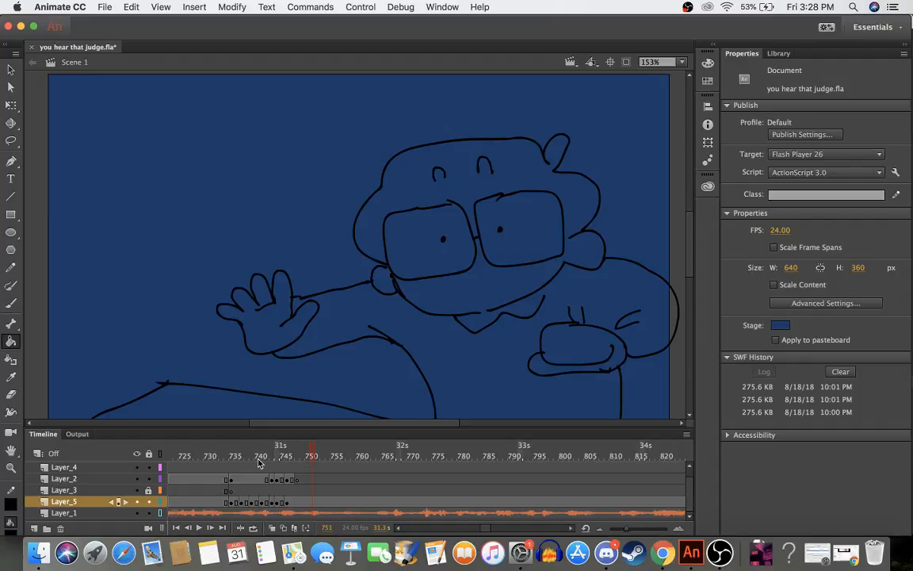
key(super+z)
key(super+z)
key(super+z)
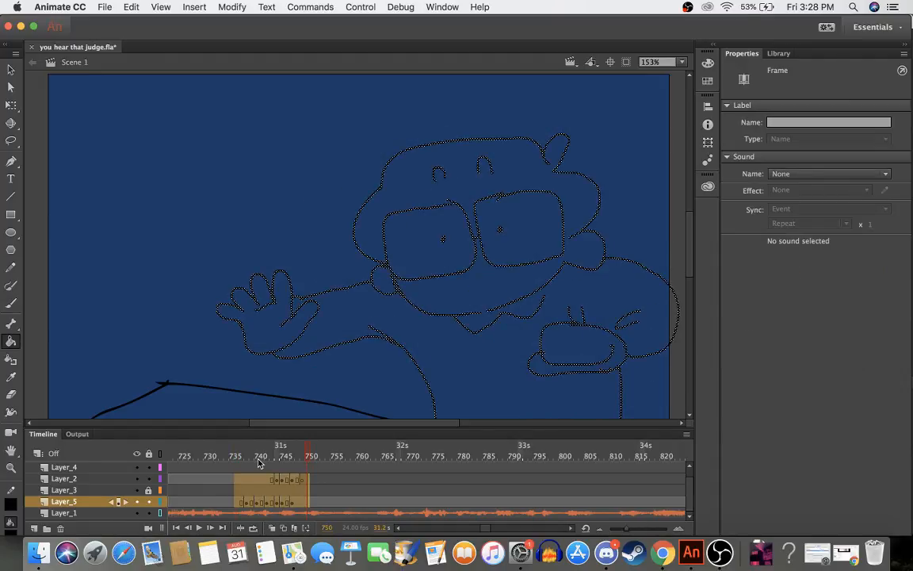
- On frame 747, close the bottom of the glasses character's body with a brush line below the stage edge
click(248, 457)
drag(249, 458, 295, 467)
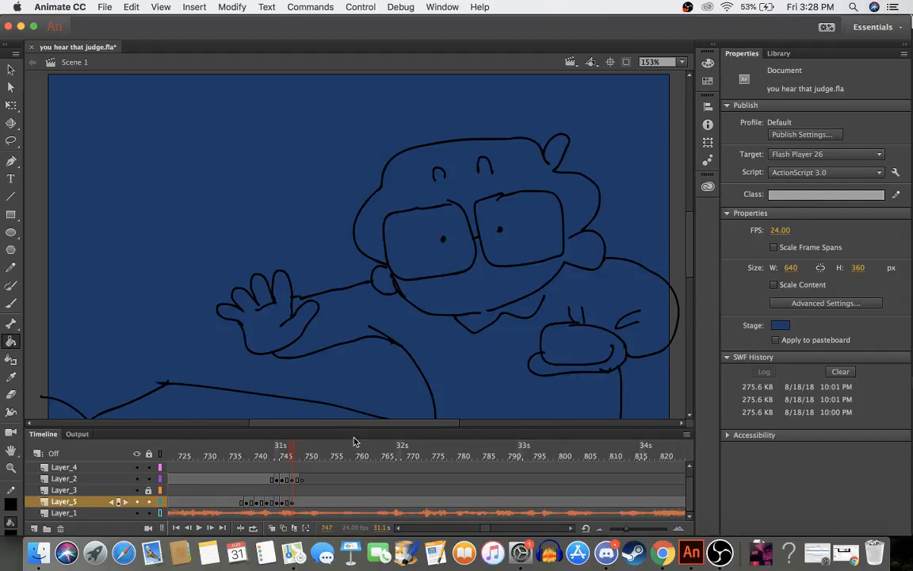
scroll(421, 395, down, 5)
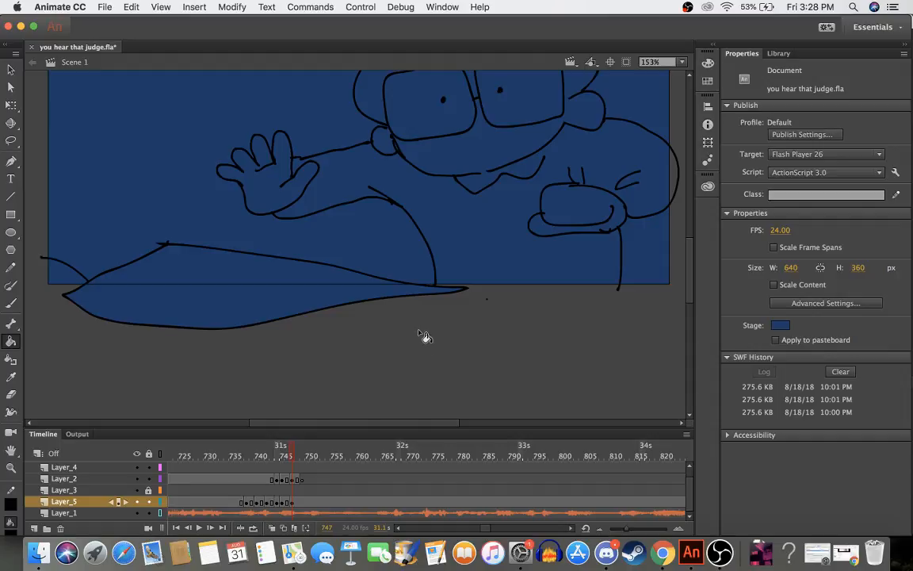
key(b)
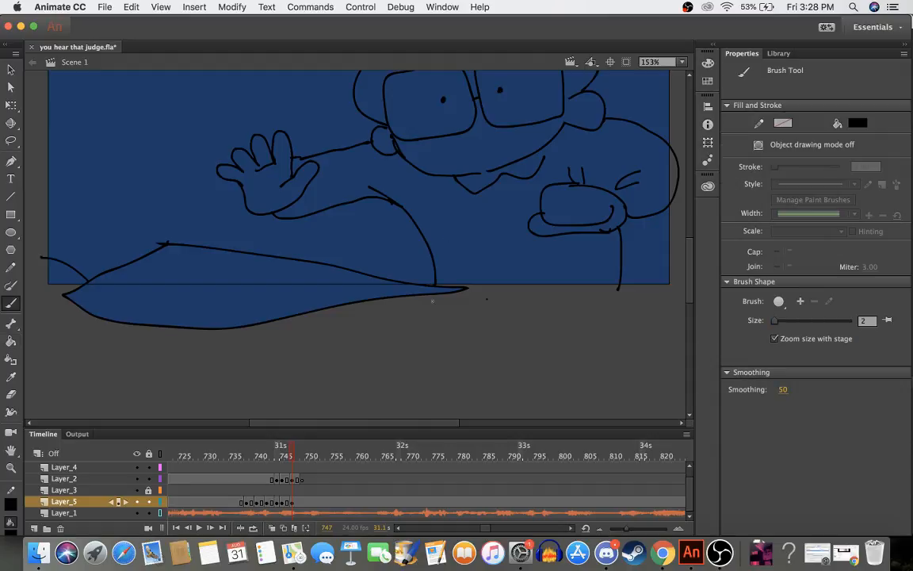
mouse_move(433, 287)
mouse_down()
mouse_move(432, 314)
mouse_move(555, 306)
mouse_move(619, 289)
mouse_up()
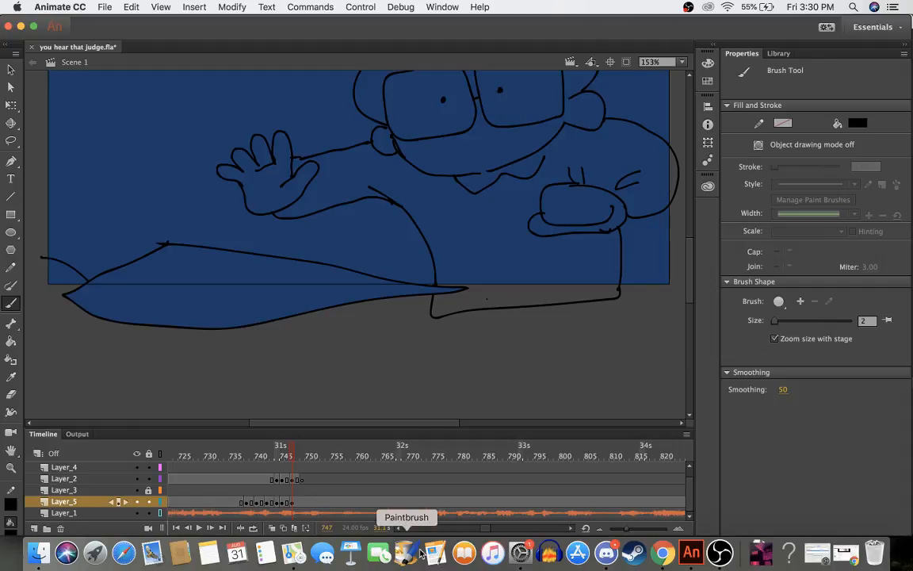
- Review the earlier drawing of the two characters at frame 217 for reference
drag(483, 528, 429, 532)
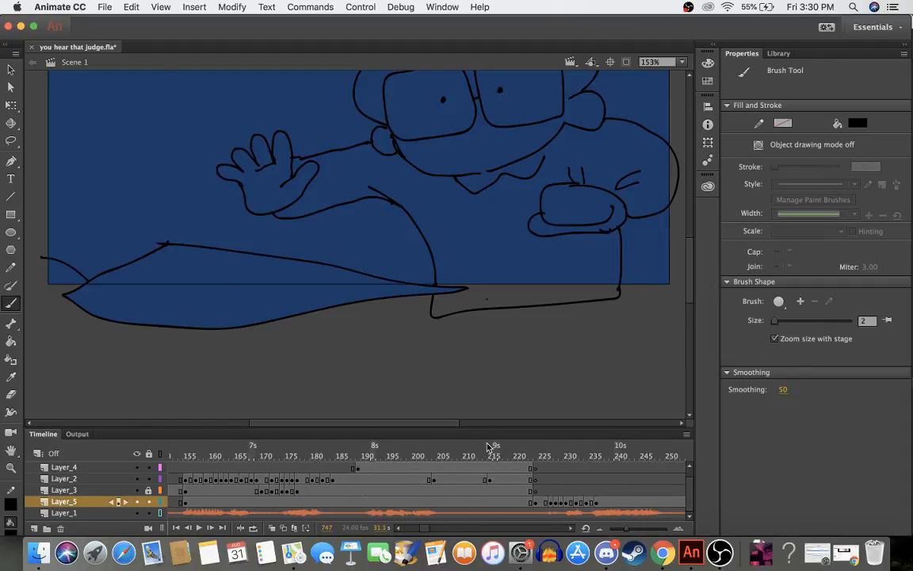
click(530, 450)
drag(531, 450, 498, 400)
scroll(428, 304, up, 4)
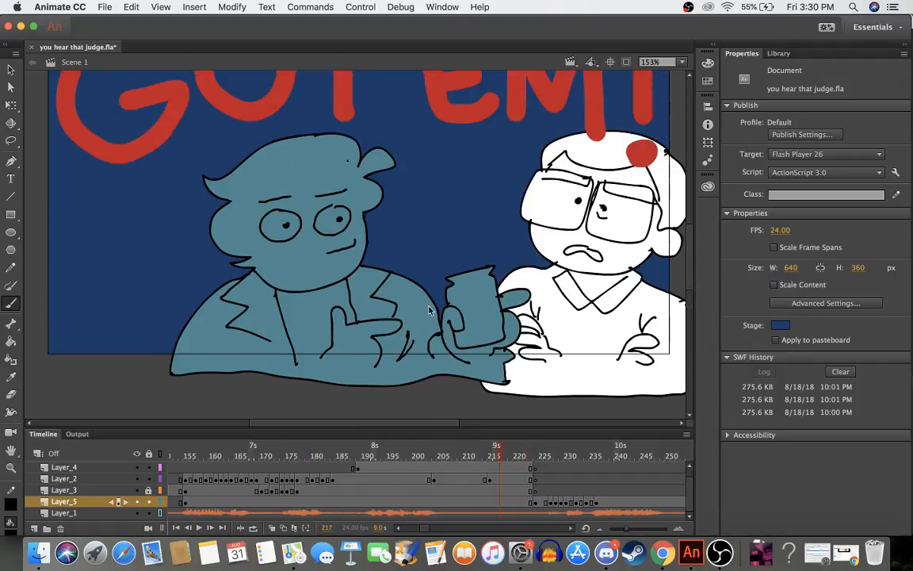
drag(429, 529, 479, 530)
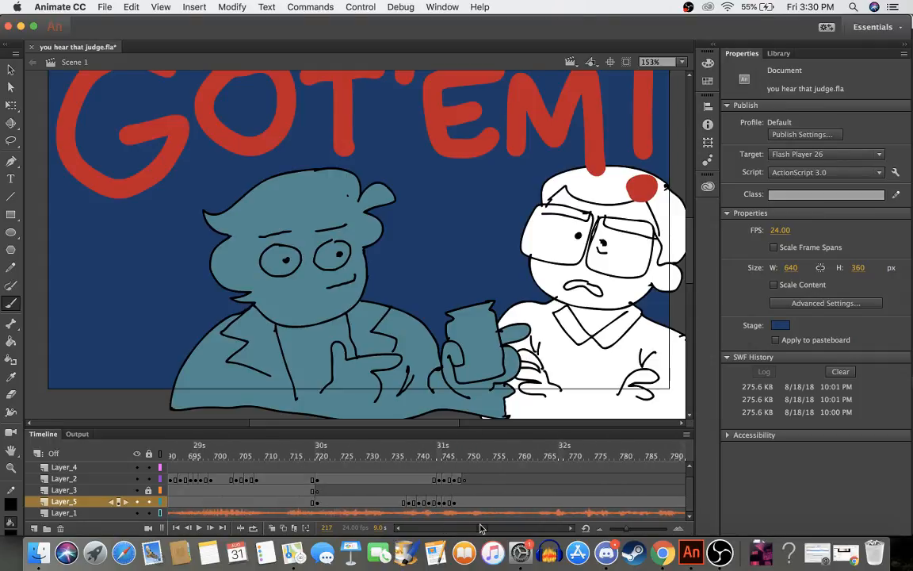
- Insert a blank keyframe at frame 762 on Layer_5 and turn on onion skinning
mouse_move(334, 454)
mouse_down()
mouse_move(401, 453)
mouse_move(271, 459)
mouse_move(391, 468)
mouse_move(235, 469)
mouse_move(503, 474)
mouse_move(434, 475)
mouse_move(459, 471)
mouse_up()
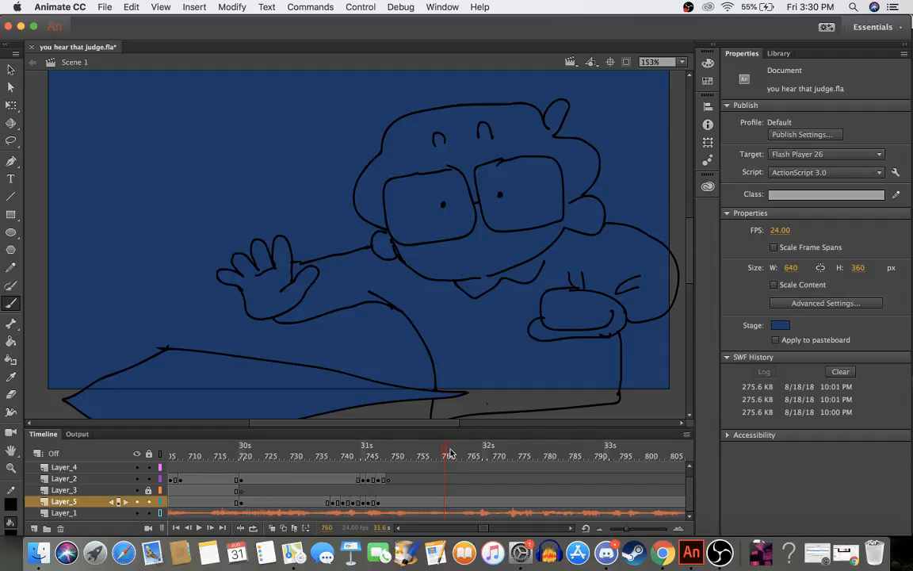
click(460, 506)
click(460, 506)
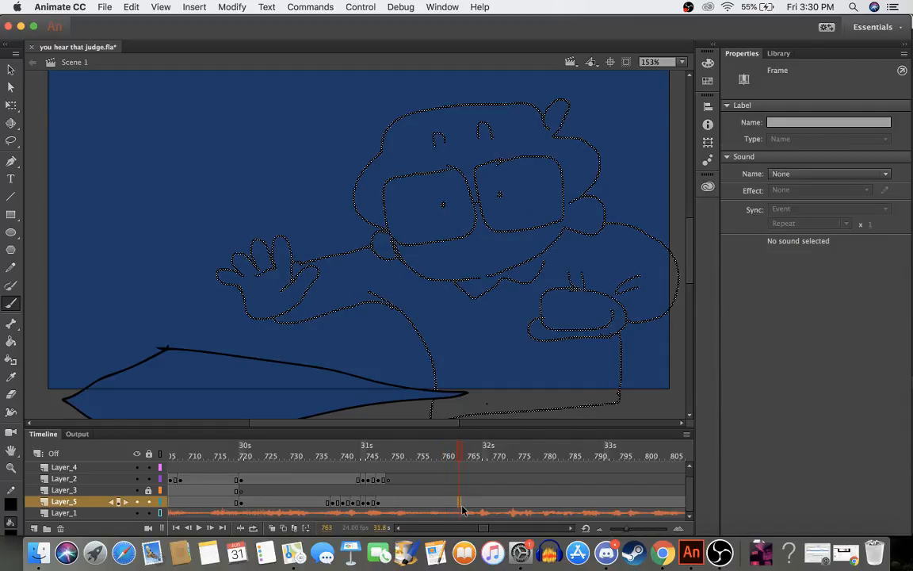
right_click(460, 506)
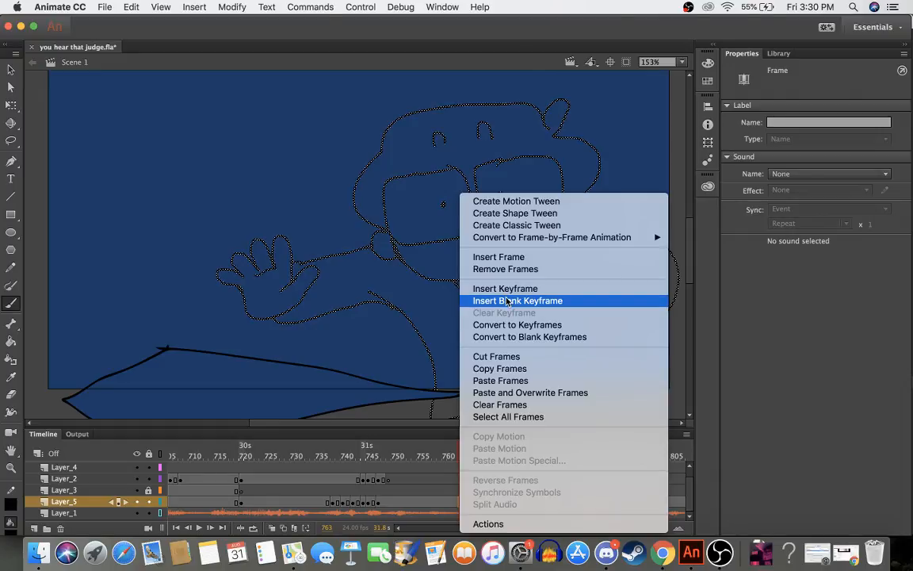
click(392, 408)
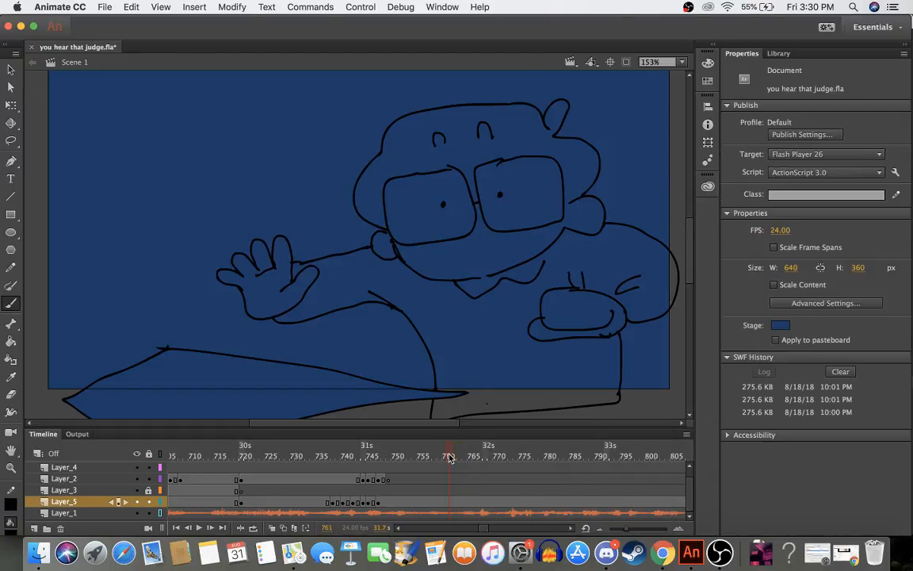
click(454, 503)
right_click(454, 504)
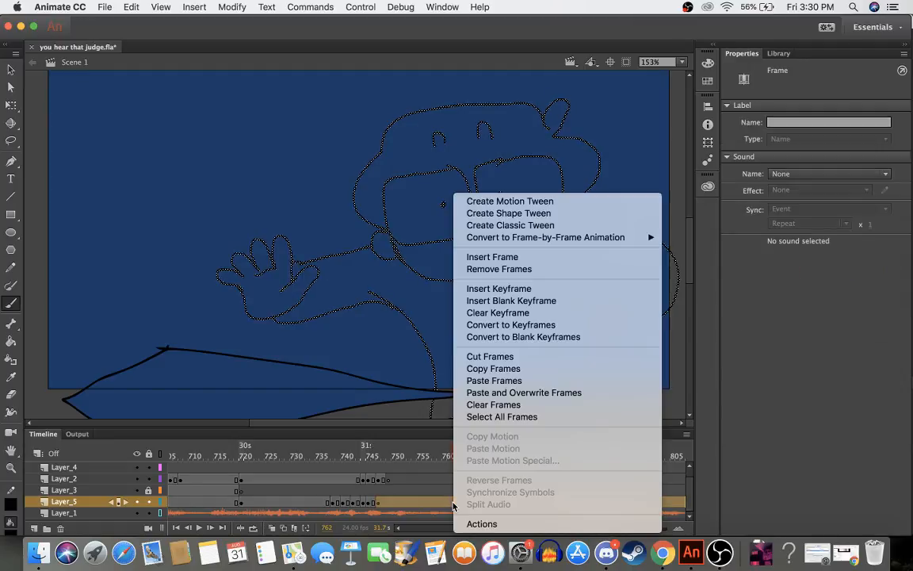
click(503, 308)
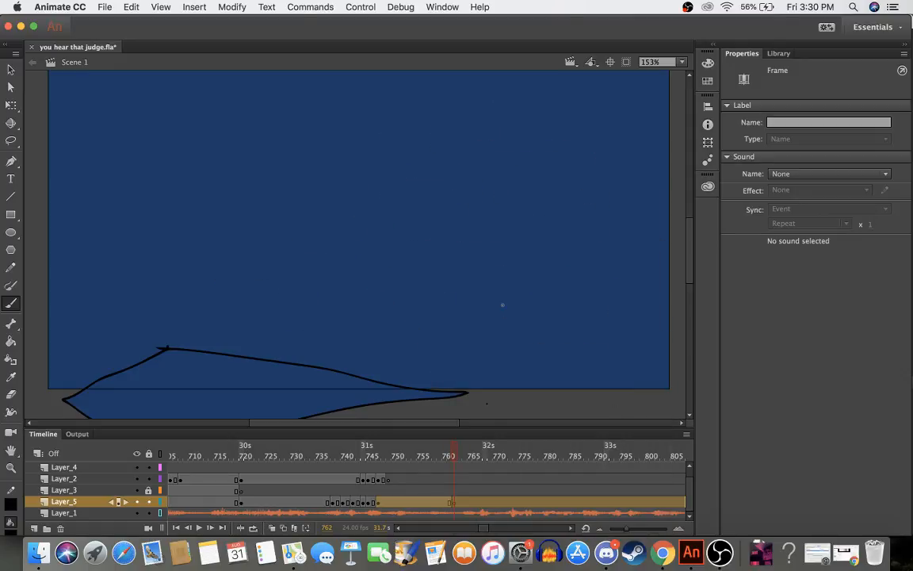
click(451, 480)
click(454, 502)
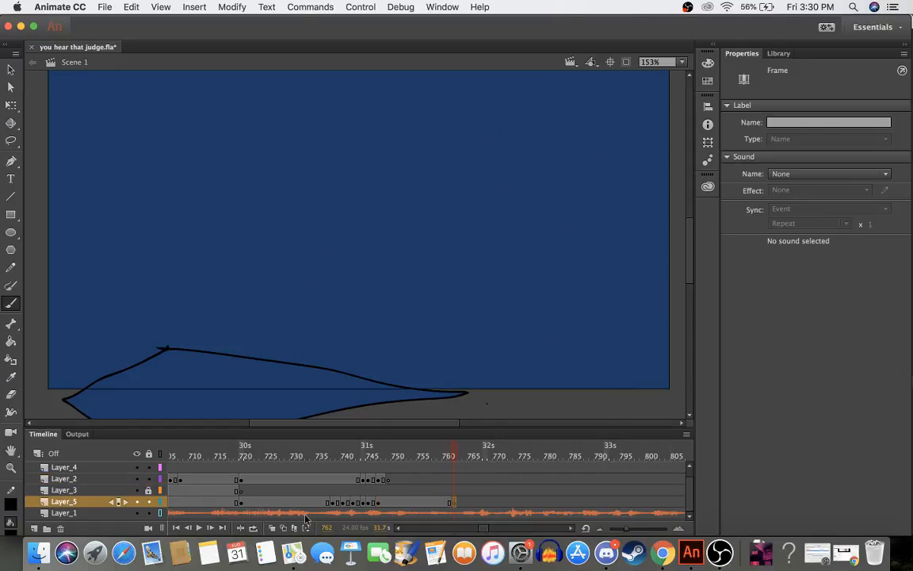
click(273, 529)
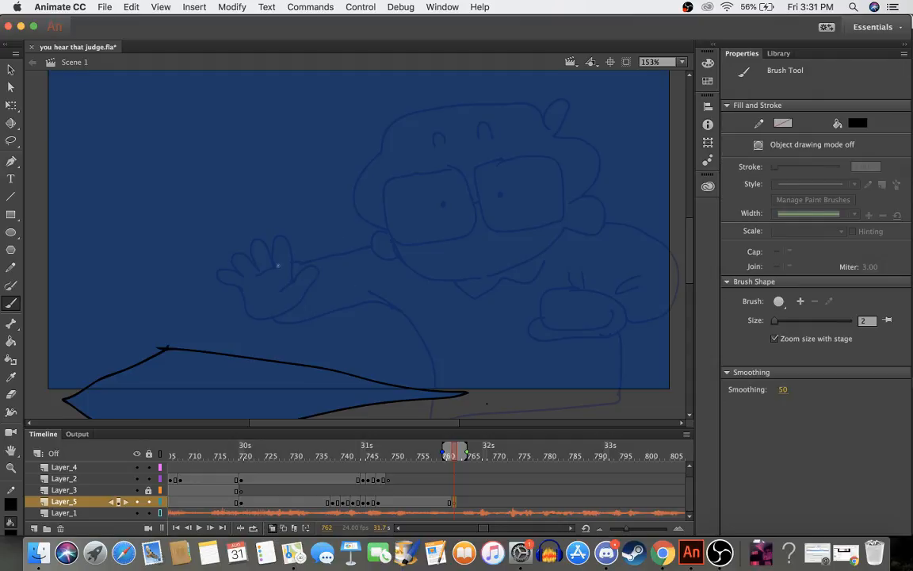
- Trace the glasses character's outstretched arm, open hand and both glasses lenses with the brush on frame 762
drag(370, 249, 293, 263)
mouse_move(274, 312)
mouse_down()
mouse_move(217, 270)
mouse_move(221, 254)
mouse_move(240, 272)
mouse_move(234, 248)
mouse_move(254, 268)
mouse_move(259, 237)
mouse_move(272, 256)
mouse_move(284, 231)
mouse_move(285, 274)
mouse_move(296, 265)
mouse_move(299, 284)
mouse_move(294, 300)
mouse_move(259, 312)
mouse_move(280, 317)
mouse_move(351, 291)
mouse_move(402, 311)
mouse_move(297, 303)
mouse_move(274, 317)
mouse_move(380, 300)
mouse_up()
key(super+z)
key(super+z)
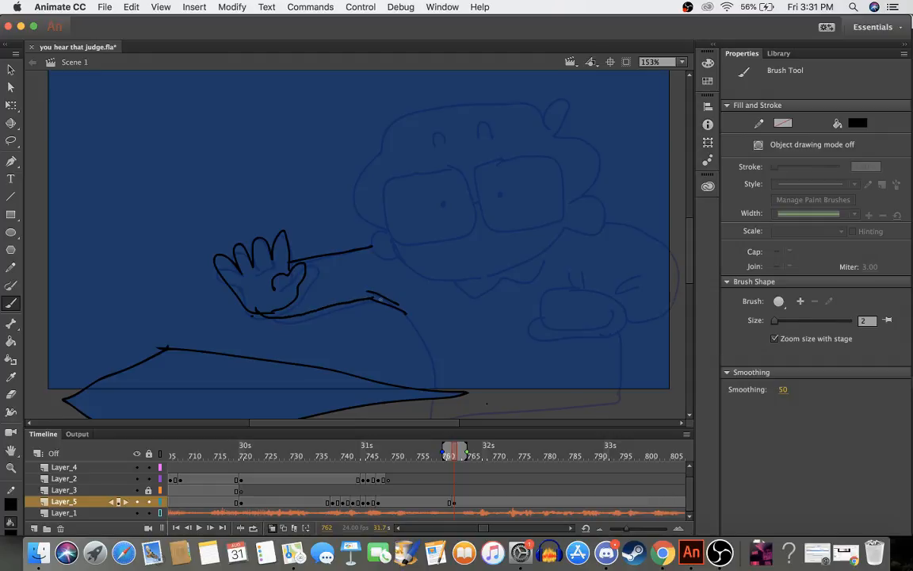
mouse_move(420, 173)
mouse_down()
mouse_move(383, 189)
mouse_move(383, 220)
mouse_move(399, 236)
mouse_move(444, 235)
mouse_move(476, 207)
mouse_move(468, 172)
mouse_move(429, 170)
mouse_up()
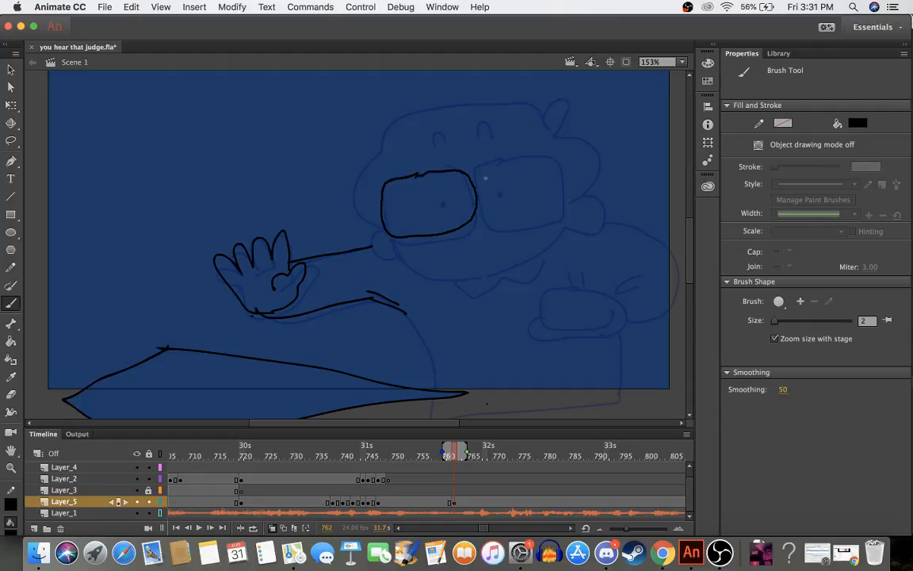
mouse_move(490, 161)
mouse_down()
mouse_move(483, 212)
mouse_move(497, 222)
mouse_move(560, 209)
mouse_move(566, 168)
mouse_move(493, 162)
mouse_up()
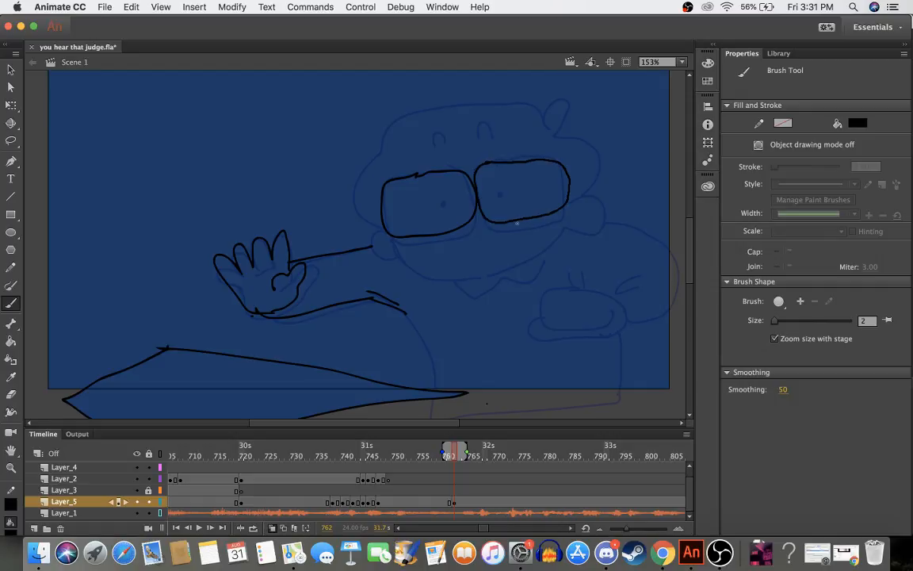
- Trace the character's closed hand and bent arm, and dot the pupils inside the glasses
mouse_move(616, 300)
mouse_down()
mouse_move(577, 280)
mouse_move(539, 298)
mouse_move(554, 317)
mouse_move(612, 317)
mouse_up()
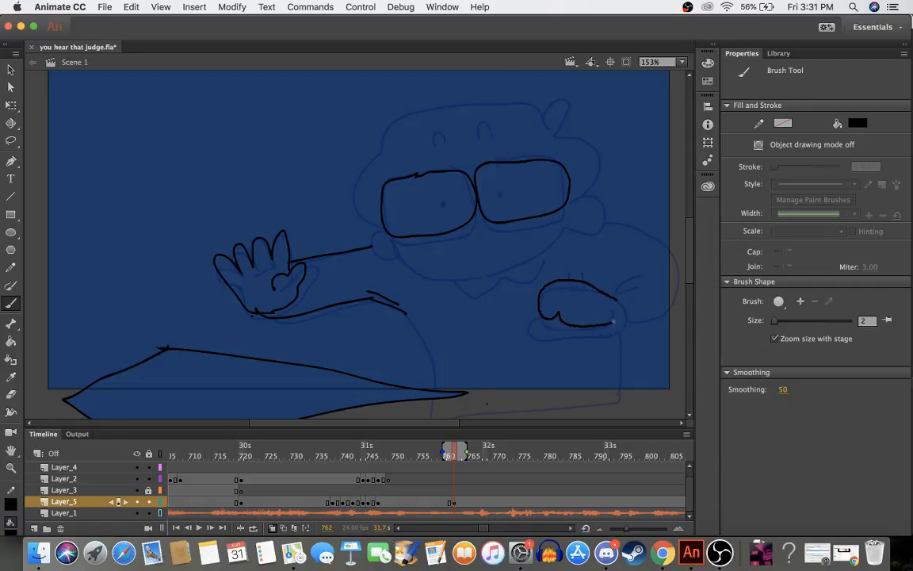
mouse_move(528, 324)
mouse_down()
mouse_move(614, 335)
mouse_move(626, 301)
mouse_move(596, 284)
mouse_move(606, 295)
mouse_up()
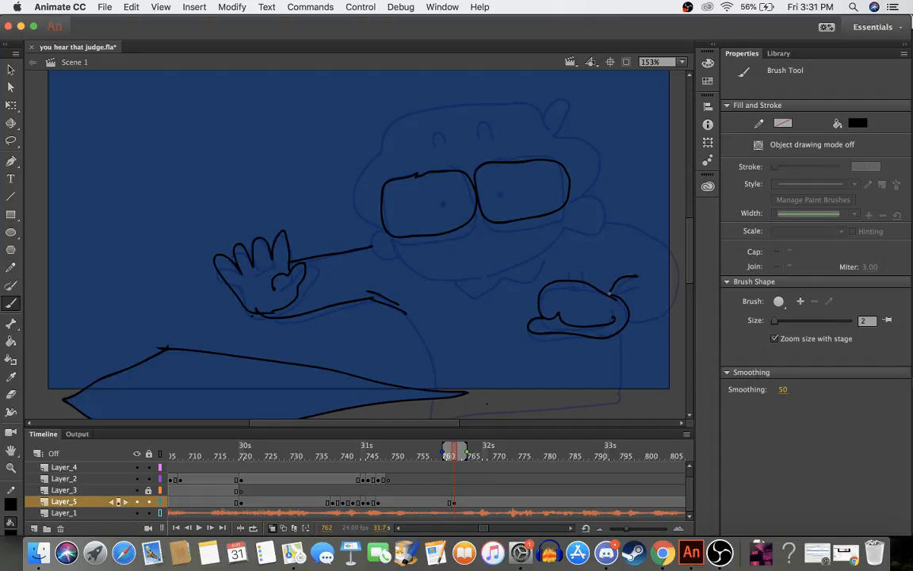
mouse_move(621, 329)
mouse_down()
mouse_move(672, 310)
mouse_move(679, 266)
mouse_move(652, 237)
mouse_move(604, 224)
mouse_up()
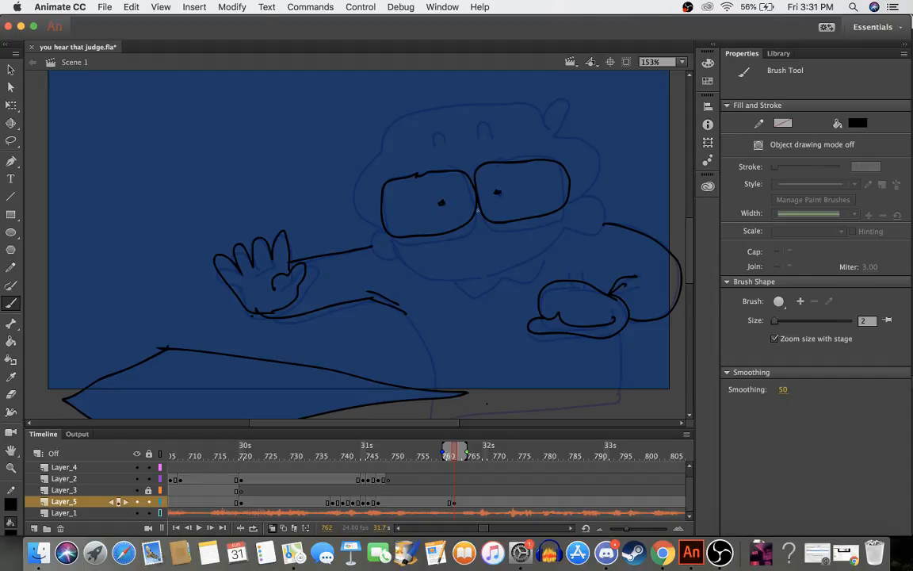
- Trace the character's chin, ears and hair outline around the glasses, redrawing the chin line until it fits
mouse_move(396, 235)
mouse_down()
mouse_move(375, 254)
mouse_move(398, 254)
mouse_move(397, 238)
mouse_move(396, 253)
mouse_move(421, 275)
mouse_move(471, 272)
mouse_up()
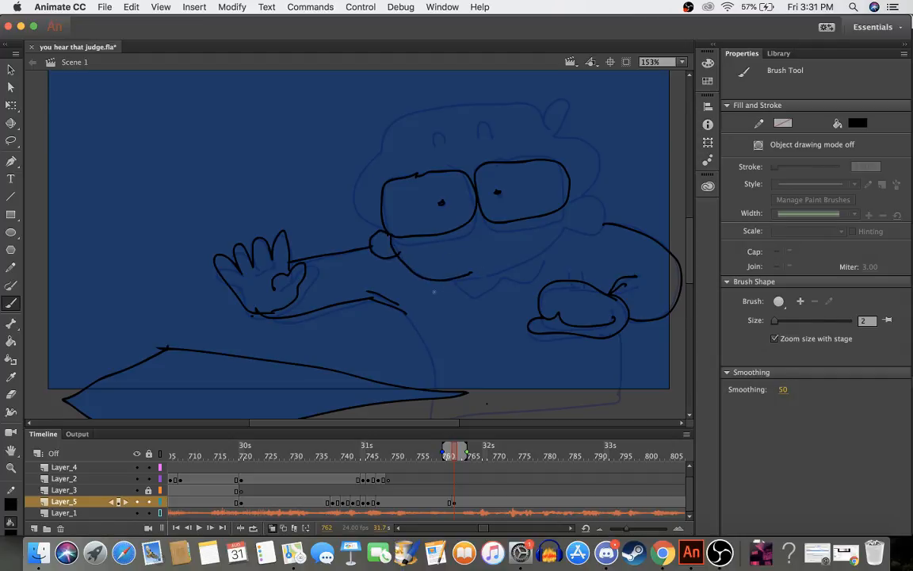
key(super+z)
mouse_move(388, 236)
mouse_down()
mouse_move(428, 266)
mouse_move(475, 268)
mouse_move(527, 256)
mouse_move(556, 230)
mouse_up()
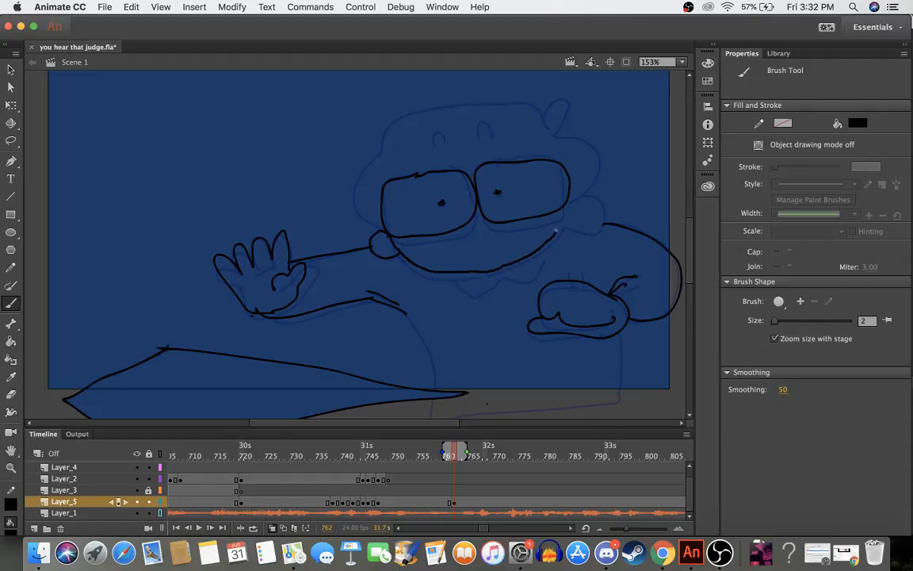
key(super+z)
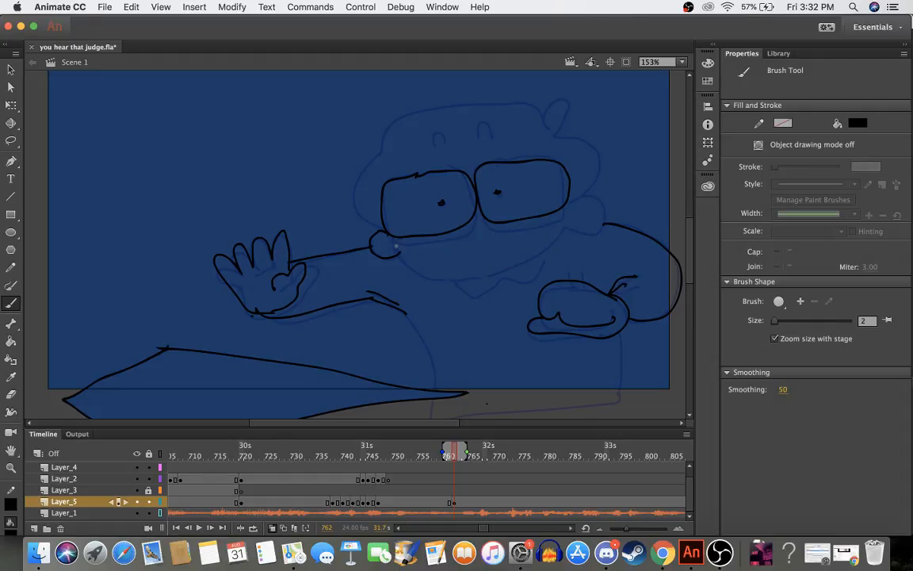
mouse_move(394, 235)
mouse_down()
mouse_move(420, 258)
mouse_move(473, 278)
mouse_move(606, 214)
mouse_move(590, 197)
mouse_move(602, 184)
mouse_move(600, 154)
mouse_move(555, 138)
mouse_move(562, 106)
mouse_move(547, 124)
mouse_move(509, 102)
mouse_move(480, 101)
mouse_move(430, 111)
mouse_move(379, 137)
mouse_move(361, 191)
mouse_move(400, 191)
mouse_up()
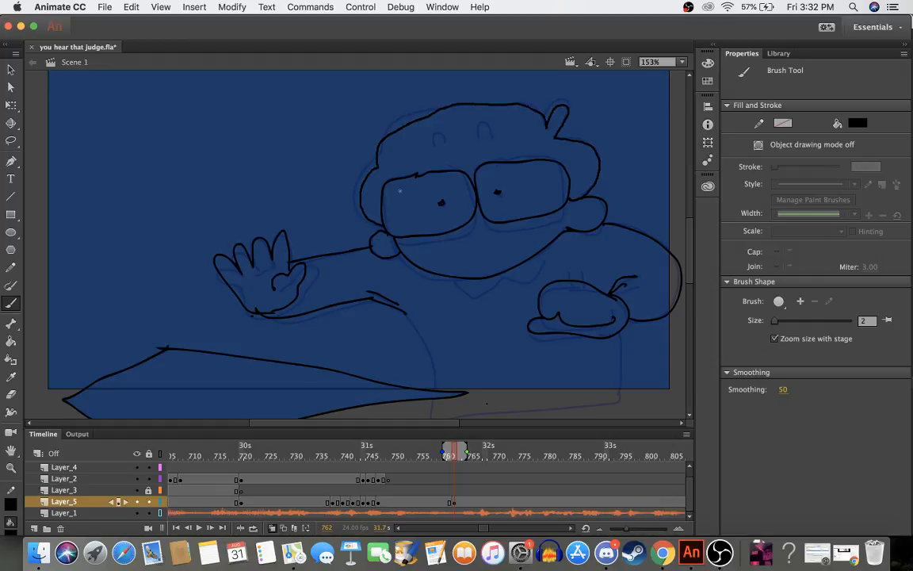
- Draw the character's eyebrows and collar, and close the body outline with its sides and bottom edge
mouse_move(447, 145)
mouse_down()
mouse_move(430, 141)
mouse_move(432, 149)
mouse_up()
drag(481, 133, 497, 132)
mouse_move(444, 273)
mouse_down()
mouse_move(460, 296)
mouse_move(492, 280)
mouse_move(529, 283)
mouse_move(543, 253)
mouse_up()
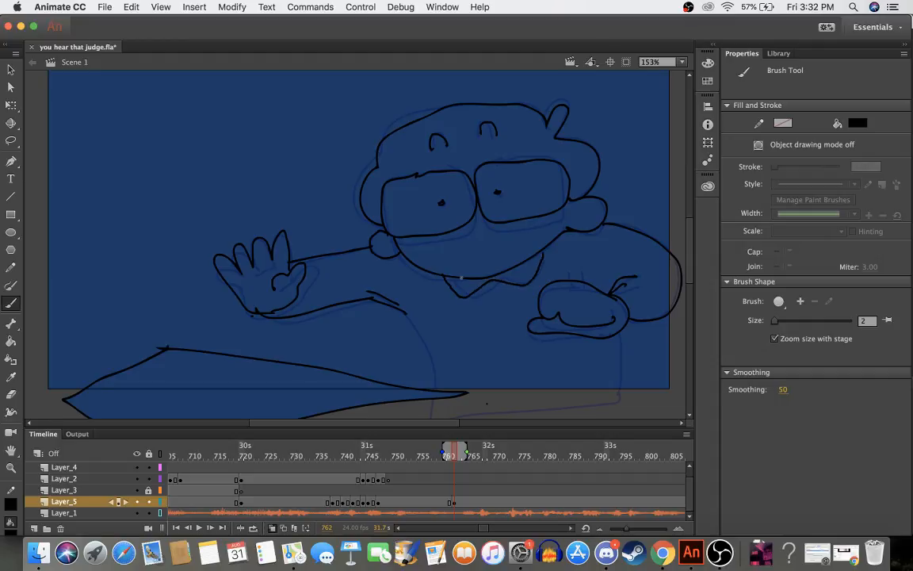
drag(399, 307, 432, 386)
key(super+z)
mouse_move(401, 309)
mouse_down()
mouse_move(434, 364)
mouse_move(436, 406)
mouse_move(617, 394)
mouse_up()
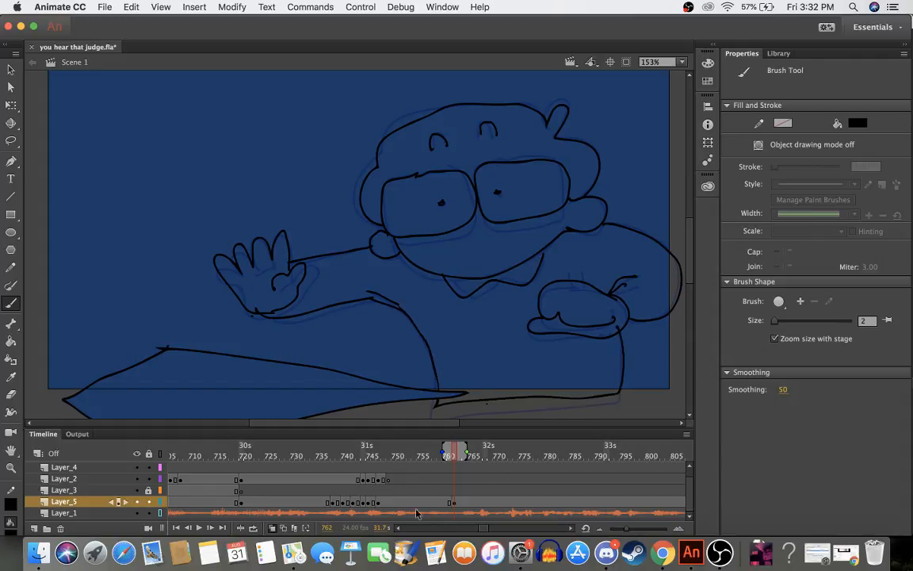
- Scrub through the new drawing and insert a blank keyframe at frame 763 on Layer_5
drag(388, 457, 464, 465)
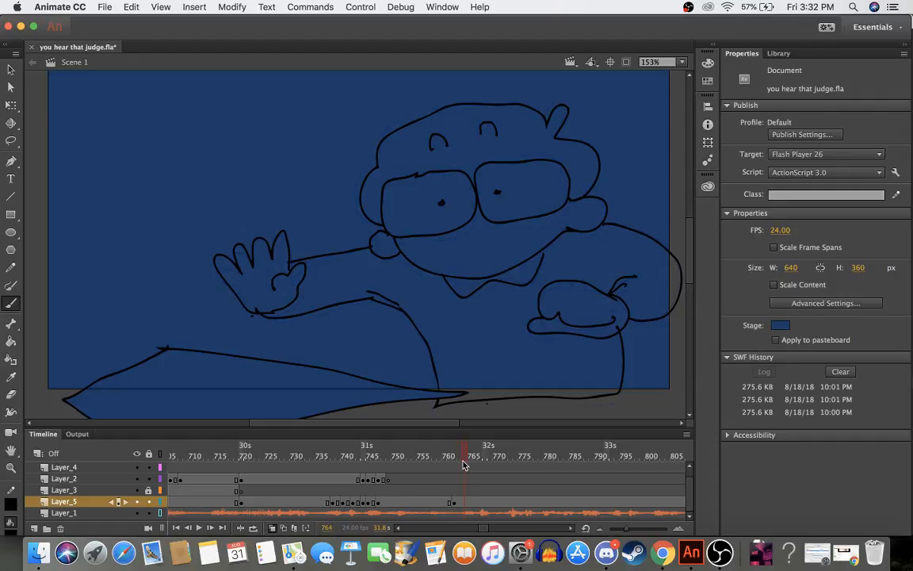
click(465, 502)
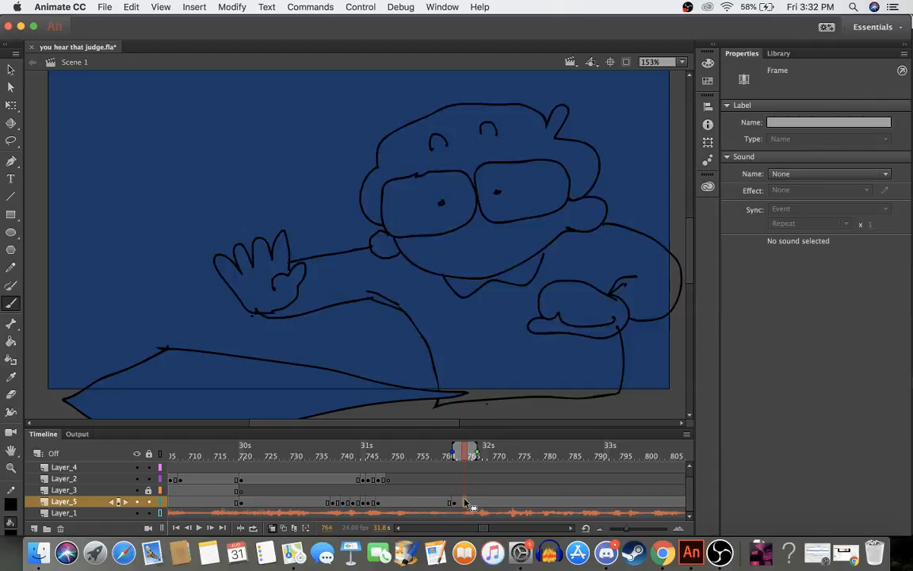
click(480, 459)
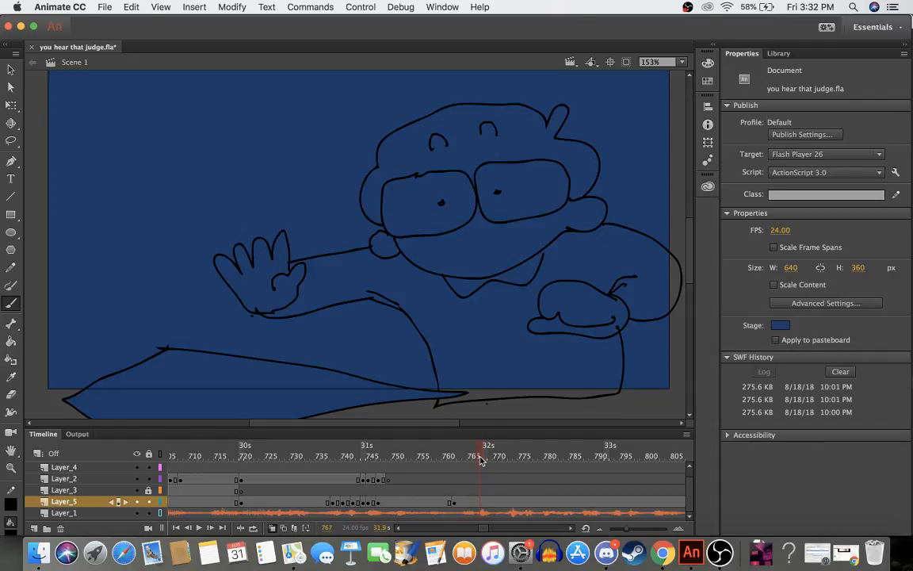
drag(480, 460, 458, 471)
click(462, 502)
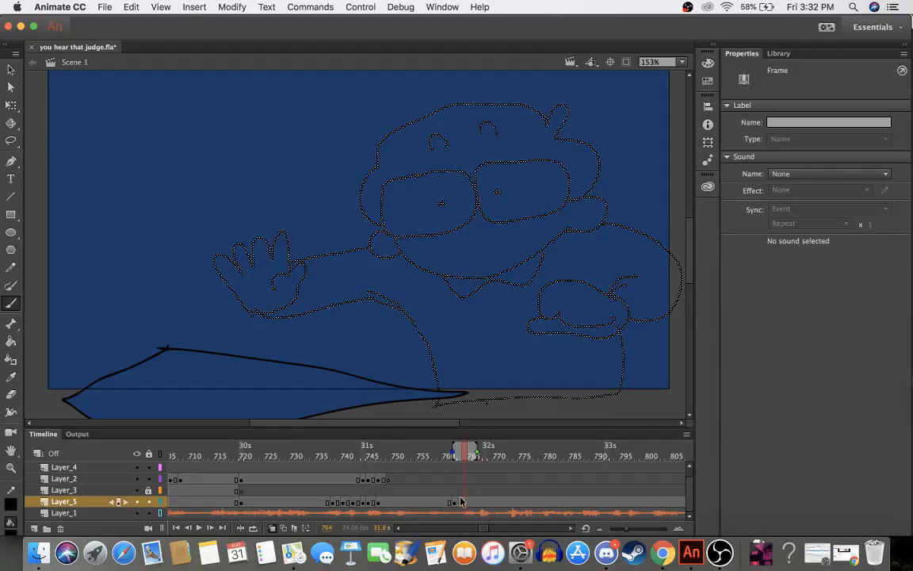
right_click(460, 503)
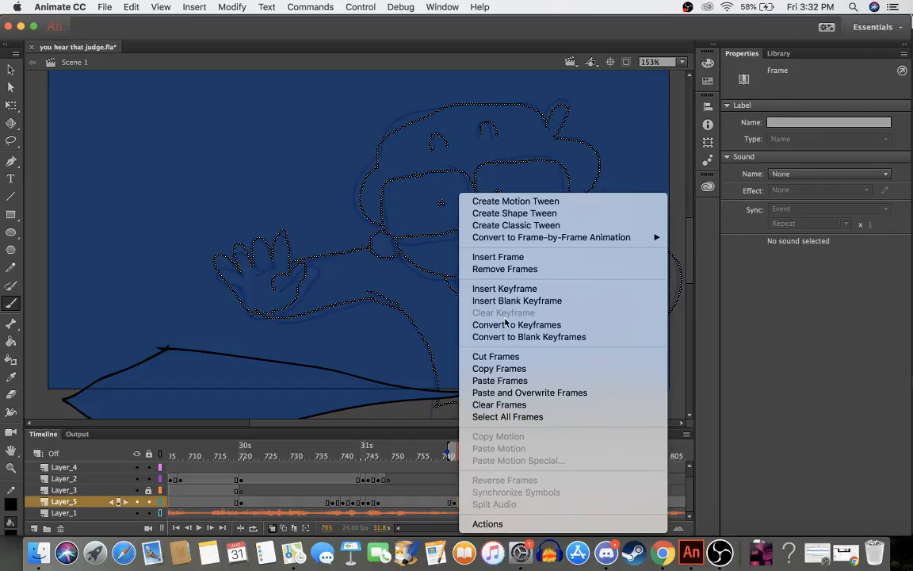
click(506, 302)
- Move the Layer_5 keyframe from frame 762 to frame 761 and go to the blank frame 763
click(454, 504)
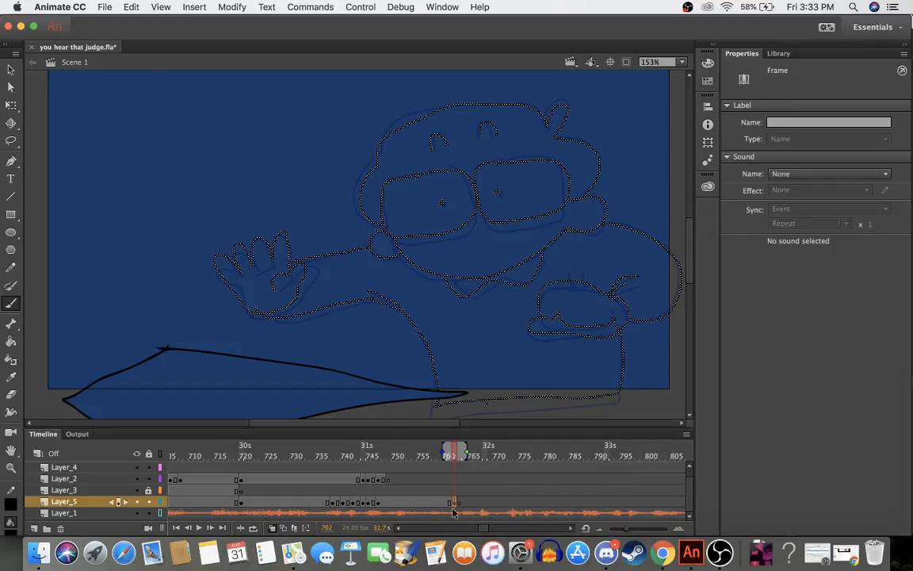
drag(455, 503, 450, 504)
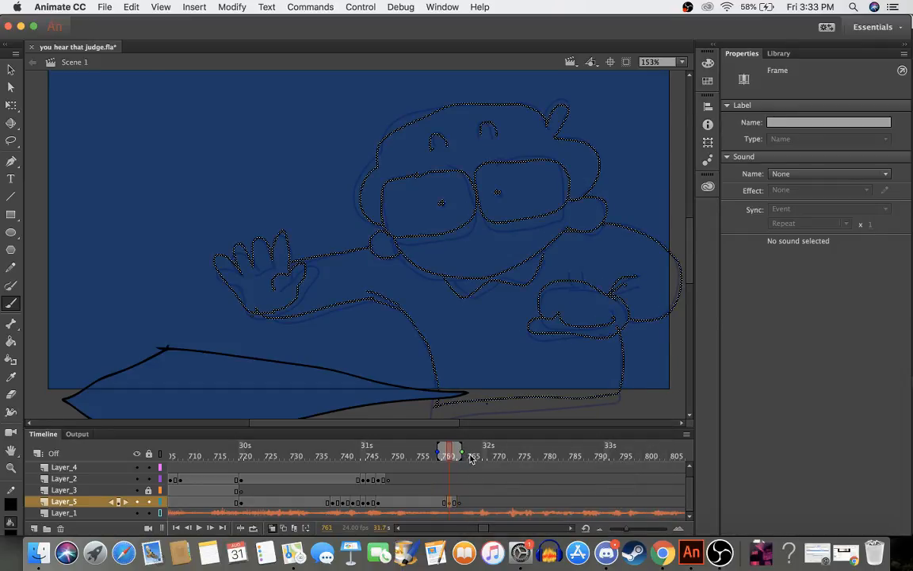
mouse_move(471, 458)
mouse_down()
mouse_move(455, 457)
mouse_move(469, 455)
mouse_move(461, 452)
mouse_up()
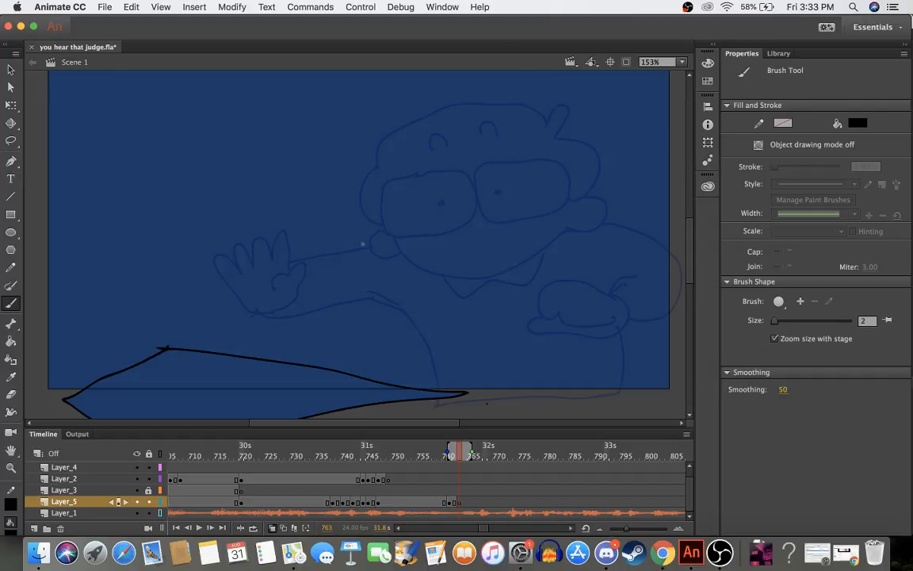
- On frame 763, draw the character's outstretched arm and raised hand, and the body's sides and bottom edge
mouse_move(366, 239)
mouse_down()
mouse_move(292, 236)
mouse_move(248, 199)
mouse_move(260, 221)
mouse_move(225, 212)
mouse_move(237, 226)
mouse_move(277, 234)
mouse_move(256, 238)
mouse_move(276, 260)
mouse_up()
mouse_move(240, 231)
mouse_down()
mouse_move(216, 239)
mouse_move(237, 244)
mouse_move(228, 258)
mouse_move(250, 257)
mouse_move(282, 281)
mouse_up()
mouse_move(286, 245)
mouse_down()
mouse_move(286, 281)
mouse_move(290, 274)
mouse_move(273, 277)
mouse_move(401, 303)
mouse_move(449, 405)
mouse_move(455, 392)
mouse_move(436, 397)
mouse_move(604, 398)
mouse_move(617, 392)
mouse_move(620, 326)
mouse_up()
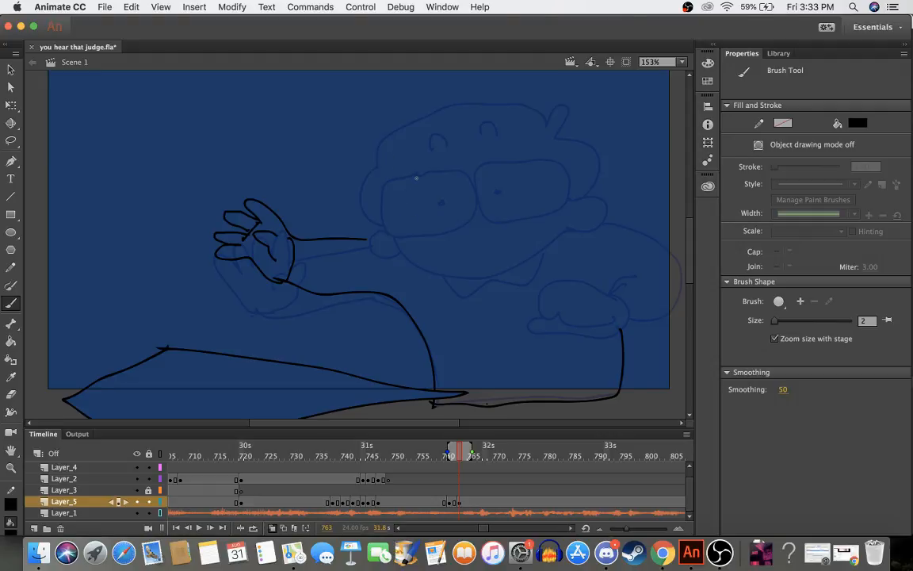
- Trace the glasses slightly above the onion-skin lines and add the pupils, ears, chin, and the hair tuft with its side outline
mouse_move(390, 175)
mouse_down()
mouse_move(381, 206)
mouse_move(393, 228)
mouse_move(451, 224)
mouse_move(480, 207)
mouse_move(473, 174)
mouse_move(419, 168)
mouse_up()
mouse_move(501, 162)
mouse_down()
mouse_move(480, 166)
mouse_move(479, 185)
mouse_move(507, 210)
mouse_move(549, 207)
mouse_move(567, 170)
mouse_move(503, 159)
mouse_up()
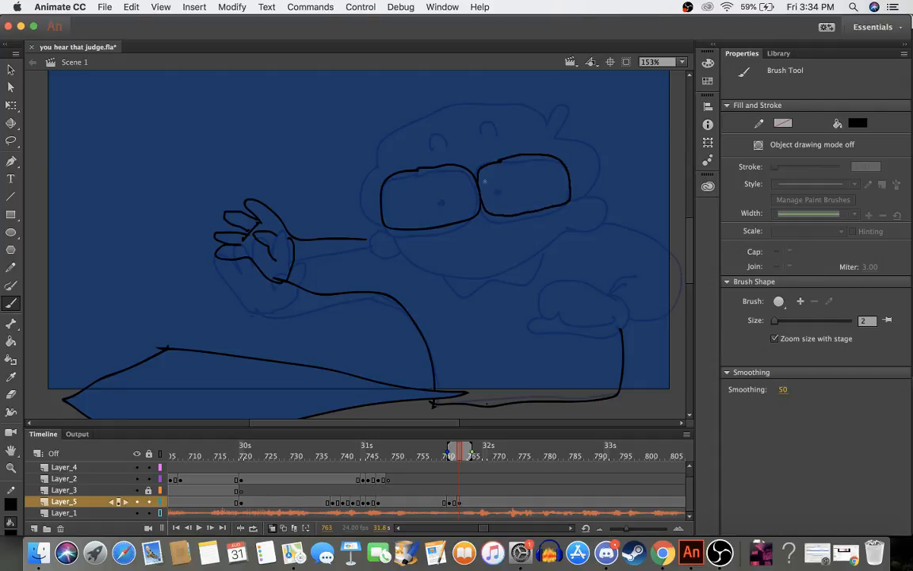
click(439, 199)
mouse_move(379, 224)
mouse_down()
mouse_move(377, 250)
mouse_move(398, 251)
mouse_move(396, 238)
mouse_move(410, 257)
mouse_move(454, 271)
mouse_move(539, 247)
mouse_move(569, 215)
mouse_move(588, 222)
mouse_move(603, 212)
mouse_move(599, 192)
mouse_move(572, 200)
mouse_move(593, 185)
mouse_move(599, 158)
mouse_move(588, 141)
mouse_move(562, 136)
mouse_move(581, 117)
mouse_move(575, 107)
mouse_move(550, 131)
mouse_up()
- Draw the character's bent hand with its wrist creases, the curved sleeve around it, and the shirt collar
mouse_move(617, 284)
mouse_down()
mouse_move(570, 260)
mouse_move(540, 270)
mouse_move(542, 292)
mouse_move(556, 282)
mouse_move(571, 307)
mouse_move(589, 295)
mouse_move(606, 309)
mouse_move(565, 318)
mouse_move(562, 300)
mouse_move(540, 304)
mouse_move(548, 321)
mouse_move(619, 326)
mouse_move(630, 307)
mouse_move(608, 278)
mouse_move(639, 268)
mouse_up()
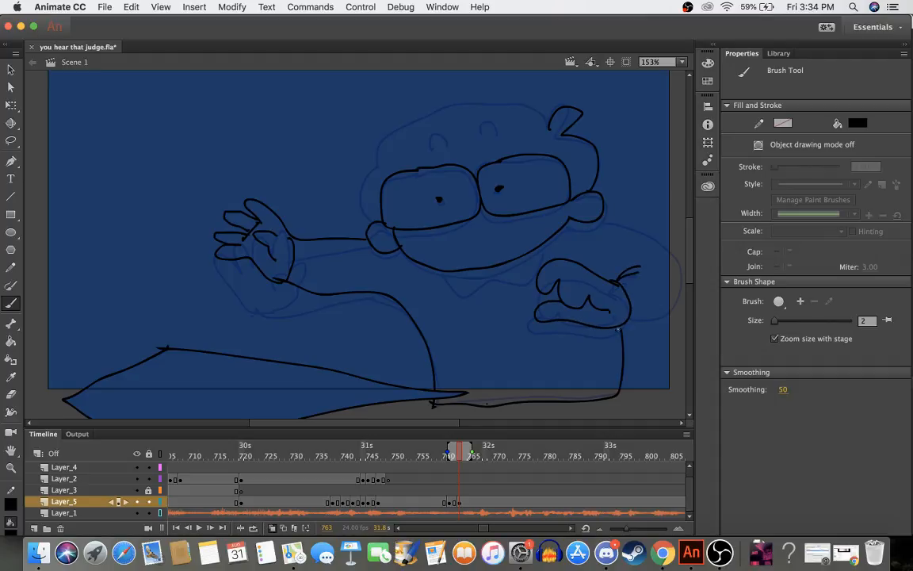
mouse_move(632, 316)
mouse_down()
mouse_move(672, 306)
mouse_move(678, 265)
mouse_move(648, 231)
mouse_up()
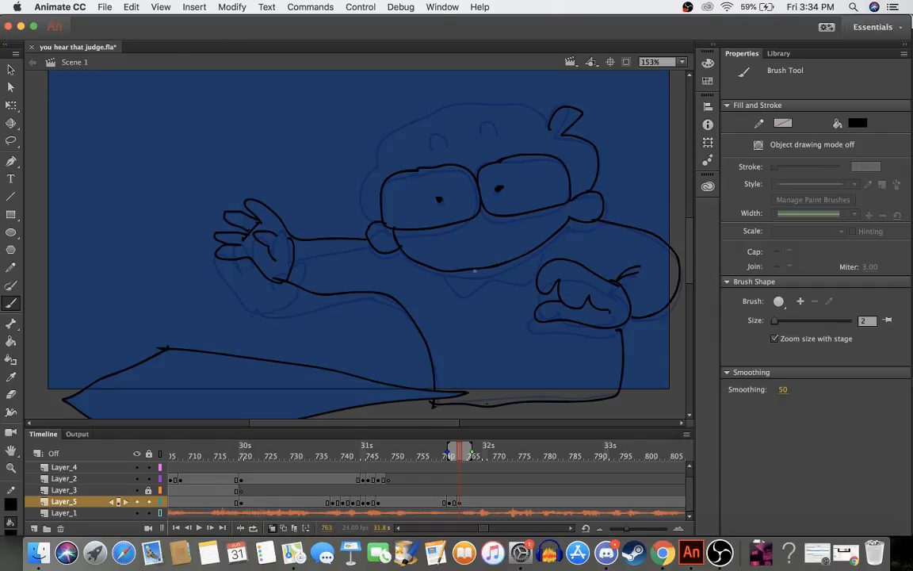
mouse_move(444, 271)
mouse_down()
mouse_move(464, 293)
mouse_move(486, 279)
mouse_move(520, 281)
mouse_move(528, 258)
mouse_up()
- Complete the hair outline, redrawing the curve over the top of the head, and add both eyebrows
mouse_move(377, 168)
mouse_down()
mouse_move(360, 199)
mouse_move(378, 216)
mouse_up()
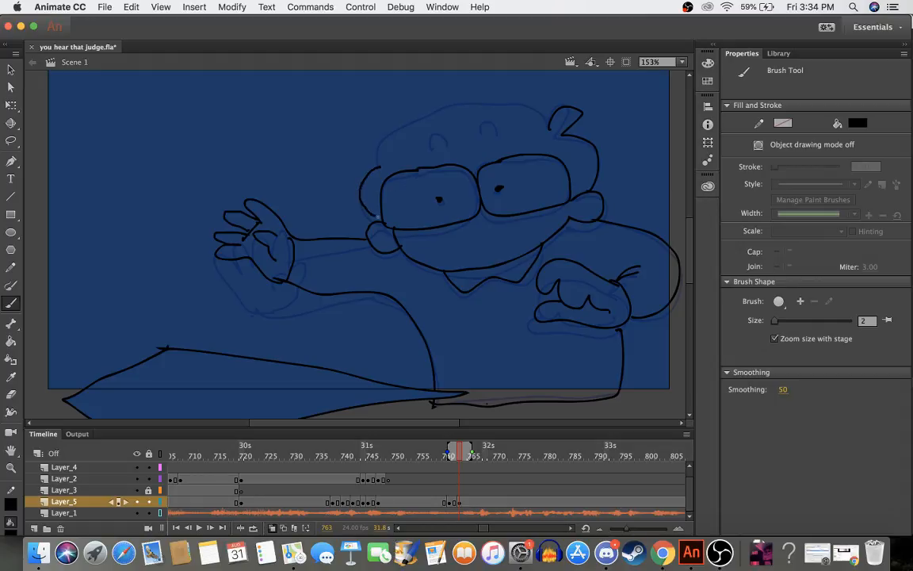
mouse_move(374, 167)
mouse_down()
mouse_move(382, 137)
mouse_move(440, 101)
mouse_move(489, 92)
mouse_move(541, 100)
mouse_move(548, 126)
mouse_up()
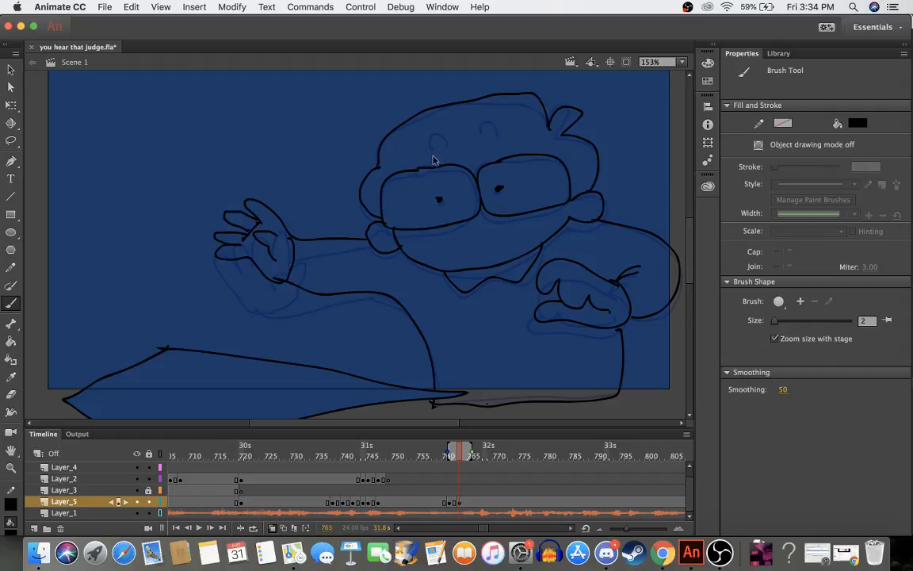
key(super+z)
mouse_move(375, 156)
mouse_down()
mouse_move(413, 114)
mouse_move(478, 99)
mouse_move(531, 97)
mouse_move(550, 118)
mouse_up()
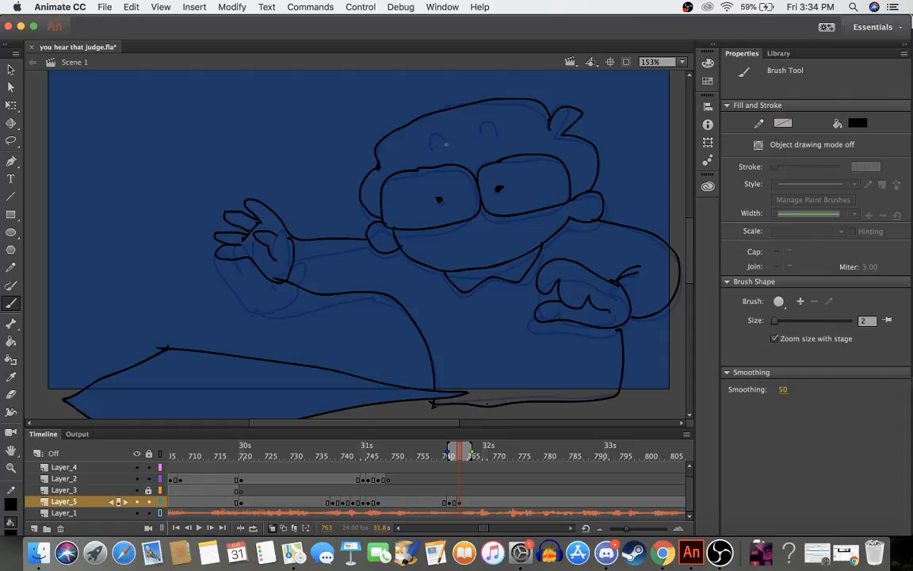
mouse_move(448, 144)
mouse_down()
mouse_move(433, 148)
mouse_move(503, 135)
mouse_up()
- Scrub through the finished drawing and insert a blank keyframe at frame 764 on Layer_5
drag(405, 456, 464, 468)
click(465, 503)
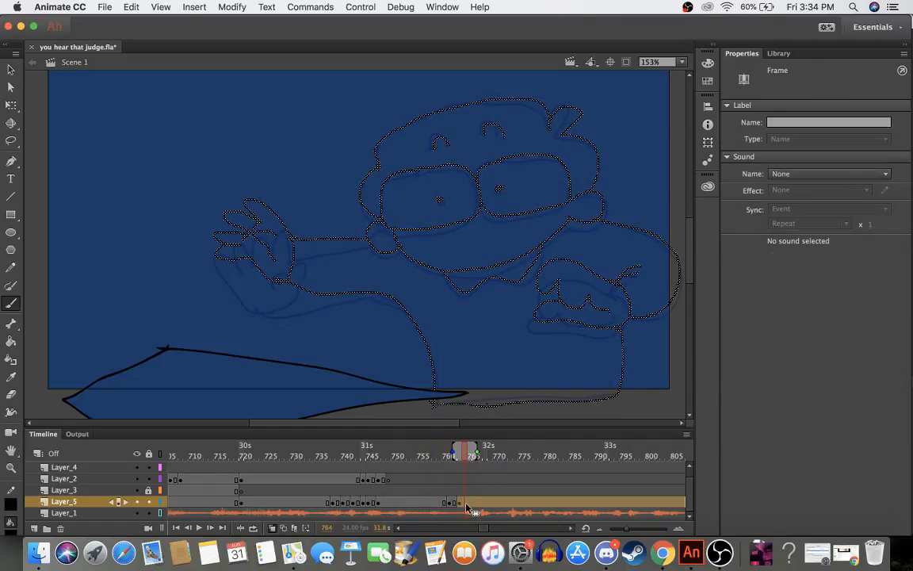
right_click(466, 504)
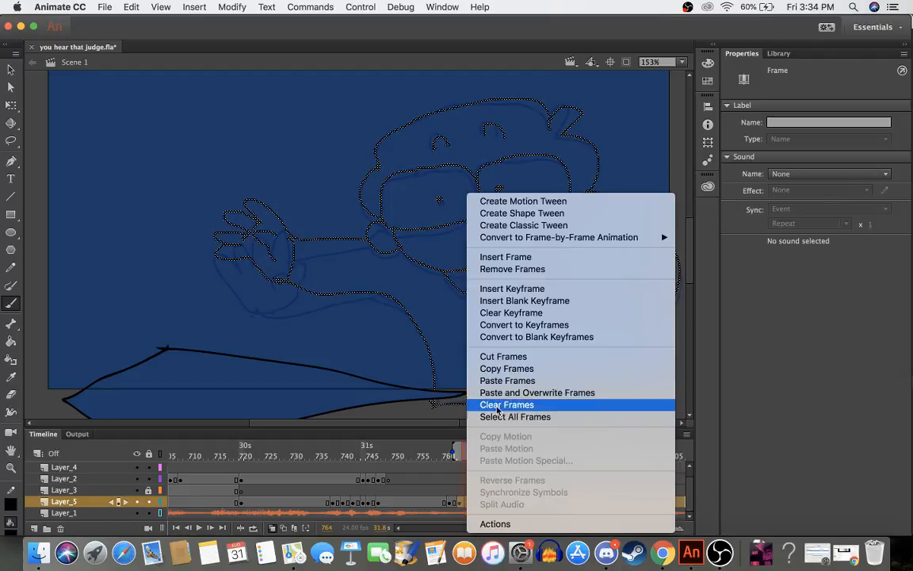
click(516, 301)
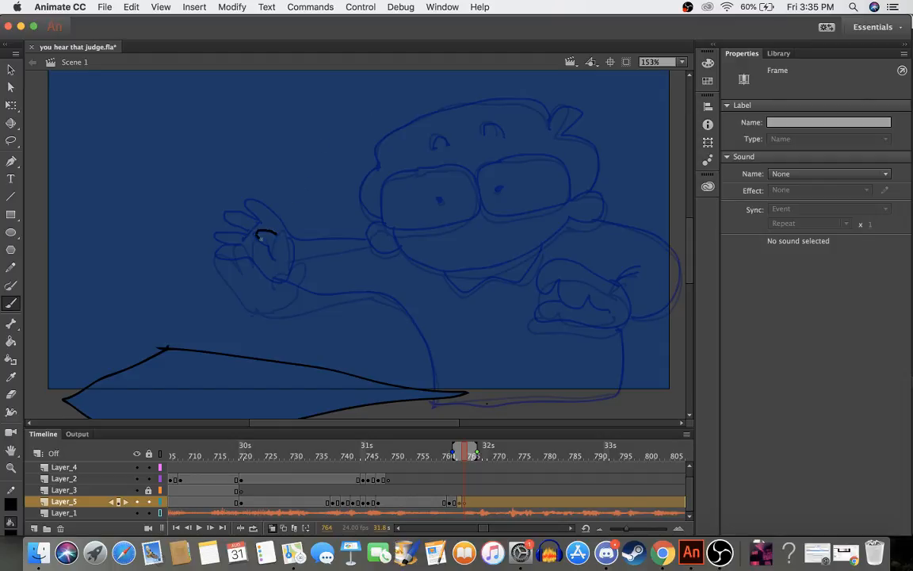
- Draw the raised hand on frame 764, redoing a palm stroke, and extend the arm's upper and lower lines
mouse_move(260, 238)
mouse_down()
mouse_move(273, 247)
mouse_move(259, 228)
mouse_move(275, 250)
mouse_move(264, 203)
mouse_move(252, 228)
mouse_move(230, 214)
mouse_move(238, 230)
mouse_move(215, 231)
mouse_move(238, 236)
mouse_move(219, 241)
mouse_move(265, 275)
mouse_move(288, 262)
mouse_move(291, 230)
mouse_up()
key(super+z)
drag(288, 273, 390, 294)
drag(287, 233, 369, 233)
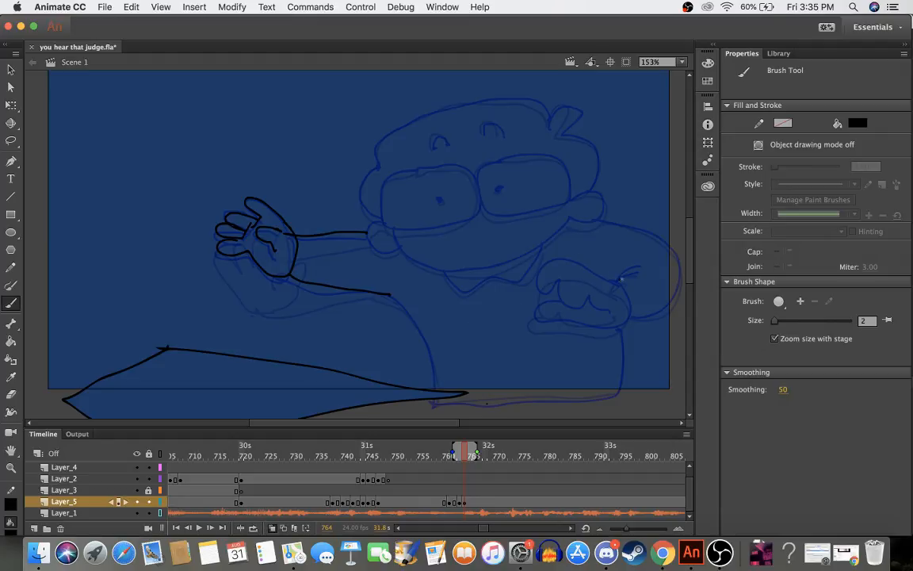
- Draw the bent hand with its fingers and wrist creases, the curved sleeve, and the ear above it
mouse_move(621, 279)
mouse_down()
mouse_move(550, 259)
mouse_move(538, 287)
mouse_move(547, 292)
mouse_move(563, 276)
mouse_move(560, 291)
mouse_move(592, 301)
mouse_move(599, 287)
mouse_move(620, 303)
mouse_up()
mouse_move(555, 292)
mouse_down()
mouse_move(557, 318)
mouse_move(613, 325)
mouse_move(630, 315)
mouse_move(631, 291)
mouse_move(615, 275)
mouse_move(641, 261)
mouse_up()
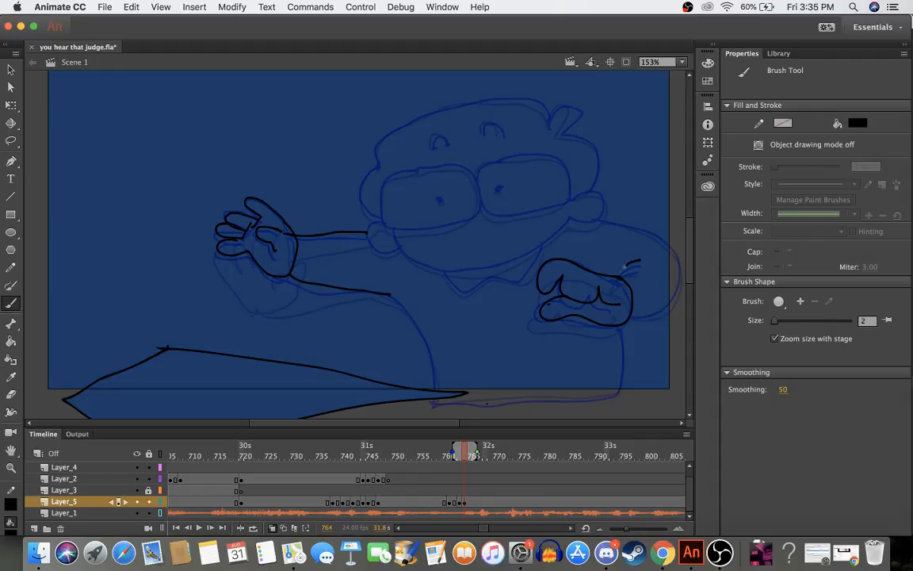
mouse_move(636, 313)
mouse_down()
mouse_move(662, 308)
mouse_move(679, 278)
mouse_move(670, 248)
mouse_move(606, 219)
mouse_move(585, 220)
mouse_move(601, 213)
mouse_move(598, 195)
mouse_move(572, 196)
mouse_up()
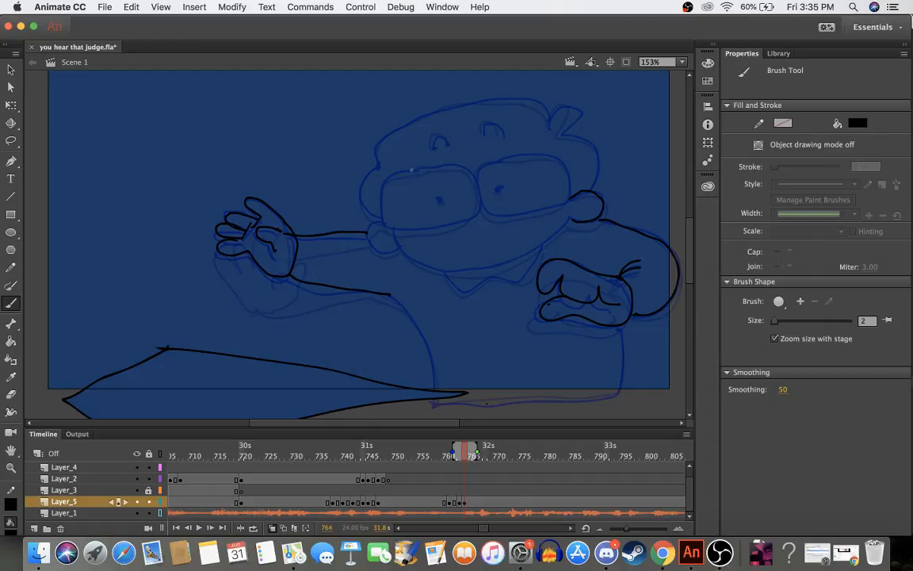
- Draw the glasses and pupils, both eyebrows, the full hair outline and the remaining ear
mouse_move(383, 185)
mouse_down()
mouse_move(391, 225)
mouse_move(431, 225)
mouse_move(480, 203)
mouse_move(473, 168)
mouse_move(413, 172)
mouse_up()
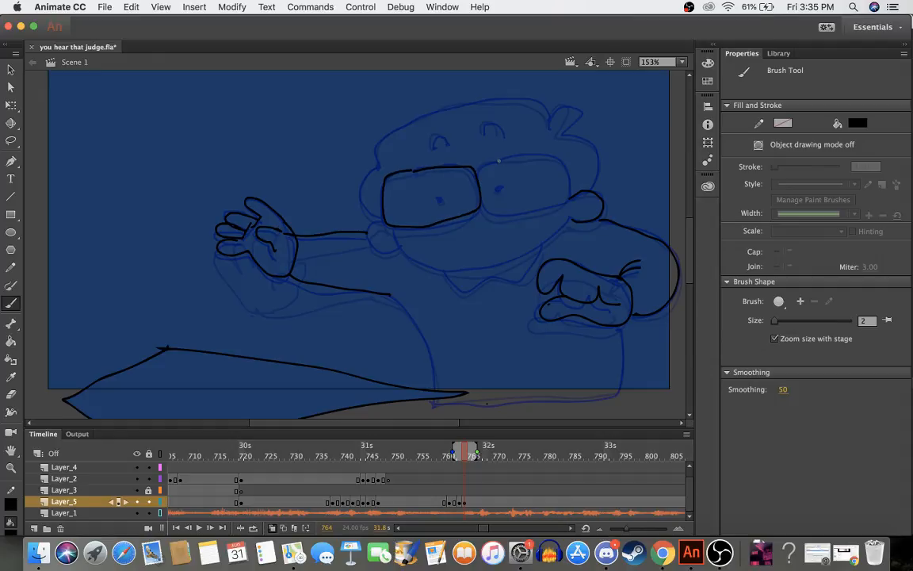
mouse_move(483, 202)
mouse_down()
mouse_move(545, 203)
mouse_move(566, 161)
mouse_move(477, 167)
mouse_up()
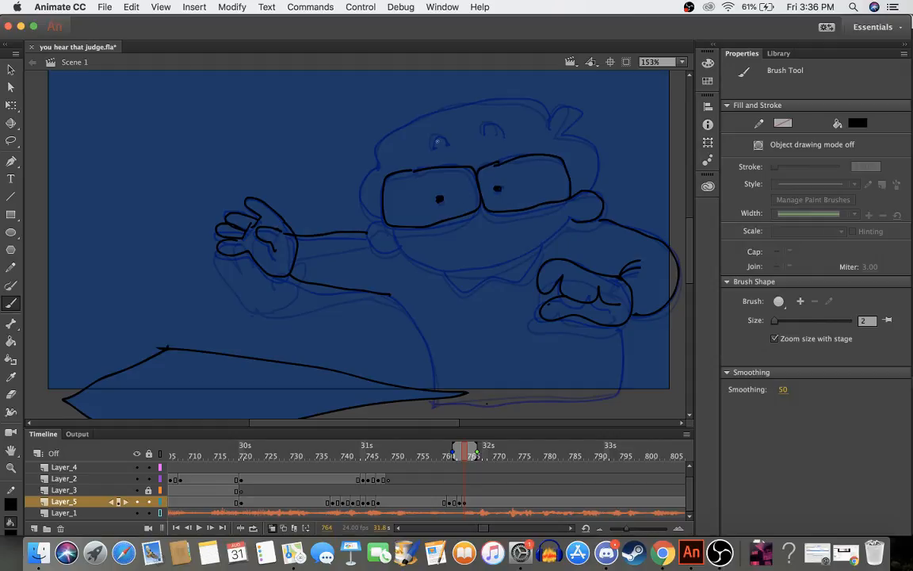
drag(439, 135, 431, 146)
drag(485, 134, 503, 133)
mouse_move(587, 187)
mouse_down()
mouse_move(600, 163)
mouse_move(593, 143)
mouse_move(563, 137)
mouse_move(582, 119)
mouse_move(572, 113)
mouse_move(554, 127)
mouse_move(521, 100)
mouse_move(426, 111)
mouse_move(385, 131)
mouse_move(360, 199)
mouse_move(383, 217)
mouse_move(398, 254)
mouse_up()
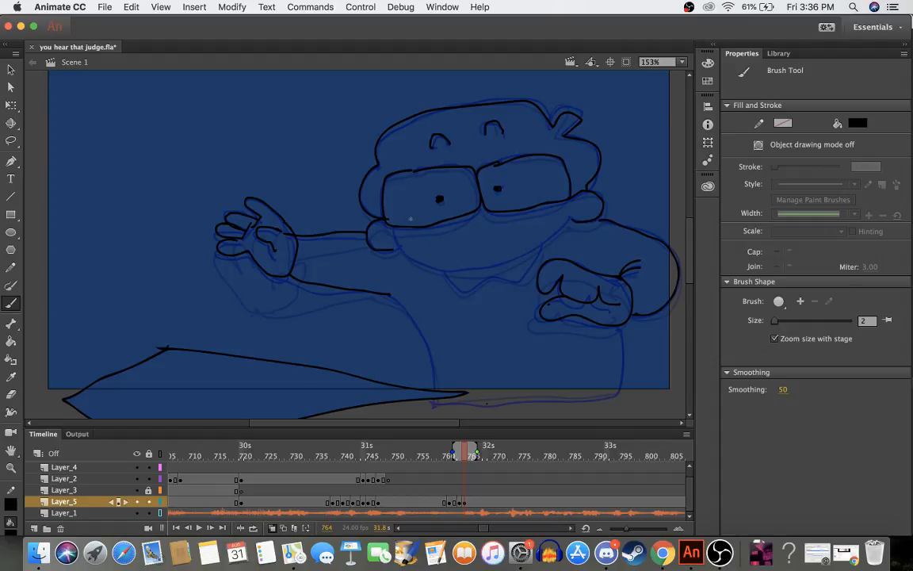
- Draw the chin line, replacing the first attempt, and add the collar and the body's sides and bottom edge
mouse_move(397, 237)
mouse_down()
mouse_move(428, 266)
mouse_move(472, 270)
mouse_move(549, 233)
mouse_up()
key(super+z)
mouse_move(373, 226)
mouse_down()
mouse_move(416, 260)
mouse_move(465, 263)
mouse_move(536, 244)
mouse_up()
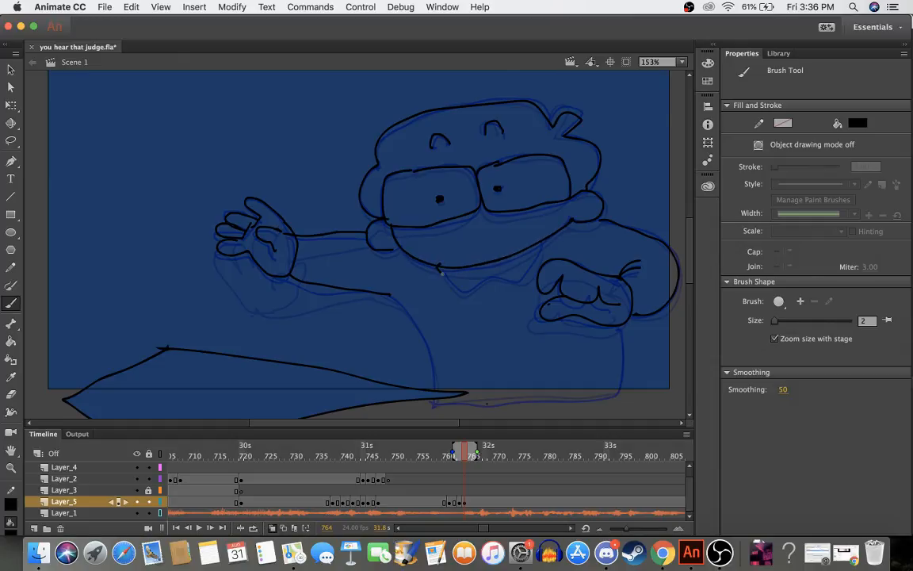
mouse_move(442, 273)
mouse_down()
mouse_move(489, 271)
mouse_move(516, 275)
mouse_move(540, 262)
mouse_up()
mouse_move(391, 297)
mouse_down()
mouse_move(439, 370)
mouse_move(436, 404)
mouse_move(619, 395)
mouse_move(623, 327)
mouse_up()
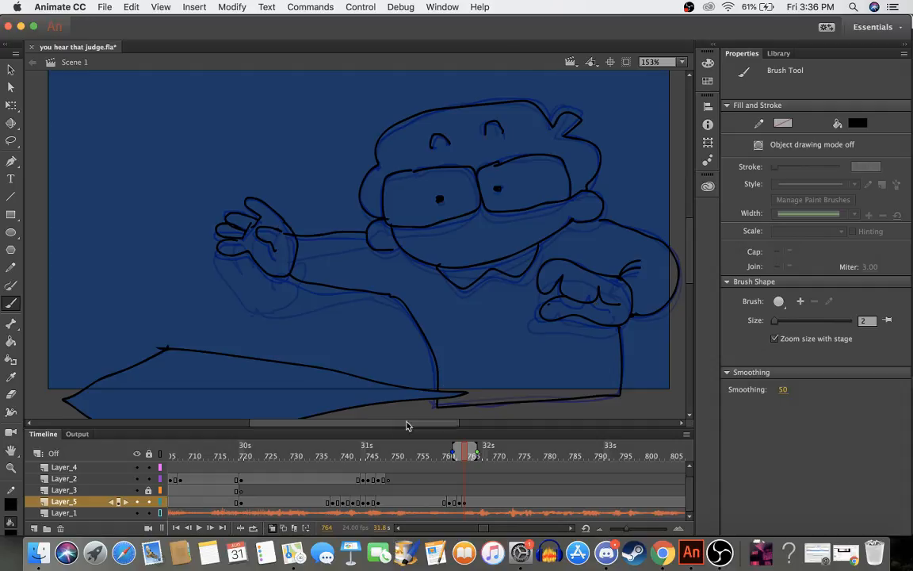
- Scrub through the new drawing and insert a blank keyframe at frame 766 on Layer_5
drag(401, 450, 475, 452)
click(477, 508)
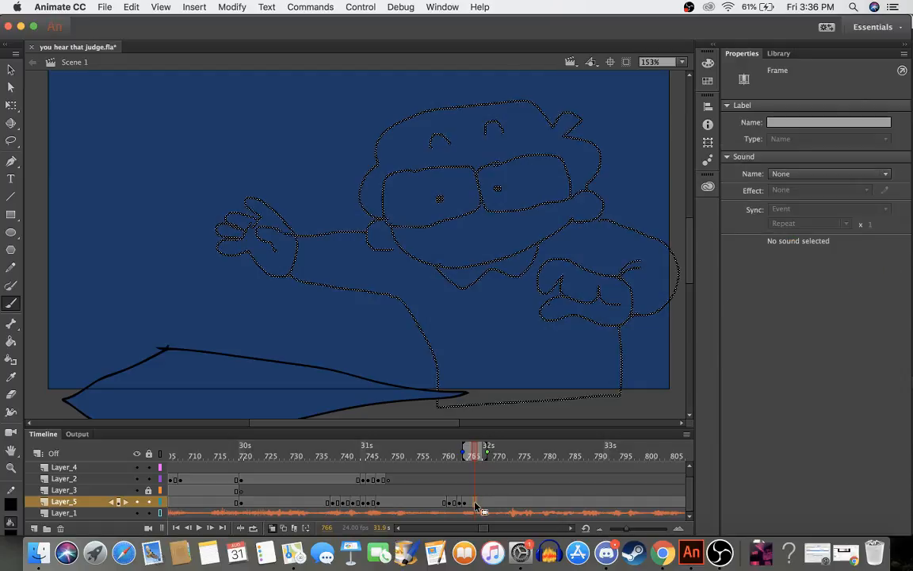
right_click(477, 507)
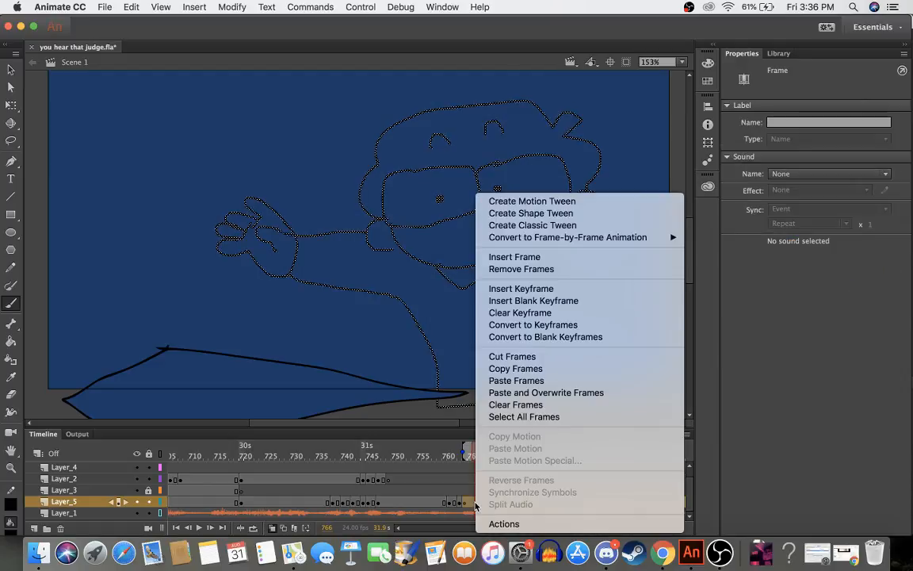
click(521, 313)
key(super+z)
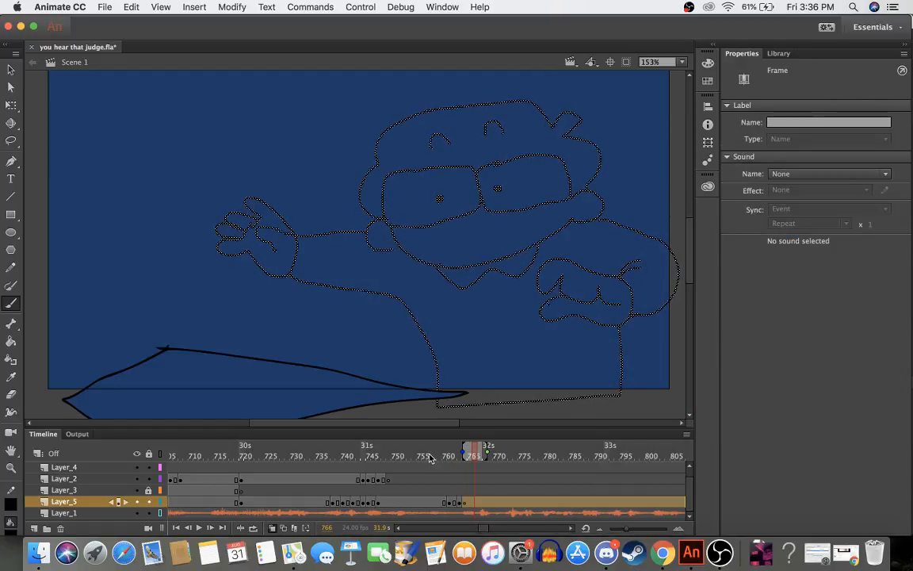
right_click(477, 507)
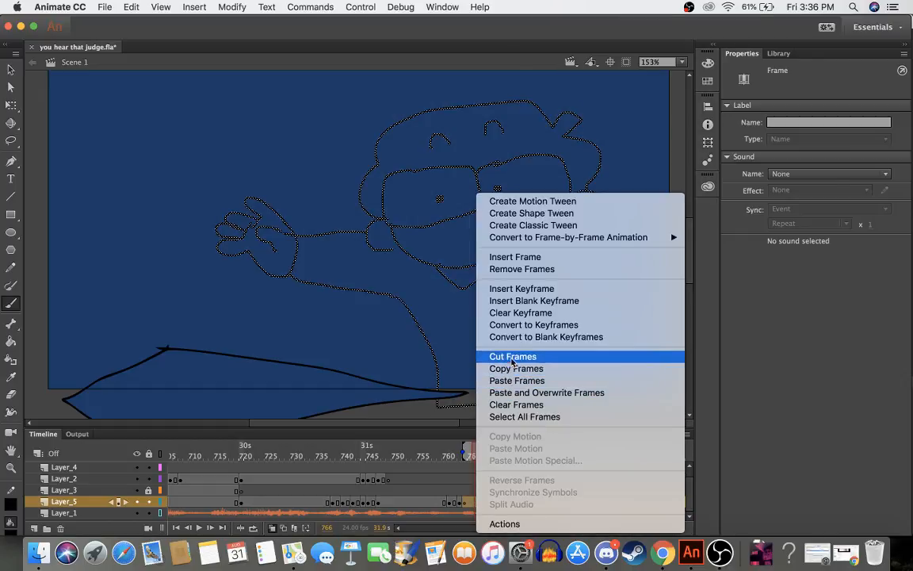
click(522, 300)
- Turn off onion skinning and play the animation from frame 732
drag(259, 451, 349, 455)
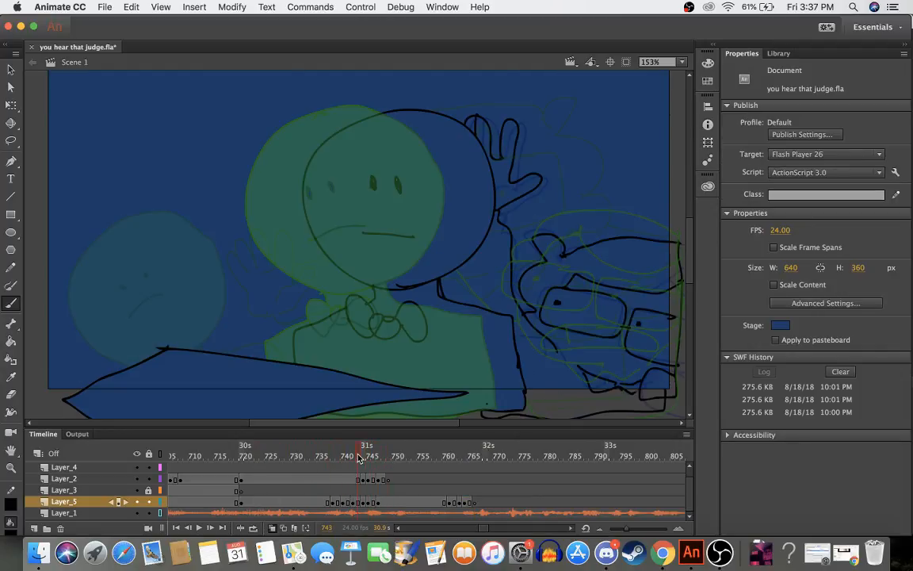
click(271, 527)
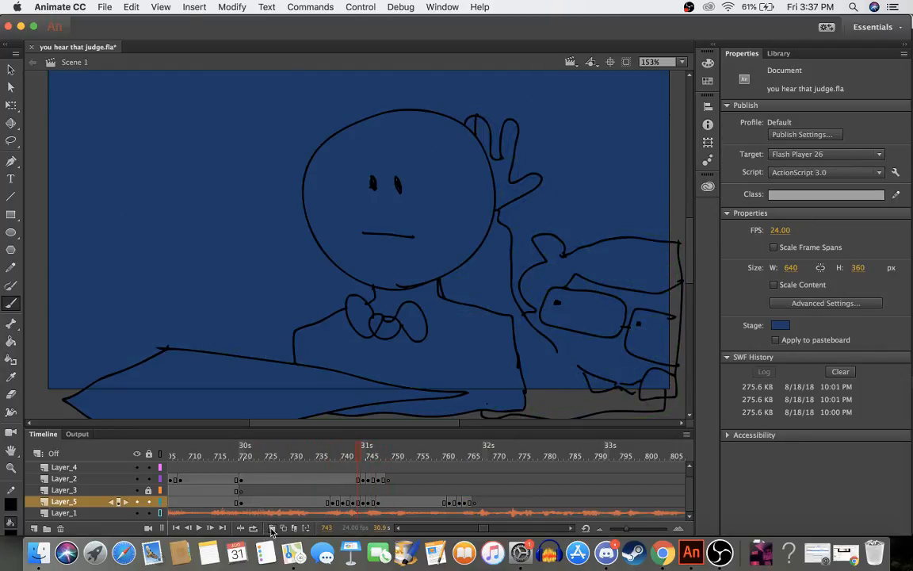
click(351, 453)
drag(351, 452, 306, 463)
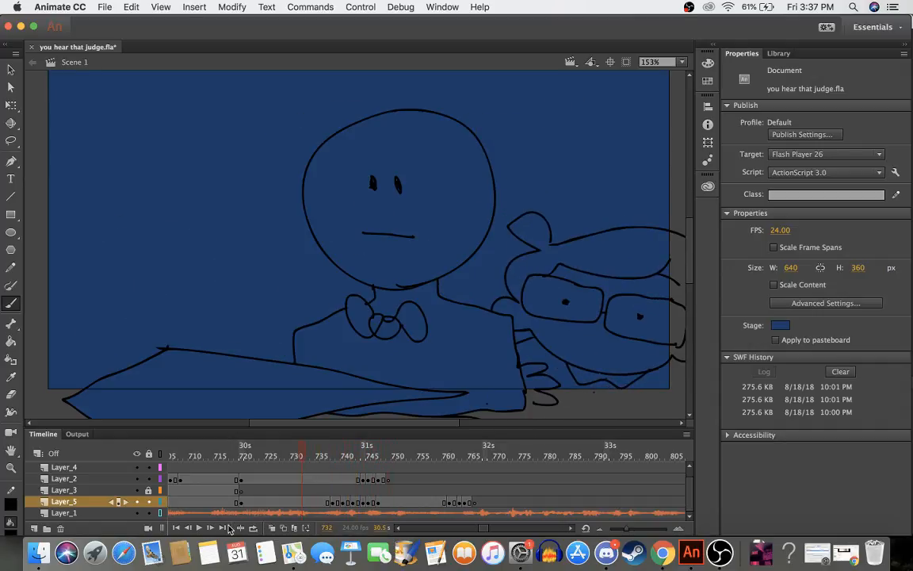
click(199, 528)
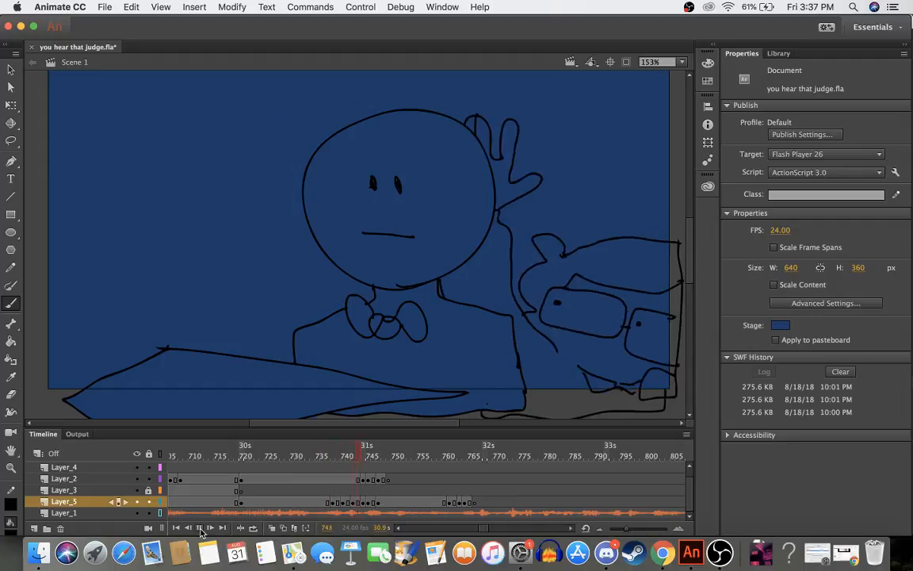
- Scrub back and forth up to frame 747 and replay the character's entrance from frame 735 to check its timing
click(328, 457)
drag(329, 457, 377, 460)
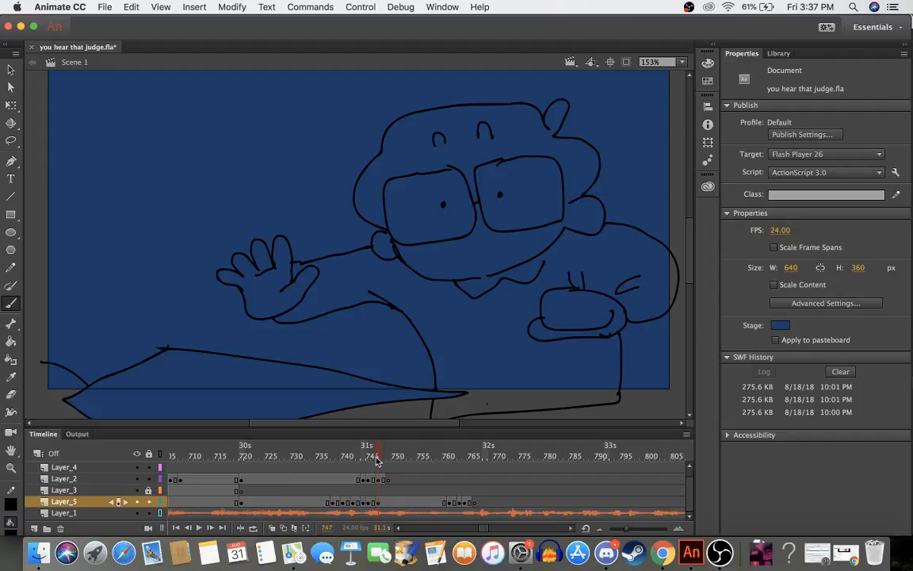
drag(377, 460, 310, 458)
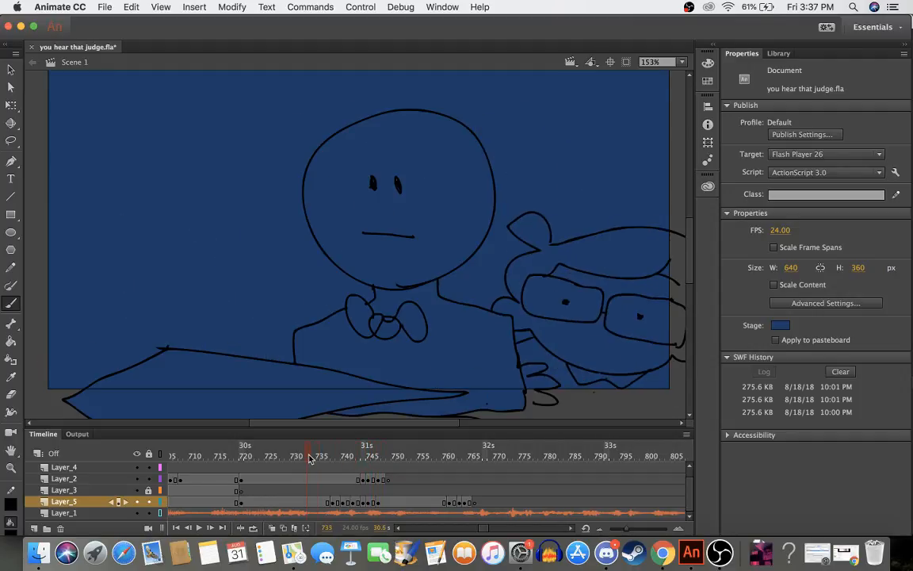
click(199, 528)
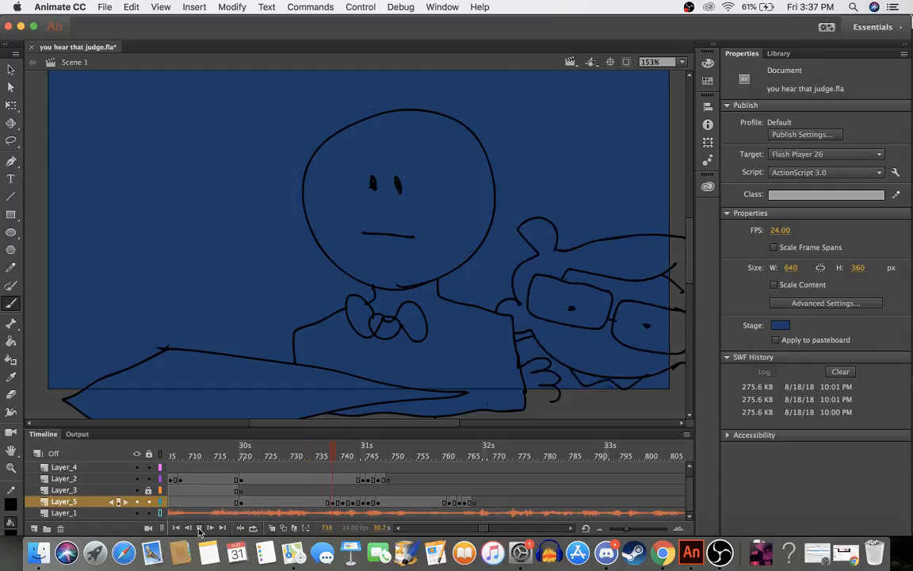
click(199, 529)
- Try to shift the keyframes between frames 737 and 751 one frame earlier across the layers, and undo the attempts
drag(328, 468, 389, 506)
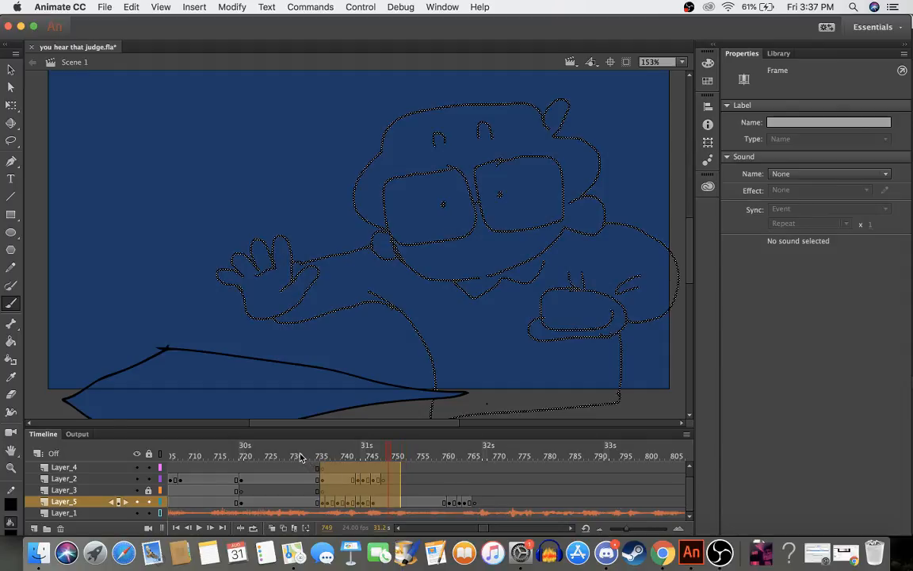
key(super+z)
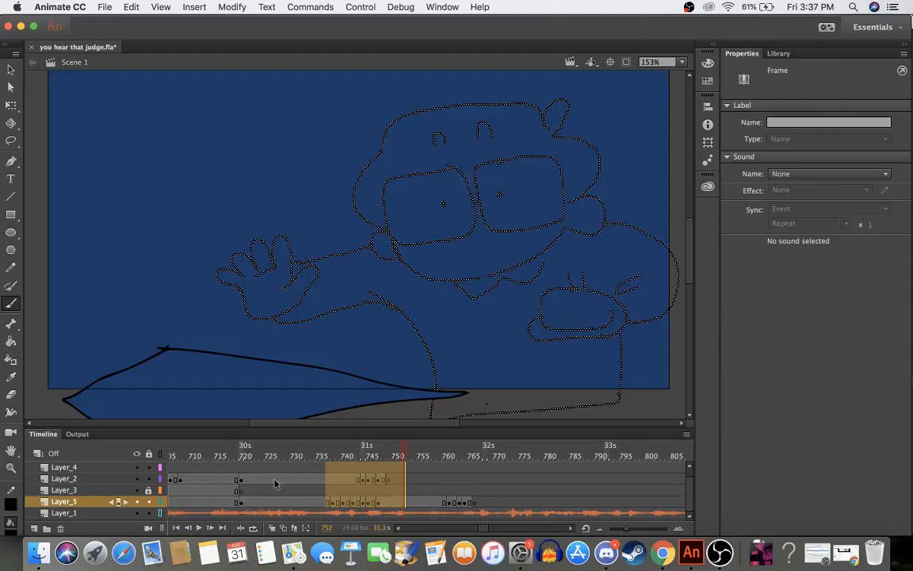
click(312, 466)
drag(364, 480, 349, 507)
key(super+z)
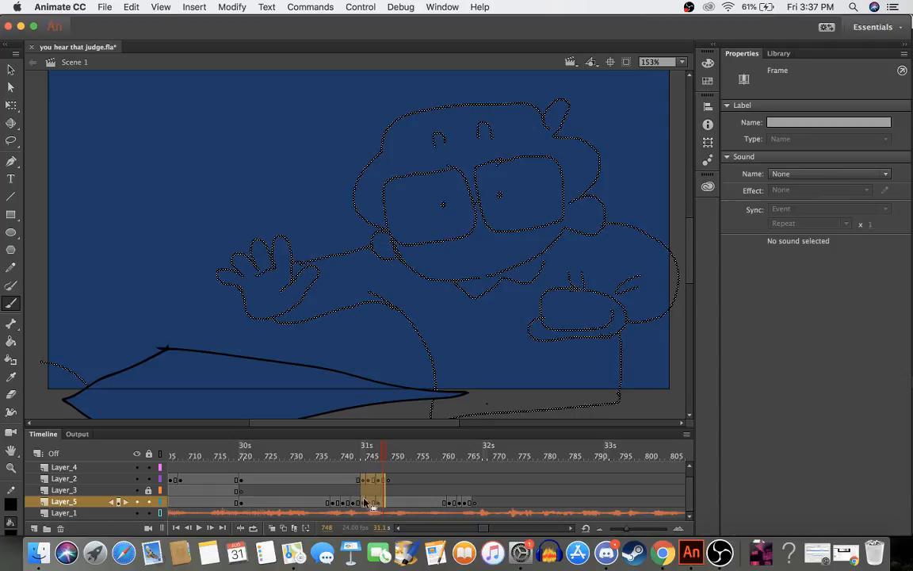
- Move the Layer_5 keyframes starting at frame 738 and the Layer_2 keyframes starting at frame 744 one frame earlier, and play from frame 726
drag(366, 503, 329, 505)
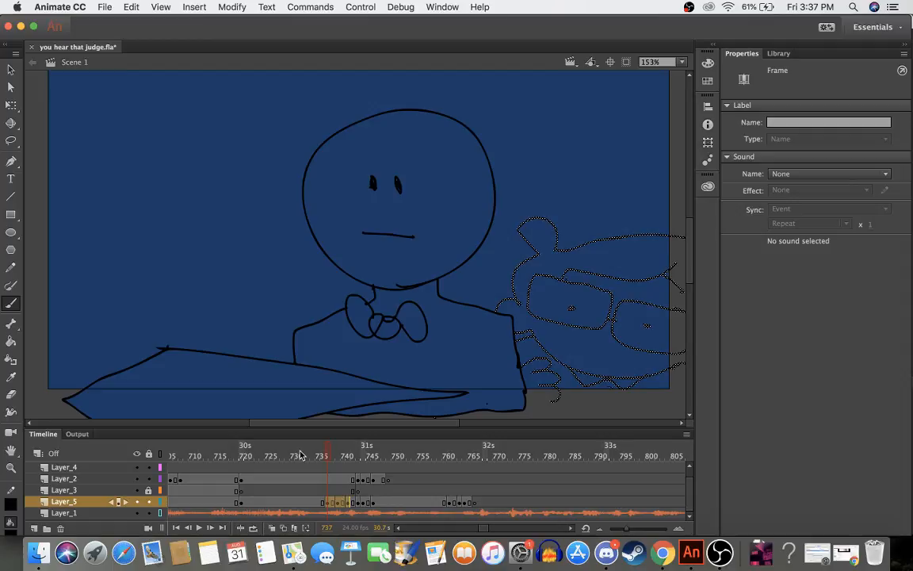
mouse_move(301, 453)
mouse_down()
mouse_move(403, 455)
mouse_move(300, 459)
mouse_up()
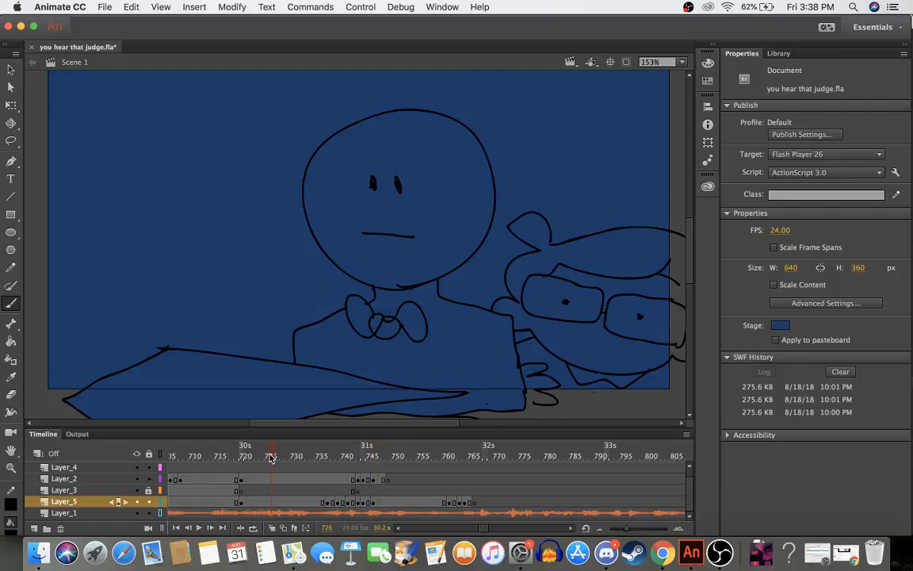
click(203, 530)
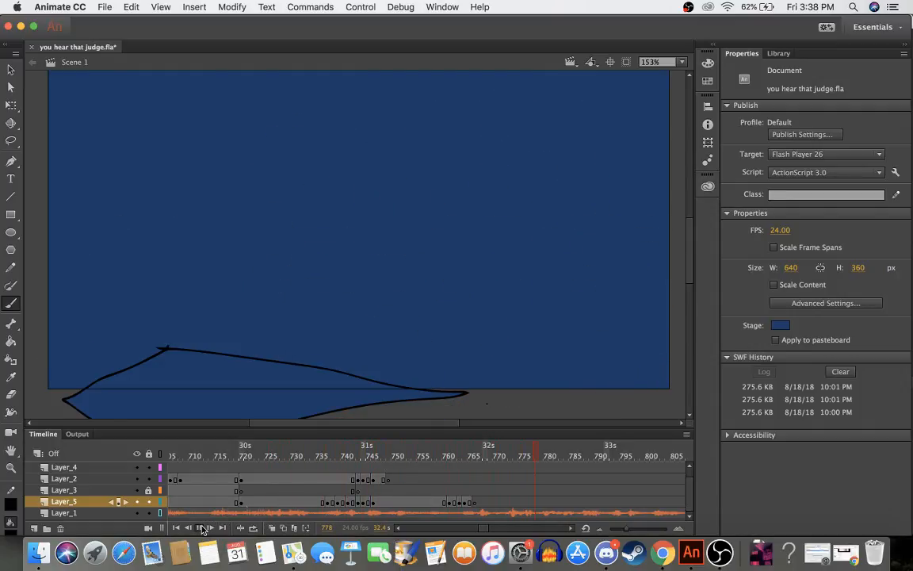
- Turn on onion skinning at frame 766, narrow its range, and draw both lenses of the character's glasses on Layer_5
drag(441, 458, 476, 454)
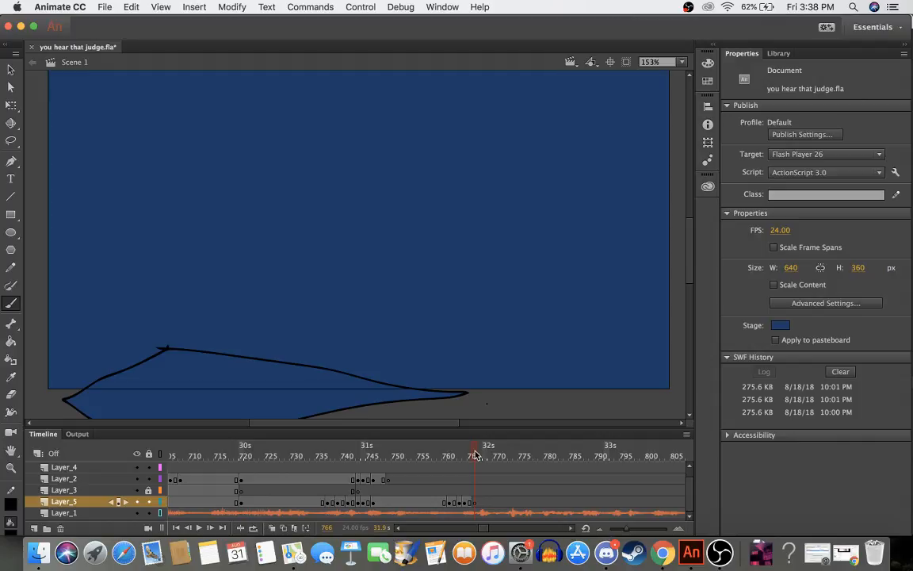
click(271, 528)
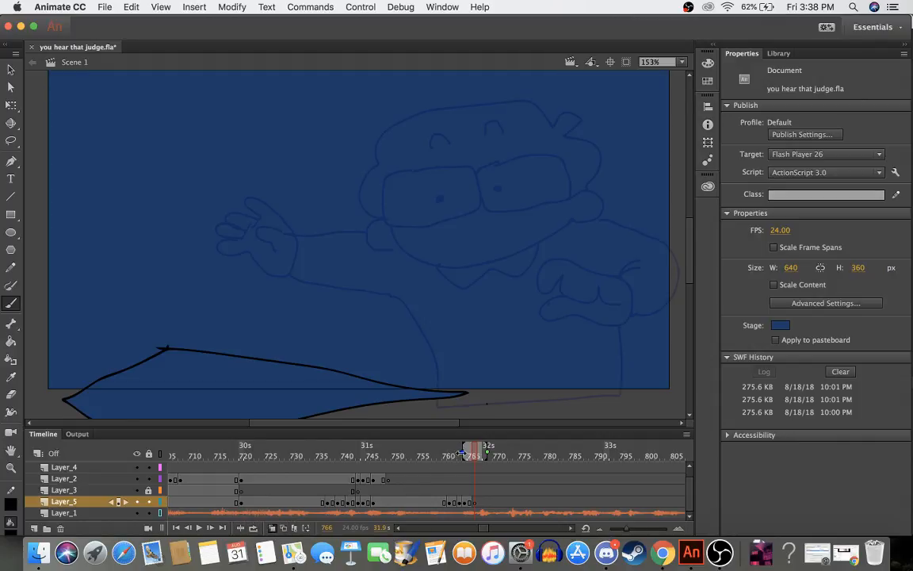
drag(466, 452, 472, 450)
mouse_move(421, 184)
mouse_down()
mouse_move(369, 195)
mouse_move(360, 219)
mouse_move(370, 246)
mouse_move(405, 244)
mouse_move(450, 222)
mouse_move(420, 185)
mouse_up()
mouse_move(486, 174)
mouse_down()
mouse_move(451, 193)
mouse_move(457, 225)
mouse_move(517, 228)
mouse_move(552, 202)
mouse_move(540, 170)
mouse_move(476, 172)
mouse_up()
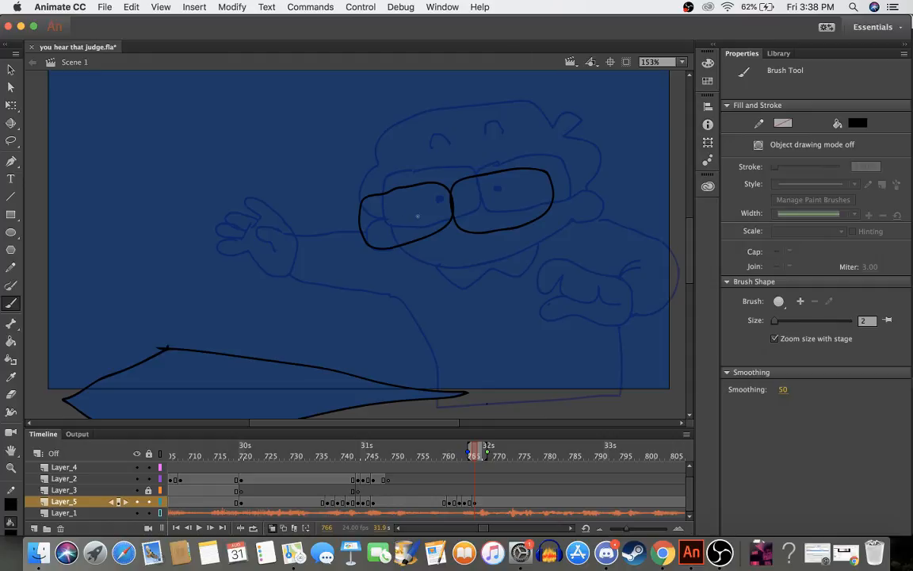
- Draw the character's eyebrows, pupils, hair, ear, jawline and forehead hairline around the glasses in frame 766
drag(407, 157, 396, 160)
drag(457, 151, 482, 143)
drag(486, 198, 486, 203)
mouse_move(386, 250)
mouse_down()
mouse_move(461, 279)
mouse_move(501, 268)
mouse_move(577, 218)
mouse_move(581, 202)
mouse_move(554, 197)
mouse_move(582, 172)
mouse_move(573, 151)
mouse_move(546, 144)
mouse_move(566, 125)
mouse_move(536, 135)
mouse_move(524, 117)
mouse_move(502, 116)
mouse_move(398, 128)
mouse_move(371, 145)
mouse_move(358, 216)
mouse_up()
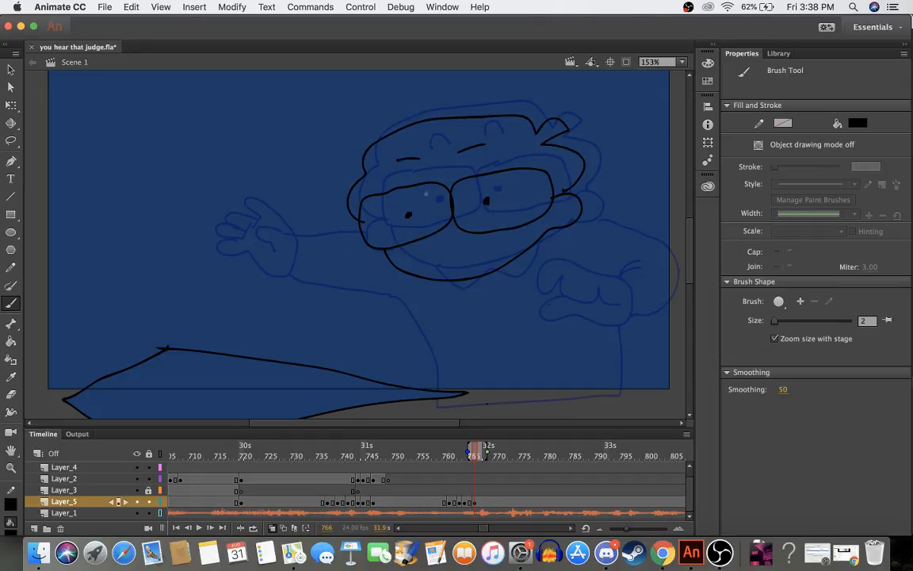
drag(434, 147, 504, 168)
key(super+z)
mouse_move(443, 146)
mouse_down()
mouse_move(472, 160)
mouse_move(529, 167)
mouse_up()
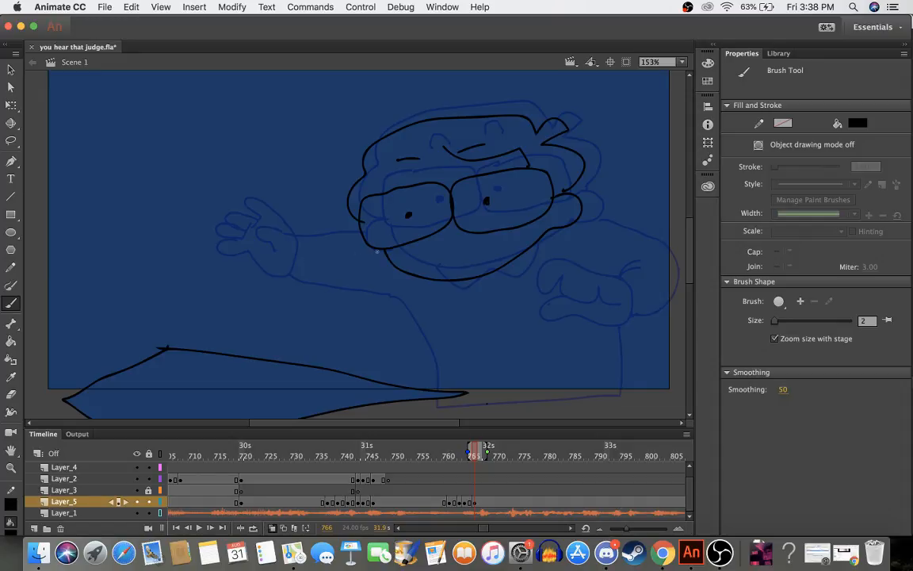
- Draw the arm lowered toward the desk with spread fingers, redoing the hand, and add the adjoining side of the torso
mouse_move(377, 251)
mouse_down()
mouse_move(311, 268)
mouse_move(278, 291)
mouse_move(236, 334)
mouse_move(260, 339)
mouse_up()
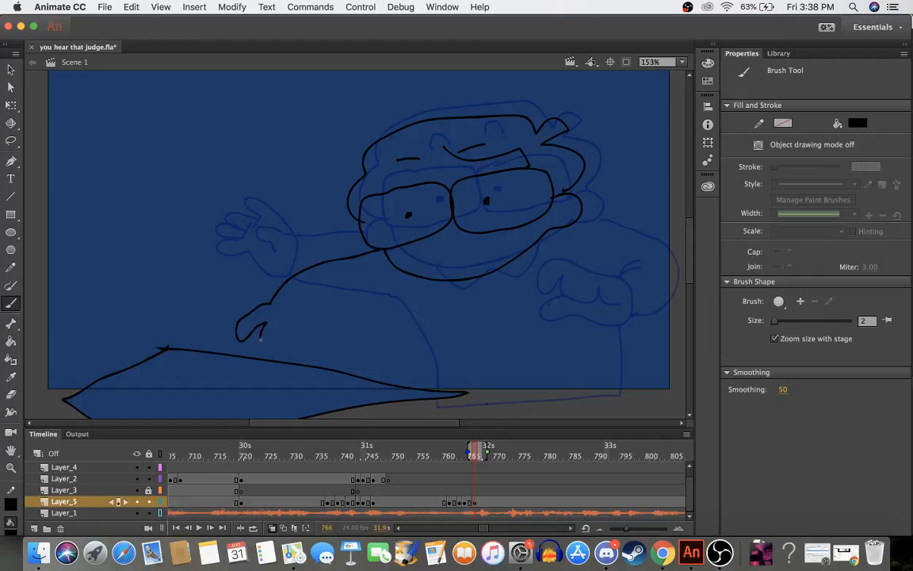
key(super+z)
key(super+z)
mouse_move(281, 299)
mouse_down()
mouse_move(229, 330)
mouse_move(261, 329)
mouse_move(259, 352)
mouse_move(280, 331)
mouse_move(277, 346)
mouse_move(300, 333)
mouse_move(306, 351)
mouse_move(315, 327)
mouse_move(337, 328)
mouse_move(301, 302)
mouse_move(282, 301)
mouse_move(331, 316)
mouse_move(318, 313)
mouse_move(322, 302)
mouse_move(328, 311)
mouse_move(392, 310)
mouse_up()
mouse_move(380, 286)
mouse_down()
mouse_move(425, 389)
mouse_move(478, 404)
mouse_up()
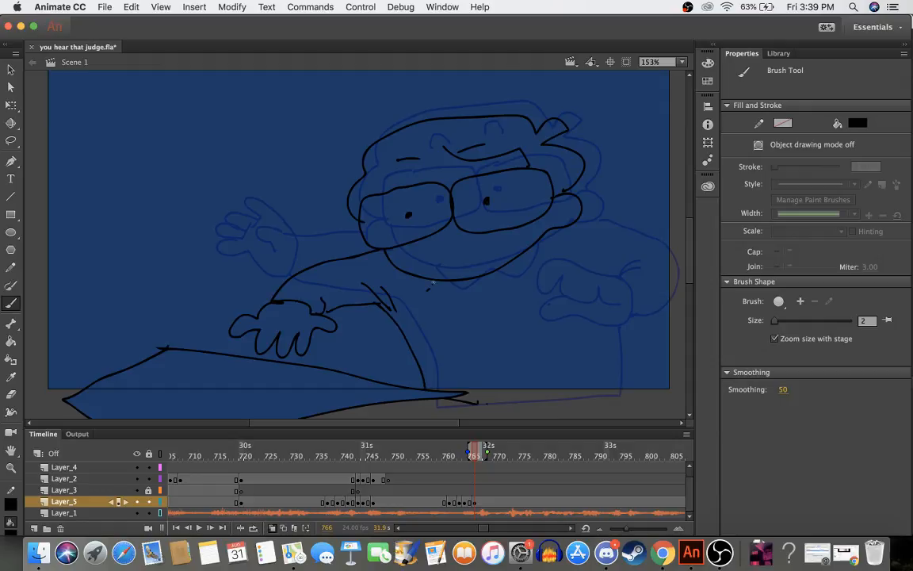
- Draw the shirt collar, the lower and outer torso edges, and the other bent arm with its curled hand
mouse_move(430, 282)
mouse_down()
mouse_move(470, 296)
mouse_move(487, 279)
mouse_move(511, 283)
mouse_move(523, 257)
mouse_up()
mouse_move(468, 400)
mouse_down()
mouse_move(539, 399)
mouse_move(614, 380)
mouse_move(612, 329)
mouse_up()
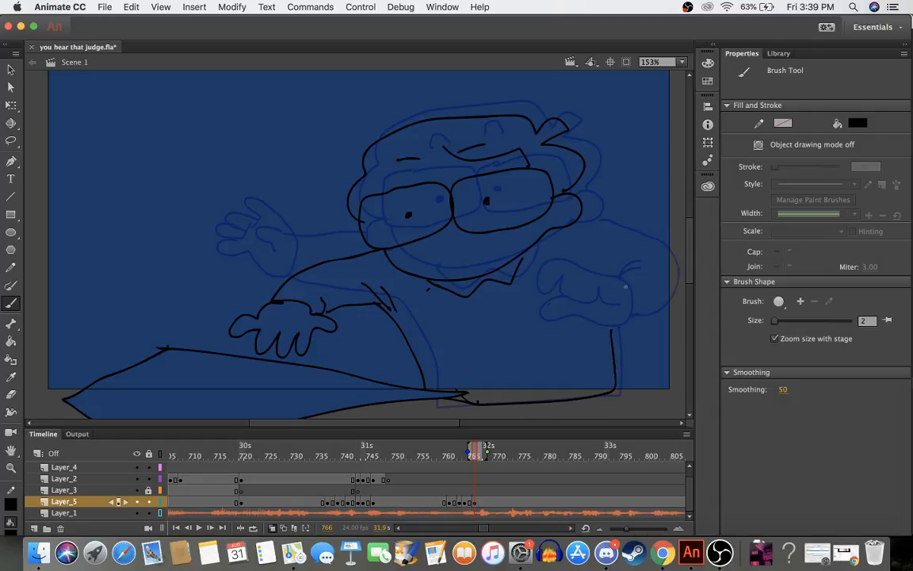
mouse_move(637, 283)
mouse_down()
mouse_move(577, 257)
mouse_move(574, 274)
mouse_move(592, 265)
mouse_move(587, 294)
mouse_move(615, 276)
mouse_move(604, 299)
mouse_move(630, 287)
mouse_move(627, 308)
mouse_move(648, 291)
mouse_up()
mouse_move(616, 327)
mouse_down()
mouse_move(558, 306)
mouse_move(587, 307)
mouse_move(604, 326)
mouse_move(640, 333)
mouse_move(646, 287)
mouse_up()
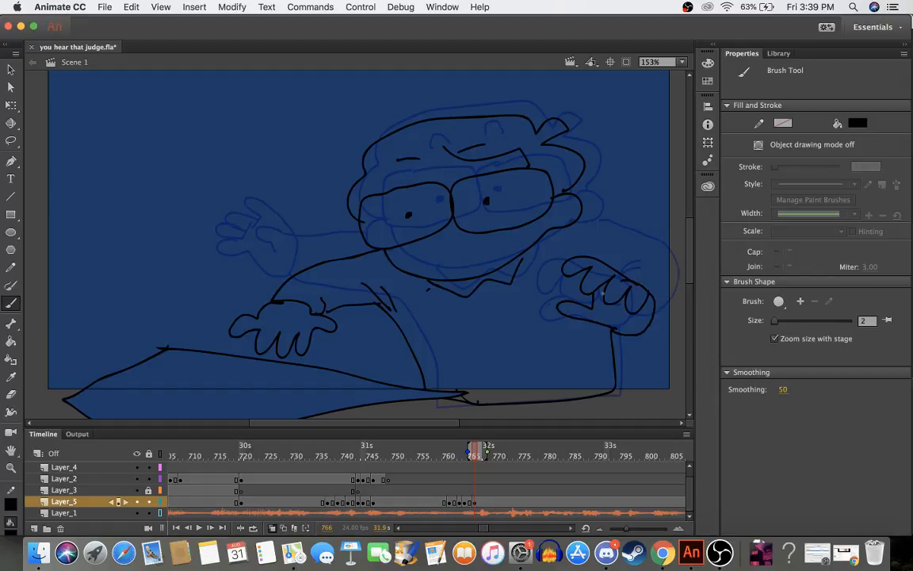
key(super+z)
mouse_move(606, 322)
mouse_down()
mouse_move(645, 324)
mouse_move(653, 303)
mouse_move(621, 268)
mouse_up()
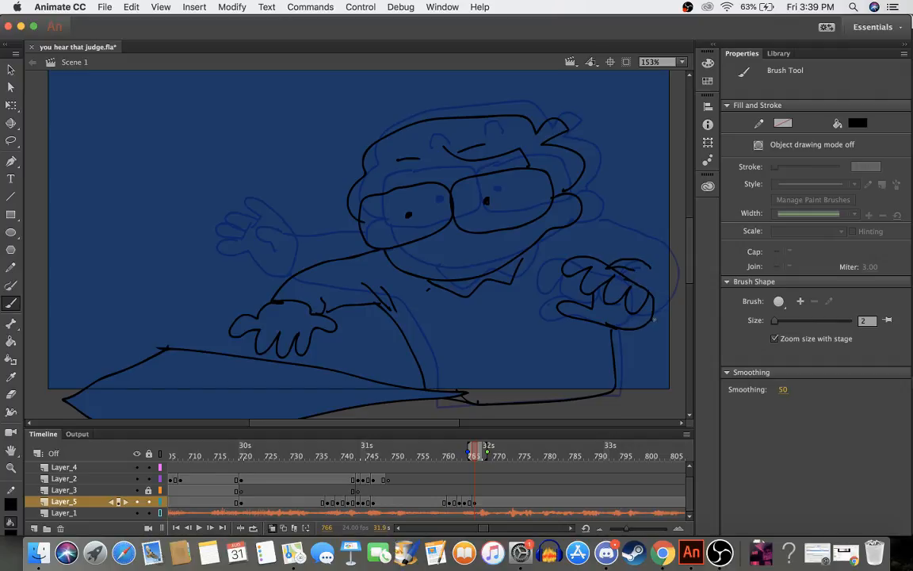
mouse_move(654, 319)
mouse_down()
mouse_move(681, 289)
mouse_move(677, 256)
mouse_move(646, 234)
mouse_move(581, 217)
mouse_up()
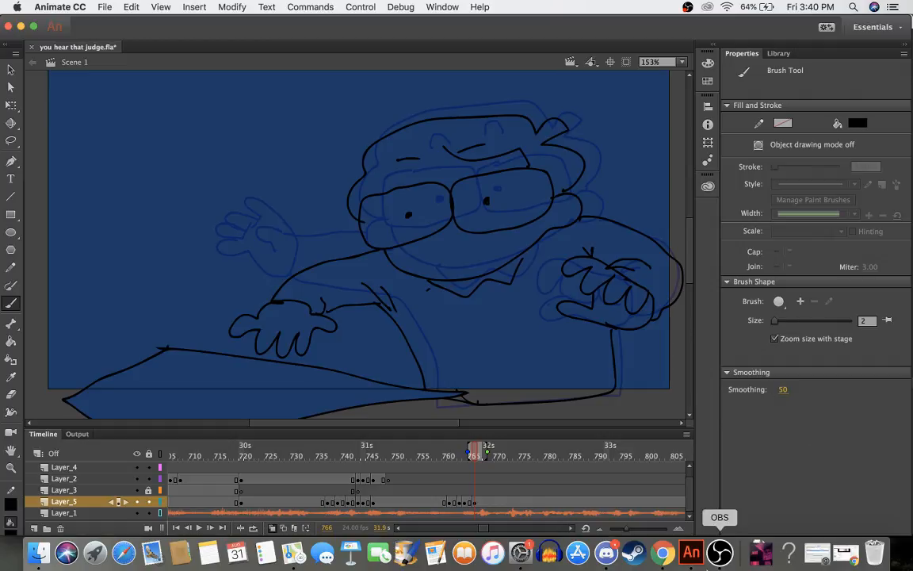
- Switch to OBS to check the stream status, and return to Animate
click(718, 553)
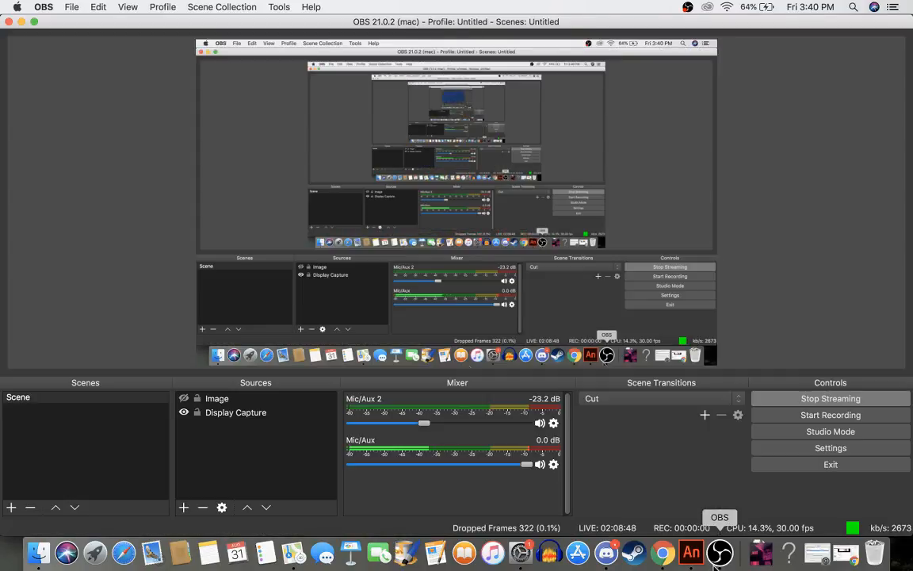
click(21, 22)
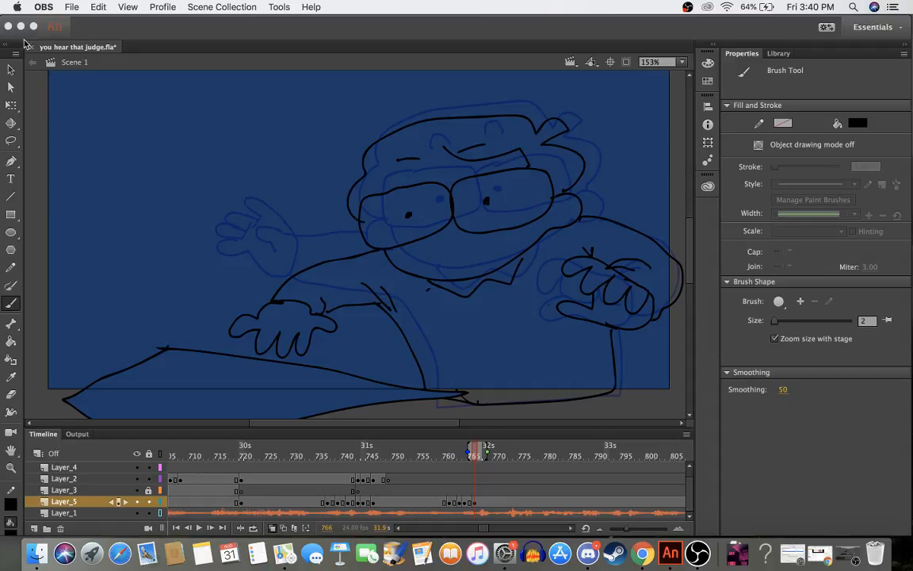
- Insert a blank keyframe on Layer_5 at frame 767 and scrub through the preceding poses back to it
click(361, 452)
mouse_move(429, 459)
mouse_down()
mouse_move(495, 457)
mouse_move(475, 462)
mouse_up()
right_click(477, 502)
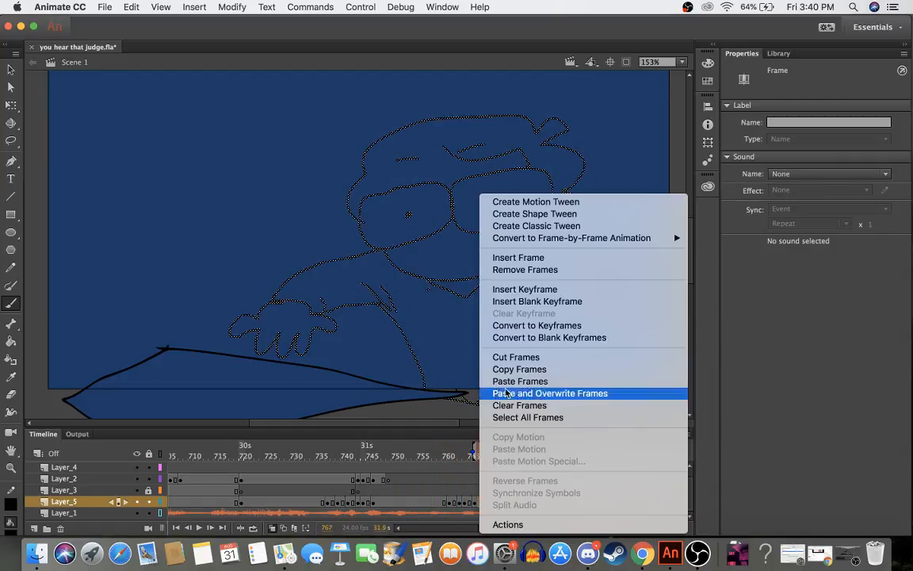
click(539, 301)
click(468, 461)
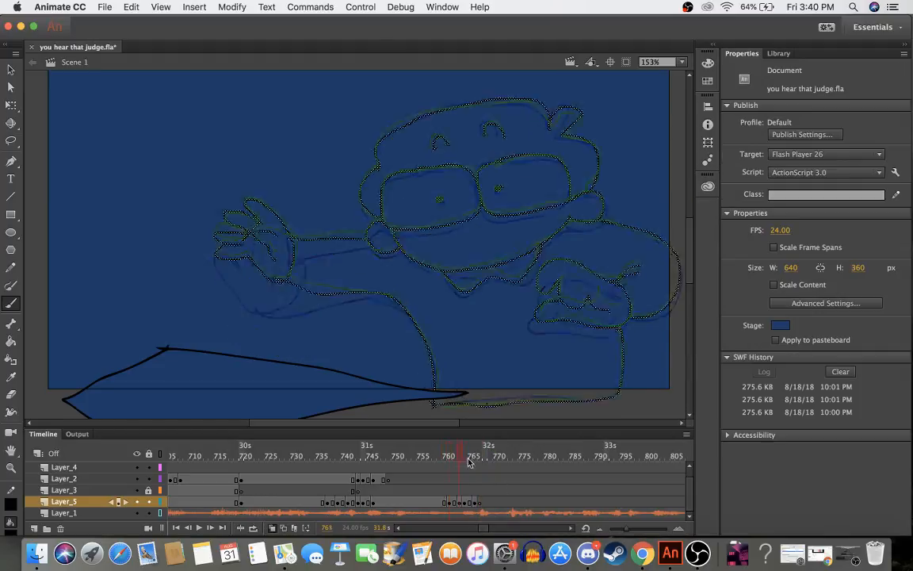
mouse_move(469, 461)
mouse_down()
mouse_move(485, 464)
mouse_move(482, 446)
mouse_up()
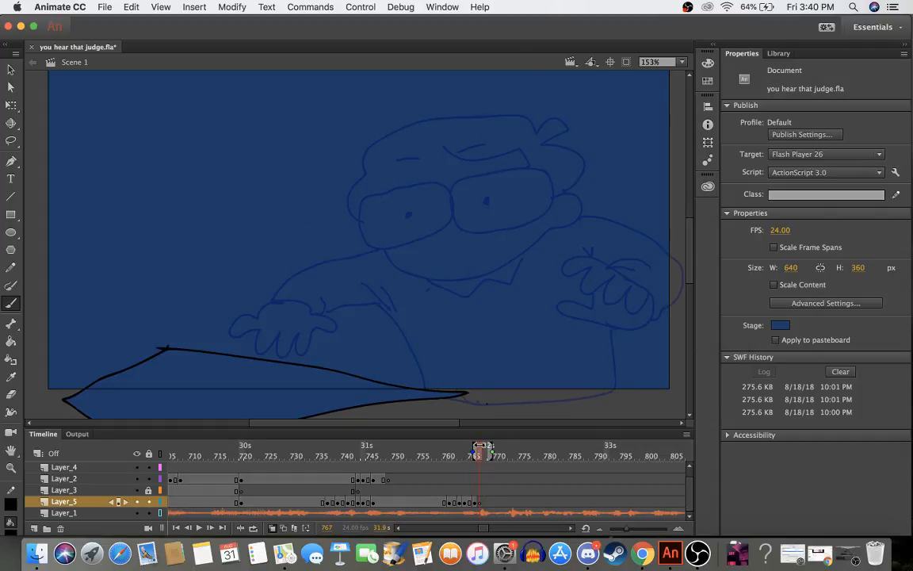
- Draw the lowered glasses with closed eyes and the side tuft of hair in frame 767
mouse_move(333, 186)
mouse_down()
mouse_move(285, 213)
mouse_move(281, 243)
mouse_up()
key(super+z)
mouse_move(377, 214)
mouse_down()
mouse_move(313, 233)
mouse_move(314, 272)
mouse_move(388, 263)
mouse_move(402, 237)
mouse_move(378, 214)
mouse_up()
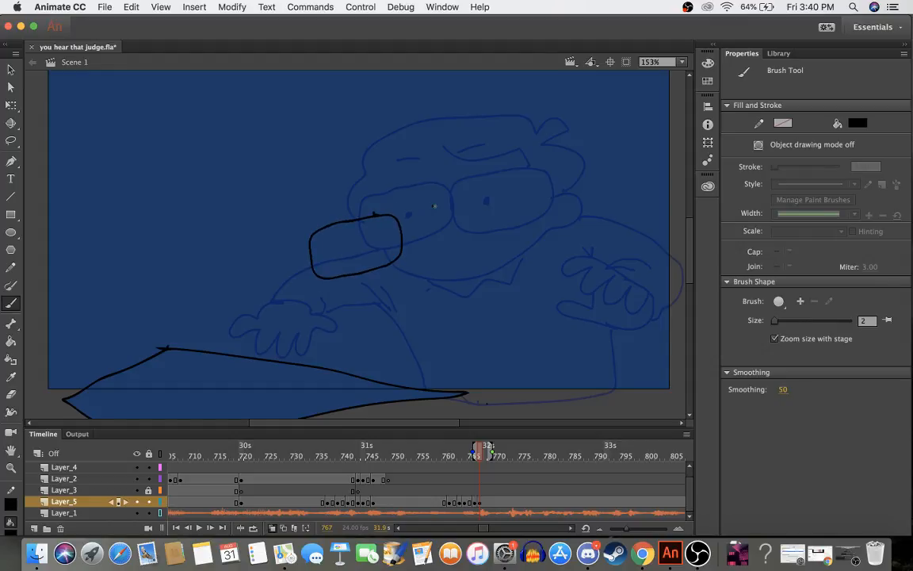
mouse_move(434, 206)
mouse_down()
mouse_move(402, 226)
mouse_move(406, 250)
mouse_move(431, 263)
mouse_up()
mouse_move(493, 242)
mouse_down()
mouse_move(499, 203)
mouse_move(420, 220)
mouse_up()
drag(353, 248, 441, 231)
mouse_move(314, 192)
mouse_down()
mouse_move(299, 193)
mouse_move(285, 230)
mouse_move(309, 248)
mouse_up()
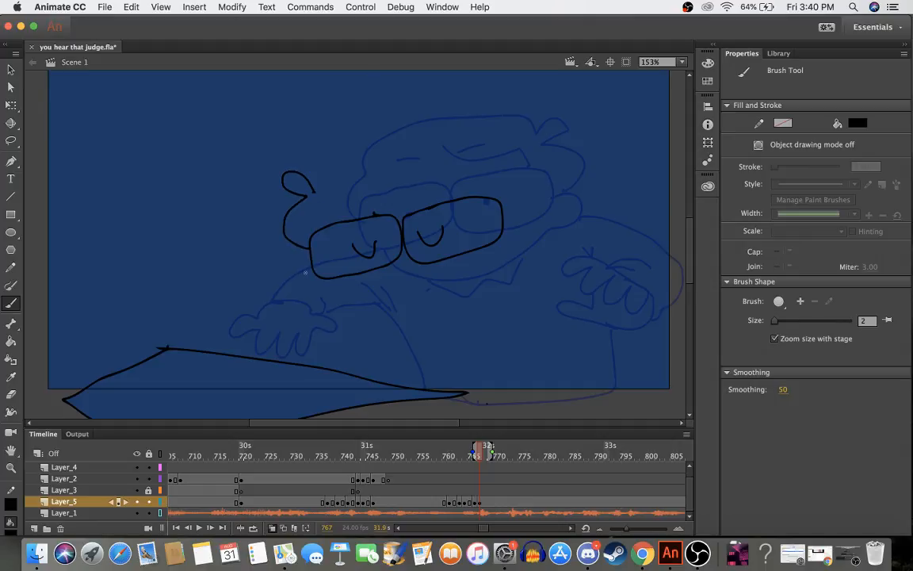
- Draw both ears, the shoulder line, the jaw, the fringe and the top of the hair on the lowered head
drag(307, 271, 238, 311)
key(super+z)
drag(303, 294, 284, 297)
mouse_move(311, 256)
mouse_down()
mouse_move(314, 284)
mouse_move(291, 292)
mouse_move(331, 290)
mouse_move(383, 310)
mouse_move(413, 310)
mouse_move(459, 294)
mouse_move(491, 244)
mouse_up()
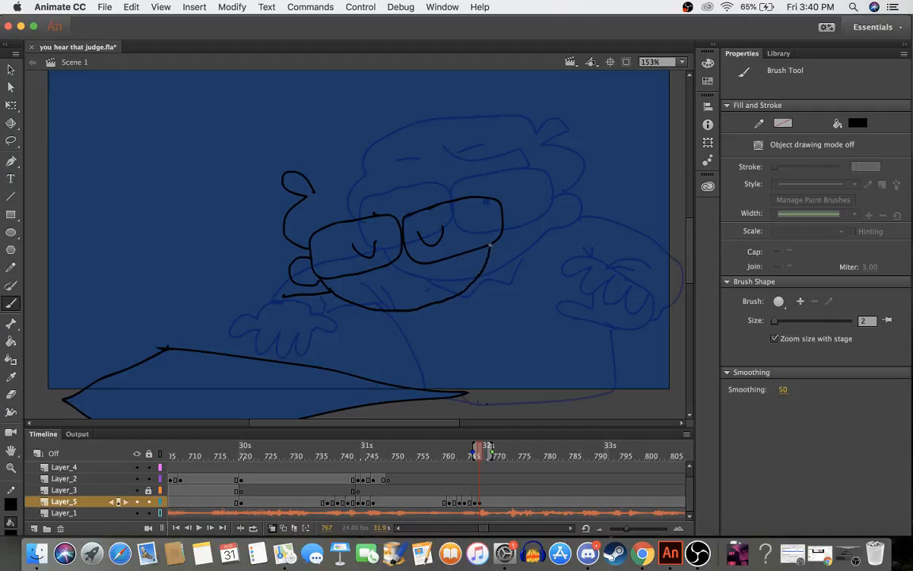
mouse_move(379, 200)
mouse_down()
mouse_move(421, 175)
mouse_move(467, 192)
mouse_up()
mouse_move(290, 173)
mouse_down()
mouse_move(338, 136)
mouse_move(402, 127)
mouse_move(412, 139)
mouse_move(495, 165)
mouse_move(523, 235)
mouse_move(492, 251)
mouse_up()
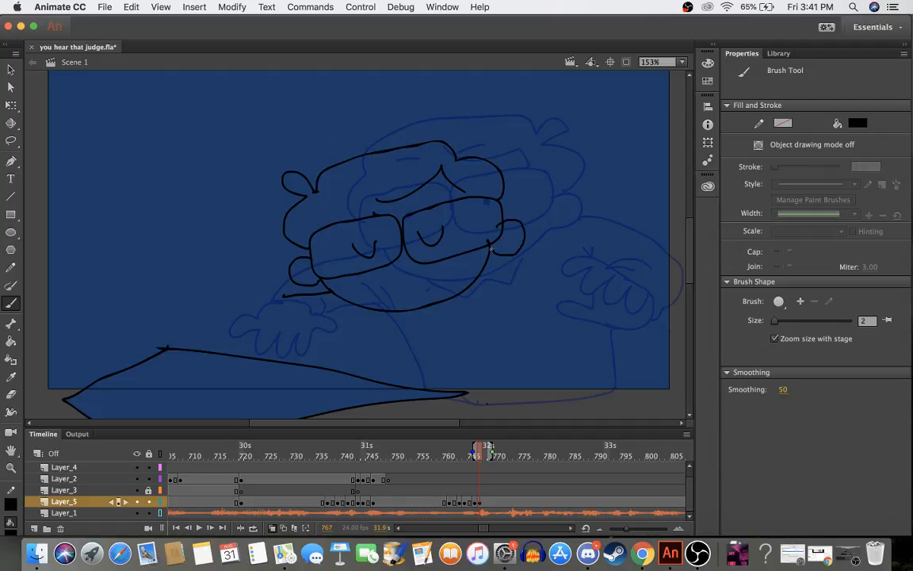
- Draw the bent arm resting on the desk with its sleeve folds and fist
mouse_move(268, 303)
mouse_down()
mouse_move(223, 345)
mouse_move(241, 380)
mouse_up()
mouse_move(306, 335)
mouse_down()
mouse_move(278, 332)
mouse_move(305, 336)
mouse_move(296, 324)
mouse_move(247, 375)
mouse_move(334, 378)
mouse_move(359, 368)
mouse_move(372, 376)
mouse_move(379, 344)
mouse_move(318, 332)
mouse_up()
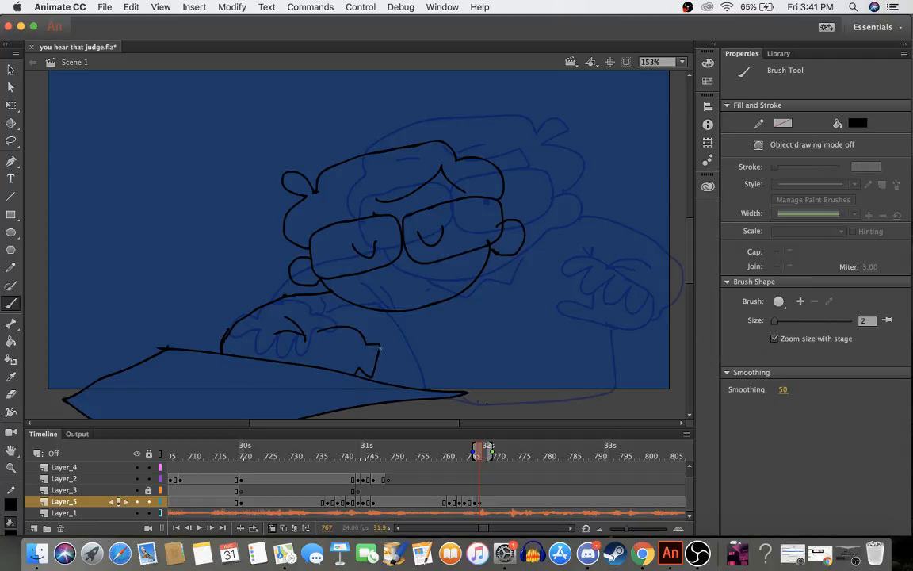
mouse_move(380, 348)
mouse_down()
mouse_move(428, 337)
mouse_move(452, 366)
mouse_move(399, 386)
mouse_move(381, 363)
mouse_move(397, 381)
mouse_up()
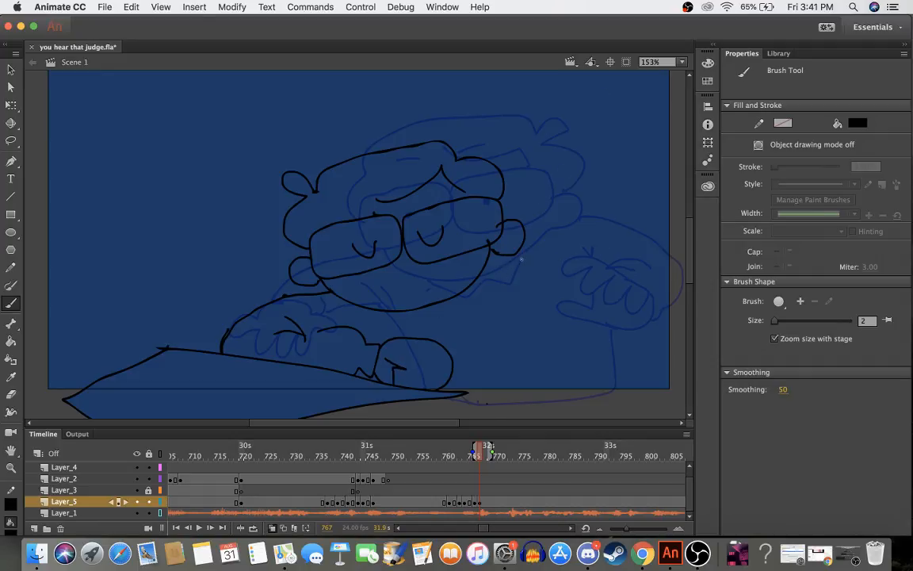
- Draw the collar, torso side and other arm raised beside the head, with cuff, thumb and separated fingers
mouse_move(377, 309)
mouse_down()
mouse_move(406, 324)
mouse_move(459, 307)
mouse_up()
mouse_move(515, 289)
mouse_down()
mouse_move(498, 328)
mouse_move(525, 390)
mouse_up()
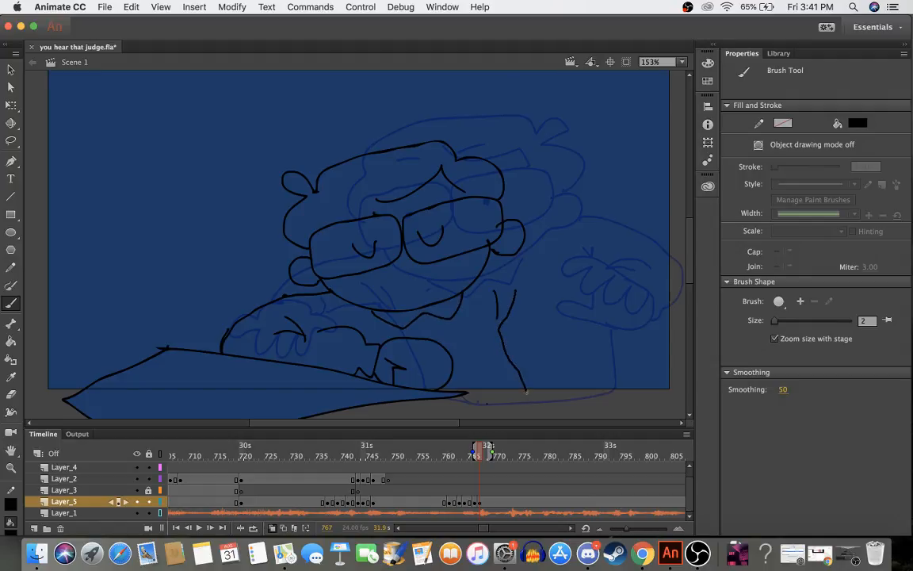
drag(500, 324, 585, 232)
drag(538, 267, 518, 259)
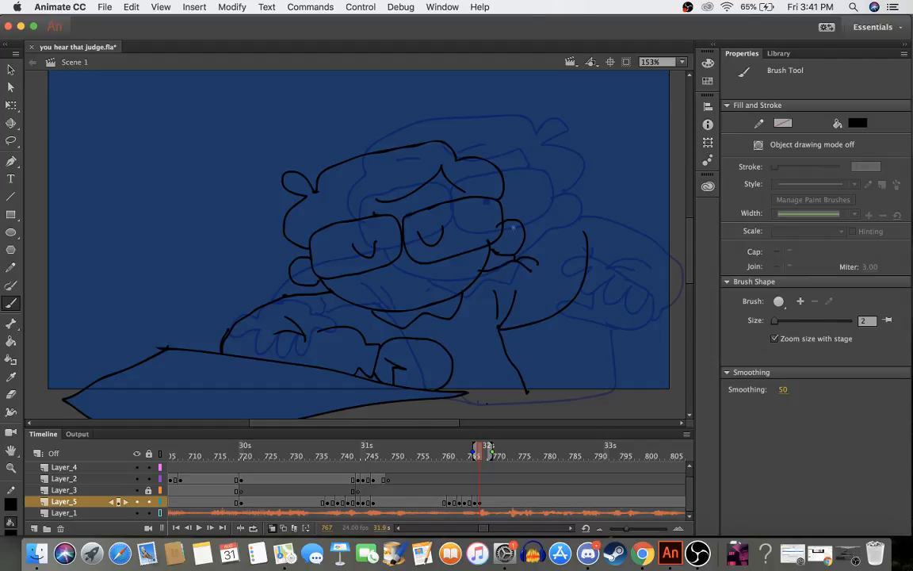
mouse_move(512, 221)
mouse_down()
mouse_move(504, 150)
mouse_move(513, 135)
mouse_move(526, 161)
mouse_move(597, 147)
mouse_move(603, 180)
mouse_move(580, 199)
mouse_move(515, 197)
mouse_move(567, 212)
mouse_move(570, 202)
mouse_move(586, 232)
mouse_up()
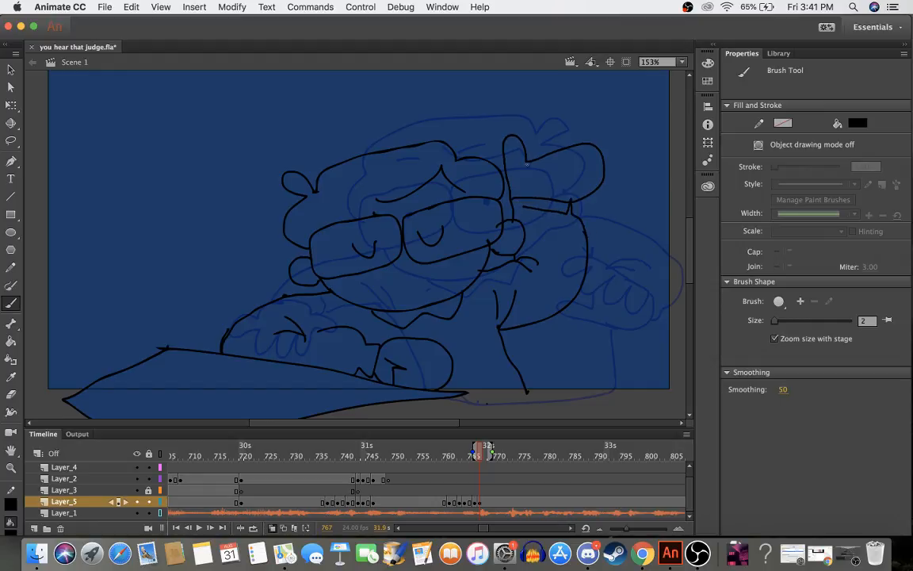
mouse_move(553, 156)
mouse_down()
mouse_move(570, 183)
mouse_move(599, 151)
mouse_move(580, 172)
mouse_up()
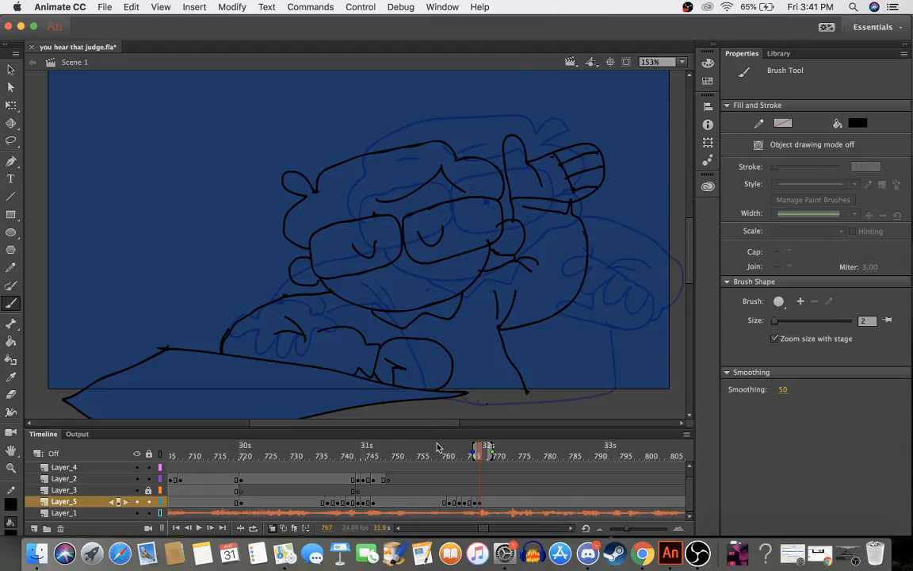
- Turn off onion skinning and play the animation from frame 758 and again from frame 755
mouse_move(444, 456)
mouse_down()
mouse_move(508, 461)
mouse_move(436, 462)
mouse_up()
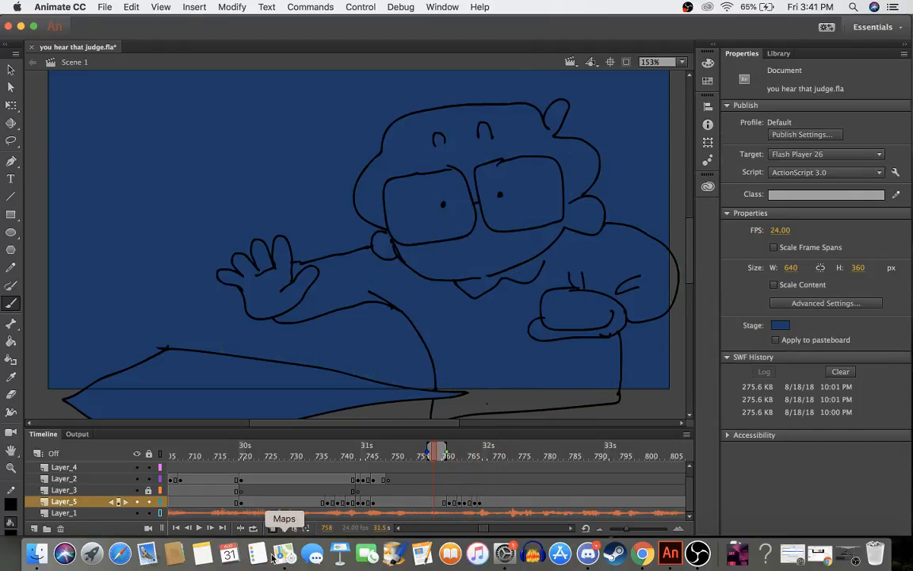
click(203, 531)
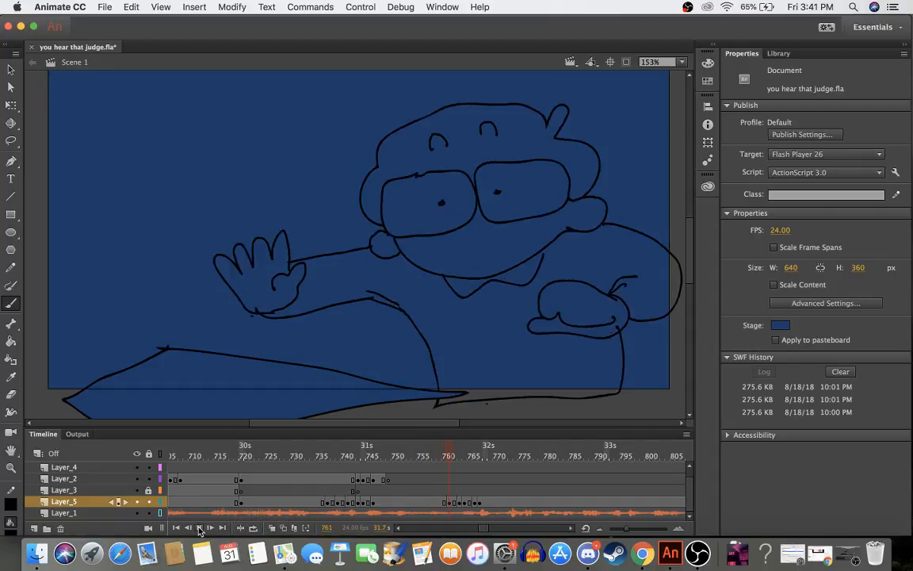
click(203, 531)
drag(496, 452, 420, 474)
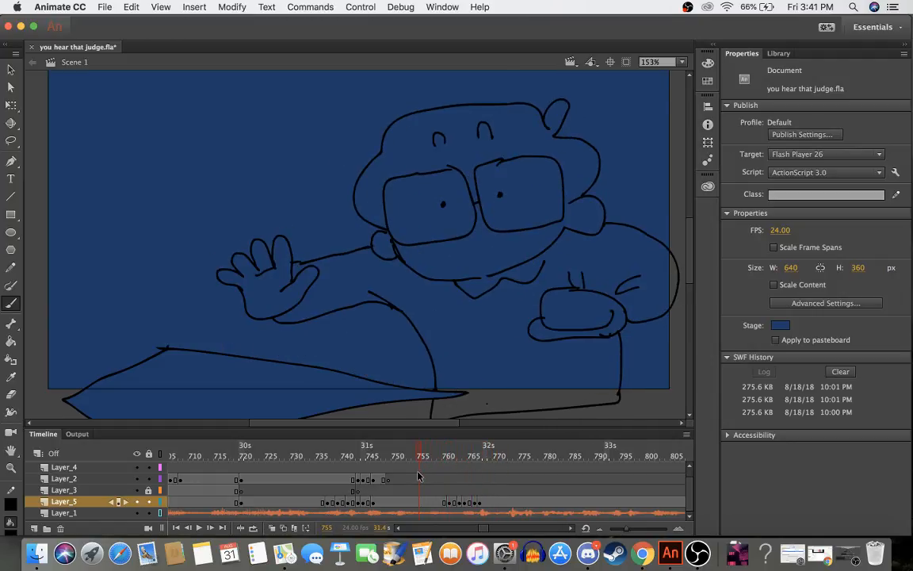
click(199, 528)
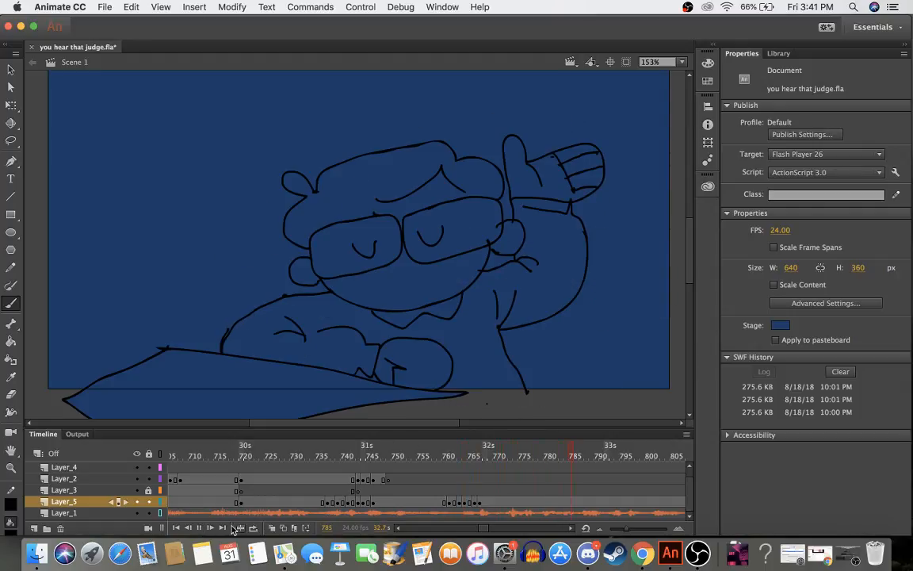
- Insert a blank keyframe on Layer_5 at frame 769 and turn on onion skinning
drag(443, 454, 490, 458)
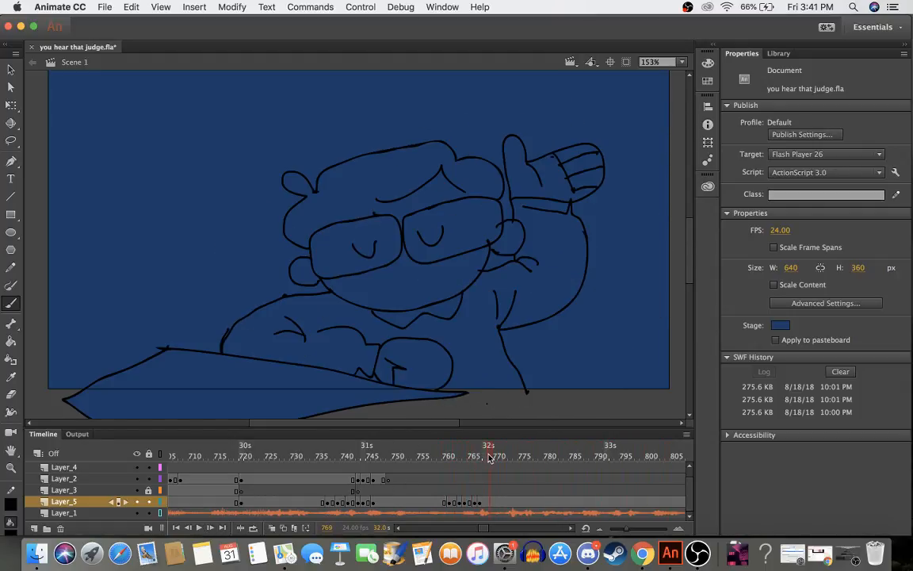
right_click(491, 504)
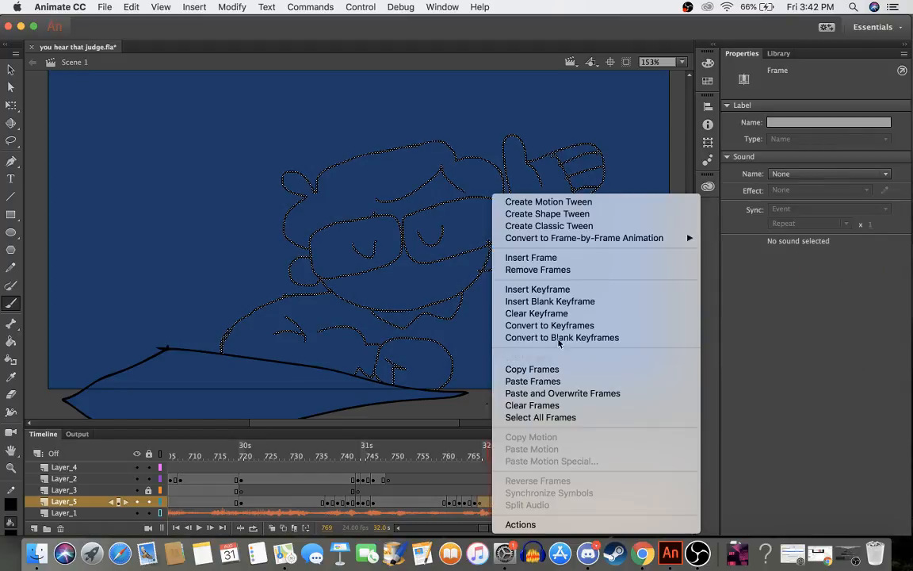
click(547, 301)
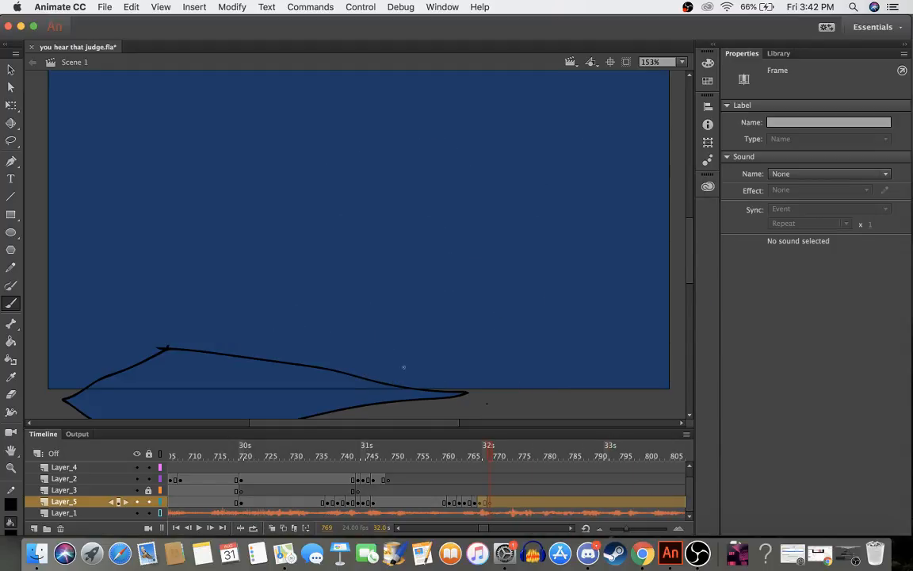
click(270, 528)
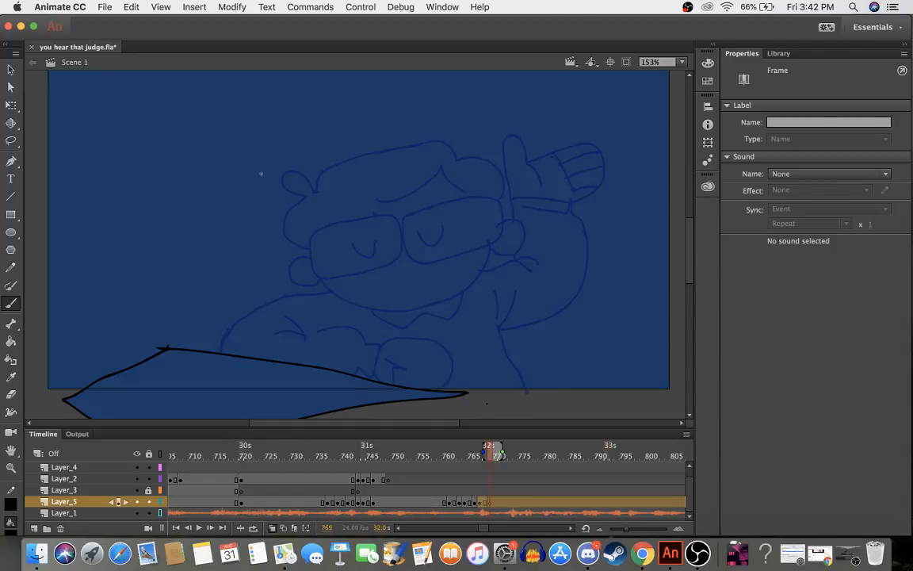
mouse_move(335, 221)
mouse_down()
mouse_move(300, 232)
mouse_move(301, 265)
mouse_up()
key(super+z)
mouse_move(325, 223)
mouse_down()
mouse_move(302, 251)
mouse_move(326, 270)
mouse_move(377, 259)
mouse_move(400, 231)
mouse_move(354, 214)
mouse_move(316, 218)
mouse_move(302, 245)
mouse_move(333, 272)
mouse_move(383, 259)
mouse_up()
key(super+z)
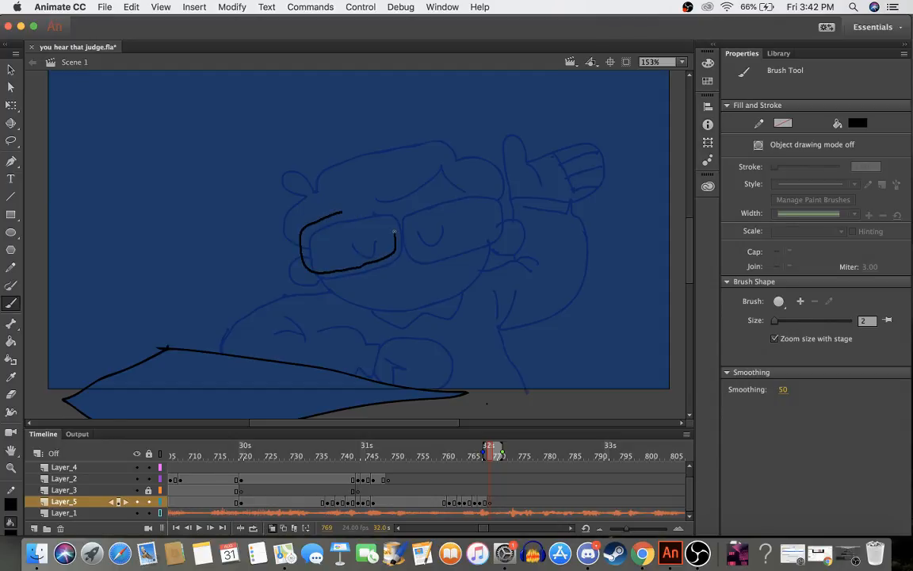
- Draw the glasses, closed eyes, face outline, ears and hair fringe on frame 769, slightly offset from the onion-skinned pose
drag(344, 212, 346, 214)
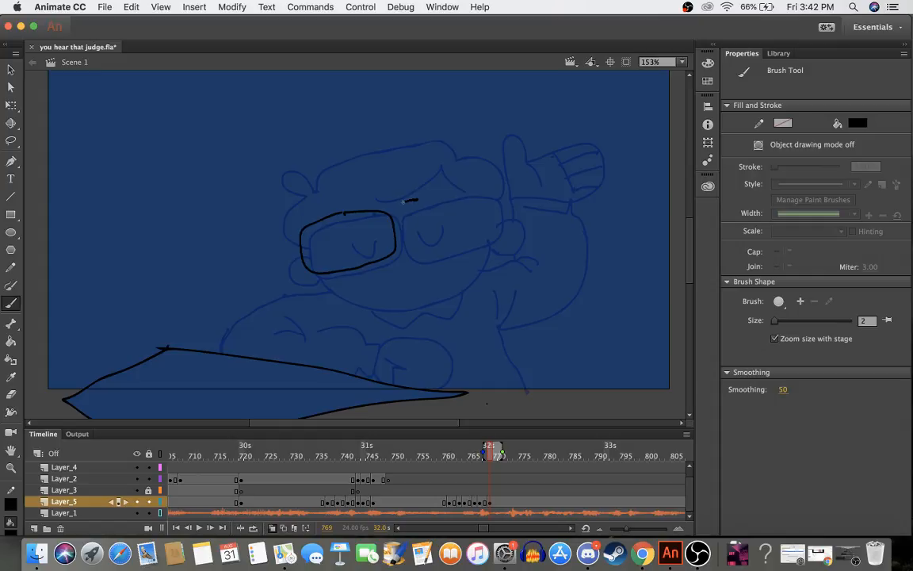
mouse_move(403, 202)
mouse_down()
mouse_move(397, 241)
mouse_move(432, 248)
mouse_move(485, 239)
mouse_move(490, 202)
mouse_move(396, 205)
mouse_up()
mouse_move(347, 237)
mouse_down()
mouse_move(375, 243)
mouse_move(432, 220)
mouse_up()
mouse_move(298, 258)
mouse_down()
mouse_move(284, 282)
mouse_move(357, 306)
mouse_move(410, 308)
mouse_move(459, 284)
mouse_move(510, 221)
mouse_up()
mouse_move(301, 198)
mouse_down()
mouse_move(290, 205)
mouse_move(281, 242)
mouse_up()
mouse_move(390, 204)
mouse_down()
mouse_move(447, 162)
mouse_move(488, 203)
mouse_move(500, 168)
mouse_move(439, 143)
mouse_move(335, 168)
mouse_move(304, 198)
mouse_move(308, 181)
mouse_move(342, 164)
mouse_move(422, 164)
mouse_up()
key(super+z)
key(super+z)
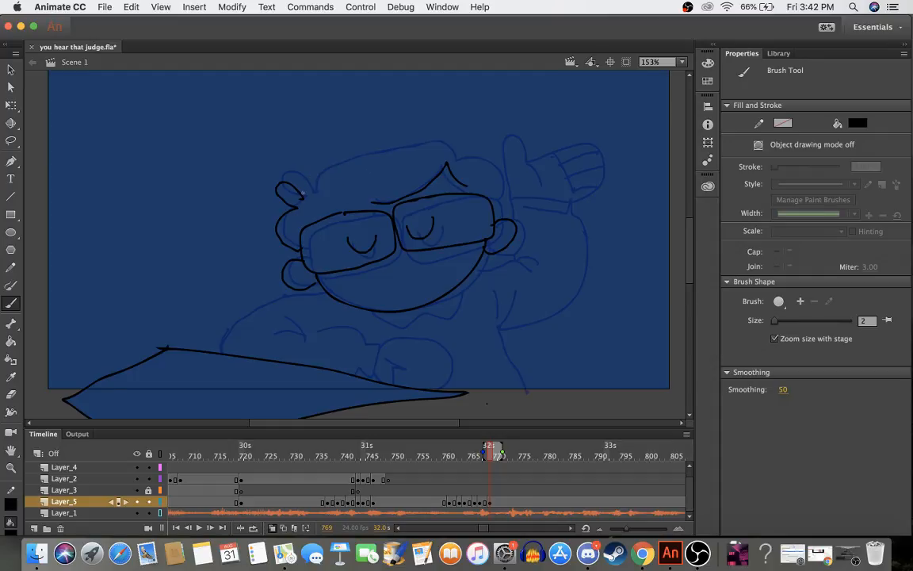
- Draw the top of the hair and the raised hand with its thumb, fingers, cuff and curved sleeve
mouse_move(308, 180)
mouse_down()
mouse_move(461, 143)
mouse_move(451, 146)
mouse_move(496, 163)
mouse_move(505, 188)
mouse_move(516, 139)
mouse_move(530, 164)
mouse_move(583, 137)
mouse_move(588, 187)
mouse_up()
mouse_move(551, 147)
mouse_down()
mouse_move(572, 193)
mouse_move(601, 152)
mouse_move(571, 185)
mouse_move(569, 152)
mouse_move(590, 142)
mouse_up()
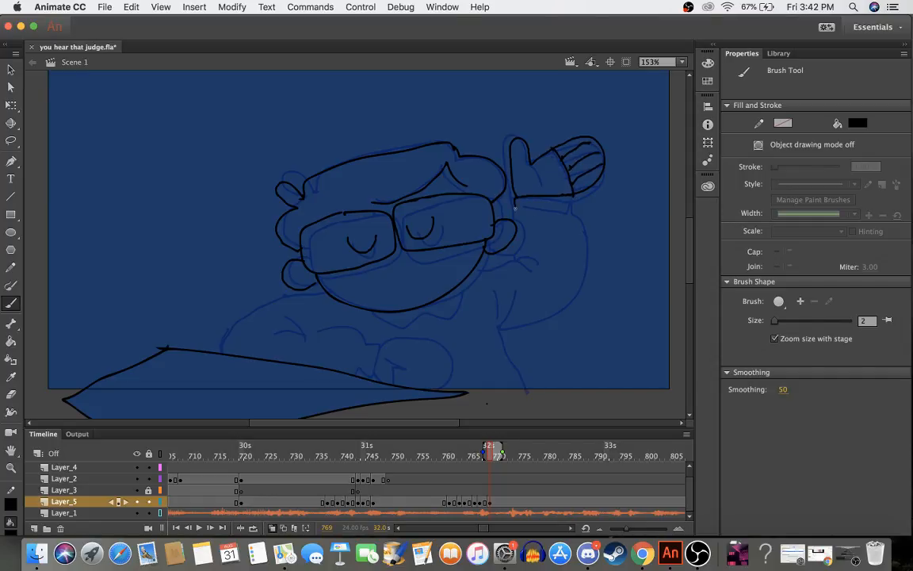
drag(515, 209, 516, 246)
mouse_move(502, 328)
mouse_down()
mouse_move(562, 304)
mouse_move(578, 275)
mouse_move(569, 207)
mouse_up()
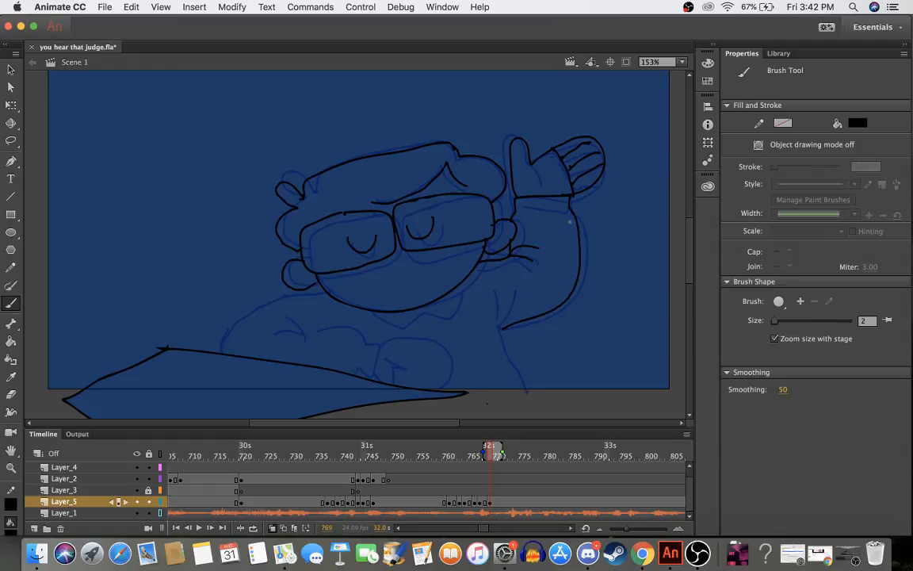
- Draw the torso side and hem, the bent arm on the desk with folds and fist, and the collar
mouse_move(498, 298)
mouse_down()
mouse_move(498, 332)
mouse_move(511, 304)
mouse_move(525, 393)
mouse_up()
key(super+z)
mouse_move(497, 335)
mouse_down()
mouse_move(524, 399)
mouse_move(461, 399)
mouse_up()
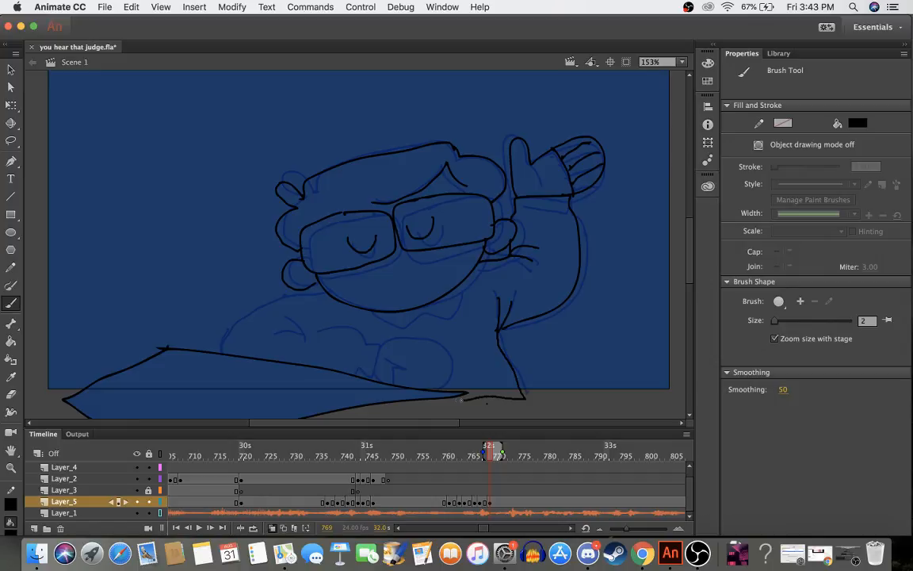
mouse_move(382, 355)
mouse_down()
mouse_move(214, 338)
mouse_move(218, 345)
mouse_move(234, 307)
mouse_move(324, 285)
mouse_up()
mouse_move(284, 315)
mouse_down()
mouse_move(305, 336)
mouse_move(280, 333)
mouse_move(349, 339)
mouse_move(369, 364)
mouse_move(435, 347)
mouse_move(416, 403)
mouse_move(382, 387)
mouse_move(388, 364)
mouse_up()
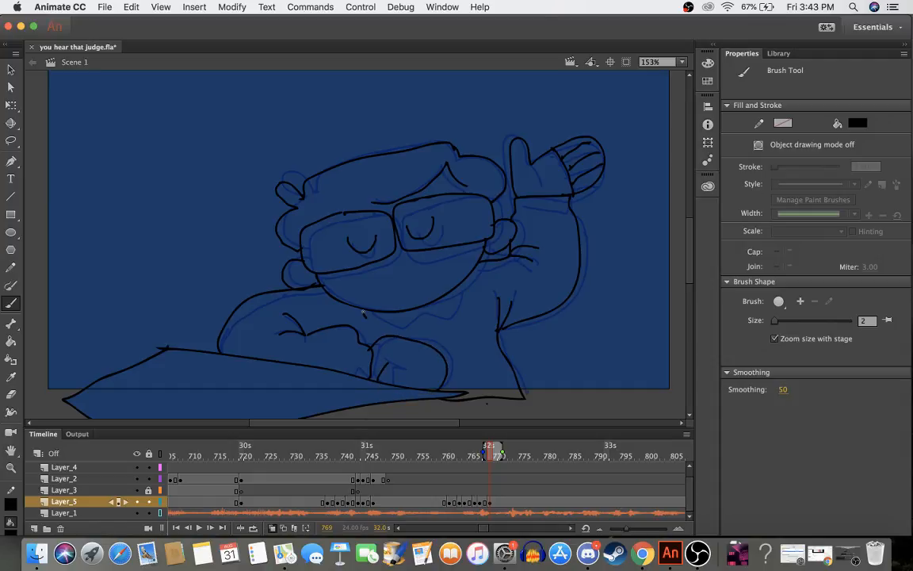
mouse_move(365, 311)
mouse_down()
mouse_move(448, 313)
mouse_move(461, 290)
mouse_up()
- Turn off onion skinning, play the new pose from about frame 760, and scrub ahead to frame 892
mouse_move(485, 460)
mouse_down()
mouse_move(497, 461)
mouse_move(448, 458)
mouse_up()
key(Return)
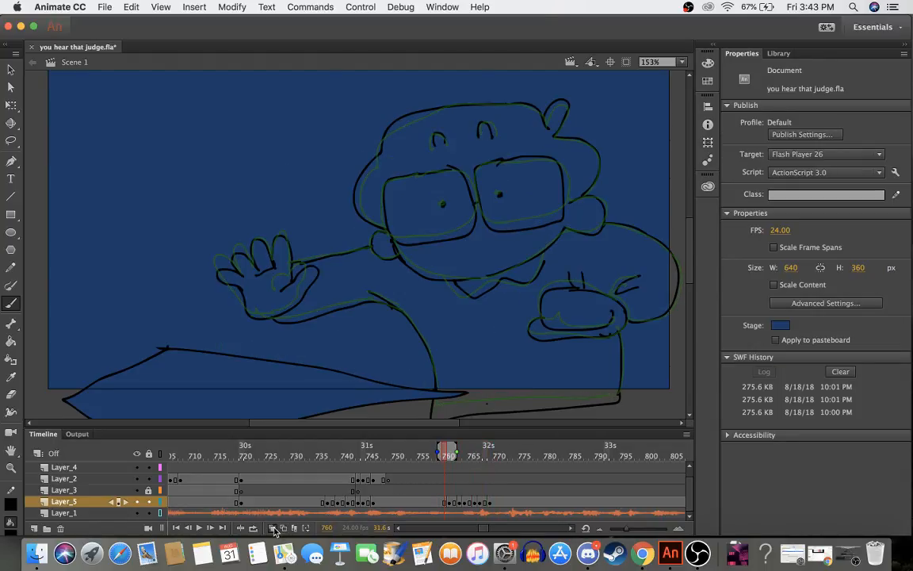
click(199, 529)
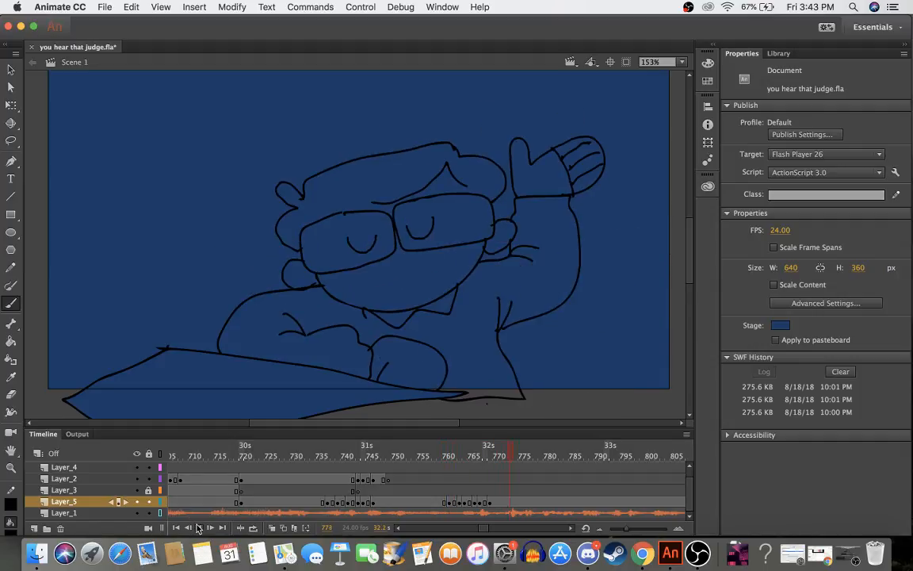
click(408, 462)
mouse_move(408, 462)
mouse_down()
mouse_move(688, 462)
mouse_move(713, 485)
mouse_up()
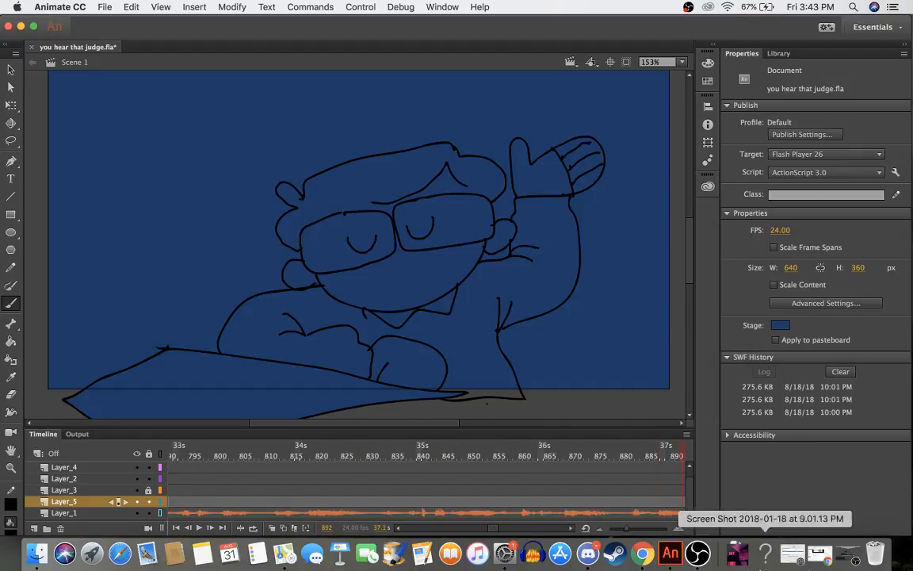
scroll(529, 442, left, 5)
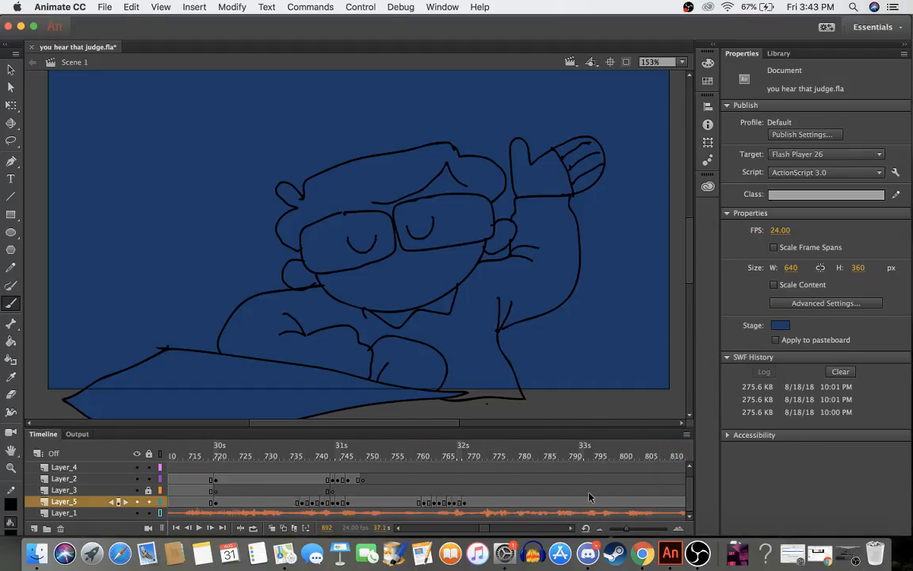
- Replay the animation into and from about frame 760 and scrub through the keyframes to frame 765
mouse_move(414, 462)
mouse_down()
mouse_move(465, 461)
mouse_move(306, 468)
mouse_move(479, 481)
mouse_move(177, 475)
mouse_up()
click(199, 528)
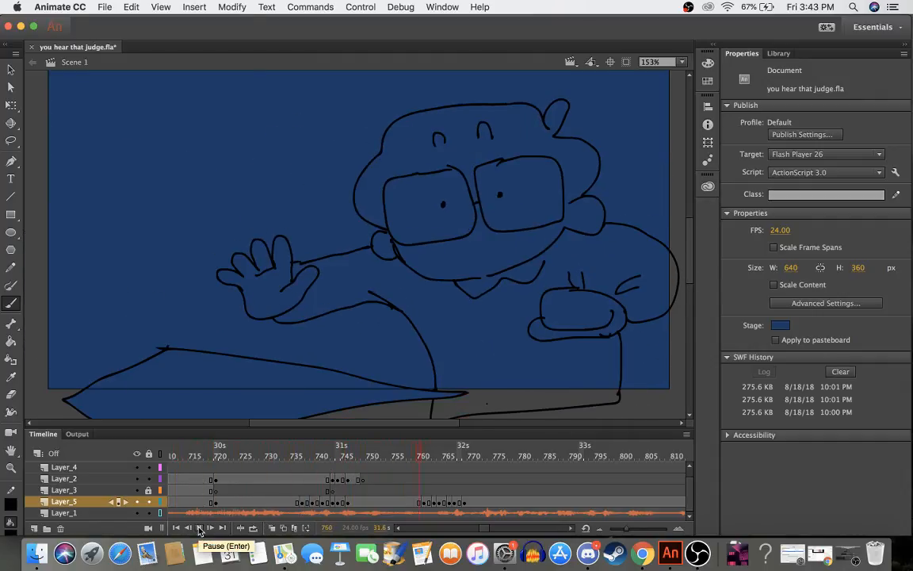
click(199, 528)
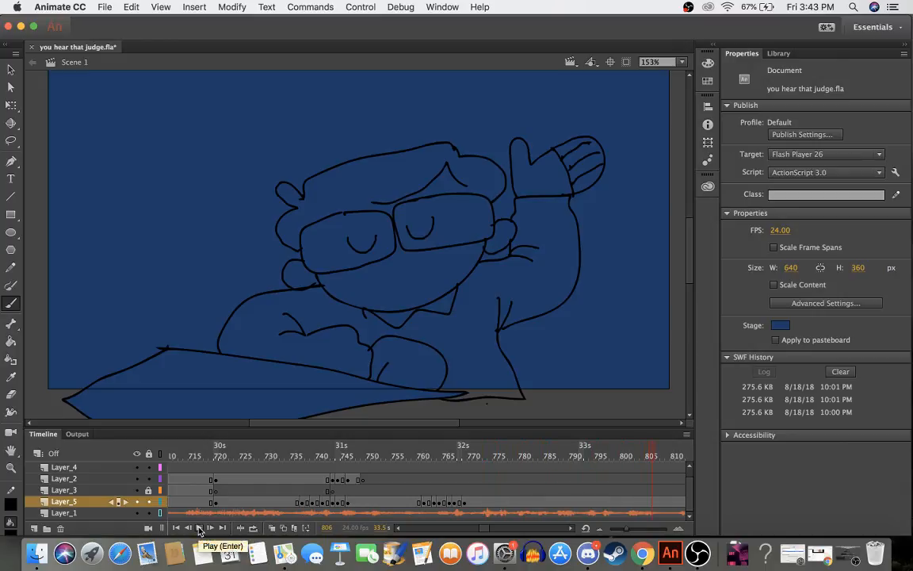
mouse_move(420, 458)
mouse_down()
mouse_move(473, 466)
mouse_move(423, 466)
mouse_up()
click(203, 528)
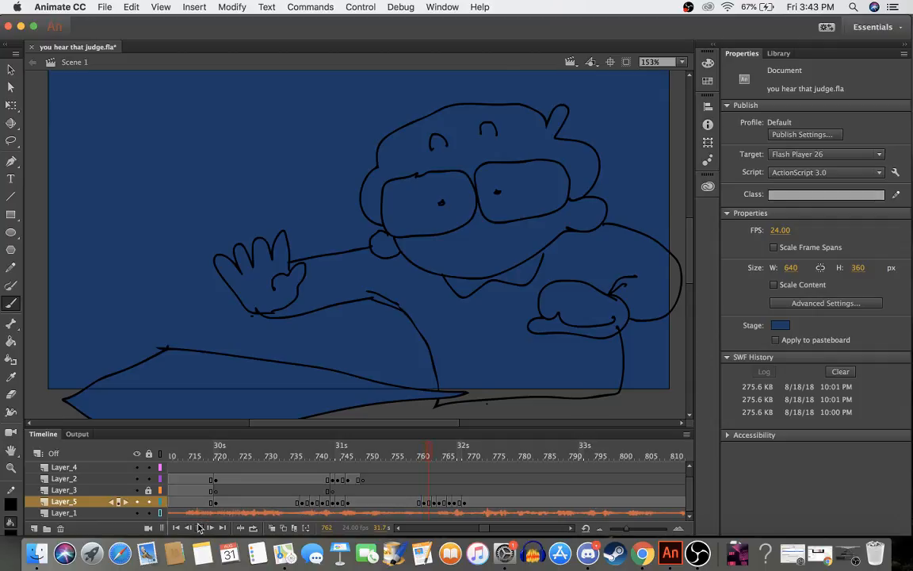
drag(432, 455, 449, 454)
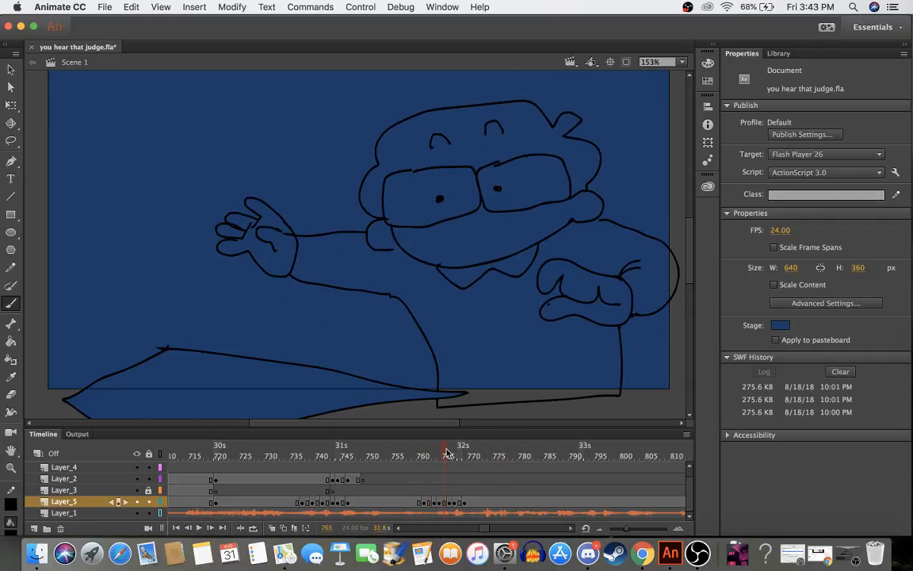
- Shift the run of Layer_5 keyframes at frames 761 to 769 two frames earlier
drag(474, 502, 416, 504)
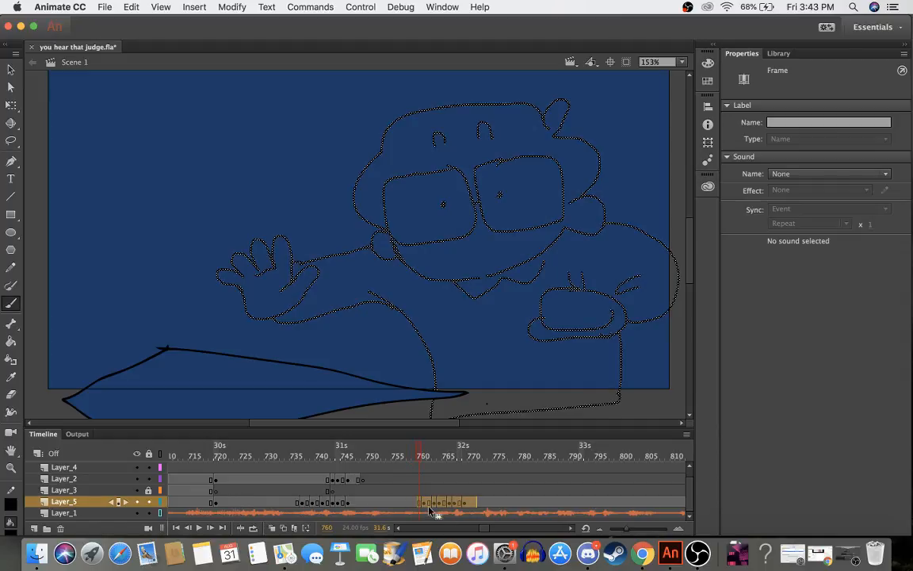
drag(429, 511, 438, 506)
drag(423, 501, 420, 500)
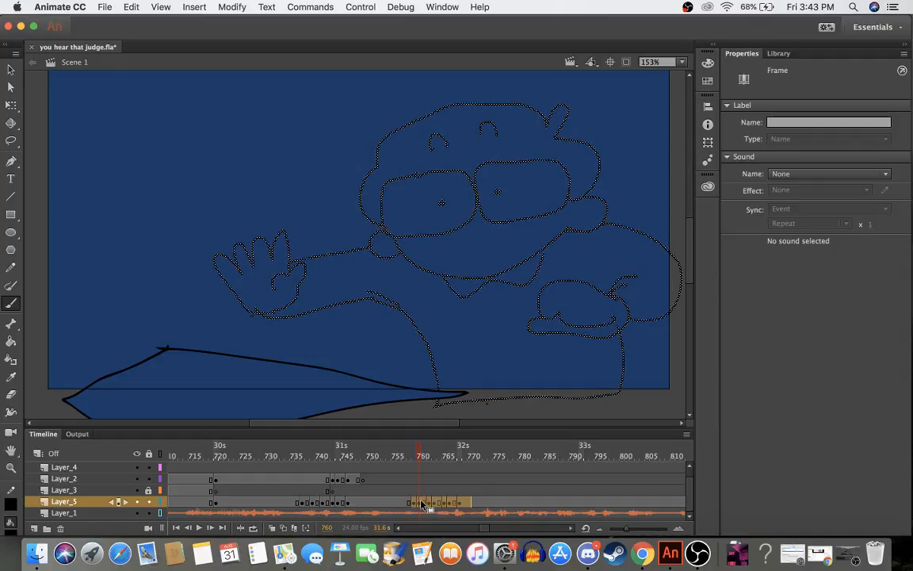
click(418, 486)
key(super+z)
key(super+z)
click(424, 490)
mouse_move(425, 501)
mouse_down()
mouse_move(472, 502)
mouse_move(407, 503)
mouse_up()
- Scrub from frame 756 to 769 and play the retimed motion from frame 756
click(402, 457)
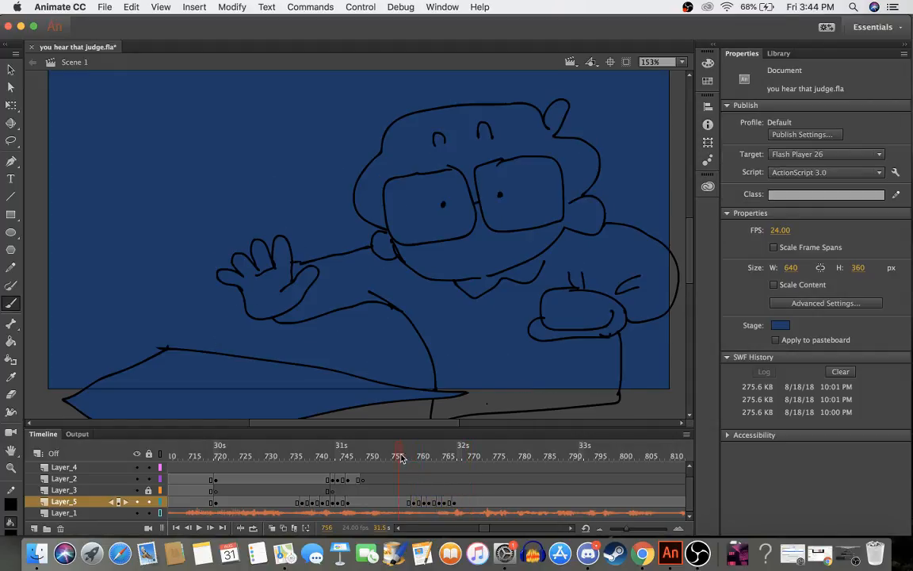
drag(402, 457, 468, 453)
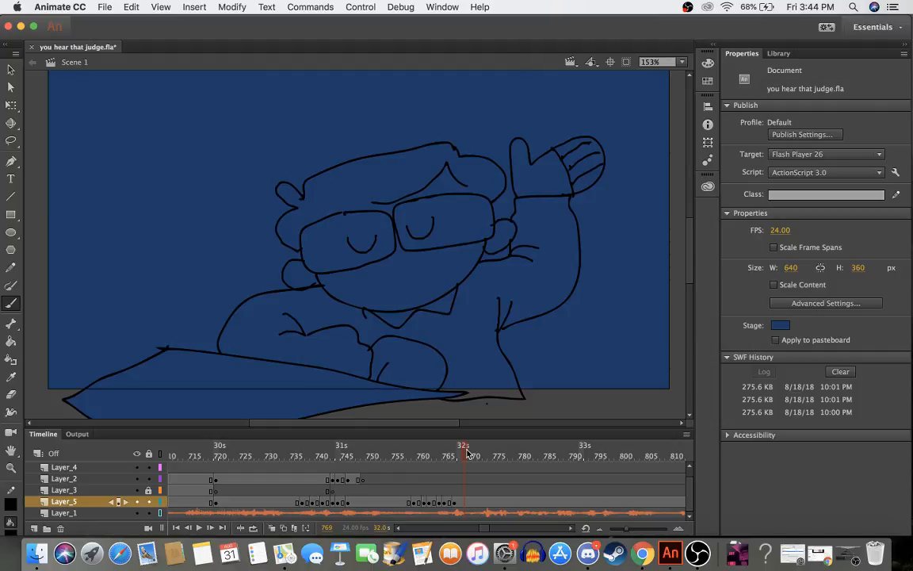
key(super+a)
click(408, 455)
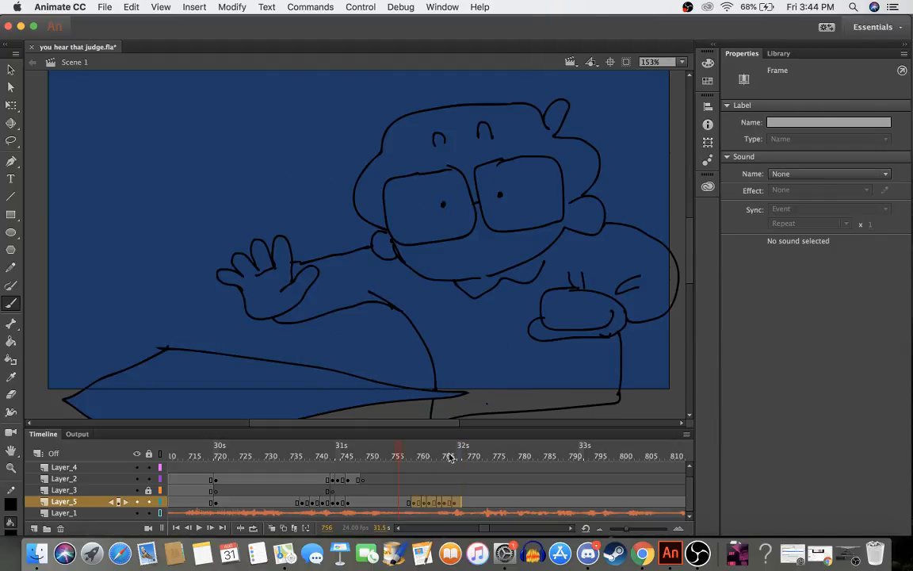
click(198, 529)
click(198, 529)
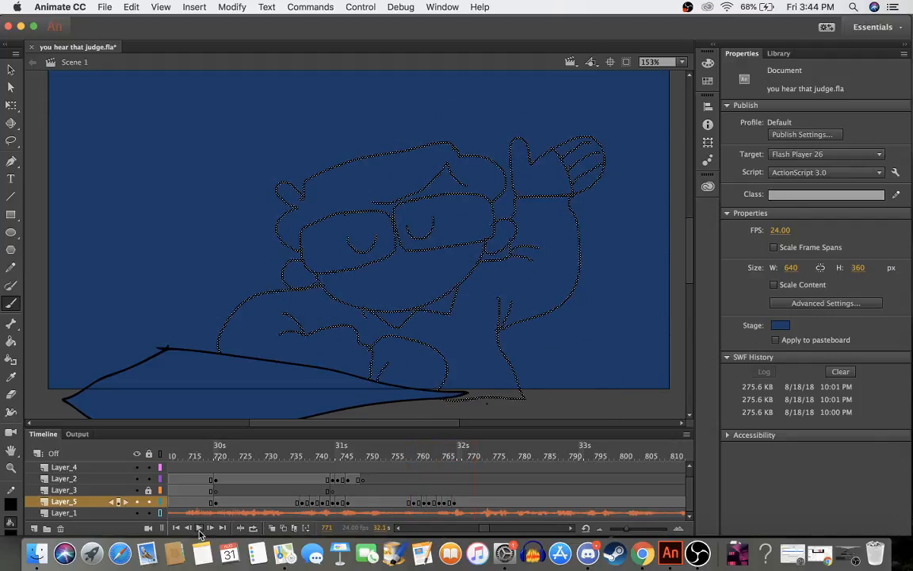
- Play the scene from frame 734 to check its timing, and scrub ahead to frame 806
drag(466, 449, 318, 455)
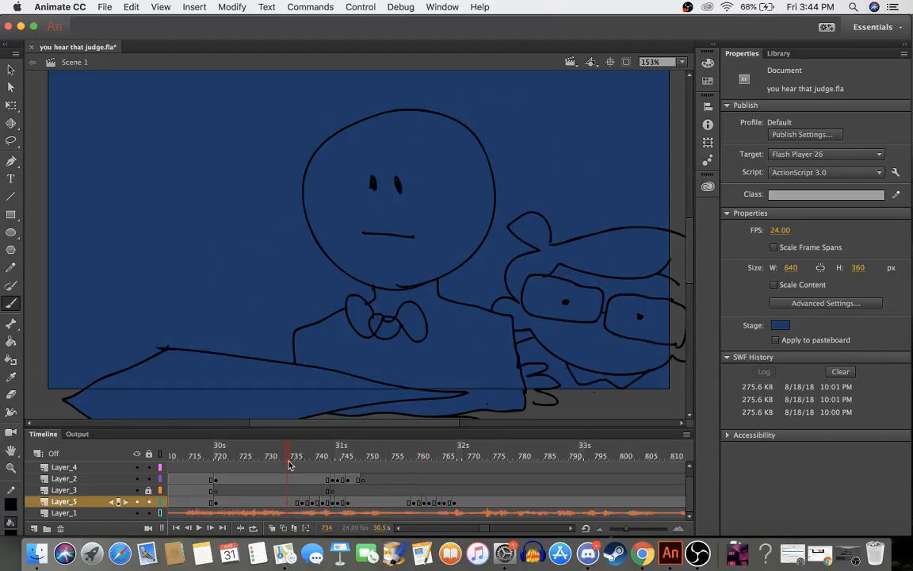
click(200, 529)
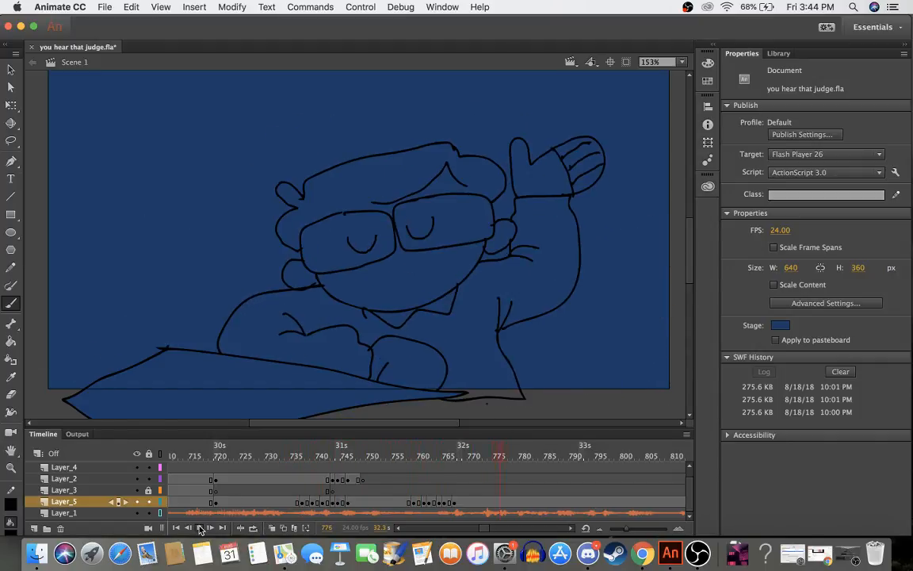
click(200, 529)
click(200, 529)
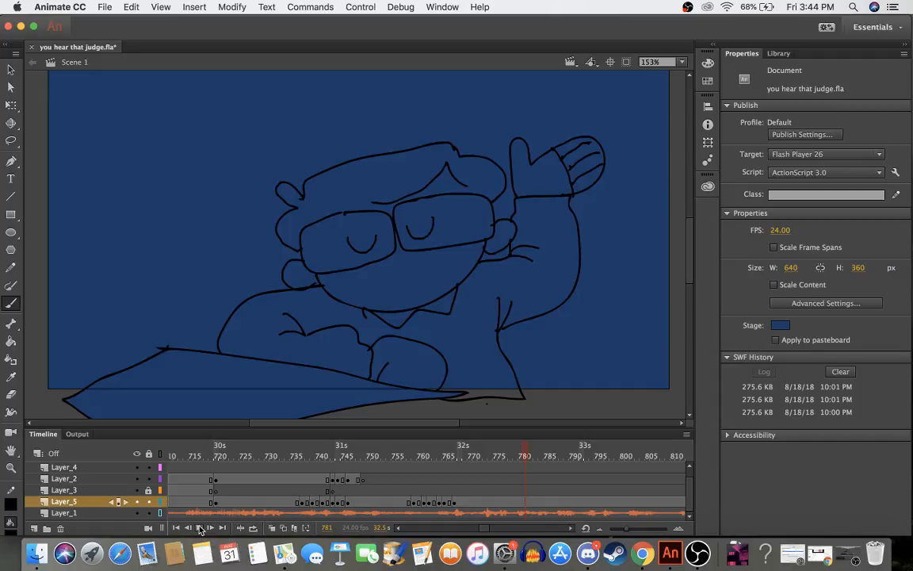
click(544, 458)
drag(544, 458, 650, 473)
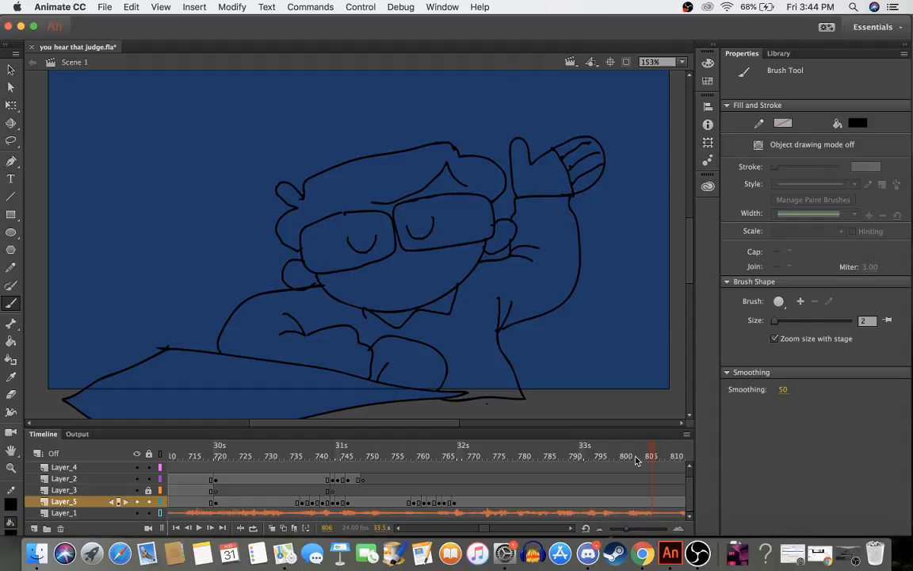
- Find the next pose change around frame 788 and insert a blank keyframe on Layer_5 at frame 787
scroll(637, 461, up, 1)
scroll(636, 461, right, 4)
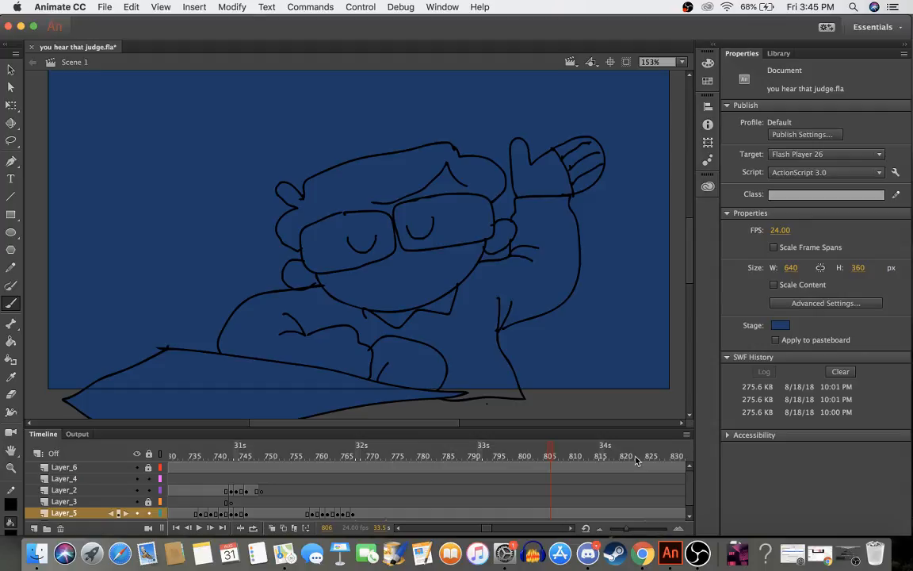
click(446, 454)
mouse_move(446, 454)
mouse_down()
mouse_move(325, 456)
mouse_move(386, 475)
mouse_move(511, 466)
mouse_move(465, 464)
mouse_up()
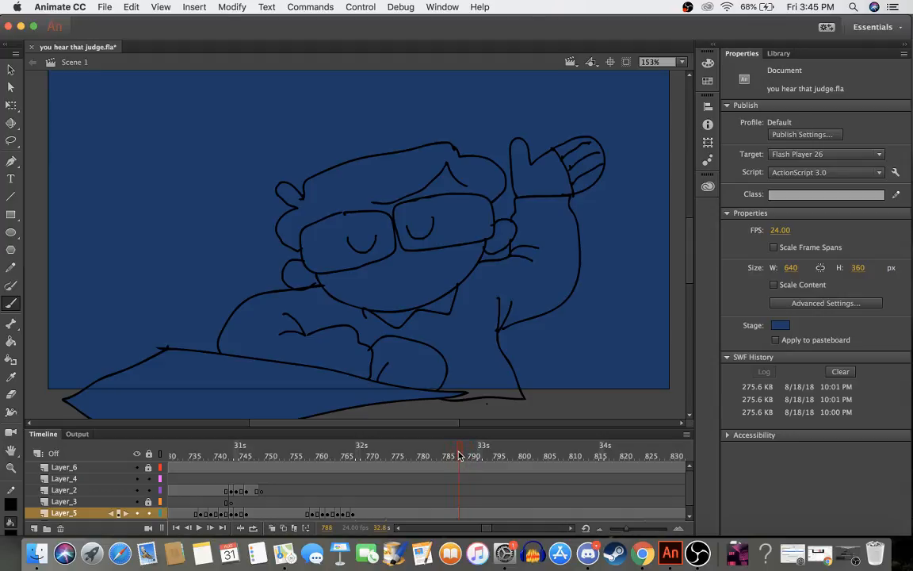
click(459, 515)
double_click(459, 515)
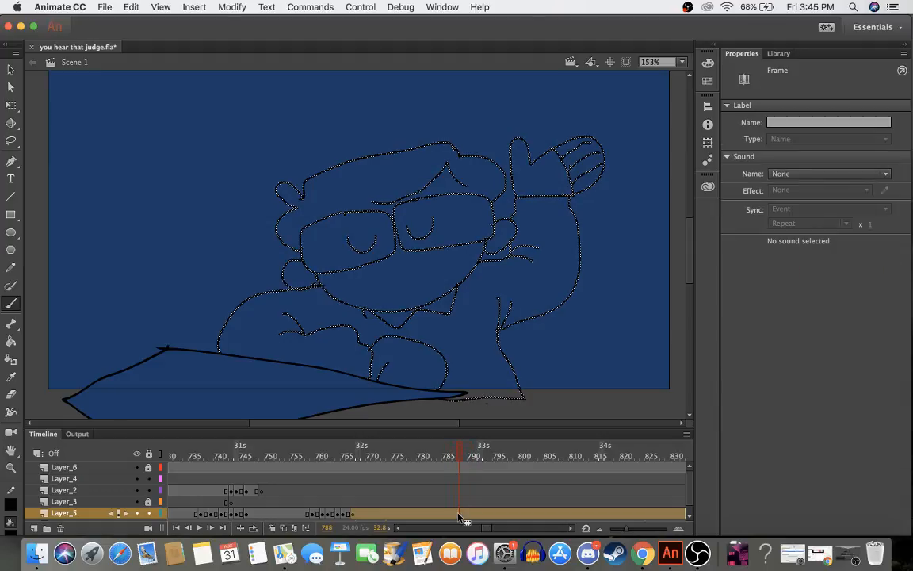
right_click(459, 517)
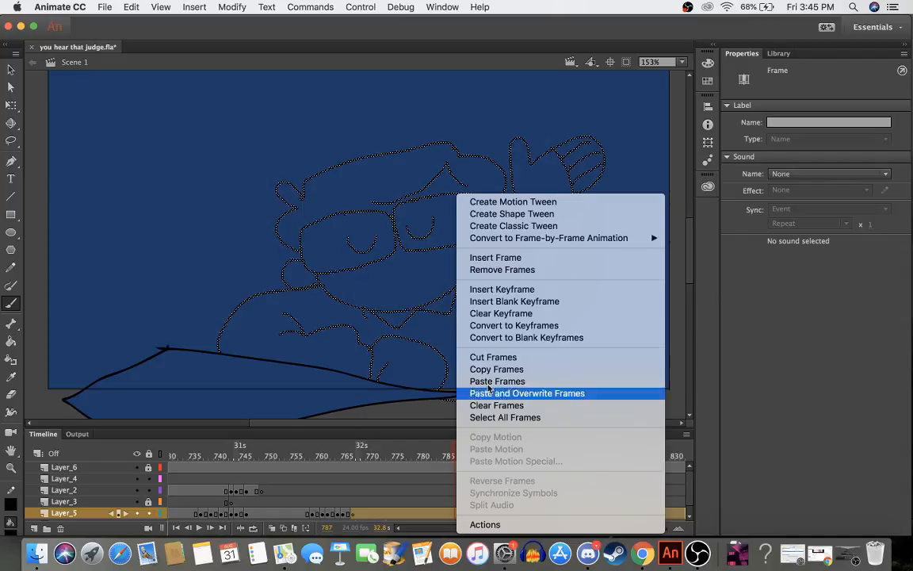
click(514, 301)
- Compare frames 785 to 787 and turn on onion skinning at the blank frame 787
click(450, 455)
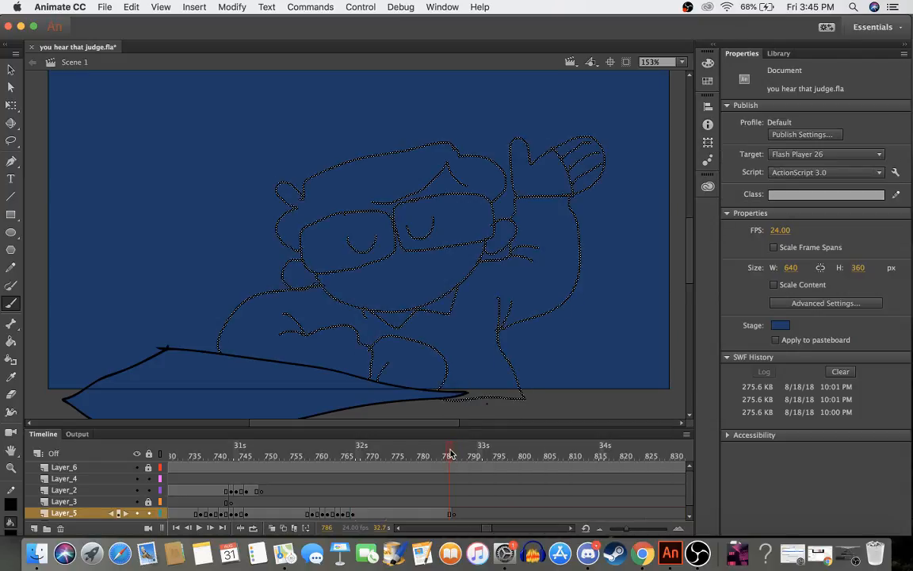
click(455, 455)
click(446, 514)
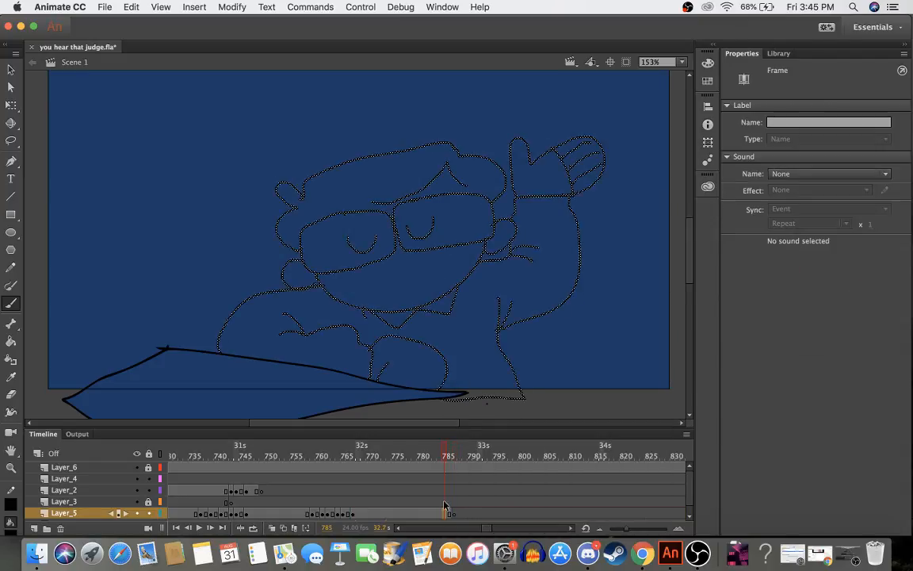
click(449, 457)
click(453, 457)
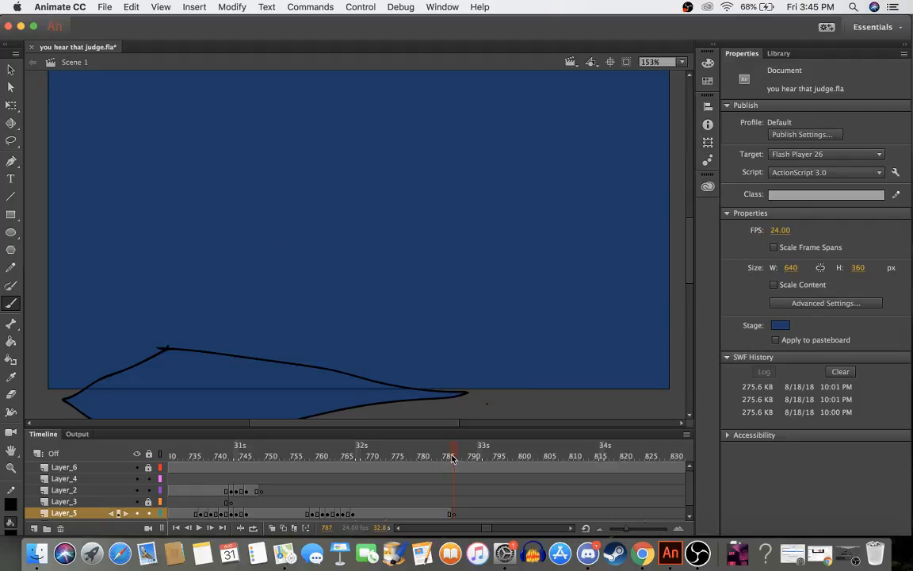
click(270, 528)
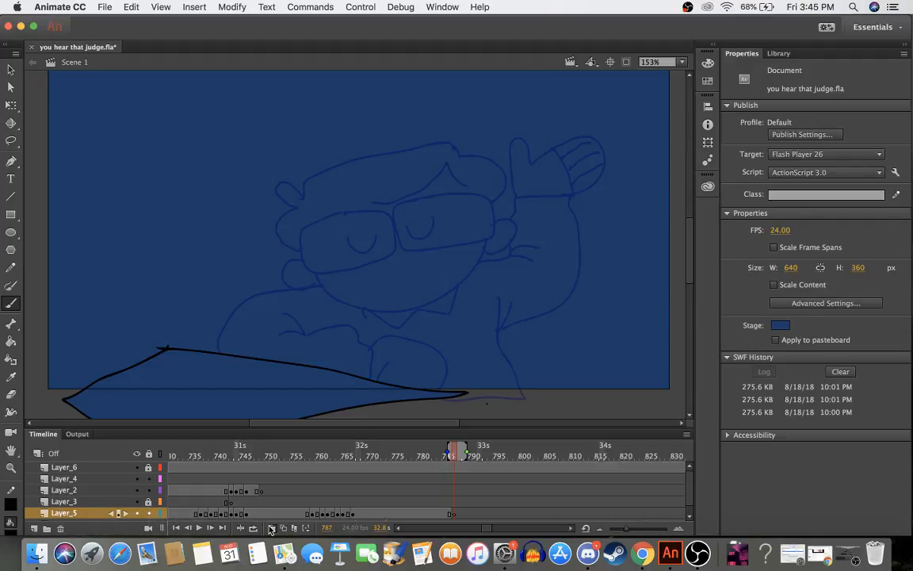
- On frame 787, trace the character's glasses, closed eyes, jaw and both ears slightly offset from the onion-skinned pose
key(b)
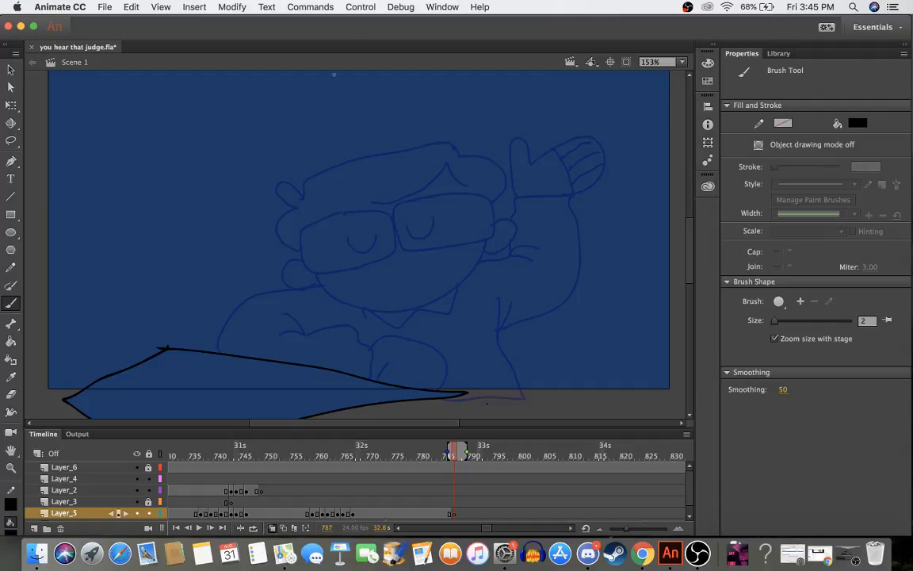
mouse_move(361, 208)
mouse_down()
mouse_move(310, 228)
mouse_move(308, 267)
mouse_move(324, 277)
mouse_move(357, 273)
mouse_move(400, 257)
mouse_move(392, 212)
mouse_move(371, 208)
mouse_move(349, 244)
mouse_move(382, 241)
mouse_up()
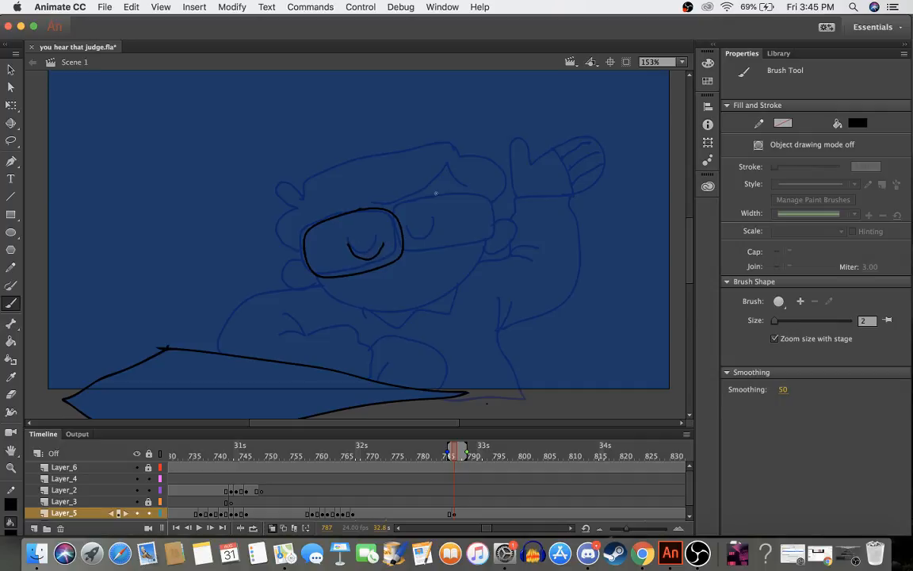
mouse_move(436, 197)
mouse_down()
mouse_move(405, 205)
mouse_move(400, 218)
mouse_move(412, 257)
mouse_move(489, 245)
mouse_move(489, 206)
mouse_move(436, 197)
mouse_up()
drag(411, 228, 441, 232)
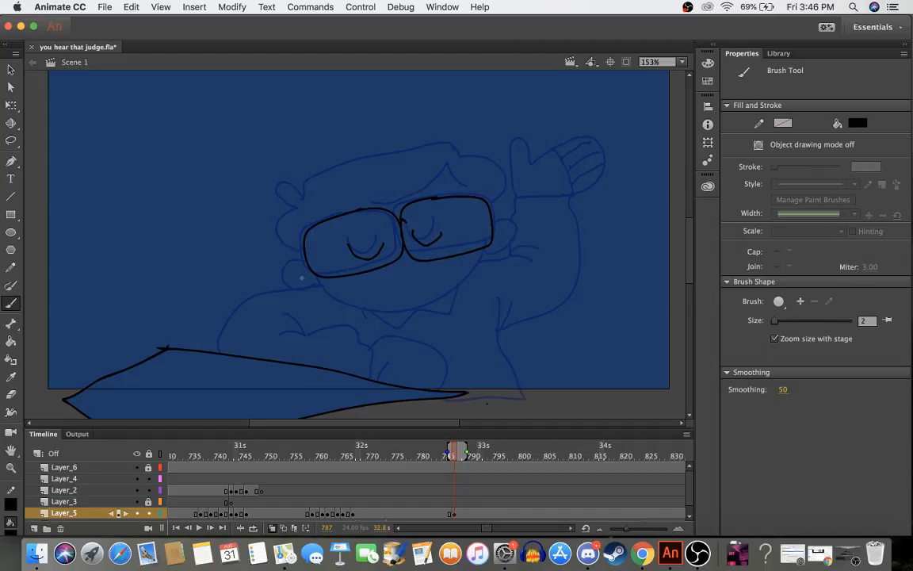
mouse_move(303, 263)
mouse_down()
mouse_move(295, 289)
mouse_move(326, 287)
mouse_move(362, 309)
mouse_move(420, 310)
mouse_move(472, 283)
mouse_move(493, 254)
mouse_move(510, 254)
mouse_move(493, 225)
mouse_up()
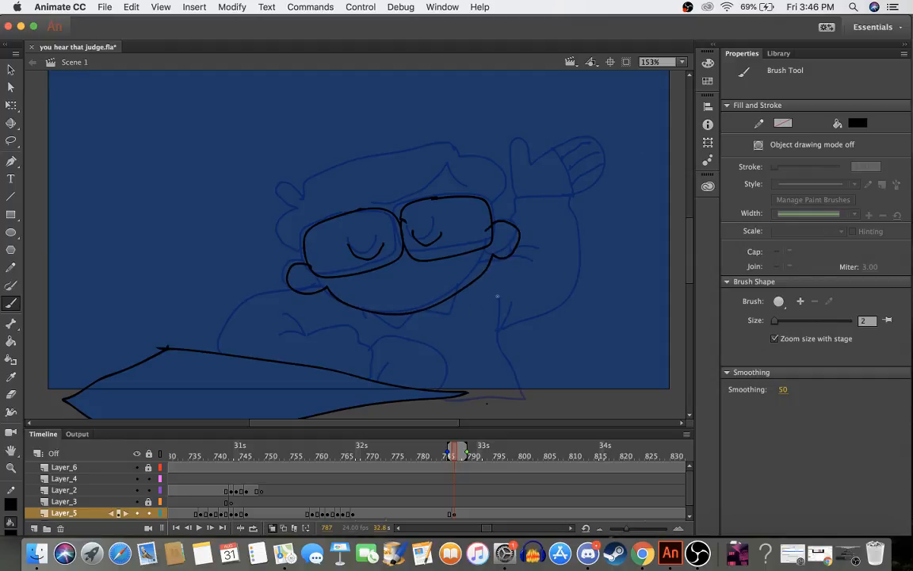
- Draw the raised arm and open hand with finger lines on frame 787, erasing stray marks inside the palm
mouse_move(497, 295)
mouse_down()
mouse_move(513, 318)
mouse_move(577, 263)
mouse_move(571, 214)
mouse_move(558, 193)
mouse_move(513, 191)
mouse_move(572, 176)
mouse_move(594, 153)
mouse_move(569, 130)
mouse_move(529, 151)
mouse_move(518, 136)
mouse_move(509, 186)
mouse_up()
drag(533, 141, 557, 184)
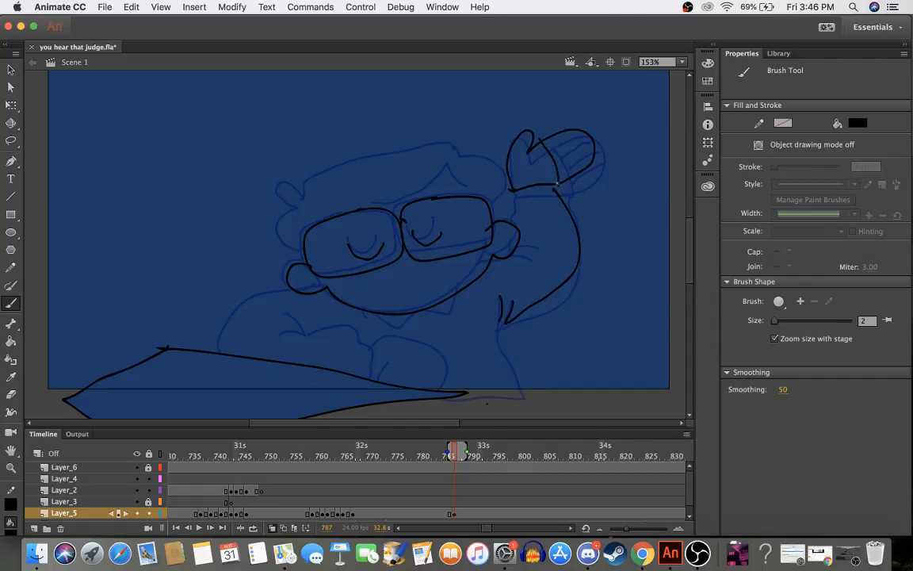
drag(593, 144, 552, 173)
mouse_move(586, 135)
mouse_down()
mouse_move(545, 164)
mouse_move(565, 134)
mouse_move(547, 155)
mouse_up()
key(e)
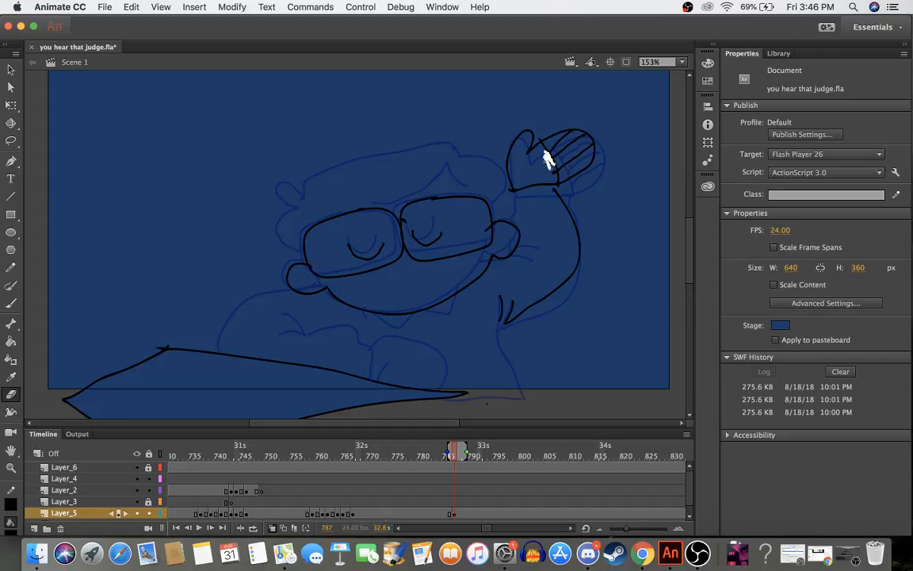
drag(541, 163, 545, 169)
drag(543, 135, 538, 142)
key(b)
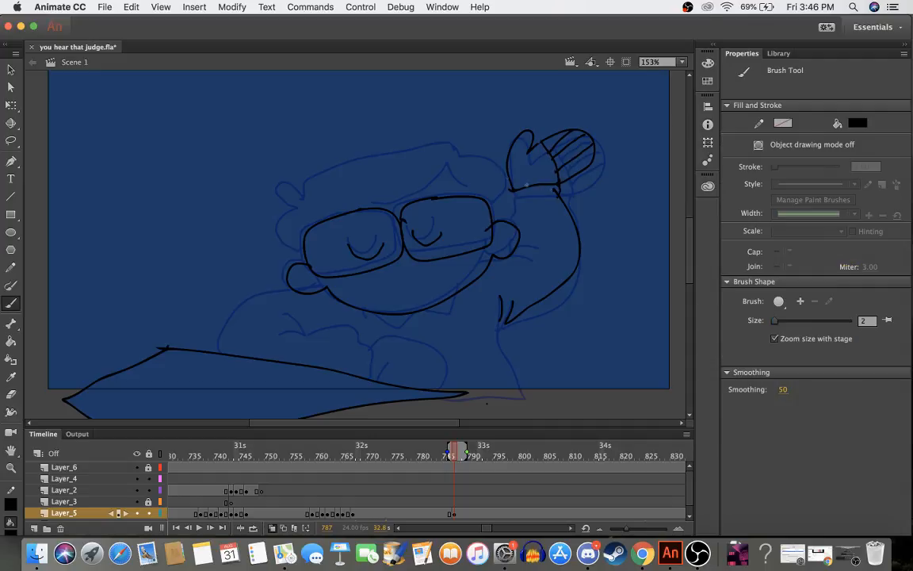
drag(513, 191, 513, 253)
- Outline the character's hair on frame 787, including the side tufts, the fringe and the top of the head
mouse_move(295, 194)
mouse_down()
mouse_move(275, 183)
mouse_move(300, 203)
mouse_move(283, 230)
mouse_move(306, 252)
mouse_up()
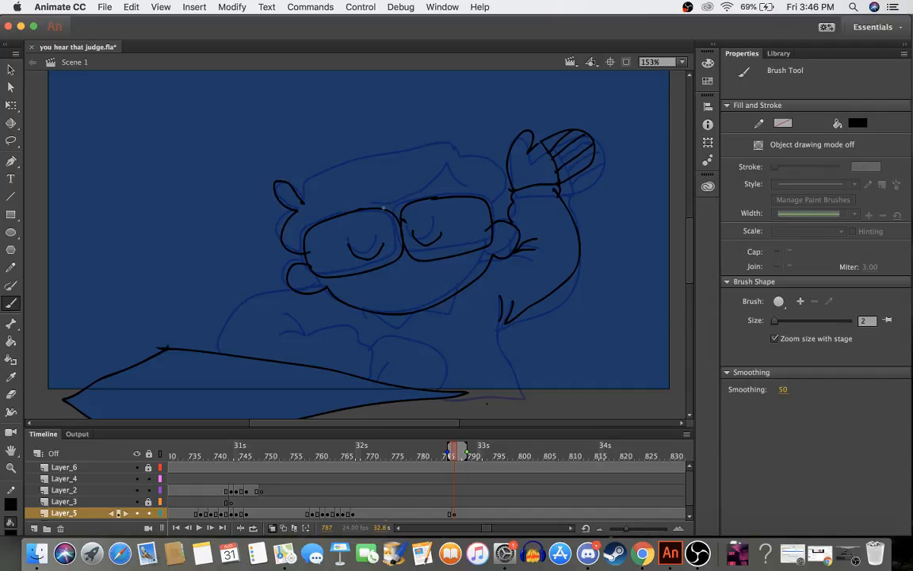
mouse_move(438, 185)
mouse_down()
mouse_move(468, 184)
mouse_move(429, 145)
mouse_up()
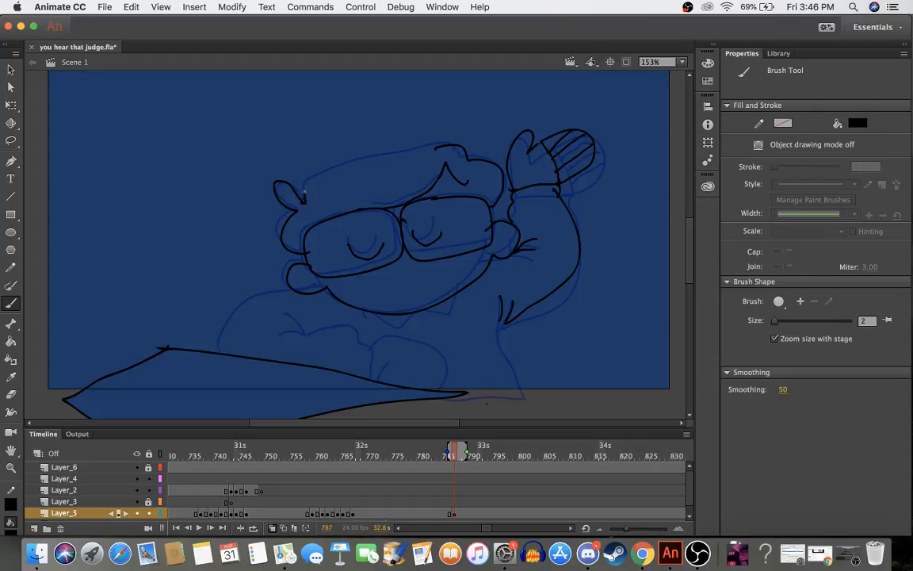
mouse_move(302, 190)
mouse_down()
mouse_move(333, 163)
mouse_move(415, 148)
mouse_up()
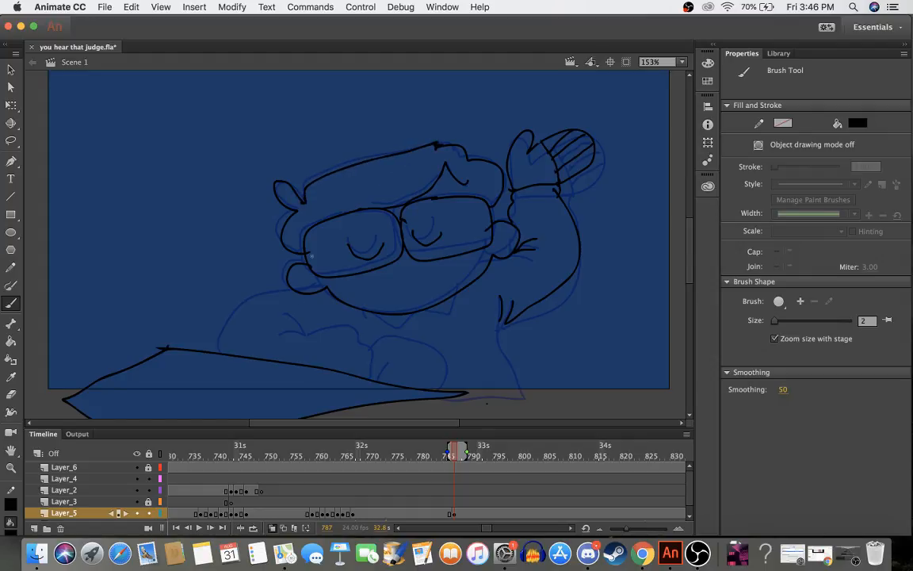
- Draw the resting arm and hand, shoulder, shirt collar and torso edge down to the desk on frame 787
mouse_move(308, 332)
mouse_down()
mouse_move(344, 323)
mouse_move(348, 343)
mouse_move(361, 345)
mouse_move(355, 377)
mouse_move(414, 390)
mouse_move(424, 378)
mouse_move(414, 353)
mouse_move(361, 348)
mouse_up()
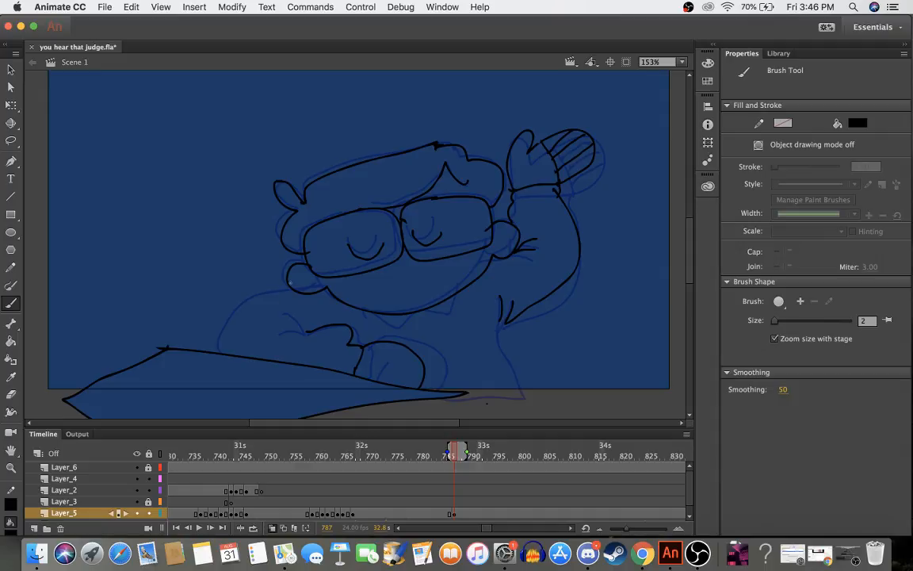
mouse_move(291, 286)
mouse_down()
mouse_move(245, 299)
mouse_move(225, 325)
mouse_move(221, 353)
mouse_up()
drag(278, 309, 303, 331)
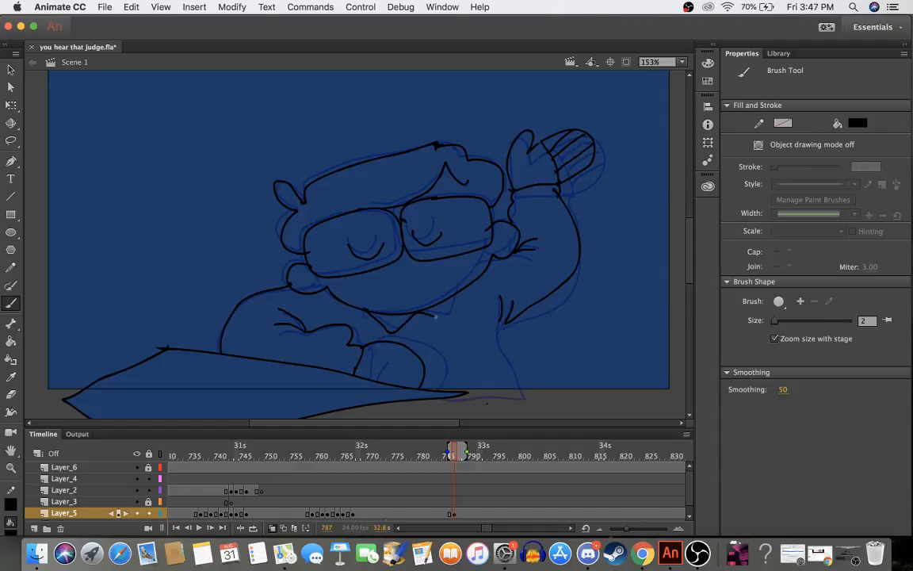
mouse_move(500, 321)
mouse_down()
mouse_move(496, 344)
mouse_move(508, 399)
mouse_up()
key(super+z)
mouse_move(508, 321)
mouse_down()
mouse_move(495, 345)
mouse_move(520, 397)
mouse_move(421, 387)
mouse_up()
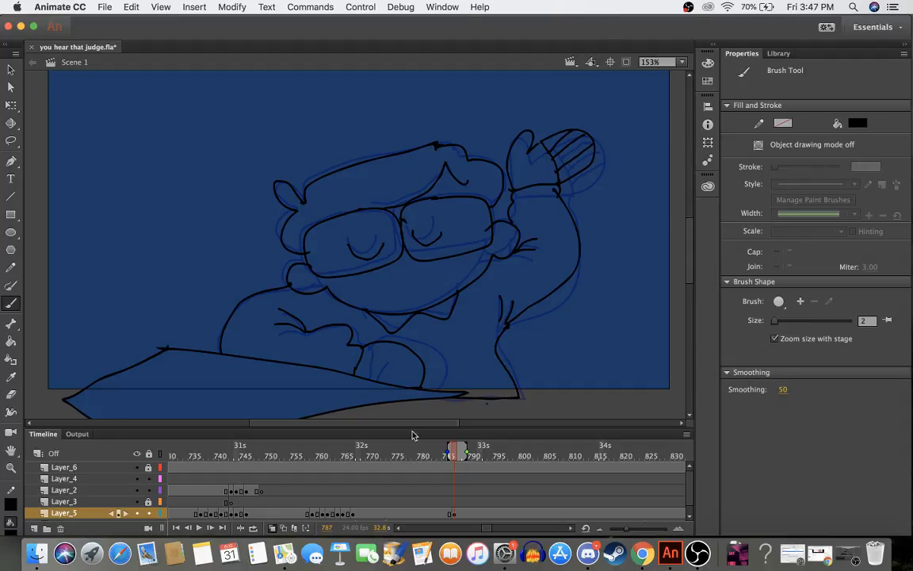
- Scrub through the new drawing to check the motion and insert a blank keyframe on Layer_5 at frame 789
mouse_move(414, 456)
mouse_down()
mouse_move(467, 456)
mouse_move(319, 458)
mouse_move(451, 475)
mouse_move(460, 491)
mouse_up()
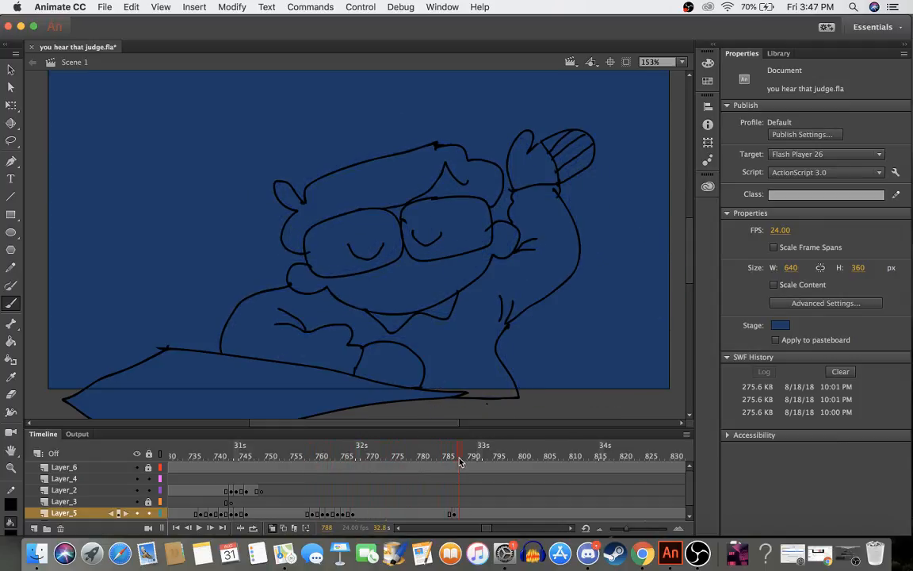
click(467, 514)
click(466, 515)
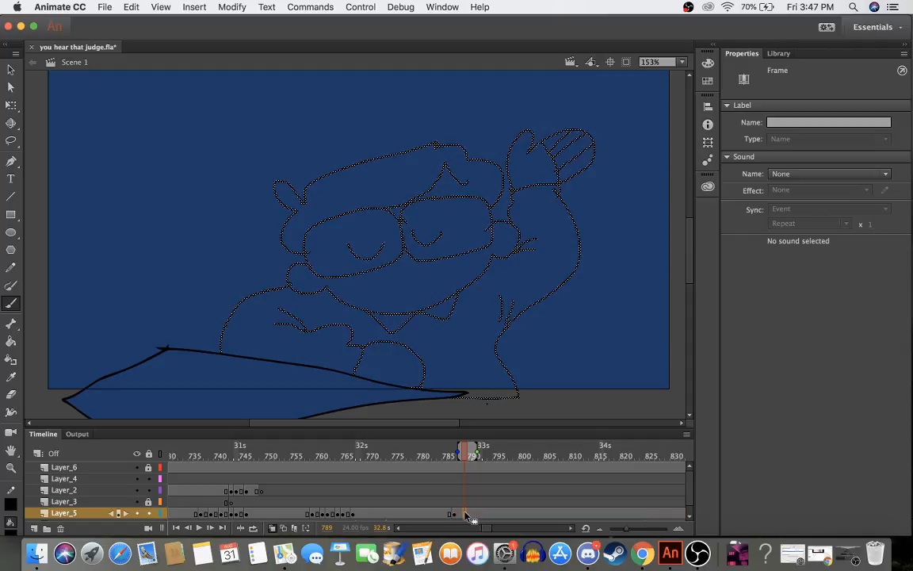
right_click(466, 516)
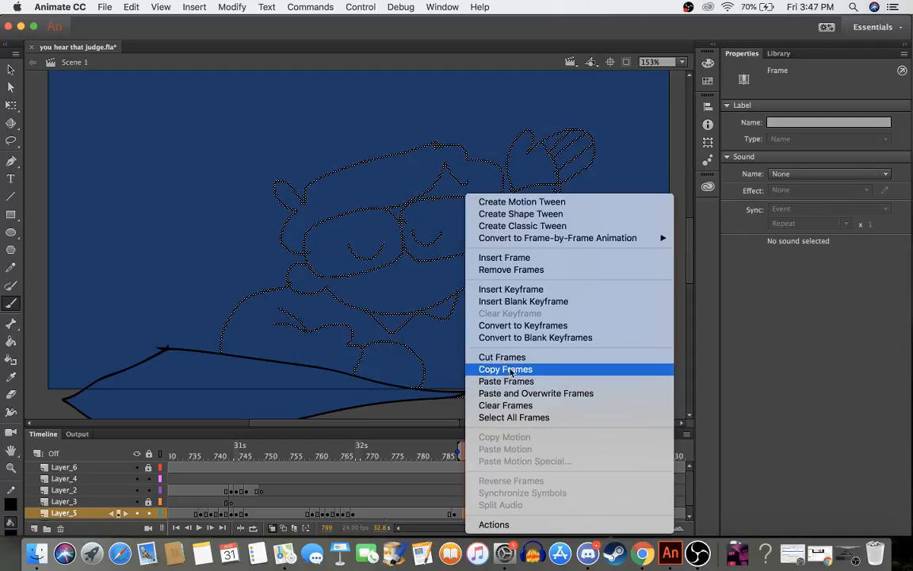
click(516, 301)
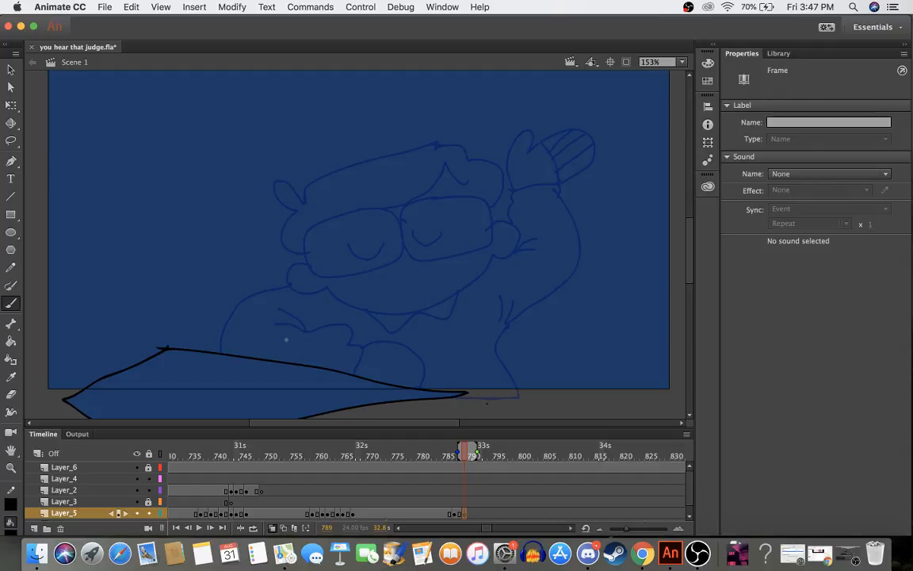
- On frame 789, draw the hand closed on the desk with its fingers, sleeve creases and the bent arm's outline
mouse_move(278, 339)
mouse_down()
mouse_move(289, 331)
mouse_move(286, 347)
mouse_up()
mouse_move(299, 353)
mouse_down()
mouse_move(313, 375)
mouse_move(329, 361)
mouse_move(299, 344)
mouse_up()
drag(301, 342, 320, 377)
drag(329, 350, 345, 377)
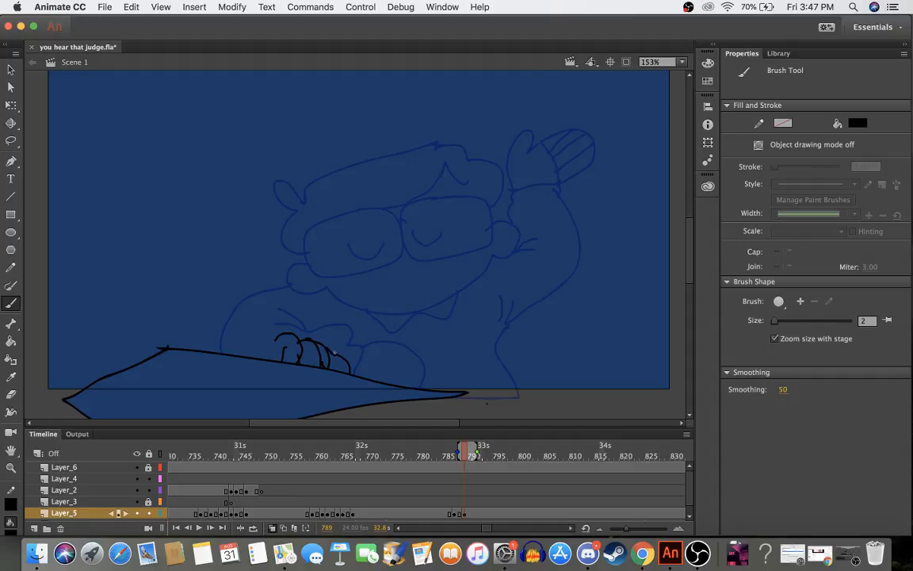
mouse_move(278, 336)
mouse_down()
mouse_move(267, 346)
mouse_move(273, 361)
mouse_move(305, 366)
mouse_up()
mouse_move(280, 283)
mouse_down()
mouse_move(250, 296)
mouse_move(224, 330)
mouse_move(240, 364)
mouse_move(269, 366)
mouse_up()
key(super+z)
drag(277, 319, 307, 338)
drag(307, 338, 272, 331)
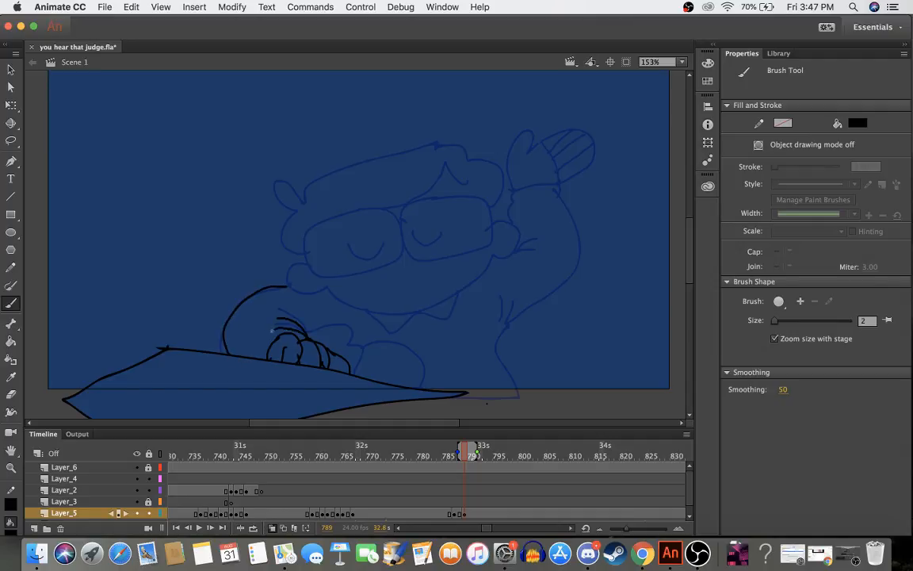
- Draw the glasses, closed eyes, hair, jaw and ears on frame 789, with the head slightly lower than in the previous pose
mouse_move(388, 214)
mouse_down()
mouse_move(323, 234)
mouse_move(311, 246)
mouse_move(315, 276)
mouse_move(330, 284)
mouse_move(387, 269)
mouse_move(402, 255)
mouse_move(390, 216)
mouse_move(411, 212)
mouse_move(405, 250)
mouse_move(419, 261)
mouse_move(495, 244)
mouse_move(487, 217)
mouse_move(423, 209)
mouse_up()
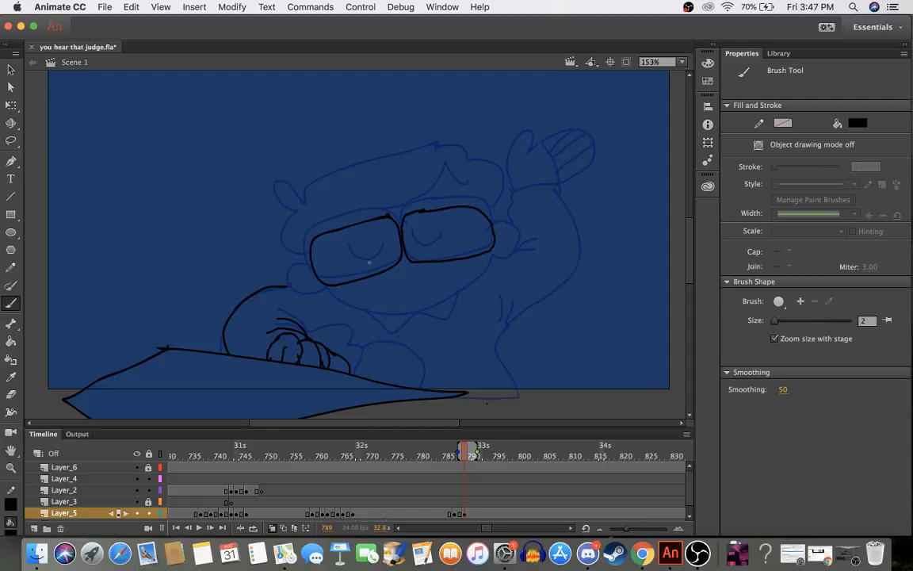
mouse_move(349, 248)
mouse_down()
mouse_move(386, 252)
mouse_move(442, 238)
mouse_up()
mouse_move(302, 214)
mouse_down()
mouse_move(283, 202)
mouse_move(281, 236)
mouse_move(315, 266)
mouse_up()
mouse_move(309, 204)
mouse_down()
mouse_move(336, 178)
mouse_move(467, 148)
mouse_move(473, 173)
mouse_move(490, 175)
mouse_move(491, 218)
mouse_up()
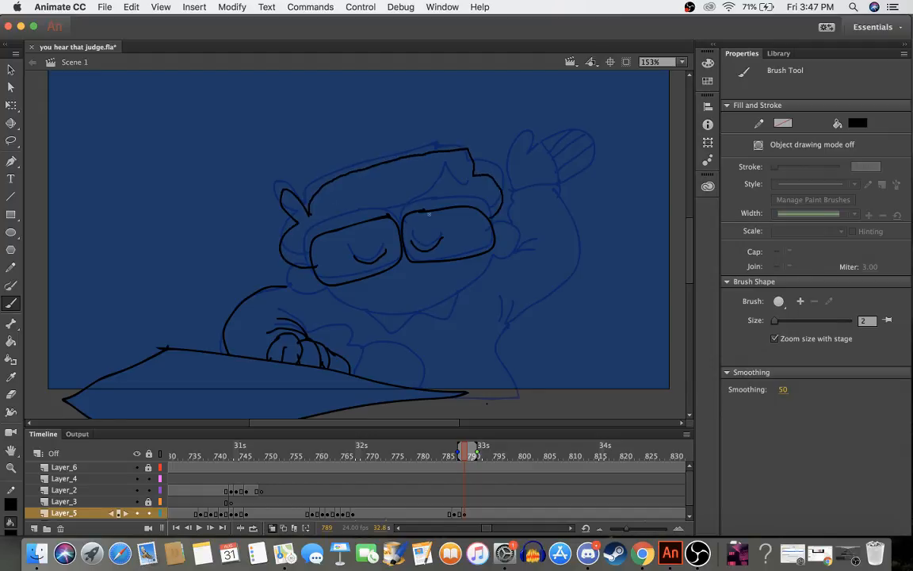
mouse_move(410, 207)
mouse_down()
mouse_move(450, 170)
mouse_move(474, 200)
mouse_up()
mouse_move(313, 275)
mouse_down()
mouse_move(298, 296)
mouse_move(326, 290)
mouse_move(368, 314)
mouse_move(420, 309)
mouse_move(516, 250)
mouse_move(498, 232)
mouse_up()
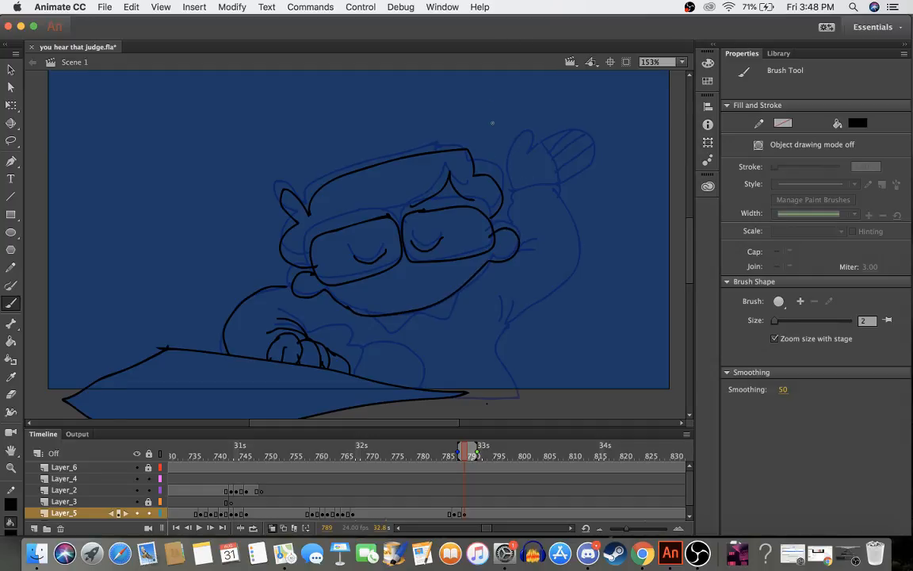
- Draw the raised arm and waving hand tilted outward on frame 789, and clean up the finger lines with the eraser
drag(501, 301, 501, 321)
mouse_move(507, 321)
mouse_down()
mouse_move(569, 267)
mouse_move(581, 236)
mouse_move(577, 185)
mouse_move(536, 186)
mouse_move(521, 237)
mouse_up()
mouse_move(535, 183)
mouse_down()
mouse_move(539, 135)
mouse_move(545, 157)
mouse_move(565, 141)
mouse_move(606, 138)
mouse_move(577, 181)
mouse_up()
drag(562, 137, 573, 181)
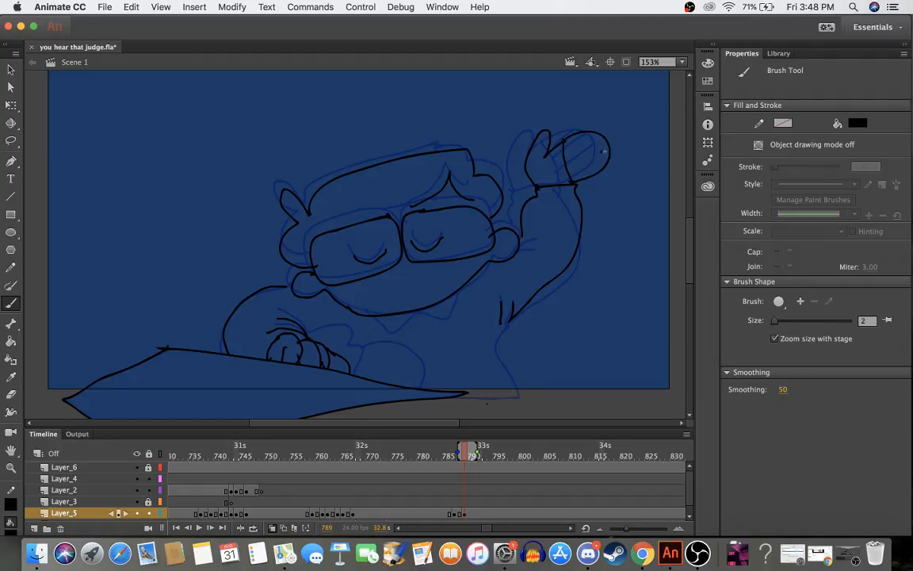
drag(604, 151, 570, 180)
mouse_move(603, 141)
mouse_down()
mouse_move(585, 151)
mouse_move(577, 144)
mouse_up()
key(e)
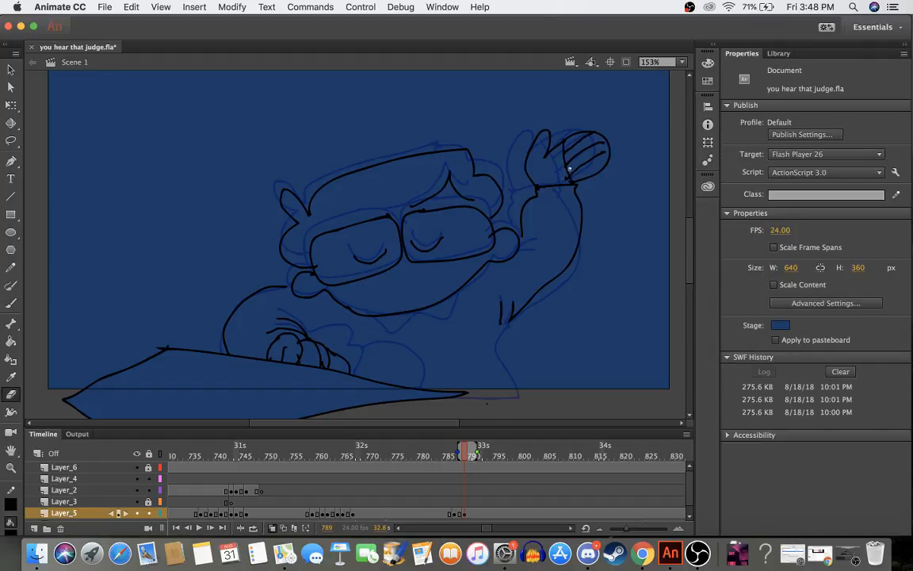
drag(568, 173, 607, 152)
key(b)
key(super+z)
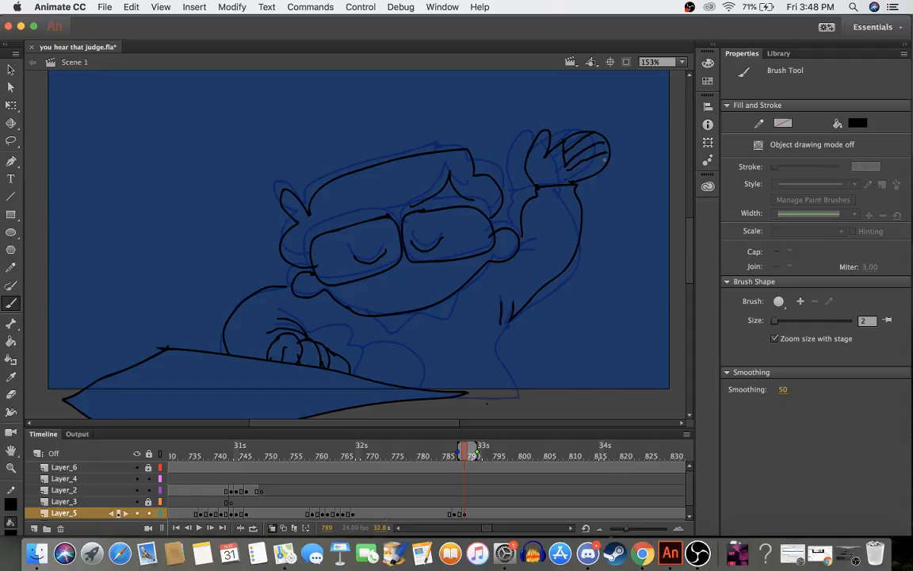
- Erase part of the chin line on frame 789 and draw the shirt collar and torso edge down to the desk
key(e)
mouse_move(348, 312)
mouse_down()
mouse_move(432, 319)
mouse_move(458, 294)
mouse_up()
key(b)
mouse_move(511, 324)
mouse_down()
mouse_move(481, 360)
mouse_move(509, 323)
mouse_move(500, 367)
mouse_move(512, 402)
mouse_move(370, 400)
mouse_move(265, 387)
mouse_move(226, 352)
mouse_up()
key(super+z)
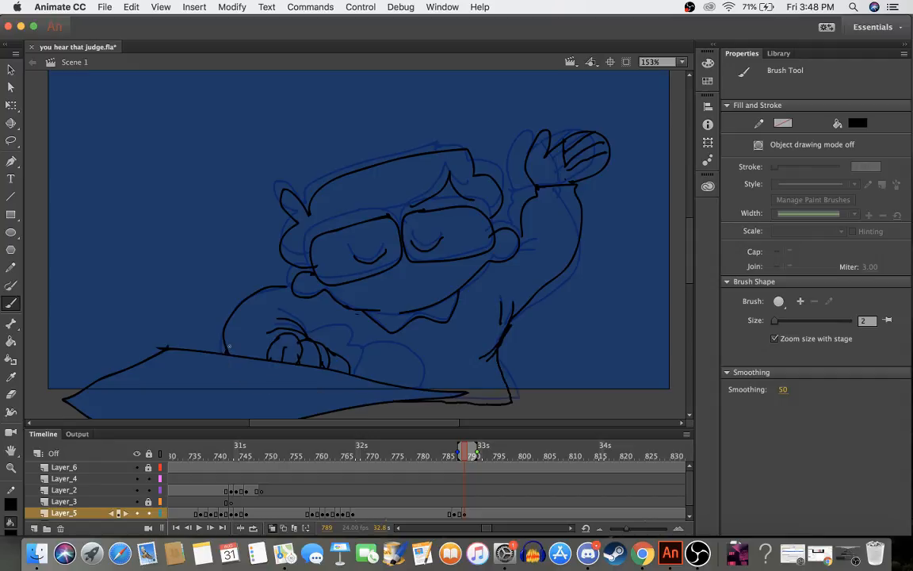
- Scrub through the latest poses and insert a blank keyframe on Layer_5 at frame 790
drag(360, 444, 474, 464)
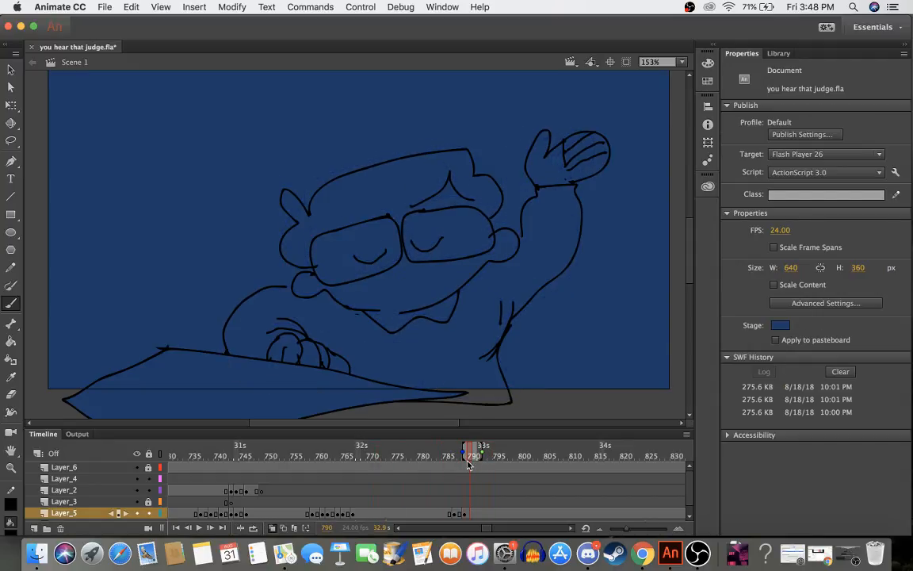
click(474, 515)
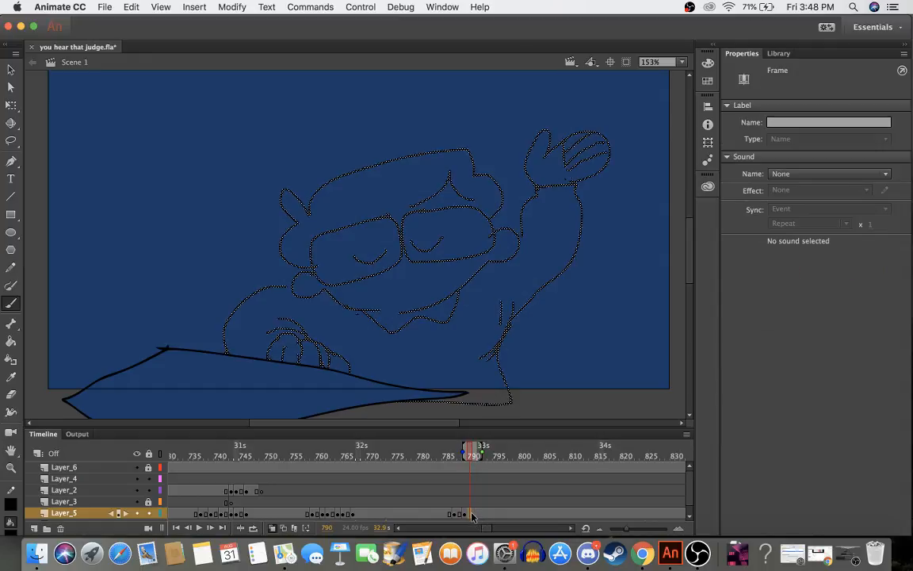
right_click(473, 515)
click(531, 301)
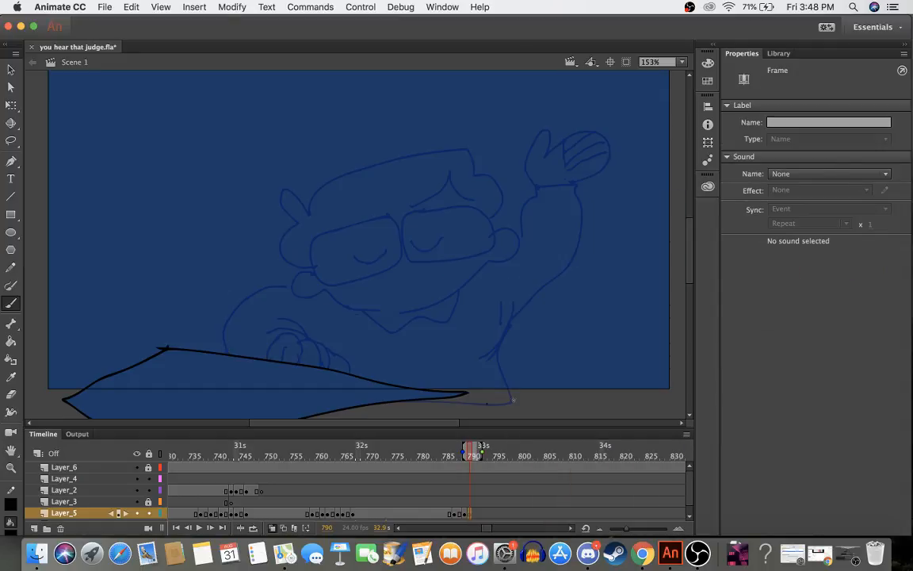
click(473, 491)
click(470, 514)
- Trace the character's head on frame 790 with the glasses, closed eyes, hair, jaw and ears
mouse_move(343, 232)
mouse_down()
mouse_move(315, 264)
mouse_move(327, 287)
mouse_move(398, 268)
mouse_move(402, 237)
mouse_move(366, 229)
mouse_move(355, 259)
mouse_move(374, 264)
mouse_move(439, 244)
mouse_move(416, 221)
mouse_move(406, 225)
mouse_move(412, 262)
mouse_move(490, 255)
mouse_move(490, 220)
mouse_move(450, 218)
mouse_up()
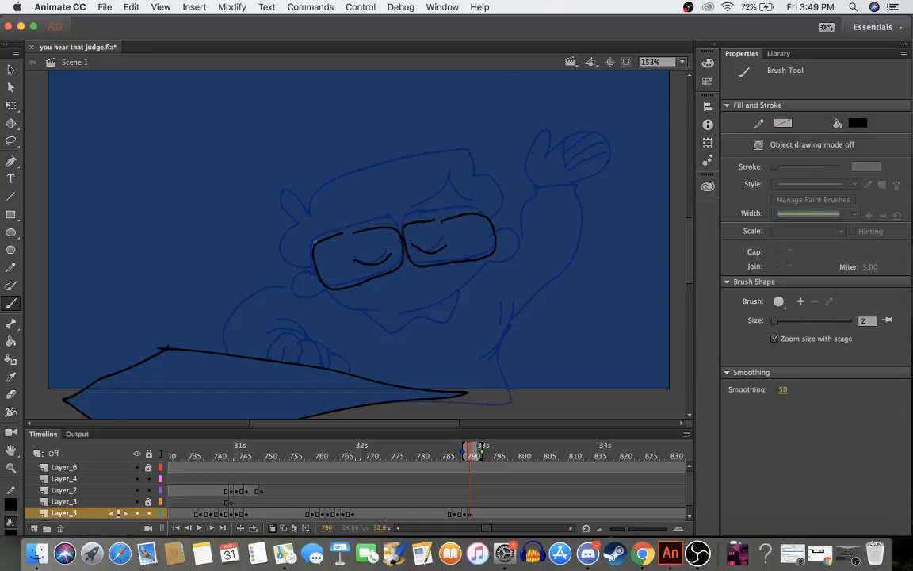
mouse_move(310, 216)
mouse_down()
mouse_move(284, 198)
mouse_move(285, 250)
mouse_move(321, 240)
mouse_up()
mouse_move(403, 214)
mouse_down()
mouse_move(426, 210)
mouse_move(452, 183)
mouse_move(476, 205)
mouse_move(498, 188)
mouse_move(472, 176)
mouse_up()
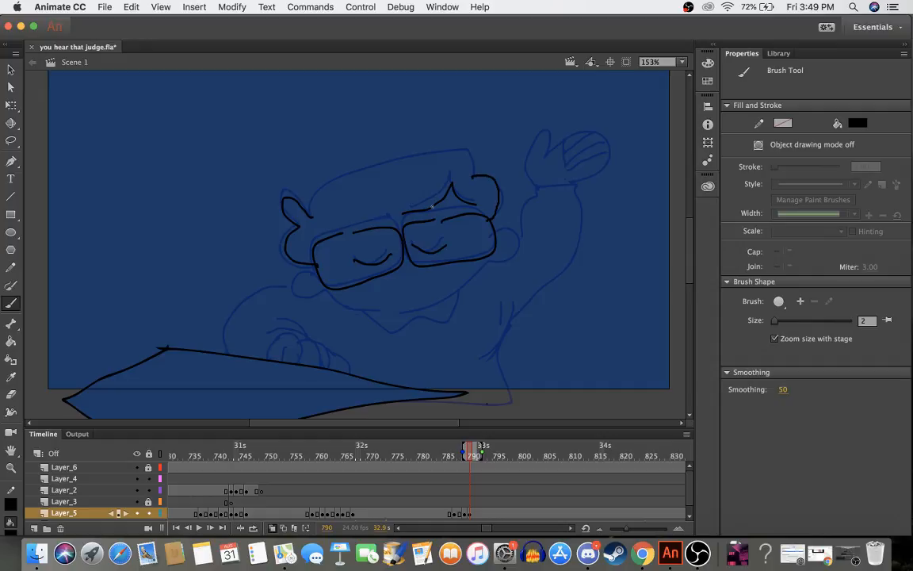
key(super+z)
mouse_move(313, 214)
mouse_down()
mouse_move(341, 181)
mouse_move(445, 151)
mouse_move(465, 153)
mouse_move(473, 173)
mouse_move(498, 180)
mouse_move(505, 204)
mouse_up()
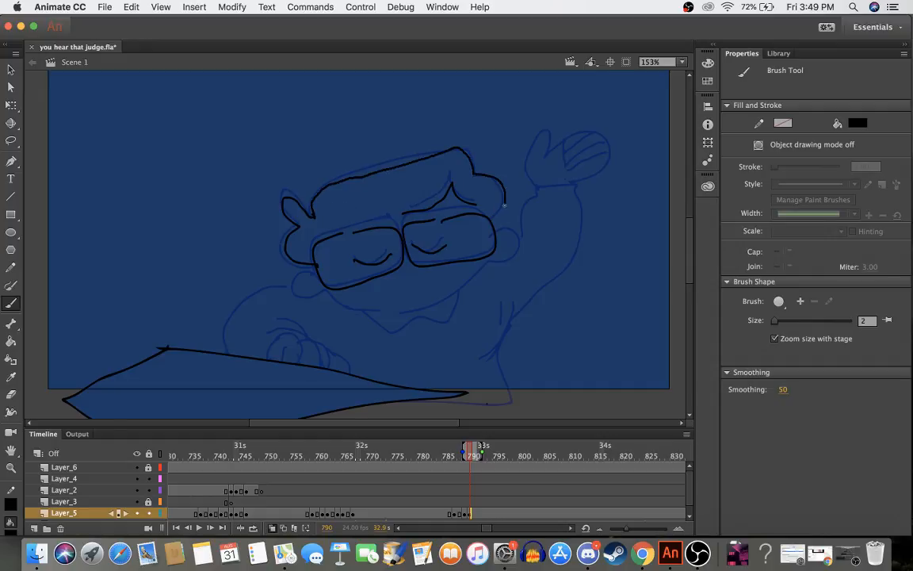
mouse_move(315, 272)
mouse_down()
mouse_move(302, 299)
mouse_move(332, 291)
mouse_move(374, 317)
mouse_move(408, 315)
mouse_move(473, 283)
mouse_move(490, 260)
mouse_move(508, 267)
mouse_move(520, 236)
mouse_up()
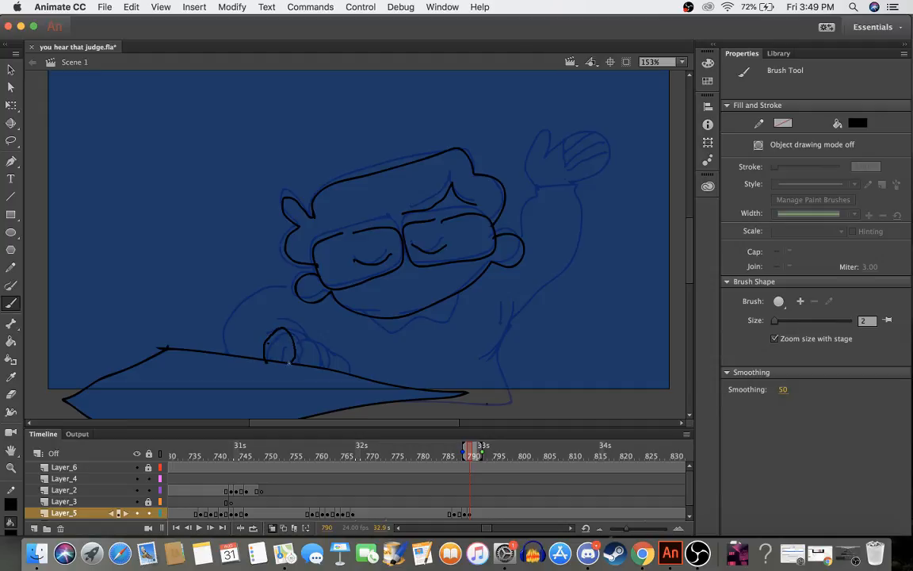
- Trace the desk hand, resting arm, collar, torso and raised arm with the waving hand on frame 790
mouse_move(266, 358)
mouse_down()
mouse_move(308, 370)
mouse_move(314, 341)
mouse_move(293, 340)
mouse_move(324, 366)
mouse_up()
mouse_move(280, 319)
mouse_down()
mouse_move(304, 338)
mouse_move(288, 329)
mouse_up()
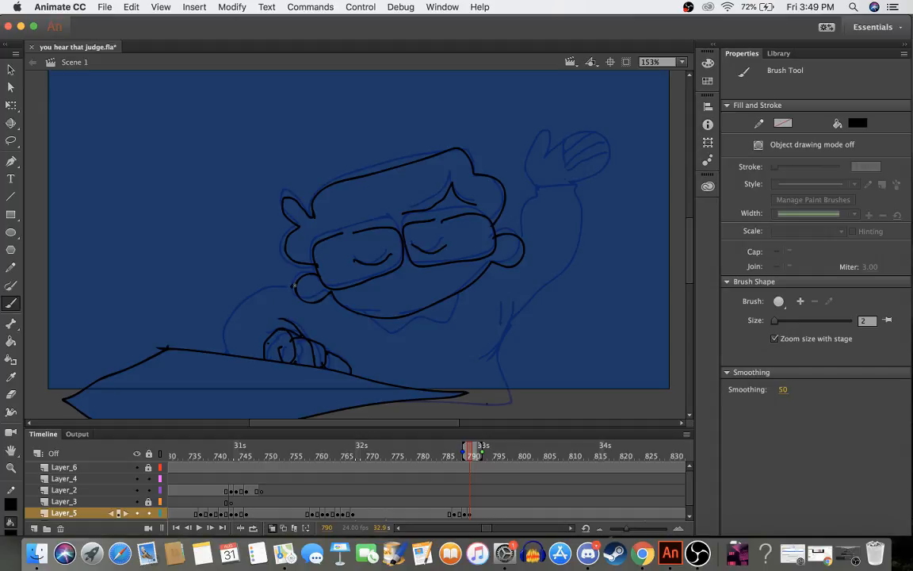
mouse_move(294, 284)
mouse_down()
mouse_move(235, 305)
mouse_move(224, 318)
mouse_move(224, 350)
mouse_move(247, 370)
mouse_move(293, 375)
mouse_up()
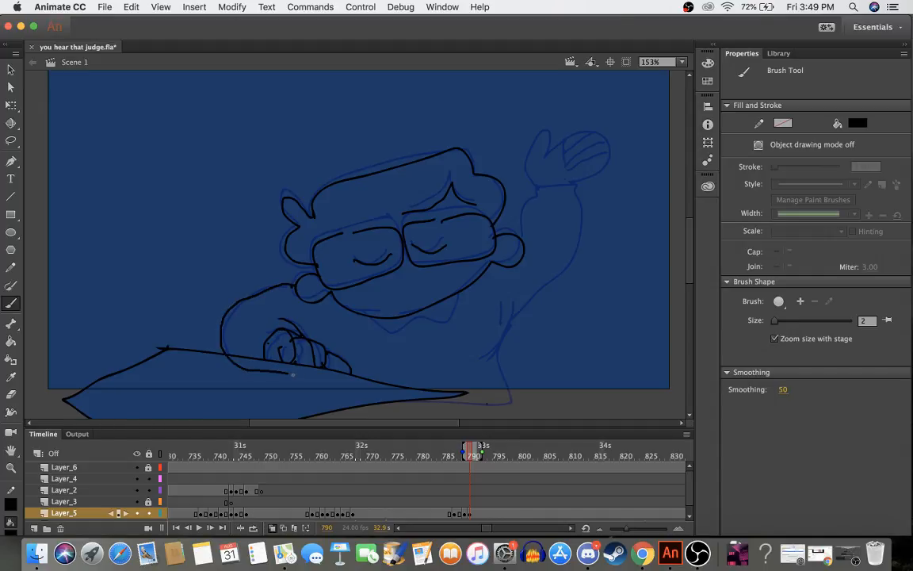
mouse_move(367, 318)
mouse_down()
mouse_move(391, 334)
mouse_move(420, 318)
mouse_move(451, 320)
mouse_move(459, 294)
mouse_move(490, 352)
mouse_move(512, 308)
mouse_move(499, 355)
mouse_move(516, 398)
mouse_move(442, 415)
mouse_up()
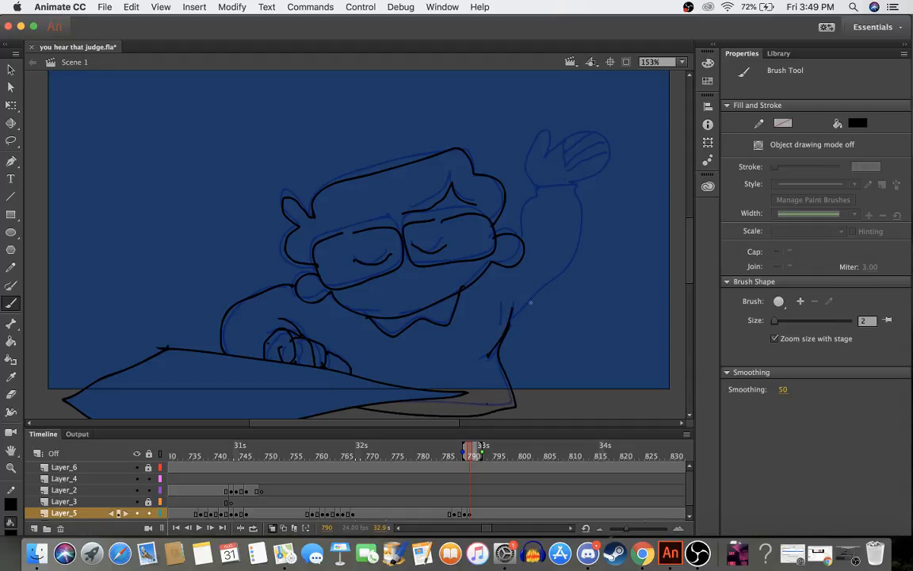
mouse_move(512, 327)
mouse_down()
mouse_move(572, 229)
mouse_move(581, 180)
mouse_move(540, 184)
mouse_move(523, 230)
mouse_up()
mouse_move(539, 179)
mouse_down()
mouse_move(553, 125)
mouse_move(559, 148)
mouse_move(599, 136)
mouse_move(609, 163)
mouse_move(581, 181)
mouse_move(569, 171)
mouse_move(606, 155)
mouse_move(591, 149)
mouse_move(566, 162)
mouse_move(592, 143)
mouse_up()
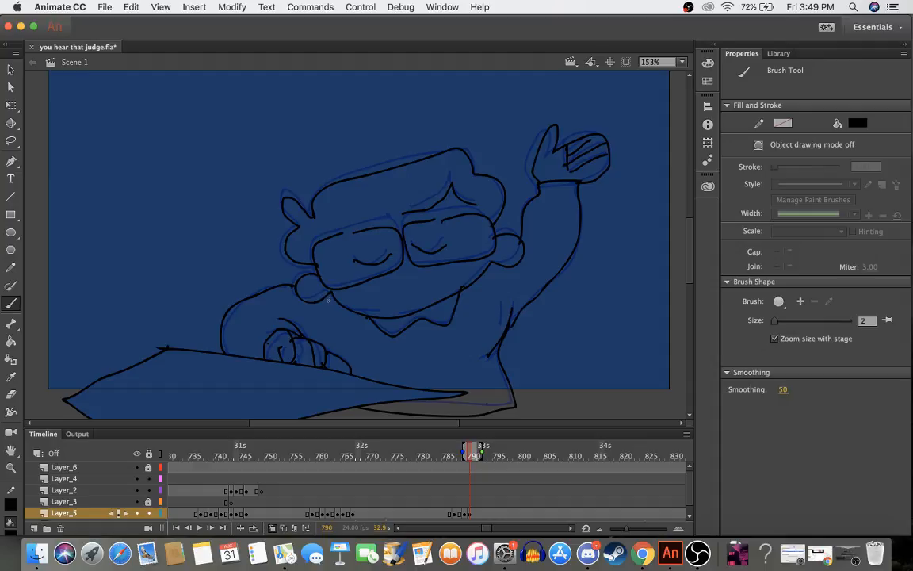
drag(329, 300, 335, 299)
- Review the latest poses with onion skinning off and shift the final group of Layer_5 keyframes one frame earlier
mouse_move(465, 457)
mouse_down()
mouse_move(497, 457)
mouse_move(338, 461)
mouse_move(469, 469)
mouse_up()
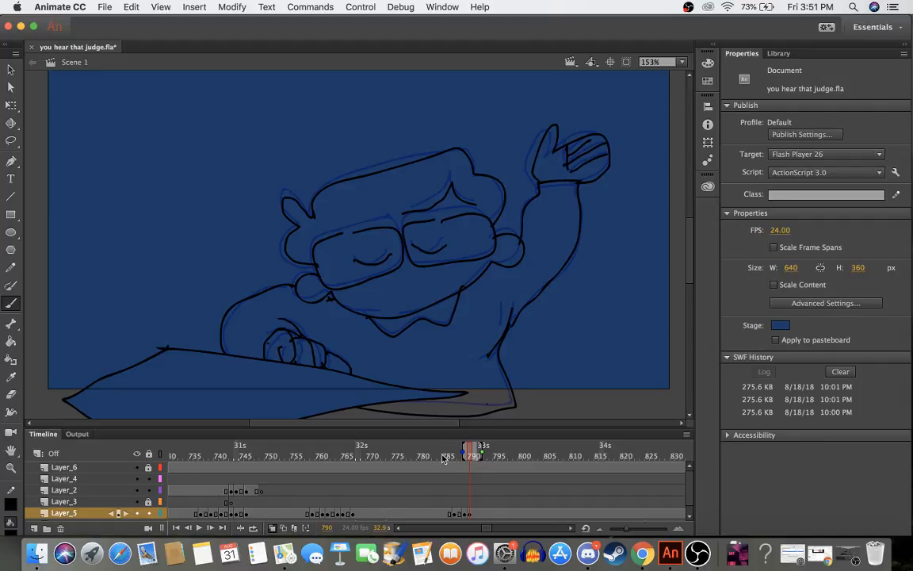
click(454, 456)
mouse_move(453, 456)
mouse_down()
mouse_move(492, 452)
mouse_move(398, 475)
mouse_move(221, 485)
mouse_move(493, 475)
mouse_up()
click(272, 528)
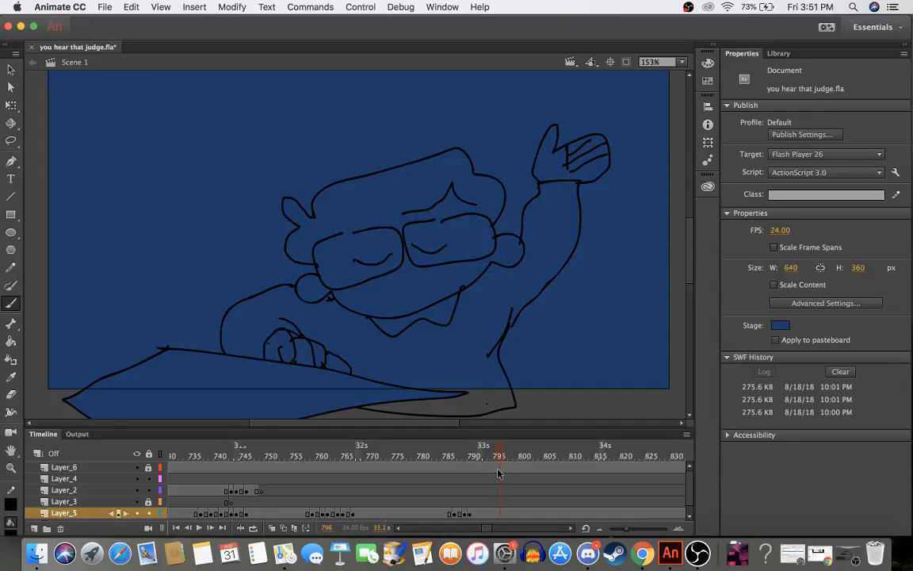
mouse_move(498, 465)
mouse_down()
mouse_move(287, 474)
mouse_move(481, 469)
mouse_up()
drag(474, 514, 456, 516)
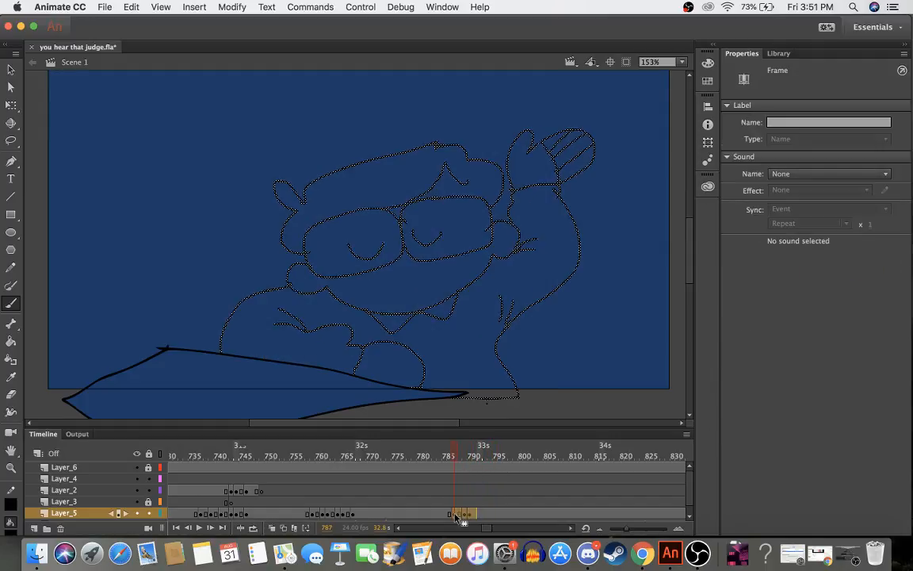
click(481, 457)
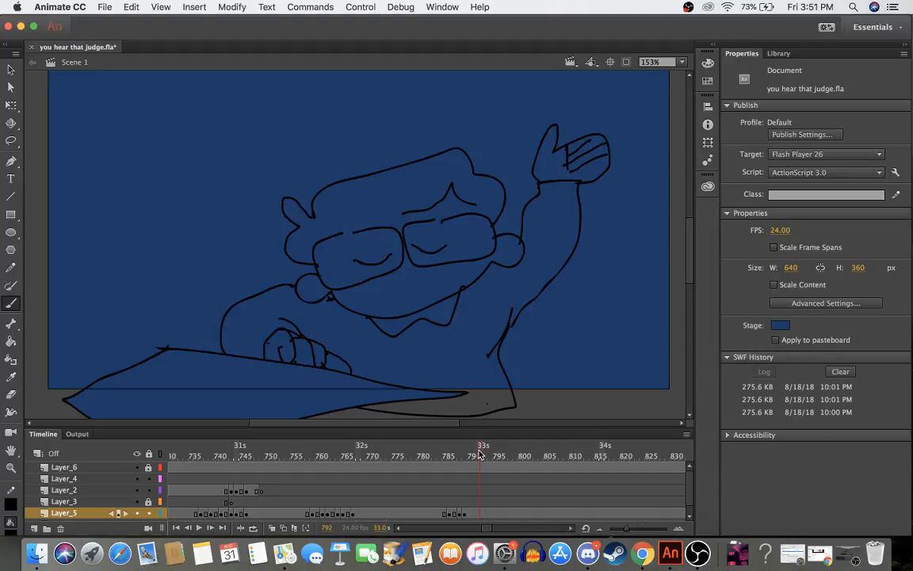
- Insert a blank keyframe on Layer_5 at frame 792 and turn onion skinning on
click(484, 515)
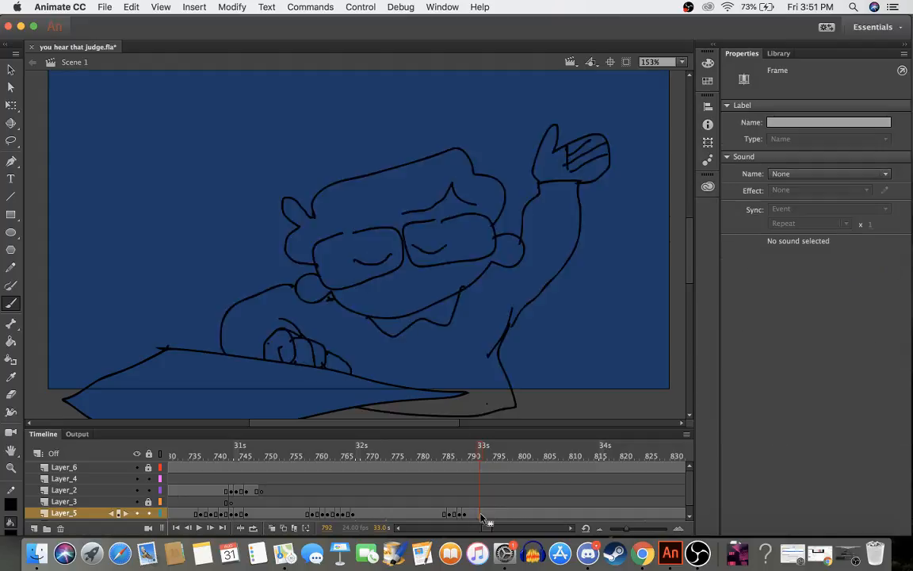
right_click(483, 514)
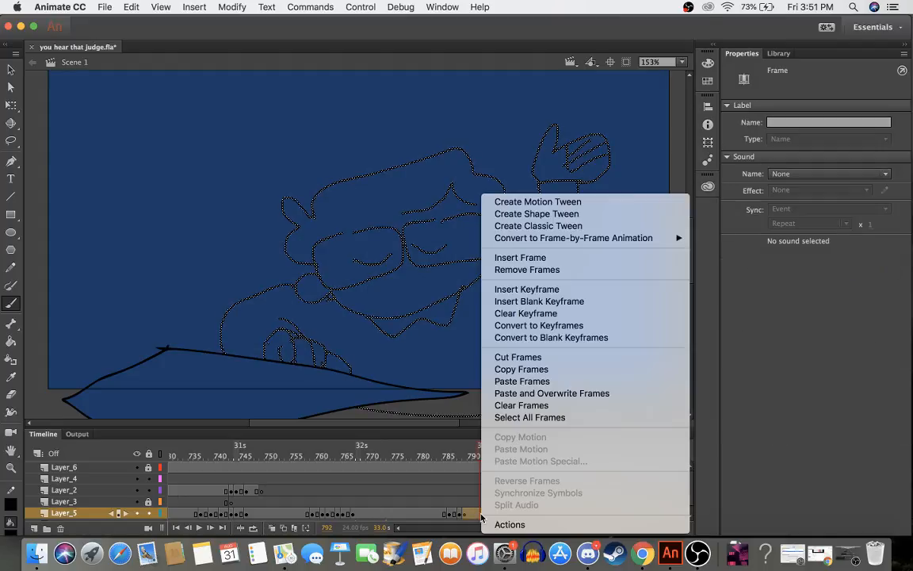
click(543, 301)
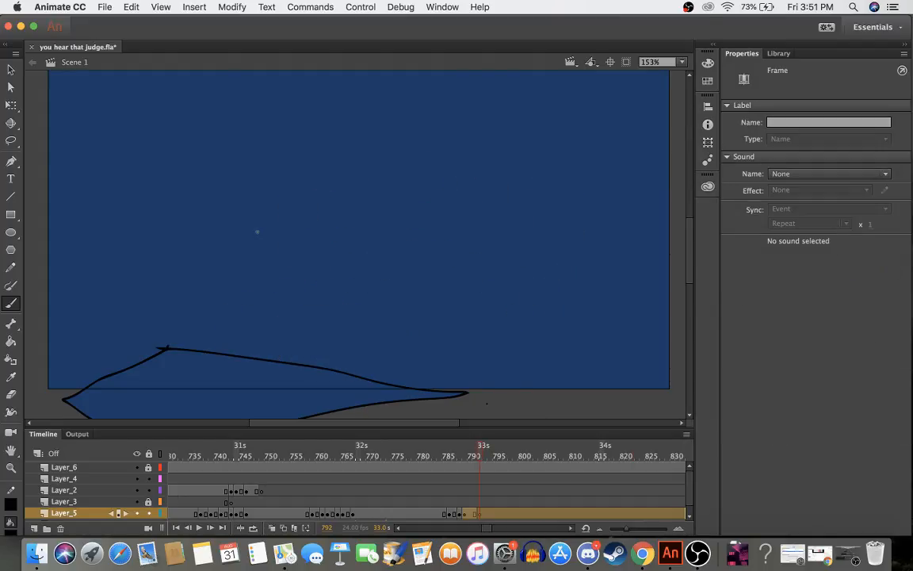
click(477, 479)
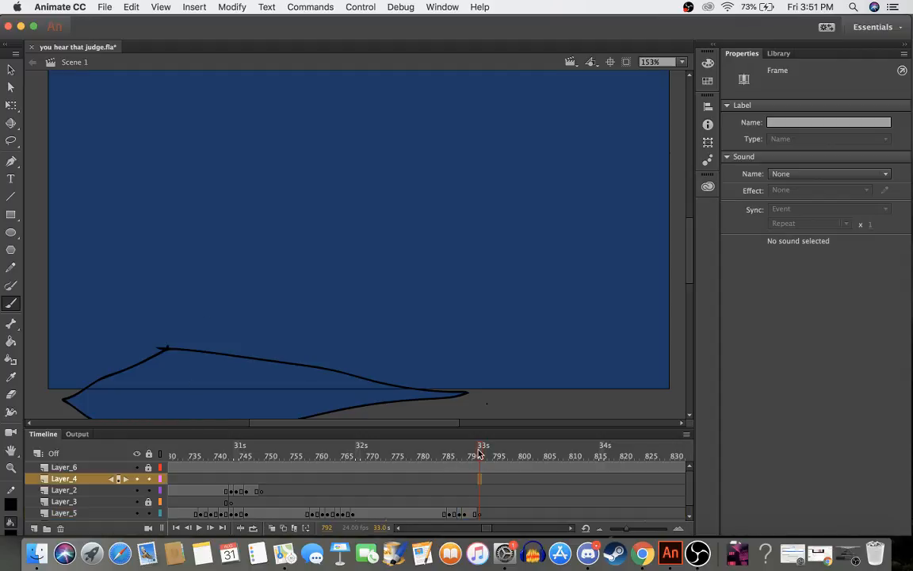
click(480, 513)
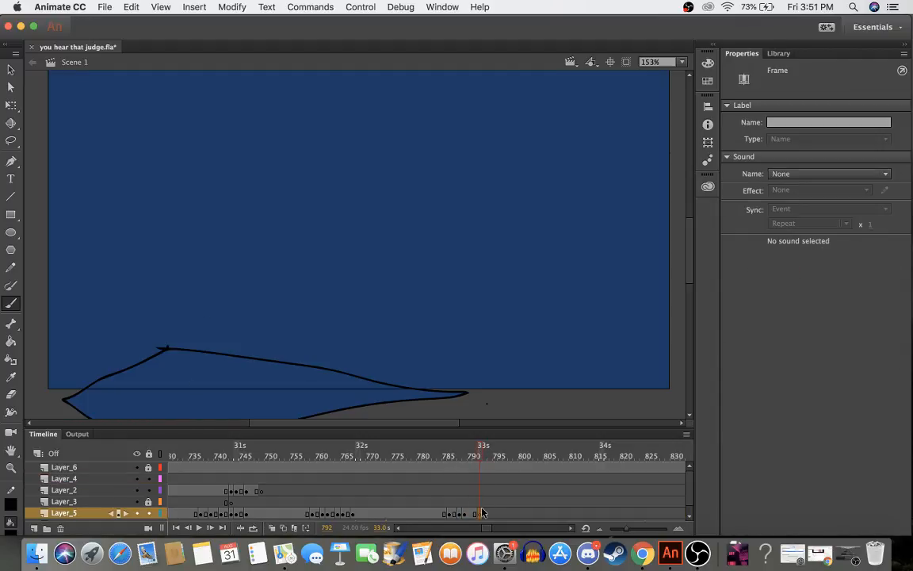
click(272, 528)
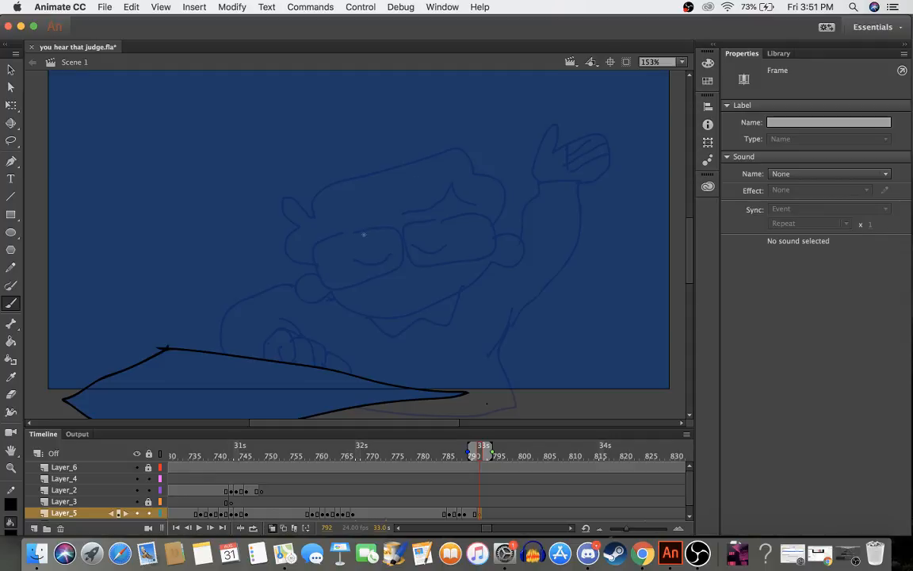
- Draw the first glasses lens, the hand resting on the desk and its bent arm on frame 792
mouse_move(385, 225)
mouse_down()
mouse_move(327, 235)
mouse_move(322, 261)
mouse_move(332, 283)
mouse_move(396, 272)
mouse_move(408, 258)
mouse_move(382, 225)
mouse_up()
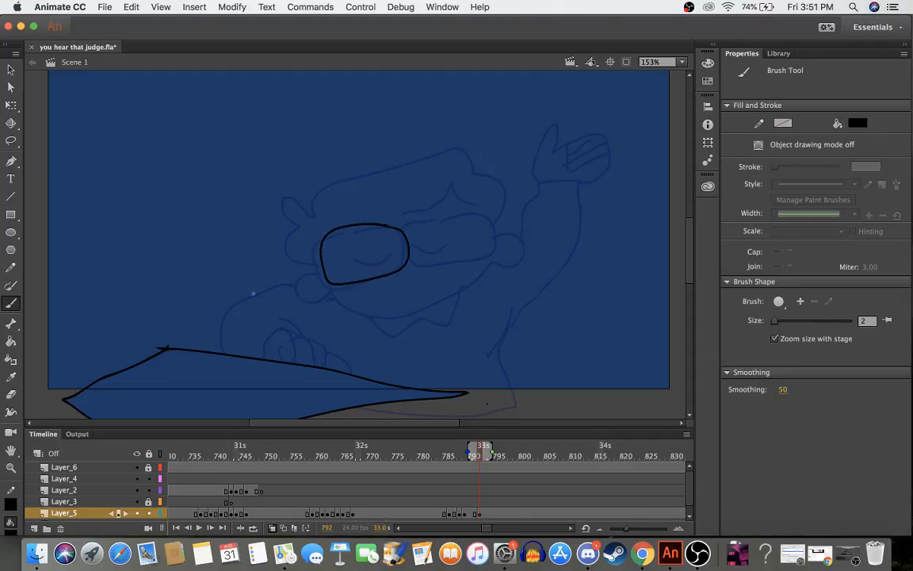
mouse_move(258, 358)
mouse_down()
mouse_move(284, 329)
mouse_move(323, 351)
mouse_move(335, 376)
mouse_move(260, 361)
mouse_move(320, 366)
mouse_up()
mouse_move(295, 286)
mouse_down()
mouse_move(247, 298)
mouse_move(226, 349)
mouse_up()
drag(279, 316, 283, 317)
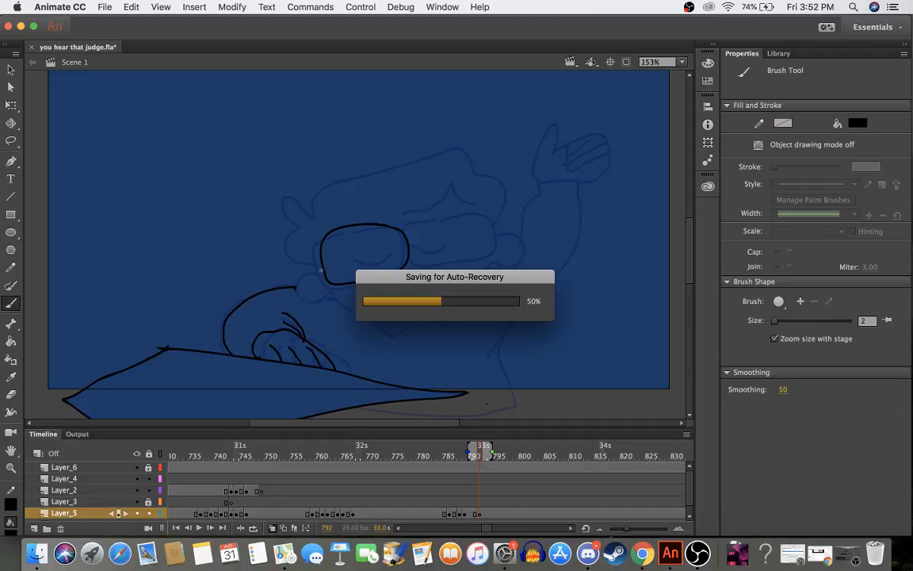
- Draw the jaw, ears and second glasses lens, plus the torso edge and raised sleeve stretched outward on frame 792
mouse_move(315, 267)
mouse_down()
mouse_move(307, 292)
mouse_move(368, 311)
mouse_move(414, 314)
mouse_move(490, 270)
mouse_up()
key(super+z)
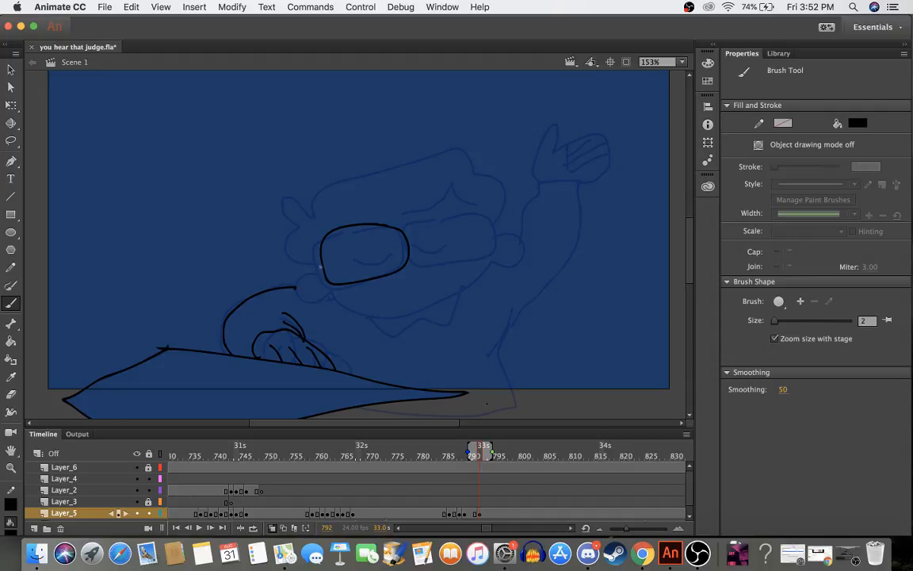
mouse_move(335, 299)
mouse_down()
mouse_move(399, 312)
mouse_move(449, 300)
mouse_move(493, 268)
mouse_move(493, 240)
mouse_up()
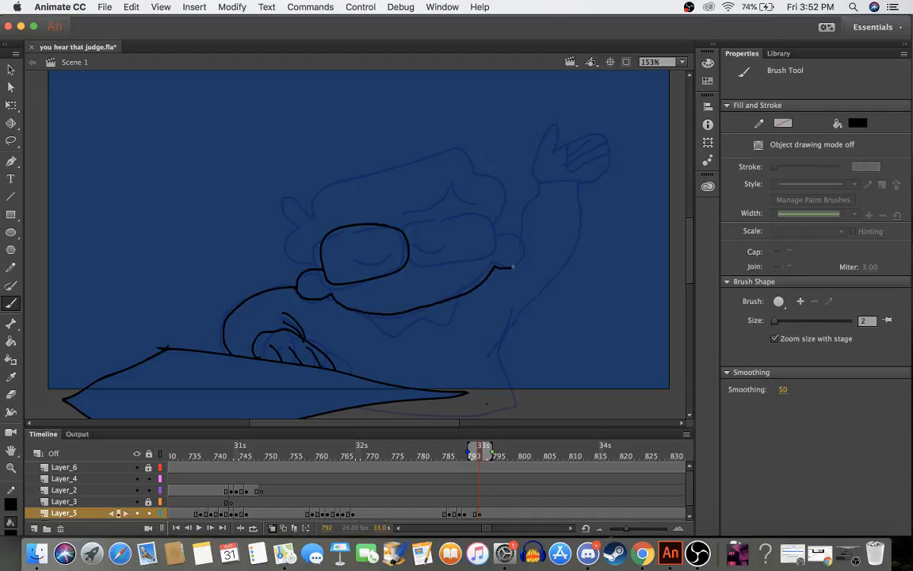
mouse_move(429, 219)
mouse_down()
mouse_move(405, 250)
mouse_move(418, 267)
mouse_move(495, 250)
mouse_move(494, 227)
mouse_move(431, 219)
mouse_up()
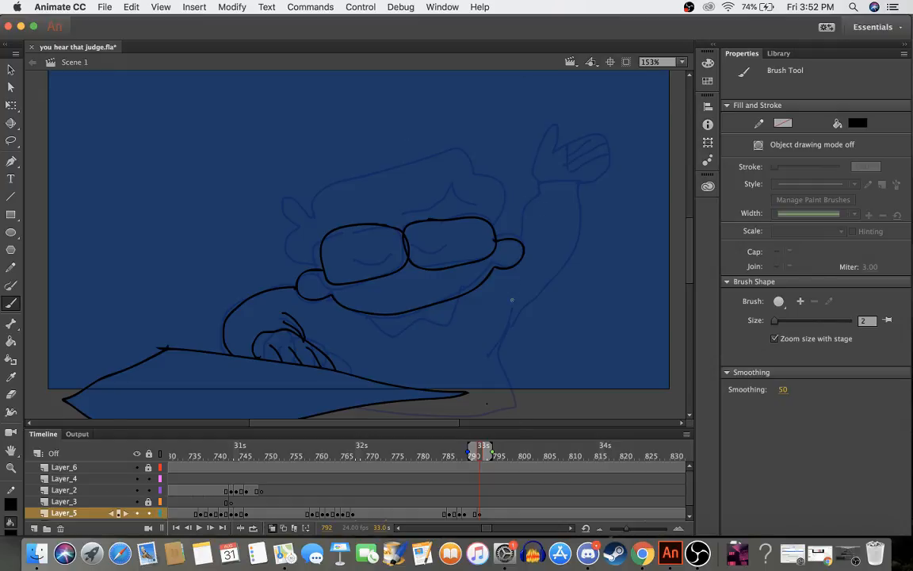
mouse_move(528, 301)
mouse_down()
mouse_move(497, 327)
mouse_move(513, 379)
mouse_move(504, 405)
mouse_move(410, 415)
mouse_move(343, 396)
mouse_move(333, 368)
mouse_up()
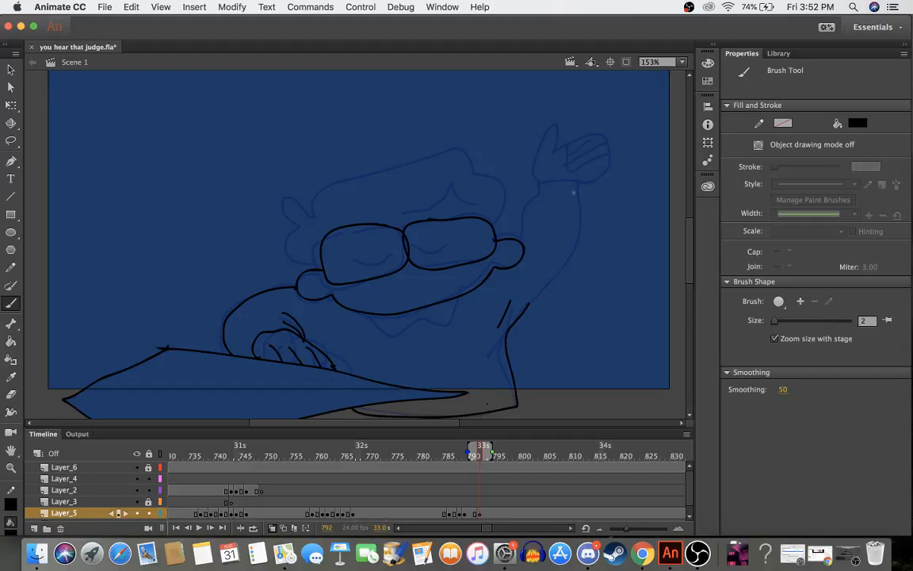
mouse_move(528, 247)
mouse_down()
mouse_move(557, 212)
mouse_move(593, 236)
mouse_move(525, 305)
mouse_up()
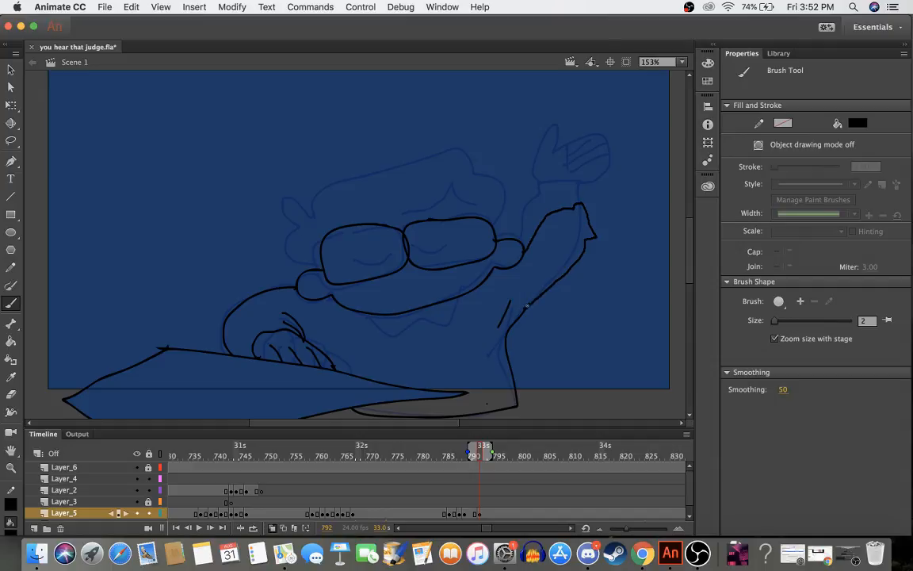
mouse_move(581, 206)
mouse_down()
mouse_move(612, 171)
mouse_move(600, 196)
mouse_move(658, 204)
mouse_move(627, 207)
mouse_up()
mouse_move(627, 198)
mouse_down()
mouse_move(628, 219)
mouse_move(645, 219)
mouse_move(627, 217)
mouse_up()
mouse_move(636, 220)
mouse_down()
mouse_move(651, 226)
mouse_move(616, 239)
mouse_up()
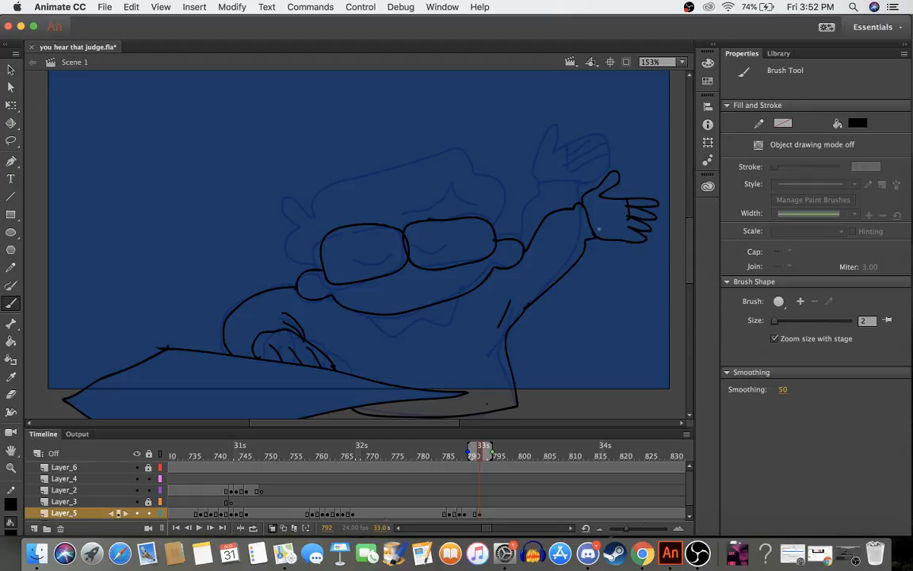
key(super+z)
key(super+z)
key(super+z)
key(super+z)
key(super+z)
key(super+z)
key(super+z)
key(super+z)
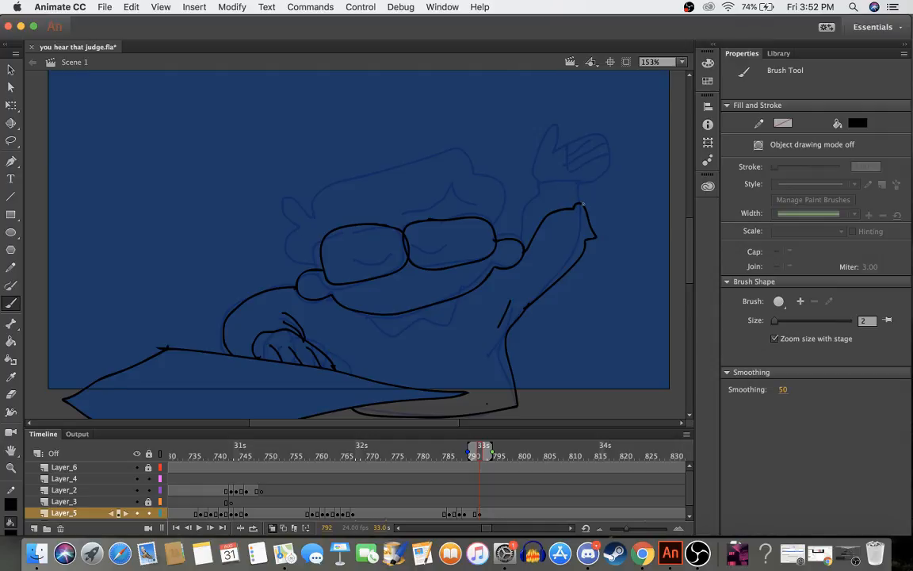
- Draw the open hand with spread fingers at the raised cuff, the hair outline and the dot eyes on frame 792
mouse_move(584, 204)
mouse_down()
mouse_move(613, 172)
mouse_move(596, 196)
mouse_move(625, 195)
mouse_move(653, 209)
mouse_move(616, 210)
mouse_move(648, 227)
mouse_move(620, 224)
mouse_move(634, 248)
mouse_up()
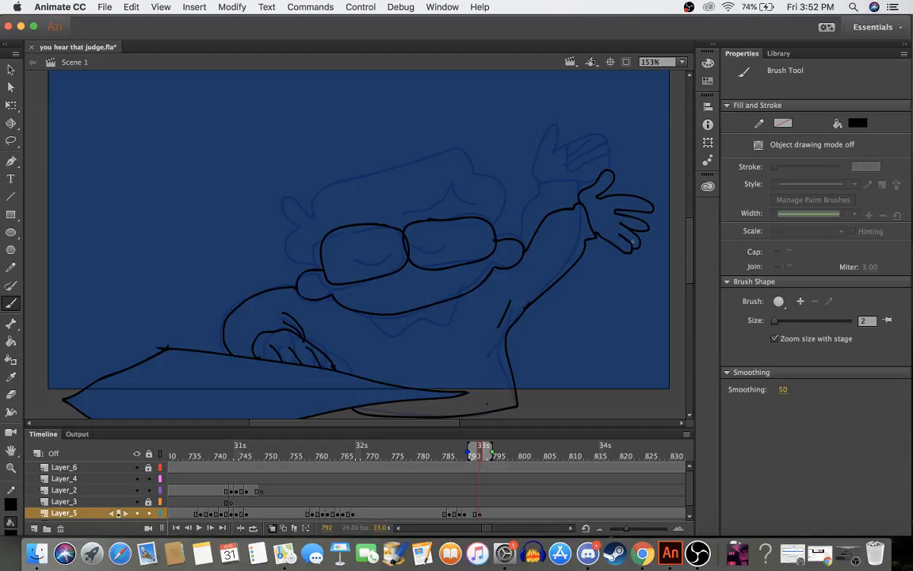
mouse_move(312, 223)
mouse_down()
mouse_move(299, 200)
mouse_move(291, 210)
mouse_move(306, 222)
mouse_move(331, 193)
mouse_move(473, 156)
mouse_move(474, 187)
mouse_move(507, 218)
mouse_up()
mouse_move(413, 213)
mouse_down()
mouse_move(441, 212)
mouse_move(462, 189)
mouse_up()
drag(458, 197, 471, 210)
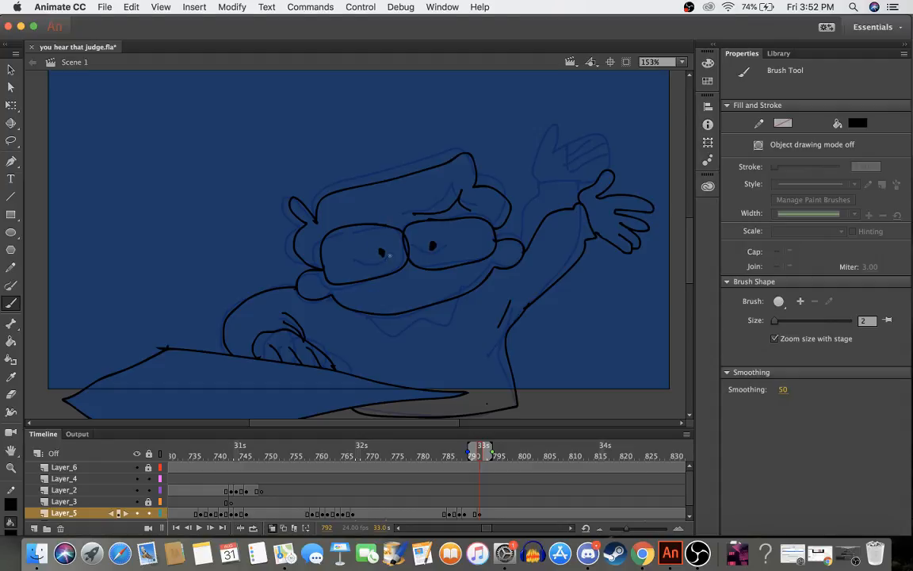
- Erase stray lines around the hand on the desk and draw the shirt collar under the chin
key(e)
mouse_move(264, 344)
mouse_down()
mouse_move(288, 367)
mouse_move(325, 366)
mouse_move(278, 353)
mouse_move(290, 355)
mouse_move(290, 340)
mouse_move(278, 348)
mouse_move(322, 366)
mouse_up()
key(b)
drag(376, 444, 491, 453)
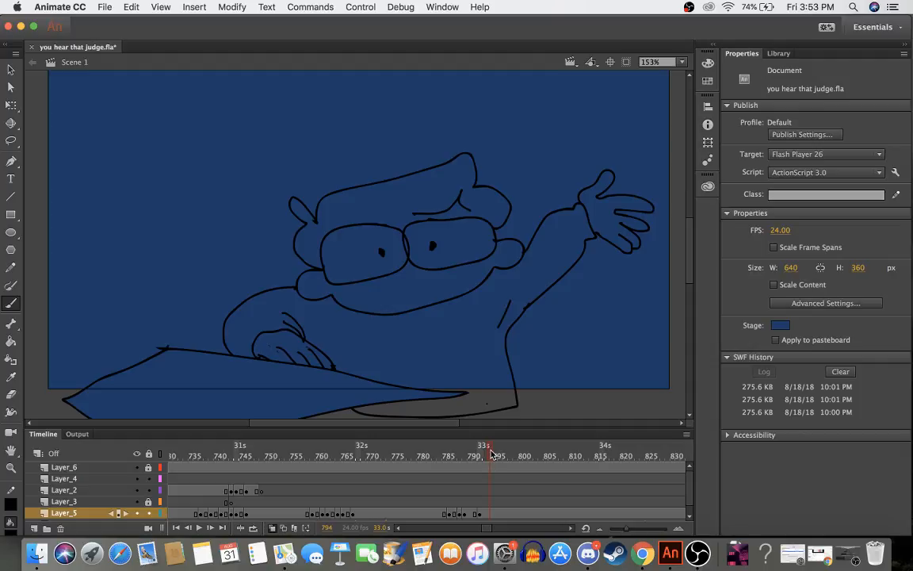
key(alt+shift+o)
mouse_move(367, 310)
mouse_down()
mouse_move(391, 325)
mouse_move(460, 300)
mouse_up()
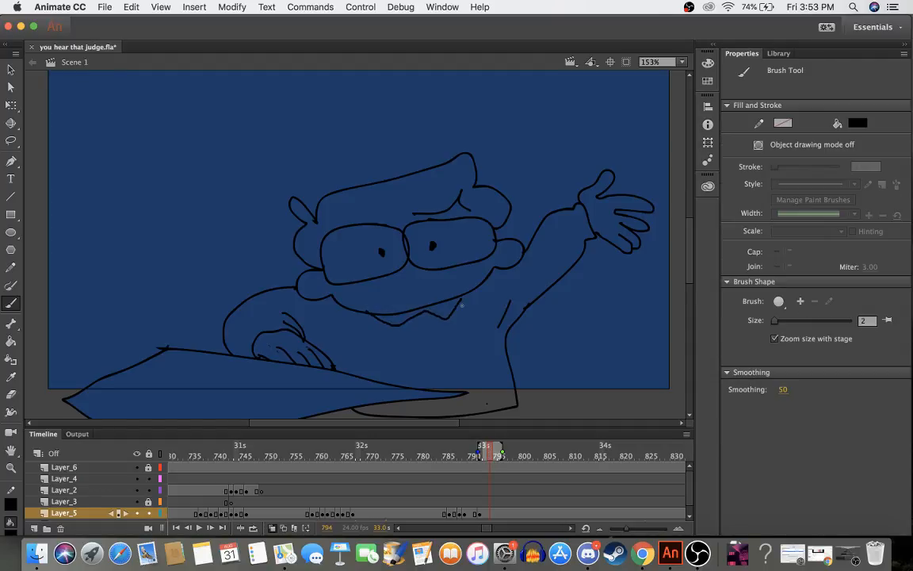
- Move the open-hand keyframe on Layer_5 from frame 792 to frame 791 and scrub to check the timing
drag(467, 457, 477, 456)
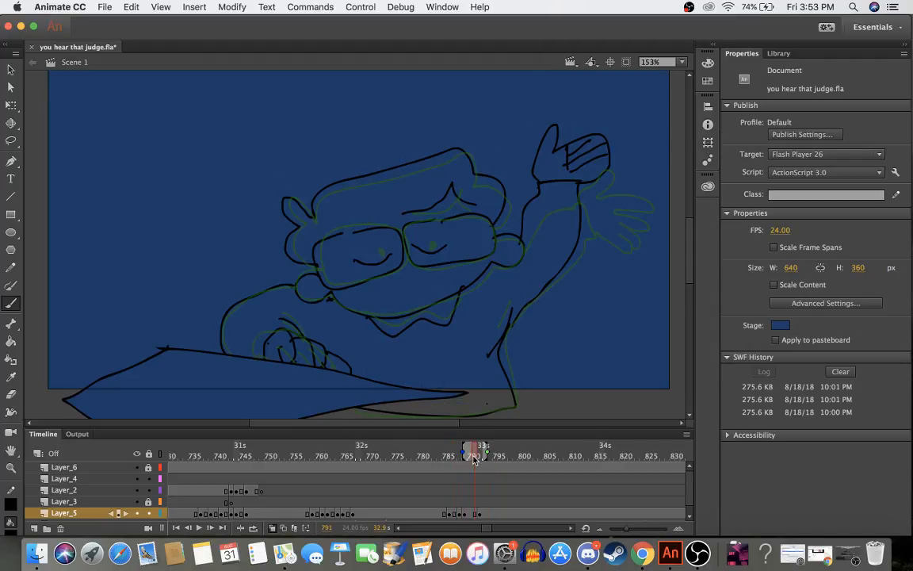
click(478, 514)
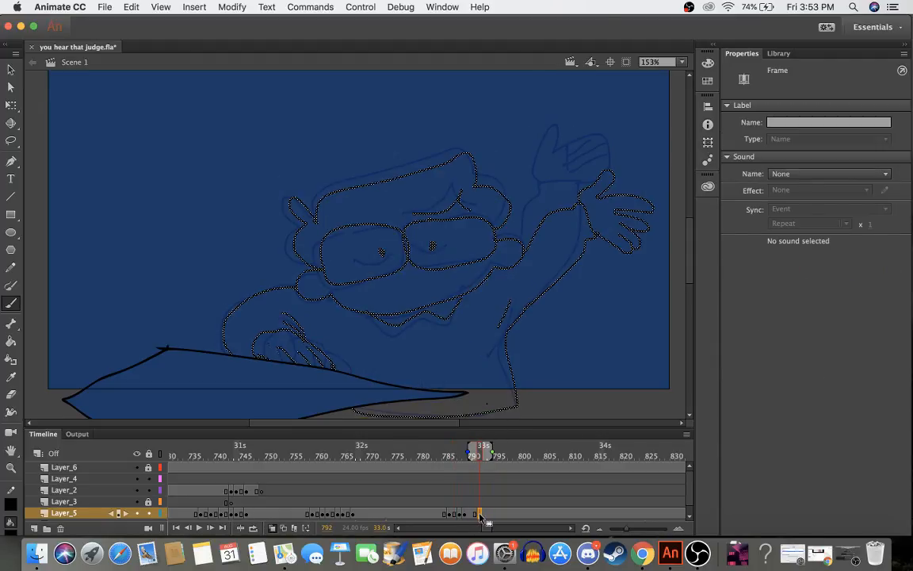
drag(479, 514, 475, 513)
drag(500, 457, 484, 456)
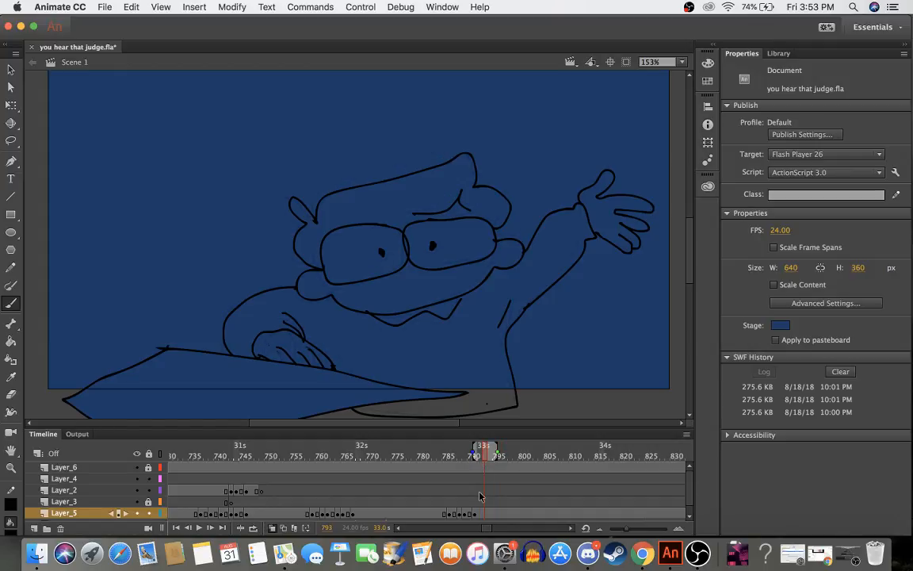
drag(499, 452, 482, 452)
- Insert a blank keyframe on Layer_5 at frame 793
click(484, 513)
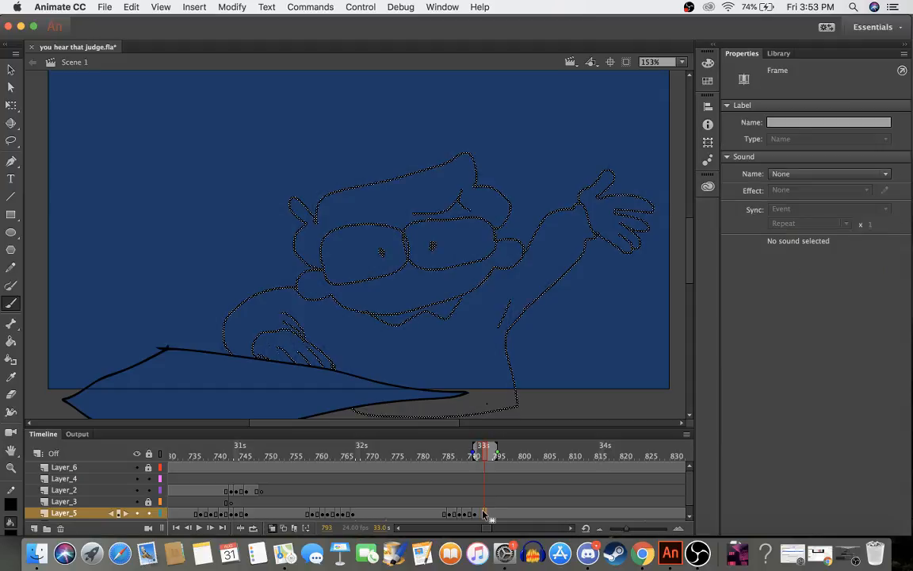
right_click(484, 513)
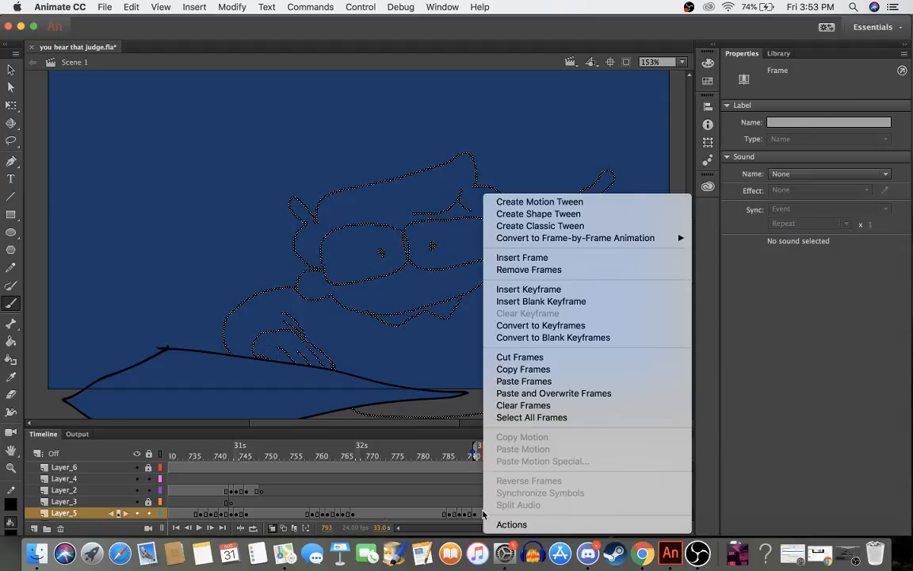
click(525, 301)
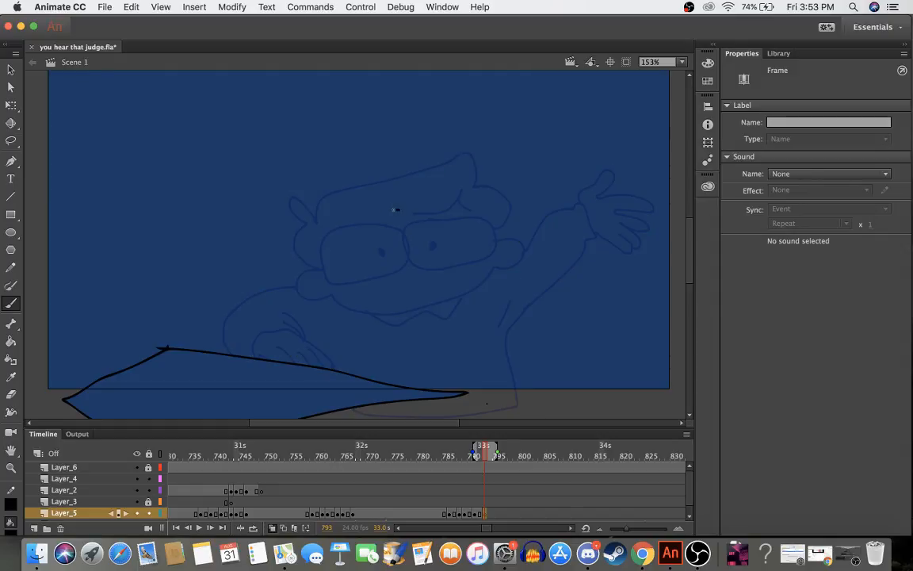
- Draw the two rounded glasses lenses, the small eyes and the raised eyebrows on Layer_5 at frame 793
mouse_move(395, 209)
mouse_down()
mouse_move(328, 220)
mouse_move(328, 257)
mouse_move(364, 271)
mouse_move(402, 270)
mouse_up()
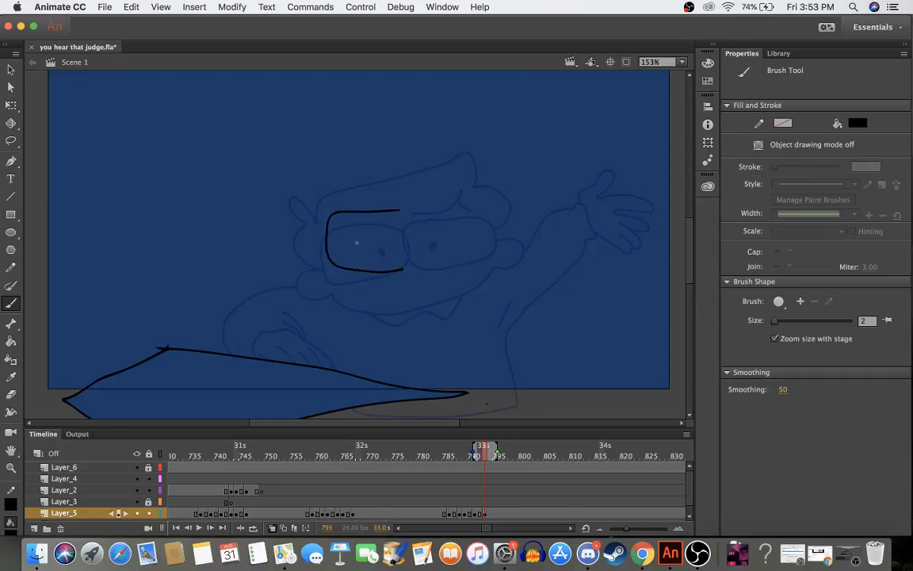
key(super+z)
mouse_move(412, 200)
mouse_down()
mouse_move(348, 198)
mouse_move(332, 229)
mouse_move(342, 248)
mouse_move(406, 255)
mouse_move(420, 213)
mouse_move(409, 202)
mouse_move(337, 222)
mouse_up()
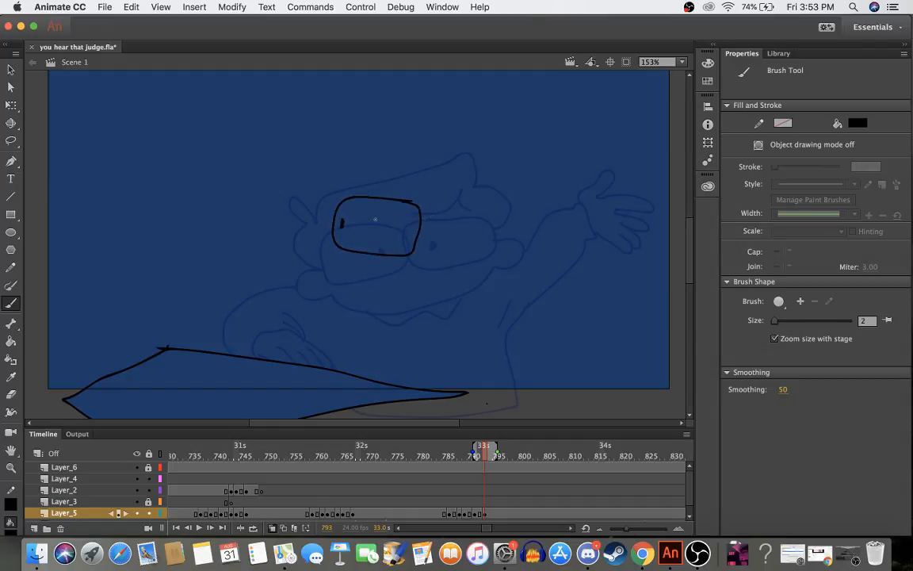
mouse_move(464, 212)
mouse_down()
mouse_move(424, 218)
mouse_move(427, 261)
mouse_move(491, 269)
mouse_move(501, 238)
mouse_move(495, 220)
mouse_move(464, 211)
mouse_up()
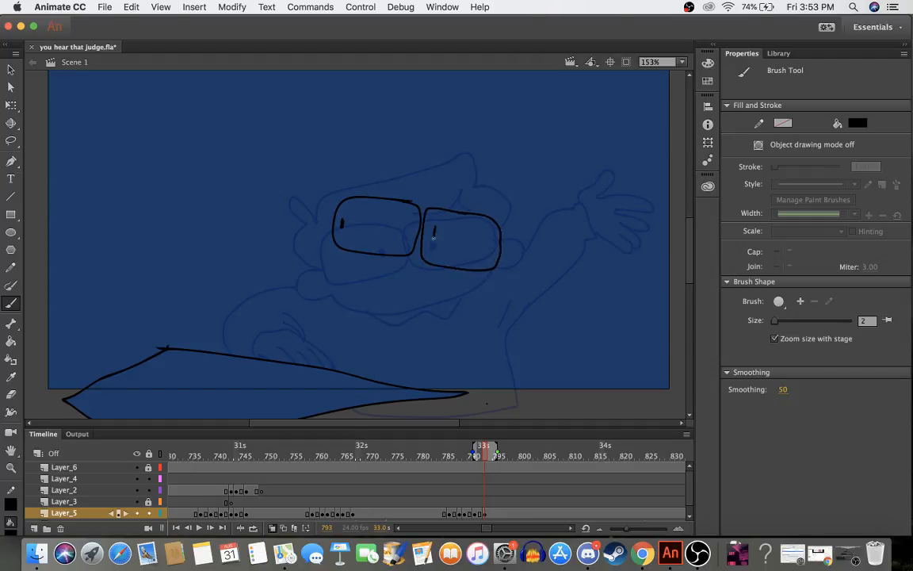
key(super+z)
mouse_move(437, 197)
mouse_down()
mouse_move(451, 196)
mouse_move(411, 188)
mouse_up()
mouse_move(320, 242)
mouse_down()
mouse_move(299, 266)
mouse_move(331, 278)
mouse_move(356, 308)
mouse_move(382, 313)
mouse_up()
key(super+z)
key(super+z)
mouse_move(319, 244)
mouse_down()
mouse_move(299, 264)
mouse_move(322, 268)
mouse_move(359, 309)
mouse_move(406, 316)
mouse_move(470, 299)
mouse_up()
key(super+z)
key(super+z)
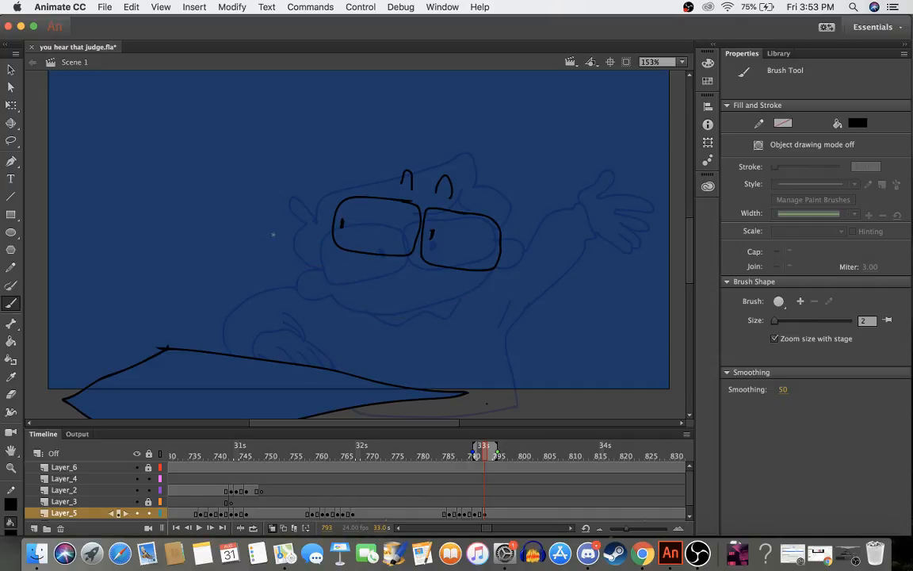
- Draw the jaw, both ears, the hair outline with its side tuft and the zigzag shirt collar around the glasses
mouse_move(313, 230)
mouse_down()
mouse_move(297, 257)
mouse_move(325, 262)
mouse_move(341, 294)
mouse_move(398, 311)
mouse_move(460, 300)
mouse_up()
mouse_move(319, 237)
mouse_down()
mouse_move(302, 247)
mouse_move(341, 287)
mouse_move(392, 311)
mouse_move(444, 314)
mouse_move(498, 295)
mouse_move(531, 265)
mouse_move(505, 255)
mouse_up()
mouse_move(322, 186)
mouse_down()
mouse_move(316, 159)
mouse_move(306, 173)
mouse_move(318, 187)
mouse_move(294, 220)
mouse_up()
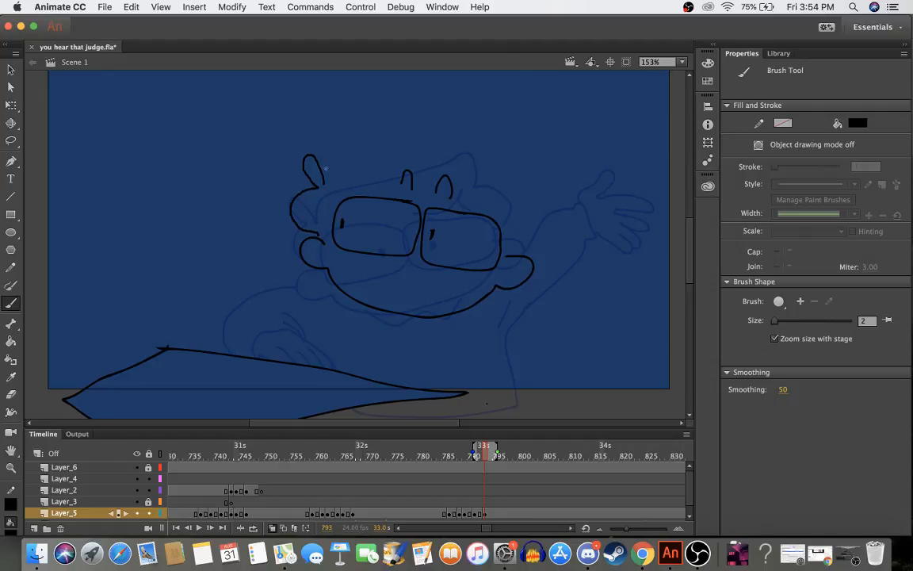
mouse_move(325, 186)
mouse_down()
mouse_move(338, 165)
mouse_move(451, 146)
mouse_move(481, 170)
mouse_move(524, 183)
mouse_move(532, 218)
mouse_move(512, 255)
mouse_up()
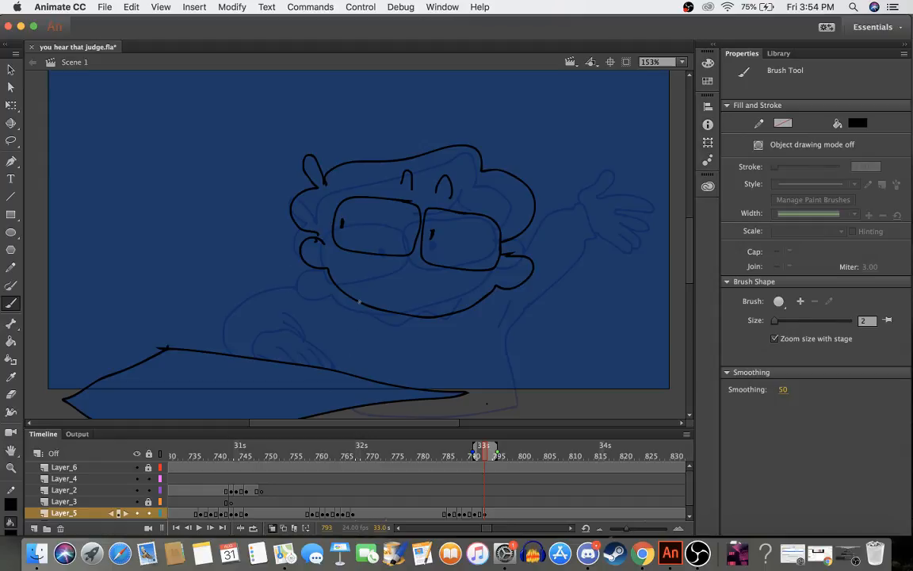
mouse_move(347, 290)
mouse_down()
mouse_move(357, 323)
mouse_move(432, 321)
mouse_up()
- Draw the lowered arm on the side away from the desk, with sleeve creases and a curled hand extending one finger
mouse_move(484, 334)
mouse_down()
mouse_move(474, 390)
mouse_move(487, 358)
mouse_up()
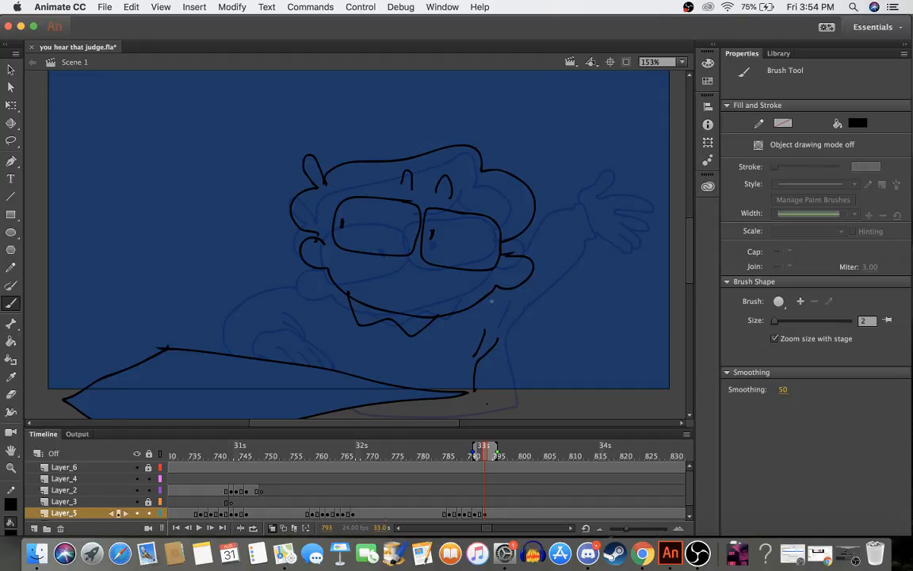
drag(482, 294, 533, 346)
key(super+z)
mouse_move(485, 312)
mouse_down()
mouse_move(559, 374)
mouse_move(554, 364)
mouse_up()
mouse_move(554, 355)
mouse_down()
mouse_move(565, 349)
mouse_move(574, 363)
mouse_move(602, 353)
mouse_move(591, 359)
mouse_move(596, 349)
mouse_up()
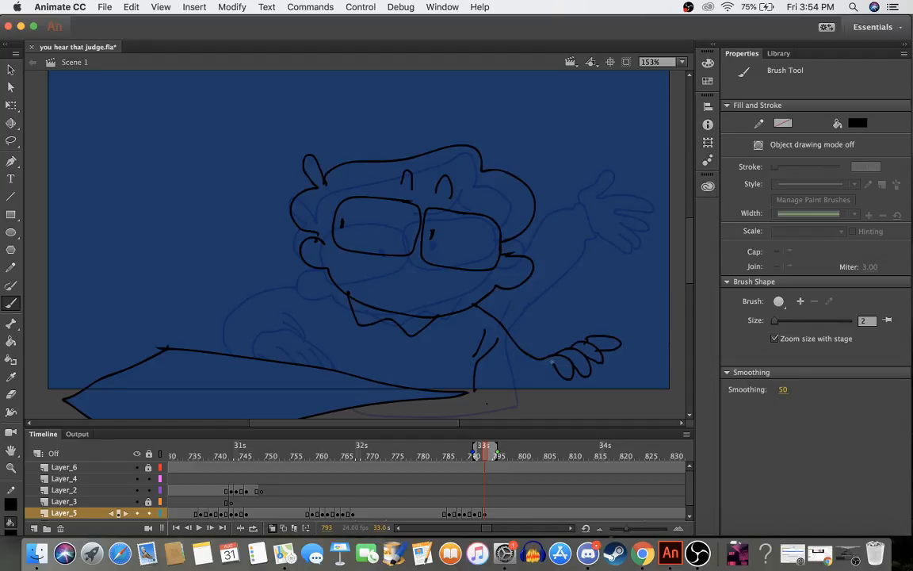
mouse_move(540, 360)
mouse_down()
mouse_move(542, 390)
mouse_move(593, 372)
mouse_up()
mouse_move(475, 386)
mouse_down()
mouse_move(485, 406)
mouse_move(553, 394)
mouse_up()
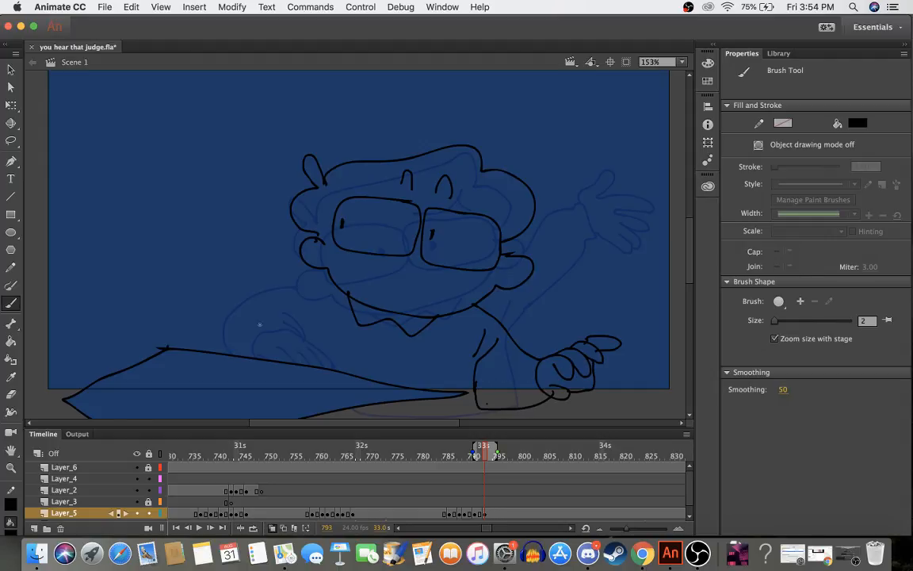
mouse_move(332, 279)
mouse_down()
mouse_move(246, 325)
mouse_move(202, 325)
mouse_move(163, 299)
mouse_move(187, 331)
mouse_move(164, 326)
mouse_move(184, 345)
mouse_up()
key(ctrl+z)
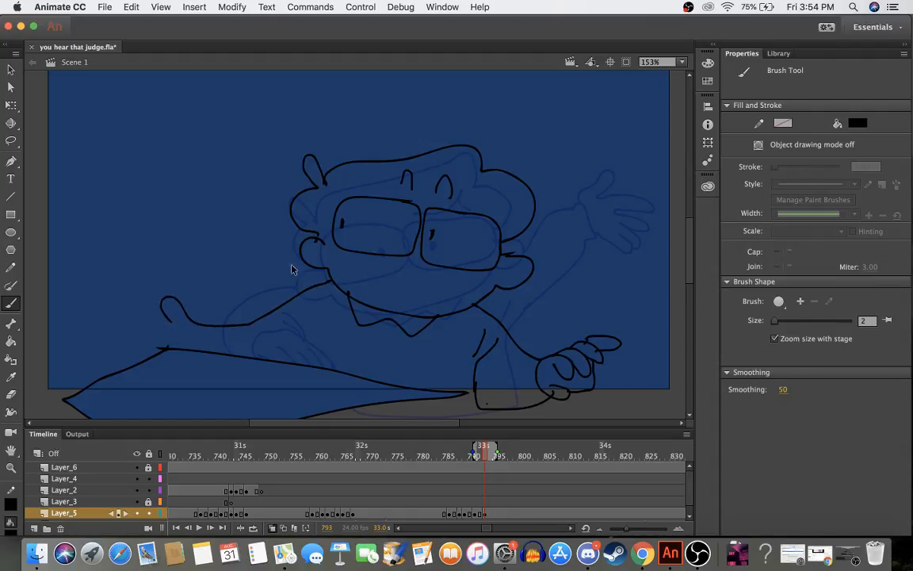
key(ctrl+z)
- Draw the other arm stretched over the desk with an open hand and cuff, plus its sleeve crease and the shirt's lower edge
mouse_move(325, 281)
mouse_down()
mouse_move(234, 328)
mouse_move(199, 321)
mouse_move(168, 297)
mouse_move(159, 306)
mouse_move(200, 334)
mouse_move(166, 329)
mouse_move(198, 346)
mouse_up()
mouse_move(158, 307)
mouse_down()
mouse_move(132, 300)
mouse_move(160, 326)
mouse_move(126, 313)
mouse_move(157, 334)
mouse_move(205, 324)
mouse_move(205, 354)
mouse_up()
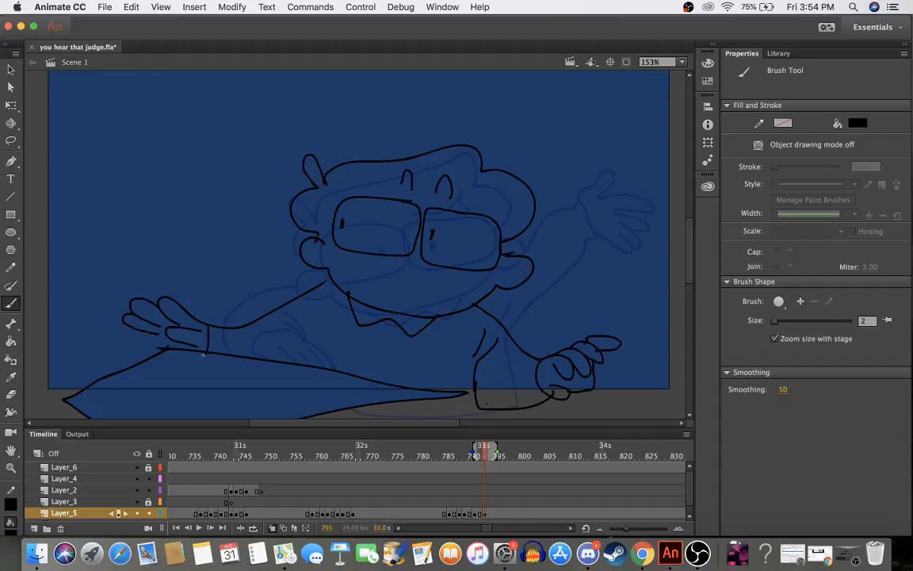
mouse_move(142, 332)
mouse_down()
mouse_move(213, 358)
mouse_move(287, 361)
mouse_move(310, 347)
mouse_up()
drag(298, 354, 306, 381)
drag(314, 289, 333, 281)
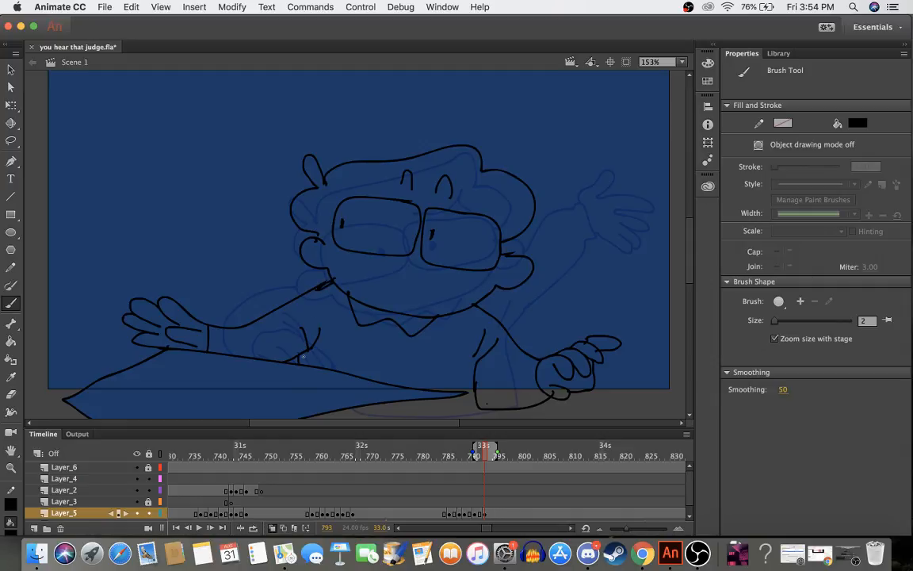
mouse_move(298, 355)
mouse_down()
mouse_move(298, 400)
mouse_move(476, 410)
mouse_up()
- Scrub the timeline up to frame 795 to check the motion into the new pose
mouse_move(380, 468)
mouse_down()
mouse_move(249, 468)
mouse_move(409, 494)
mouse_move(519, 499)
mouse_move(484, 497)
mouse_up()
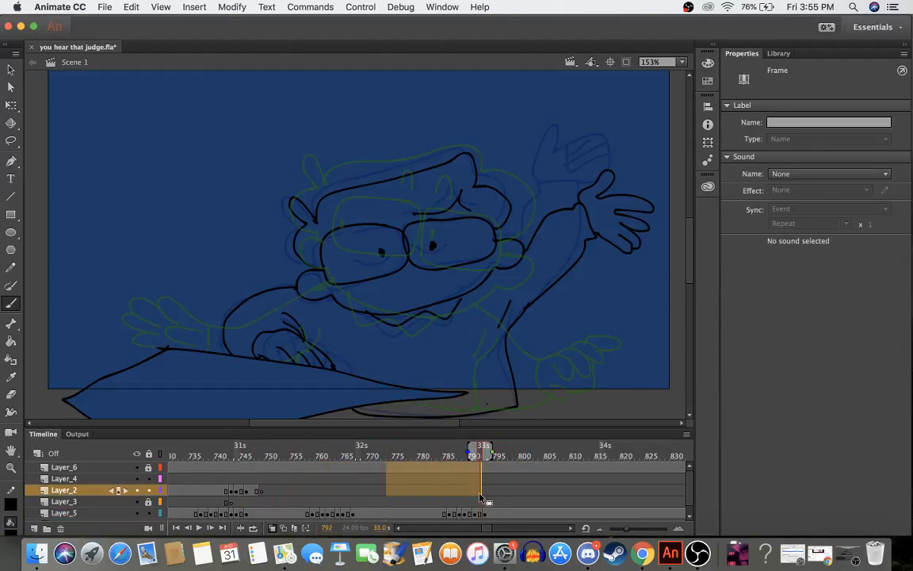
click(505, 490)
drag(453, 461, 499, 461)
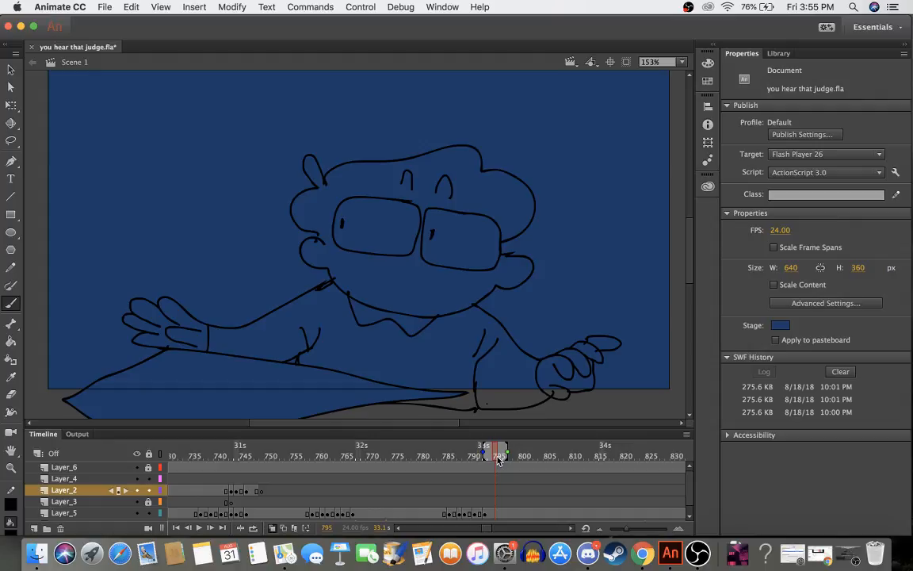
drag(446, 189, 481, 218)
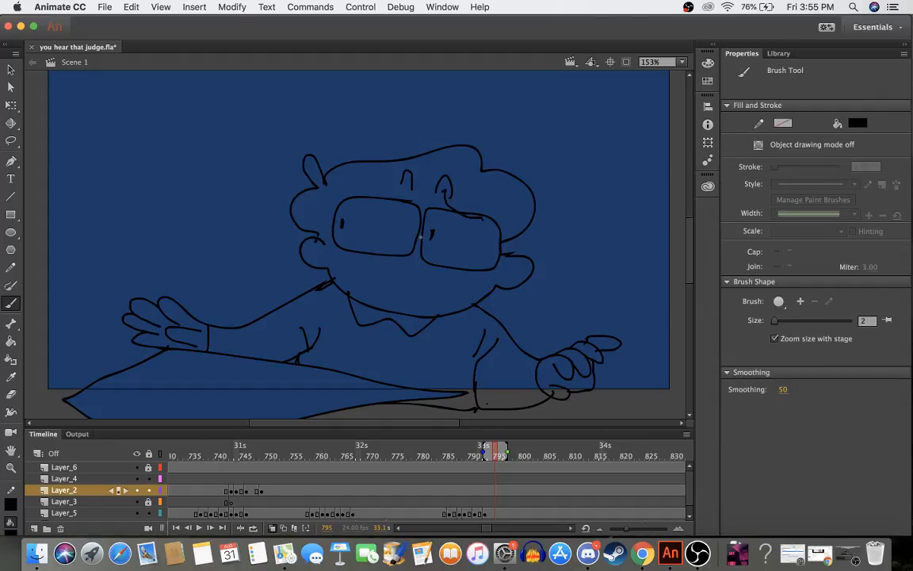
key(super+z)
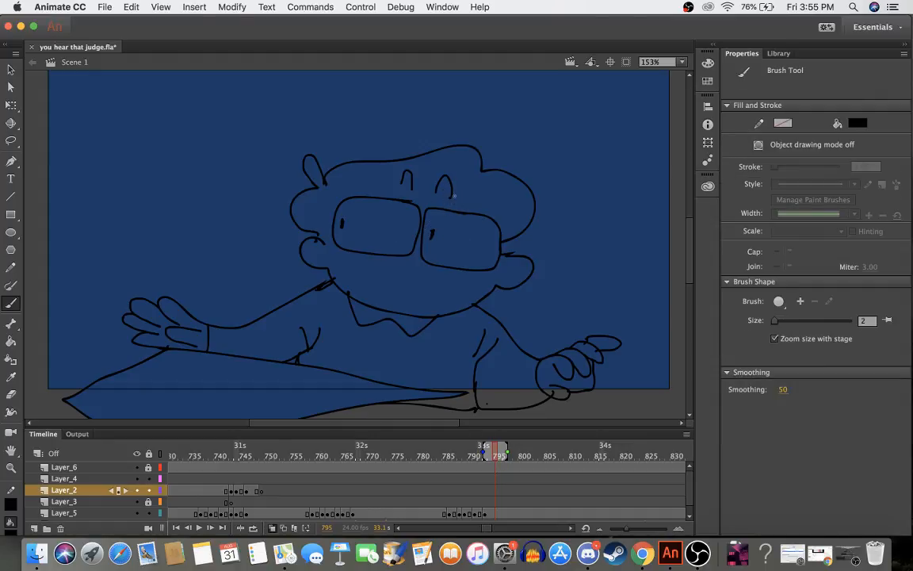
drag(452, 199, 495, 214)
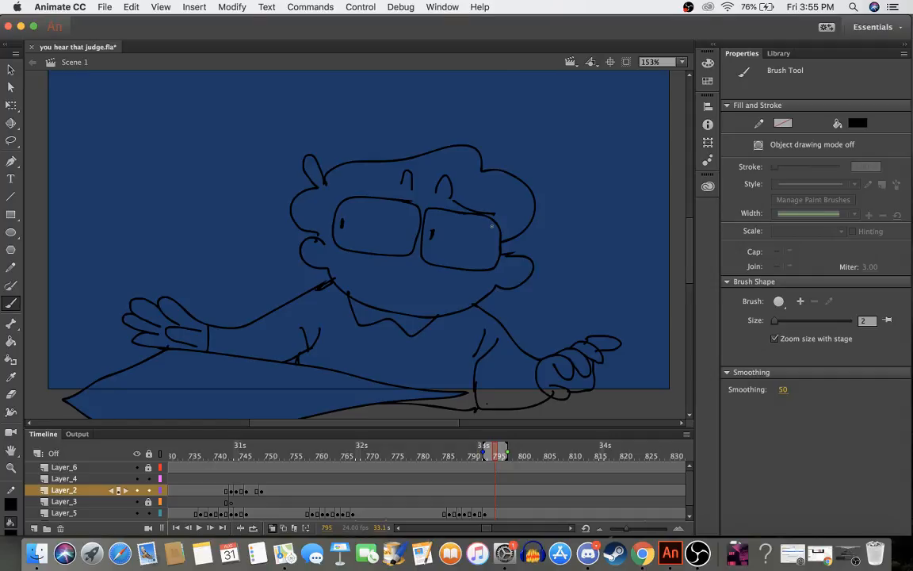
drag(171, 457, 486, 476)
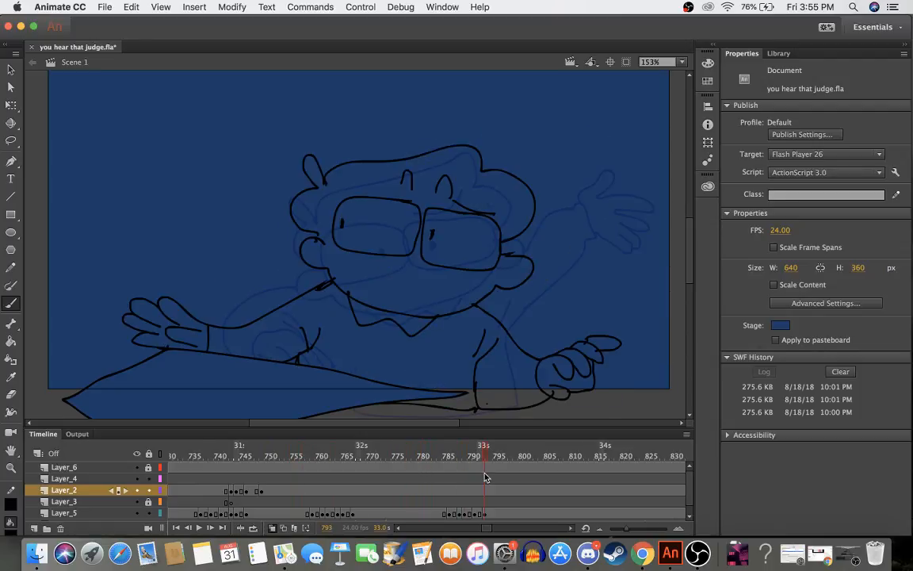
key(period)
key(period)
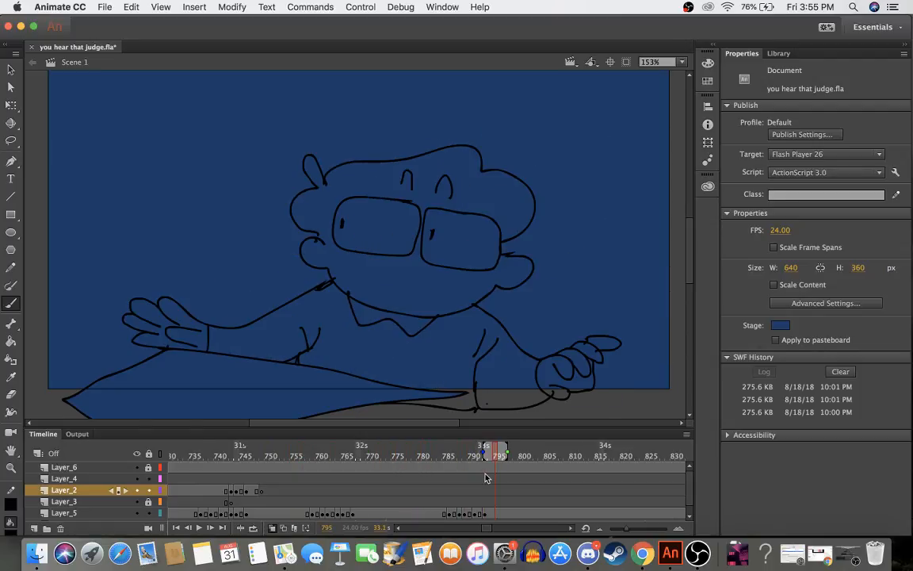
- Insert a blank keyframe on Layer_5 at frame 795
drag(438, 460, 492, 463)
click(491, 514)
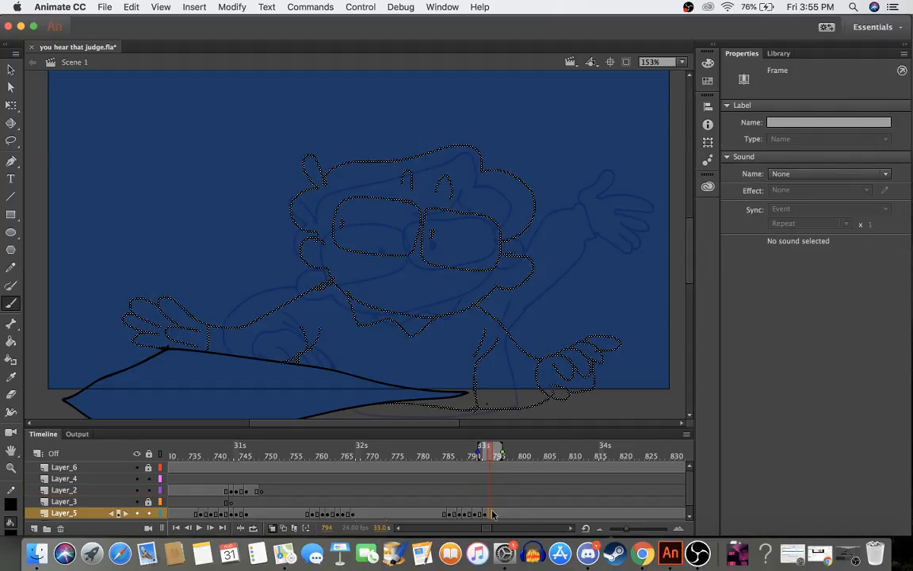
right_click(492, 514)
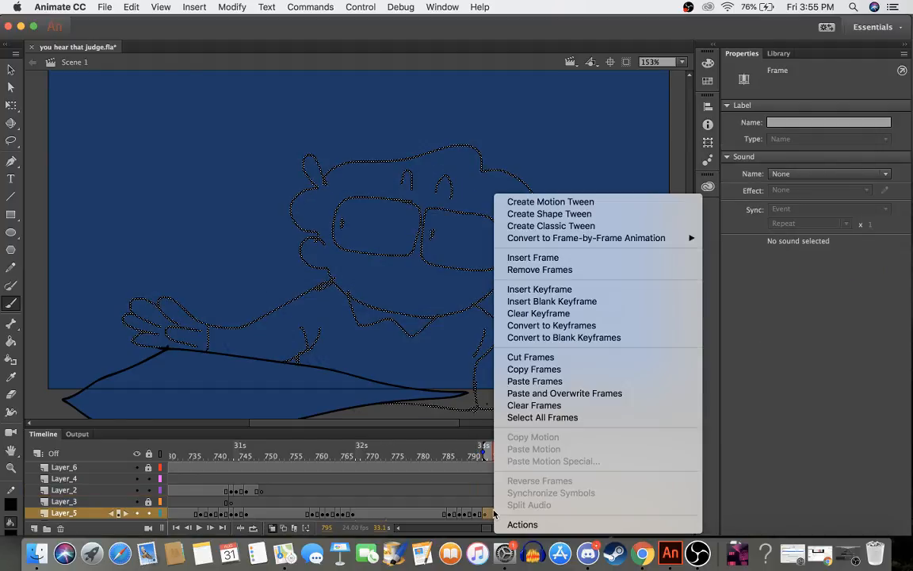
click(558, 308)
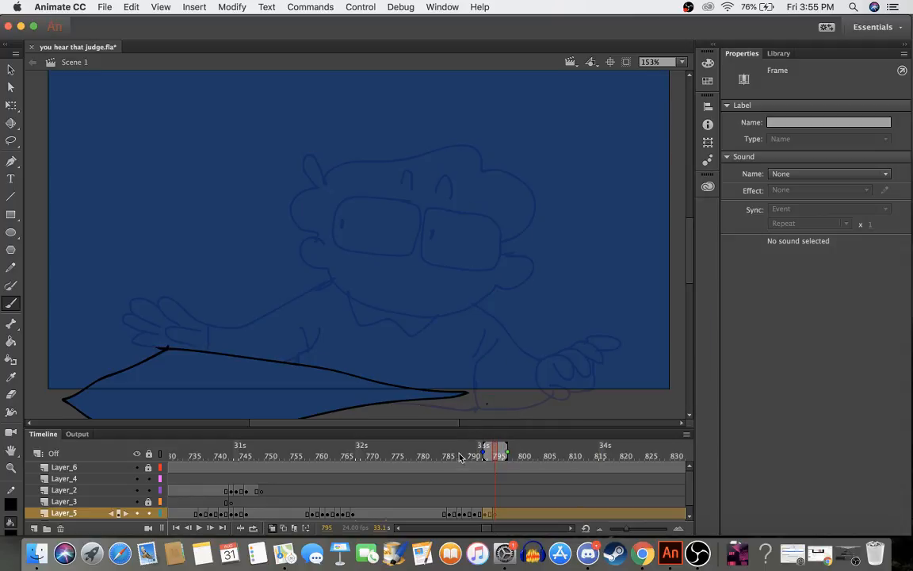
- Insert a keyframe on Layer_6 at frame 791
drag(467, 458, 475, 458)
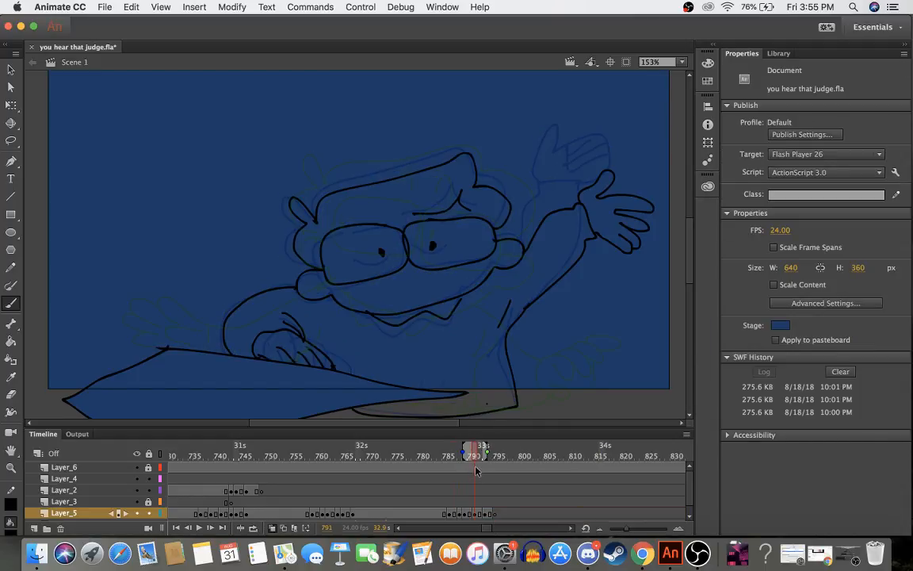
click(476, 469)
right_click(475, 470)
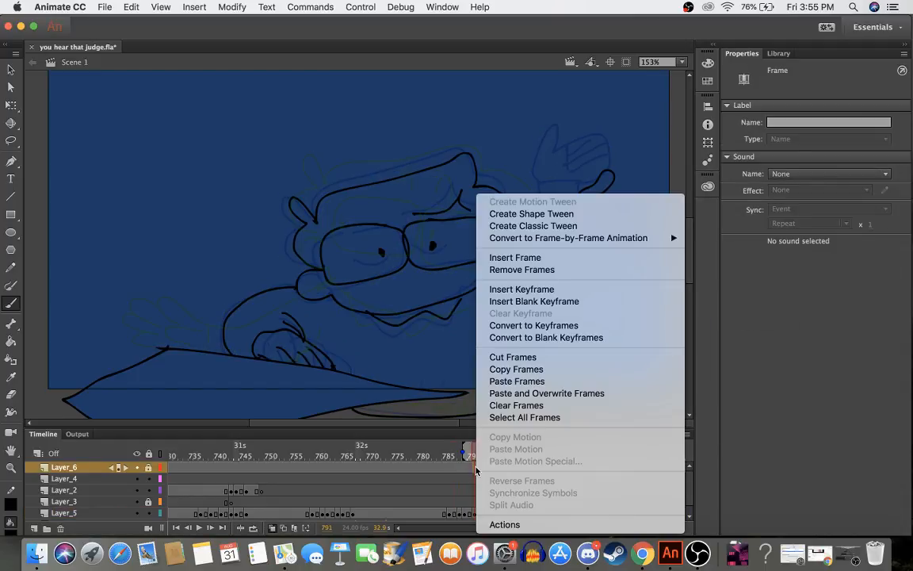
click(523, 289)
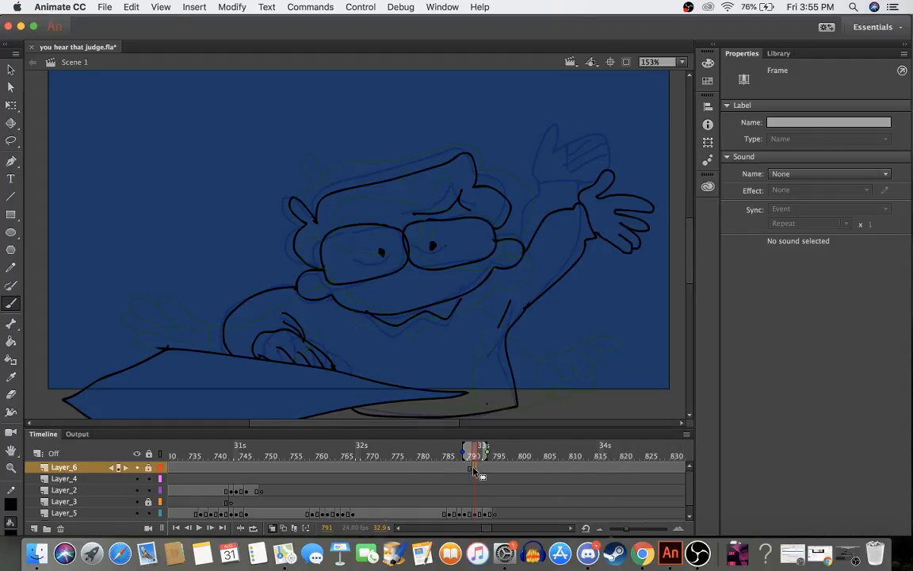
- Unlock Layer_6 and select its desk outline at frame 791 for subselection
key(m)
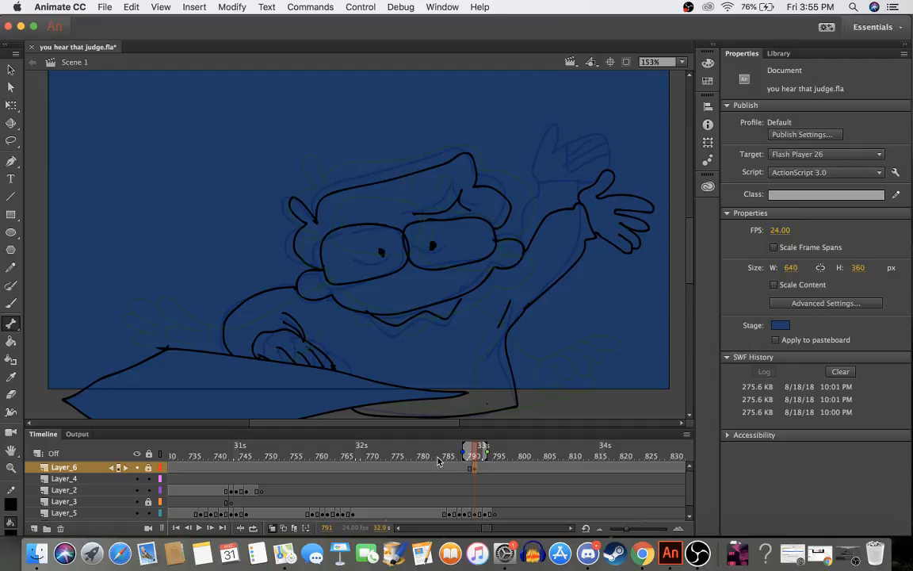
click(476, 467)
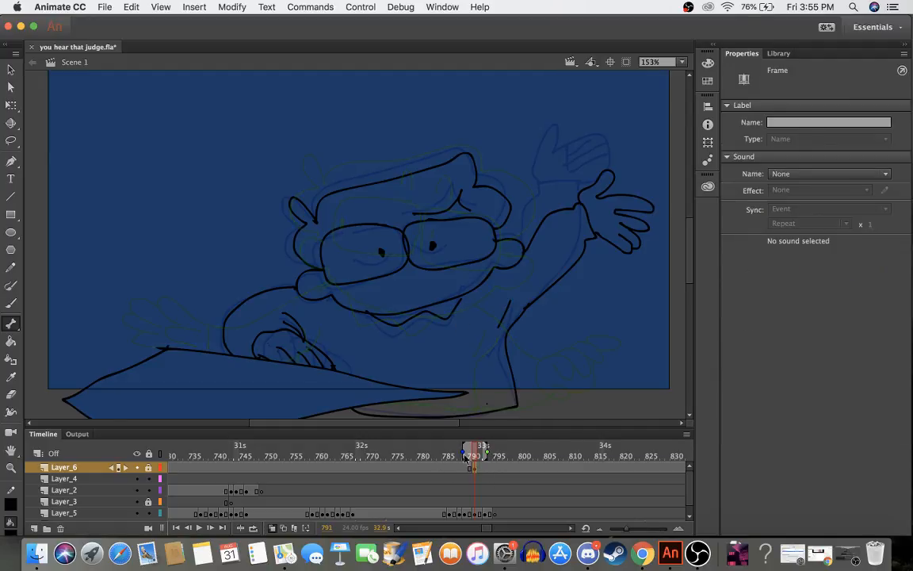
click(11, 87)
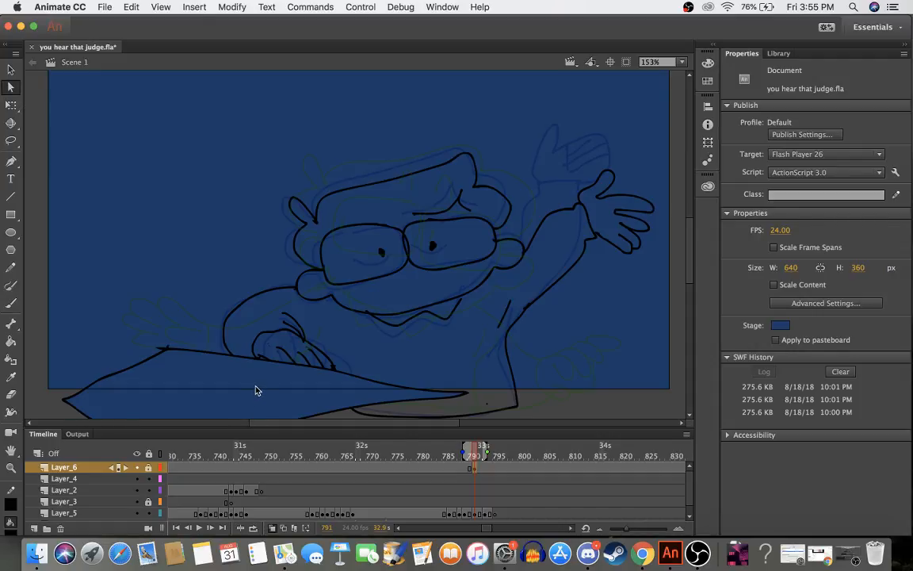
click(474, 467)
click(476, 456)
click(475, 470)
click(478, 524)
click(476, 514)
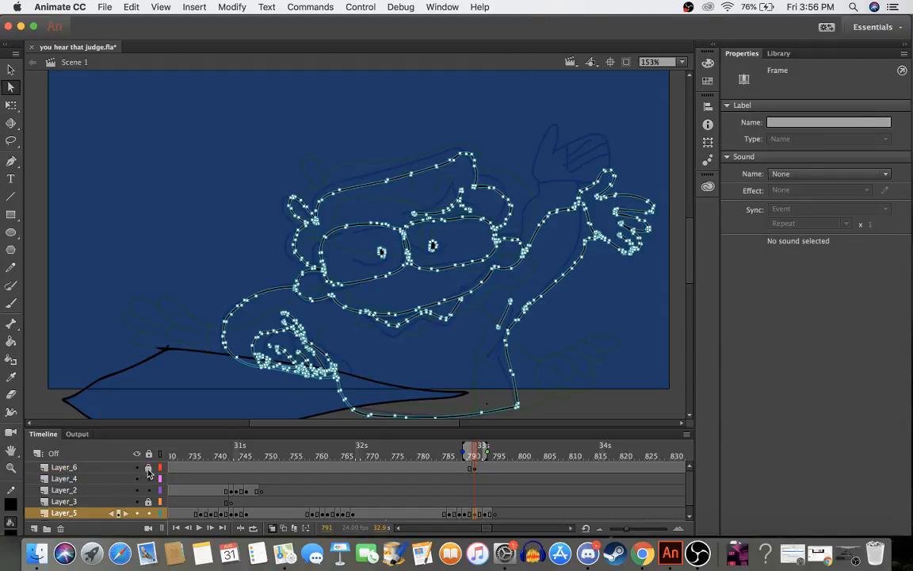
click(388, 490)
click(477, 470)
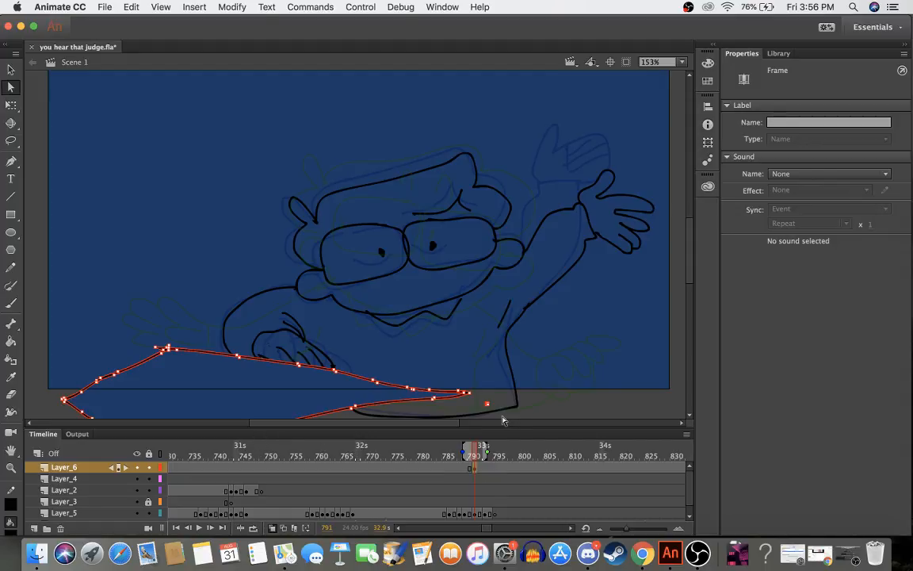
key(Left)
key(Left)
key(Left)
key(Left)
key(Left)
key(Left)
key(Left)
key(Left)
key(Left)
key(Left)
key(Left)
key(Left)
key(Left)
key(Left)
key(Left)
key(Left)
key(Left)
key(Left)
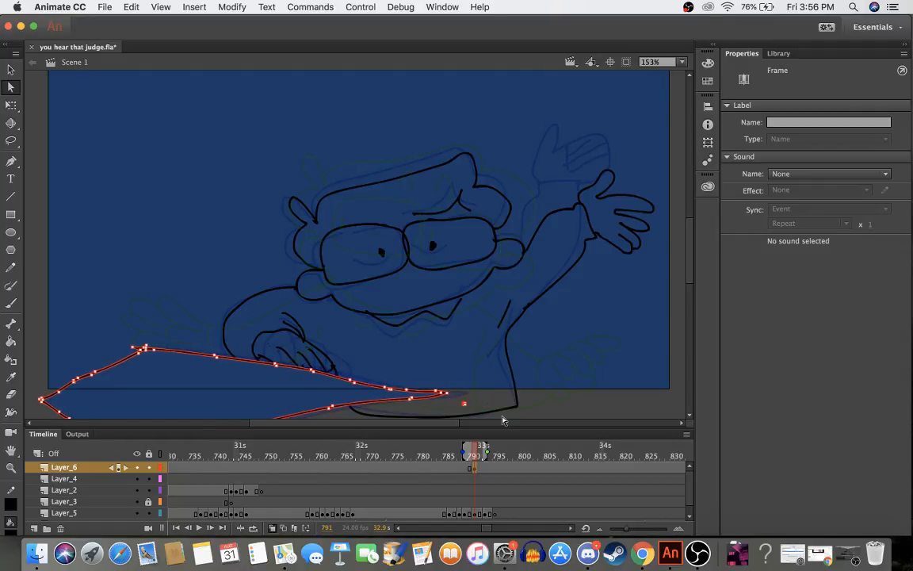
key(Up)
key(Up)
key(Up)
key(Up)
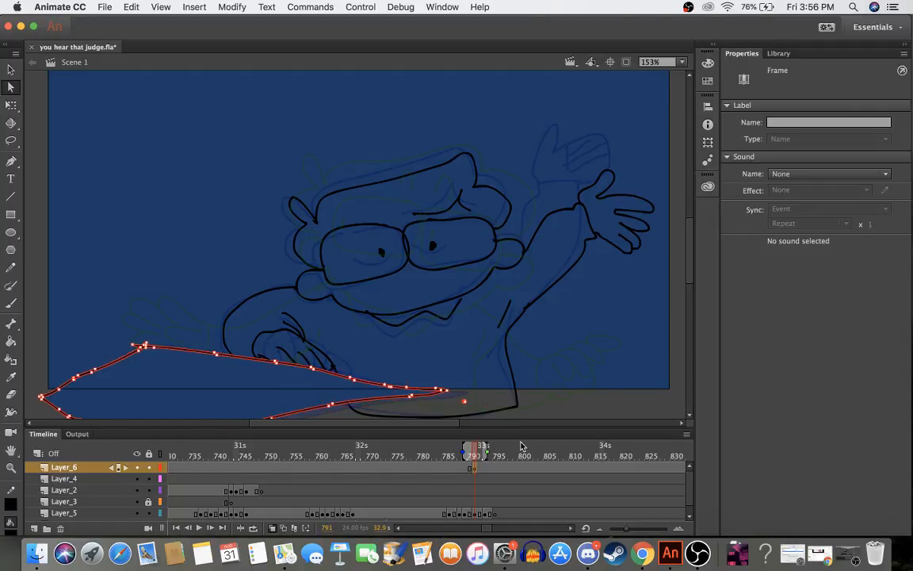
key(super+z)
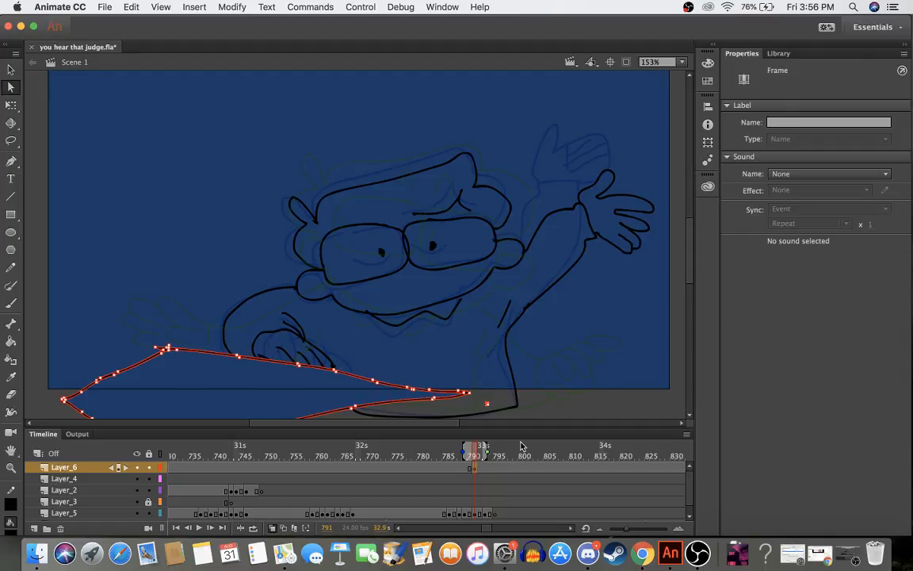
- Nudge the desk outline slightly left and up at frame 791, and step to frame 792 to check it
key(Left)
key(Left)
key(Left)
key(Left)
key(Left)
key(Left)
key(Left)
key(Left)
drag(496, 453, 475, 454)
click(476, 466)
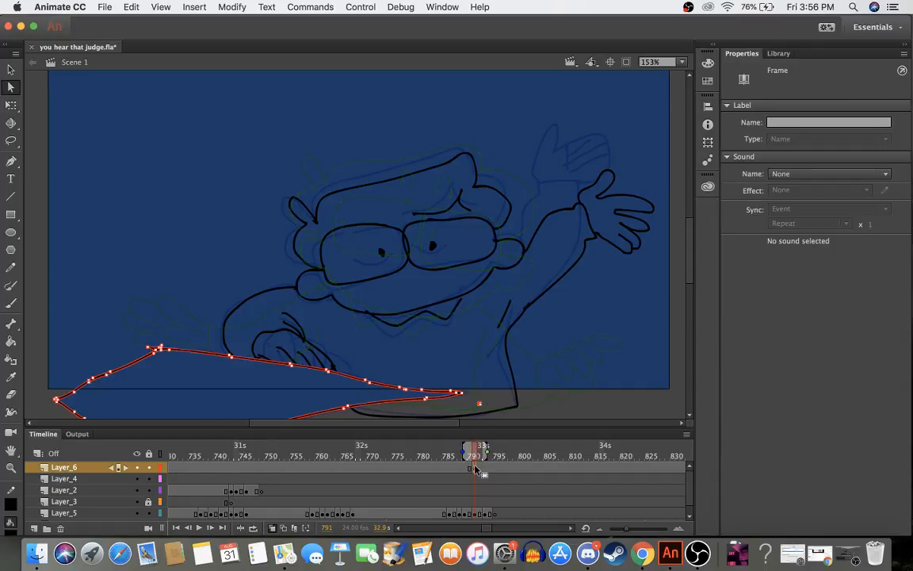
click(485, 454)
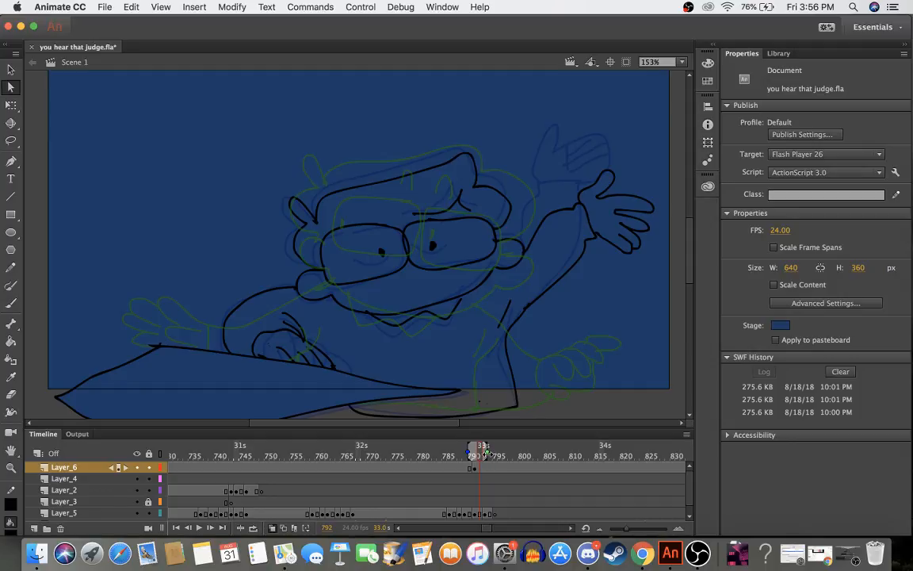
- Insert a keyframe on Layer_6 at frame 793
click(493, 457)
click(484, 456)
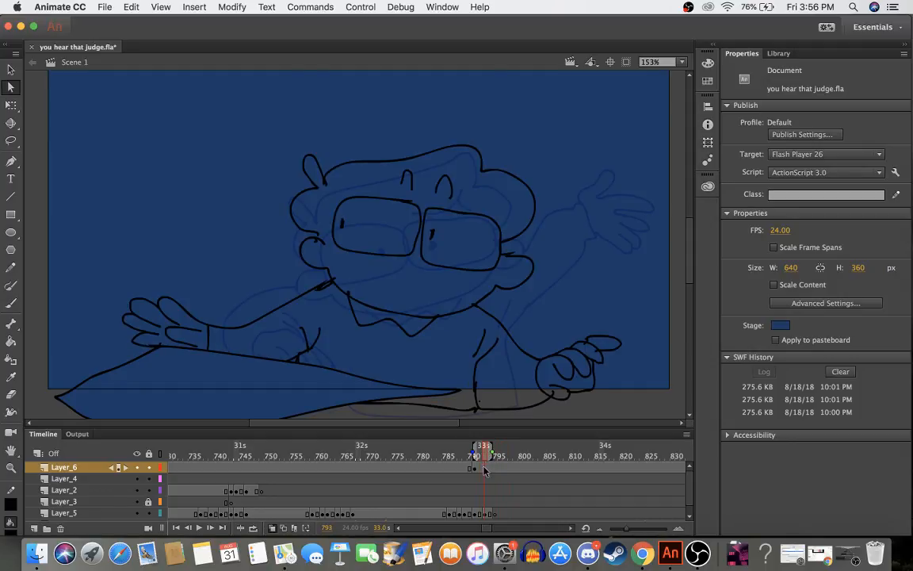
click(485, 468)
right_click(485, 470)
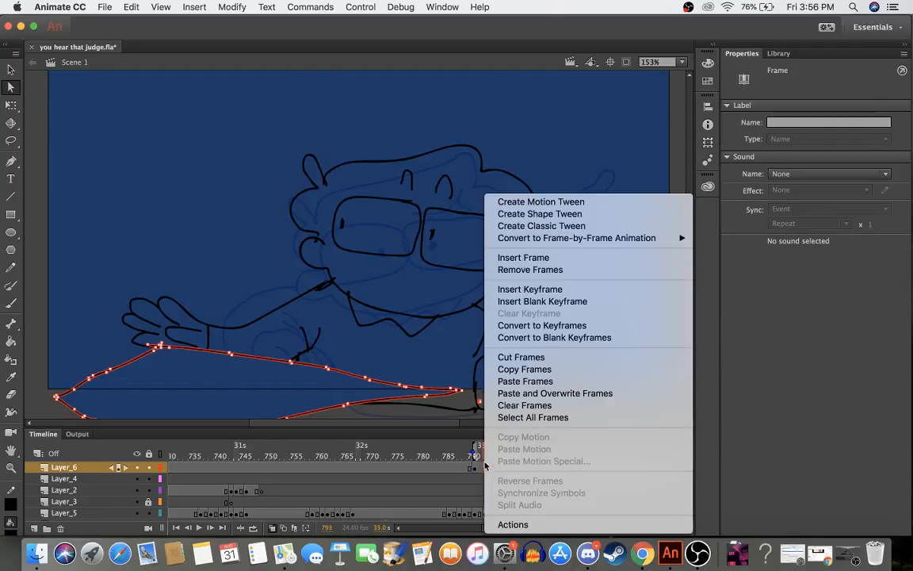
click(565, 289)
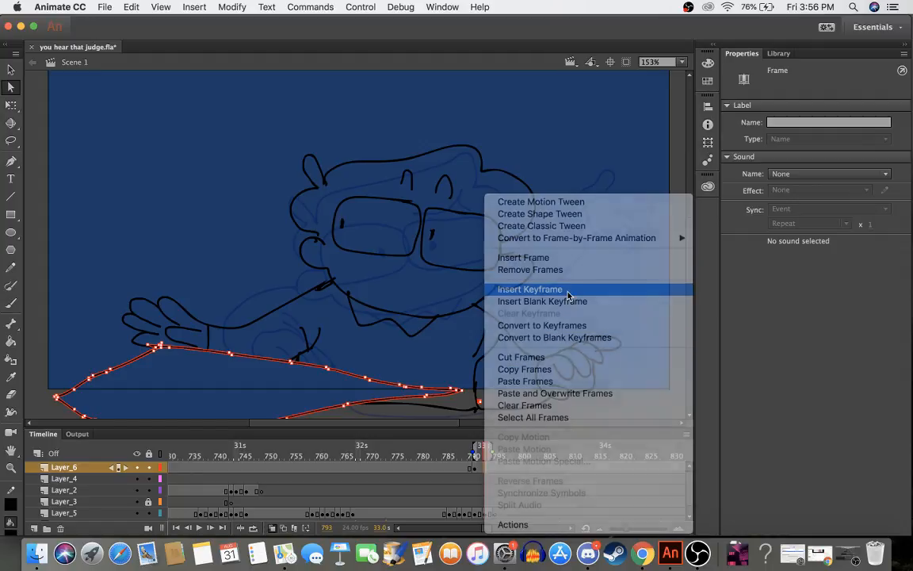
- Shift the desk shape on Layer_6 at frame 793 well to the left and slightly up
key(shift+Left)
key(shift+Left)
key(shift+Left)
key(shift+Left)
key(shift+Left)
key(shift+Left)
key(shift+Left)
key(shift+Left)
key(shift+Left)
key(shift+Left)
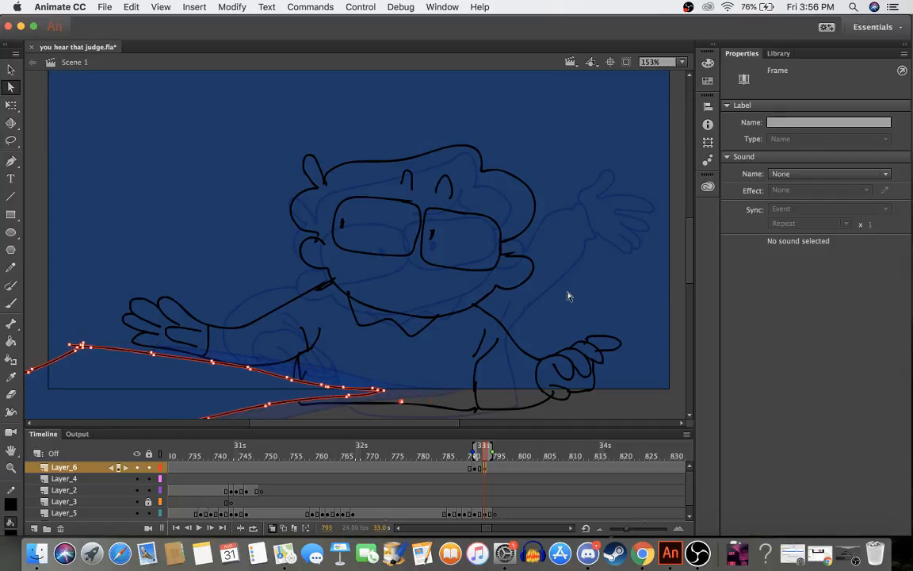
key(Up)
key(Up)
key(Up)
key(Up)
key(Up)
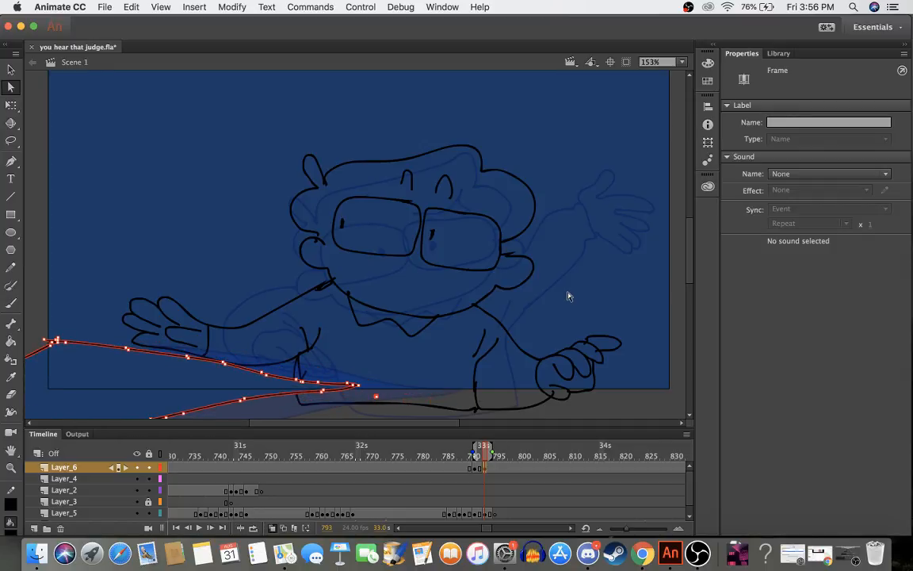
- Insert a blank keyframe on Layer_6 at frame 795 and scrub the neighbouring frames to check the desk's motion
click(515, 489)
drag(469, 458, 495, 468)
click(496, 468)
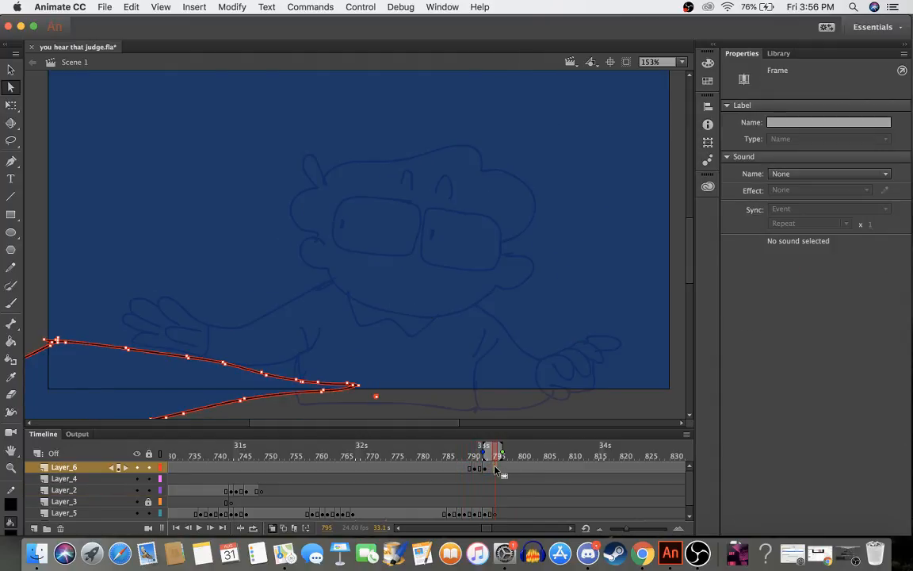
right_click(495, 468)
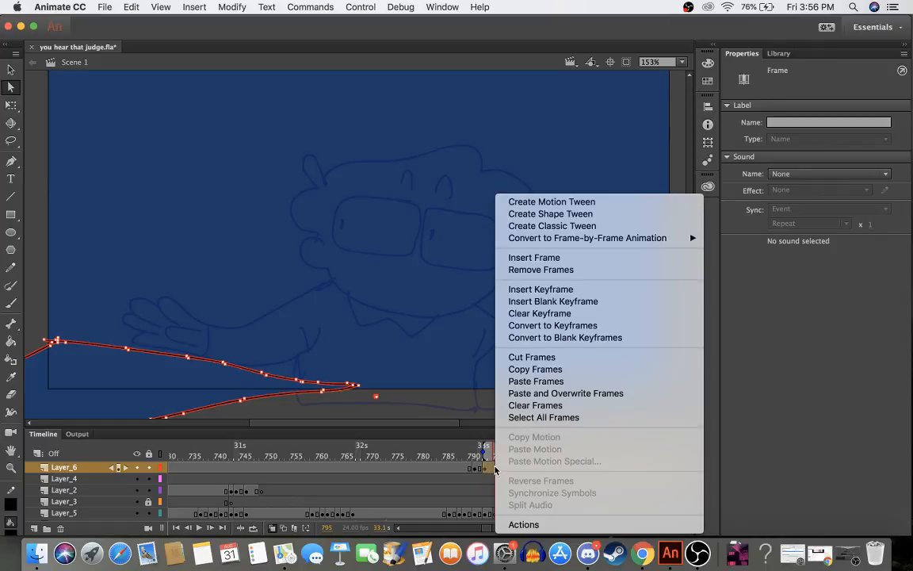
click(550, 301)
drag(443, 458, 490, 473)
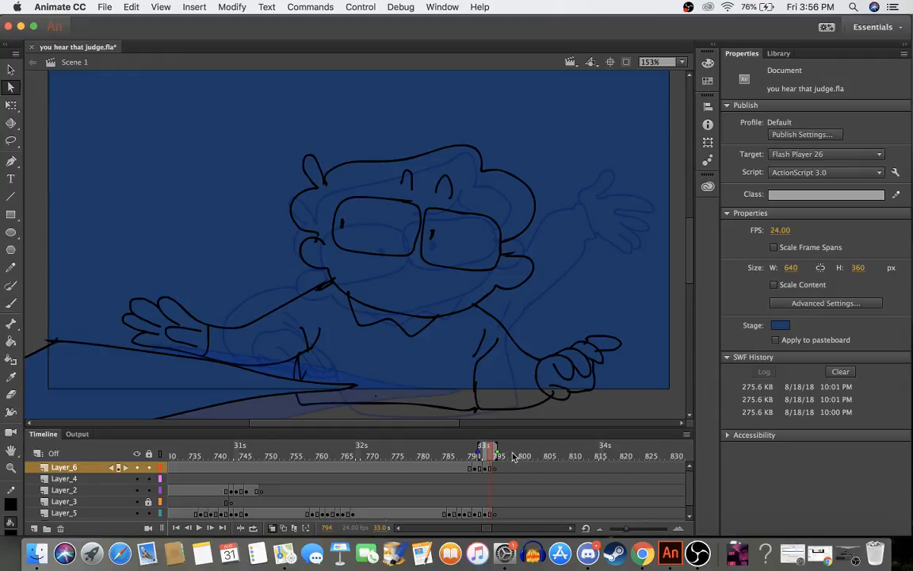
click(498, 456)
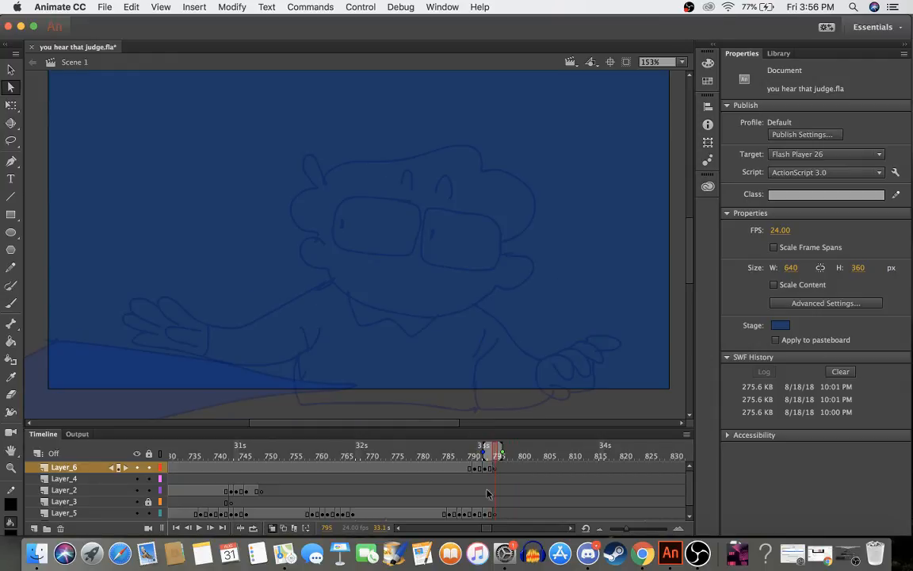
- Brush the character's glasses, pupils and eyebrows on Layer_5 at frame 795, slightly offset from the onion-skinned pose
click(497, 515)
key(b)
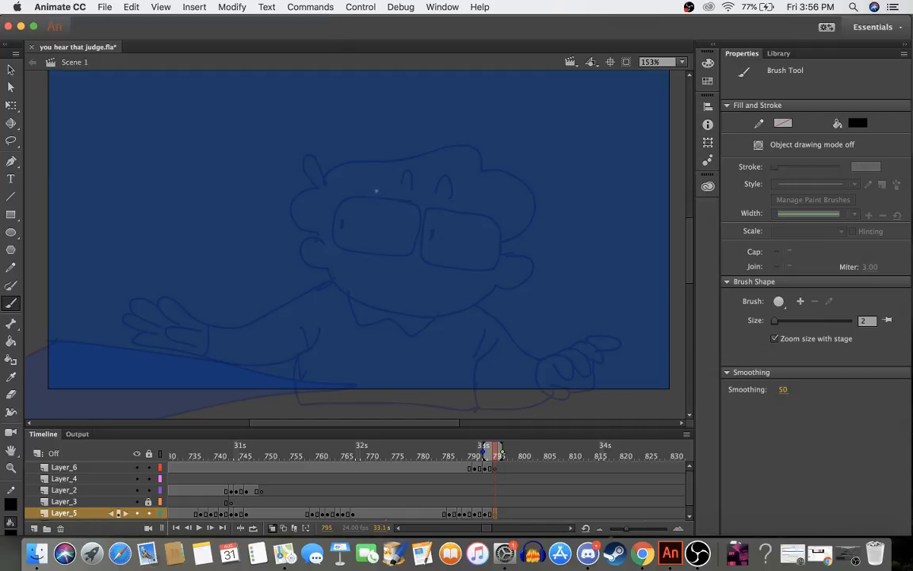
mouse_move(389, 193)
mouse_down()
mouse_move(349, 192)
mouse_move(332, 214)
mouse_move(347, 247)
mouse_move(373, 252)
mouse_move(400, 205)
mouse_up()
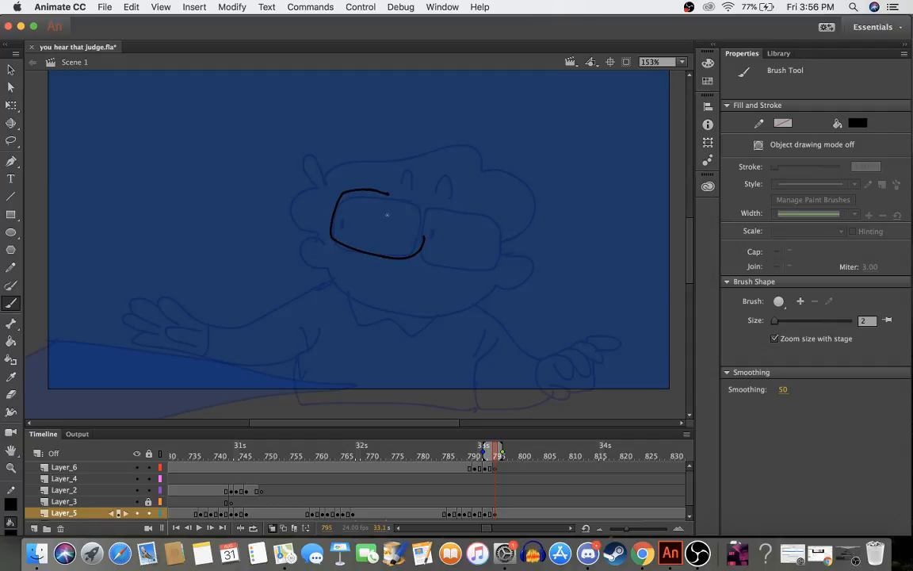
key(super+z)
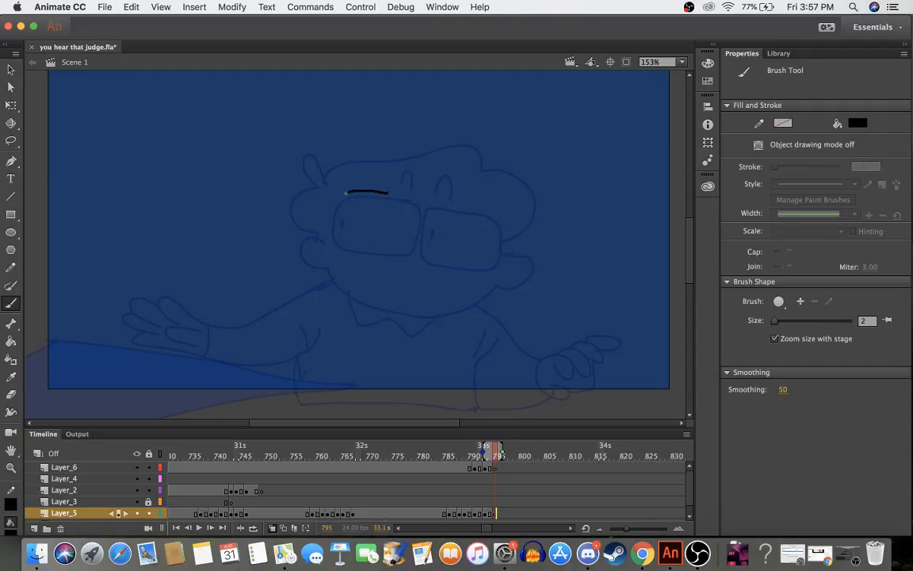
mouse_move(347, 191)
mouse_down()
mouse_move(336, 232)
mouse_move(377, 251)
mouse_move(418, 250)
mouse_move(386, 191)
mouse_up()
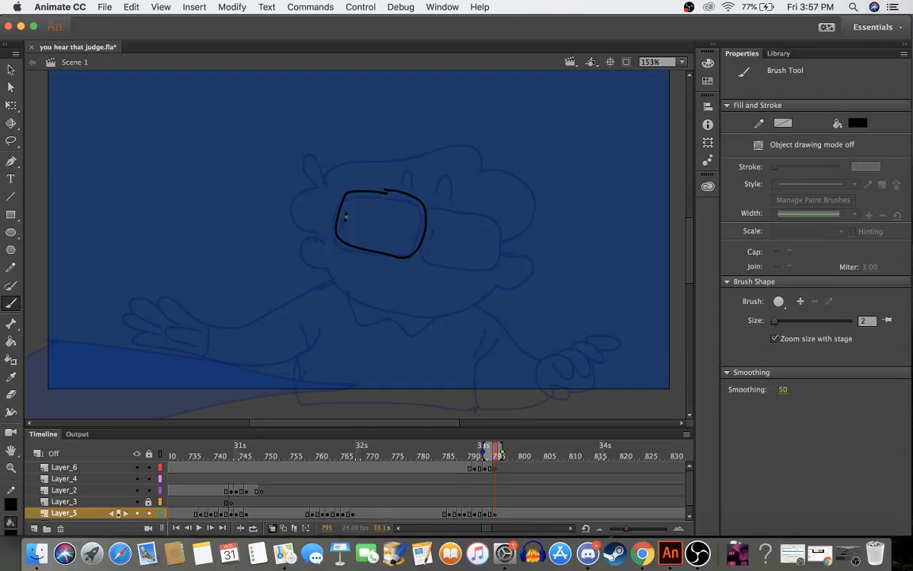
mouse_move(440, 204)
mouse_down()
mouse_move(428, 231)
mouse_move(433, 257)
mouse_move(496, 267)
mouse_move(508, 233)
mouse_move(493, 216)
mouse_move(474, 210)
mouse_move(433, 228)
mouse_move(412, 178)
mouse_move(403, 183)
mouse_move(454, 191)
mouse_up()
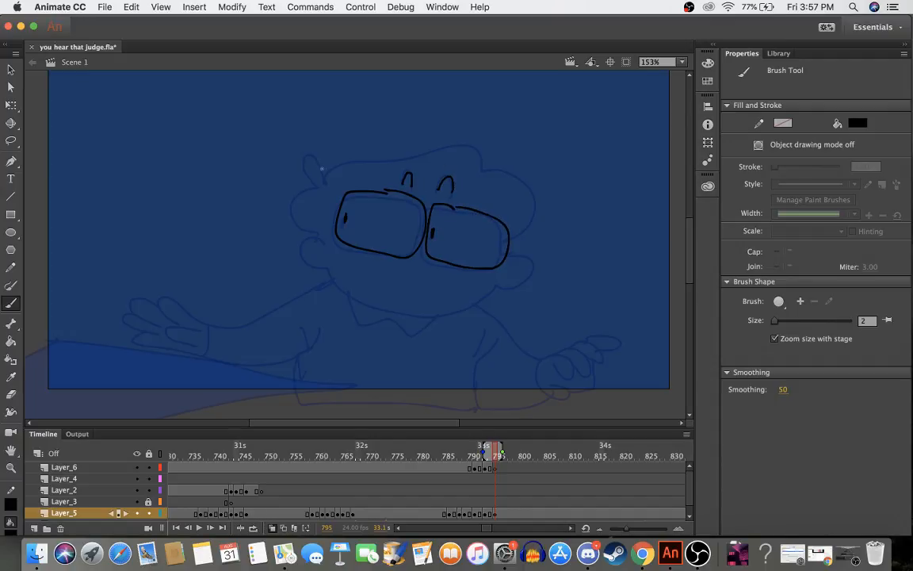
- Draw the head around the glasses with hair tuft, ears, jawline and hair outline, erasing the stray line by the ear
mouse_move(332, 176)
mouse_down()
mouse_move(320, 151)
mouse_move(316, 176)
mouse_move(328, 185)
mouse_move(299, 207)
mouse_move(332, 247)
mouse_up()
key(e)
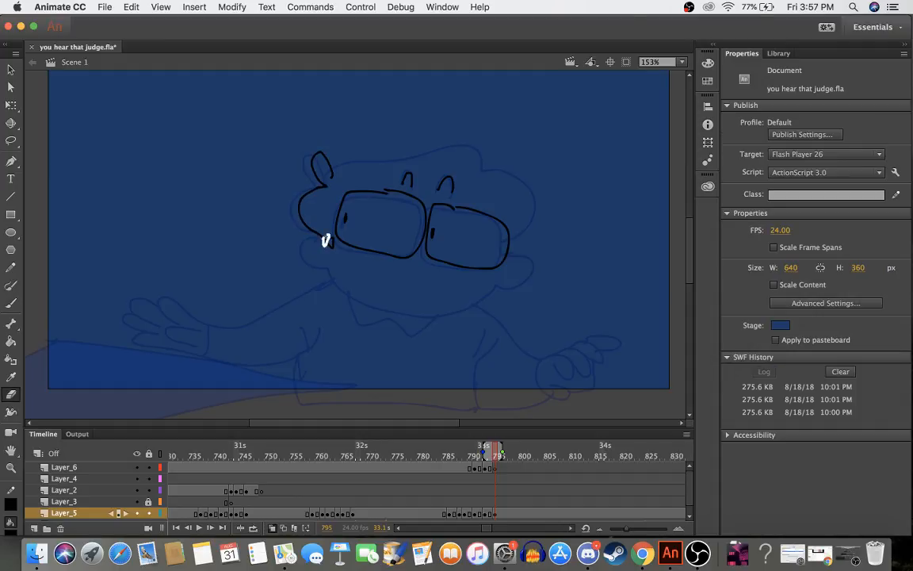
key(b)
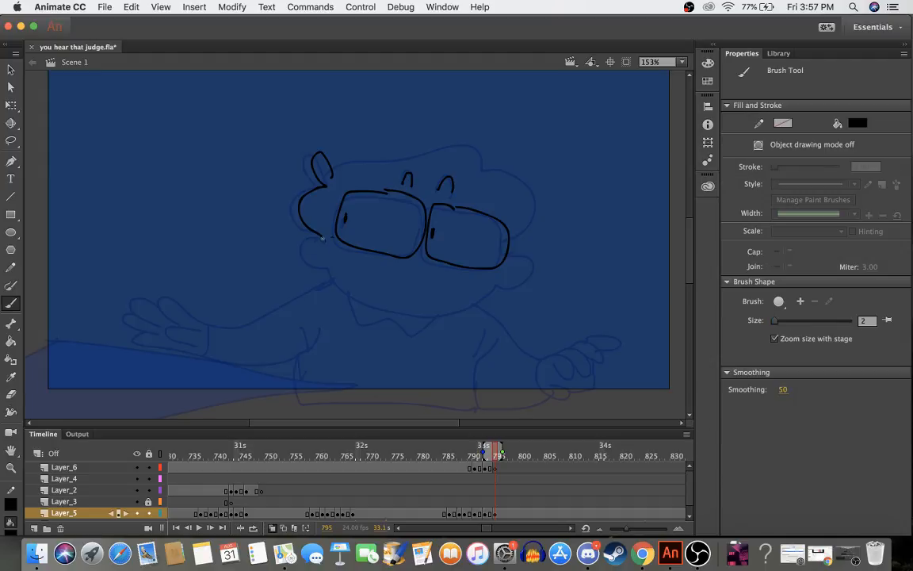
mouse_move(318, 238)
mouse_down()
mouse_move(317, 272)
mouse_move(335, 268)
mouse_move(317, 265)
mouse_move(324, 252)
mouse_move(329, 276)
mouse_move(382, 309)
mouse_move(444, 313)
mouse_move(498, 286)
mouse_move(512, 292)
mouse_move(530, 276)
mouse_move(517, 263)
mouse_move(498, 286)
mouse_up()
key(super+z)
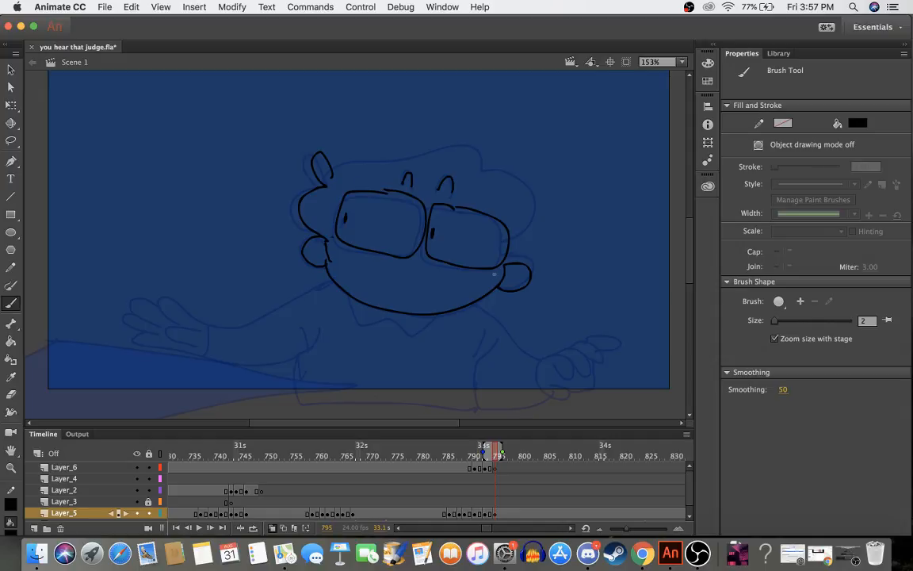
mouse_move(334, 169)
mouse_down()
mouse_move(478, 149)
mouse_move(536, 207)
mouse_move(532, 236)
mouse_move(514, 256)
mouse_move(437, 259)
mouse_up()
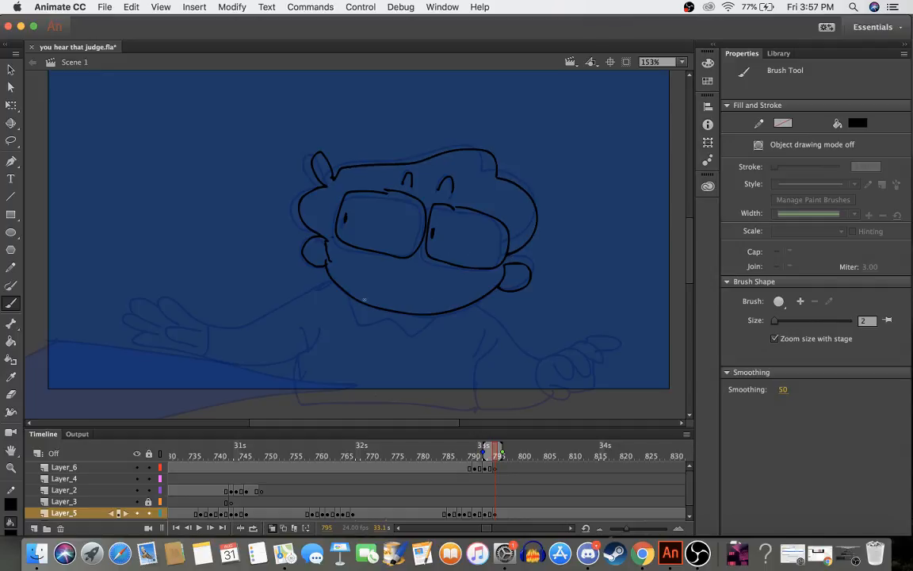
- Draw the shirt collar, the sleeve on the pointing side, the pointing hand and the shoulder line leading to it
mouse_move(350, 299)
mouse_down()
mouse_move(365, 326)
mouse_move(389, 318)
mouse_move(429, 330)
mouse_move(449, 314)
mouse_up()
mouse_move(485, 333)
mouse_down()
mouse_move(482, 403)
mouse_move(477, 394)
mouse_move(545, 387)
mouse_up()
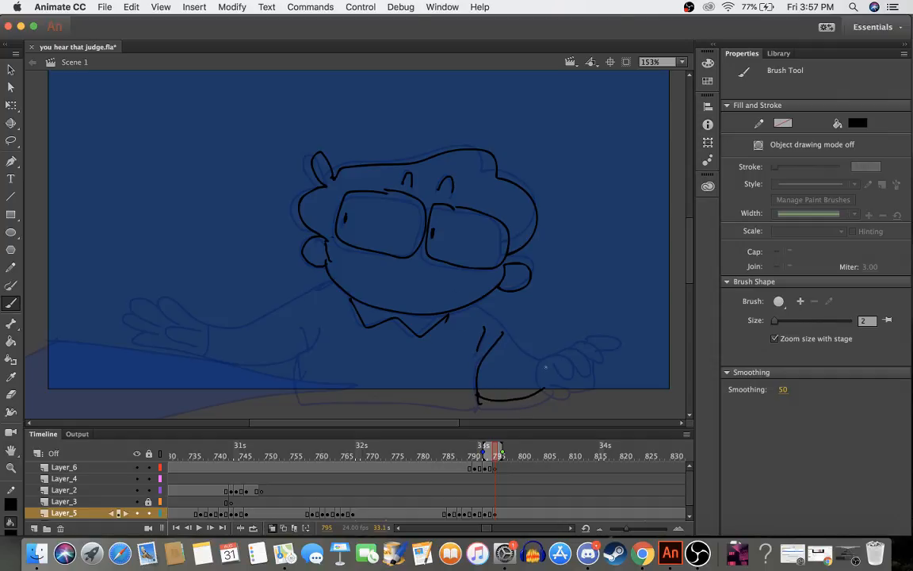
mouse_move(546, 352)
mouse_down()
mouse_move(537, 386)
mouse_move(554, 395)
mouse_move(570, 387)
mouse_move(553, 380)
mouse_move(542, 356)
mouse_move(564, 348)
mouse_move(565, 372)
mouse_move(552, 349)
mouse_move(591, 352)
mouse_move(577, 365)
mouse_move(603, 355)
mouse_move(598, 342)
mouse_move(570, 344)
mouse_move(605, 331)
mouse_move(570, 391)
mouse_up()
drag(539, 354, 510, 350)
key(super+z)
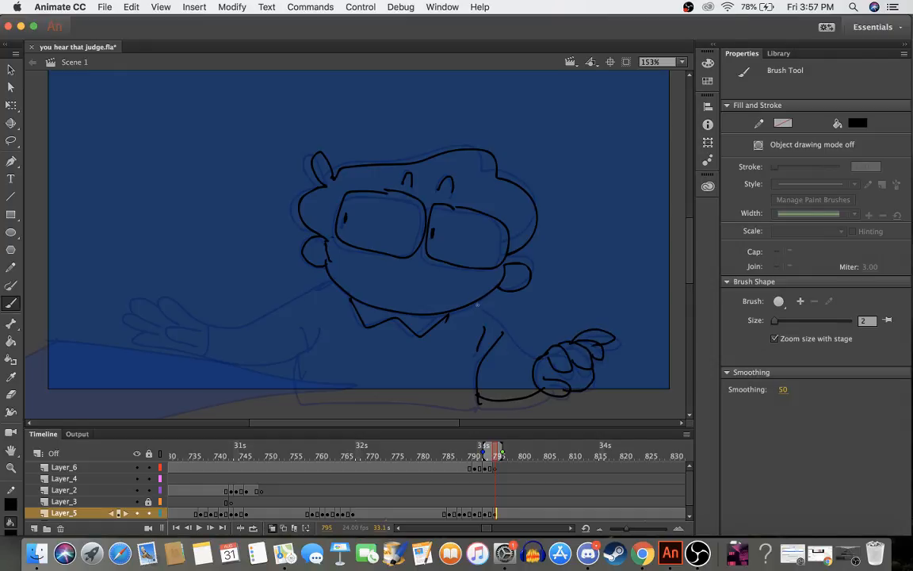
drag(475, 304, 540, 347)
- Draw the open hand, its outstretched arm and the torso outline, and scrub the frames to check the pose
drag(468, 454, 499, 457)
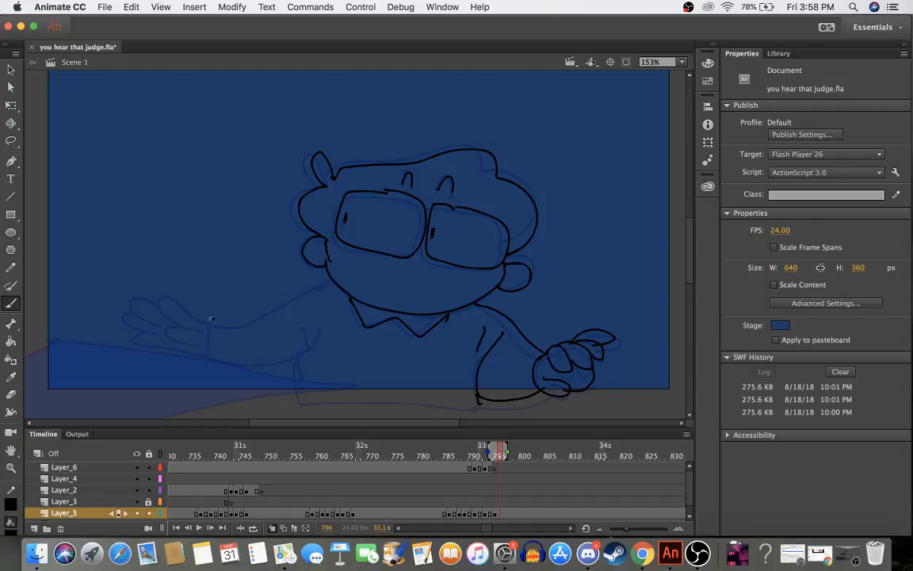
mouse_move(213, 320)
mouse_down()
mouse_move(167, 293)
mouse_move(183, 318)
mouse_move(141, 297)
mouse_move(157, 319)
mouse_move(148, 321)
mouse_move(169, 339)
mouse_move(162, 327)
mouse_move(208, 349)
mouse_move(212, 319)
mouse_move(262, 311)
mouse_move(325, 278)
mouse_up()
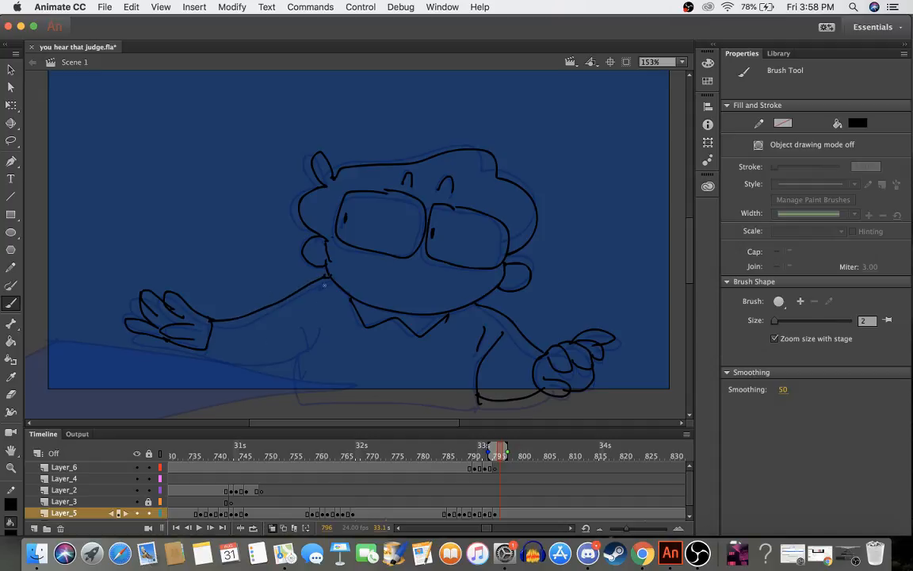
mouse_move(201, 347)
mouse_down()
mouse_move(284, 351)
mouse_move(308, 343)
mouse_move(310, 324)
mouse_move(295, 356)
mouse_move(298, 346)
mouse_move(302, 399)
mouse_move(480, 399)
mouse_up()
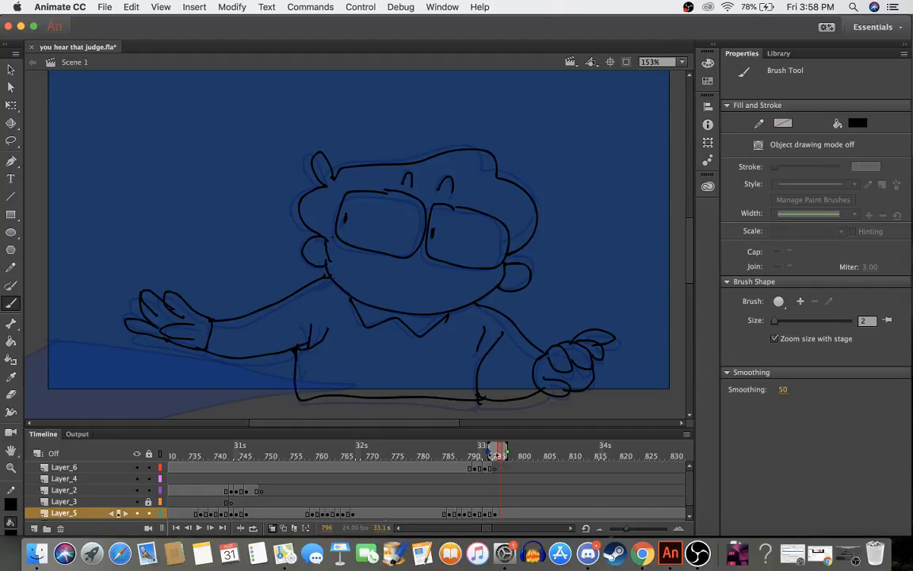
drag(464, 453, 497, 453)
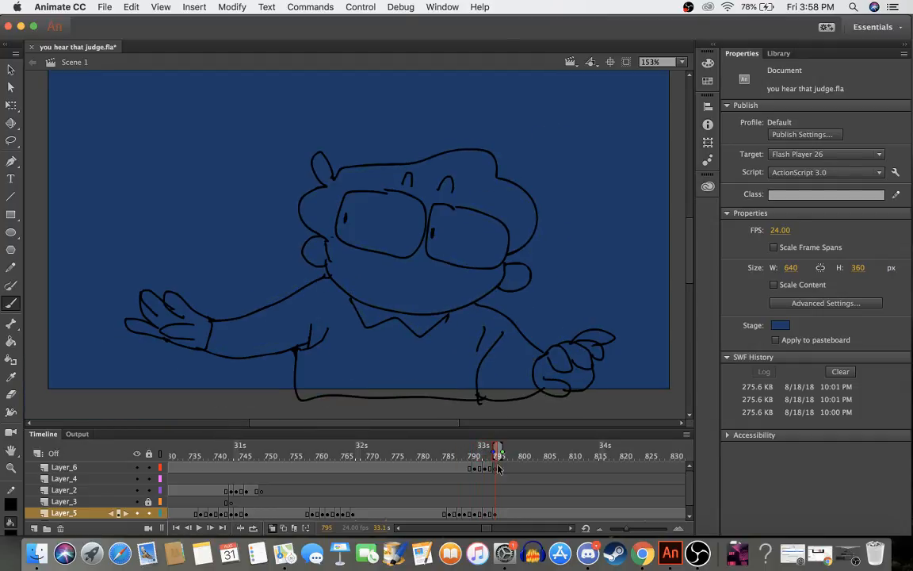
- Try to paste frames onto Layer_6 at frame 795
click(494, 469)
click(490, 469)
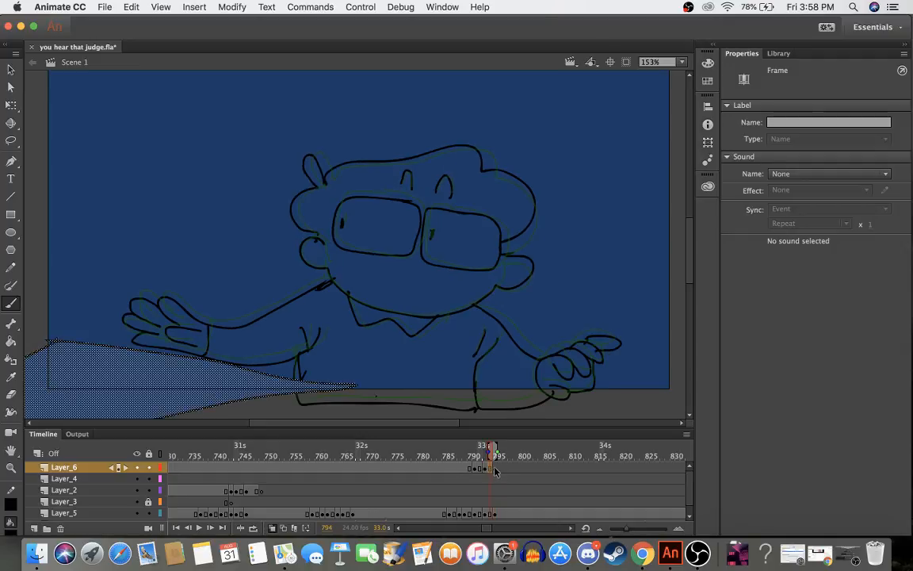
click(486, 468)
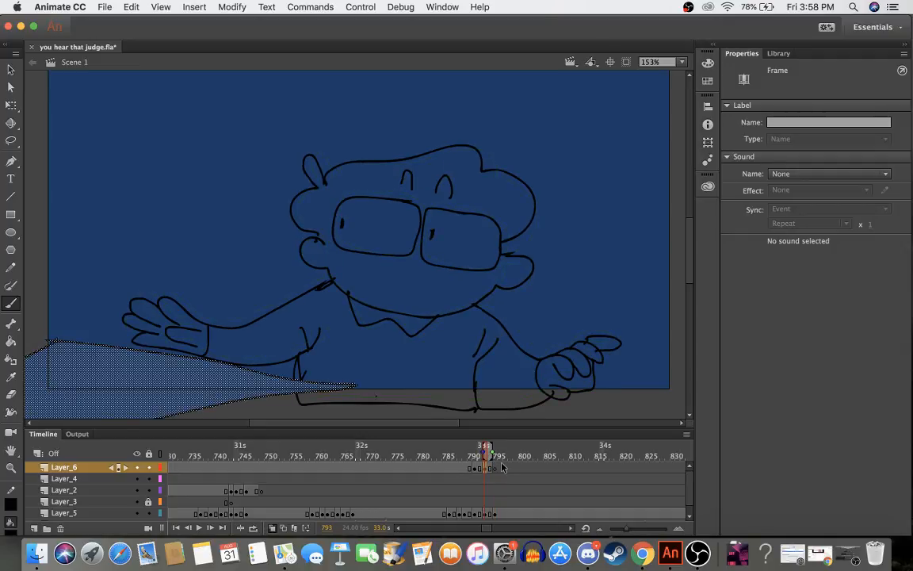
click(495, 469)
right_click(497, 468)
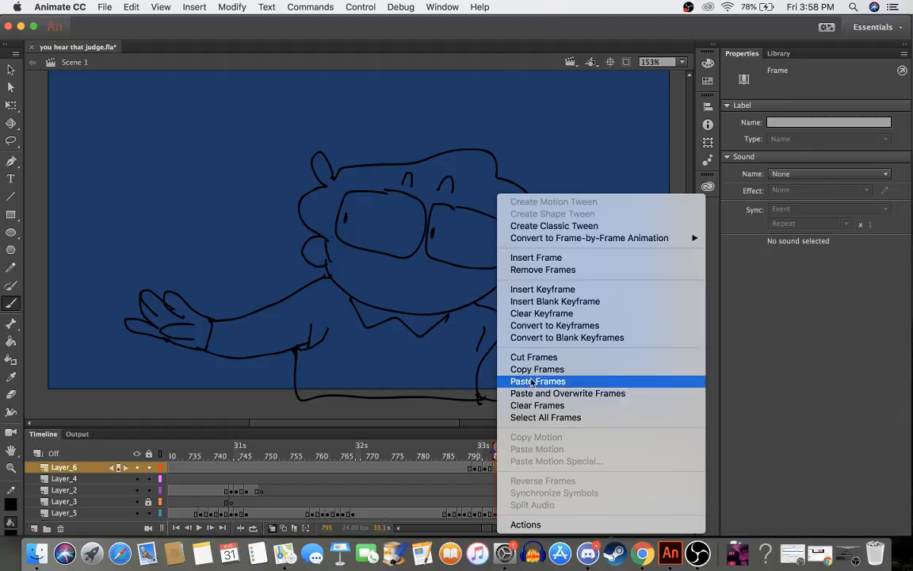
click(532, 381)
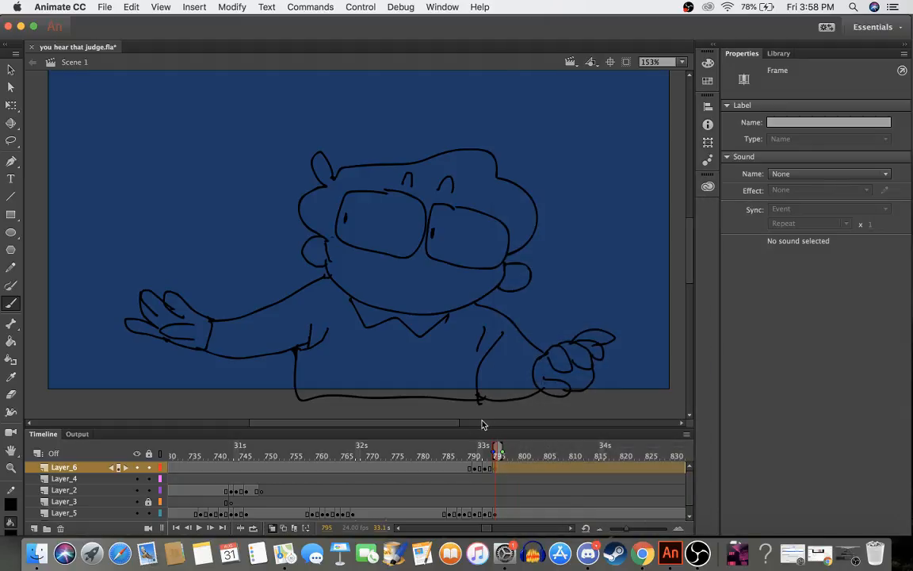
- Copy the desk frame at 793 on Layer_6 and paste it at frame 795 on the same layer
click(484, 468)
right_click(484, 468)
click(460, 368)
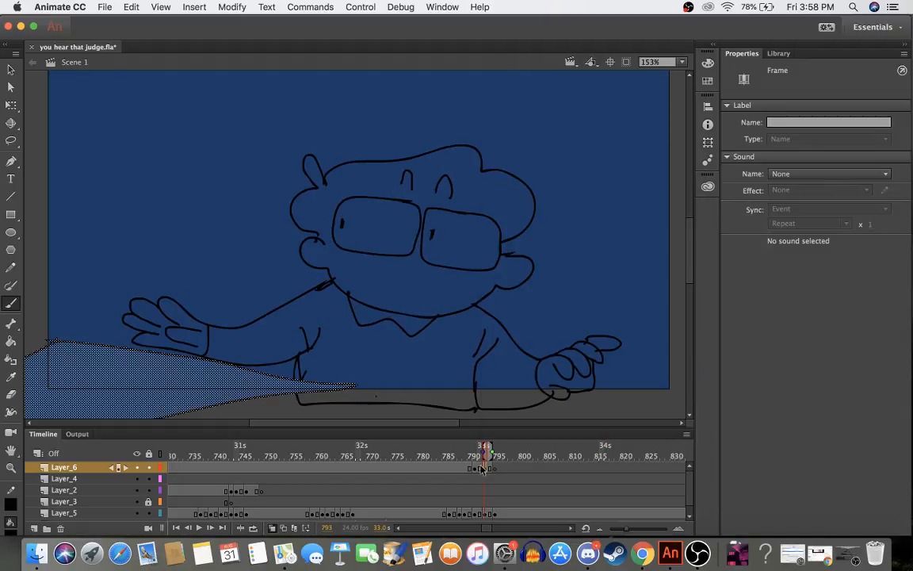
click(495, 469)
right_click(495, 468)
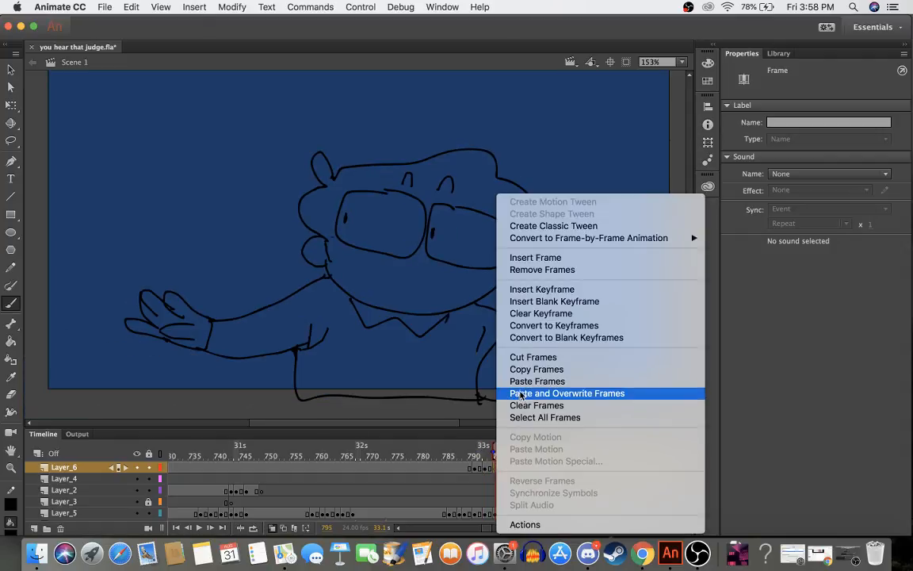
click(520, 381)
- Examine the timeline beyond frame 797 to see how far the layers' frames extend after the pasted desk frame
click(517, 490)
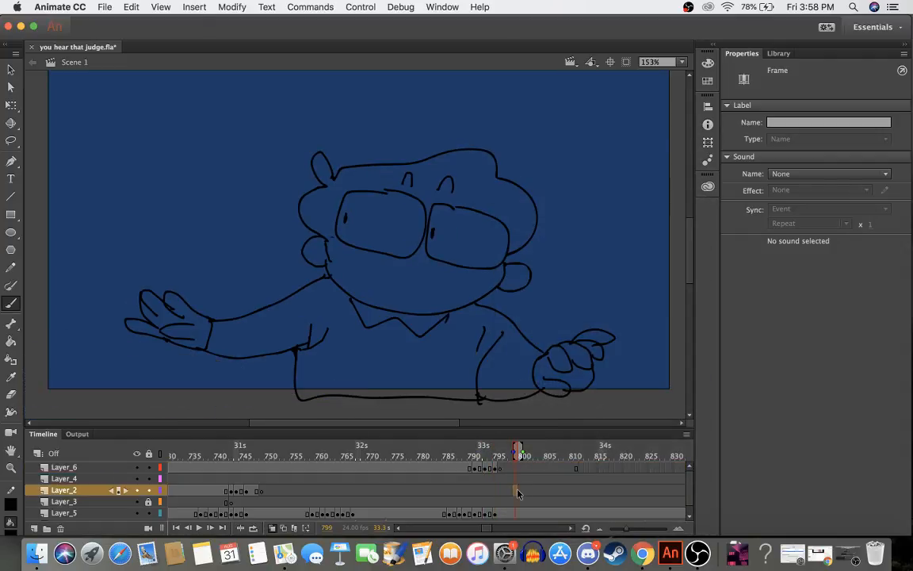
double_click(505, 470)
click(505, 471)
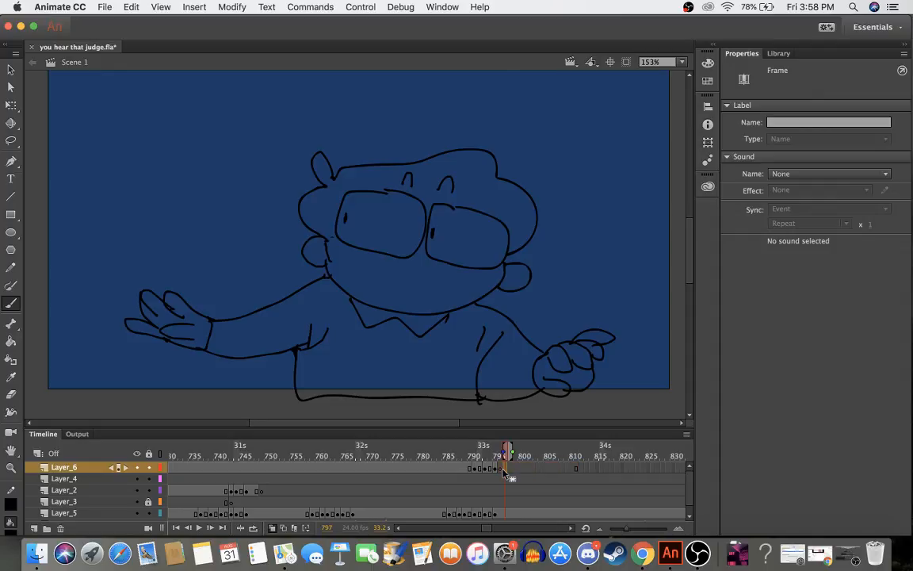
double_click(546, 470)
drag(547, 471, 648, 471)
scroll(646, 470, right, 10)
scroll(646, 471, down, 1)
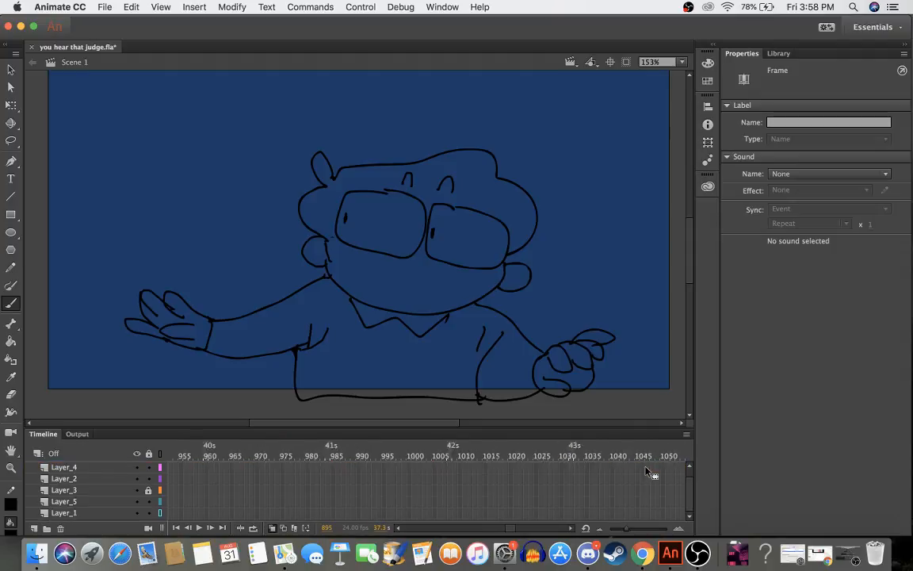
scroll(646, 471, left, 5)
scroll(646, 473, left, 10)
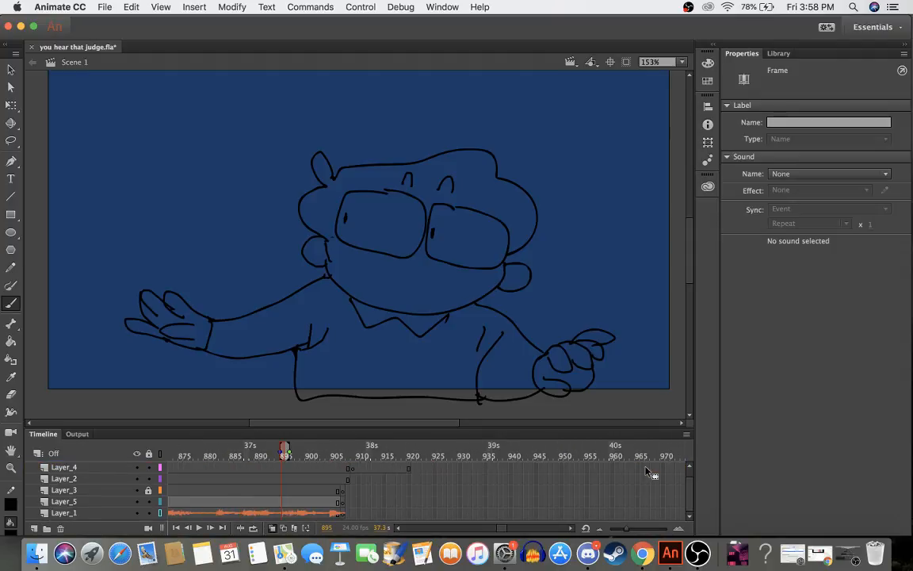
scroll(646, 472, left, 8)
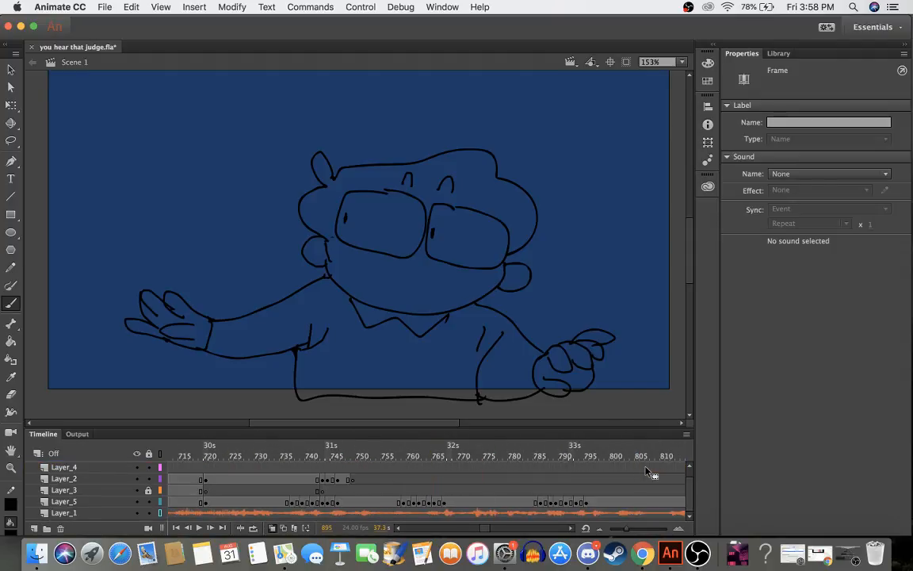
- Shift the desk drawing at frame 795 on Layer_6 slightly to the left and scrub the surrounding frames to check its motion
scroll(646, 471, right, 8)
scroll(648, 473, left, 2)
scroll(648, 472, up, 1)
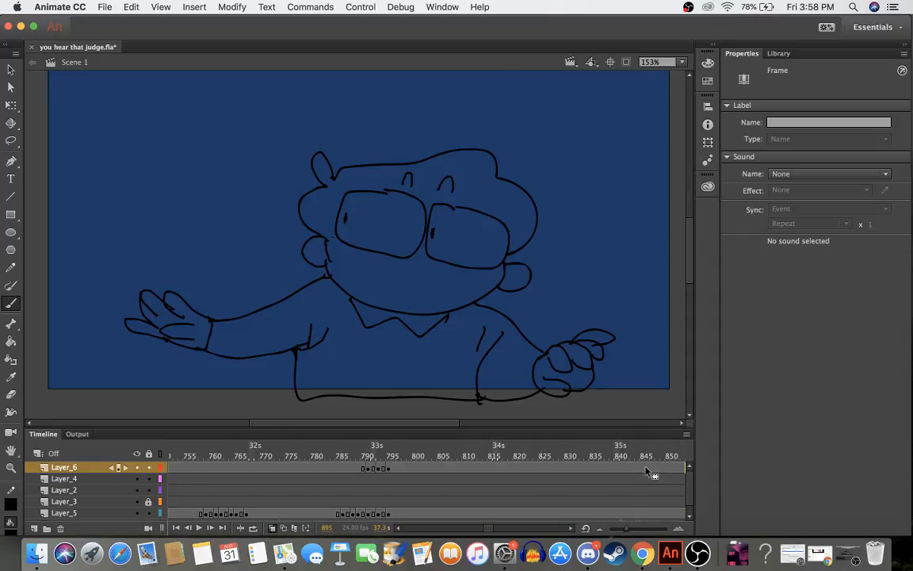
drag(363, 456, 388, 458)
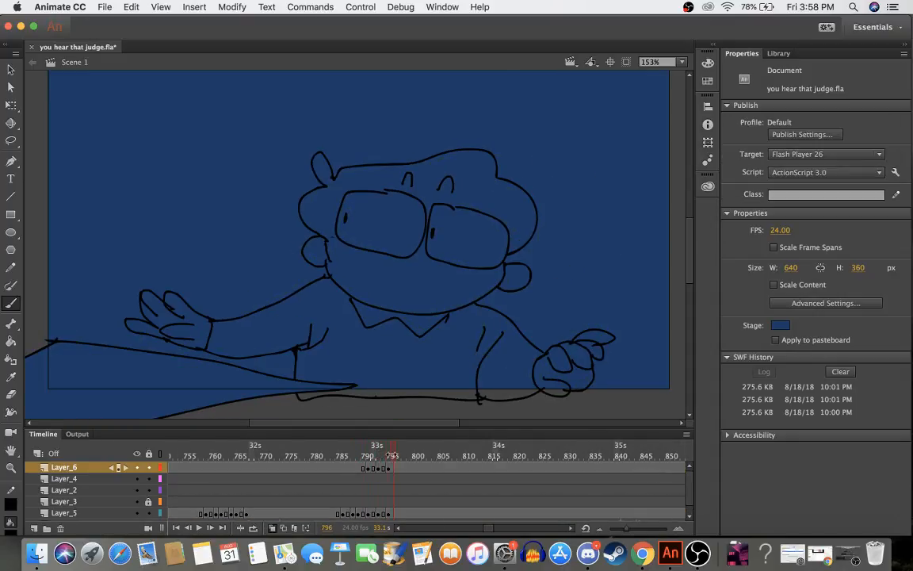
click(387, 467)
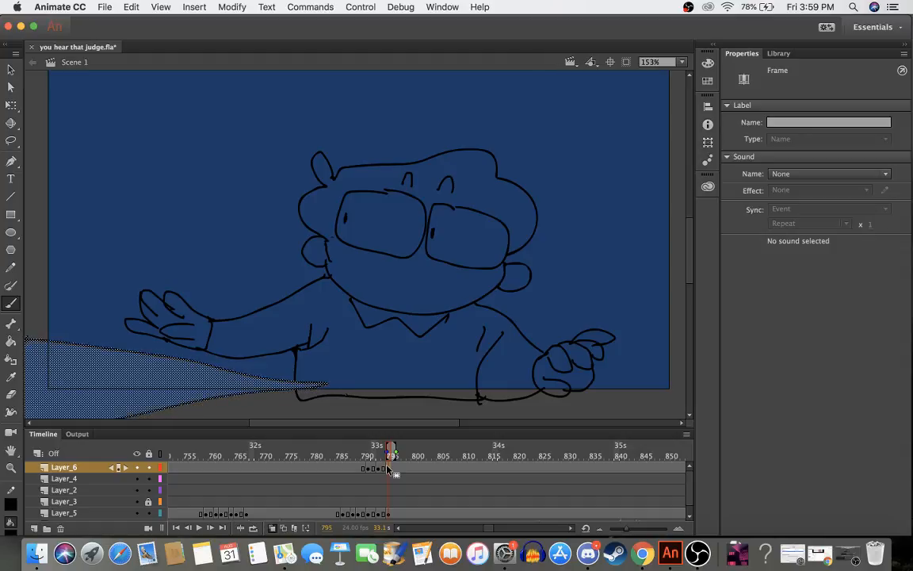
mouse_move(376, 459)
mouse_down()
mouse_move(402, 464)
mouse_move(374, 466)
mouse_move(424, 473)
mouse_move(403, 481)
mouse_up()
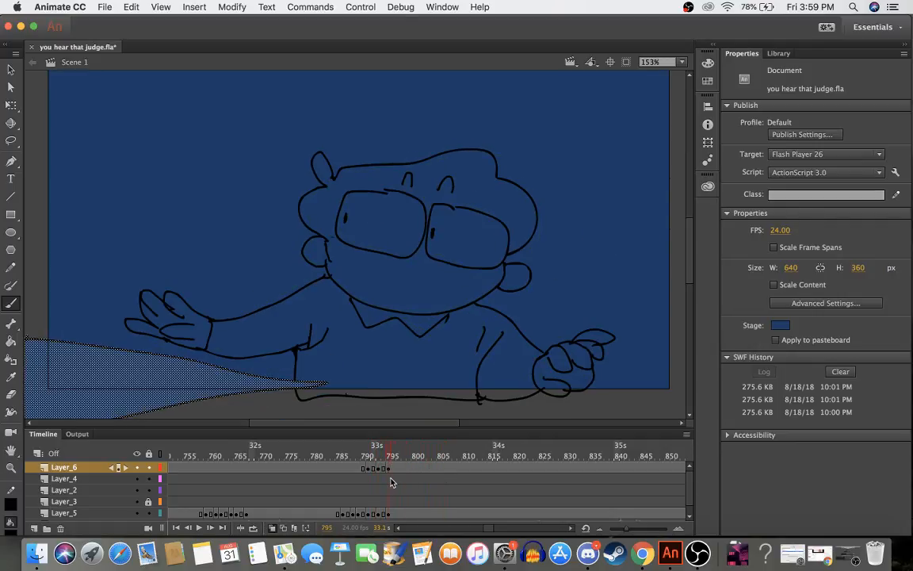
- Nudge the desk at frame 795 down, rotate it slightly clockwise, and check the motion through frame 799 with onion skinning off
click(388, 468)
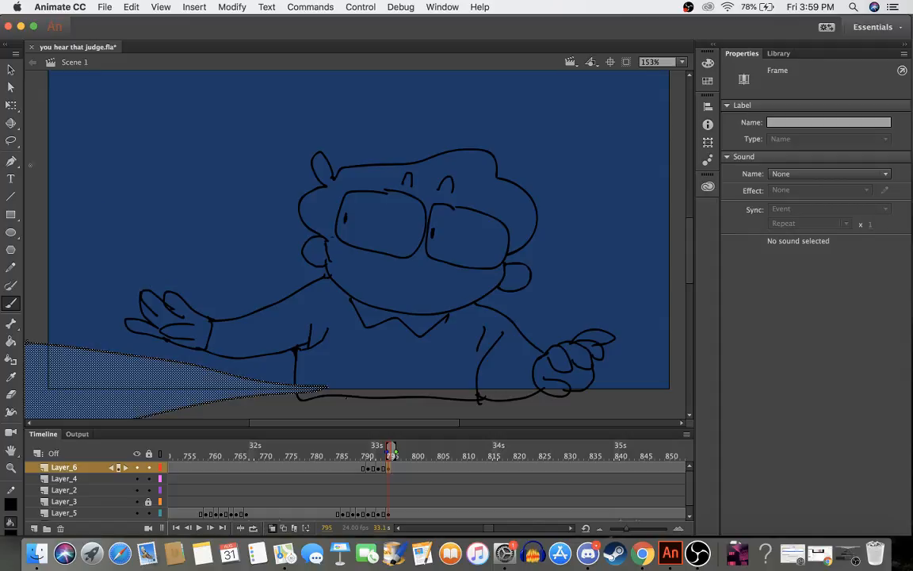
click(11, 105)
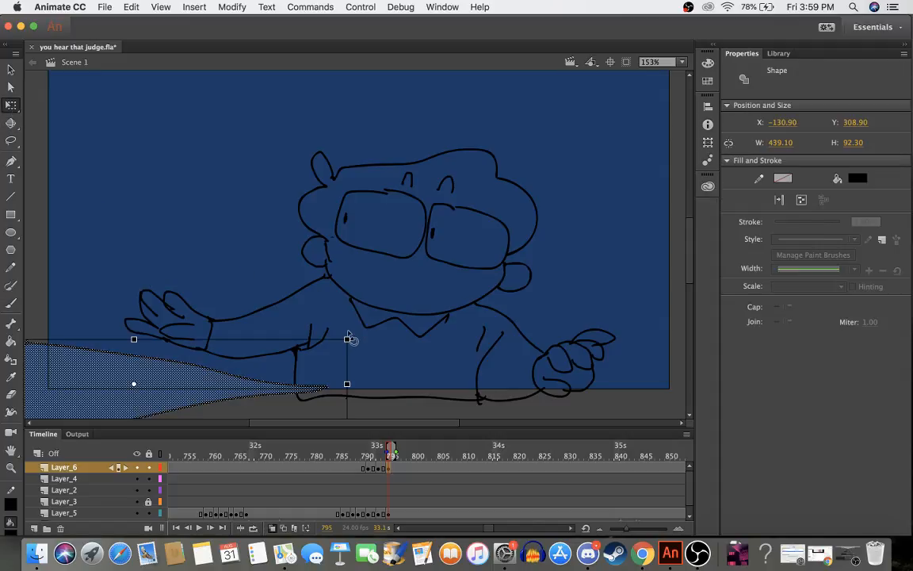
drag(349, 338, 354, 344)
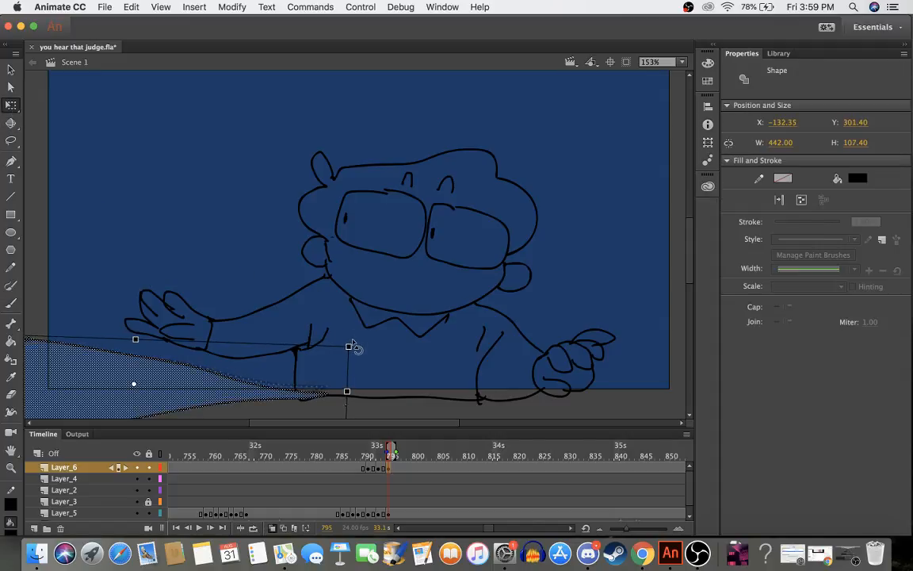
click(368, 501)
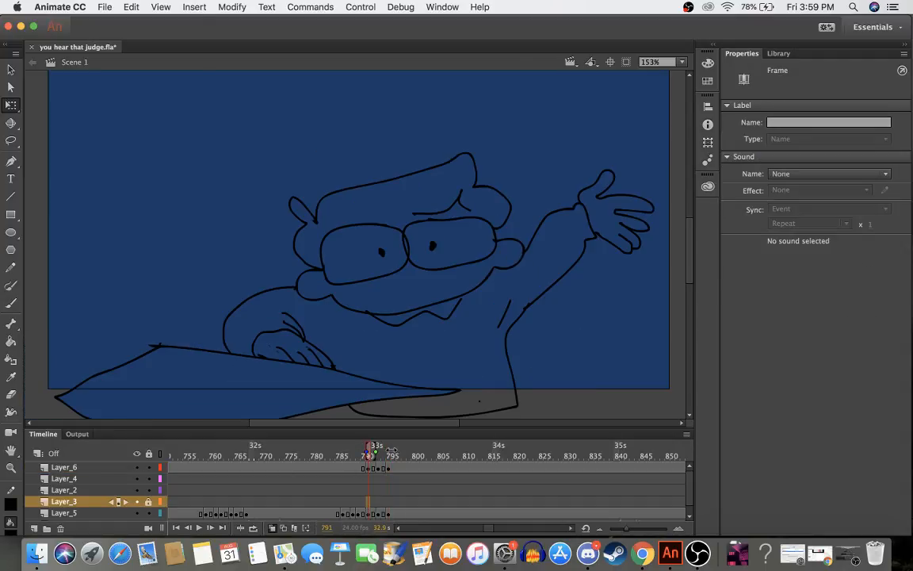
mouse_move(353, 456)
mouse_down()
mouse_move(408, 463)
mouse_move(365, 459)
mouse_move(399, 470)
mouse_move(282, 471)
mouse_move(407, 475)
mouse_move(363, 473)
mouse_move(392, 479)
mouse_up()
click(272, 528)
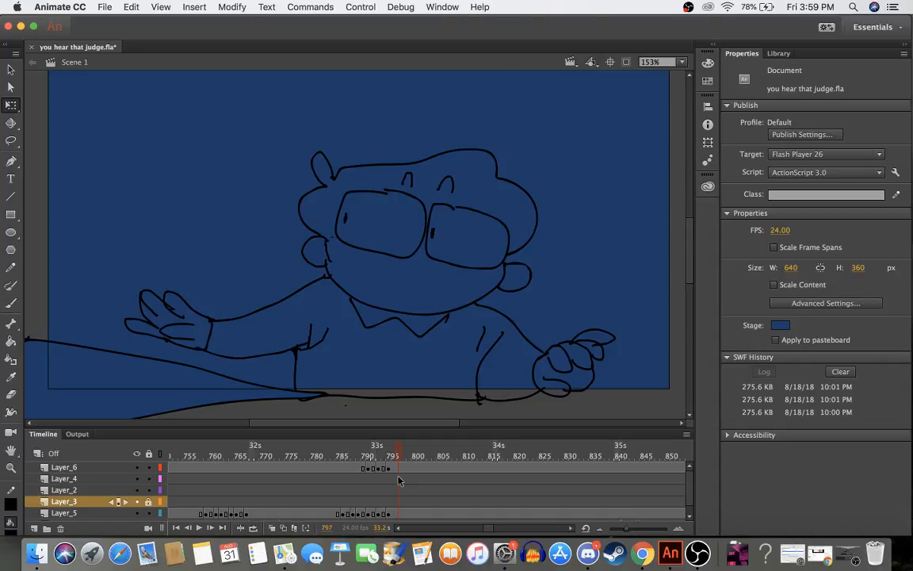
click(410, 457)
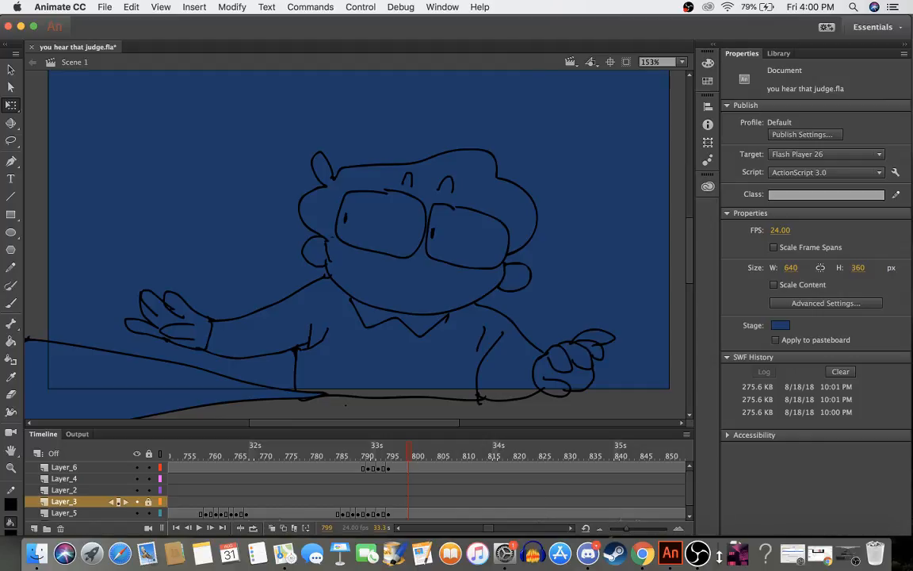
- Switch to OBS
click(698, 553)
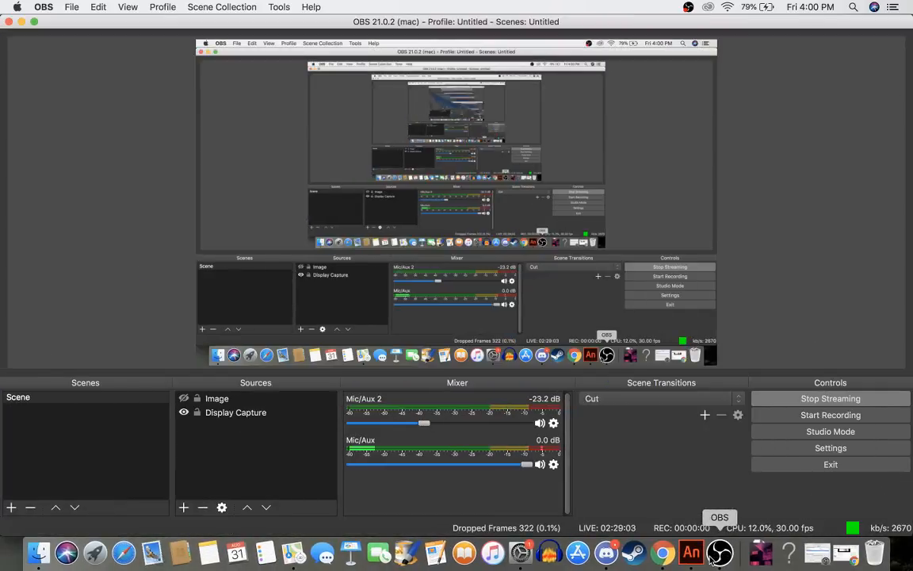